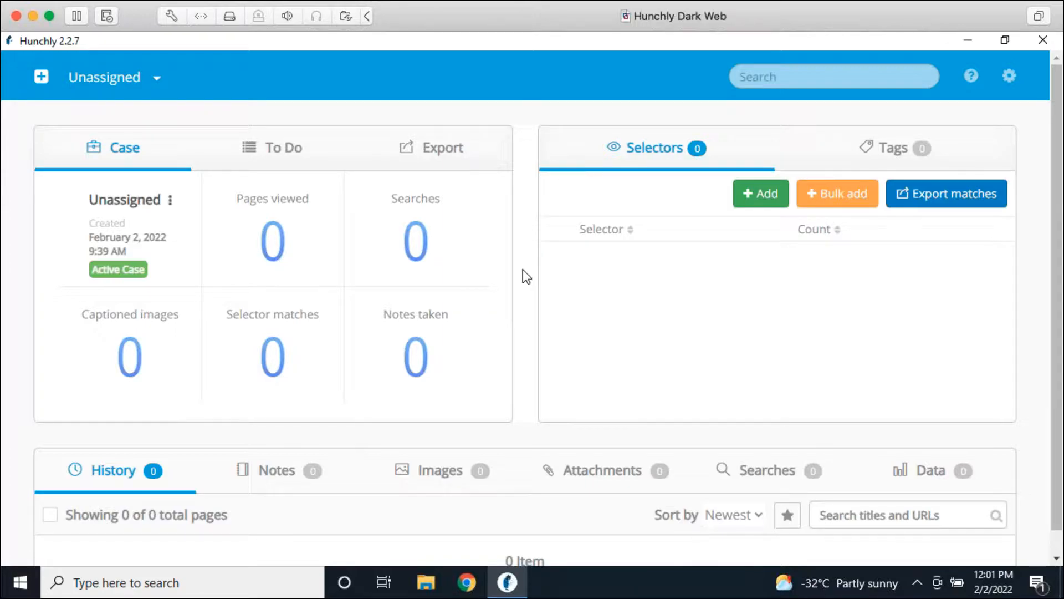
Step: Create a new Hunchly case named with the investigation subject's full name
click(967, 39)
click(44, 76)
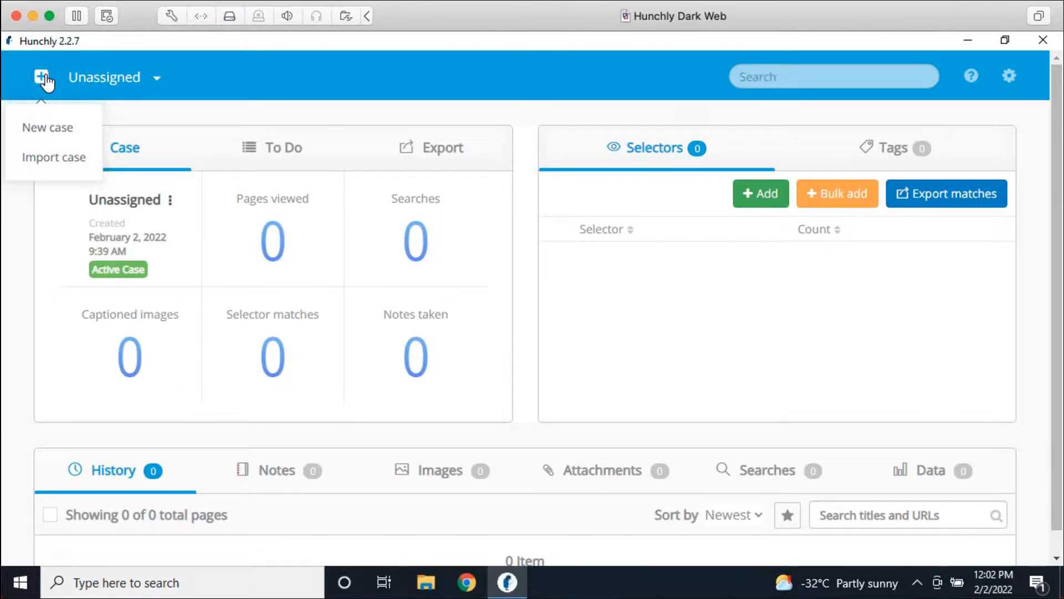
click(57, 128)
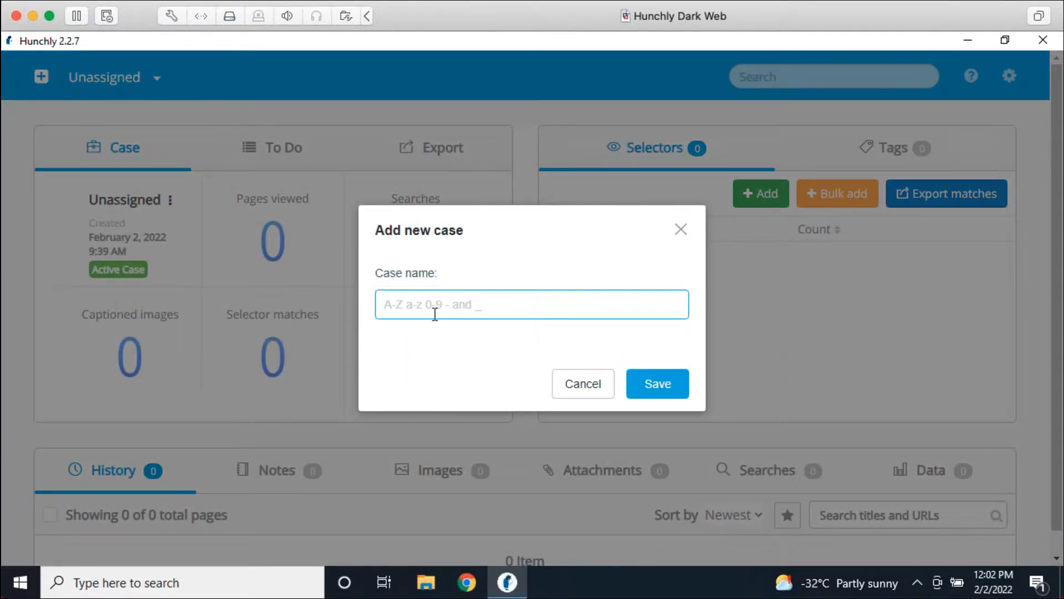
text(Justin Seitz)
key(Return)
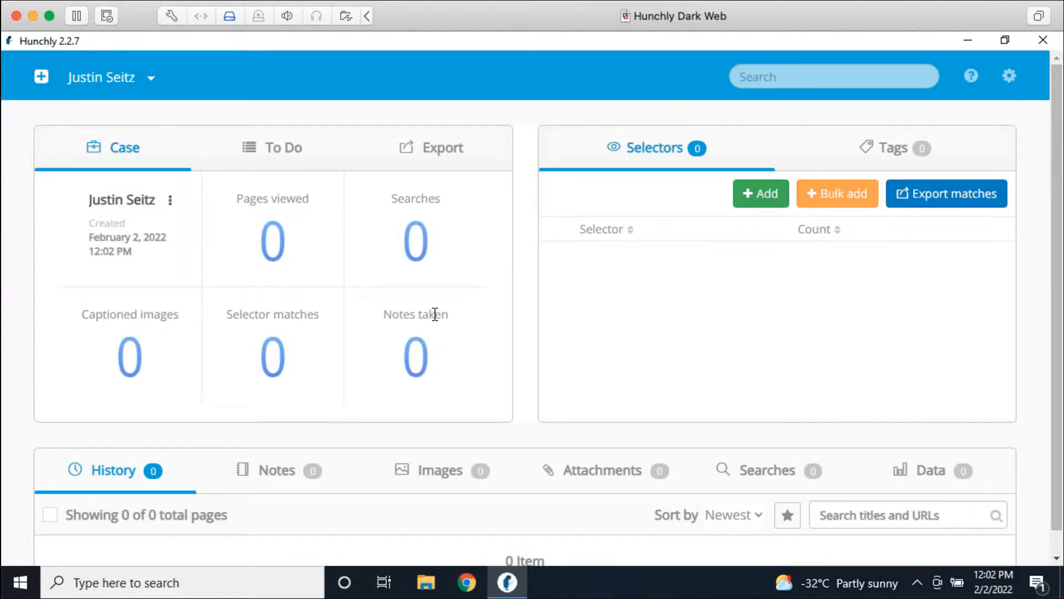
Step: Maximize Chrome and unpin the Hunchly extension from the toolbar
click(970, 44)
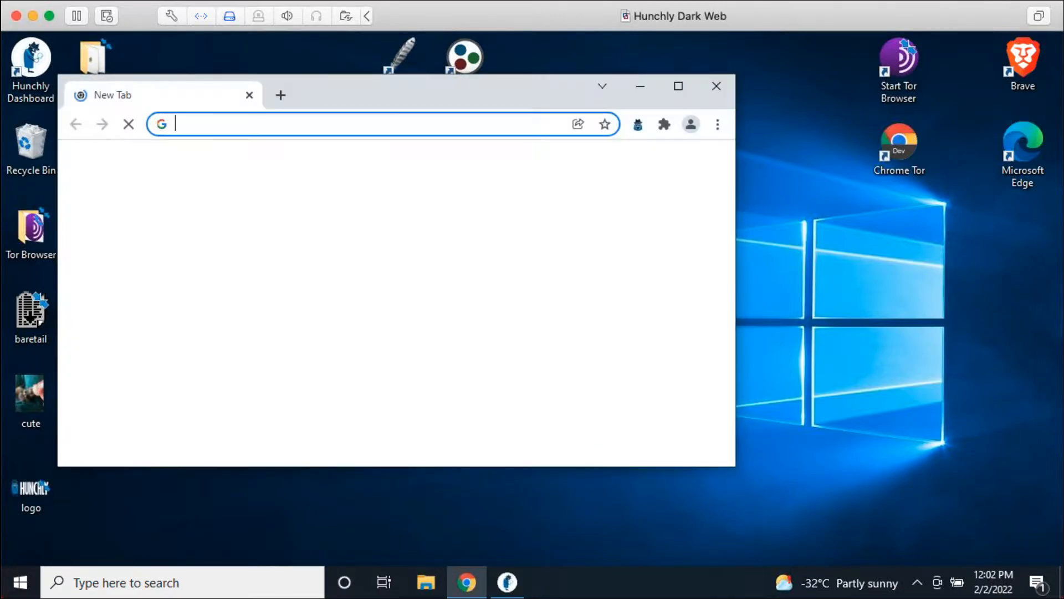
double_click(497, 93)
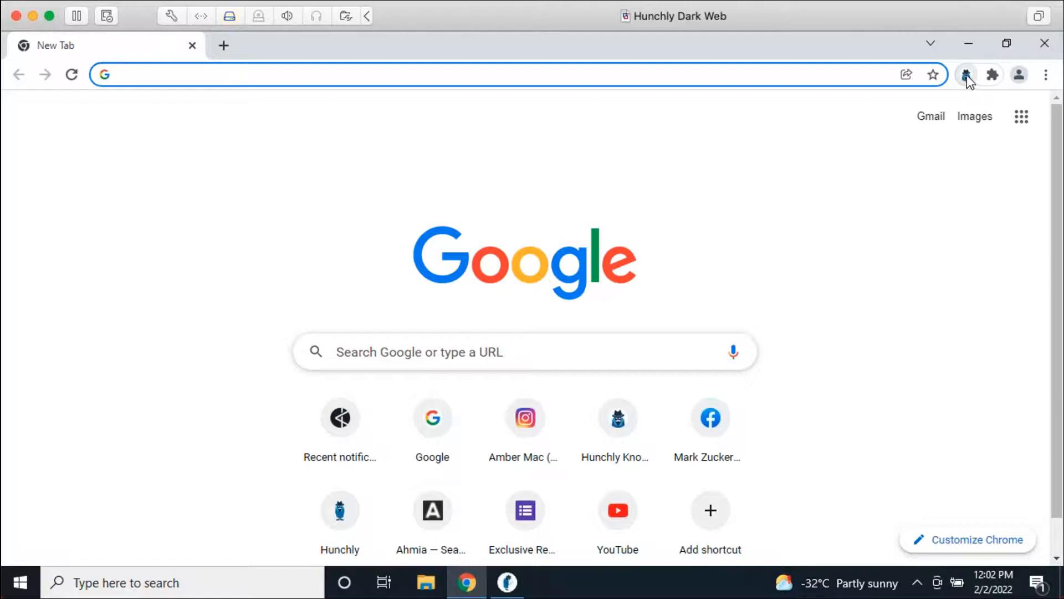
click(992, 74)
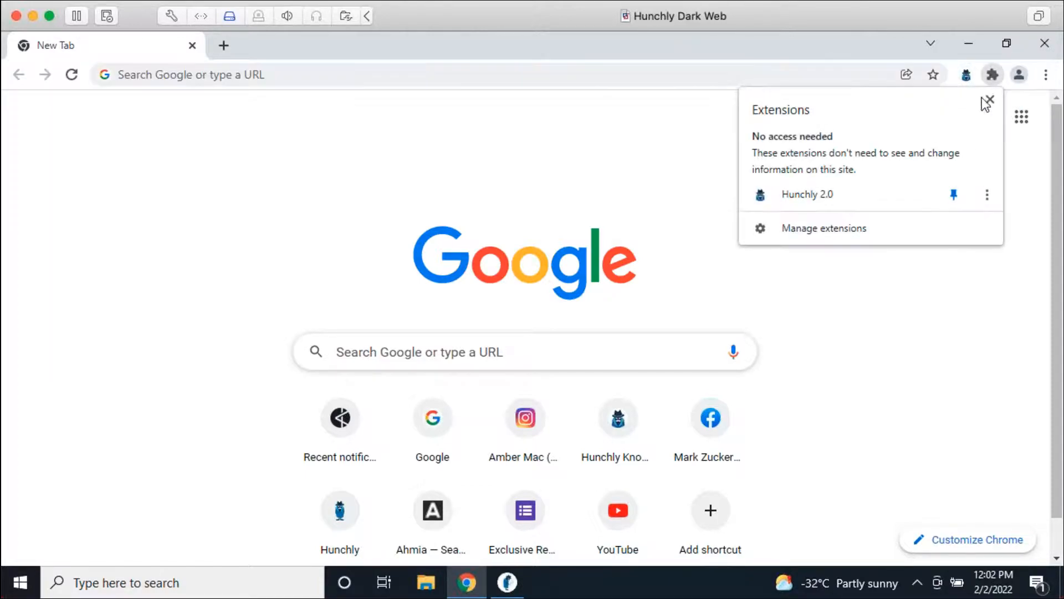
click(953, 194)
click(984, 280)
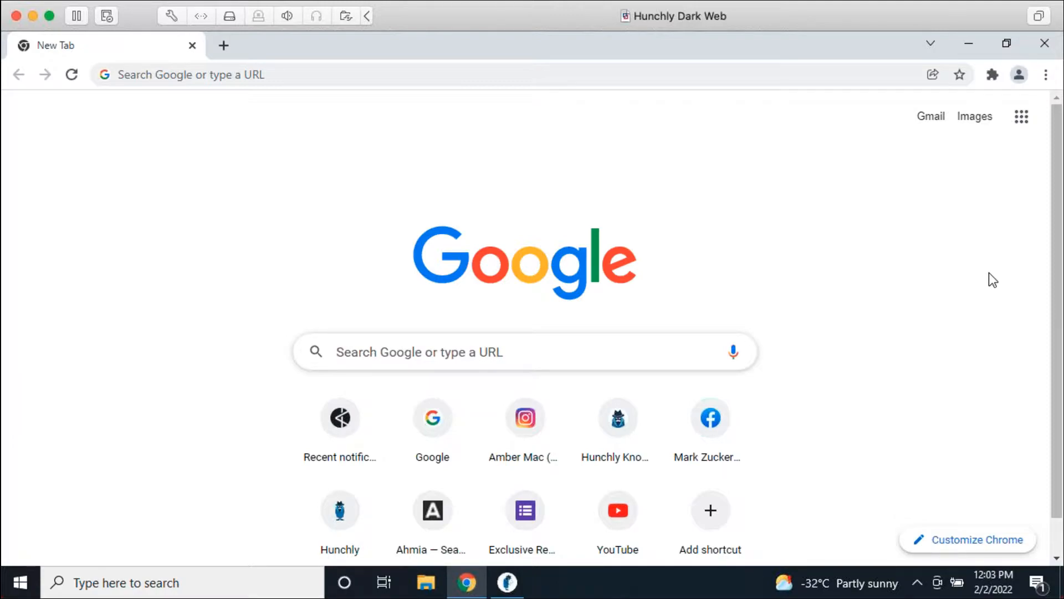
Step: Re-pin Hunchly and open its panel showing capture on, case Unassigned
click(993, 76)
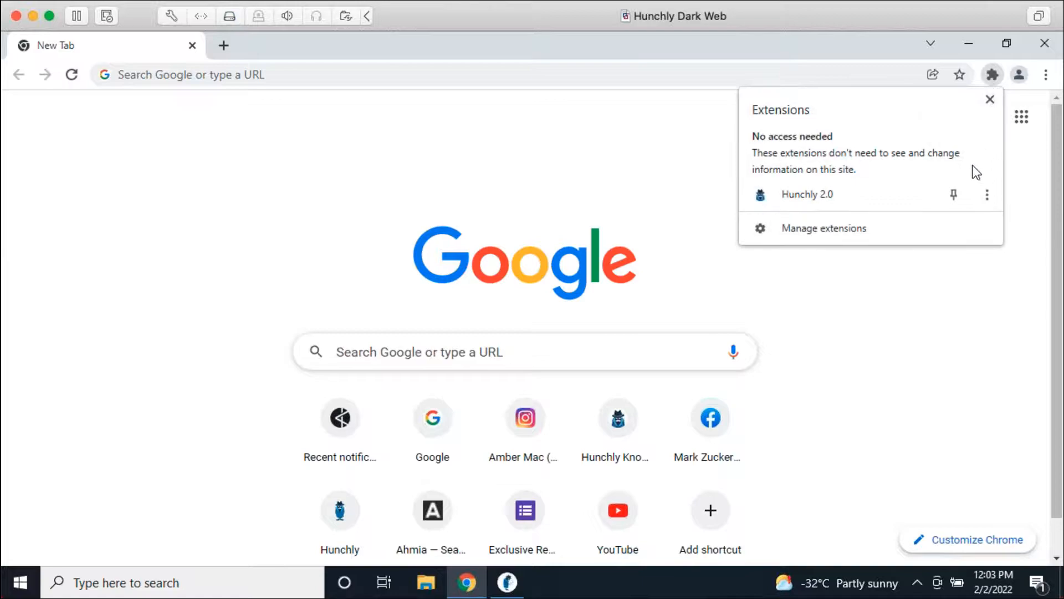
click(956, 198)
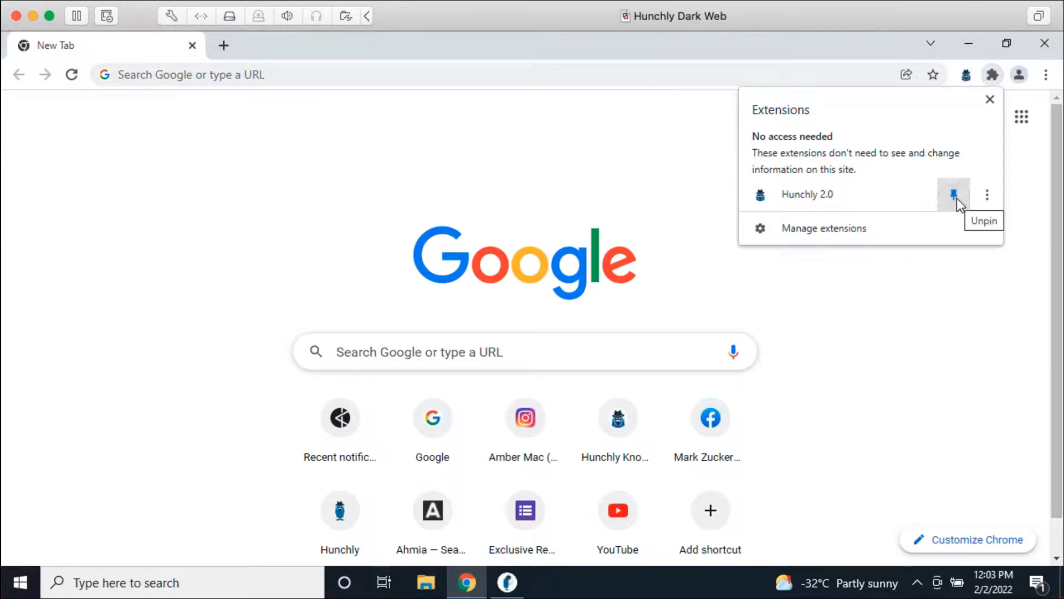
click(955, 254)
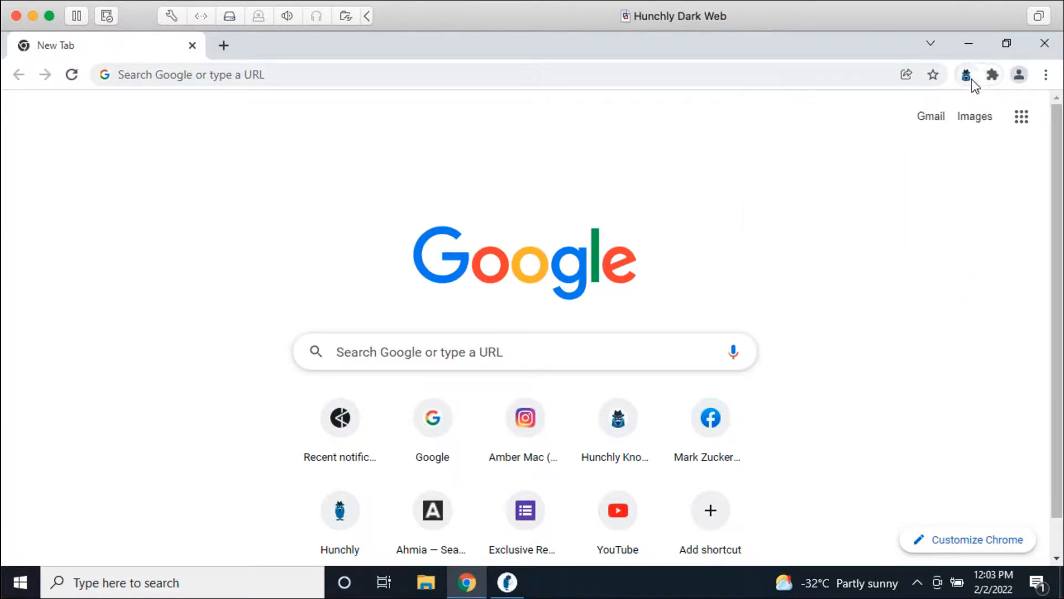
click(968, 78)
click(967, 78)
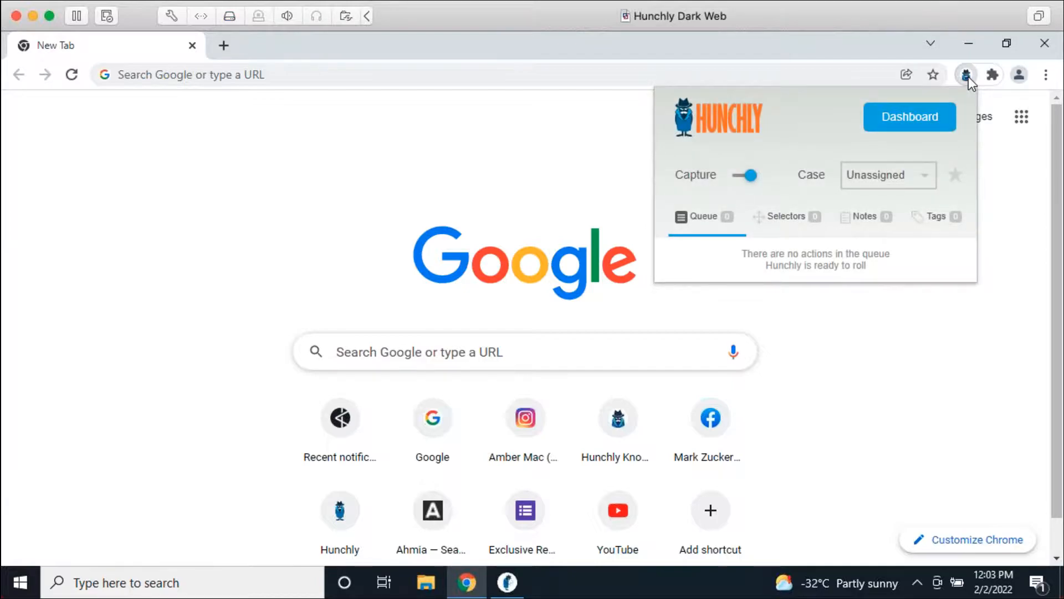
Step: Toggle Hunchly capture off and back on, then direct captures to the new subject case
click(742, 177)
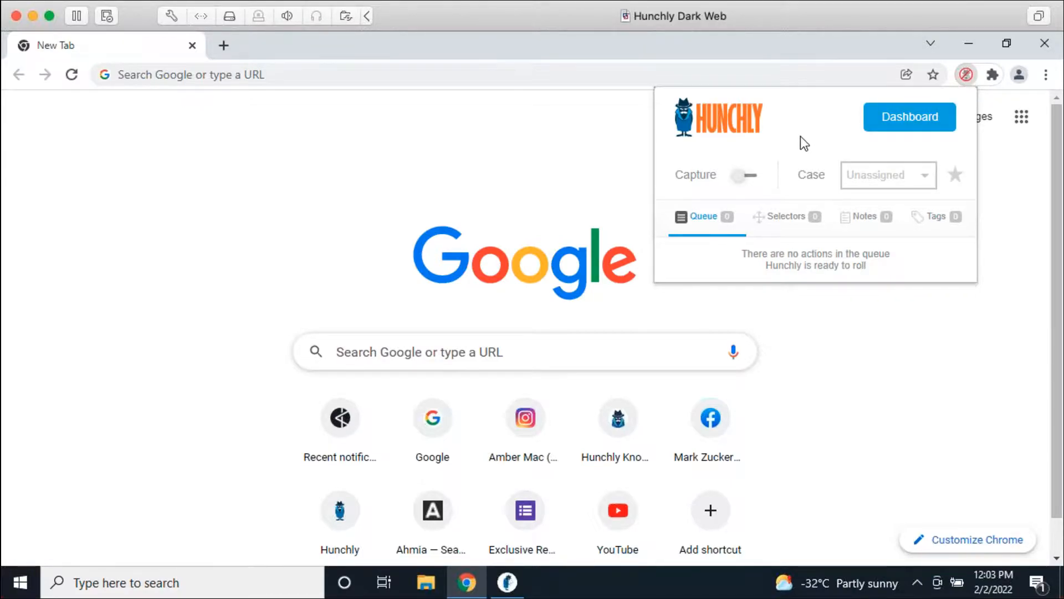
click(758, 174)
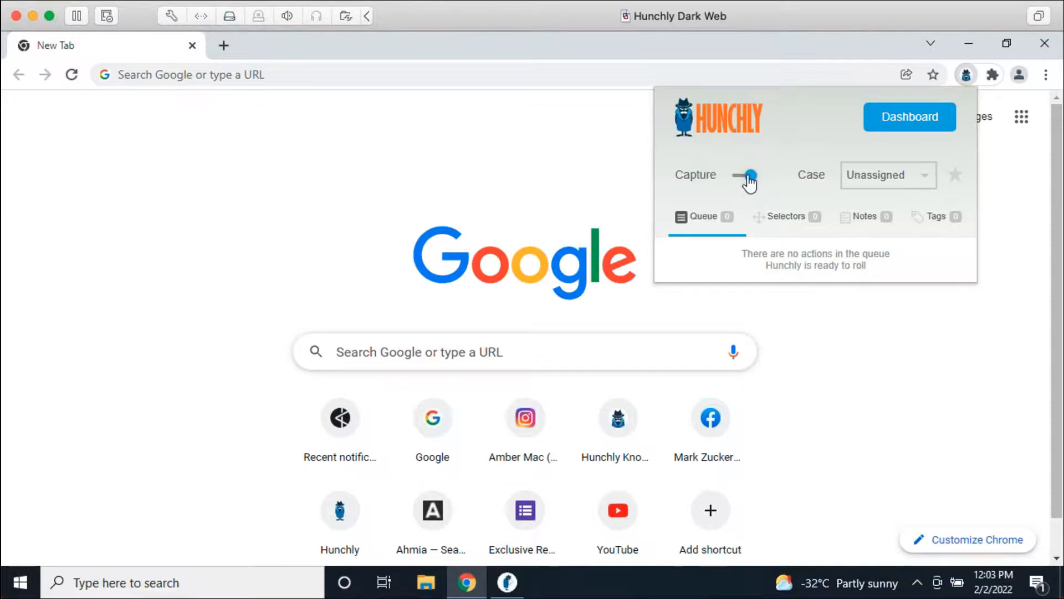
click(877, 180)
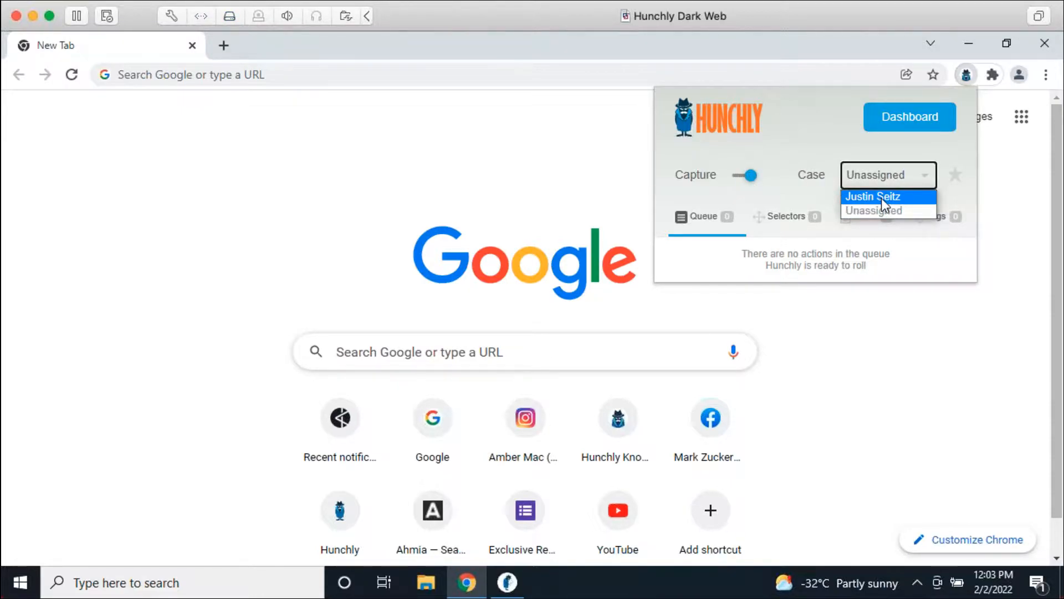
click(881, 198)
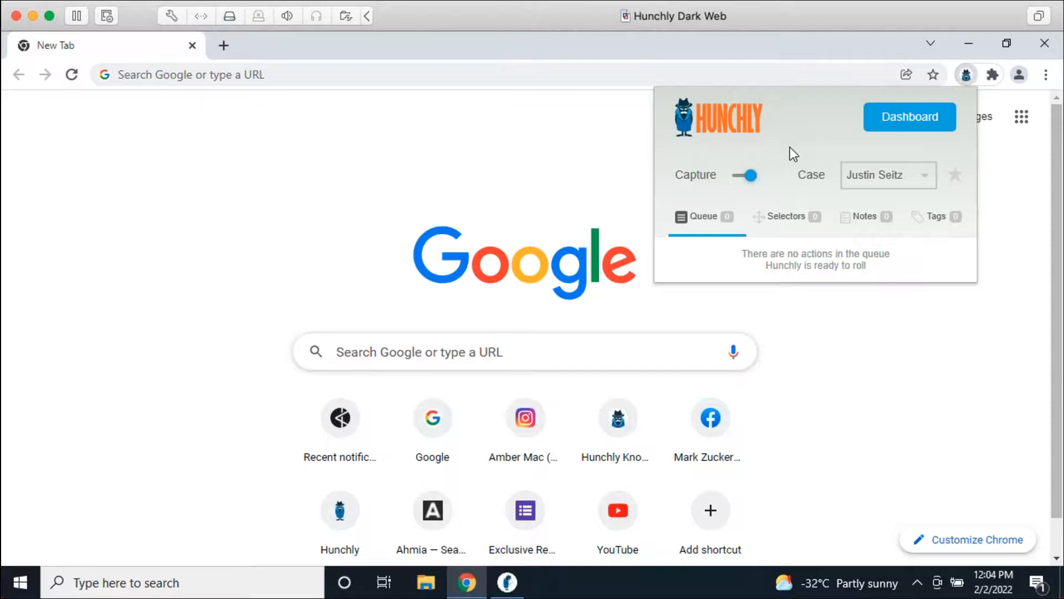
Step: Close the Hunchly panel and load the Google homepage from the address bar
click(867, 315)
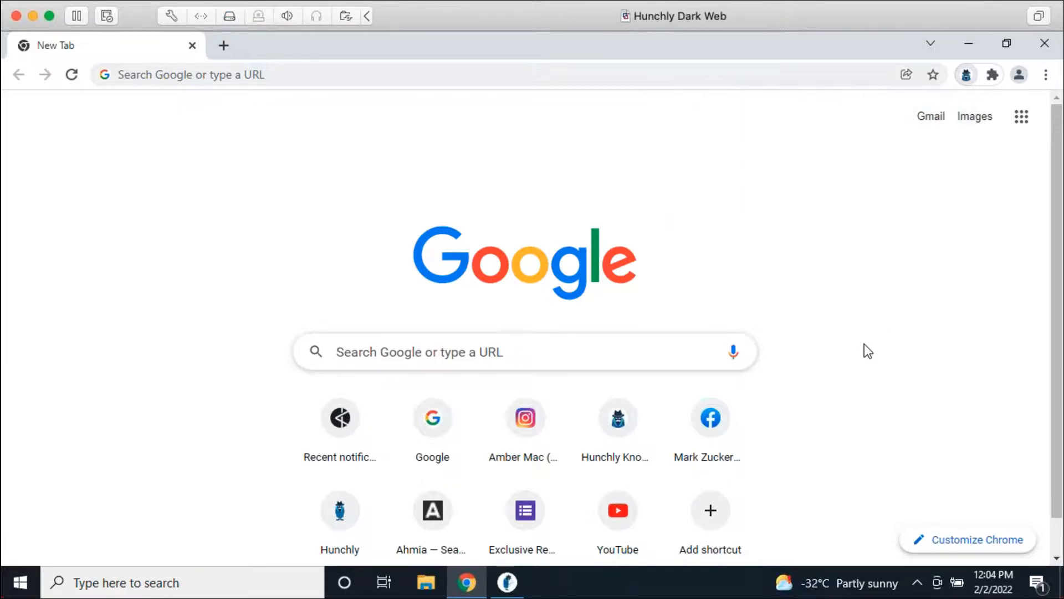
click(316, 81)
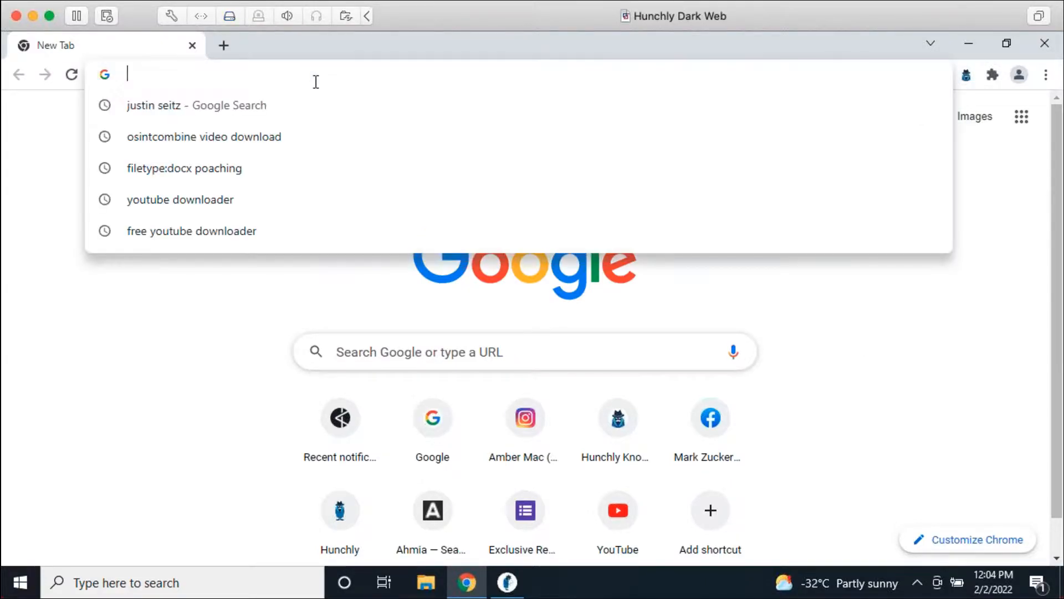
text(google.com)
key(Return)
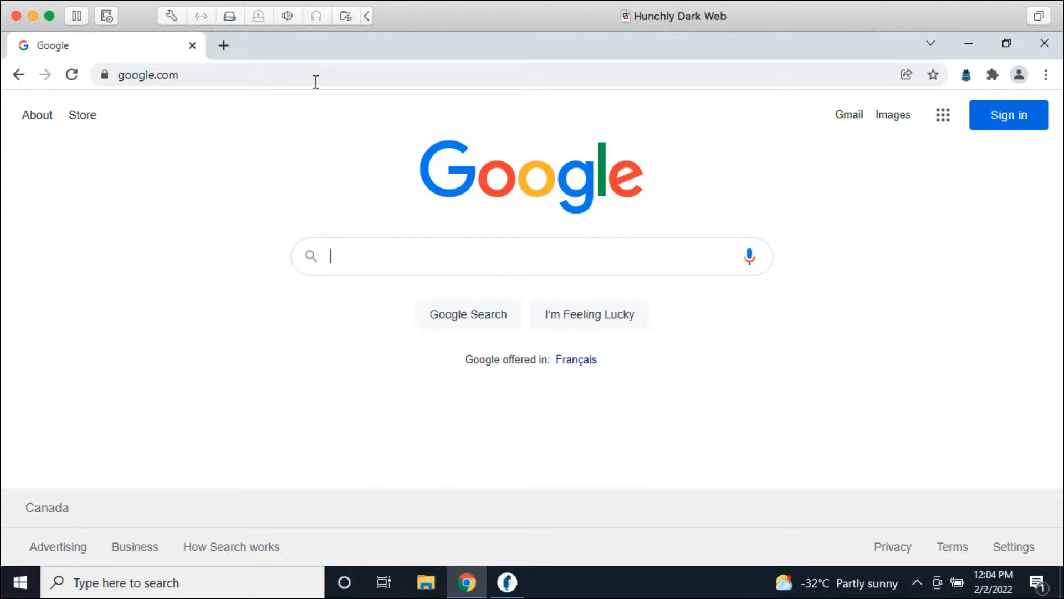
Step: Search Google for the subject's full name and browse the results
text(justin seitz)
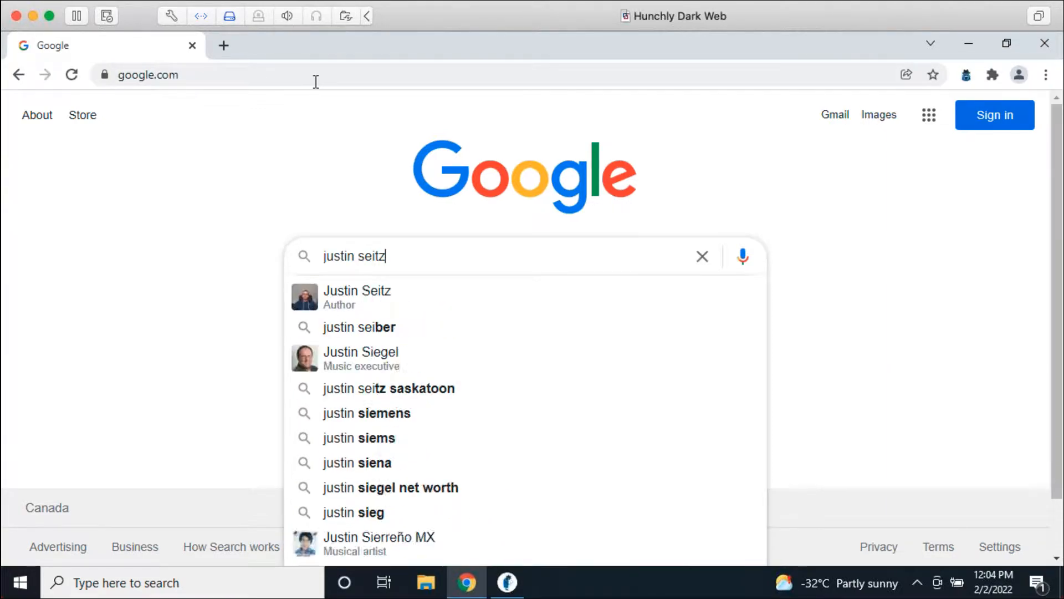
key(Return)
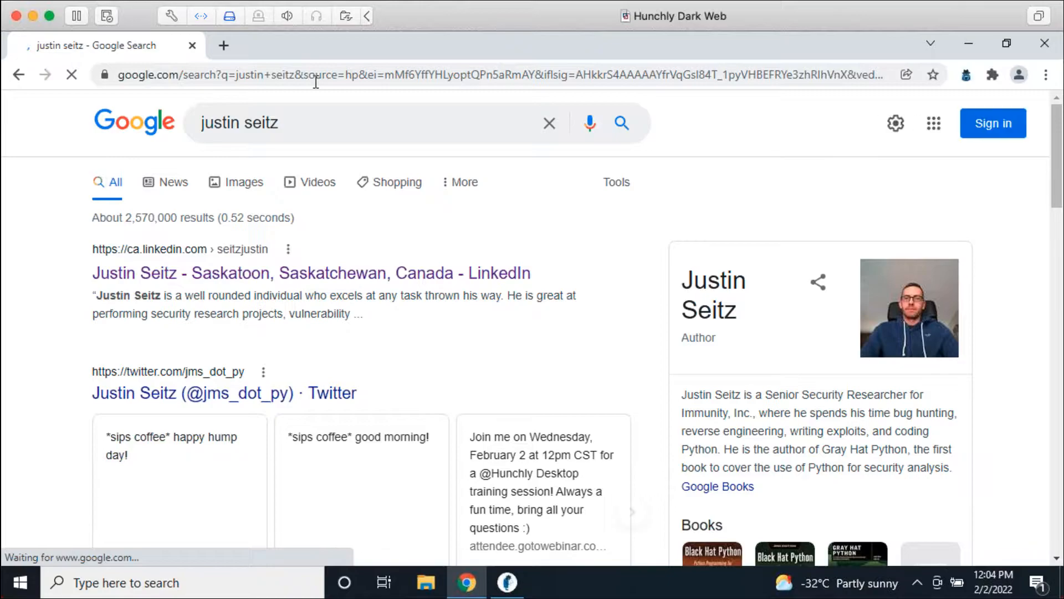
scroll(627, 311, down, 3)
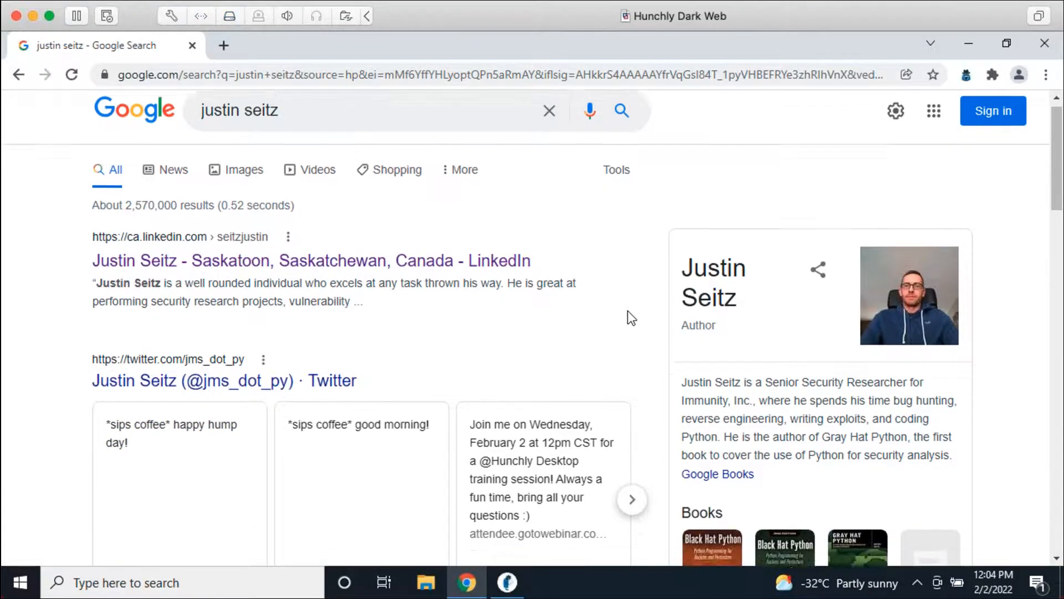
scroll(651, 332, down, 10)
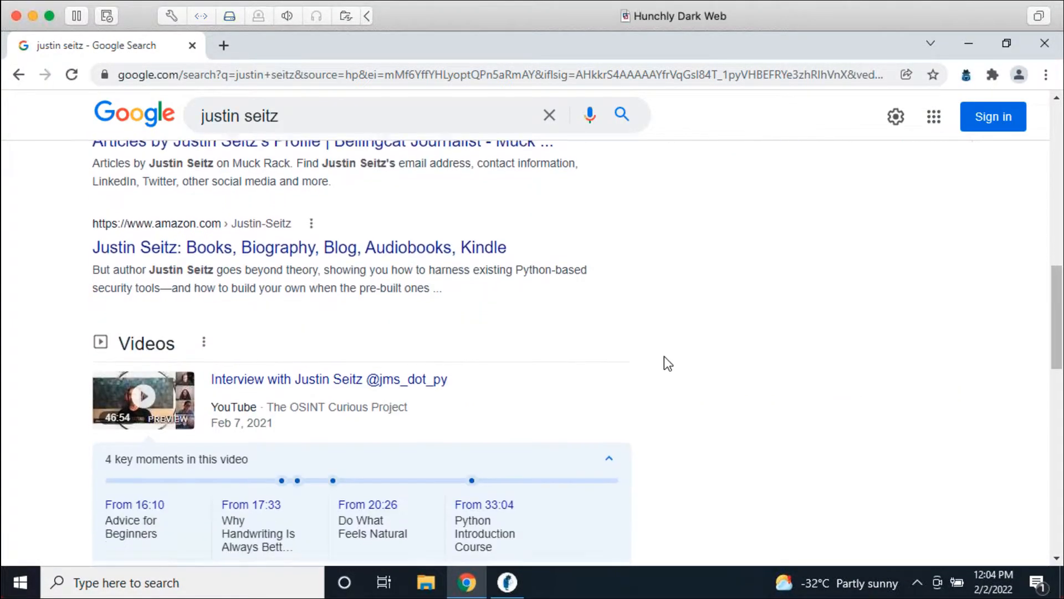
scroll(671, 362, down, 6)
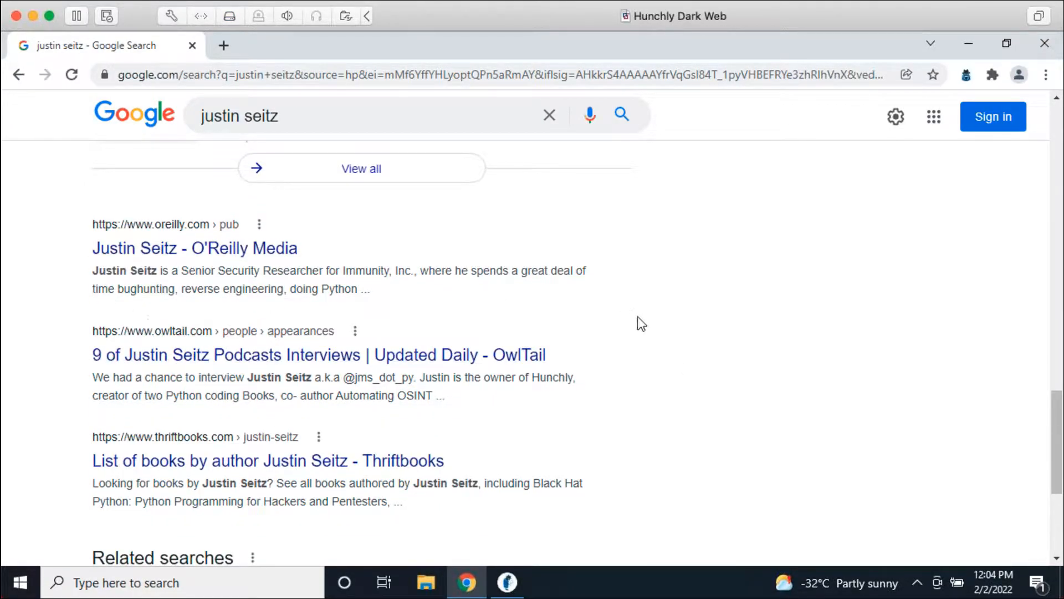
scroll(646, 333, down, 4)
scroll(696, 322, up, 12)
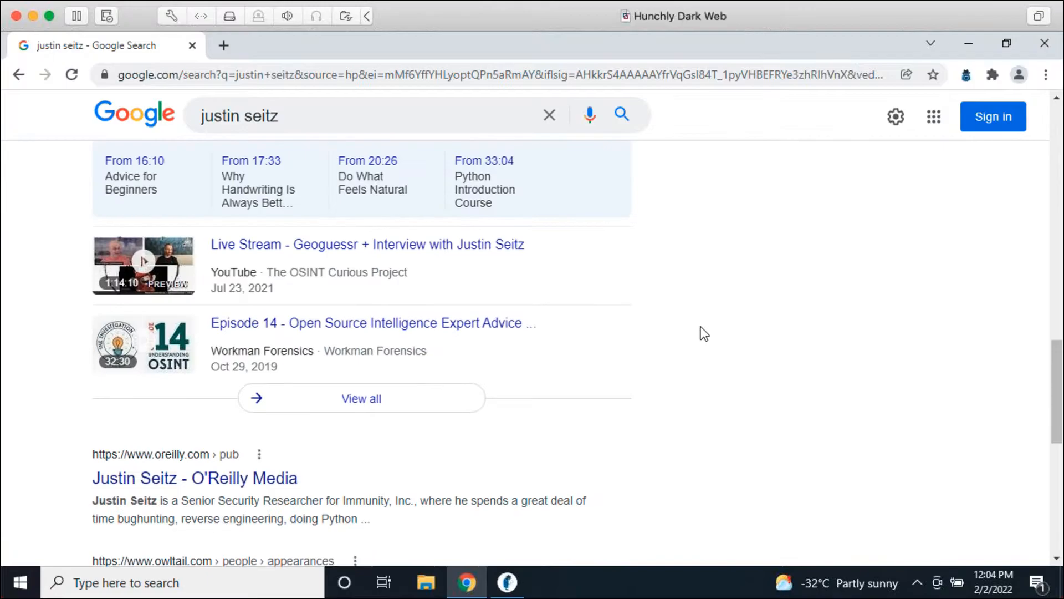
scroll(695, 330, up, 8)
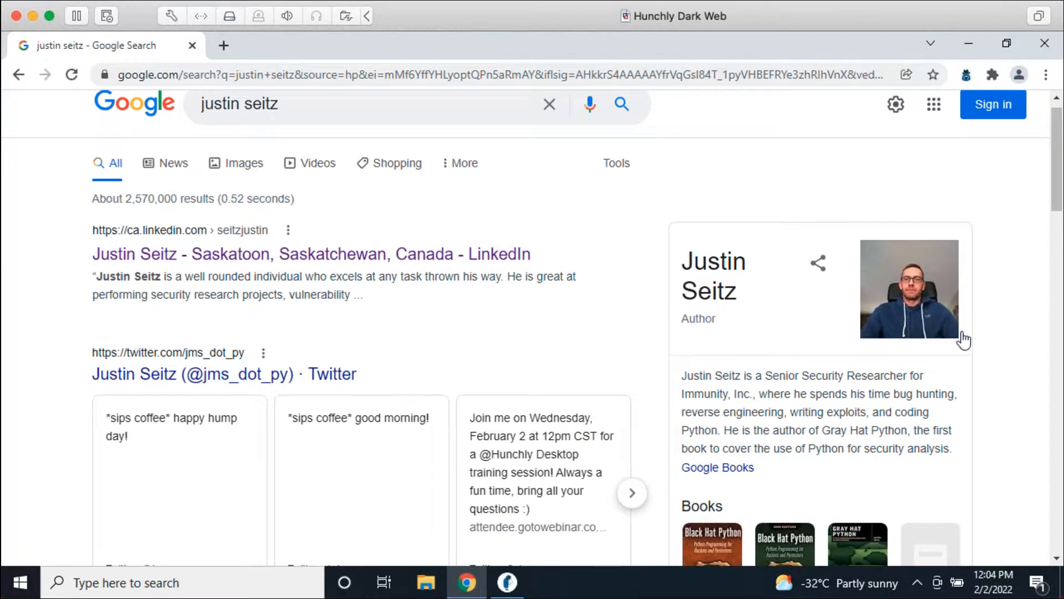
scroll(732, 332, down, 5)
scroll(896, 400, up, 4)
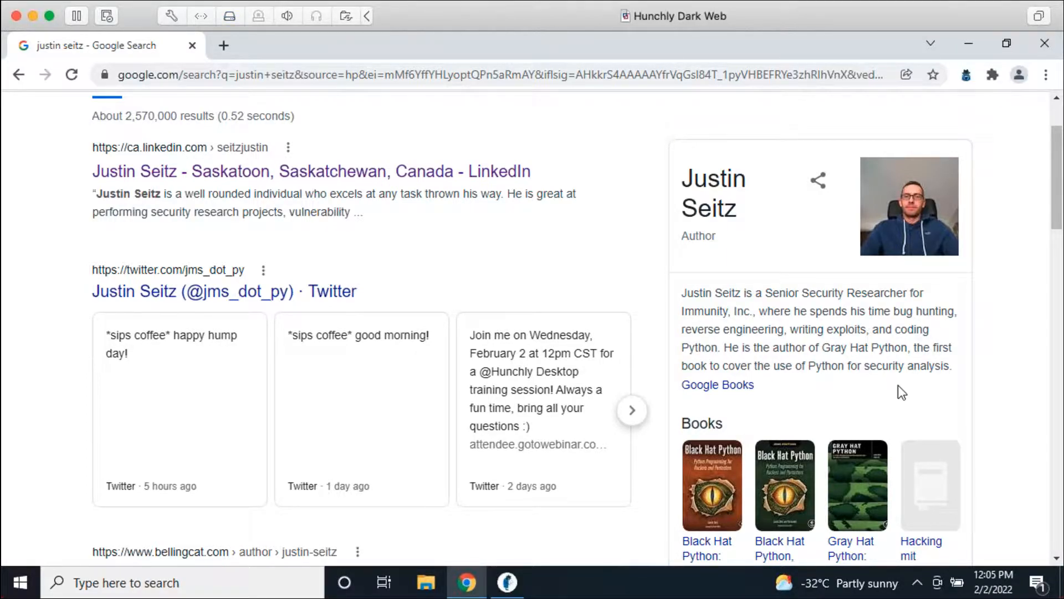
click(509, 581)
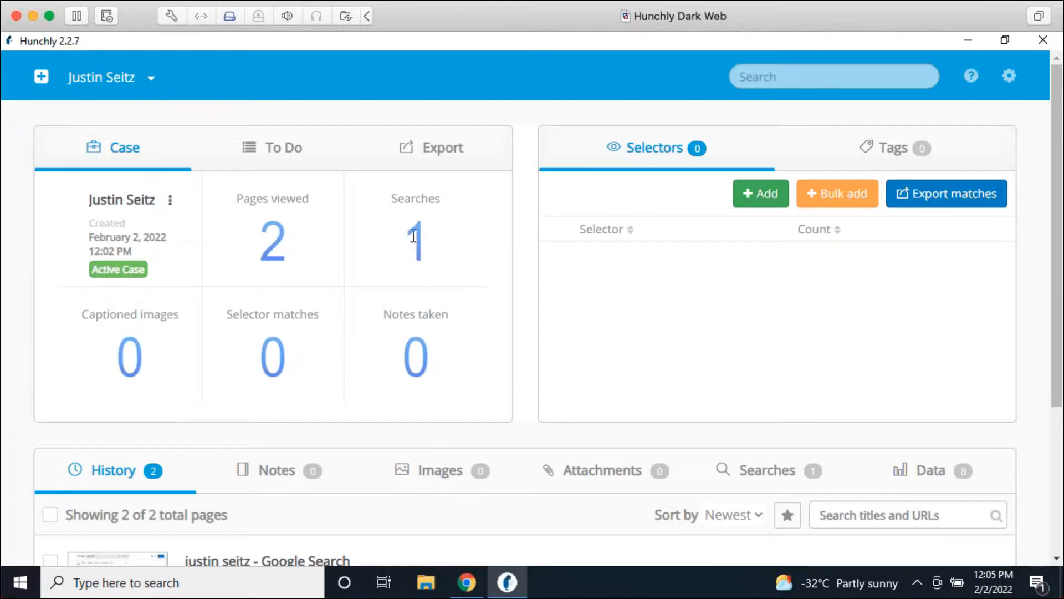
Step: Scroll the Hunchly dashboard down to the History list with the two Google captures
scroll(471, 268, down, 3)
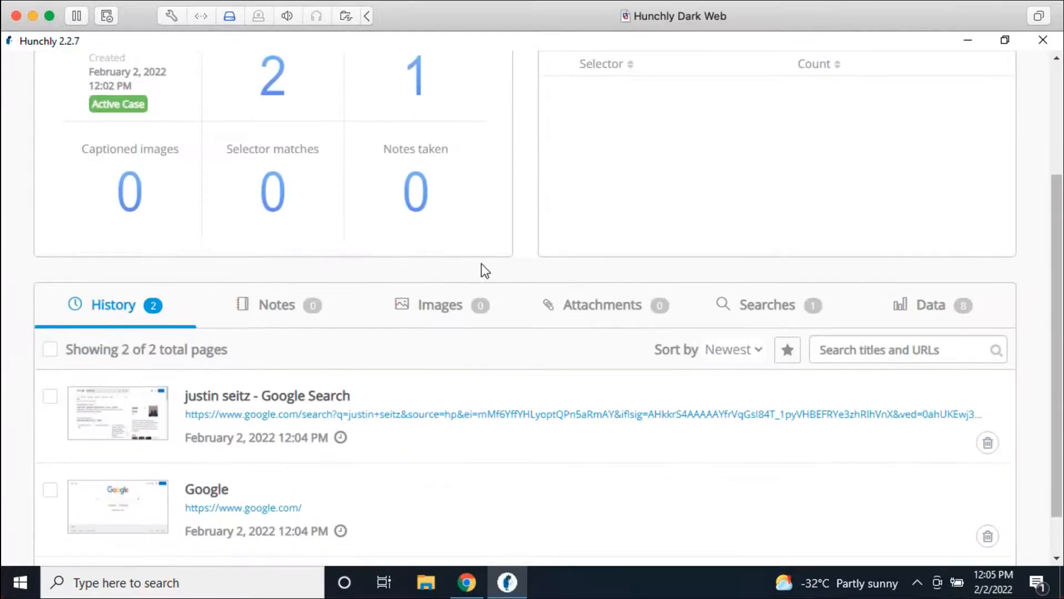
scroll(458, 249, down, 1)
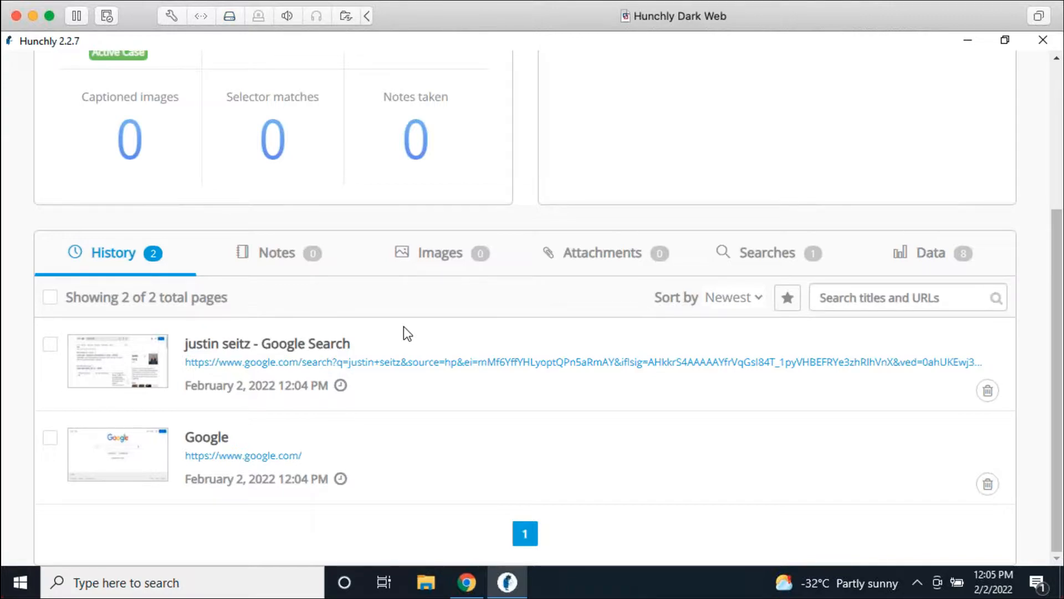
click(267, 348)
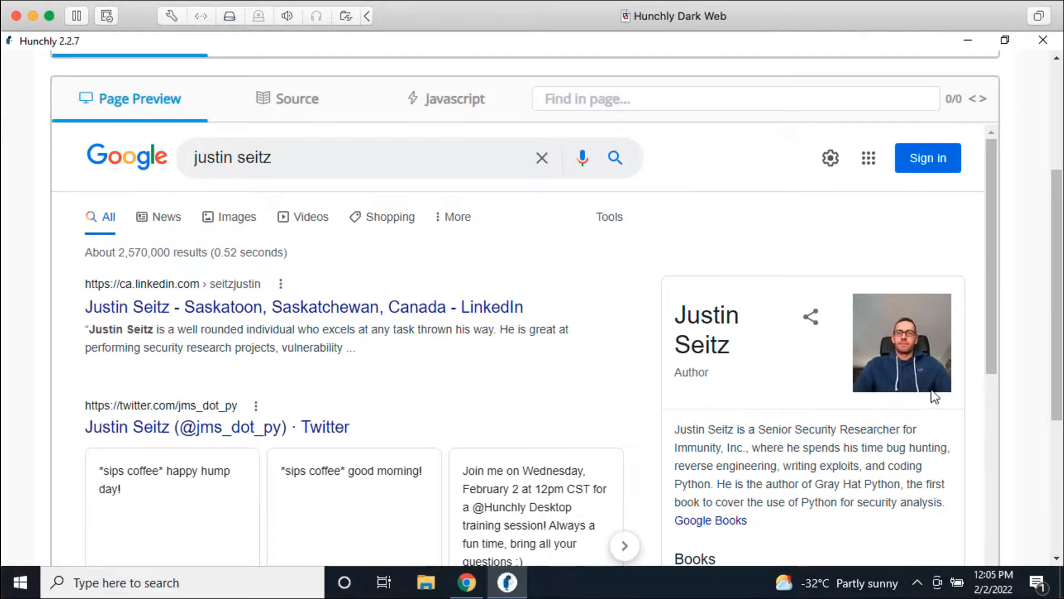
drag(1055, 231, 1054, 204)
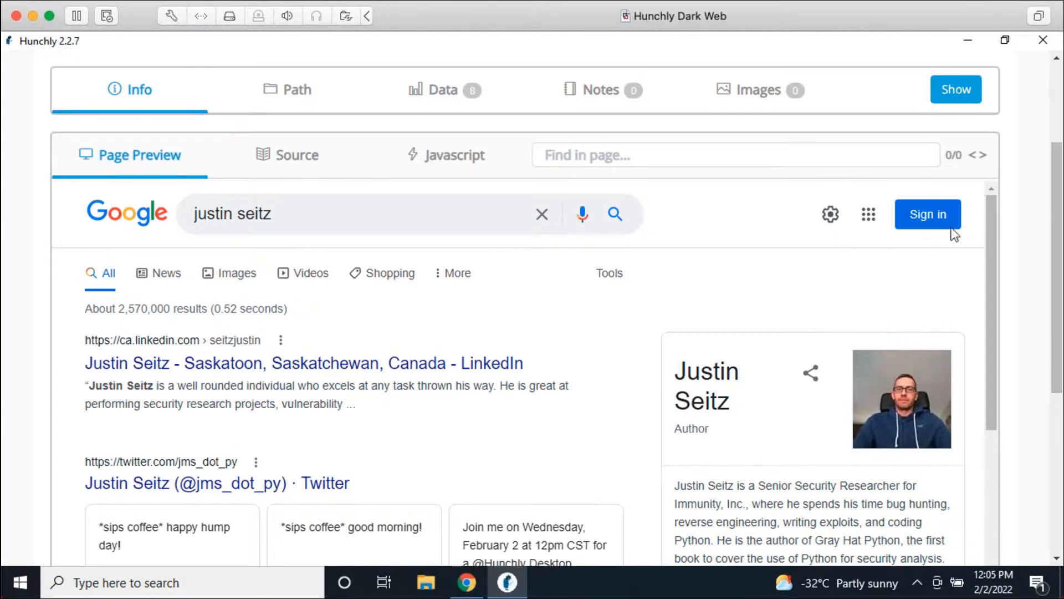
scroll(642, 339, down, 3)
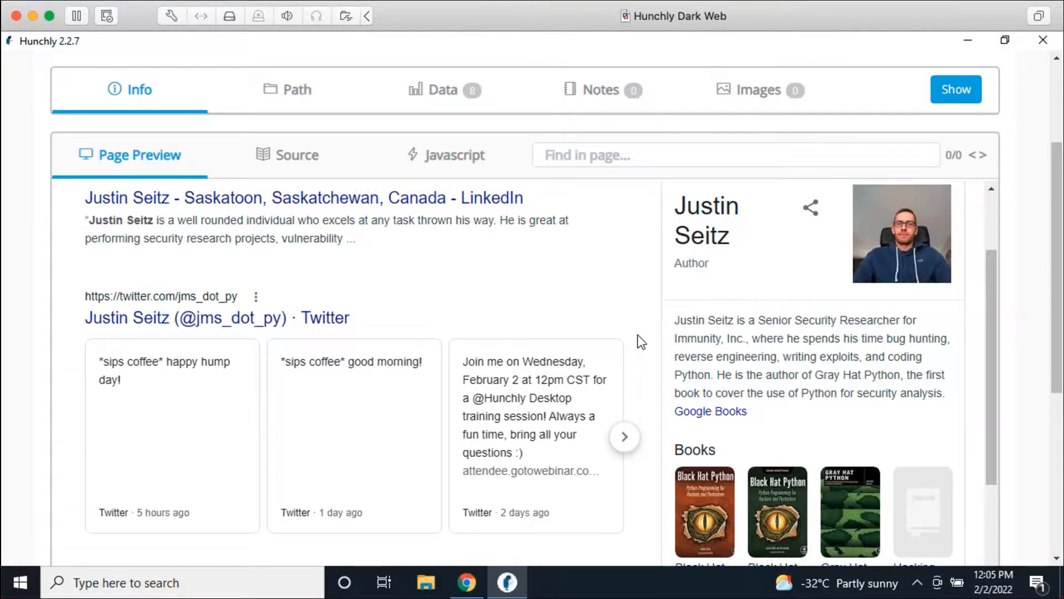
scroll(641, 366, down, 1)
scroll(640, 367, down, 7)
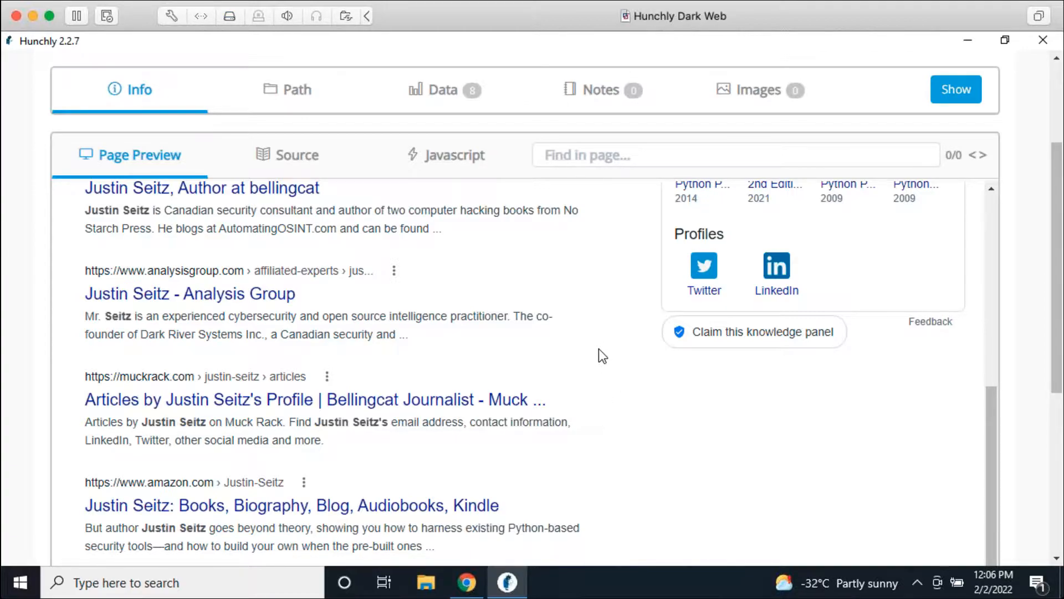
scroll(589, 361, down, 3)
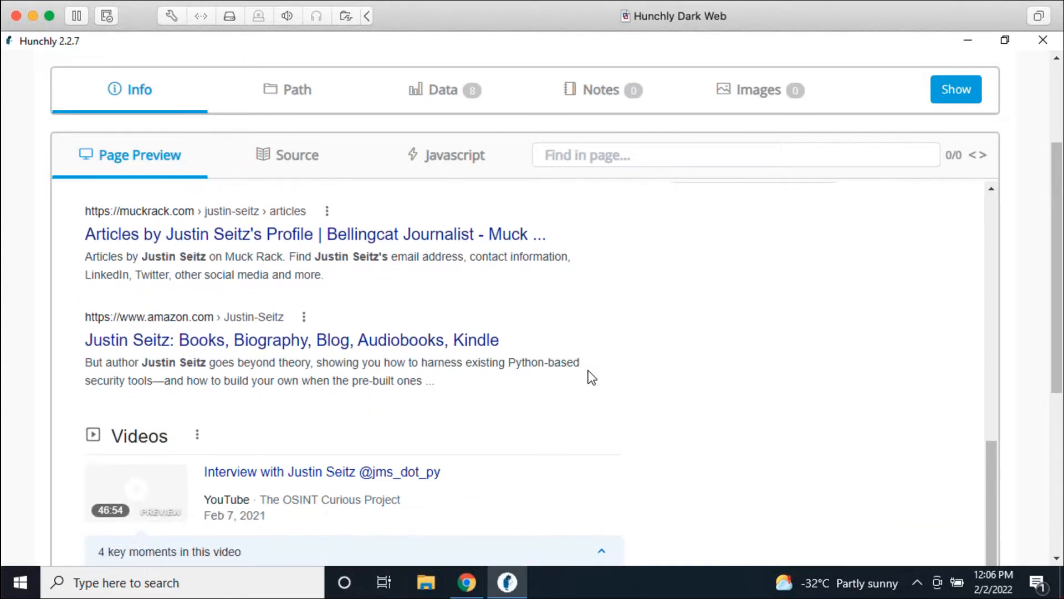
scroll(638, 388, up, 3)
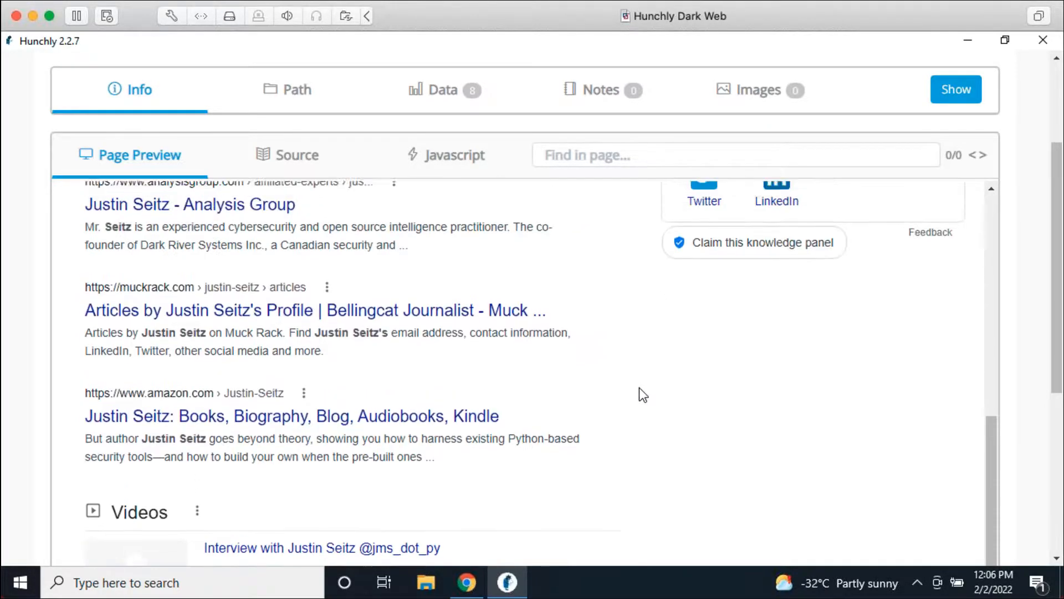
scroll(637, 401, up, 6)
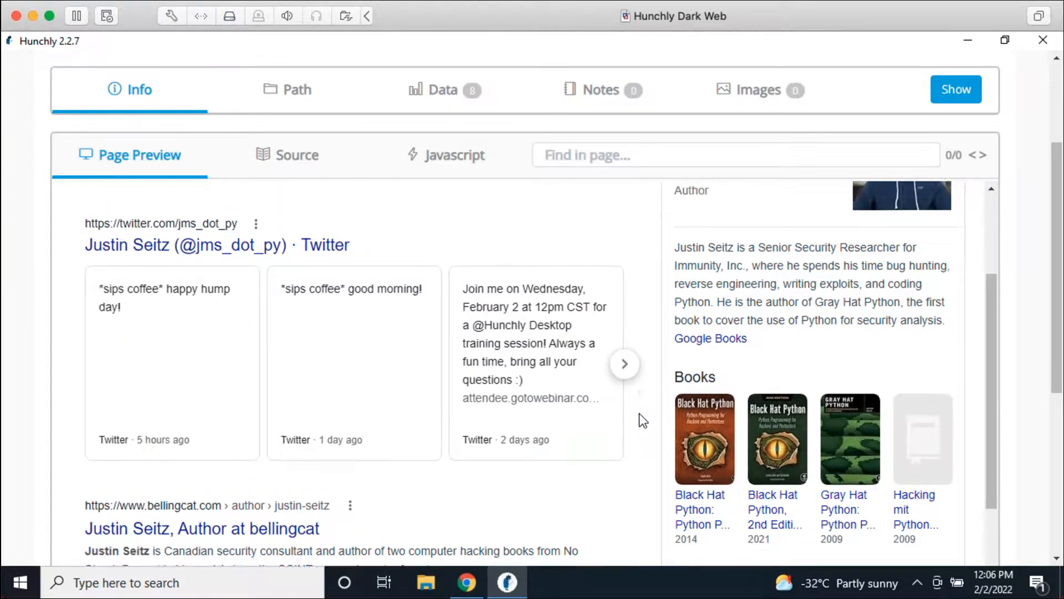
scroll(639, 414, up, 5)
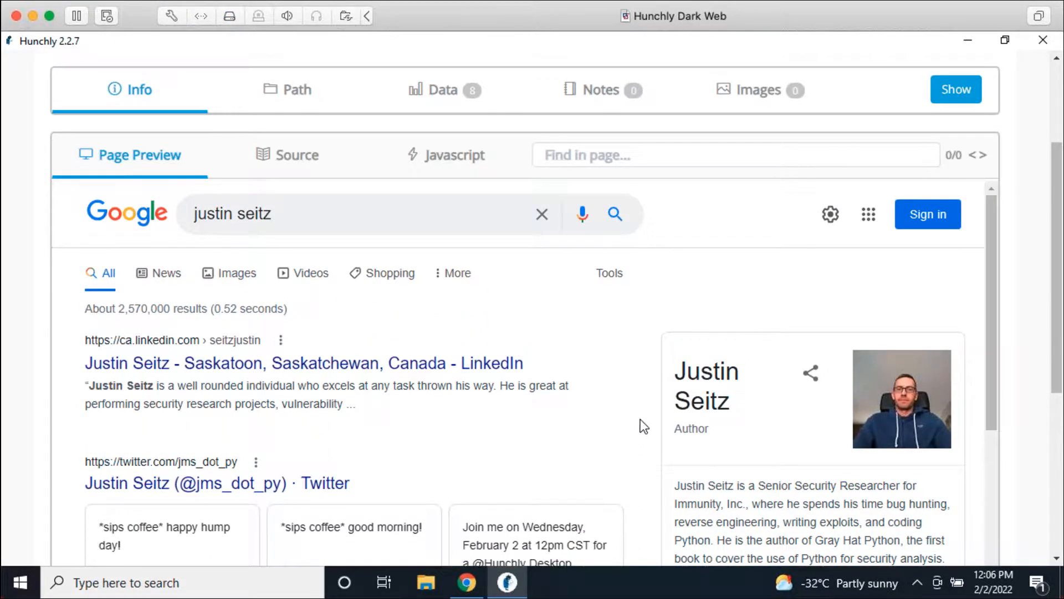
scroll(626, 422, up, 3)
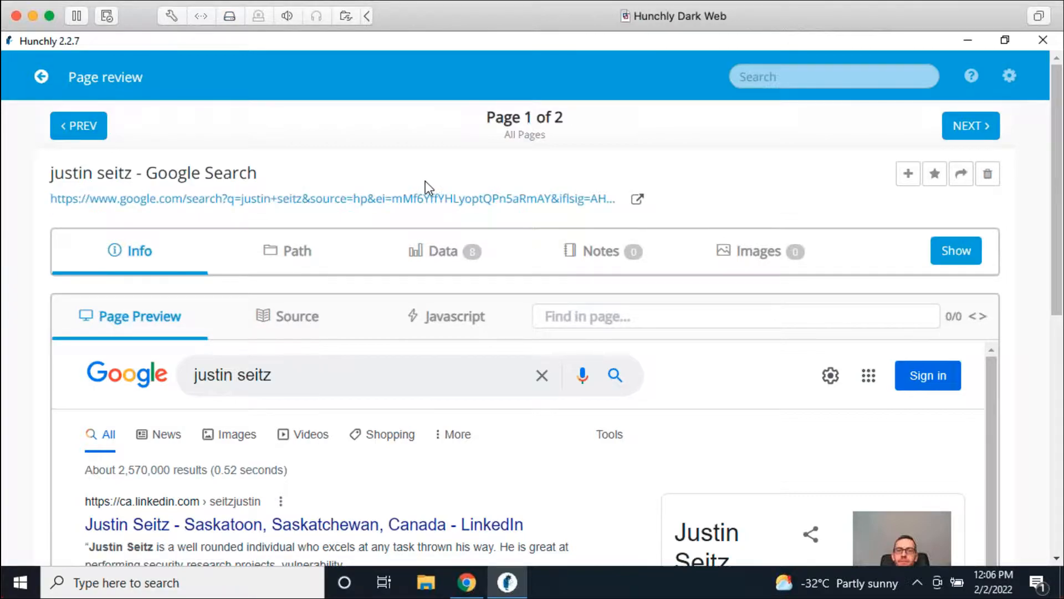
Step: Reveal the capture's info (ID 2) and highlight its date and SHA-256 hash
click(963, 254)
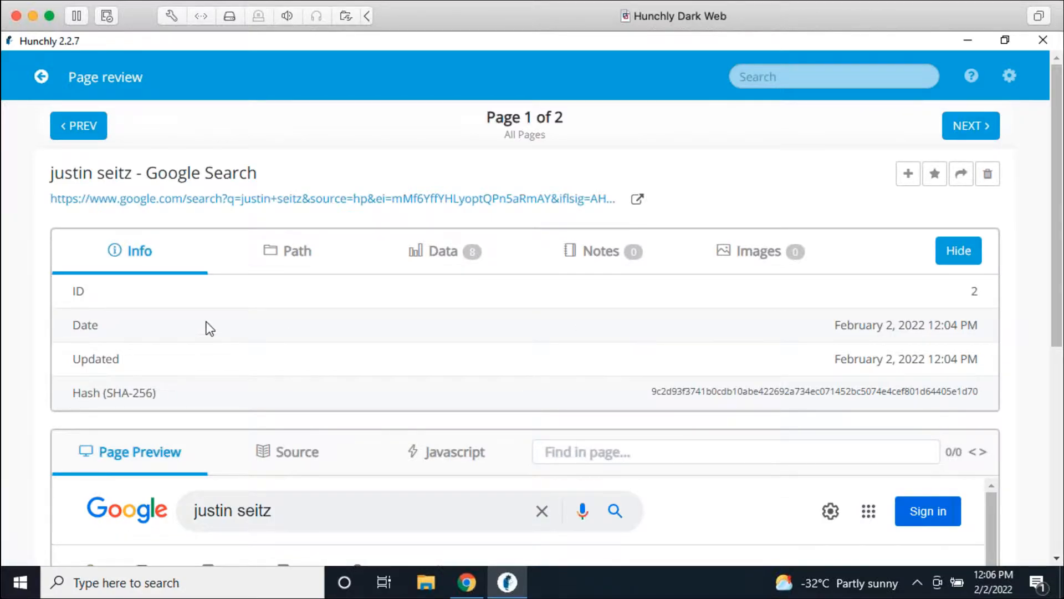
drag(977, 324, 800, 330)
click(773, 328)
drag(652, 391, 979, 396)
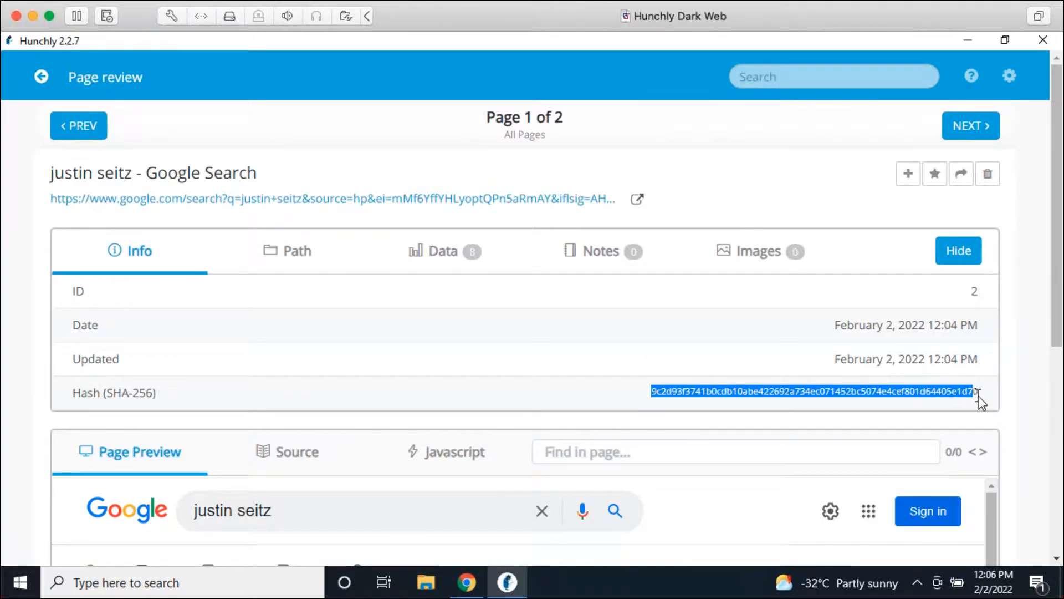
click(855, 387)
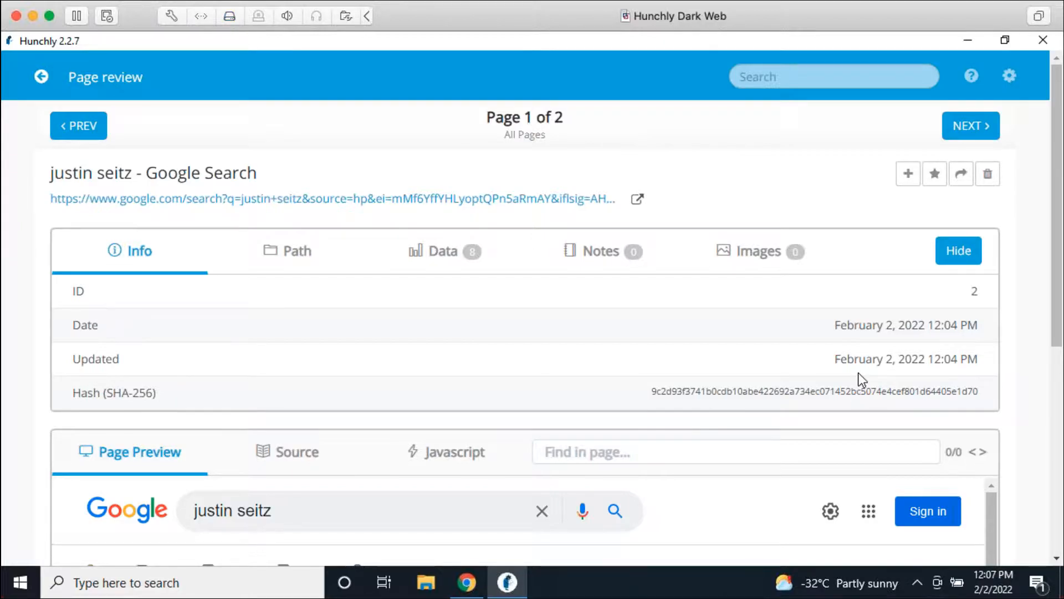
Step: Highlight the Updated label and the capture's update timestamp
double_click(94, 360)
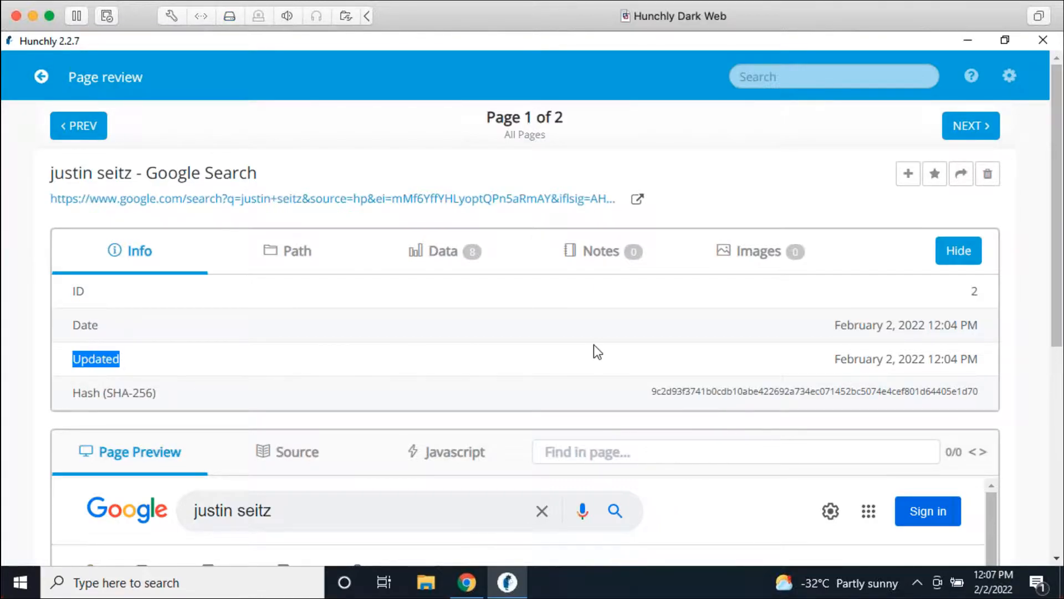
click(808, 345)
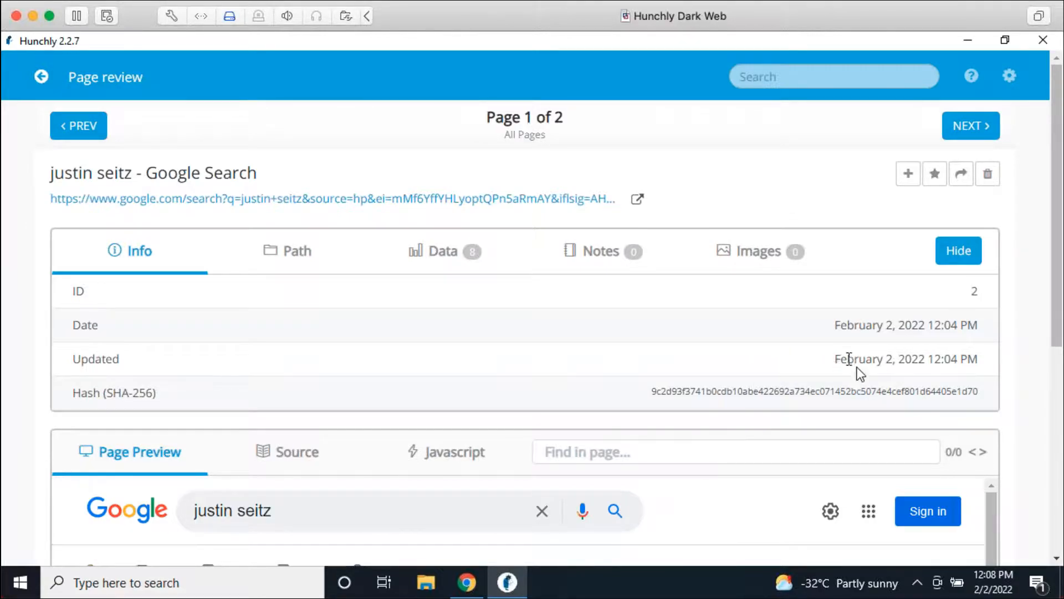
drag(979, 359, 830, 356)
click(826, 361)
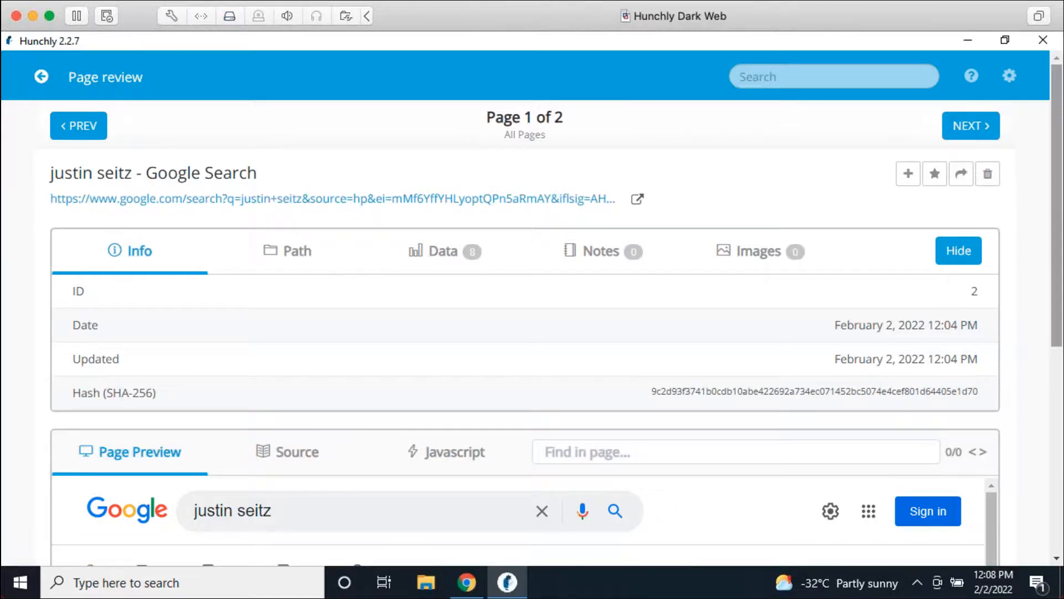
Step: Collapse the capture info and go back to the case dashboard
click(948, 259)
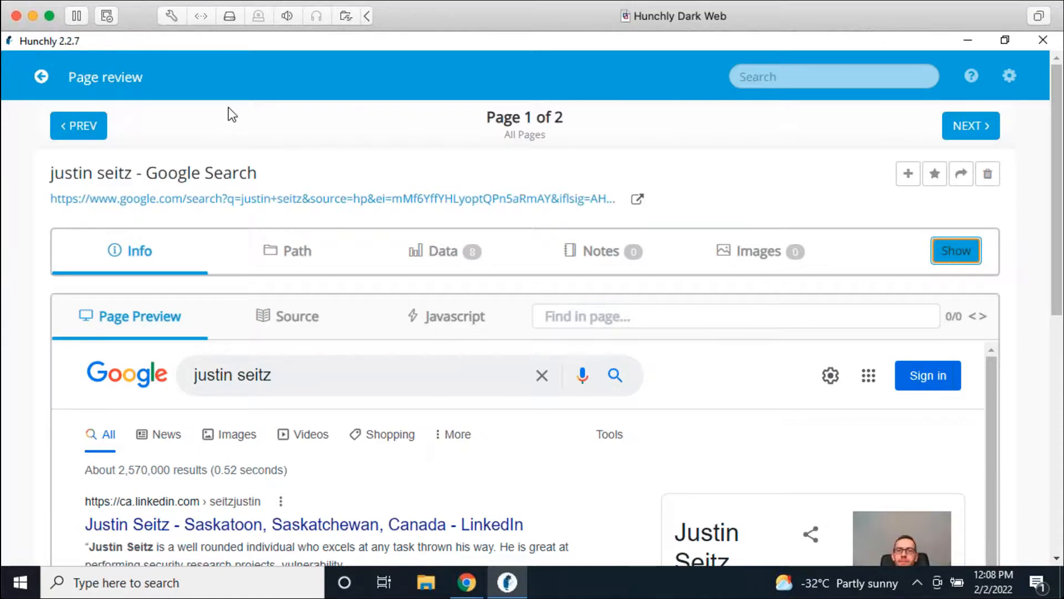
click(41, 76)
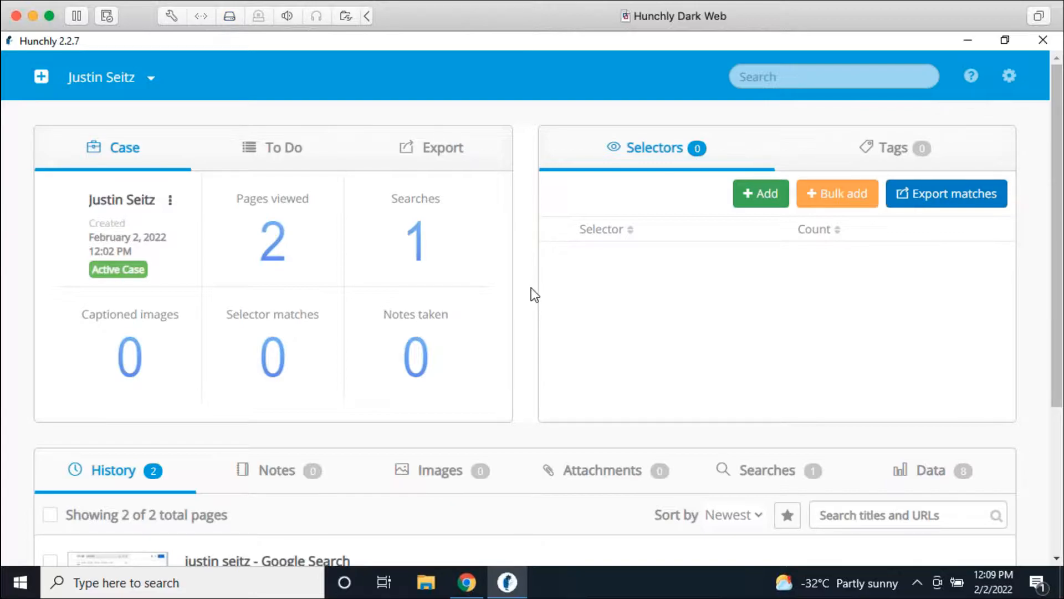
Step: Open the subject's bellingcat author page from the Google results, then return to Hunchly
click(460, 582)
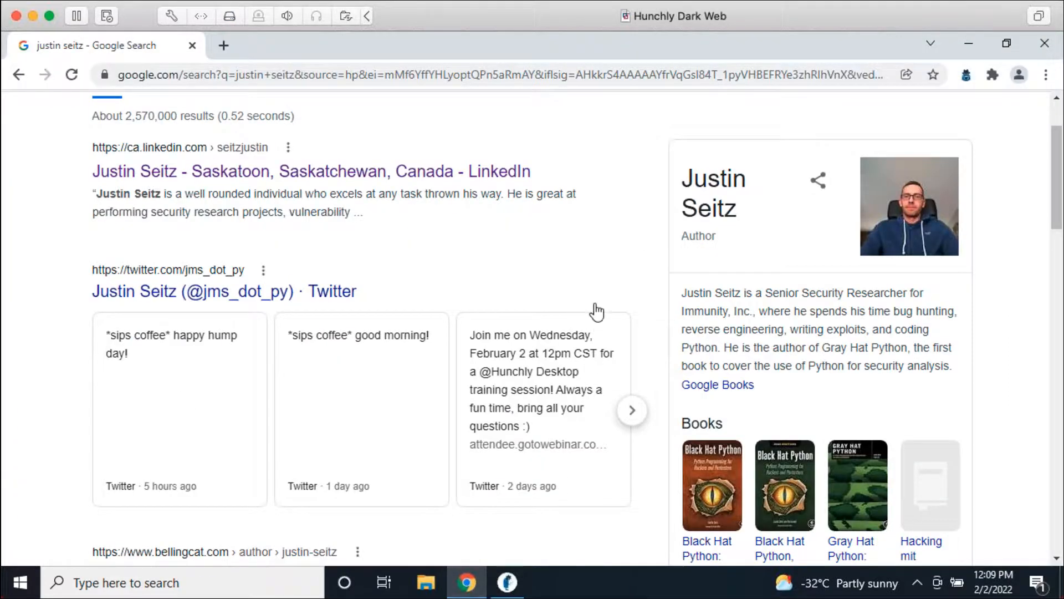
scroll(600, 300, up, 2)
scroll(603, 308, down, 3)
scroll(625, 332, down, 4)
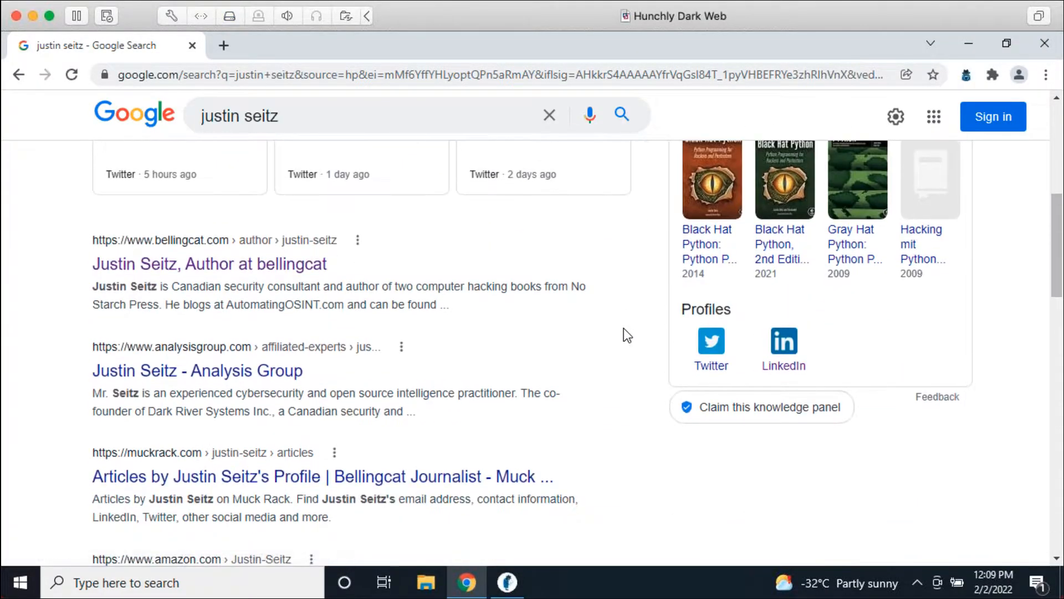
click(307, 272)
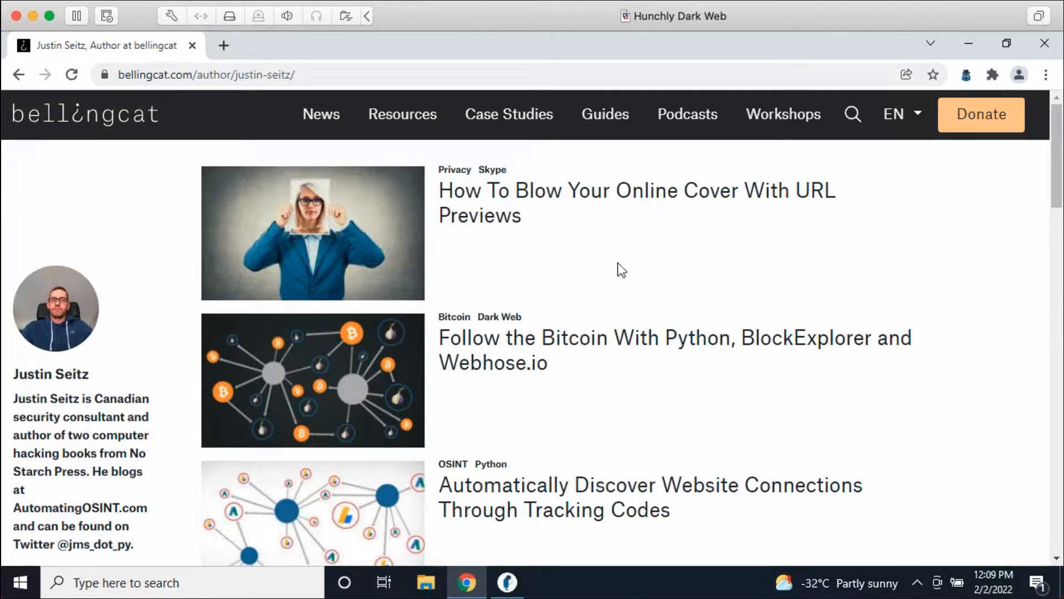
click(509, 583)
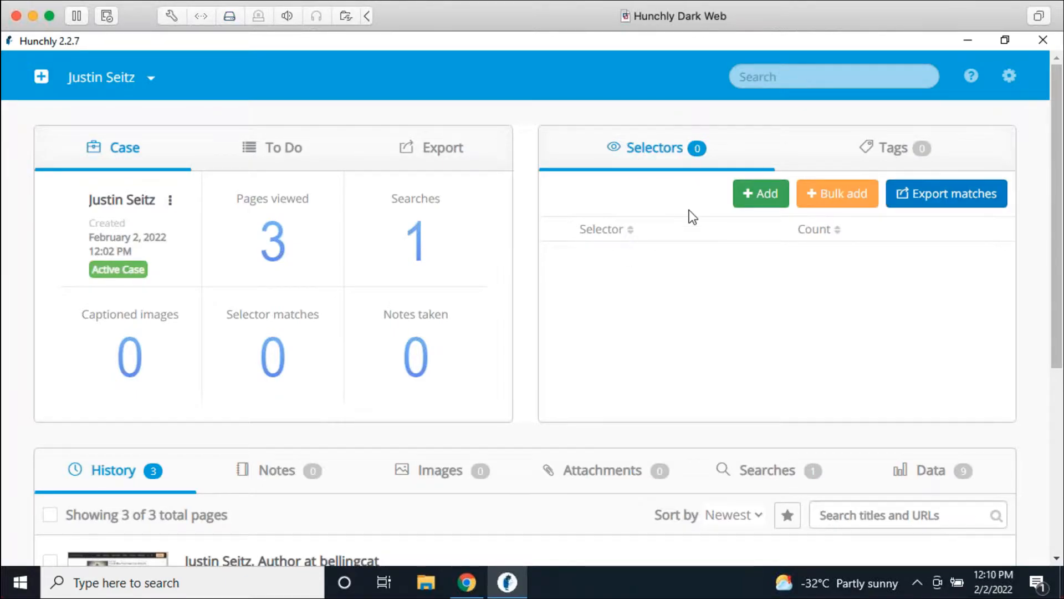
Step: Add two selectors to the case: the subject's full name and their Twitter handle
click(746, 195)
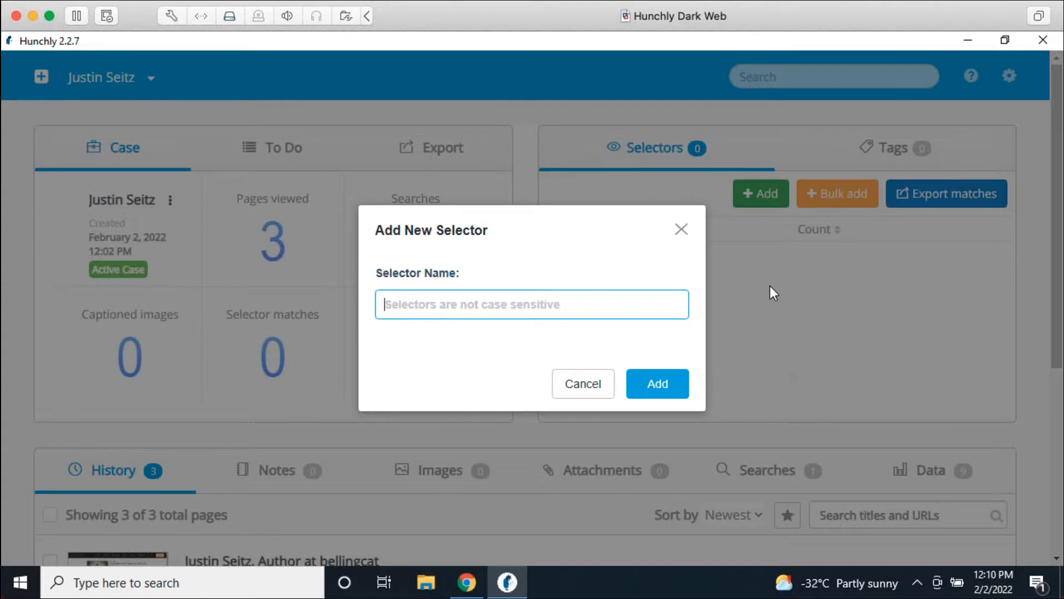
text(Justin Seitz)
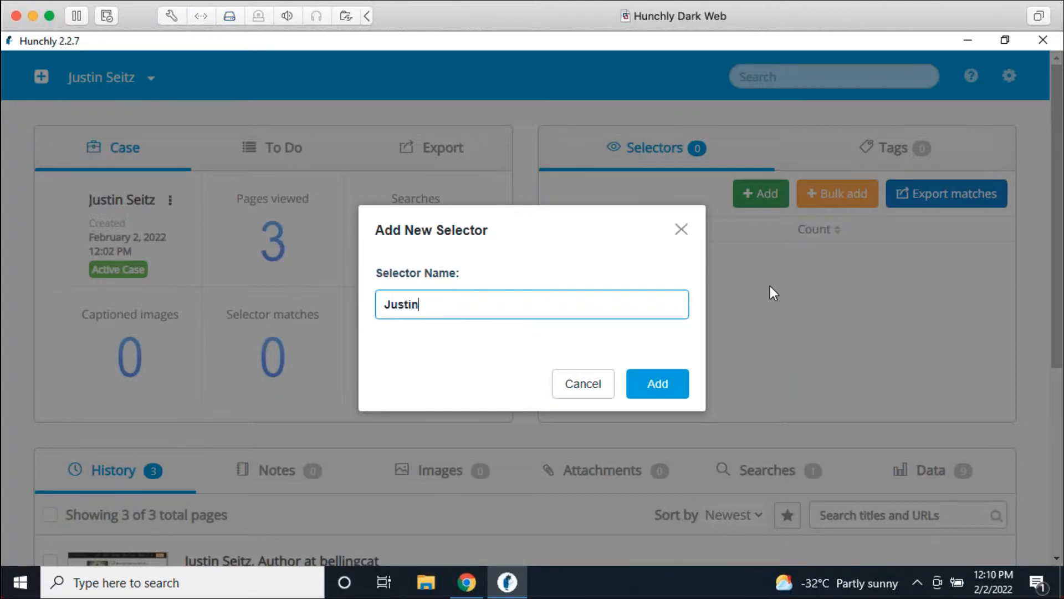
key(Return)
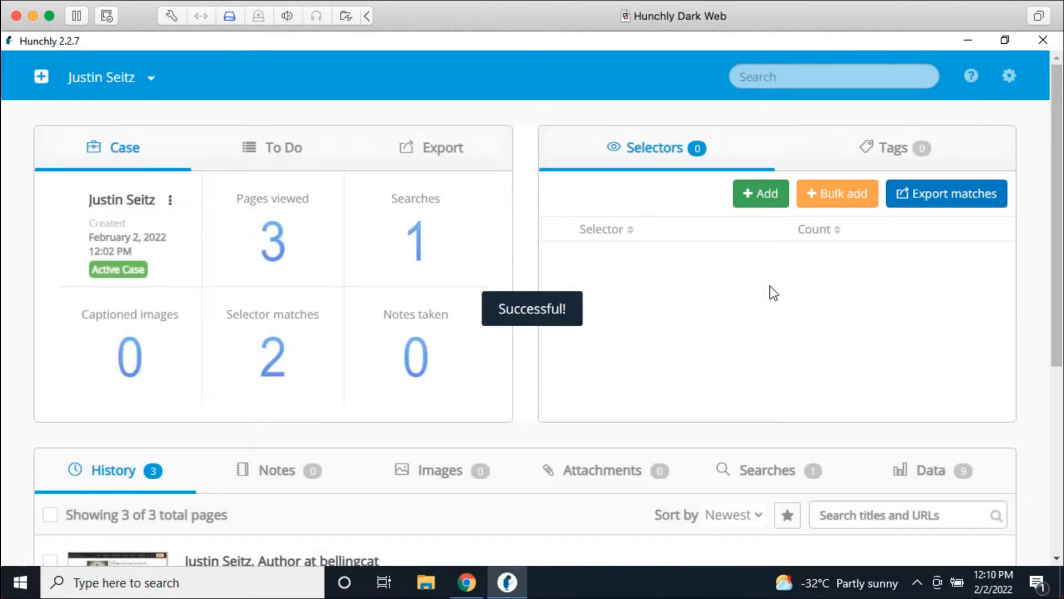
click(760, 200)
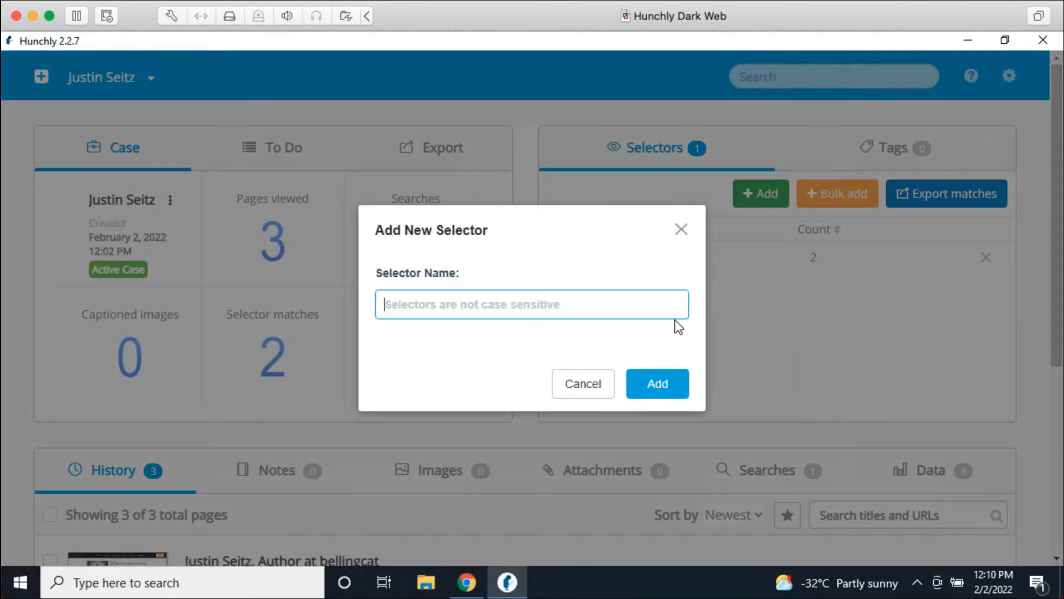
text(jms_dot_)
key(Return)
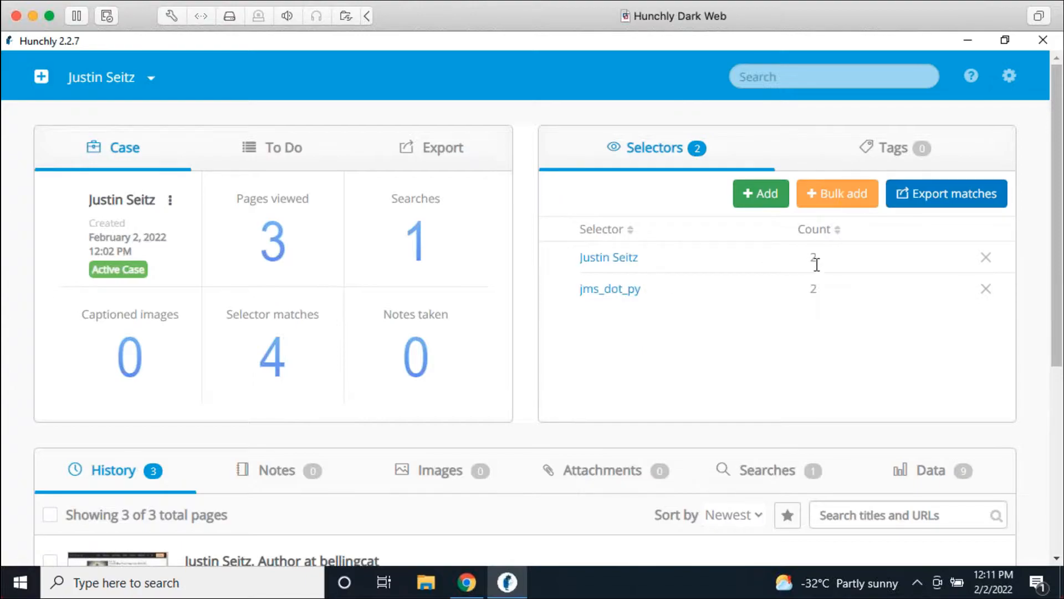
Step: Filter the case History by the full-name selector, then remove that filter
scroll(645, 325, down, 2)
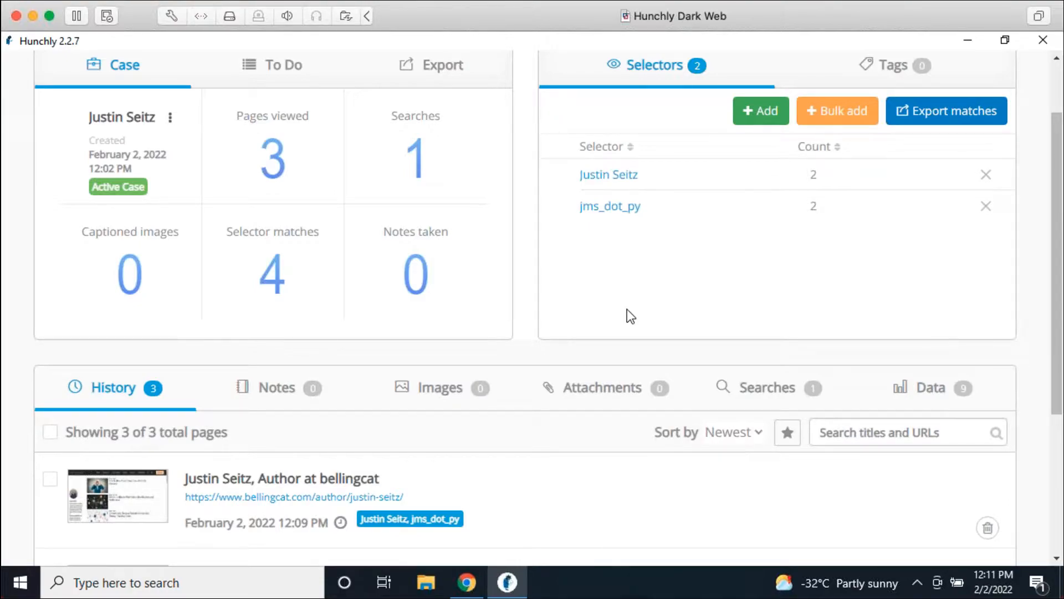
scroll(628, 311, down, 3)
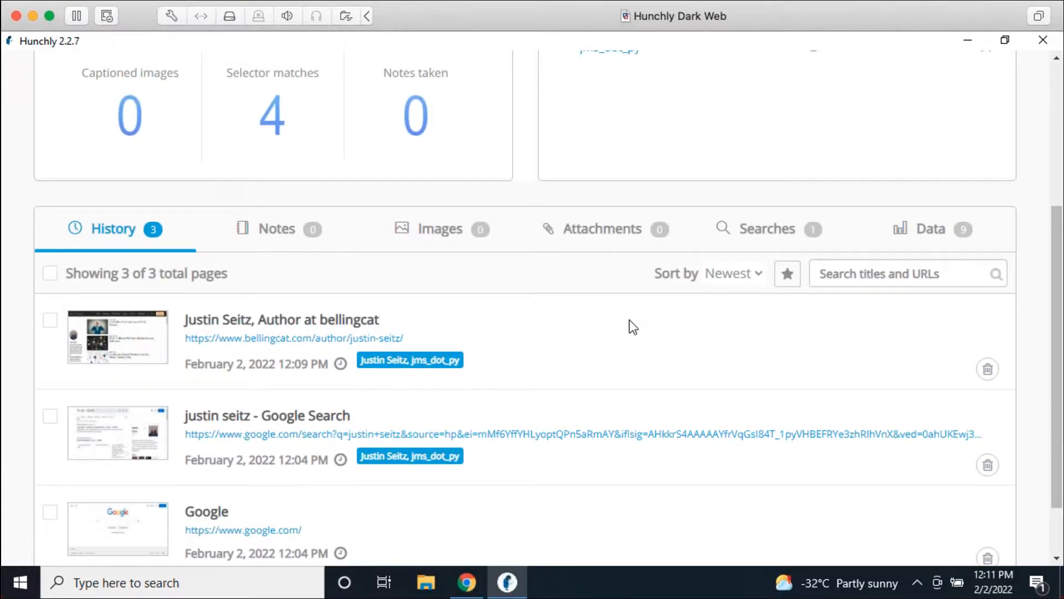
scroll(629, 319, down, 1)
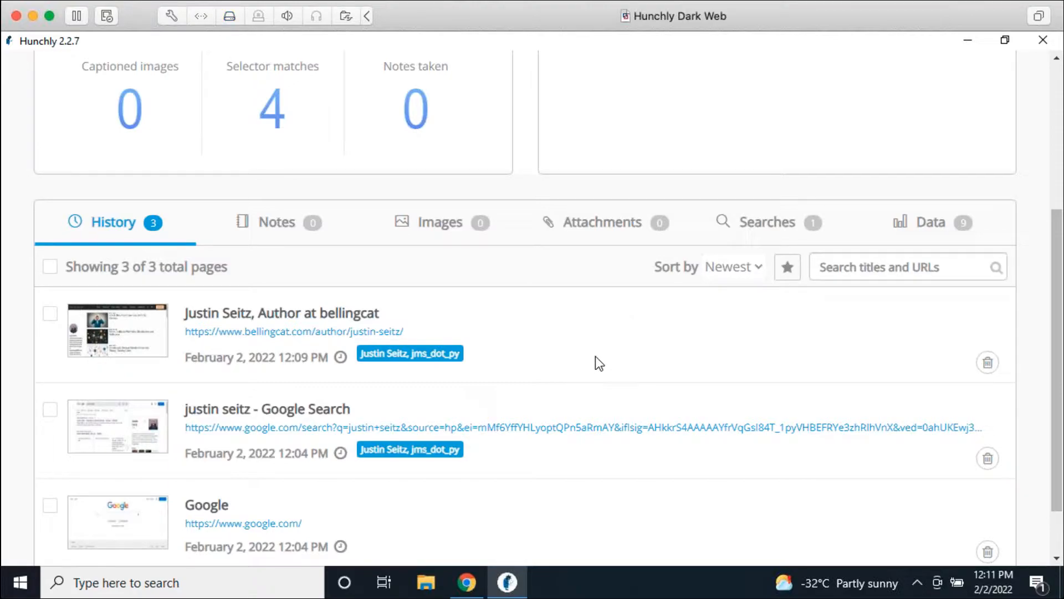
scroll(597, 363, up, 2)
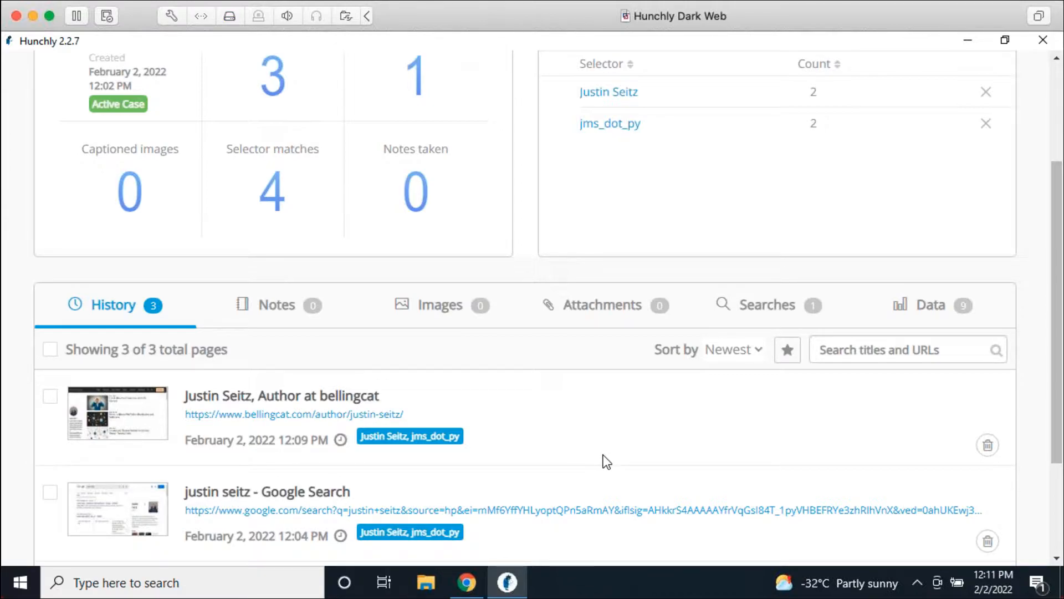
scroll(605, 449, up, 4)
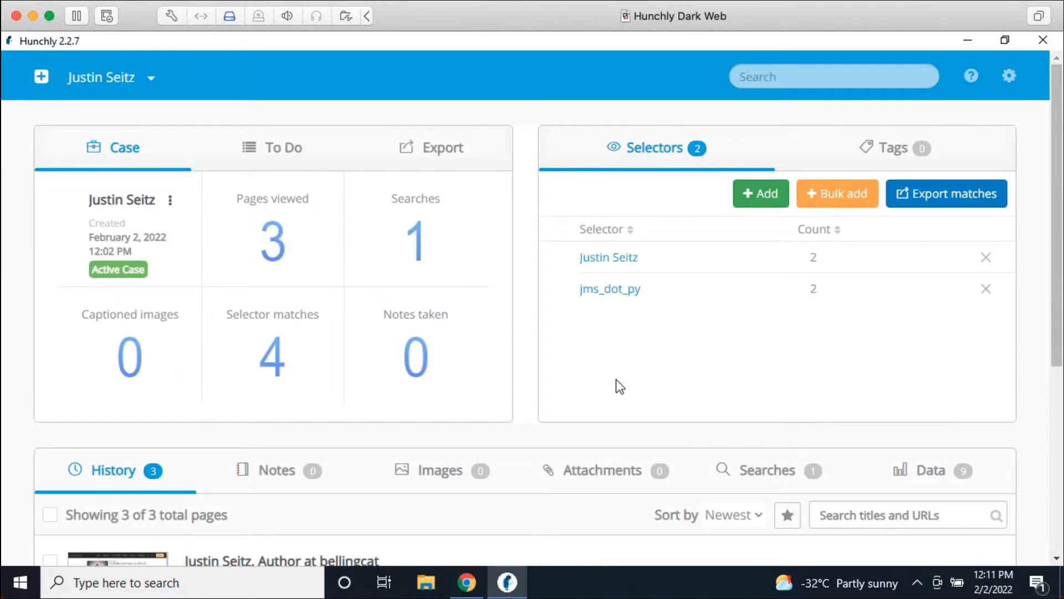
scroll(693, 411, down, 2)
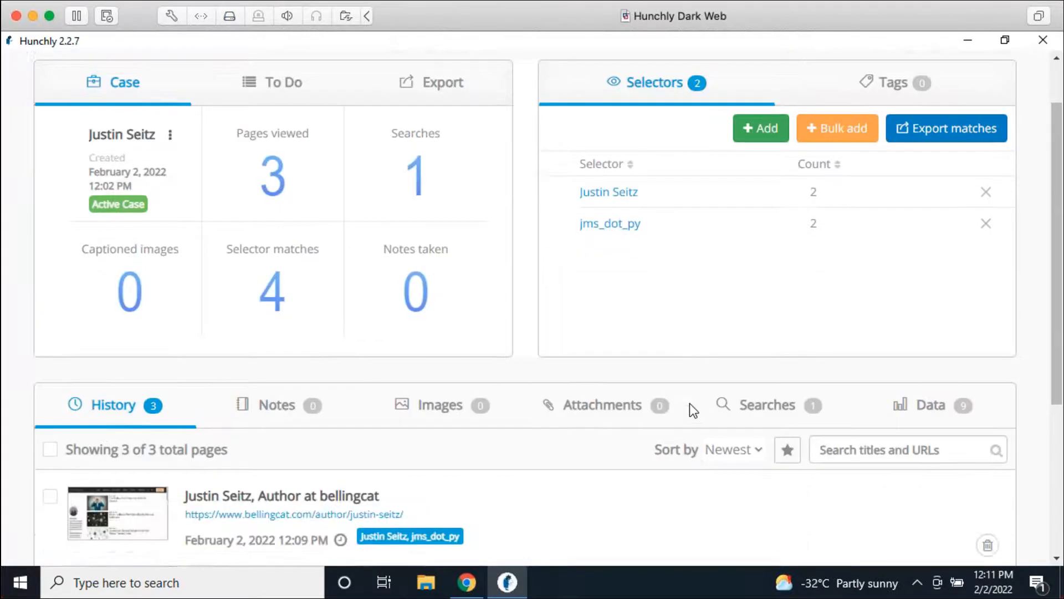
scroll(689, 410, down, 2)
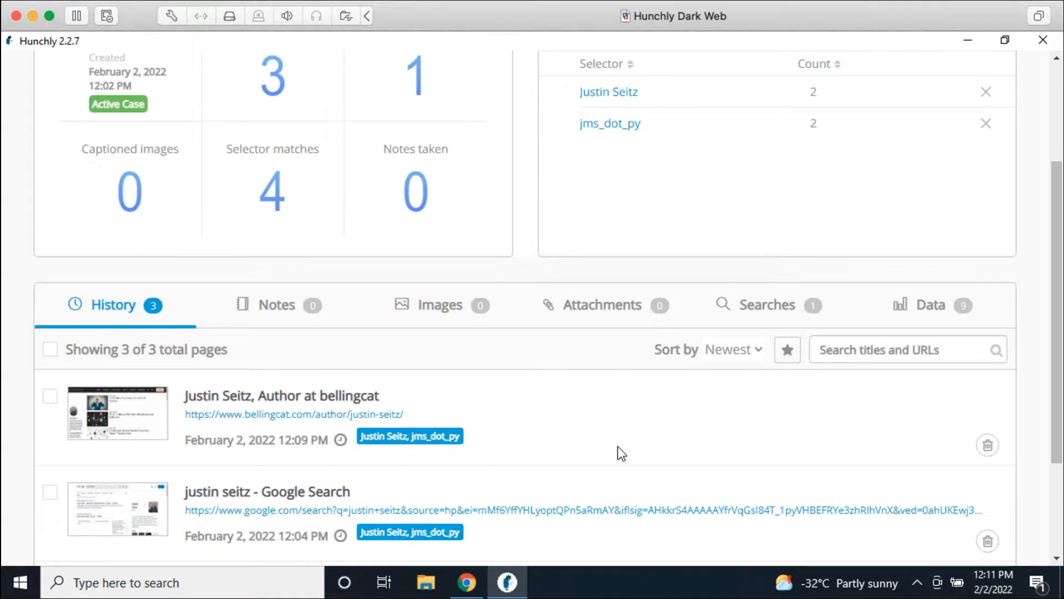
scroll(615, 432, down, 3)
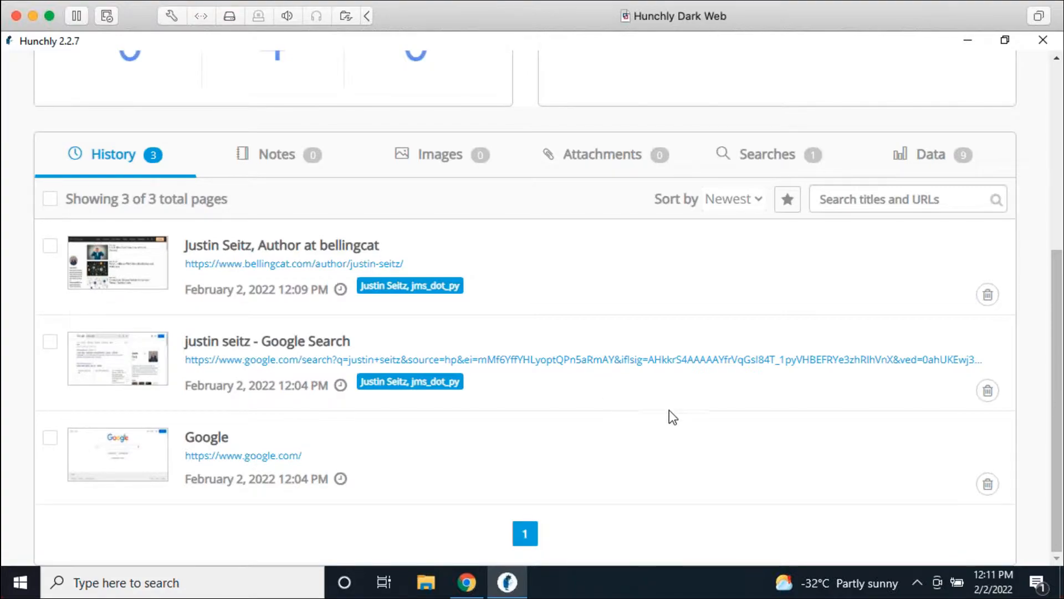
scroll(673, 417, up, 5)
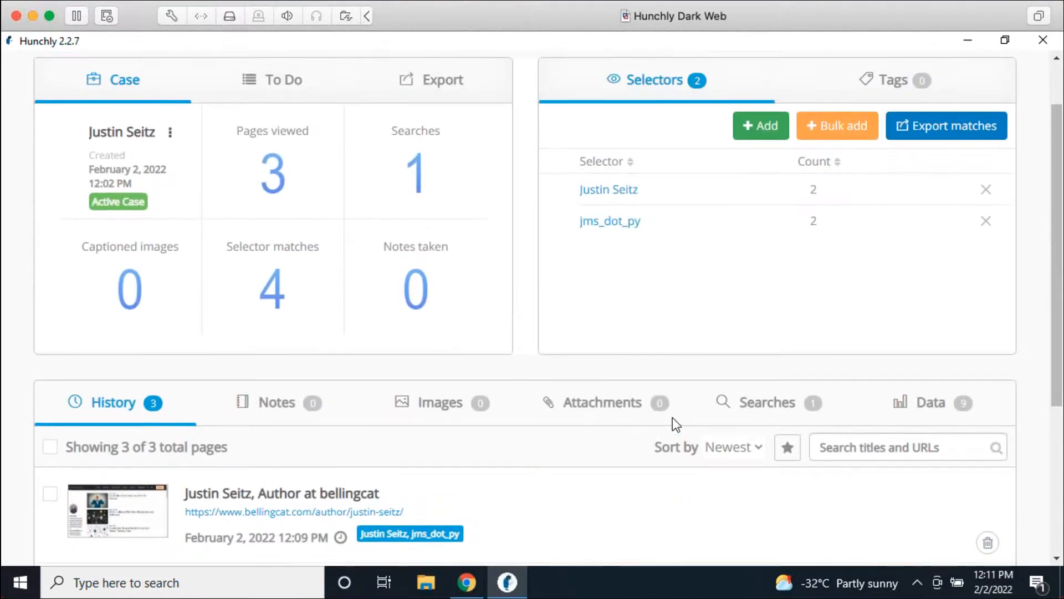
click(625, 192)
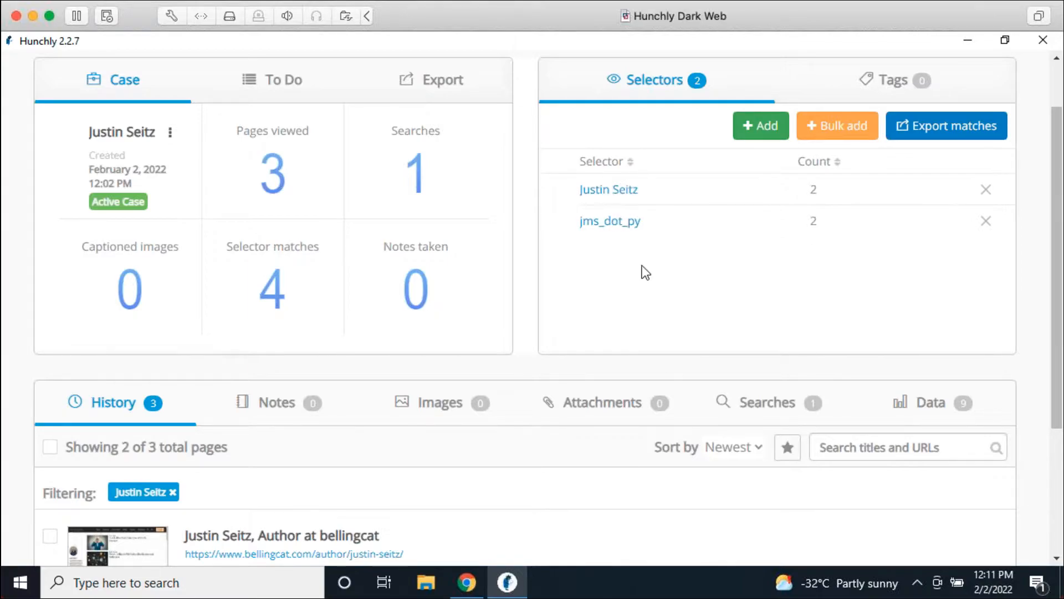
scroll(643, 271, down, 3)
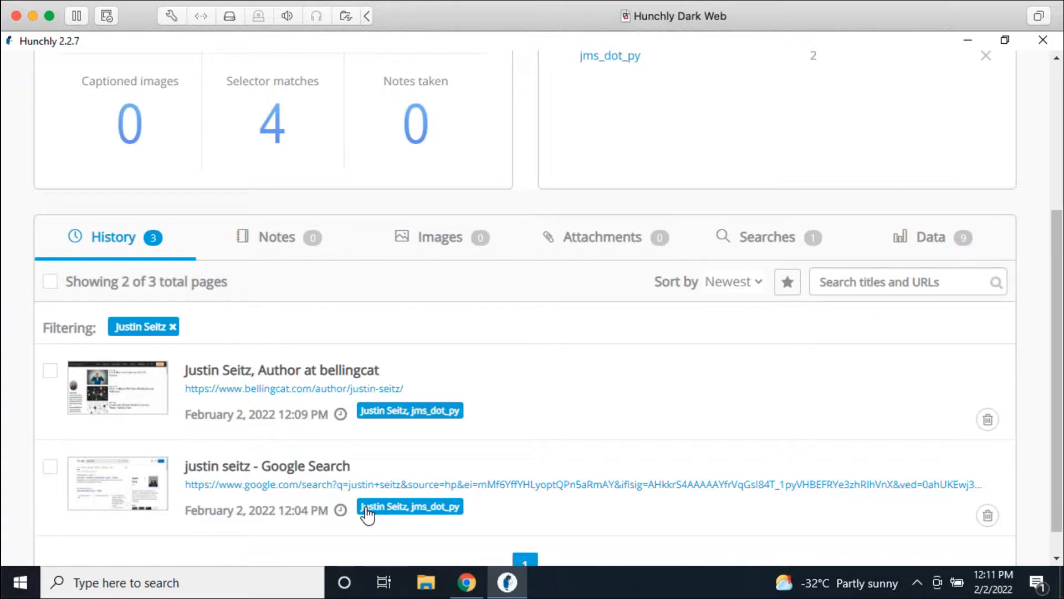
click(172, 327)
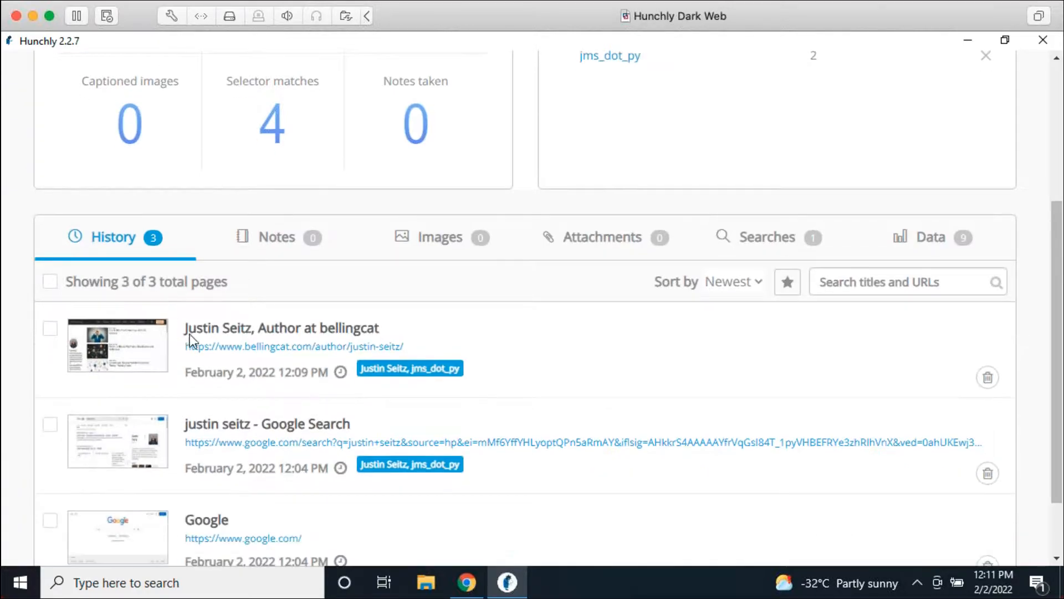
scroll(518, 426, up, 5)
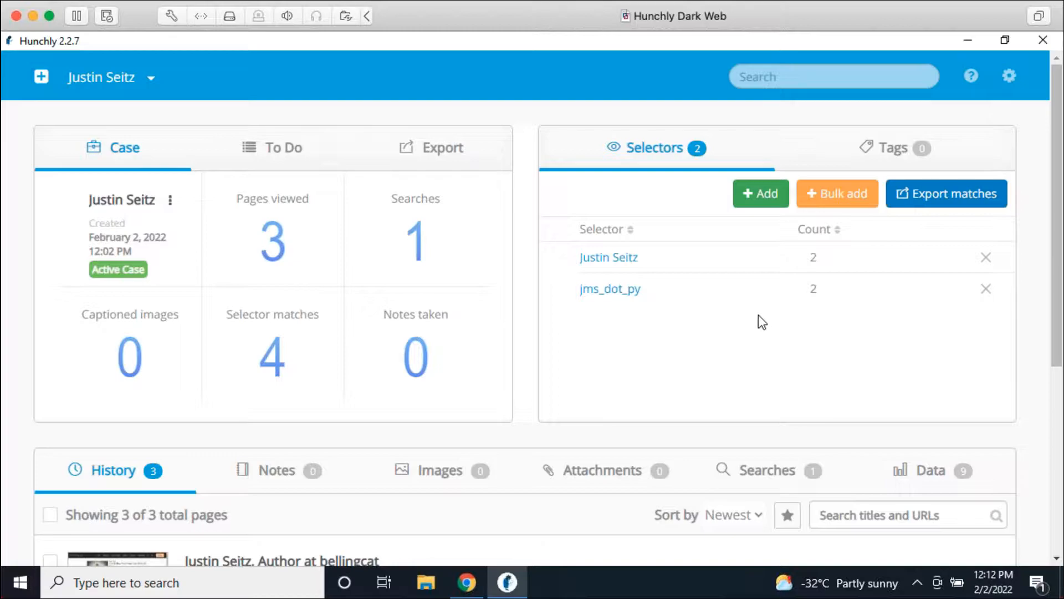
Step: Switch Highlight selectors from Off to On in Hunchly's general settings and save them
click(1010, 81)
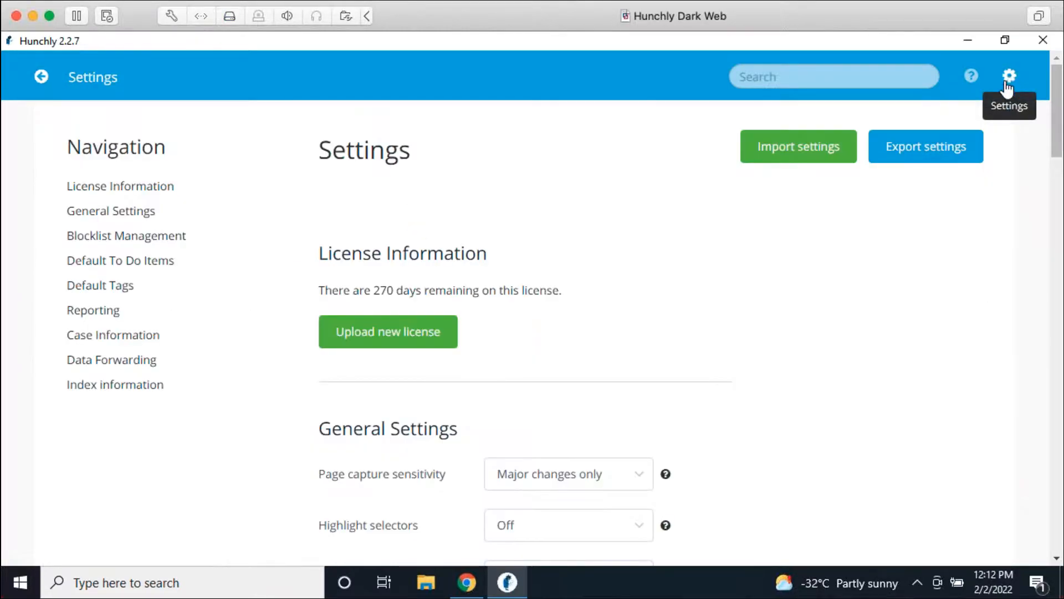
scroll(674, 366, down, 2)
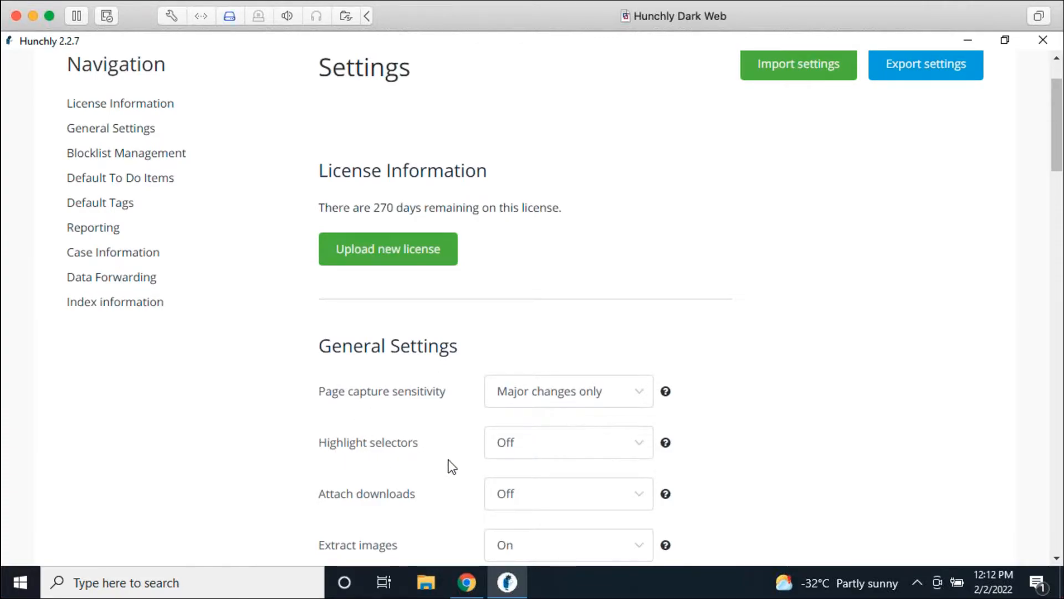
click(537, 442)
scroll(704, 424, down, 3)
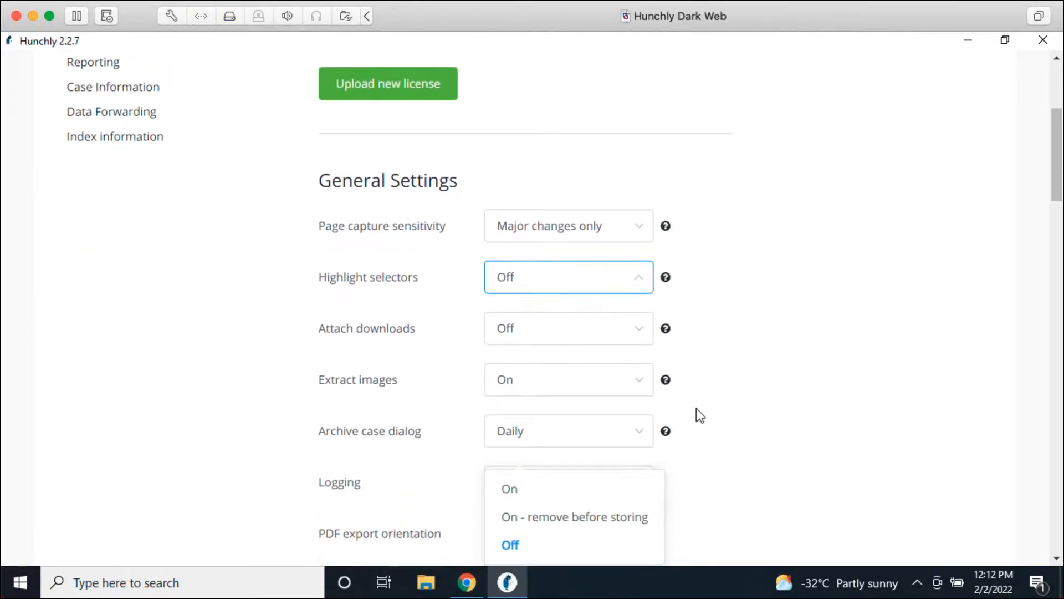
click(595, 277)
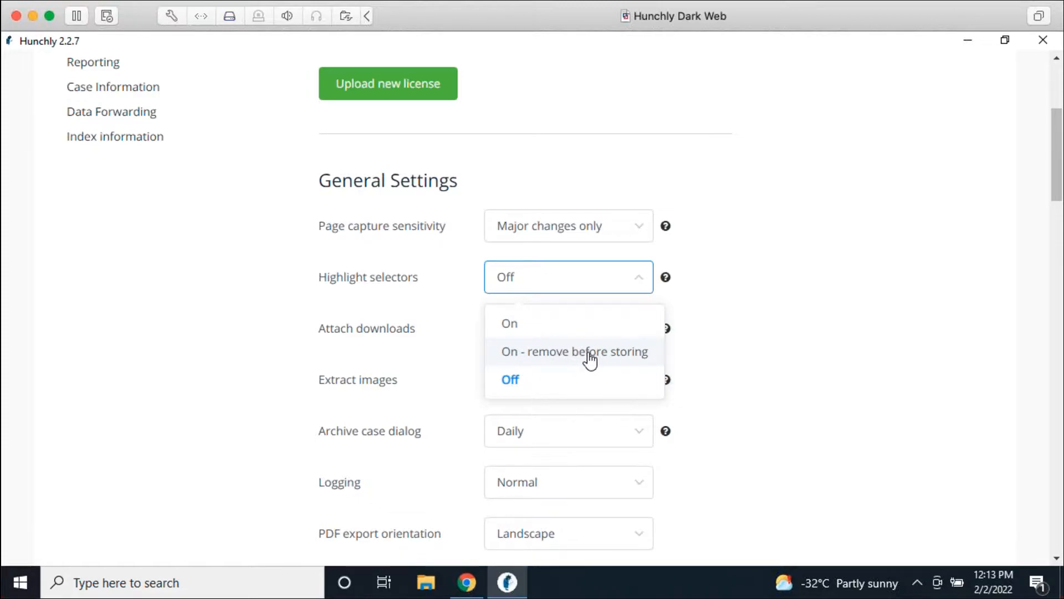
click(582, 325)
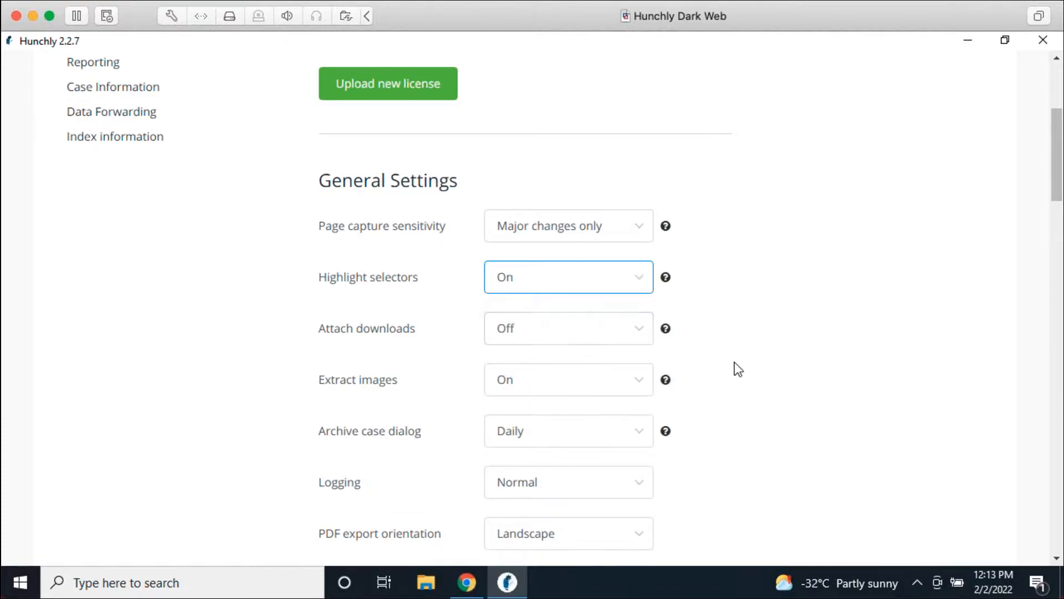
scroll(741, 365, down, 5)
click(388, 342)
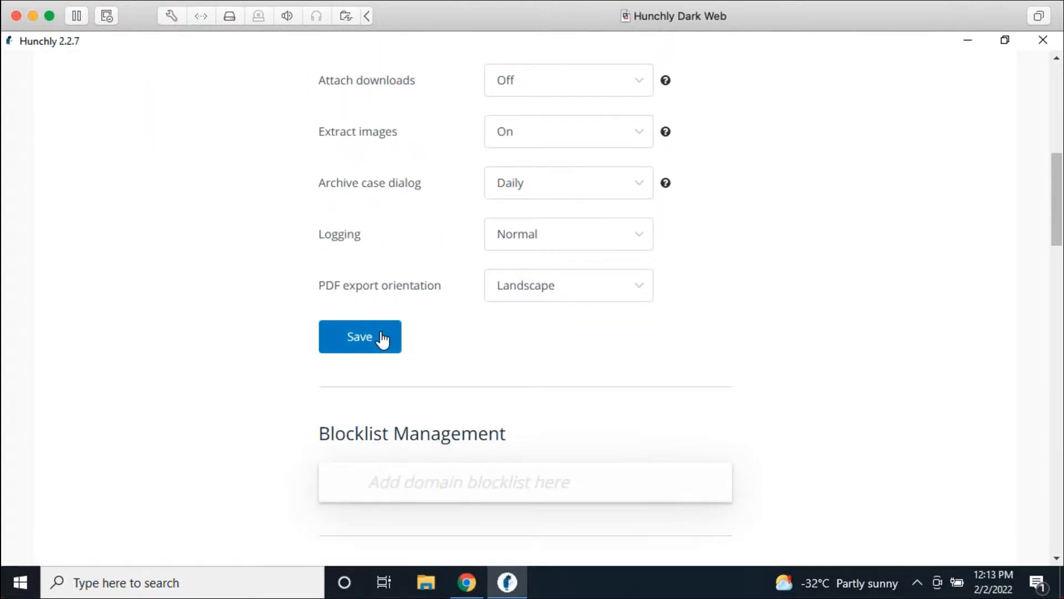
Step: Return to the justin seitz search results, then restart Chrome and reload them from the copied address
click(467, 581)
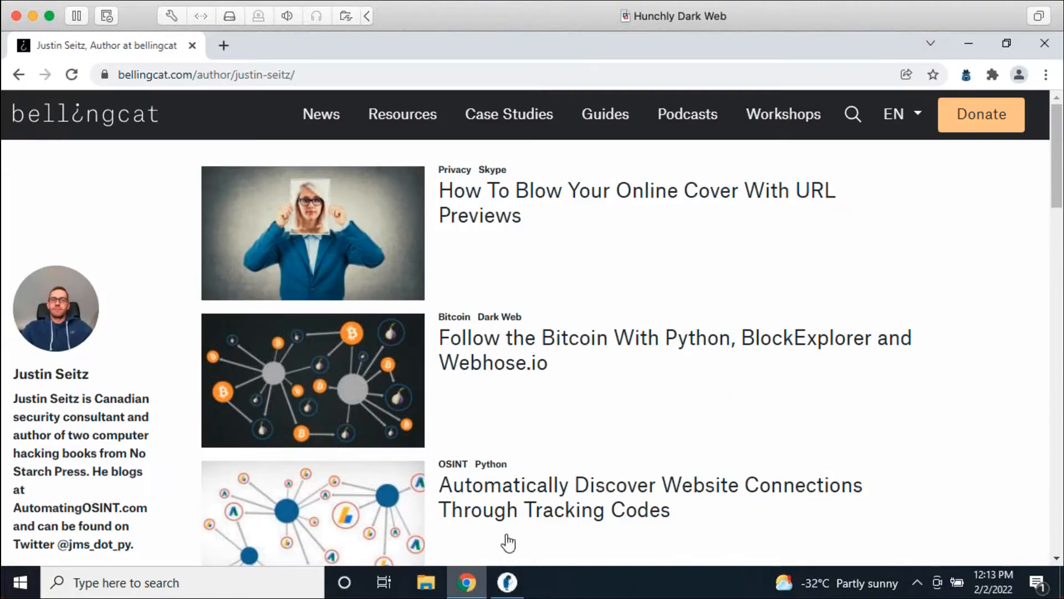
click(20, 74)
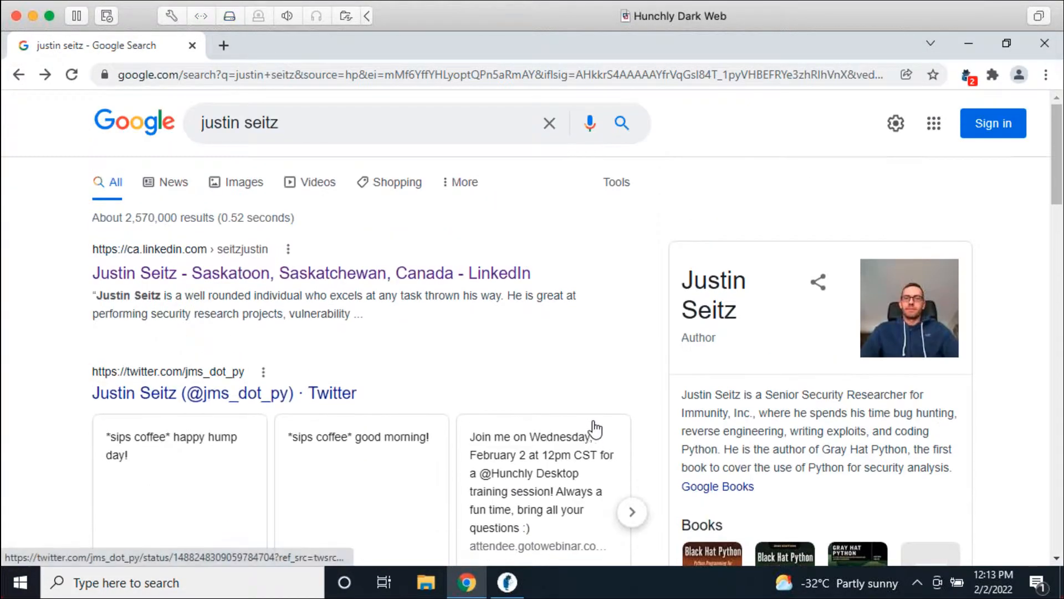
click(71, 74)
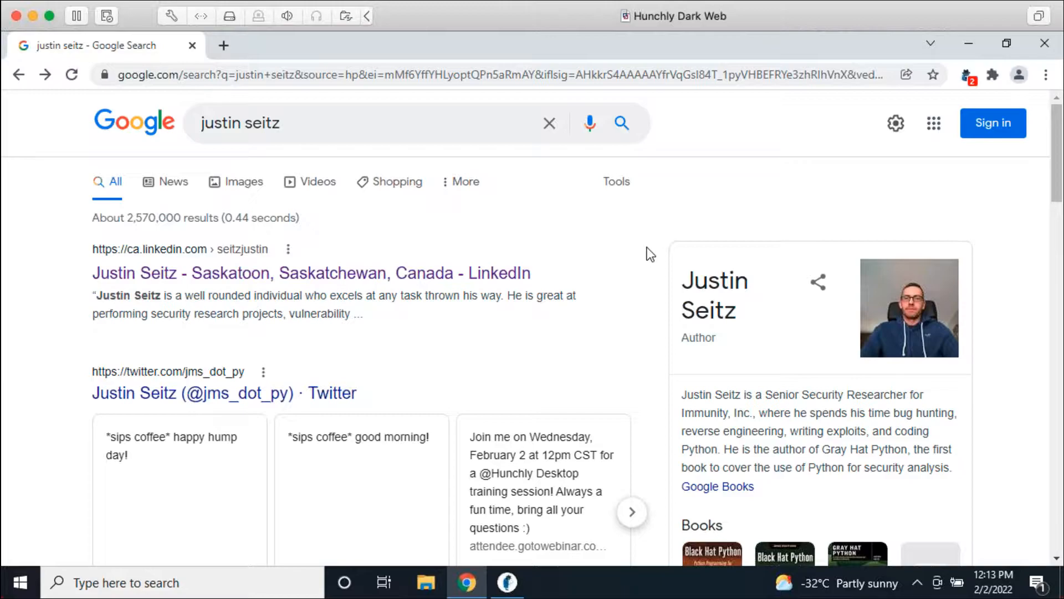
click(632, 76)
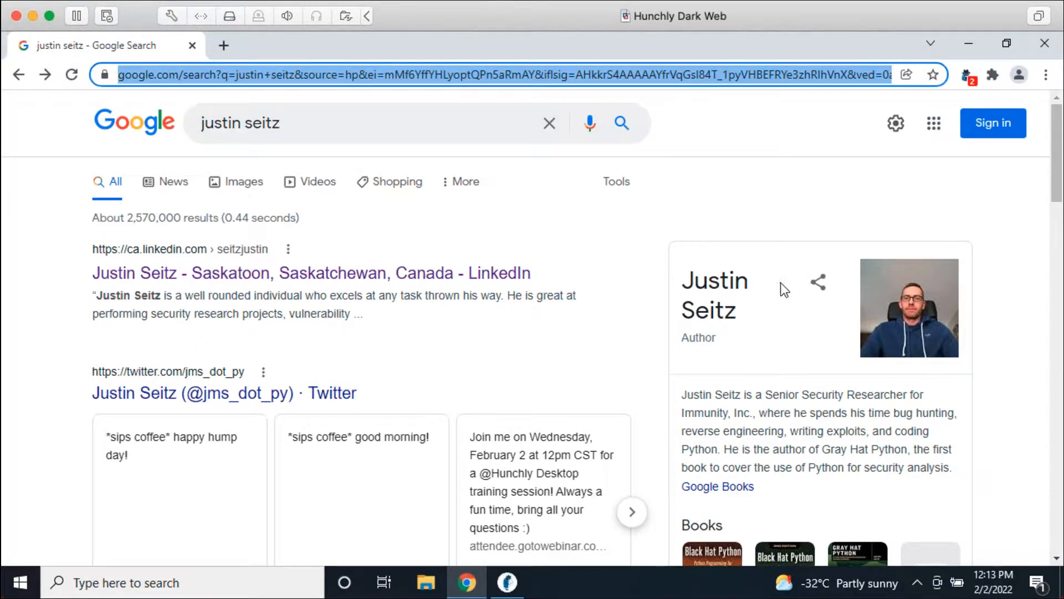
click(1044, 43)
click(469, 587)
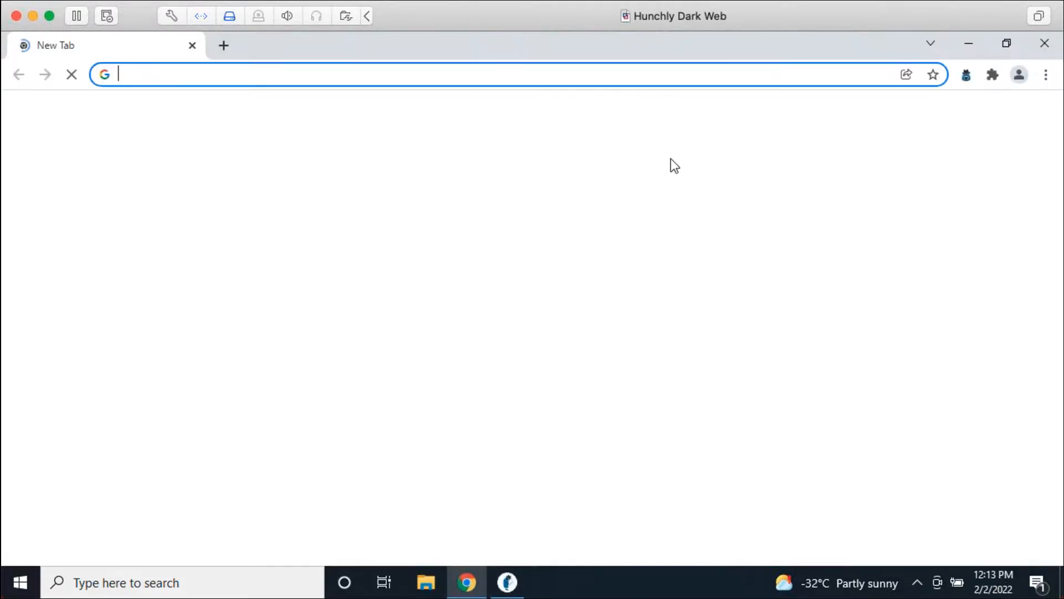
key(ctrl+v)
key(Return)
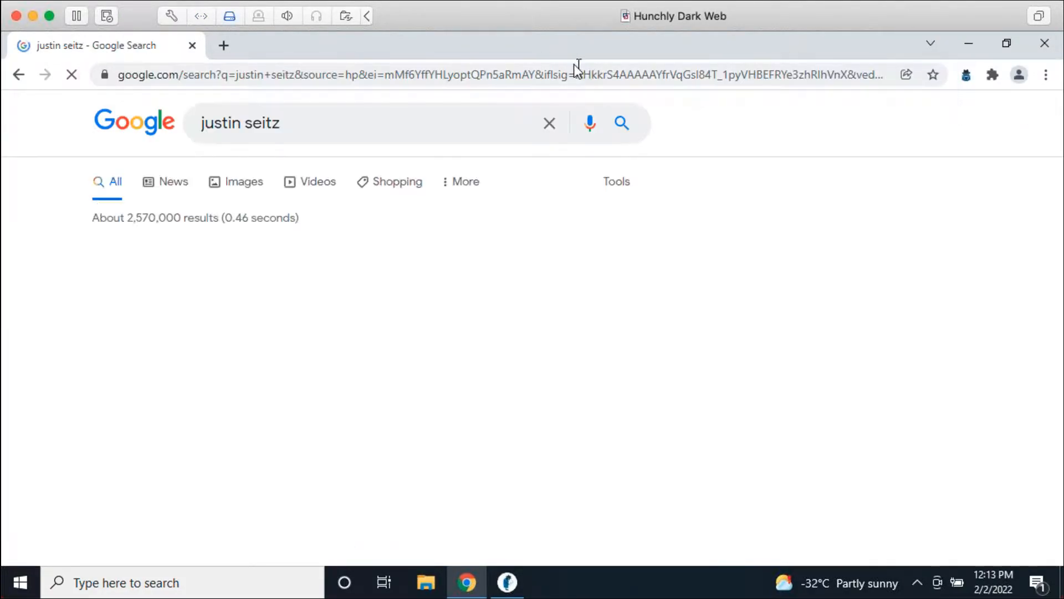
Step: Open the 'Justin Seitz, Author at bellingcat' result, then go back to Hunchly
scroll(587, 316, down, 1)
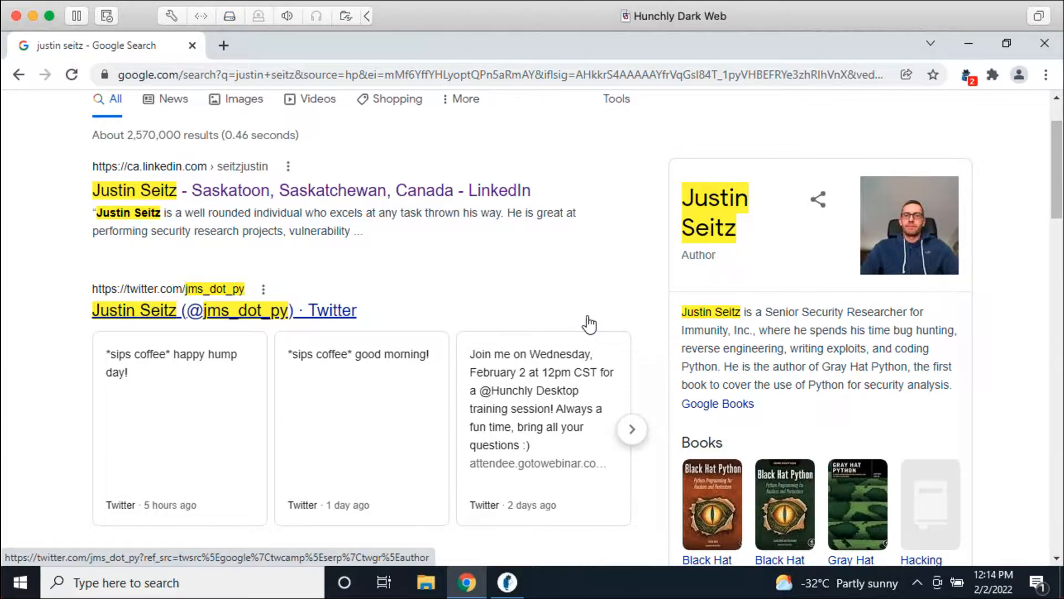
scroll(571, 277, up, 2)
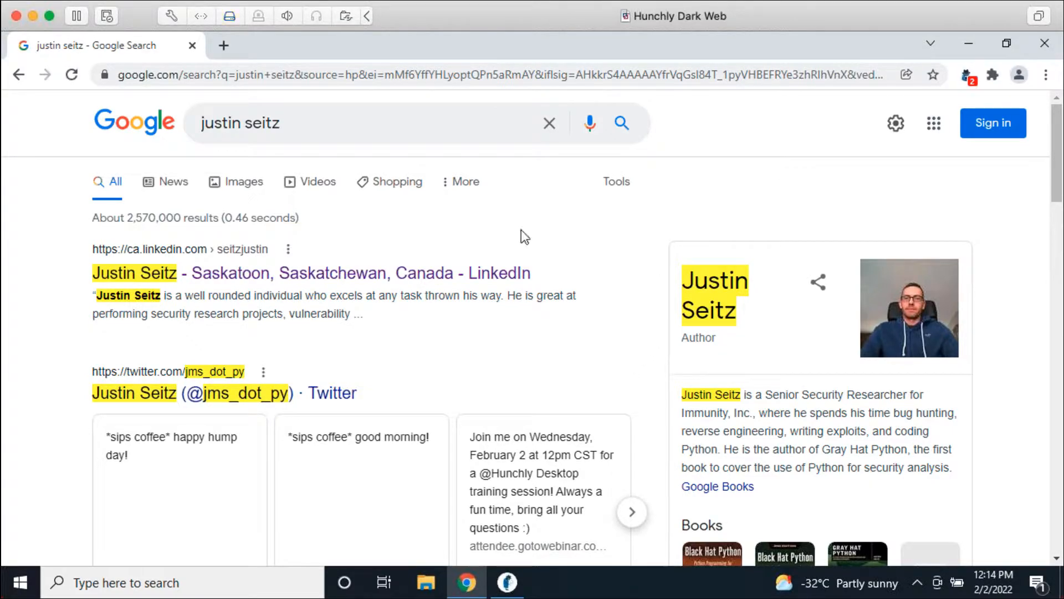
scroll(562, 337, down, 3)
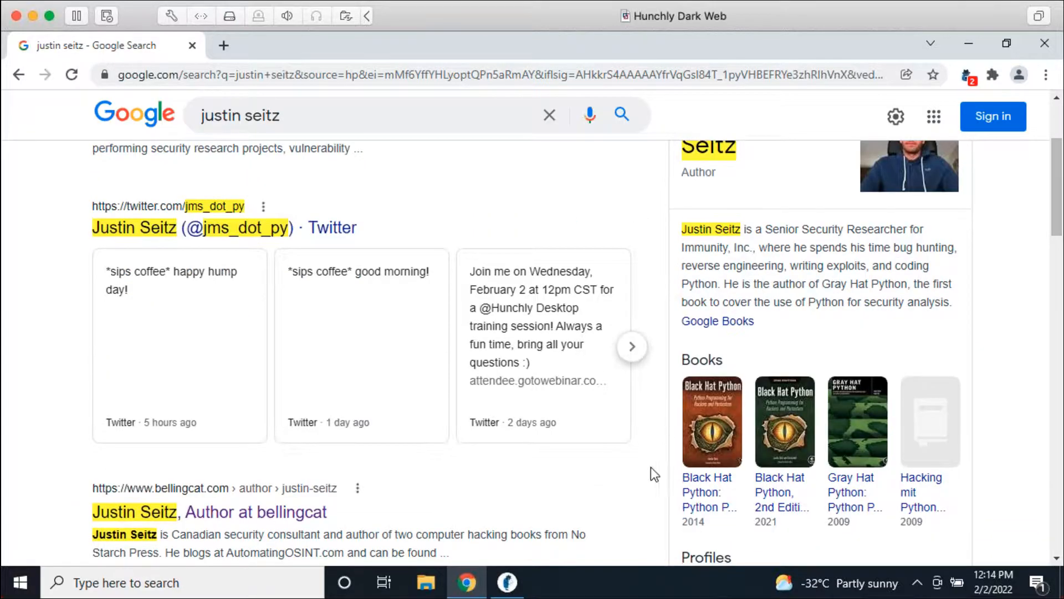
scroll(661, 463, down, 3)
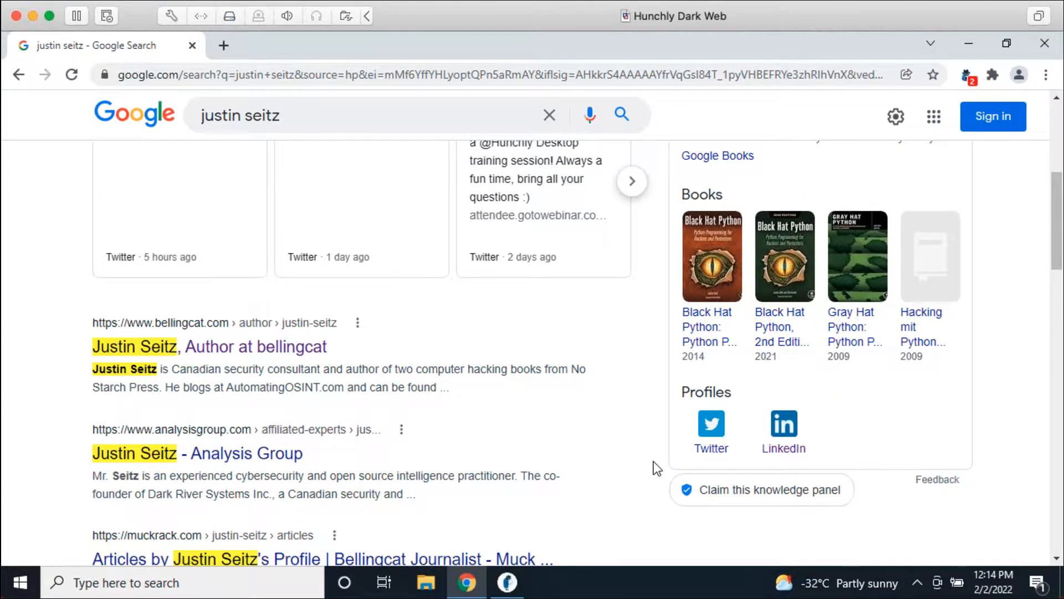
click(280, 351)
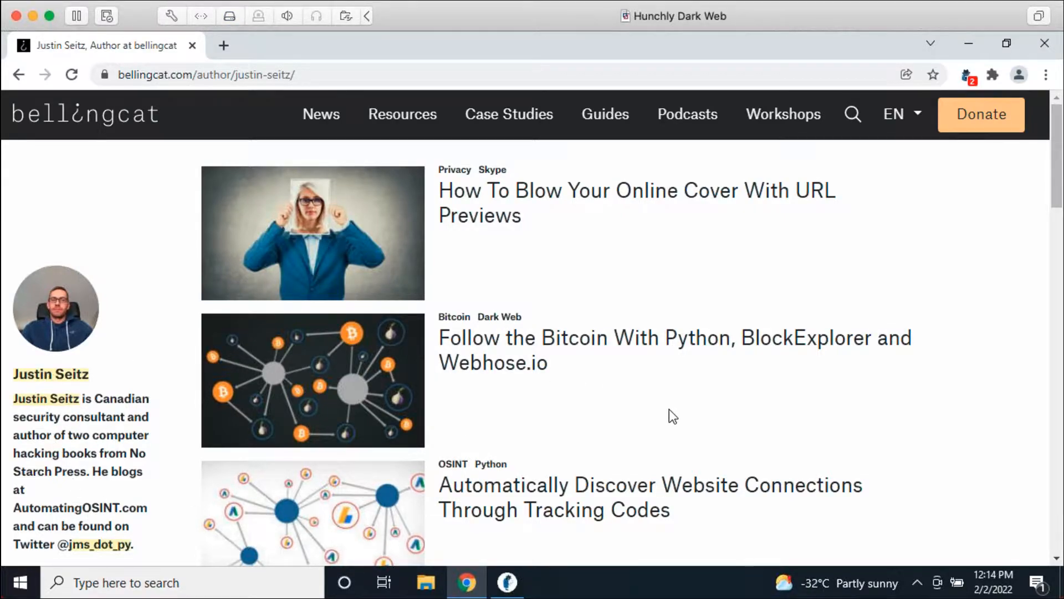
click(521, 581)
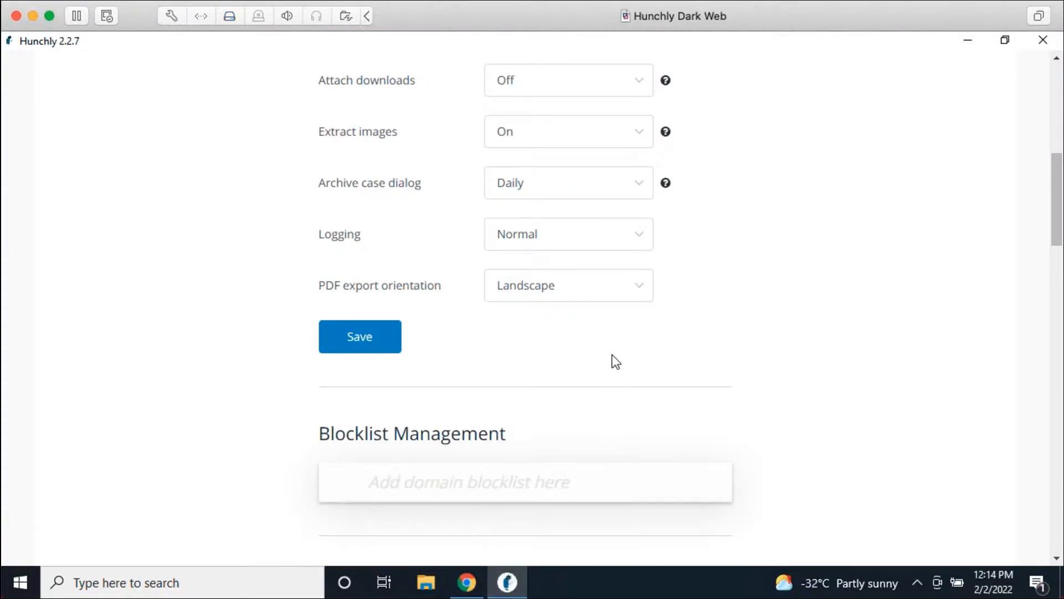
Step: Go from settings to the case dashboard and open the captured bellingcat page for review
scroll(599, 310, up, 10)
click(39, 75)
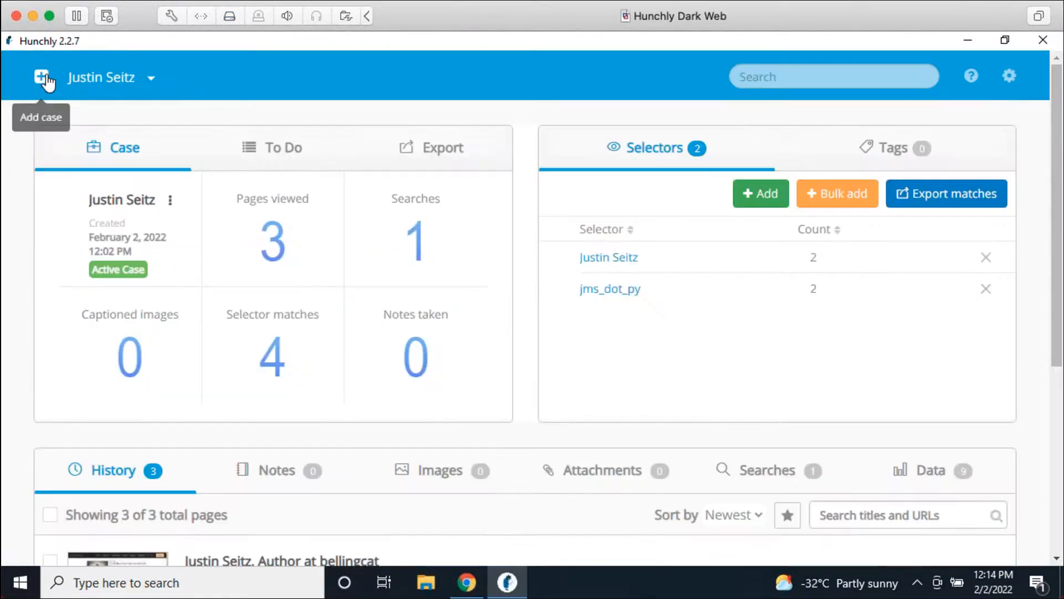
scroll(299, 400, down, 5)
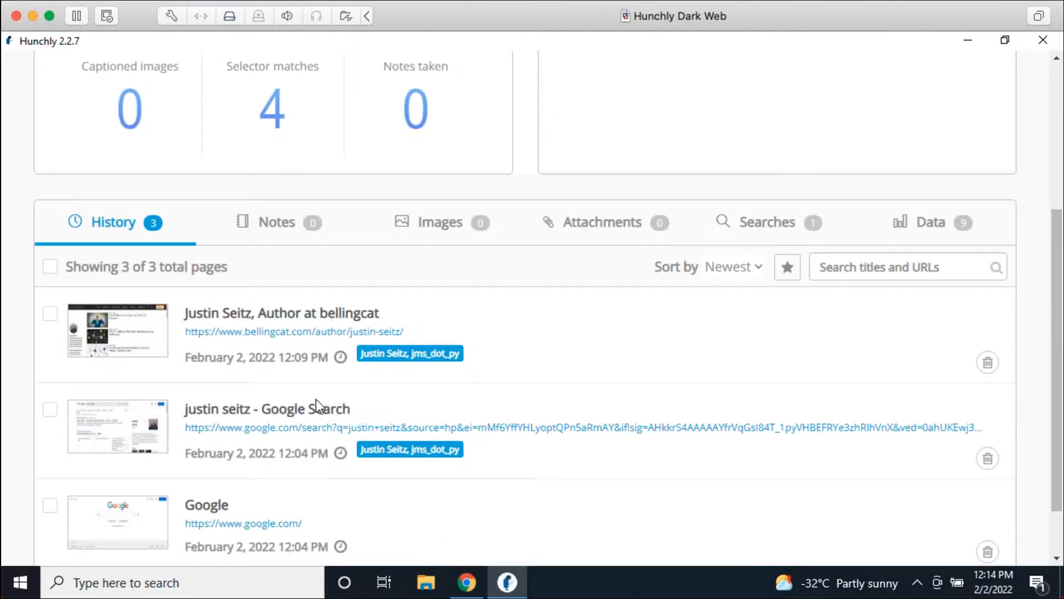
click(303, 313)
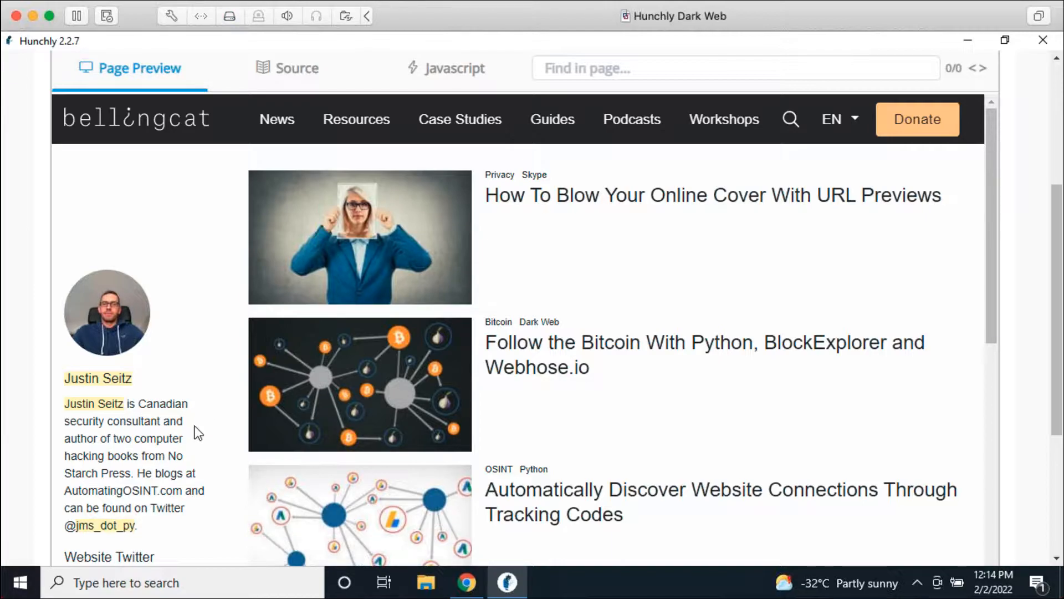
Step: Return from page review to the case dashboard and scroll back to its top
scroll(194, 432, up, 5)
scroll(197, 456, up, 1)
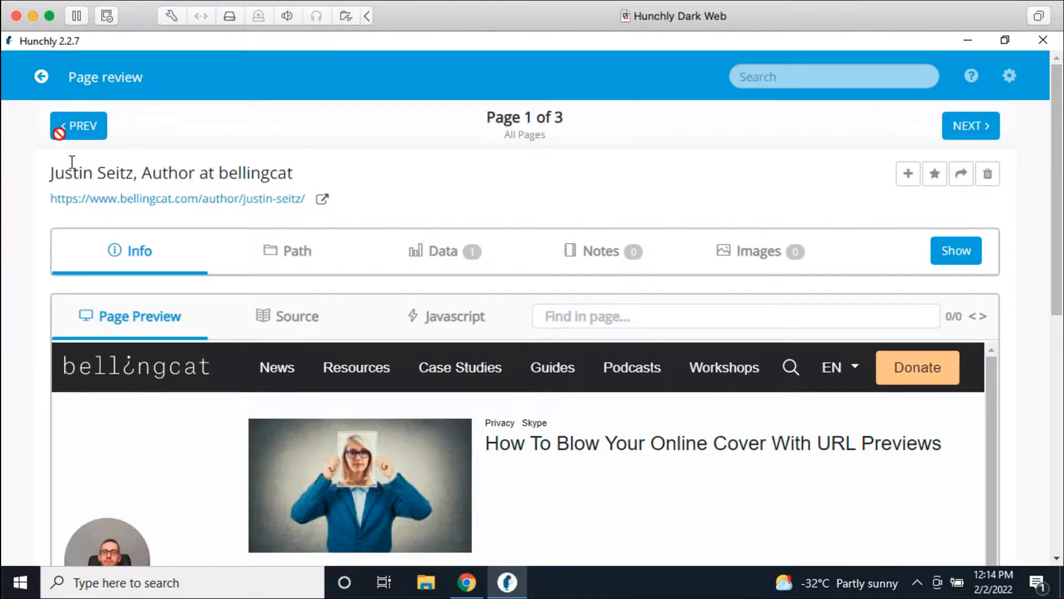
click(42, 77)
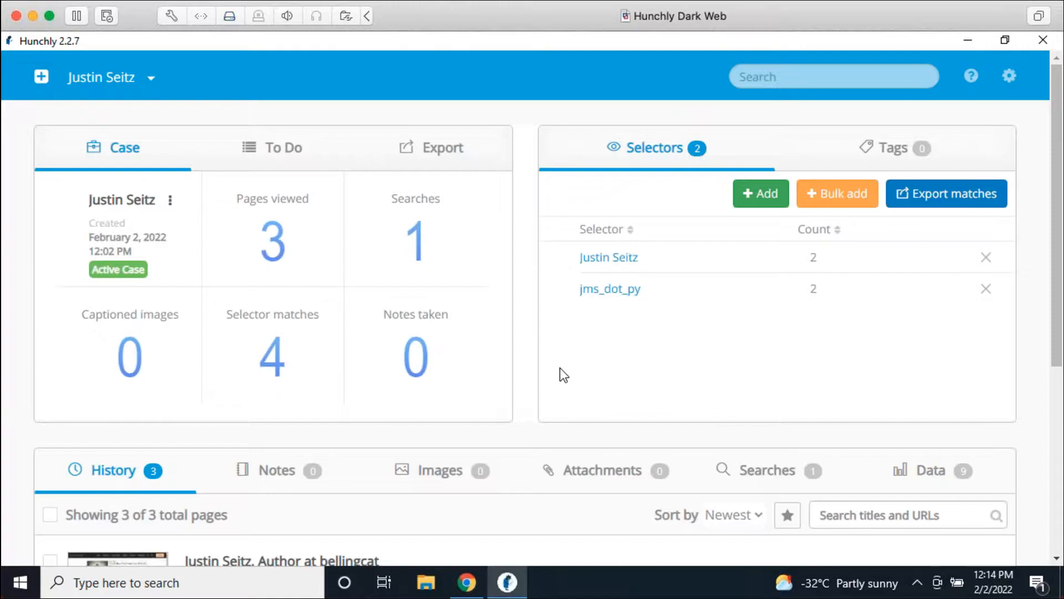
scroll(560, 368, down, 3)
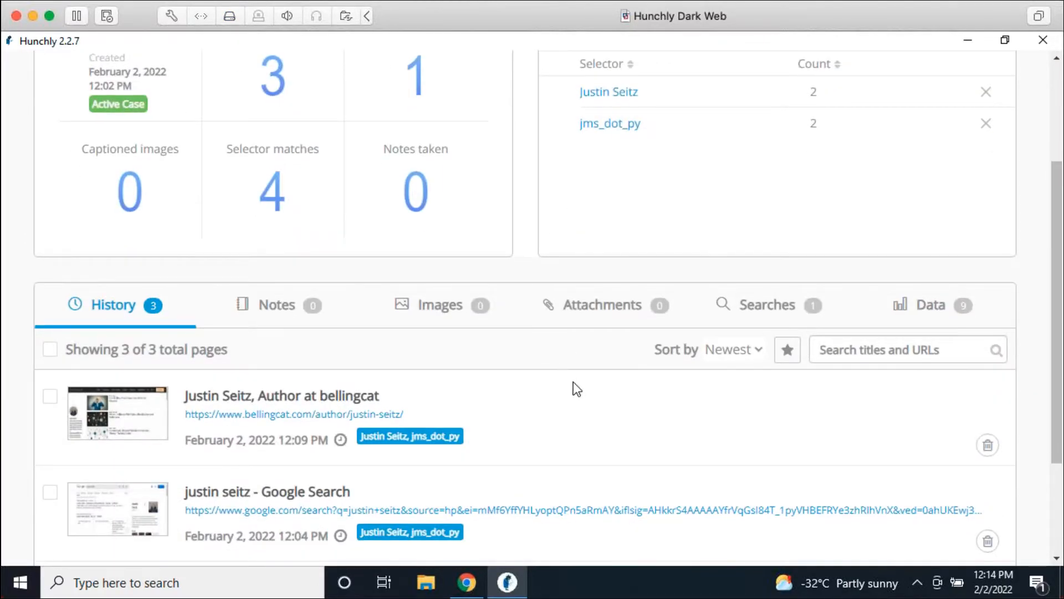
scroll(576, 388, down, 3)
scroll(599, 424, up, 3)
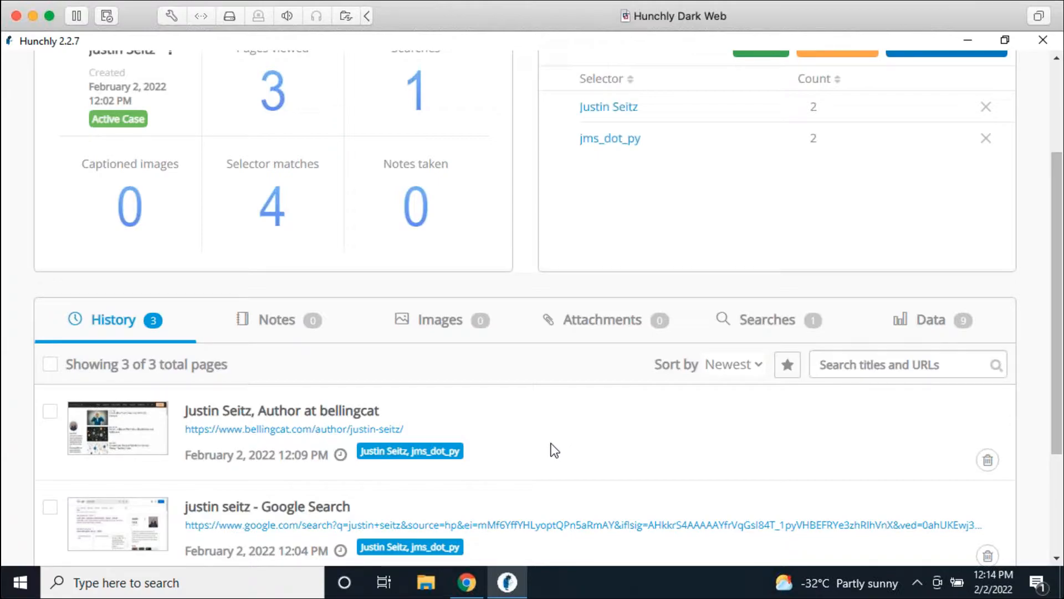
scroll(571, 447, up, 2)
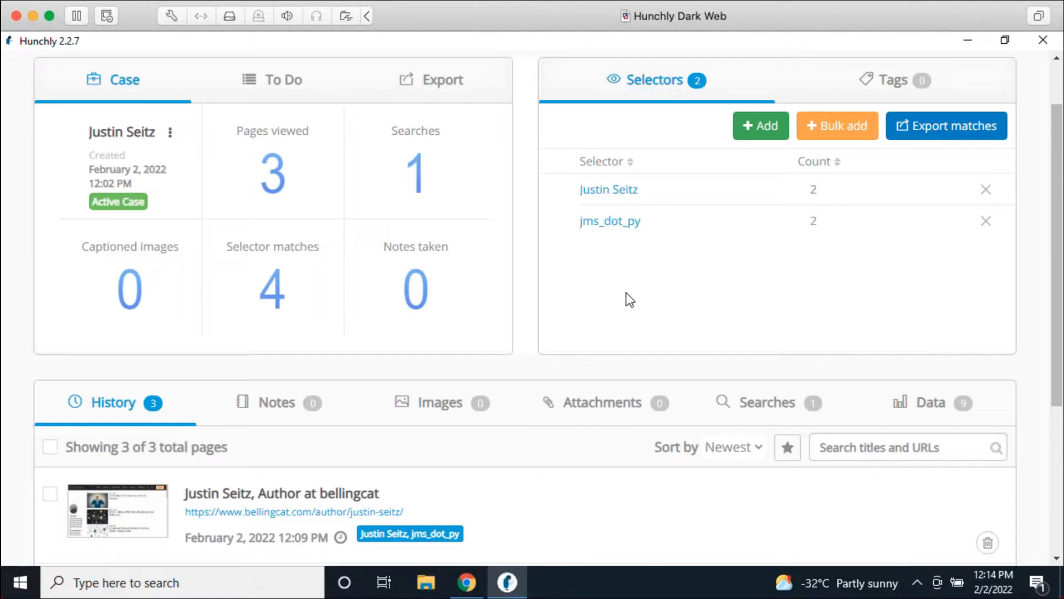
scroll(626, 291, up, 1)
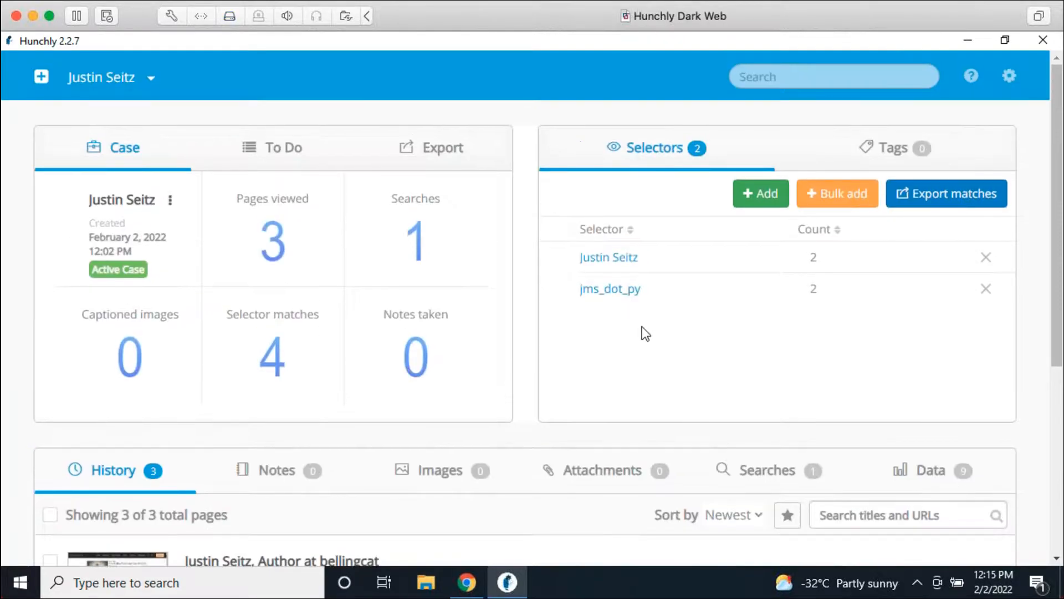
Step: Add a new selector containing another person's full name
click(742, 199)
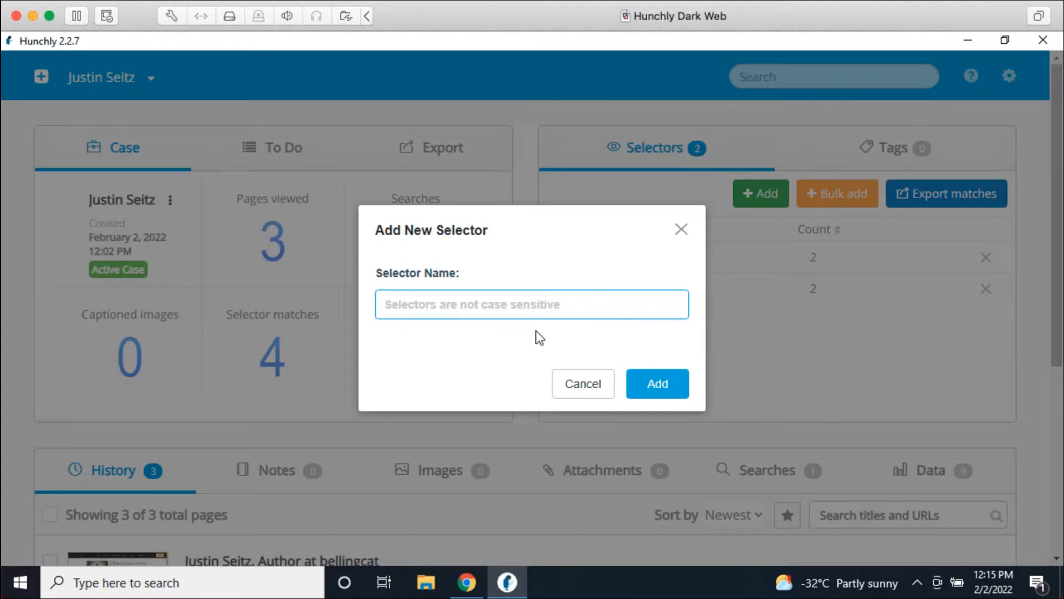
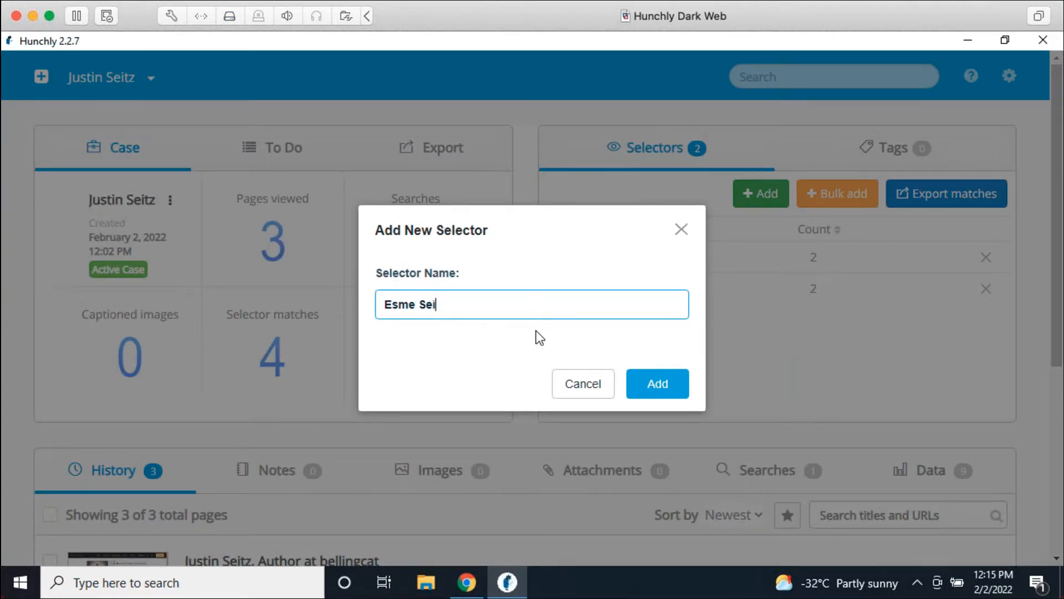
key(Return)
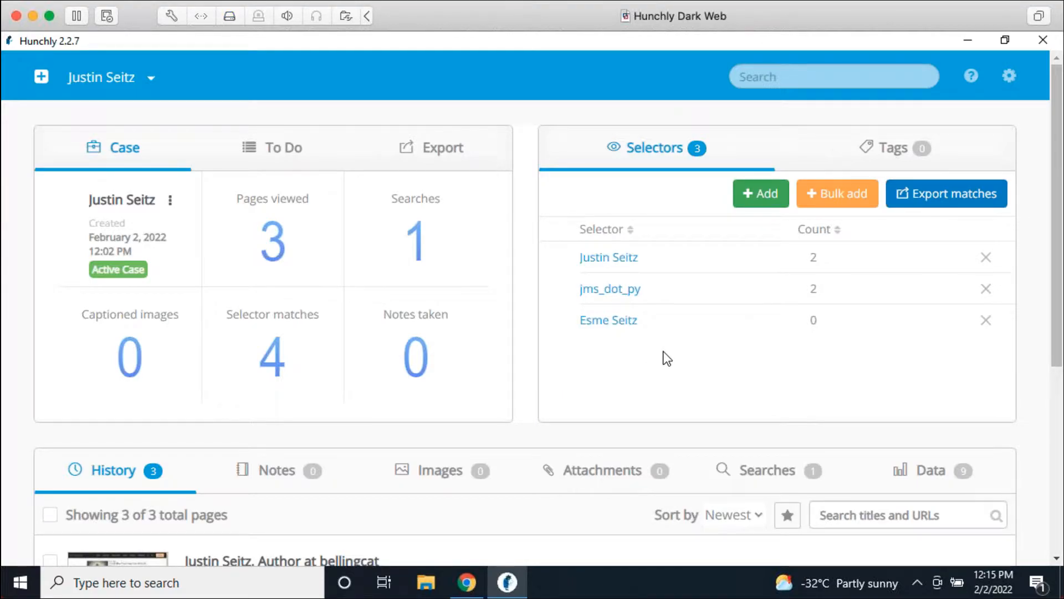
Step: Filter History by both name selectors, then remove both filters to show all pages
click(620, 321)
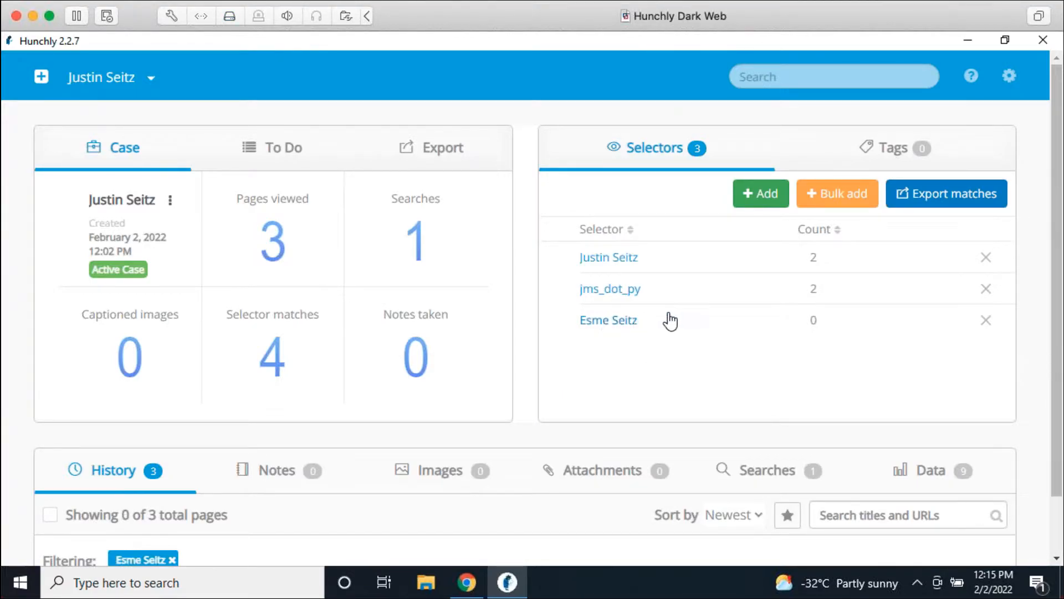
click(629, 260)
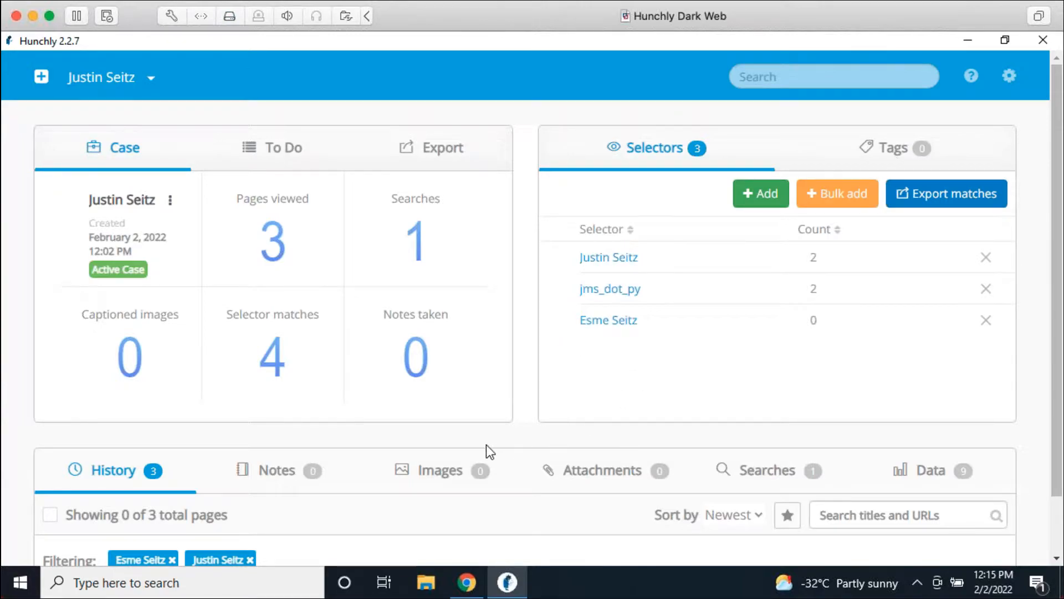
scroll(489, 447, down, 1)
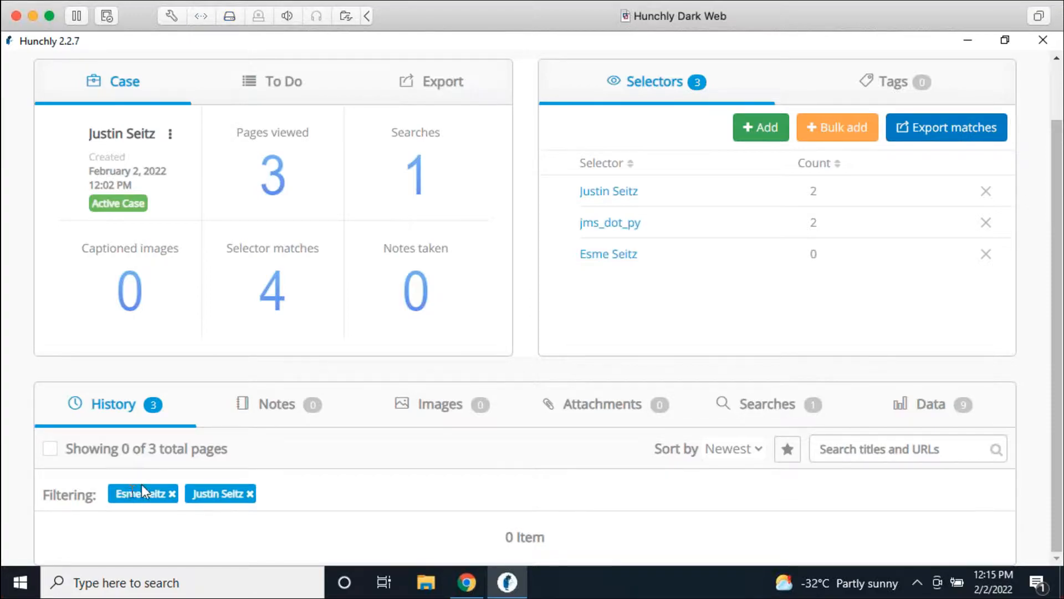
click(173, 493)
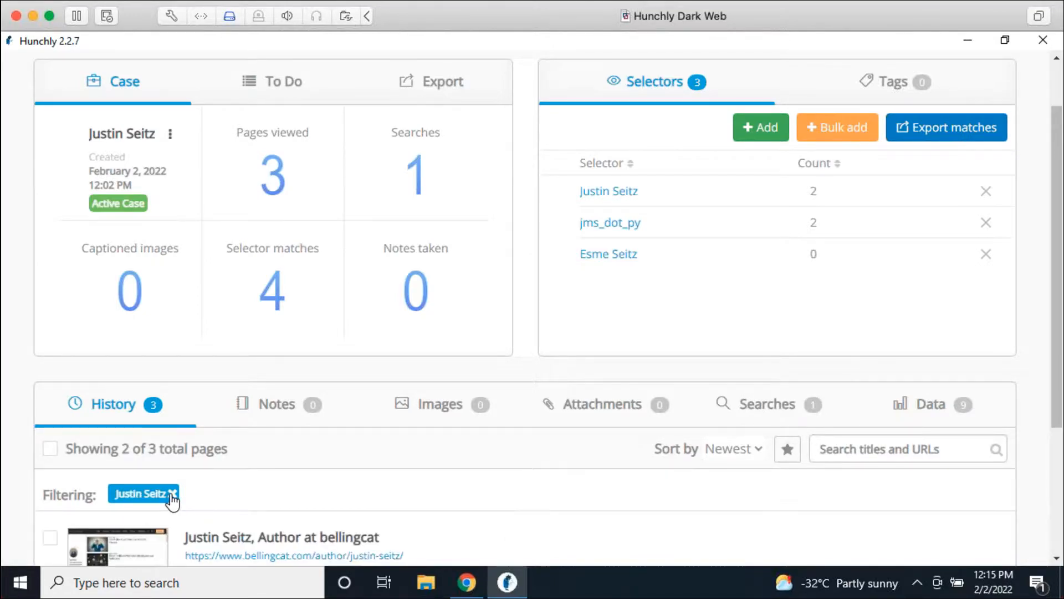
click(173, 493)
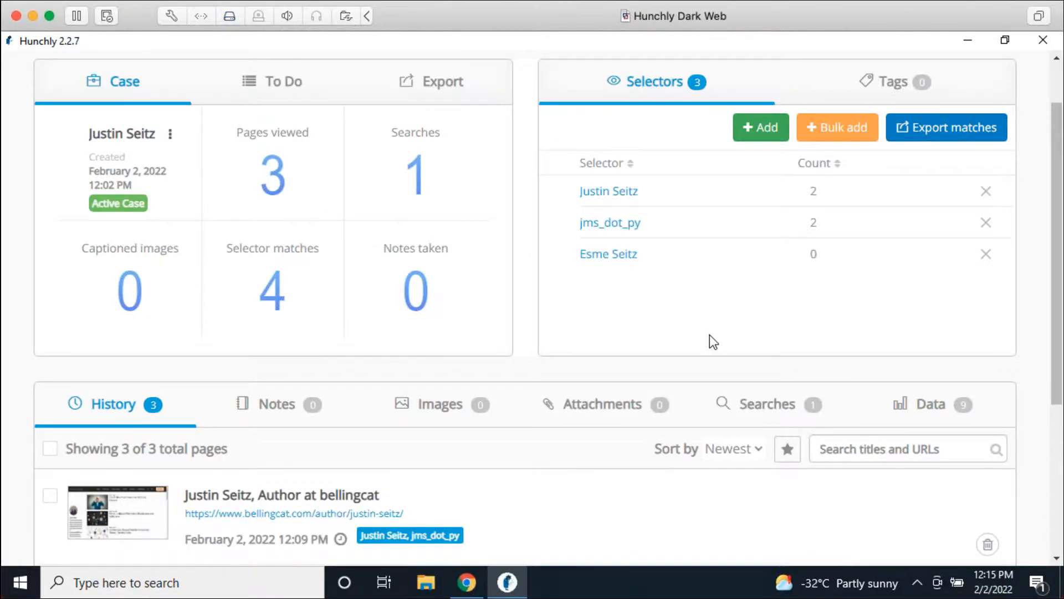
scroll(717, 330, up, 1)
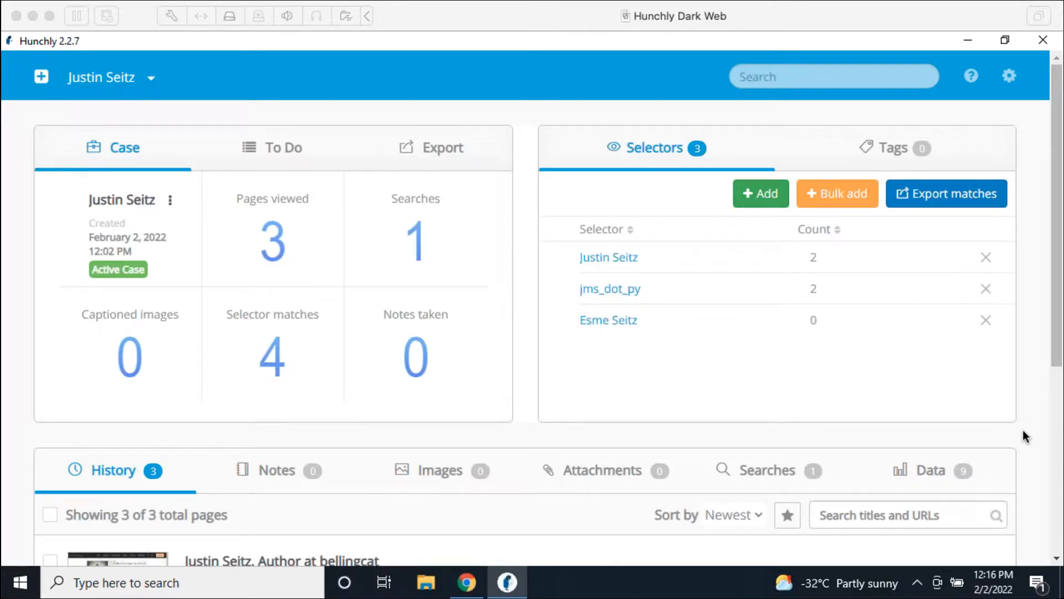
Step: Add 5555 as a new selector after clearing earlier trial numbers from the name field
click(669, 415)
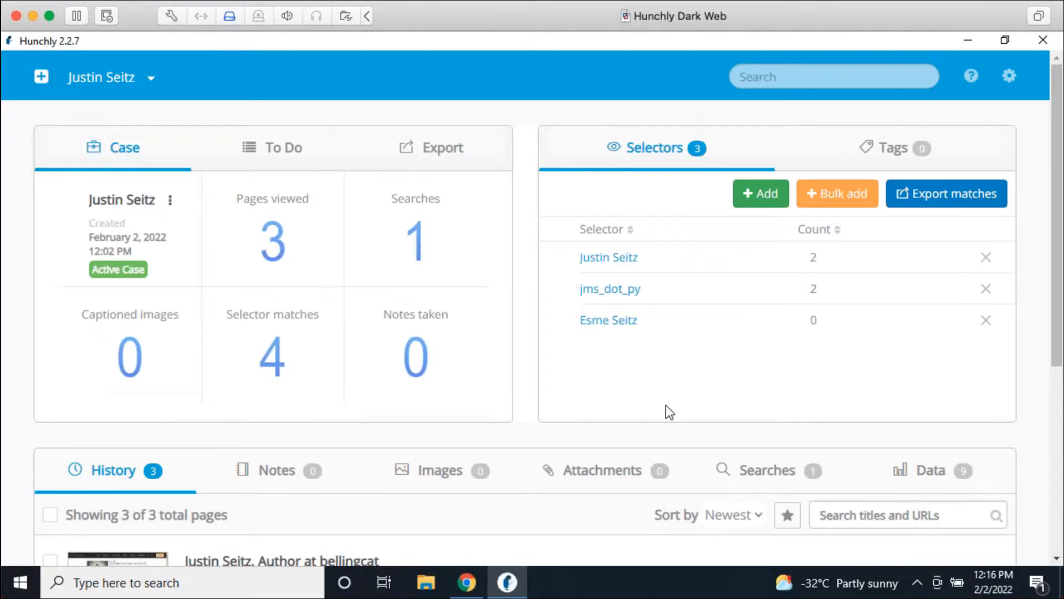
scroll(467, 376, down, 5)
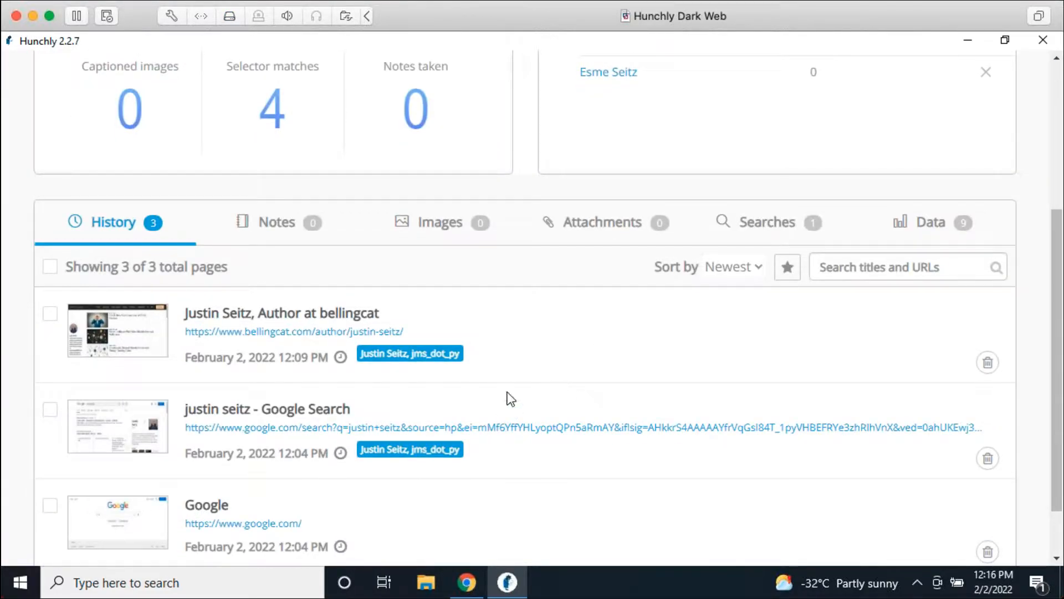
scroll(560, 369, up, 5)
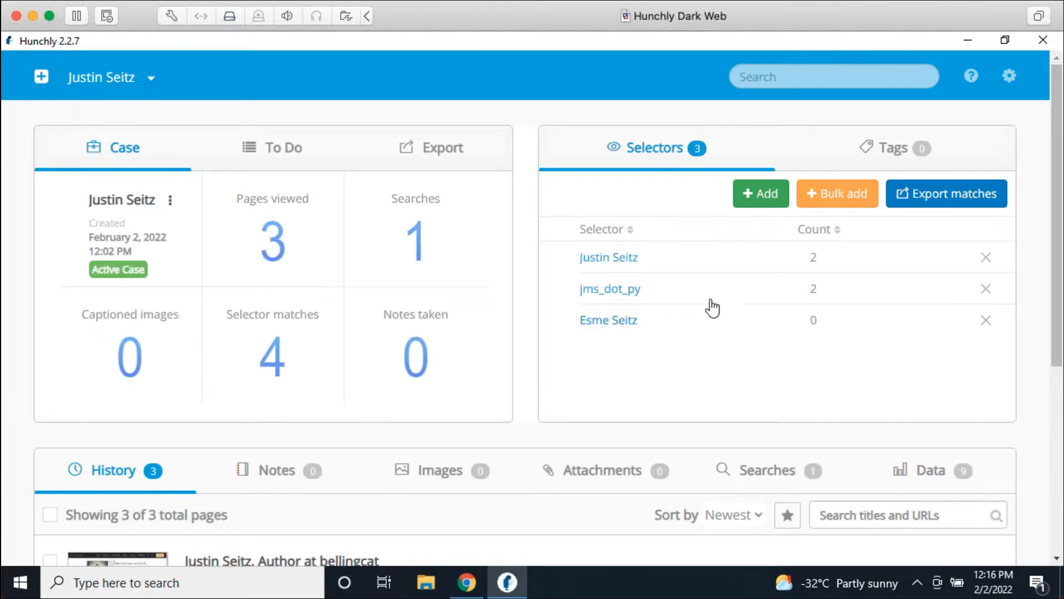
click(760, 193)
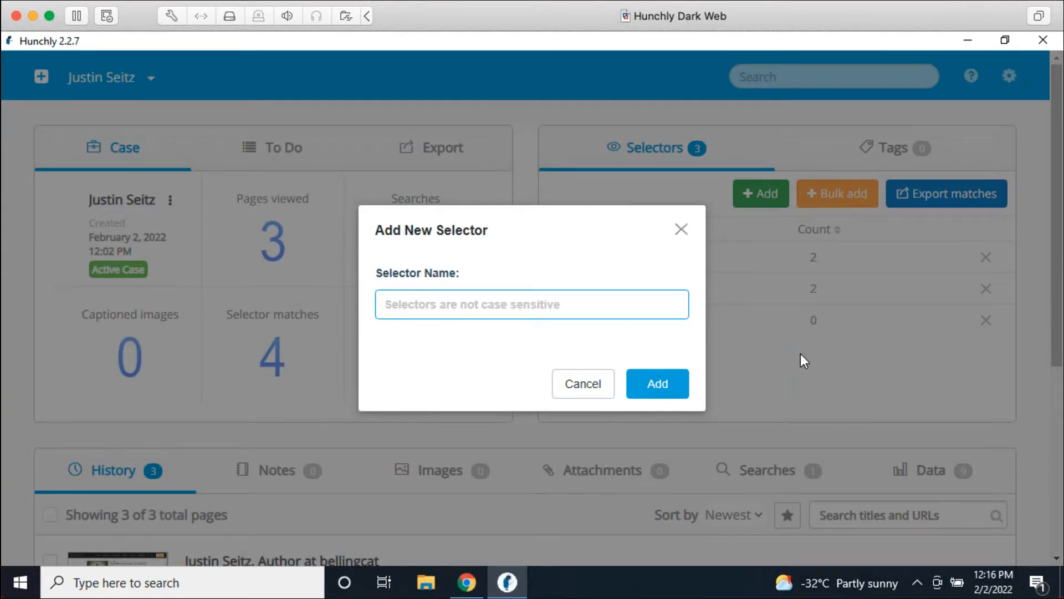
text(555)
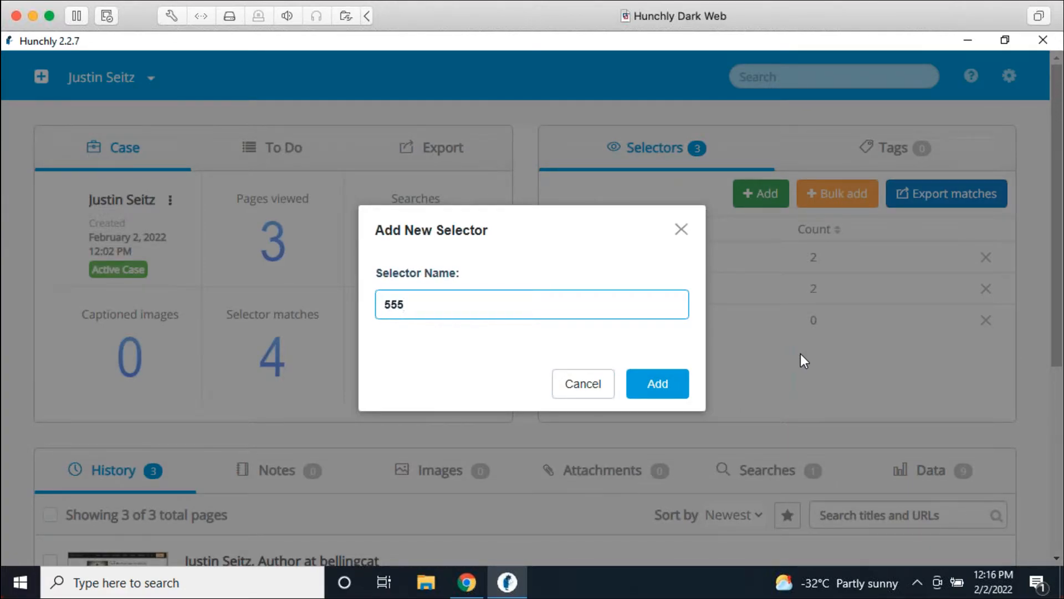
text(121212)
key(BackSpace)
key(BackSpace)
key(BackSpace)
key(BackSpace)
key(BackSpace)
key(BackSpace)
text(-121-121)
key(BackSpace)
key(BackSpace)
key(BackSpace)
key(BackSpace)
key(BackSpace)
key(BackSpace)
key(BackSpace)
key(BackSpace)
key(BackSpace)
key(BackSpace)
key(BackSpace)
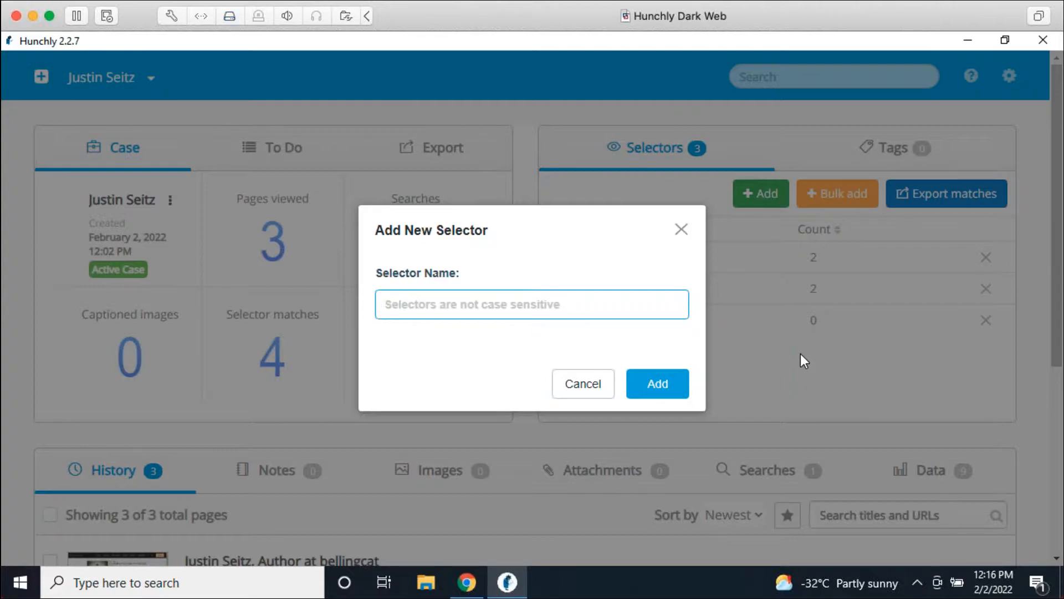
text(1234)
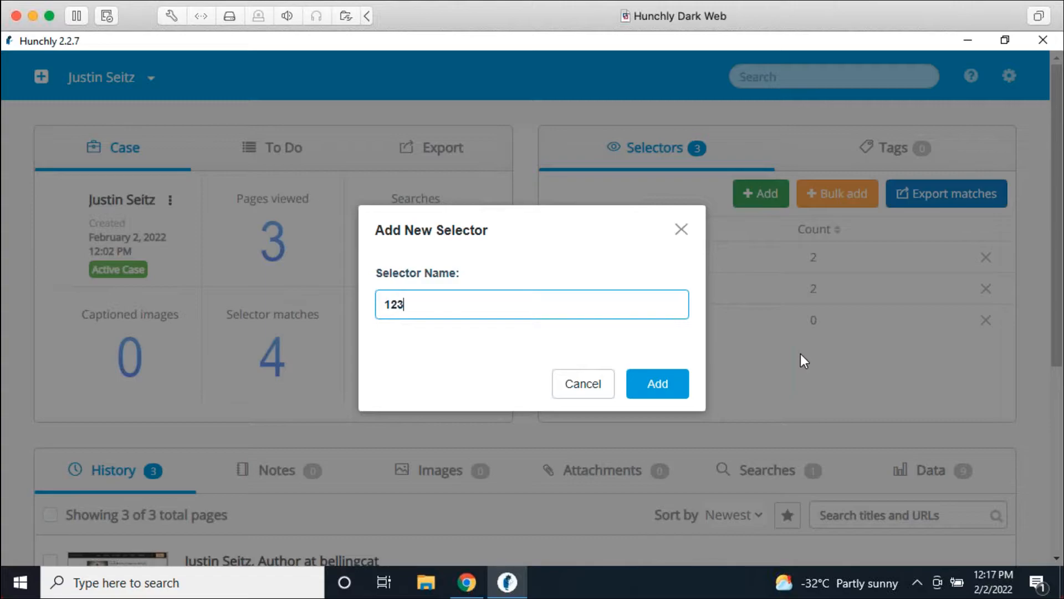
key(BackSpace)
key(BackSpace)
key(BackSpace)
key(BackSpace)
text(5555)
click(647, 388)
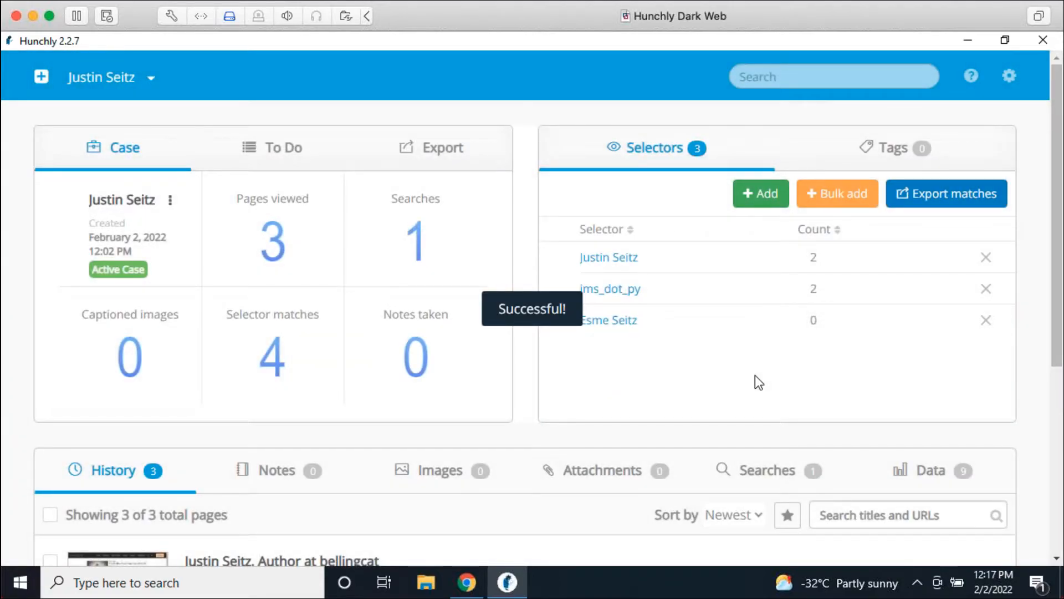
scroll(740, 349, down, 1)
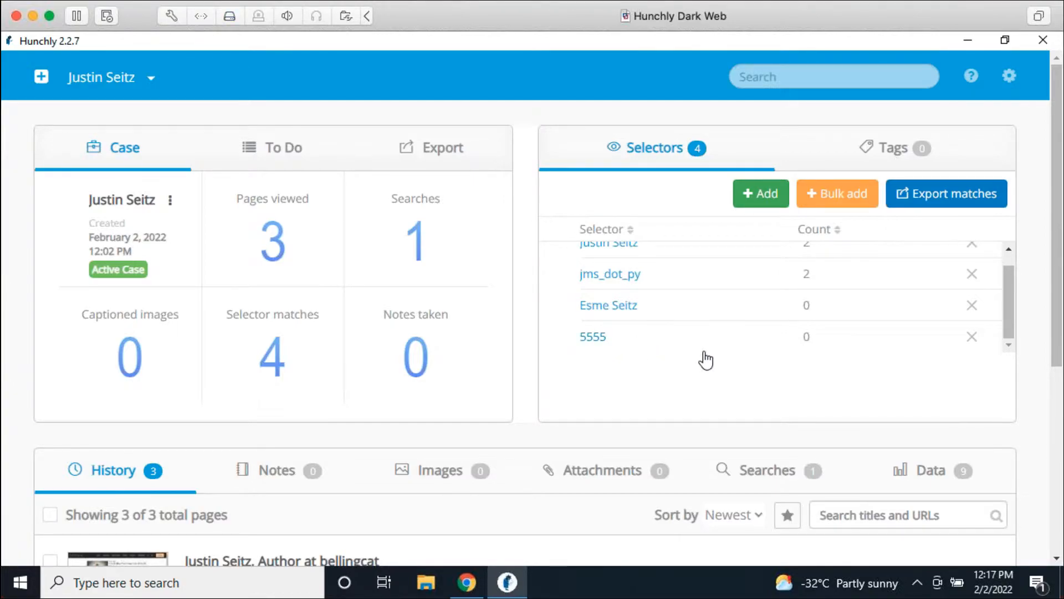
Step: Add an e-mail address as the case's fifth selector
click(757, 197)
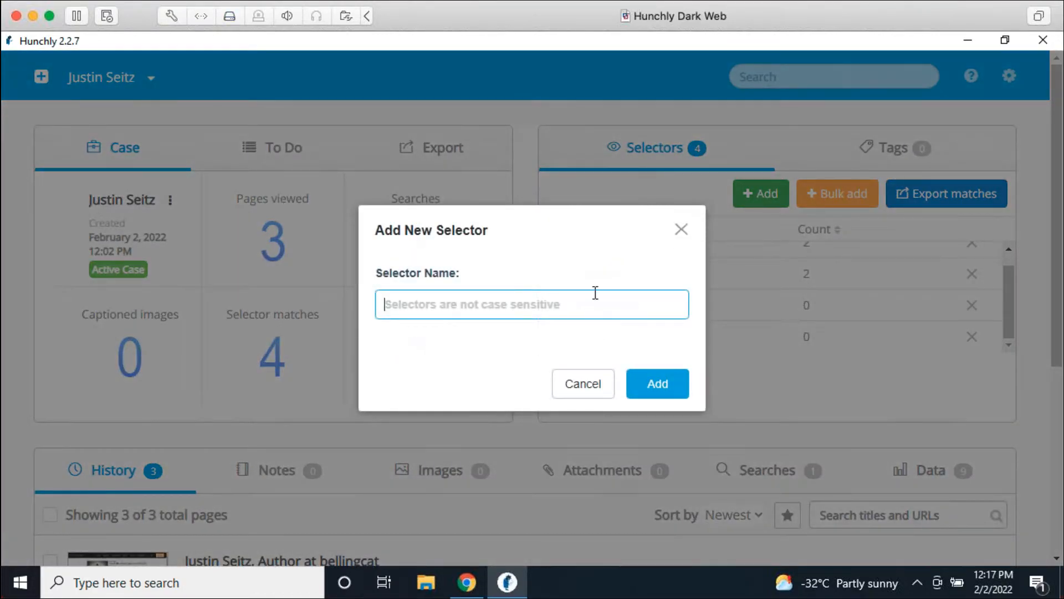
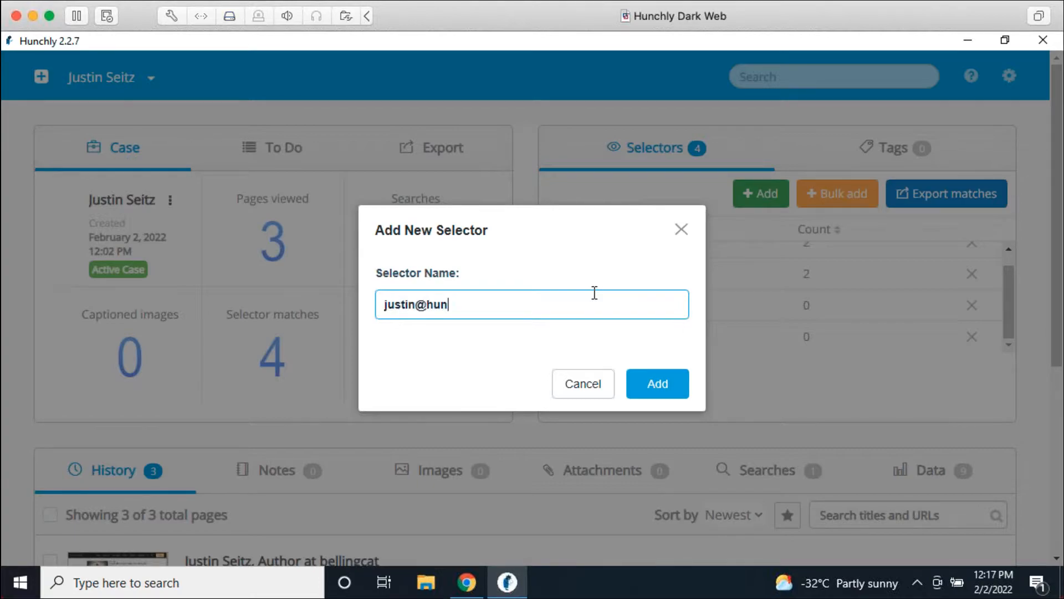
key(Return)
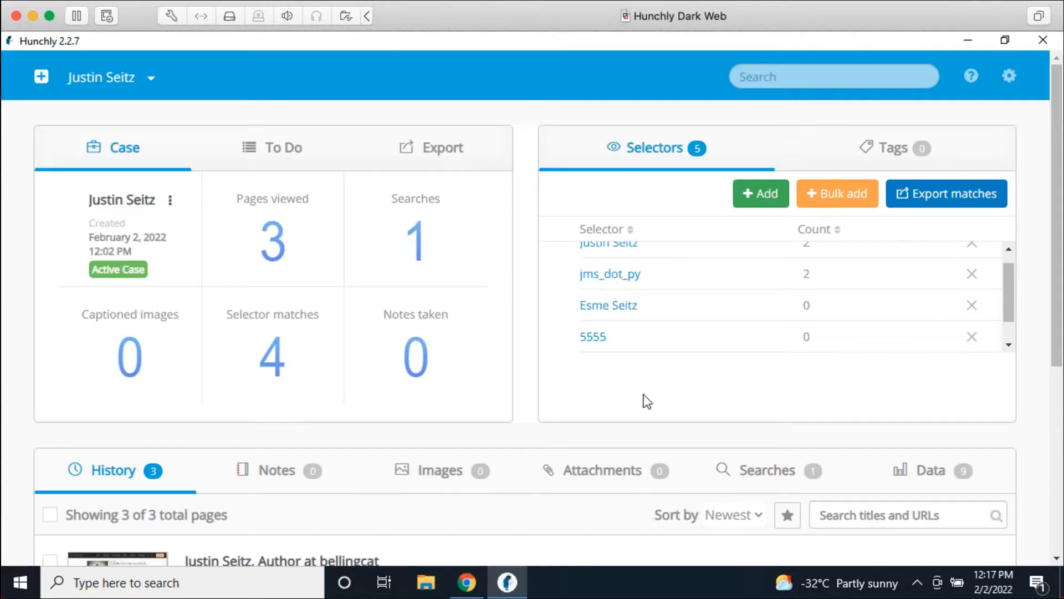
scroll(706, 285, down, 1)
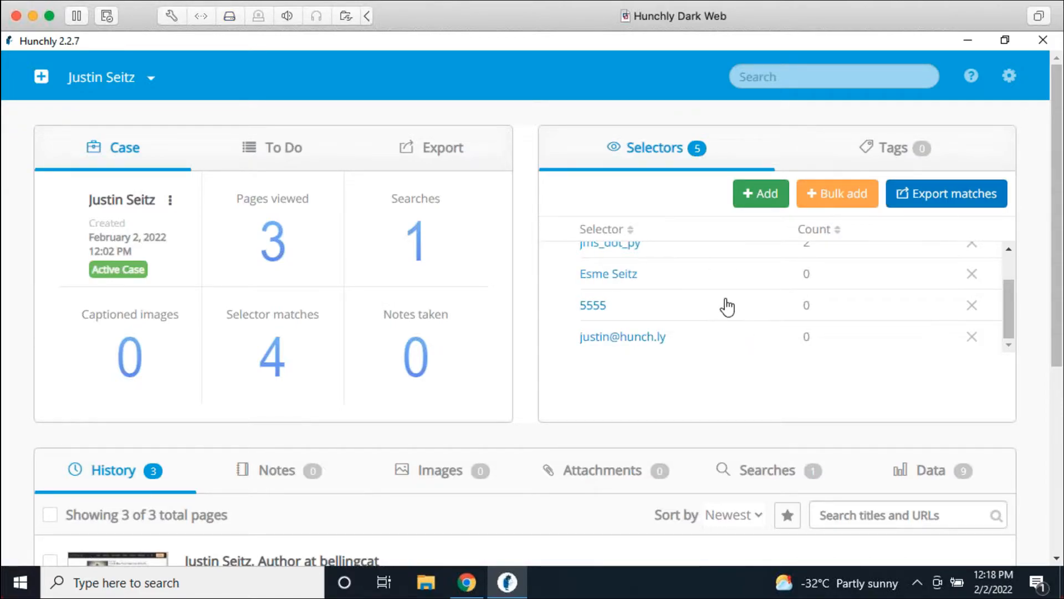
Step: Bring up the Bulk Add Selector form, dismissing the news panel that appeared over it
click(820, 194)
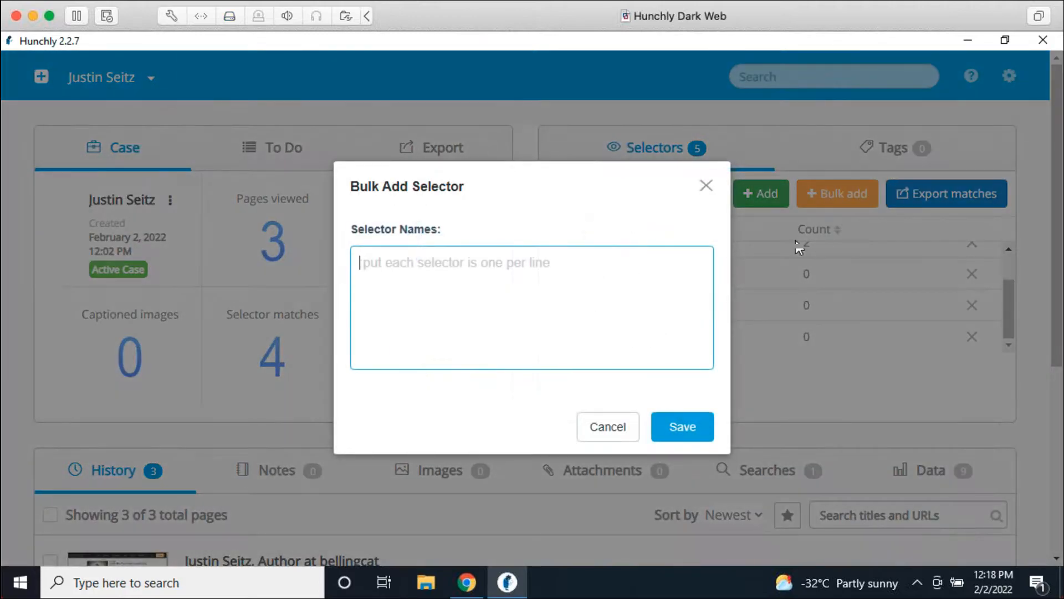
click(608, 431)
scroll(739, 316, up, 2)
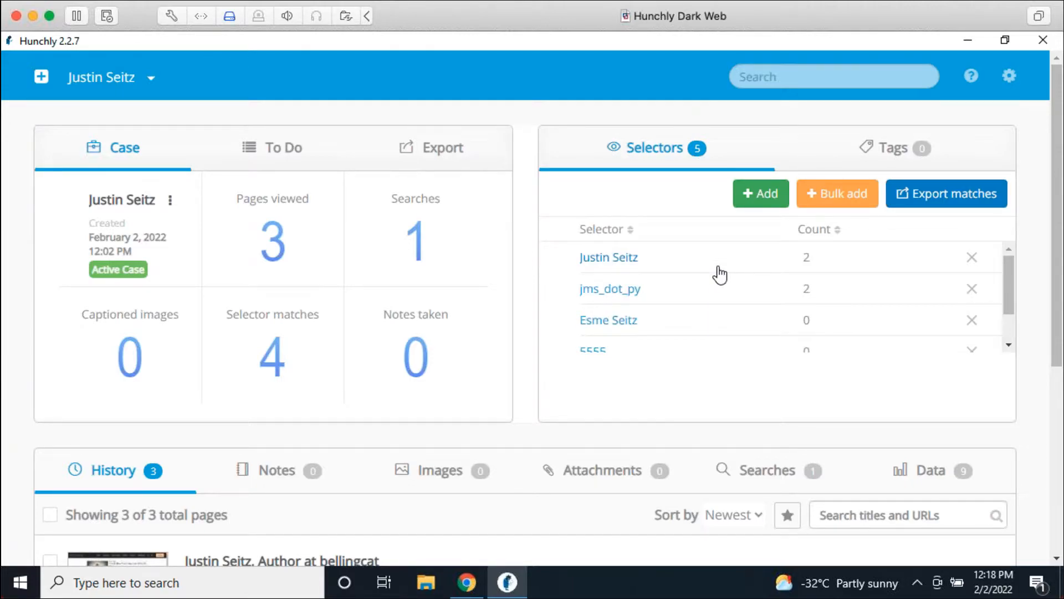
click(823, 205)
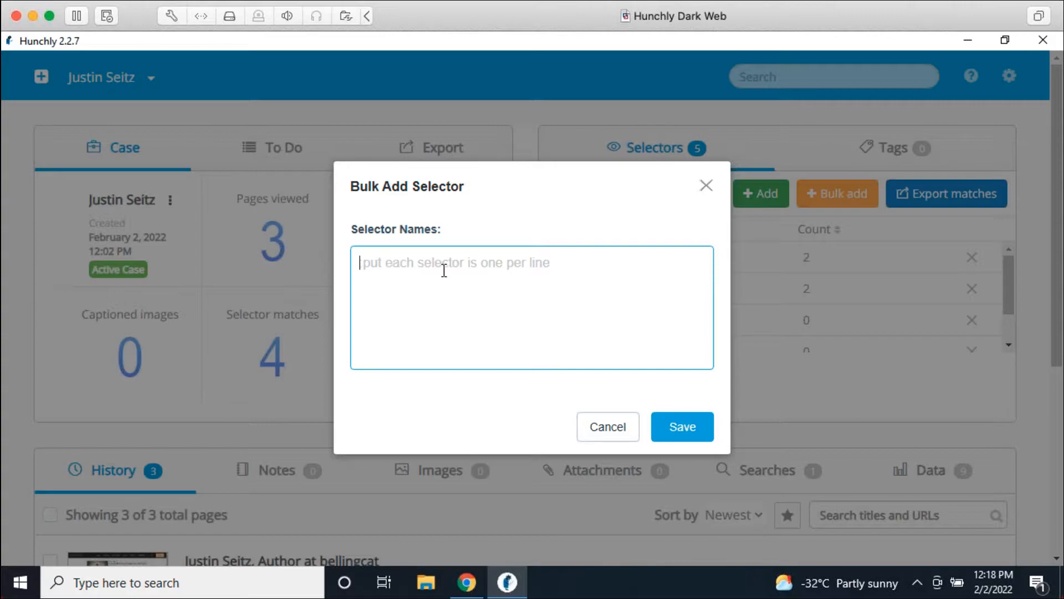
click(835, 591)
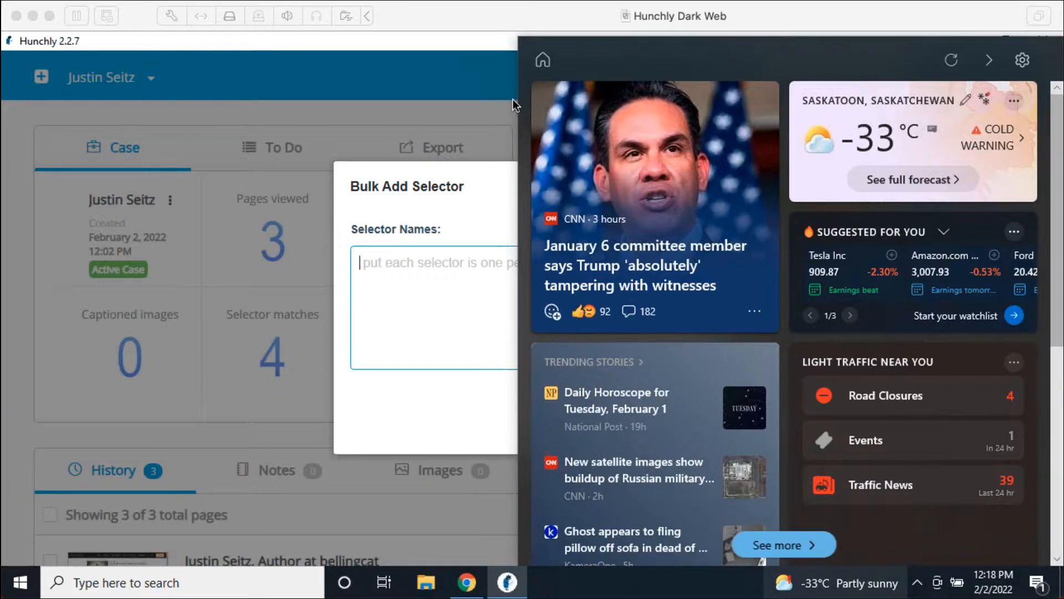
click(507, 90)
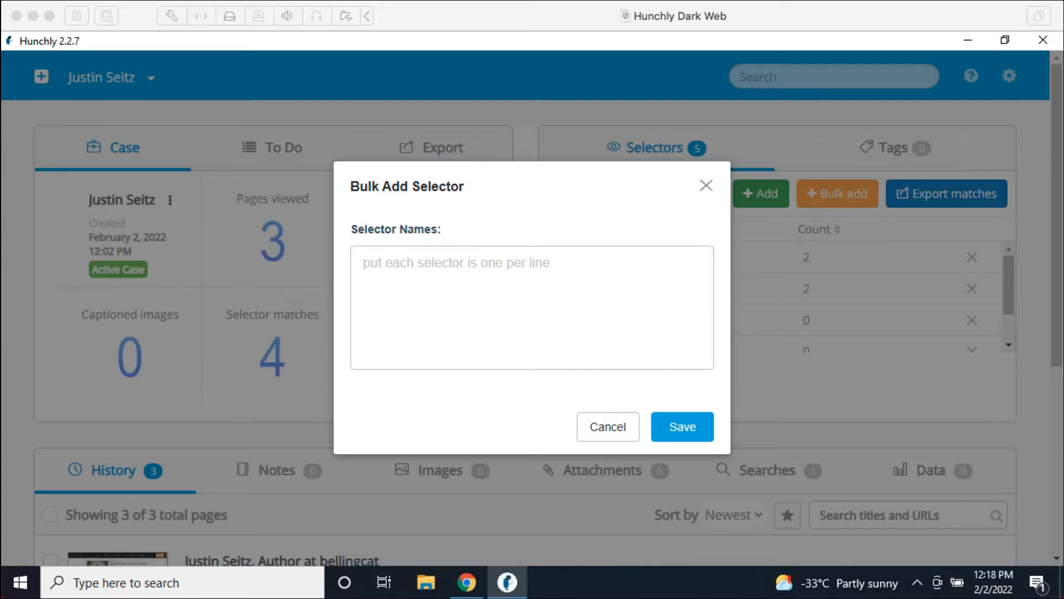
click(562, 267)
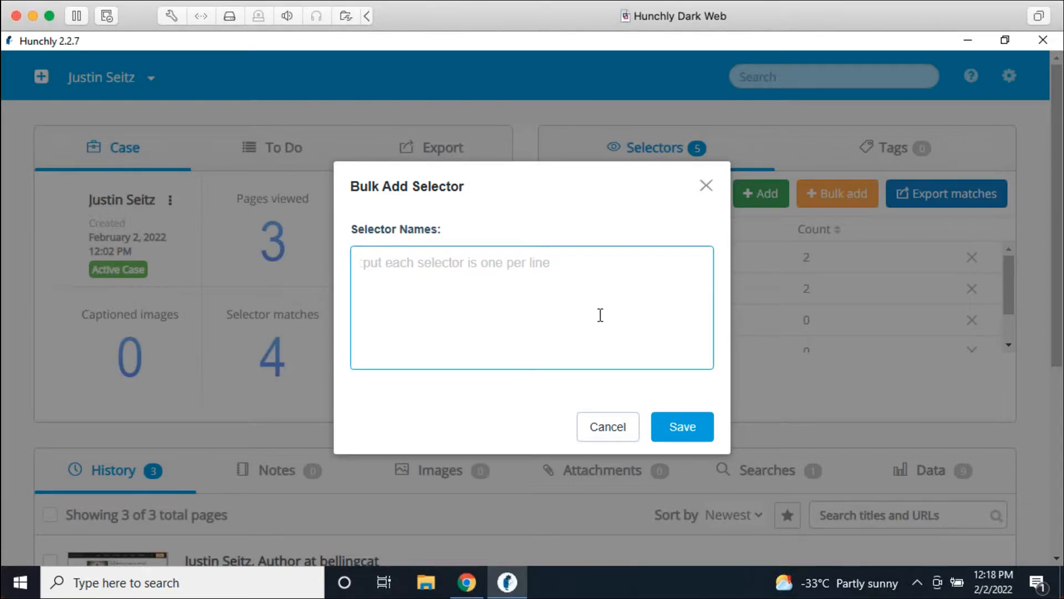
Step: Paste a list of .onion addresses, review them, and close the form without saving
key(ctrl+v)
scroll(576, 306, up, 2)
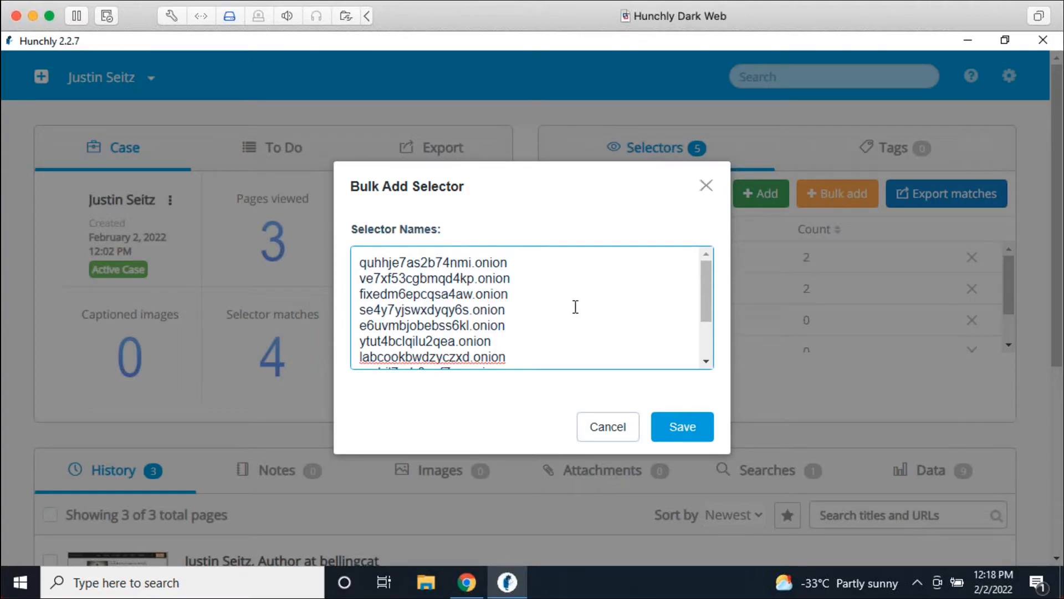
scroll(573, 306, down, 2)
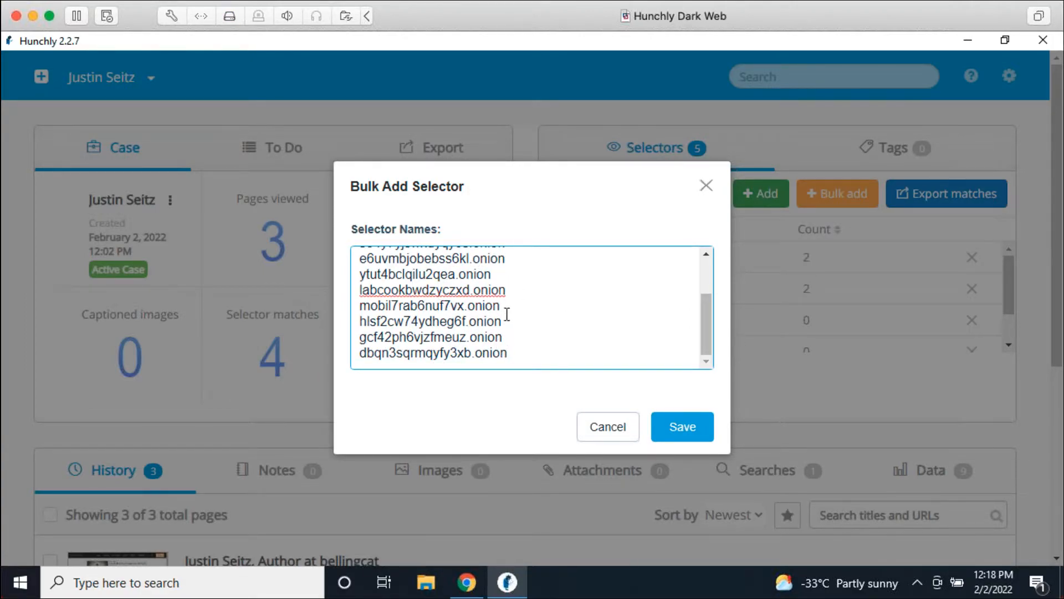
scroll(503, 313, up, 3)
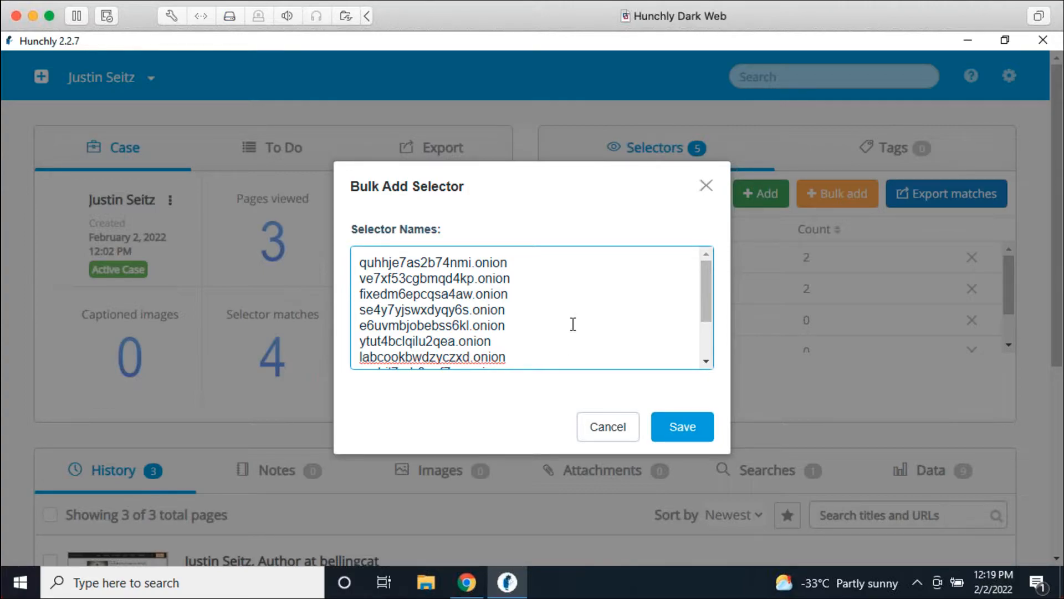
click(706, 186)
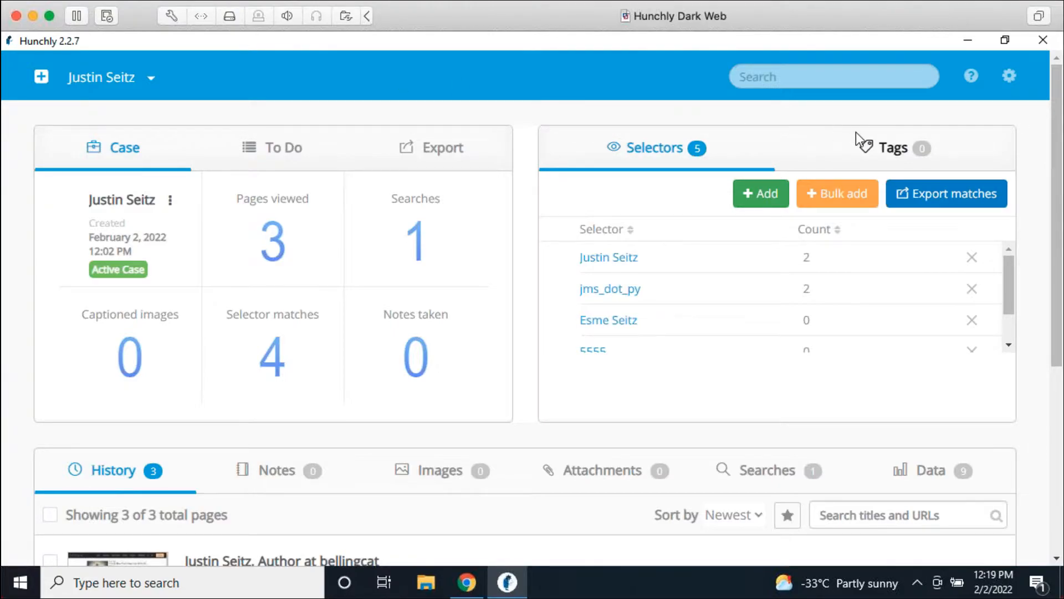
Step: Show the case's Tags list, which is still empty
click(868, 147)
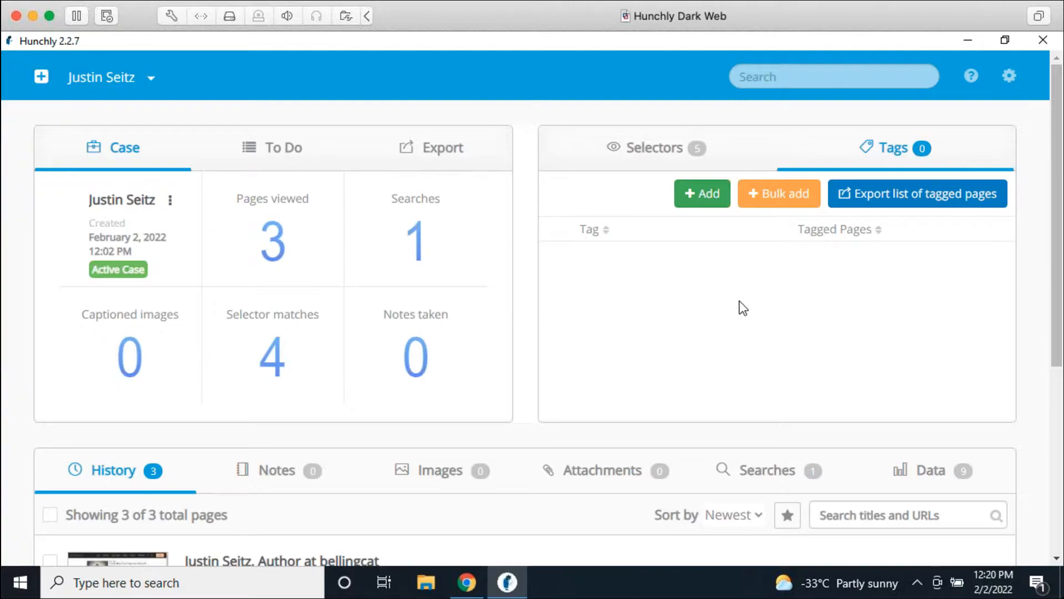
Step: Add a Social Media tag to the case
click(703, 193)
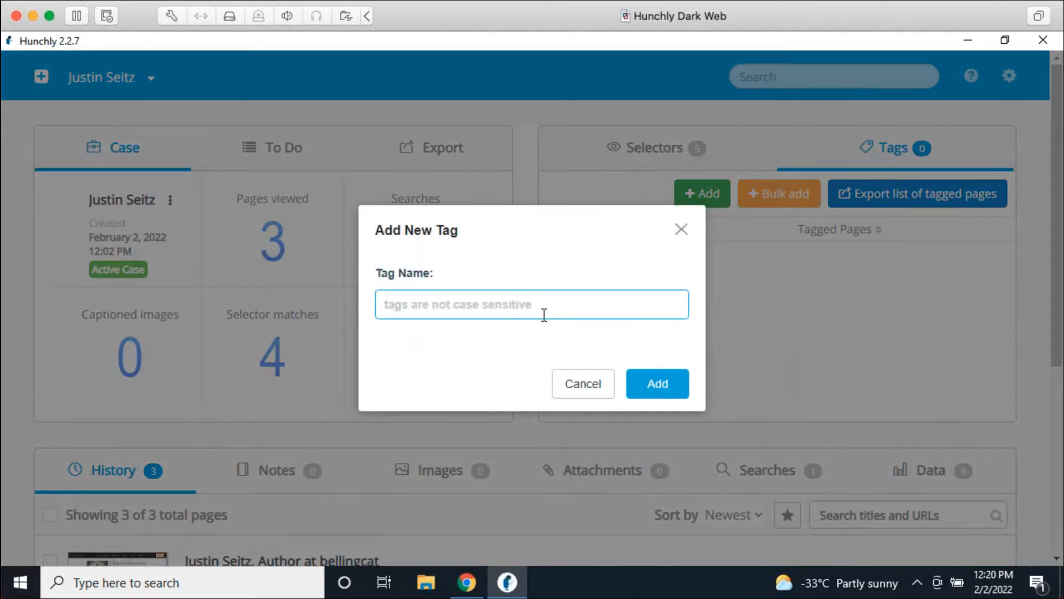
text(Social )
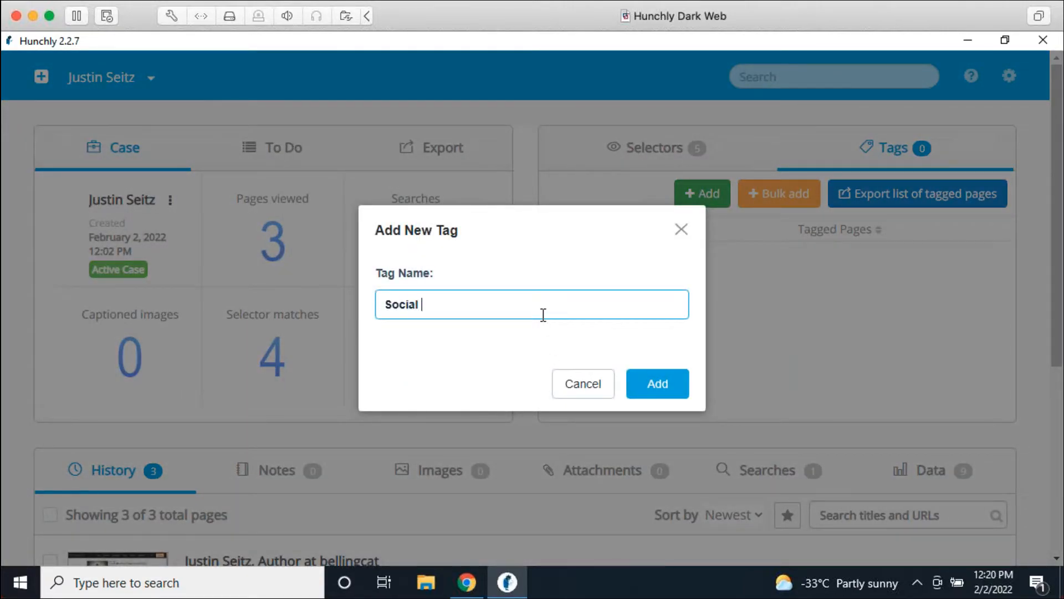
text(Media)
key(Return)
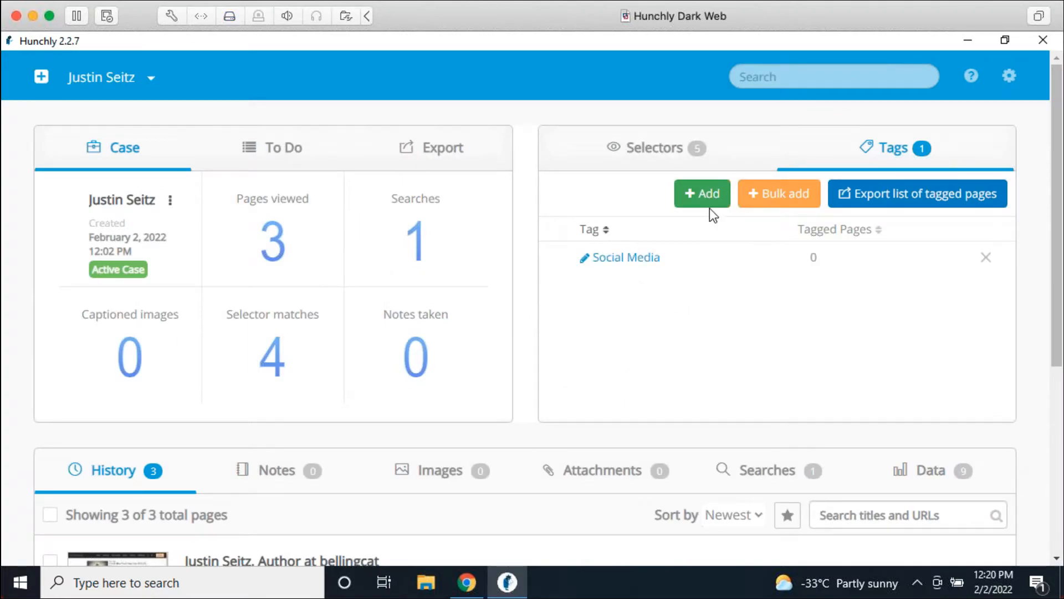
Step: Begin a second tag, typing 'Corporate Recor' as its name
click(704, 194)
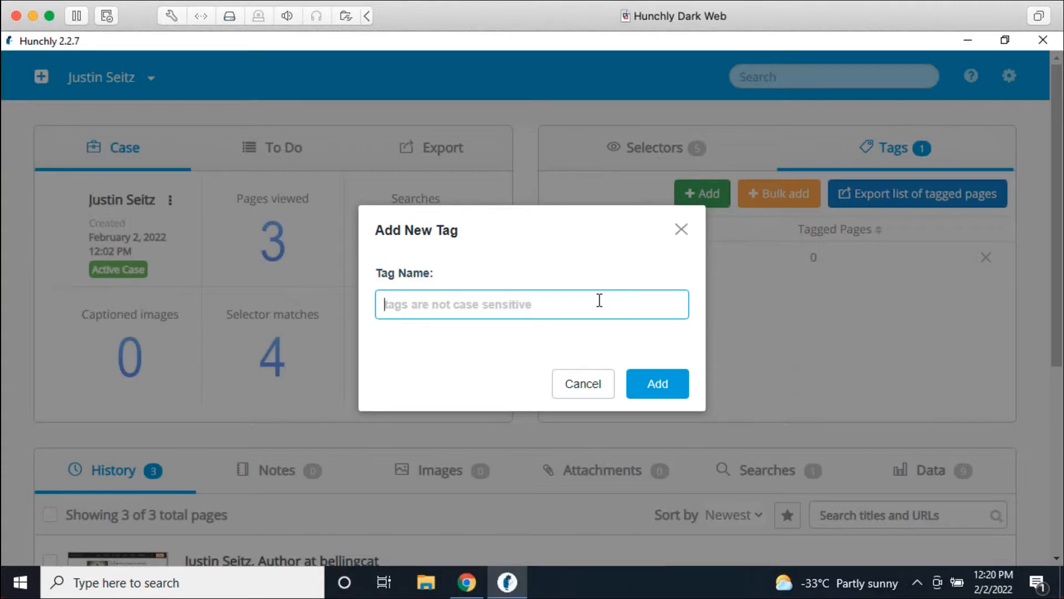
text(COrpo)
key(BackSpace)
key(BackSpace)
key(BackSpace)
key(BackSpace)
text(orporate Recor)
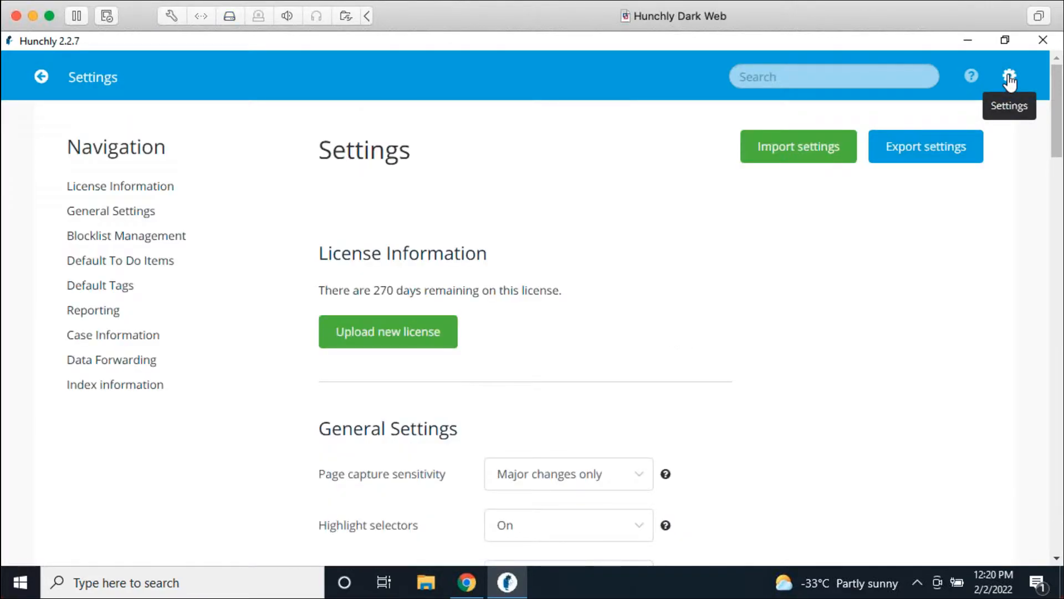
Step: Add Social Media and Corporate Records as default tags in Settings, then return to the dashboard
click(97, 285)
click(349, 113)
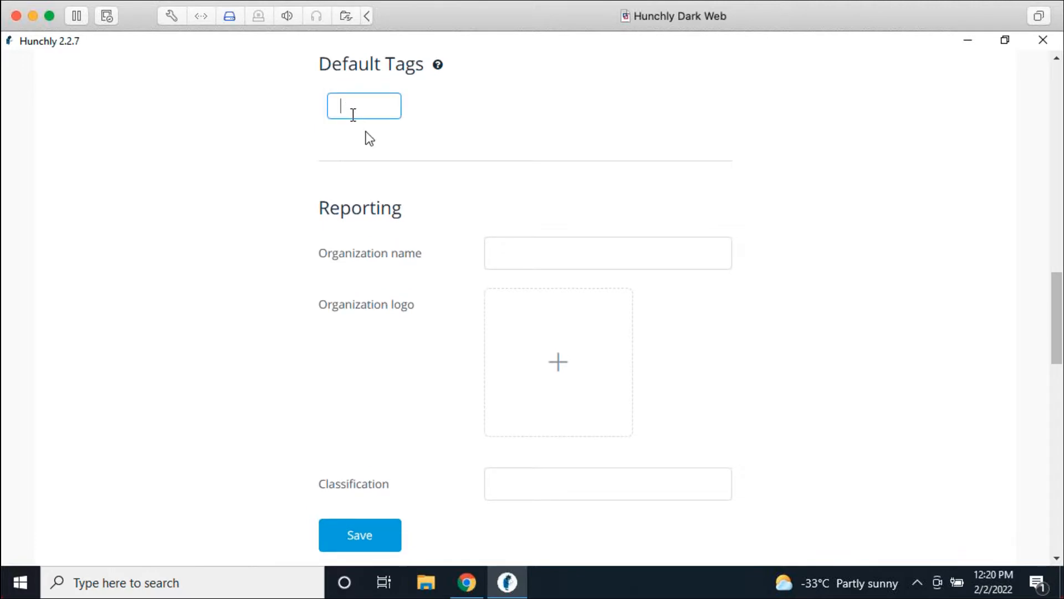
text(Social Media)
key(Return)
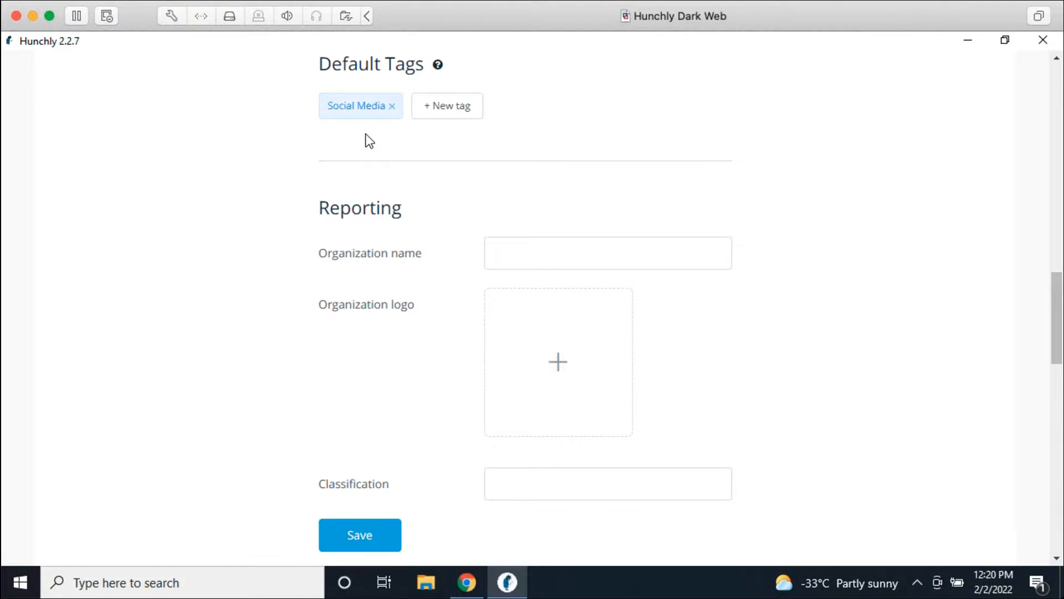
click(451, 105)
text(Corporate Records)
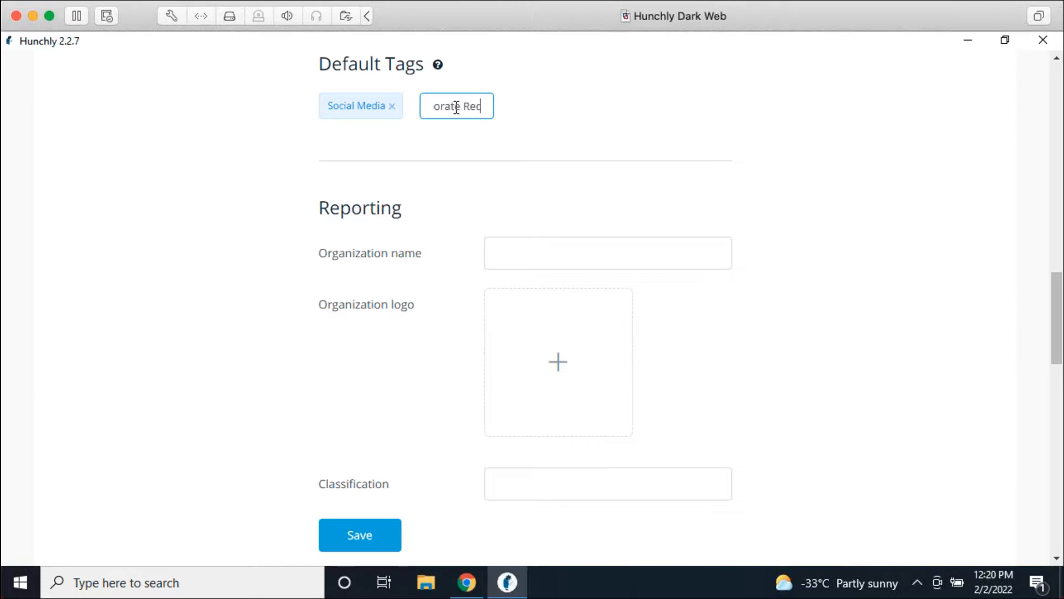
key(Return)
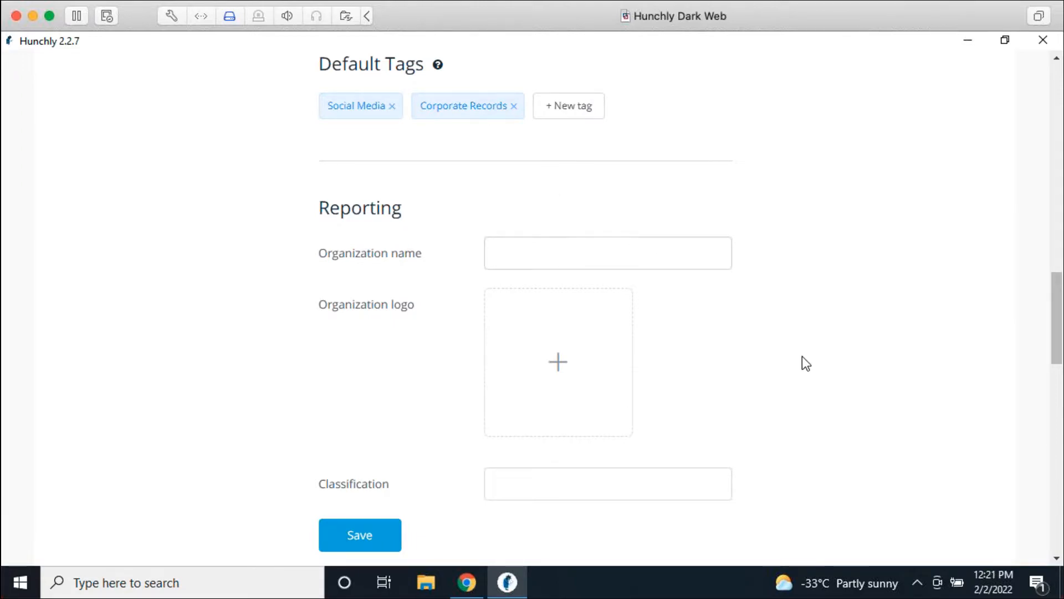
scroll(797, 377, up, 10)
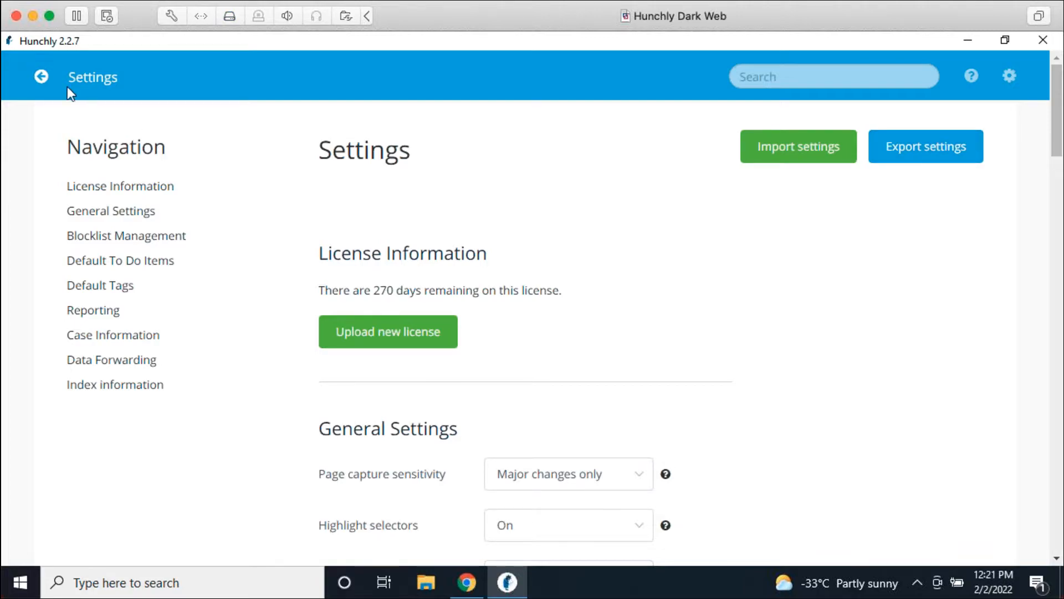
click(41, 76)
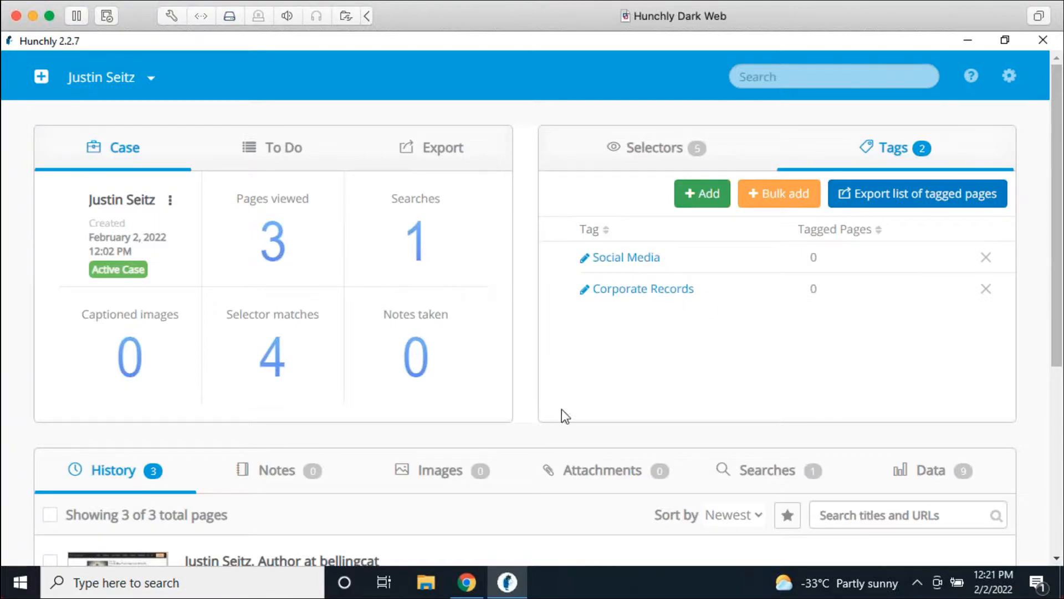
click(467, 582)
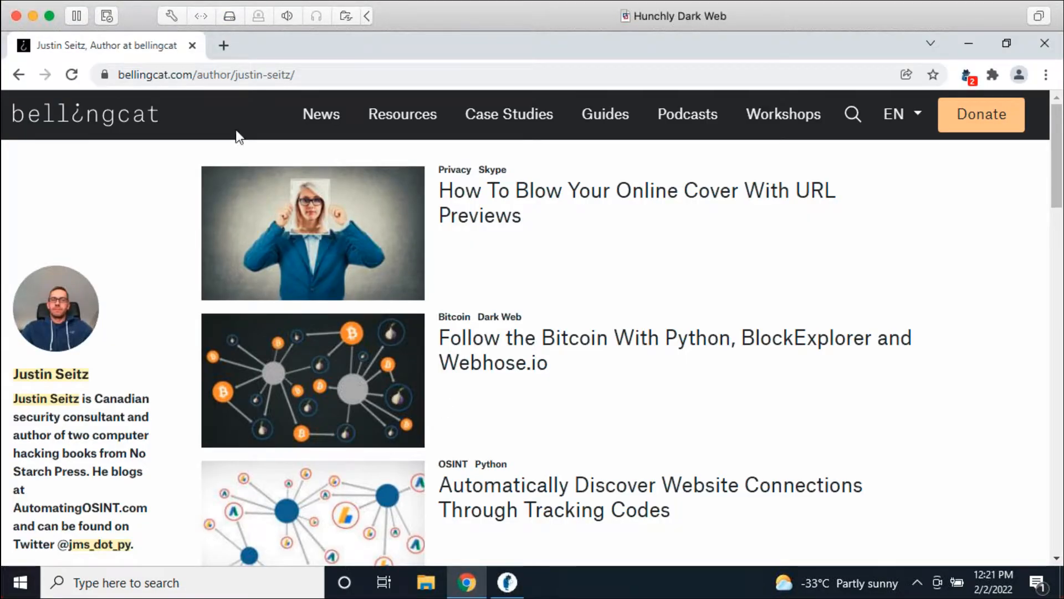
click(19, 74)
scroll(497, 352, up, 5)
click(410, 273)
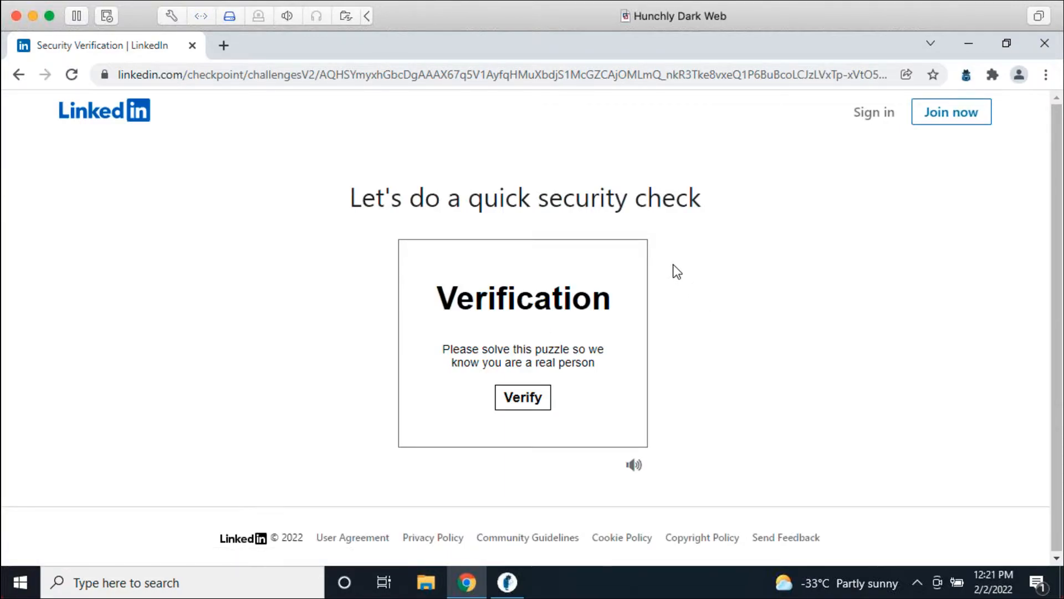
click(538, 398)
click(435, 331)
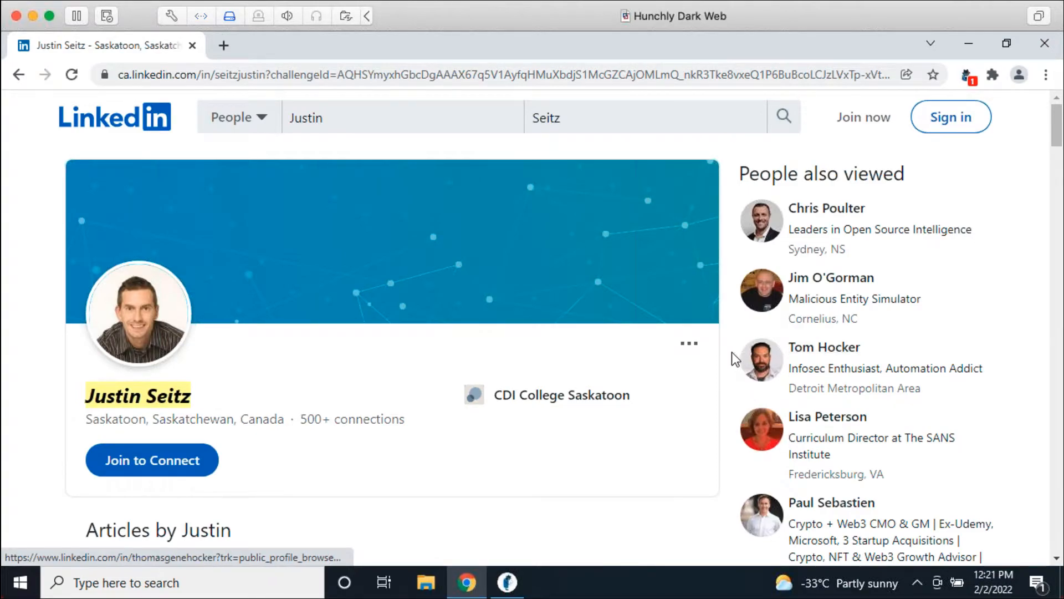
click(1004, 304)
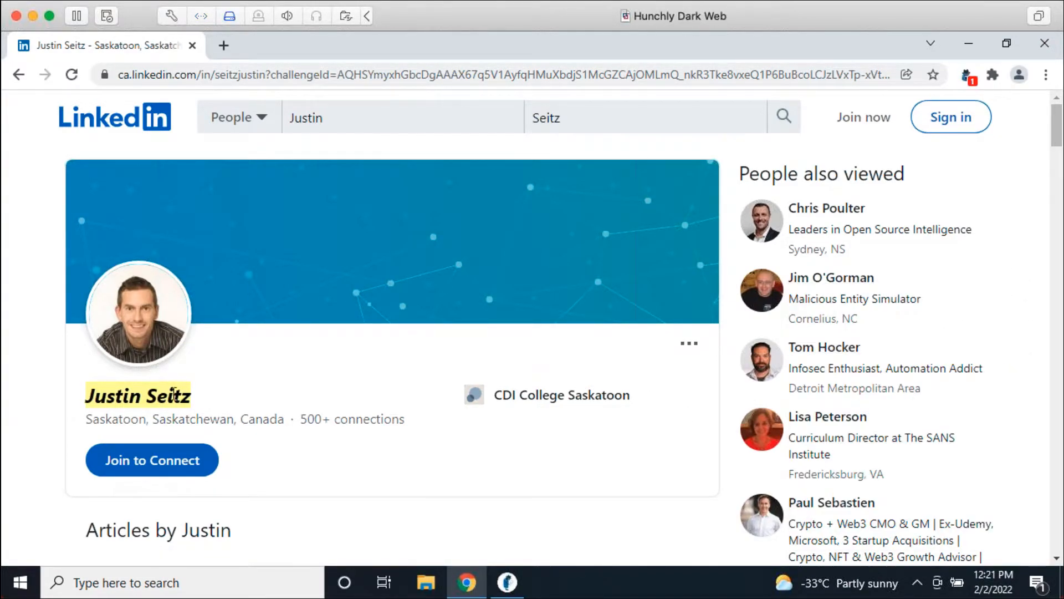
scroll(423, 340, down, 6)
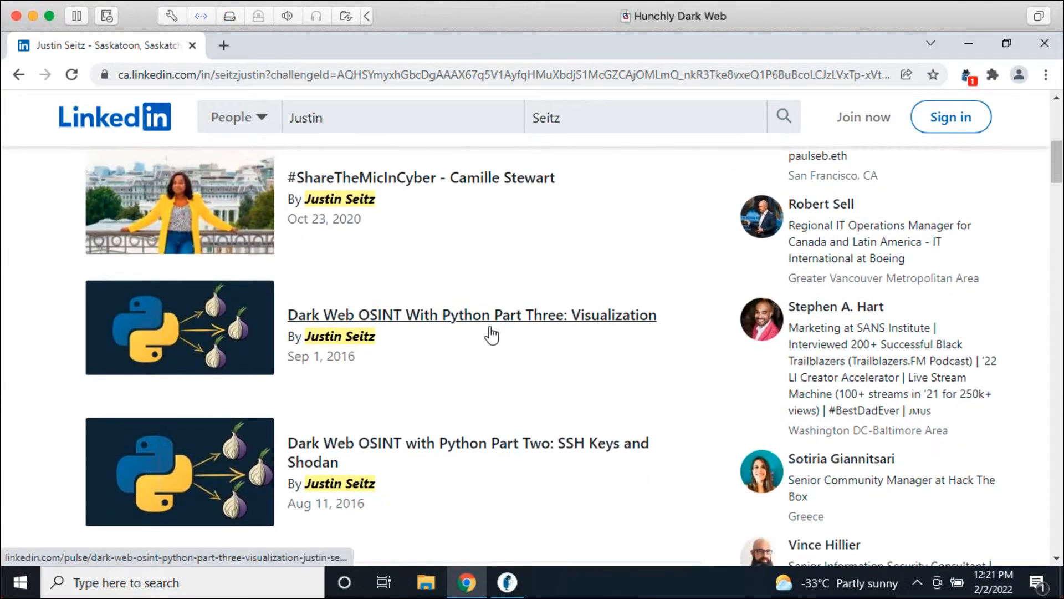
scroll(491, 335, down, 5)
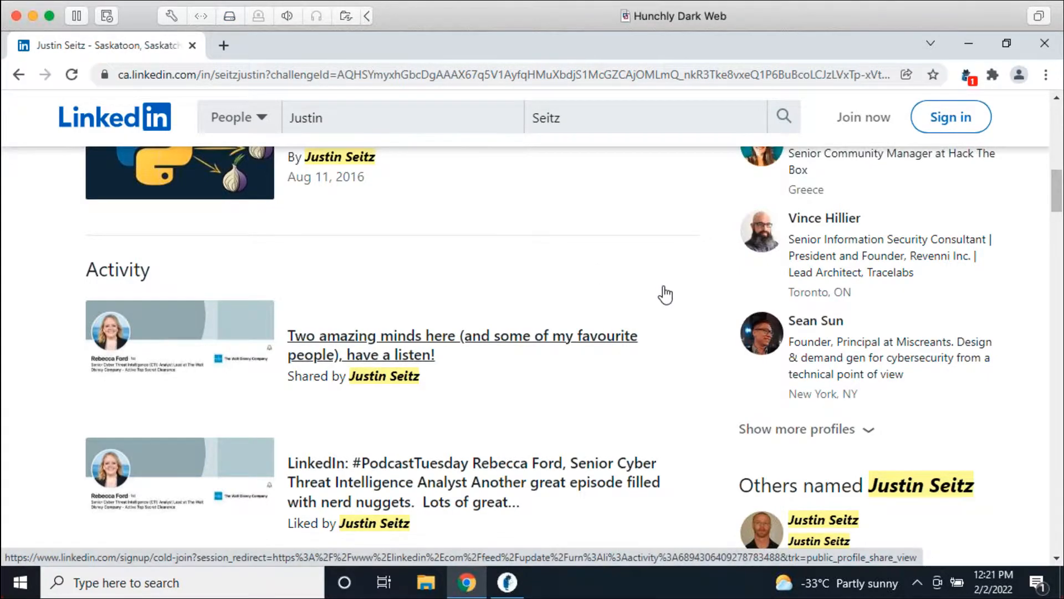
scroll(676, 304, down, 15)
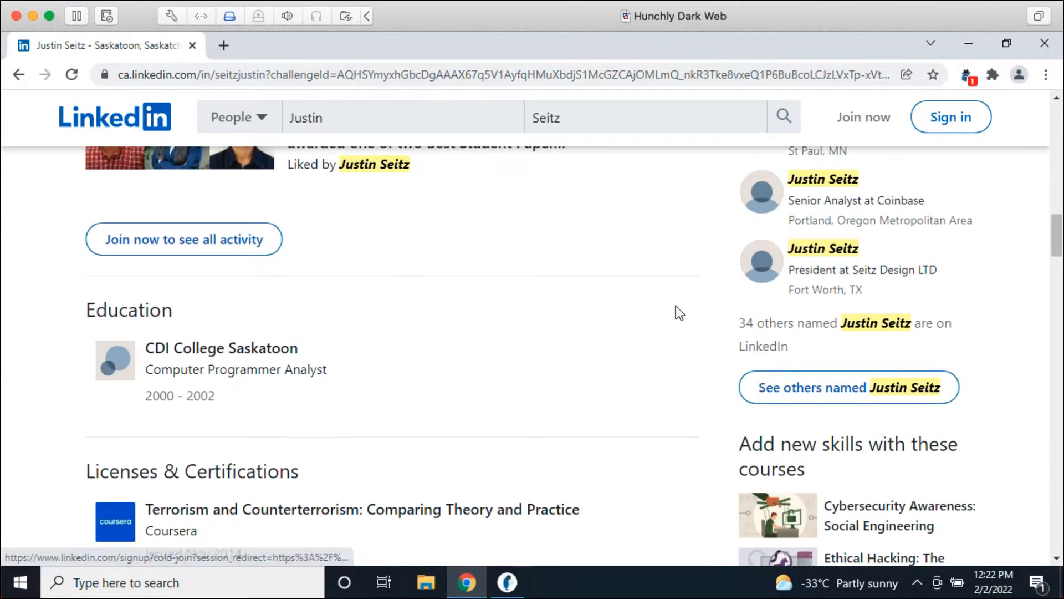
scroll(675, 323, down, 9)
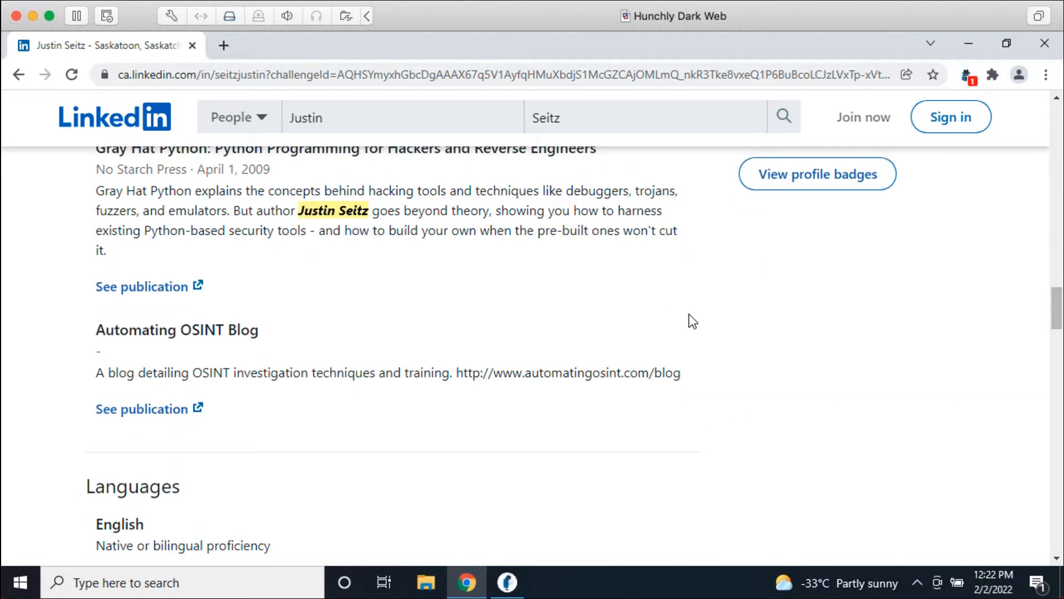
scroll(684, 323, down, 10)
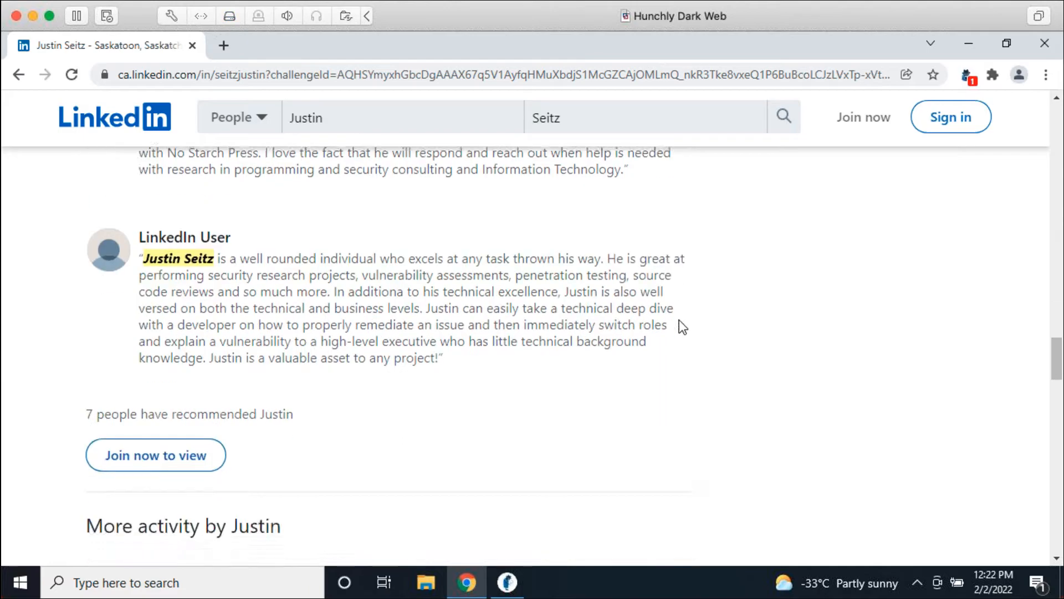
scroll(683, 327, down, 6)
scroll(705, 324, down, 10)
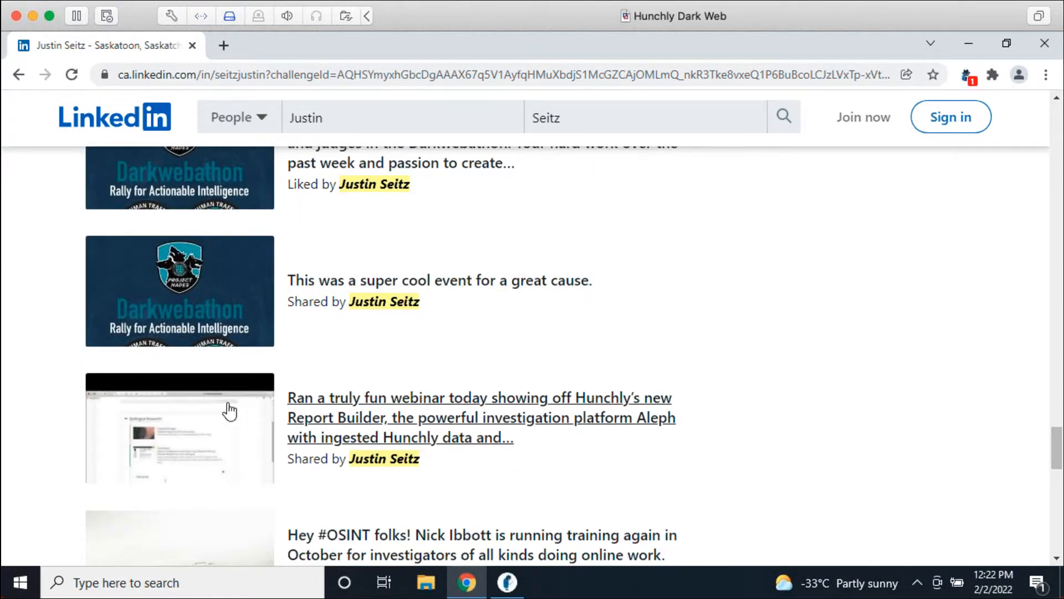
scroll(381, 266, down, 5)
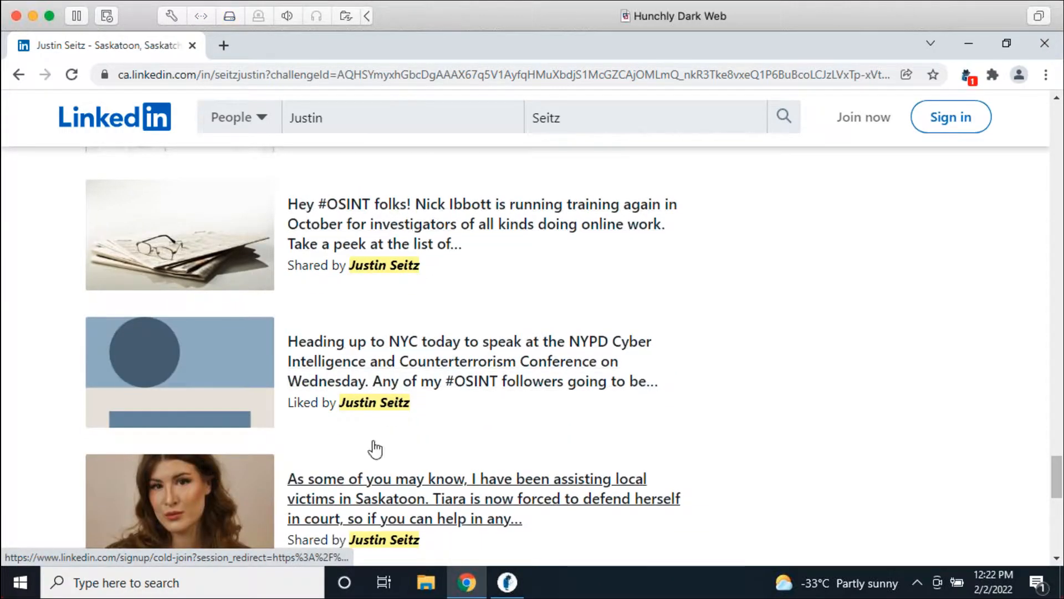
scroll(374, 449, down, 10)
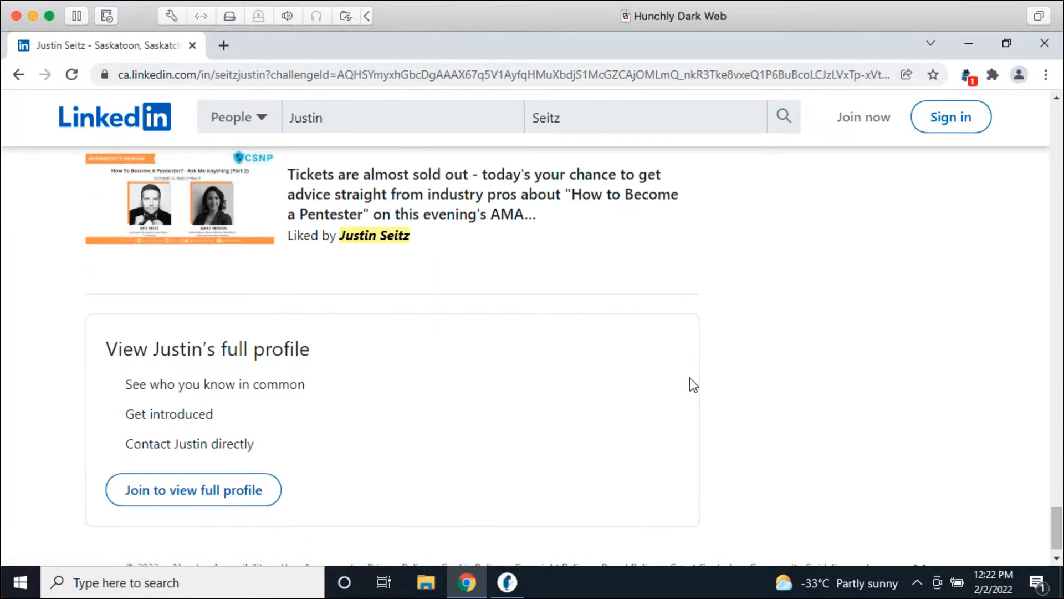
scroll(523, 423, down, 2)
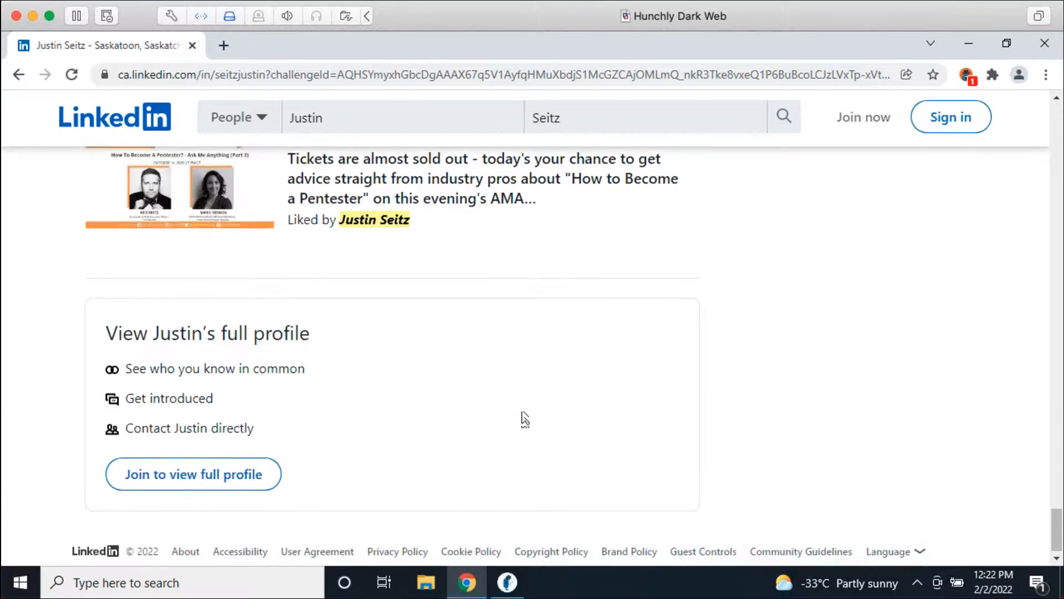
scroll(130, 402, up, 12)
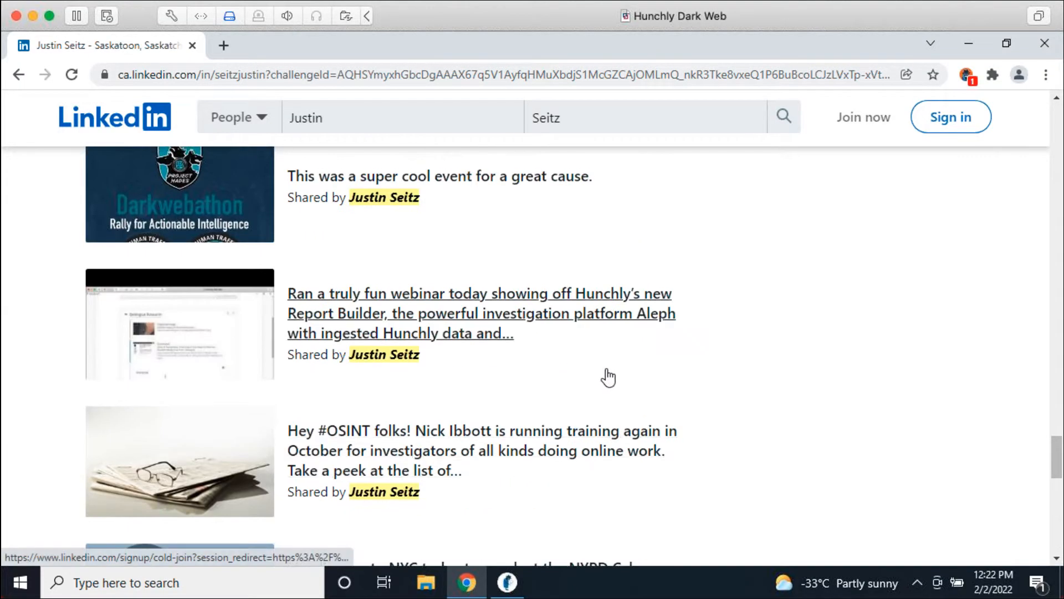
scroll(763, 385, up, 15)
scroll(761, 397, up, 15)
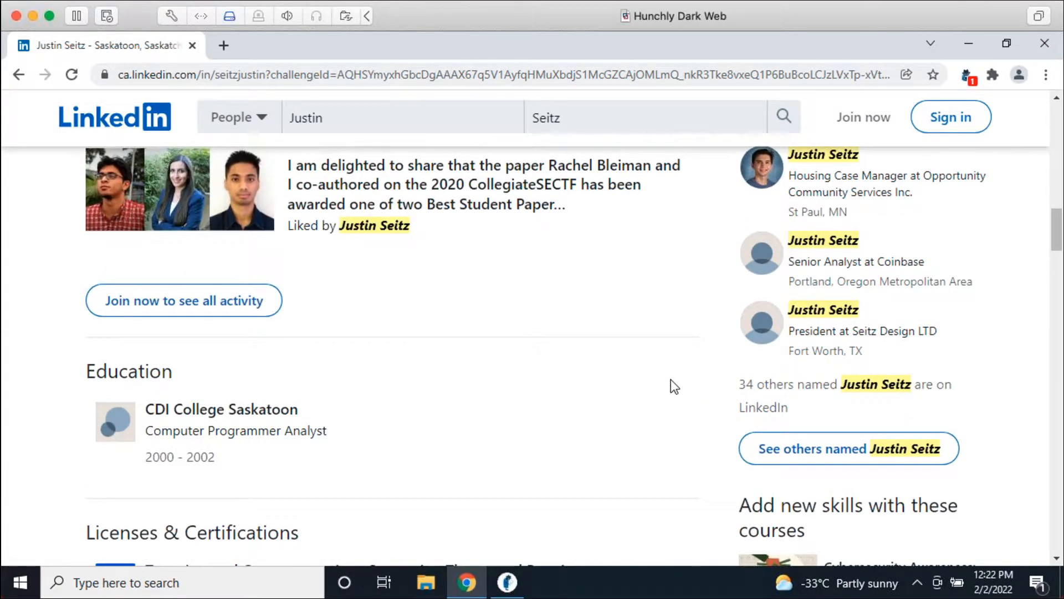
scroll(640, 380, up, 10)
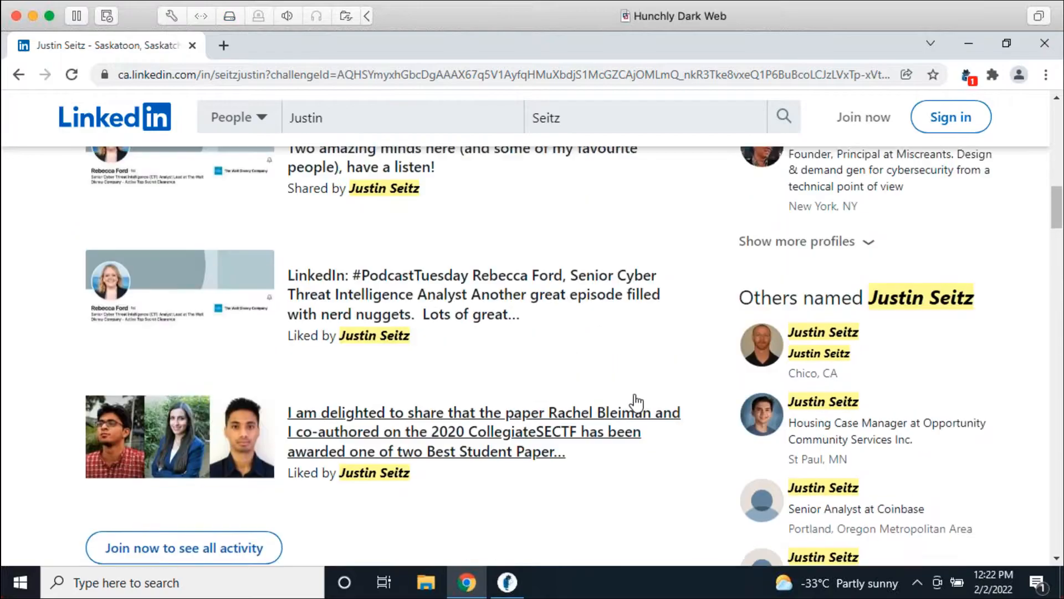
scroll(627, 429, up, 10)
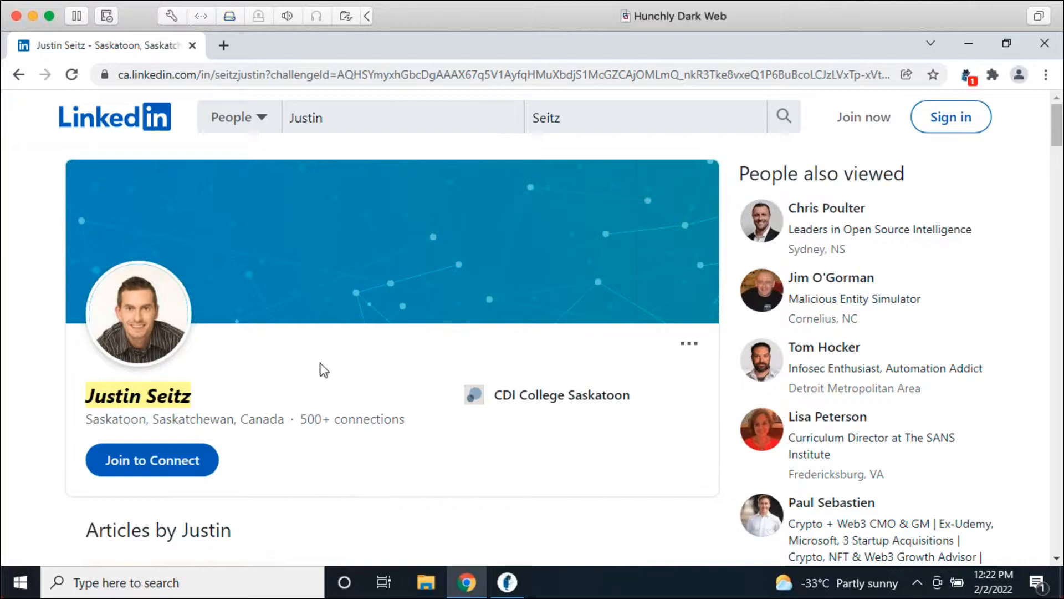
scroll(473, 420, down, 3)
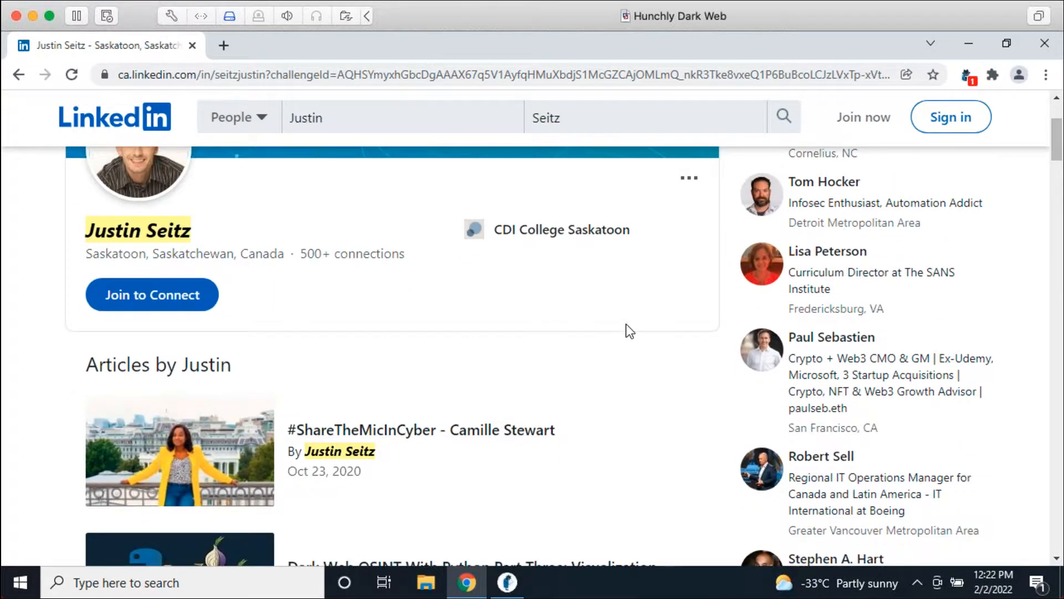
scroll(610, 343, down, 5)
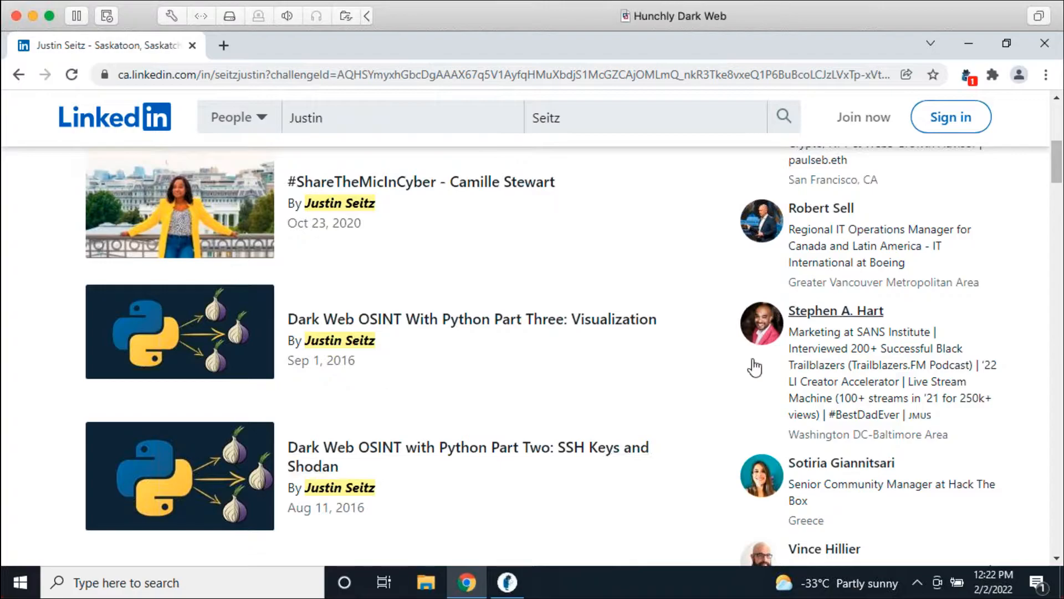
scroll(701, 408, up, 7)
scroll(627, 441, down, 2)
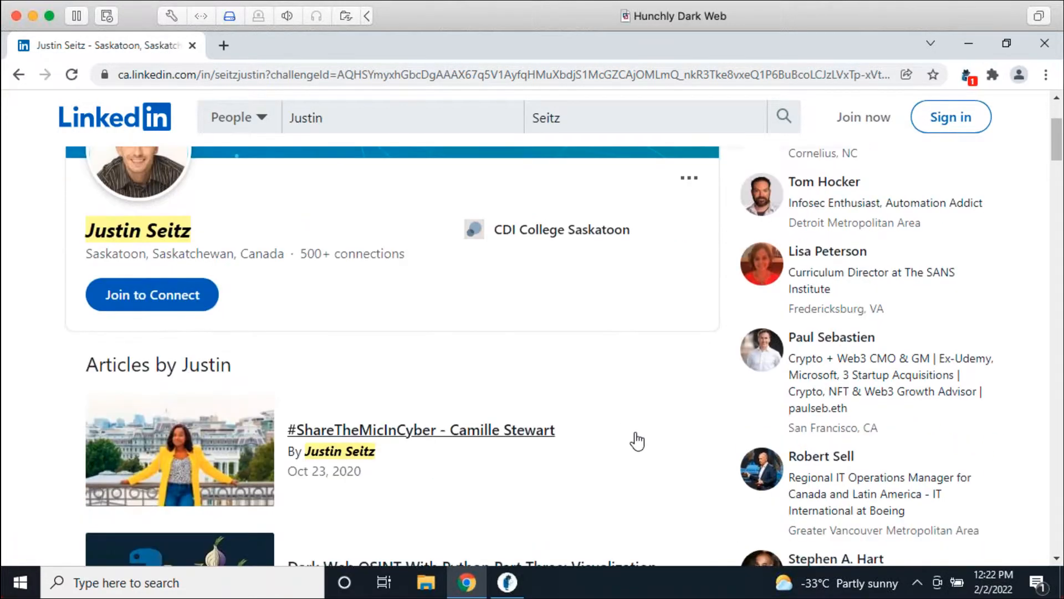
scroll(687, 410, up, 1)
scroll(690, 419, up, 3)
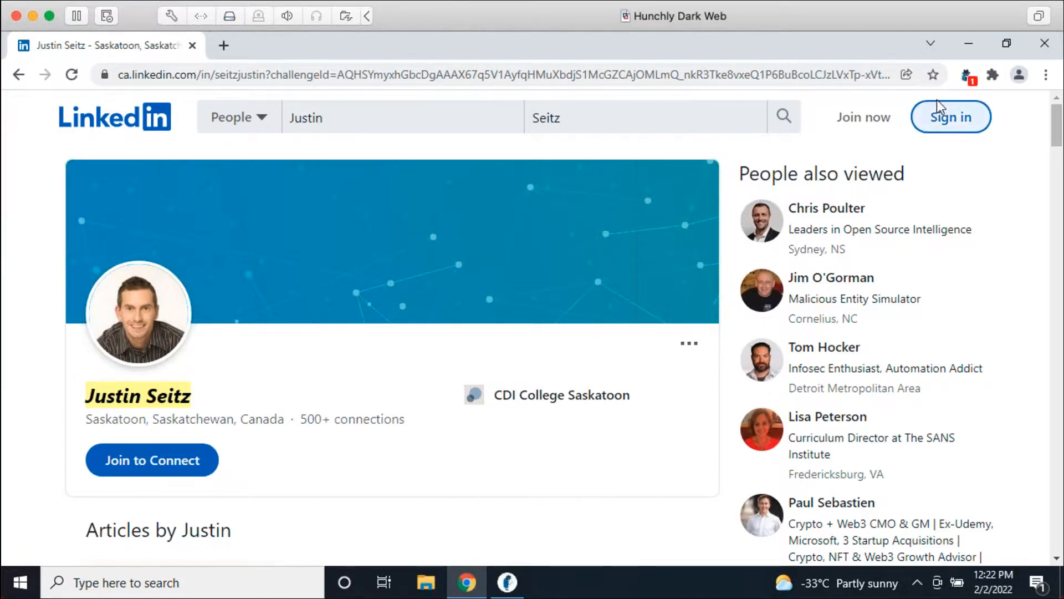
Step: Tag the captured LinkedIn profile of Justin Seitz as Social Media from the Hunchly browser panel
click(967, 76)
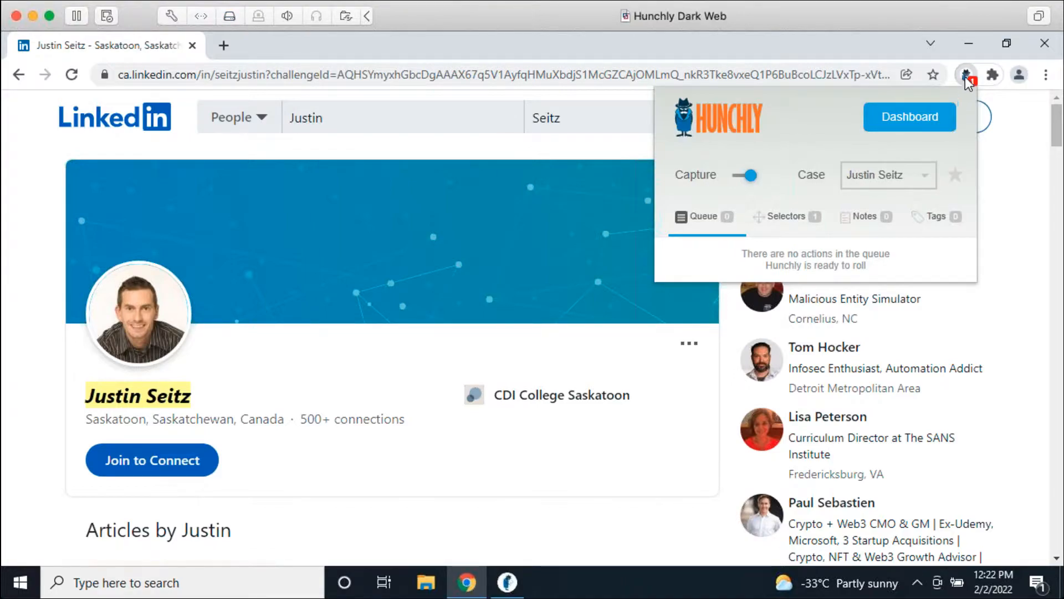
click(770, 221)
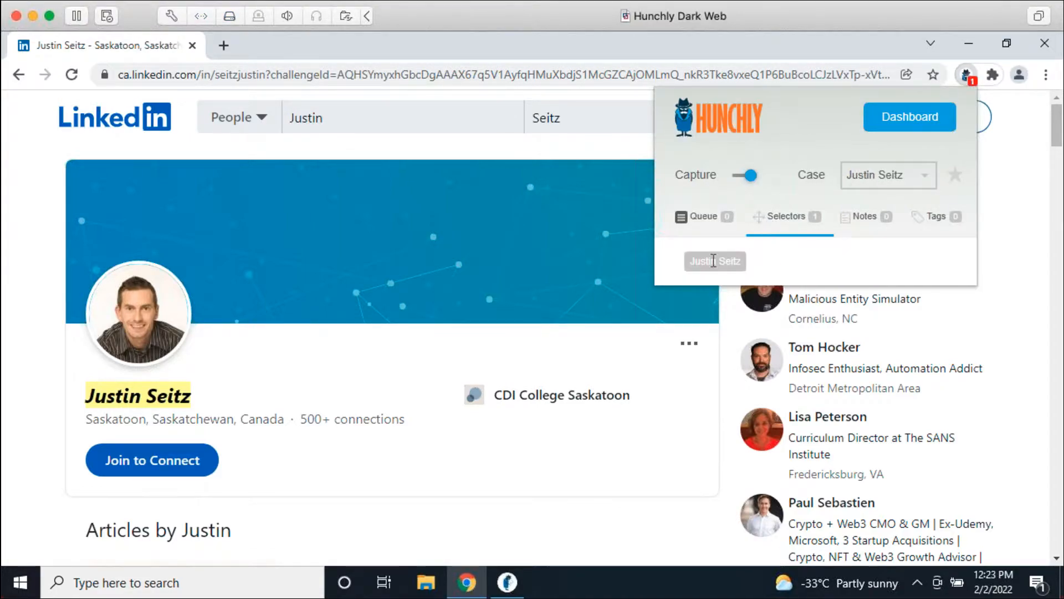
click(715, 219)
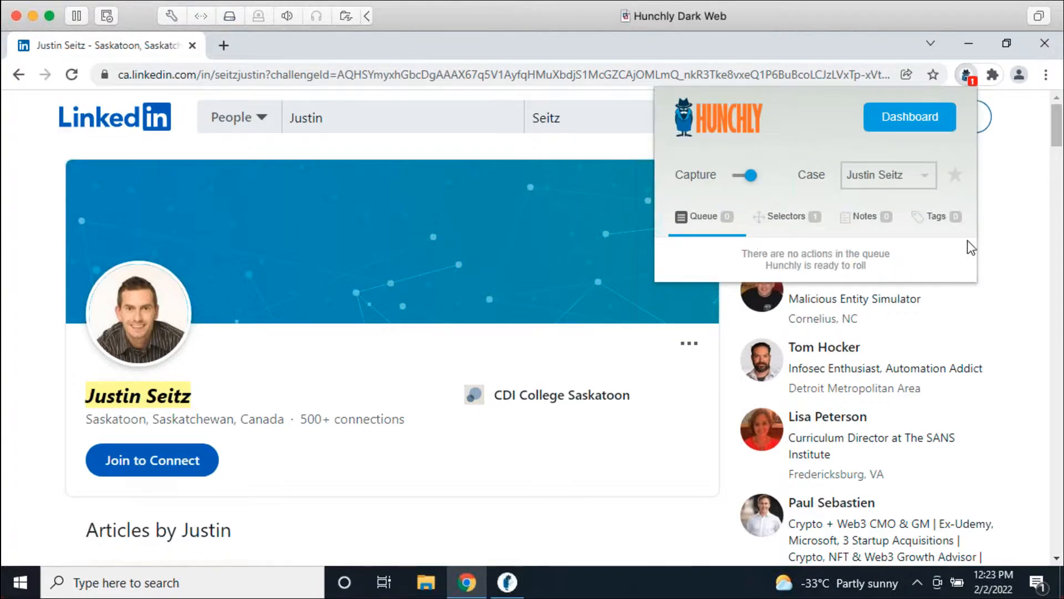
click(945, 218)
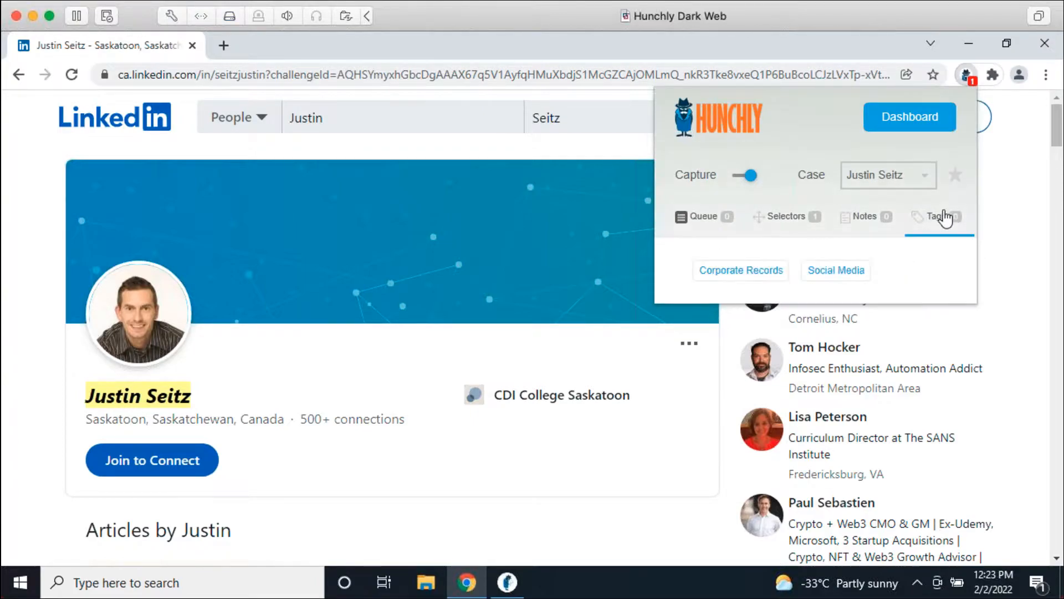
click(839, 273)
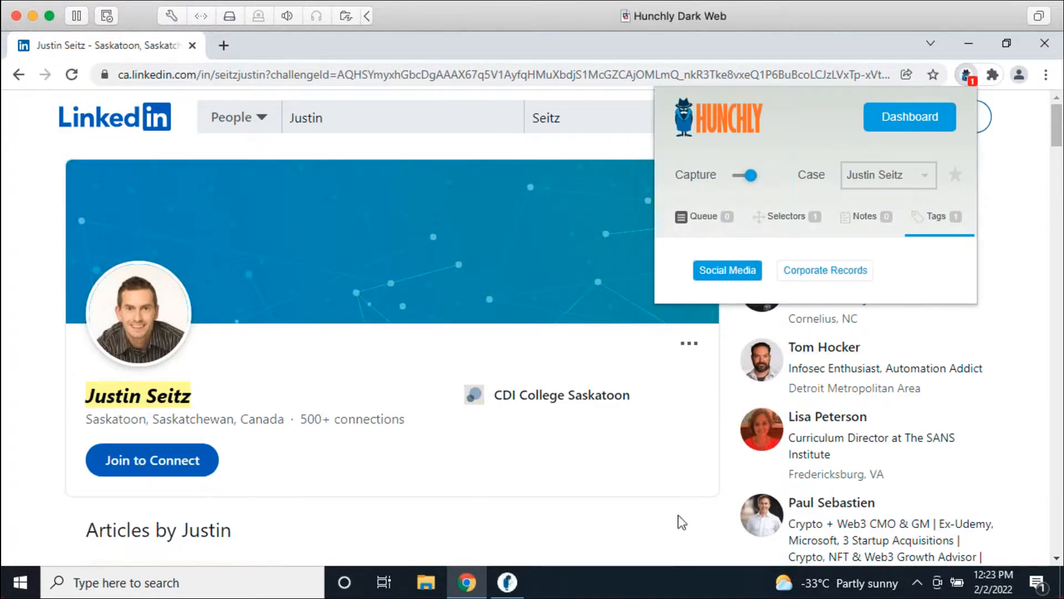
click(678, 521)
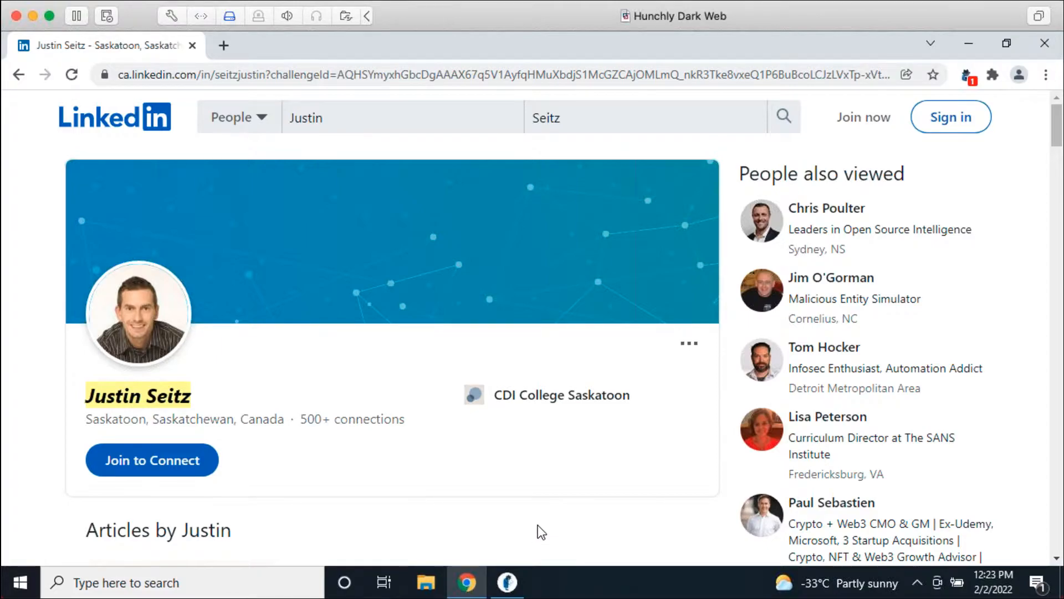
Step: Bring the Hunchly case dashboard forward and filter its history by the Social Media tag
click(514, 587)
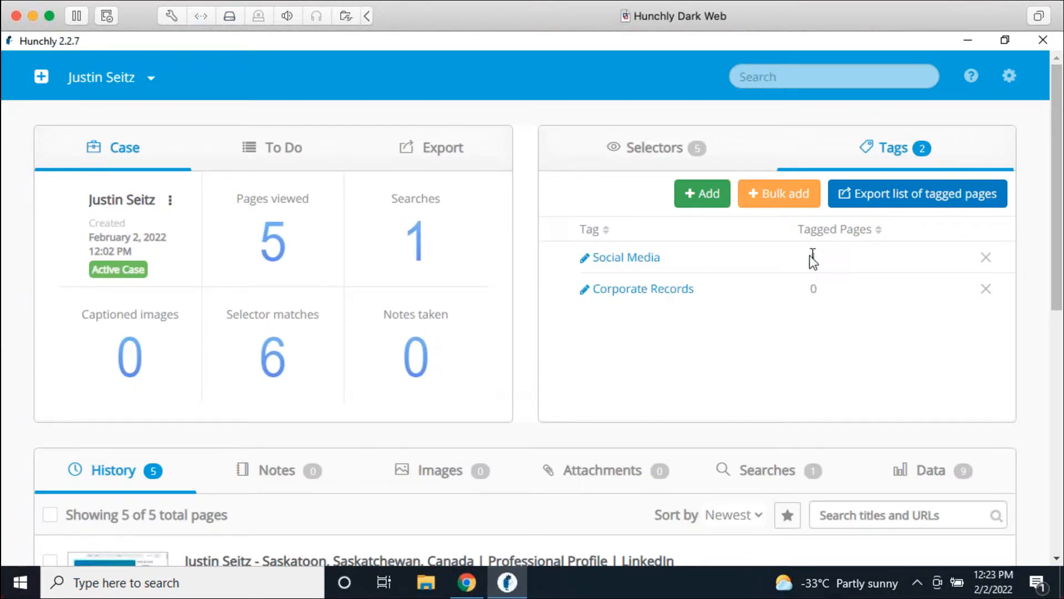
scroll(837, 334, down, 5)
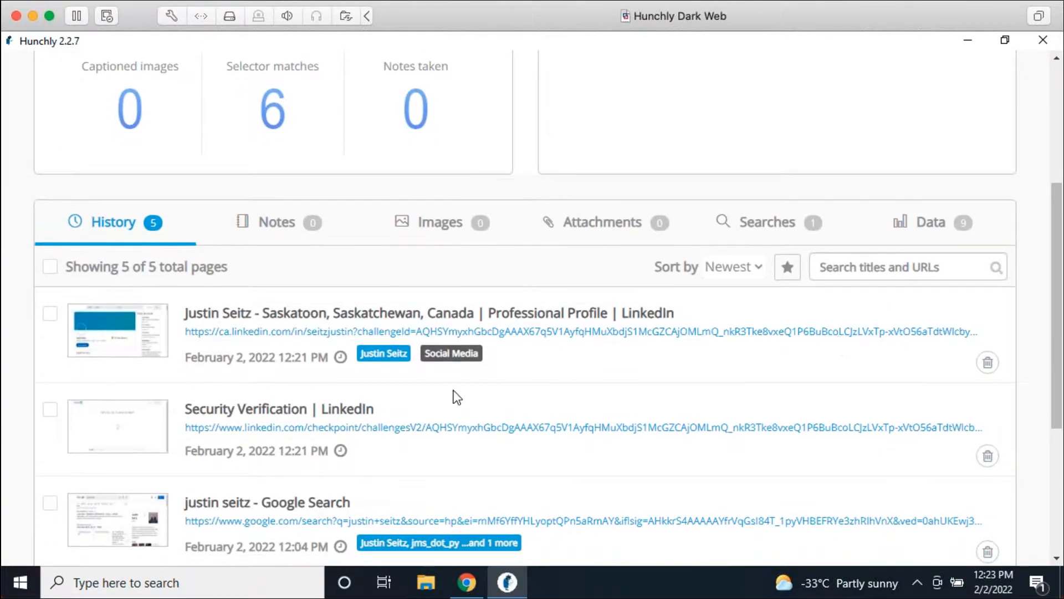
scroll(612, 374, up, 5)
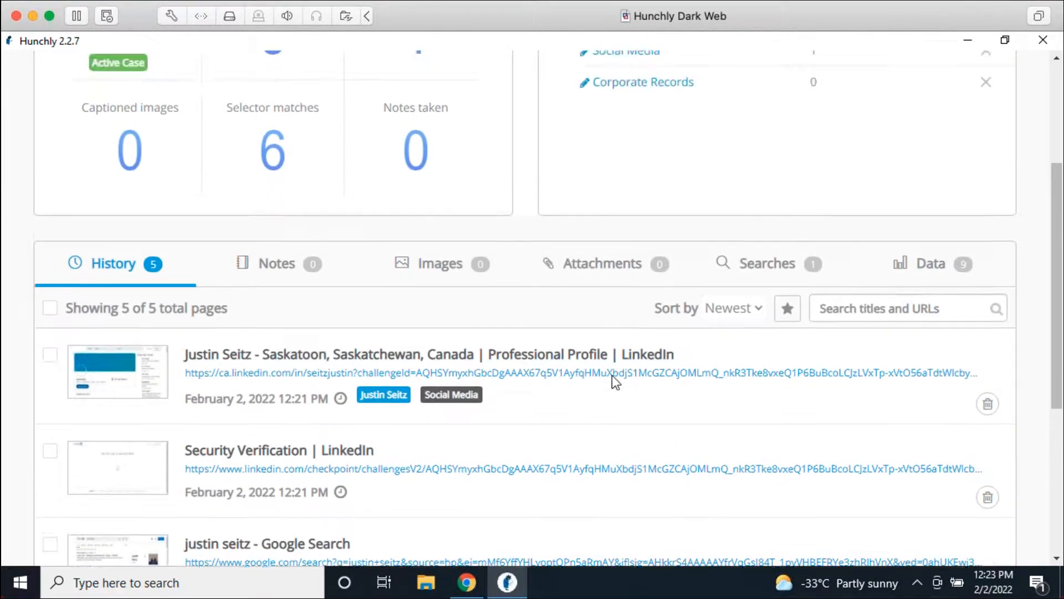
click(630, 257)
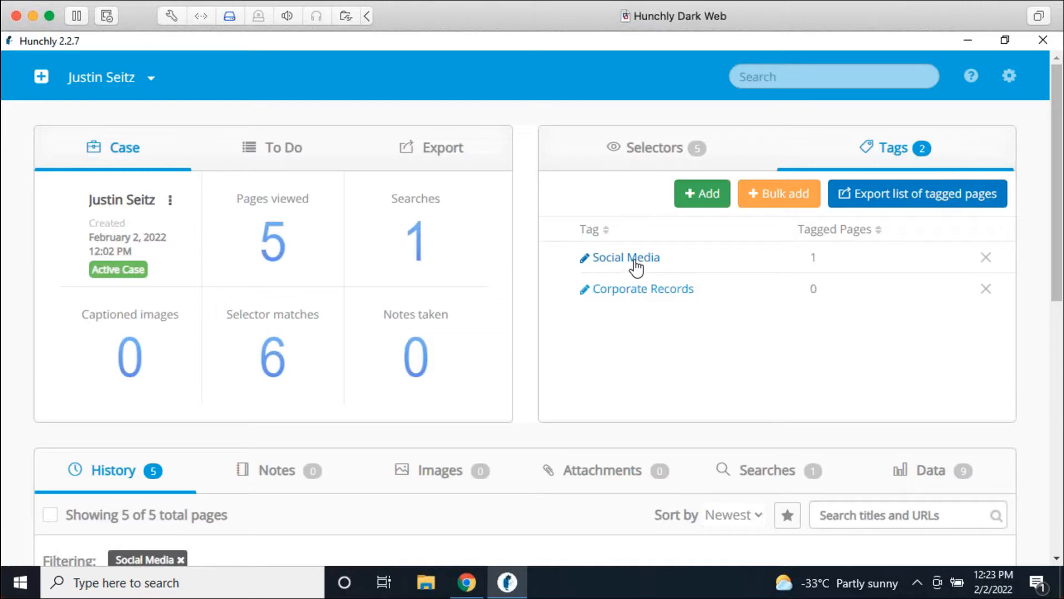
scroll(622, 359, down, 1)
scroll(621, 359, down, 3)
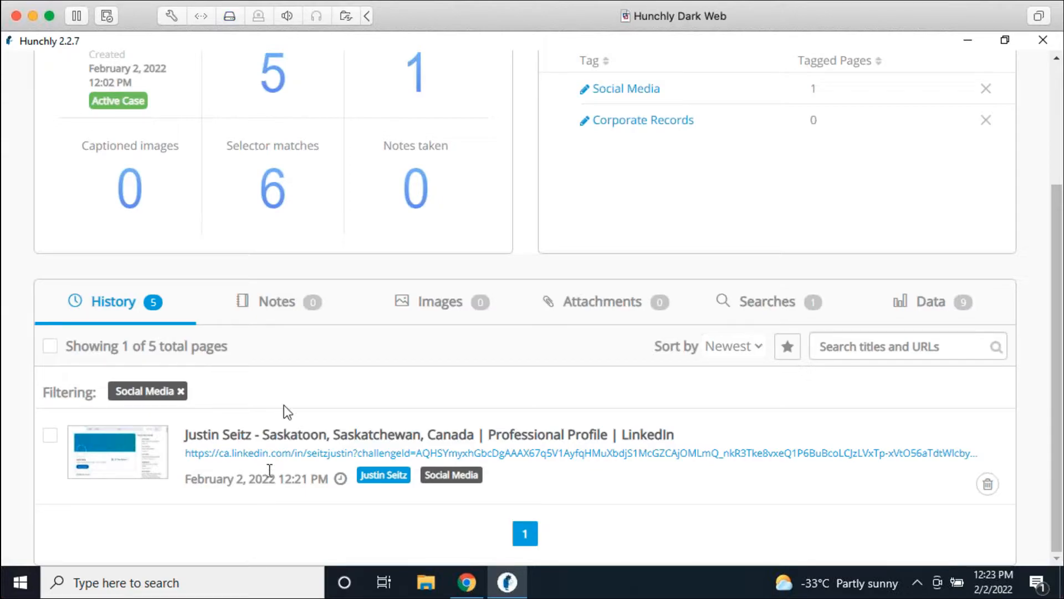
scroll(605, 477, up, 3)
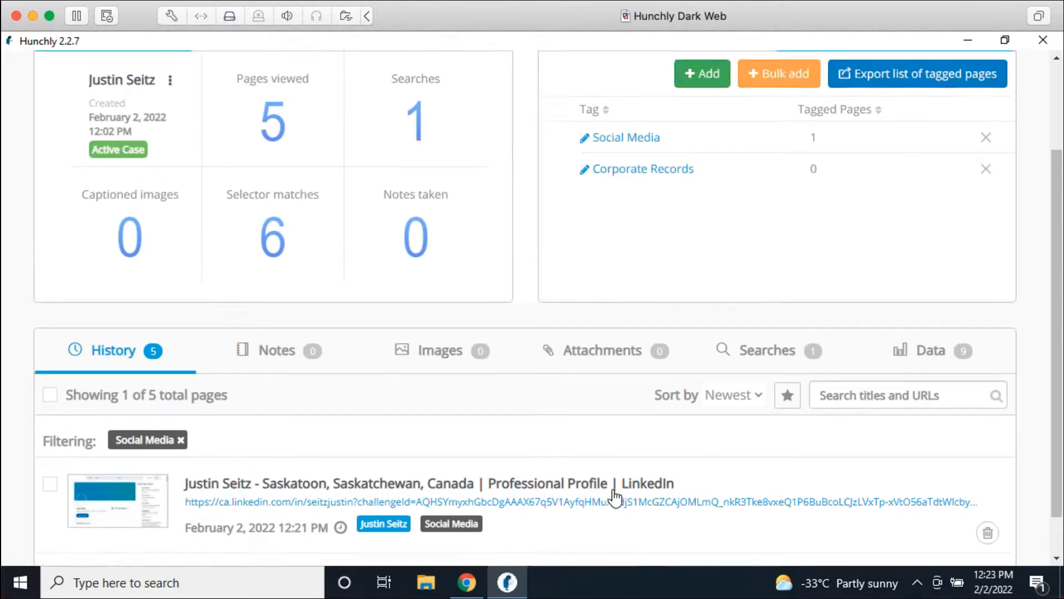
Step: Add the Justin Seitz selector filter, then remove both filters to list all 5 pages
click(639, 165)
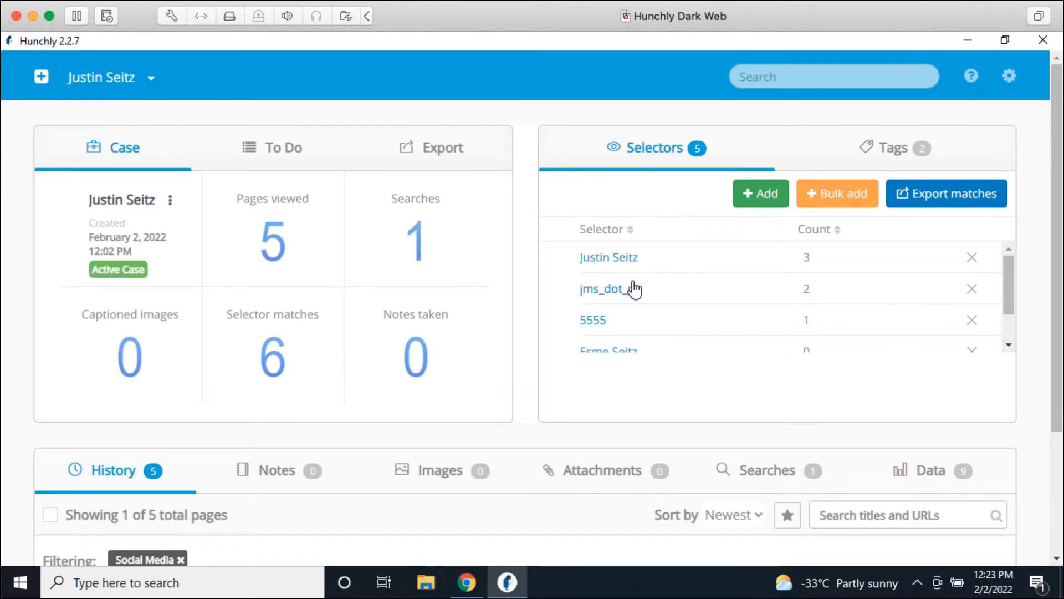
click(628, 265)
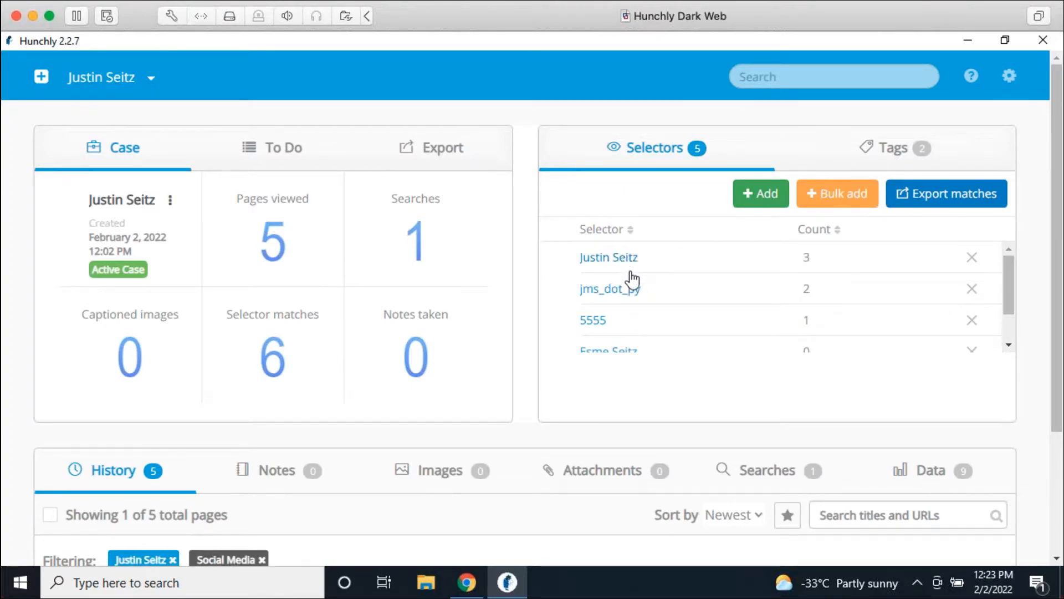
scroll(658, 285, down, 1)
scroll(550, 418, down, 3)
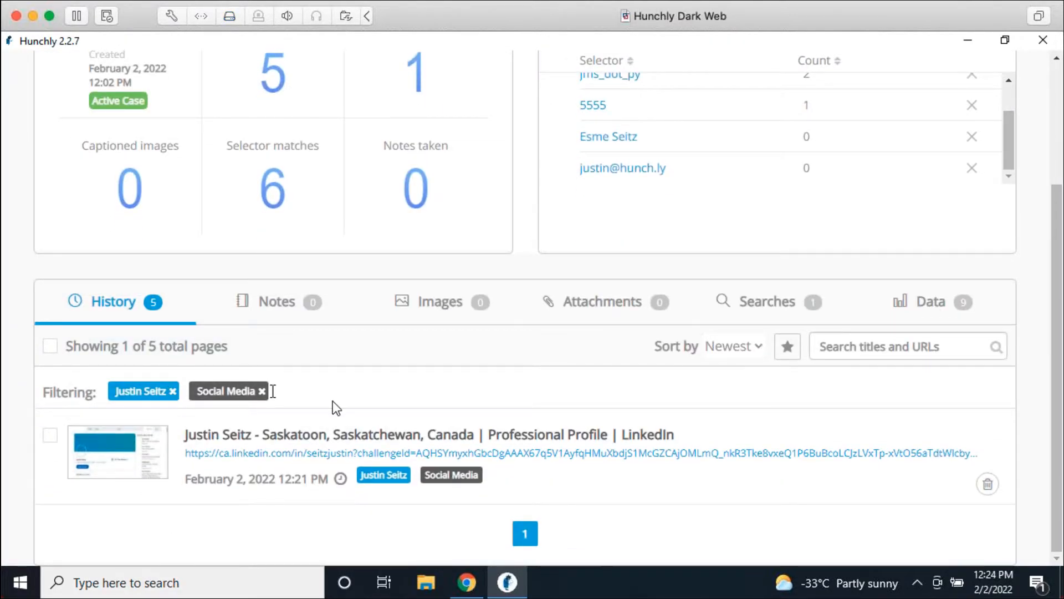
click(174, 391)
click(181, 391)
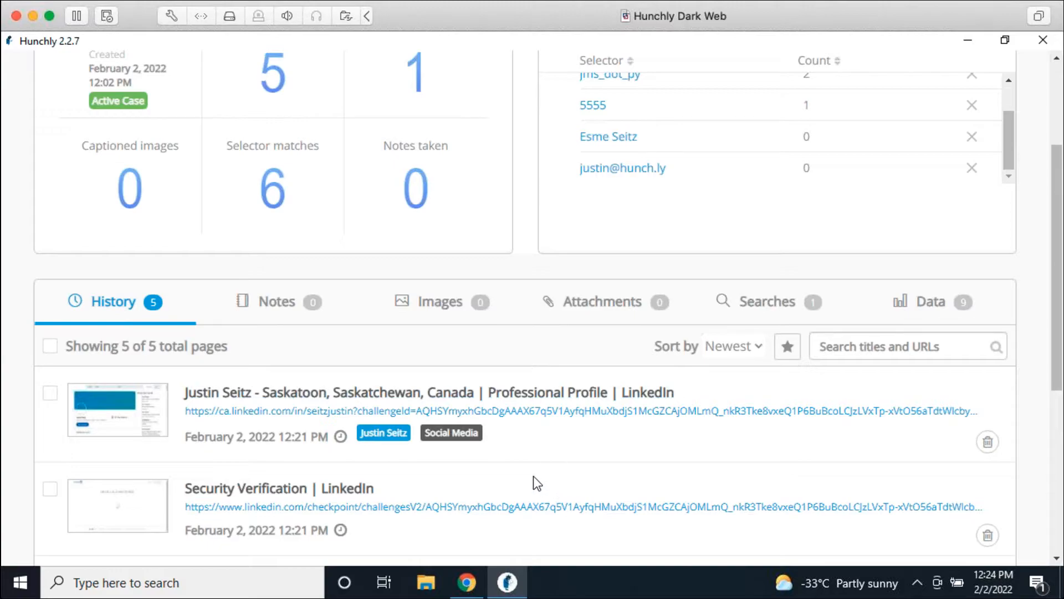
Step: Tag the captured Google Search page as Corporate Records in its page review
scroll(575, 470, down, 3)
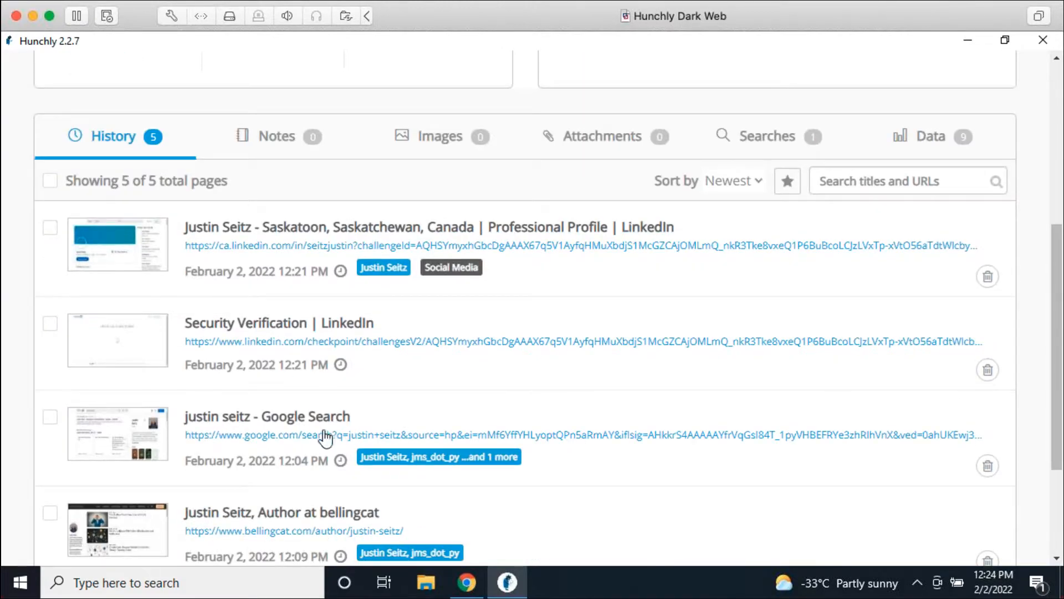
click(326, 426)
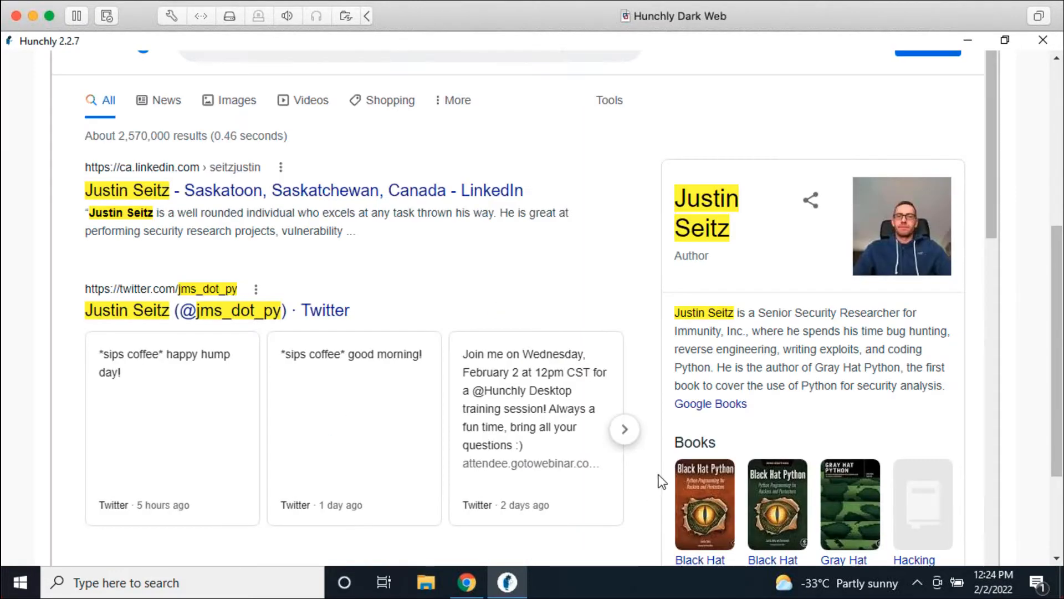
scroll(1019, 261, up, 6)
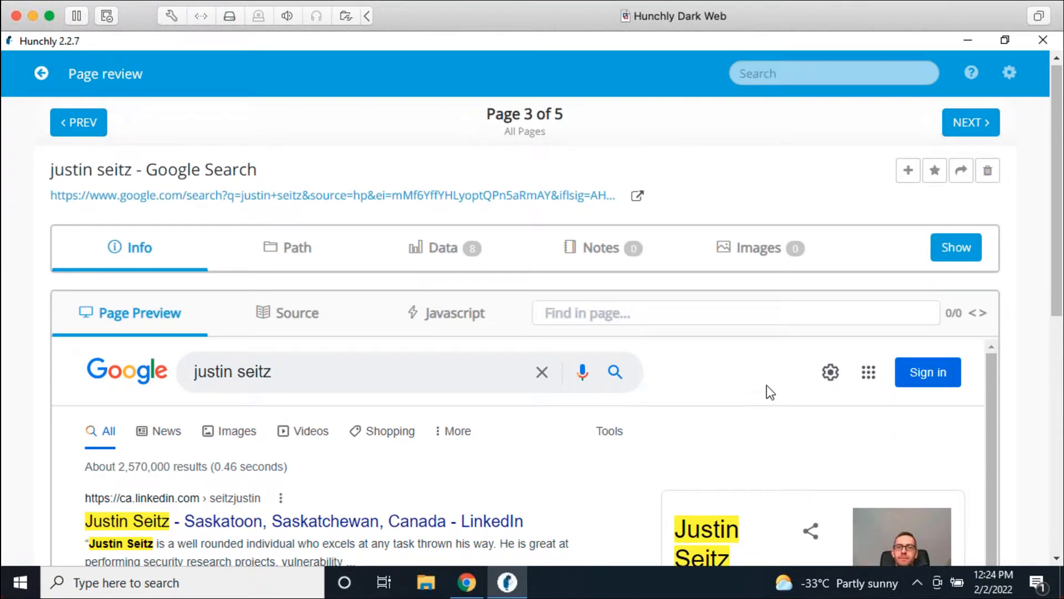
click(950, 250)
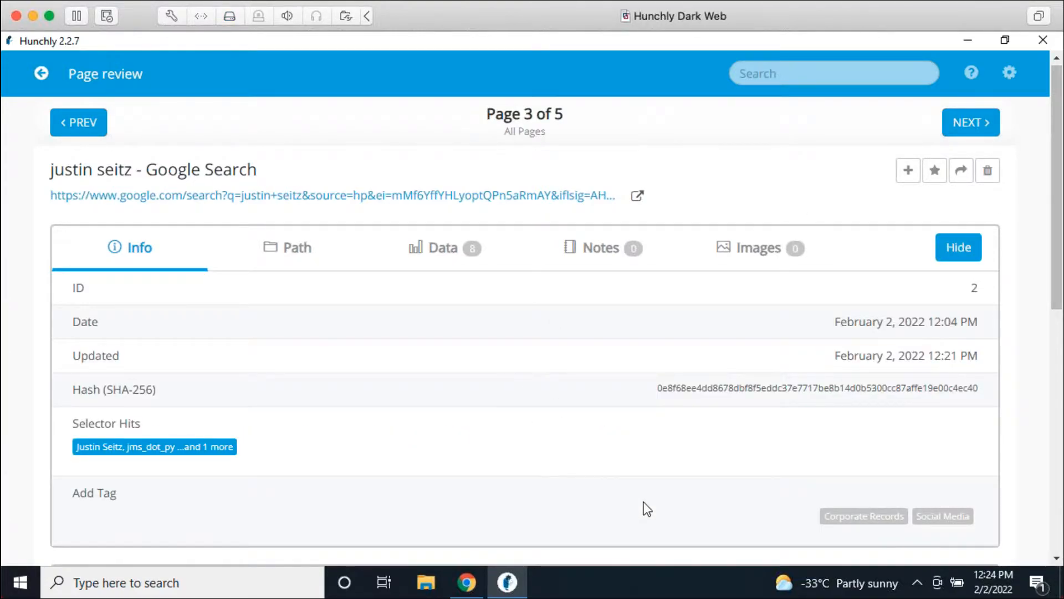
click(842, 520)
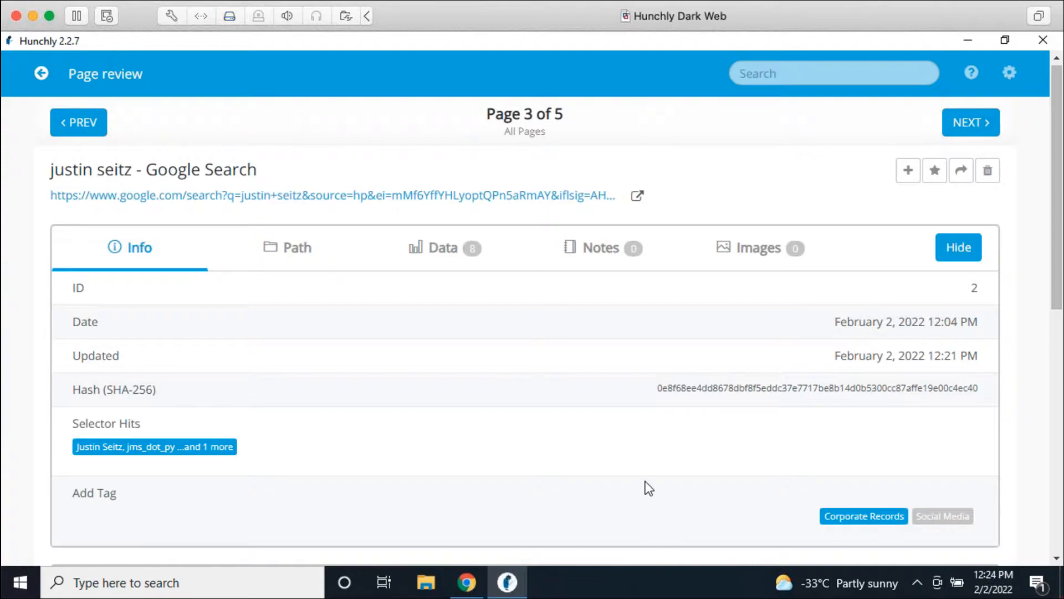
click(956, 247)
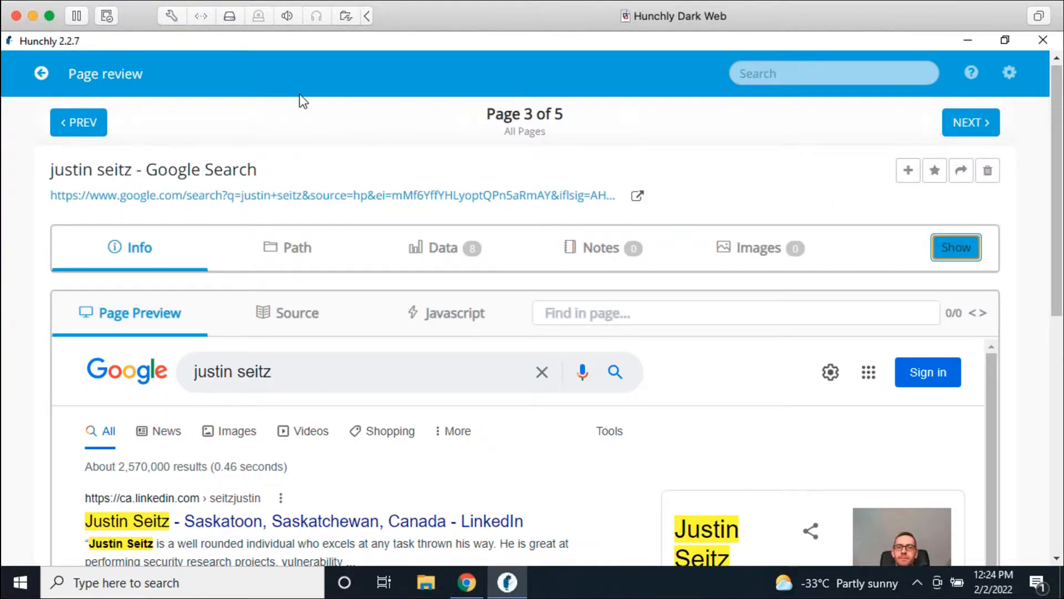
Step: Return to the case dashboard, check the tag counts, and switch back to the LinkedIn profile in Chrome
click(41, 73)
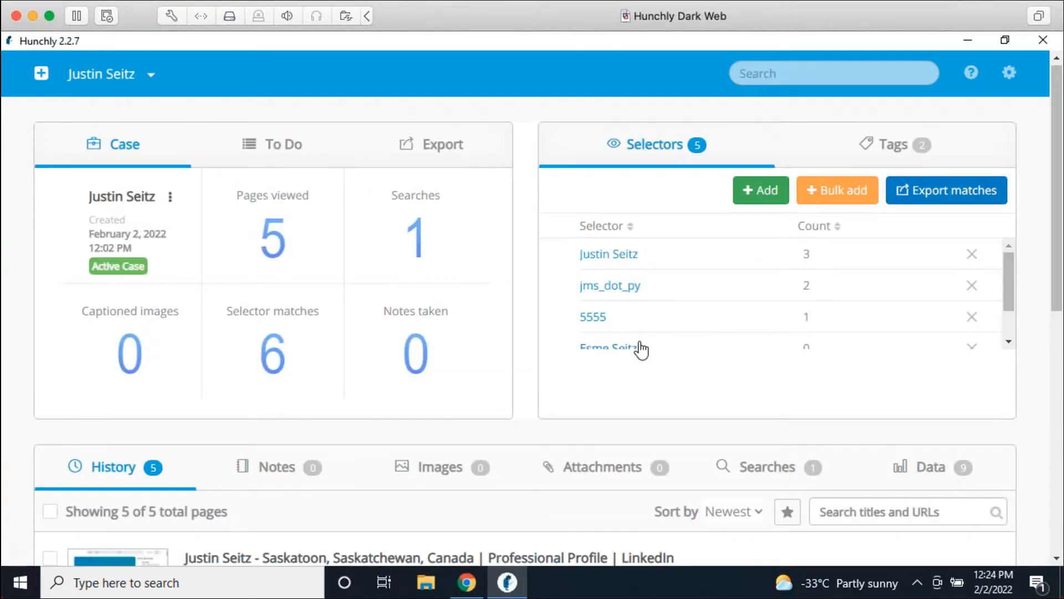
click(880, 155)
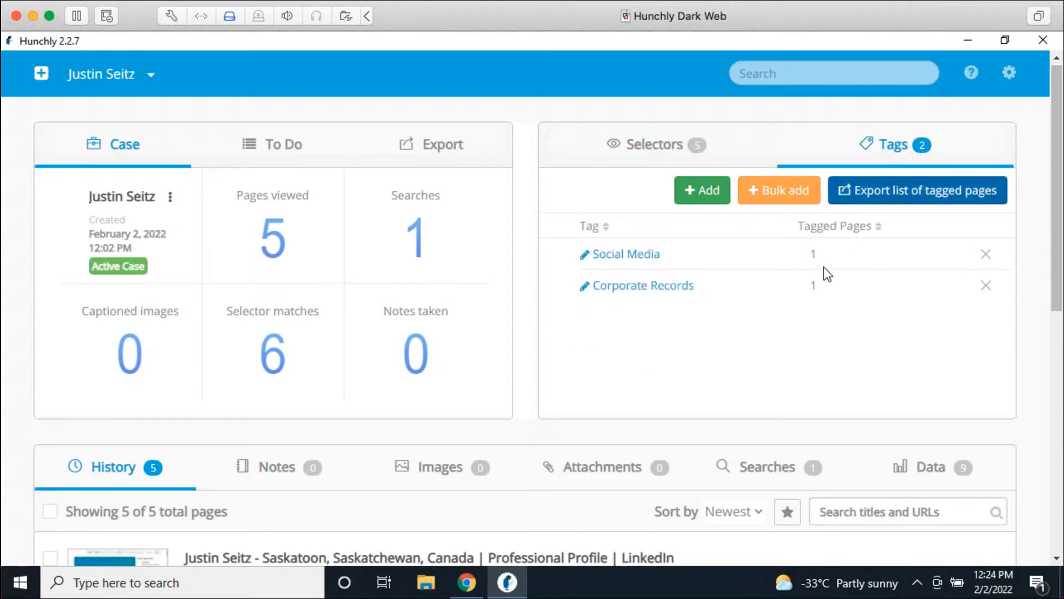
click(467, 581)
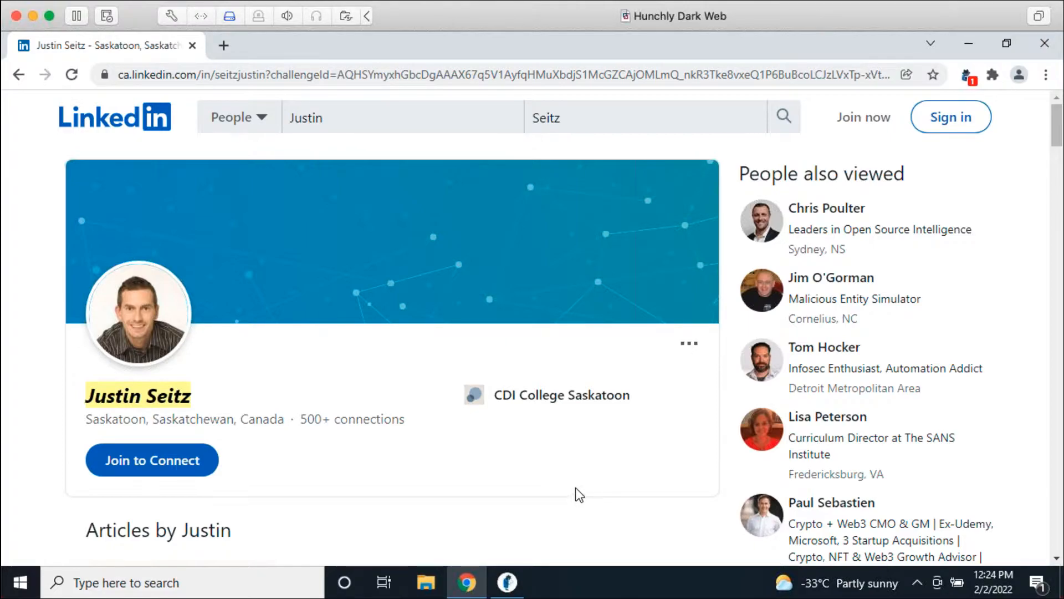
Step: Dismiss the Hunchly panel overlay and filter the case history to important pages, then back to all five
click(968, 74)
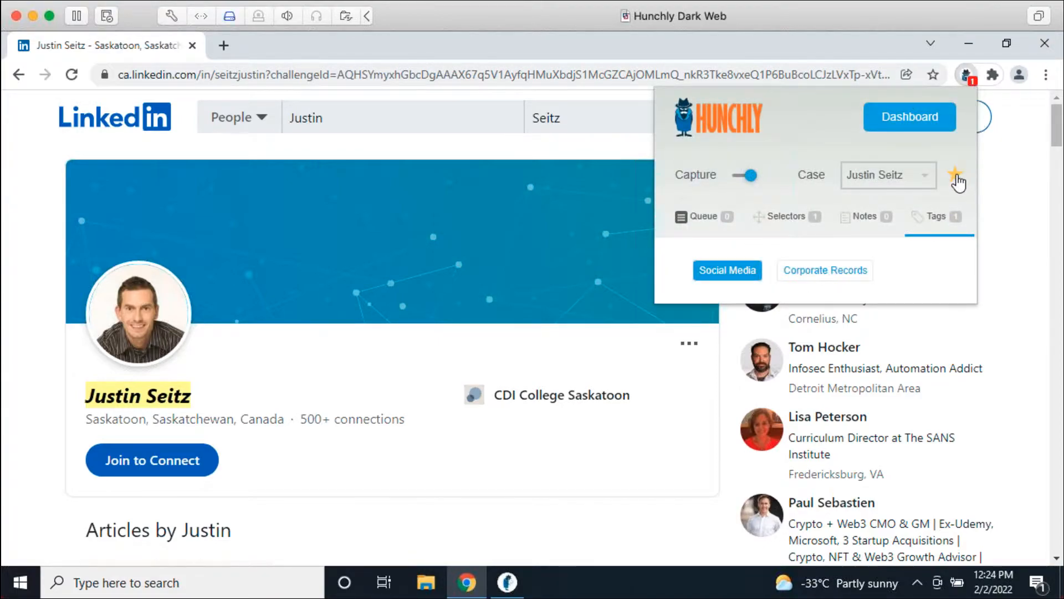
click(638, 373)
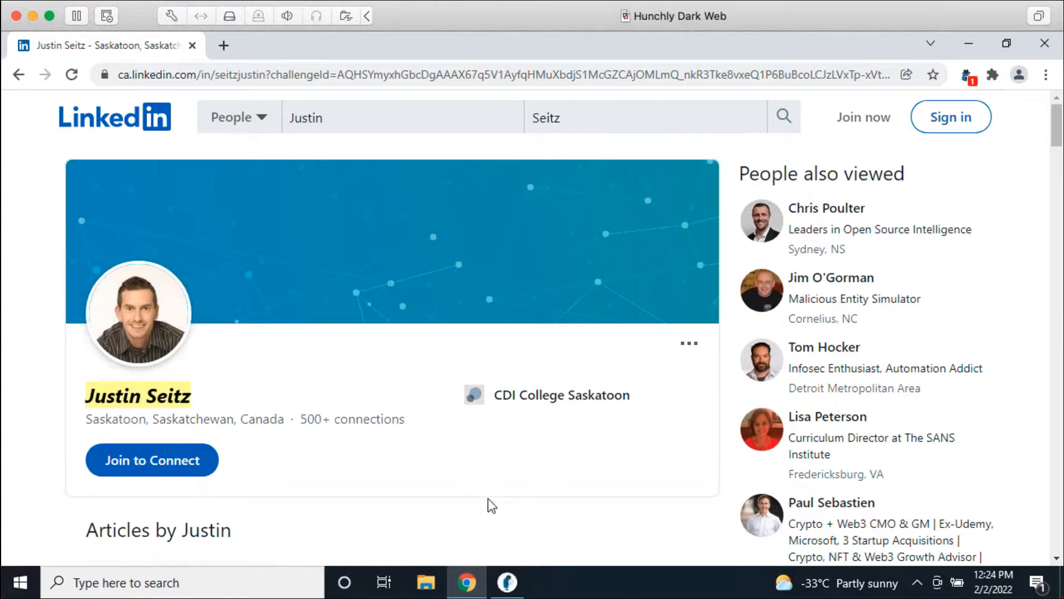
click(511, 580)
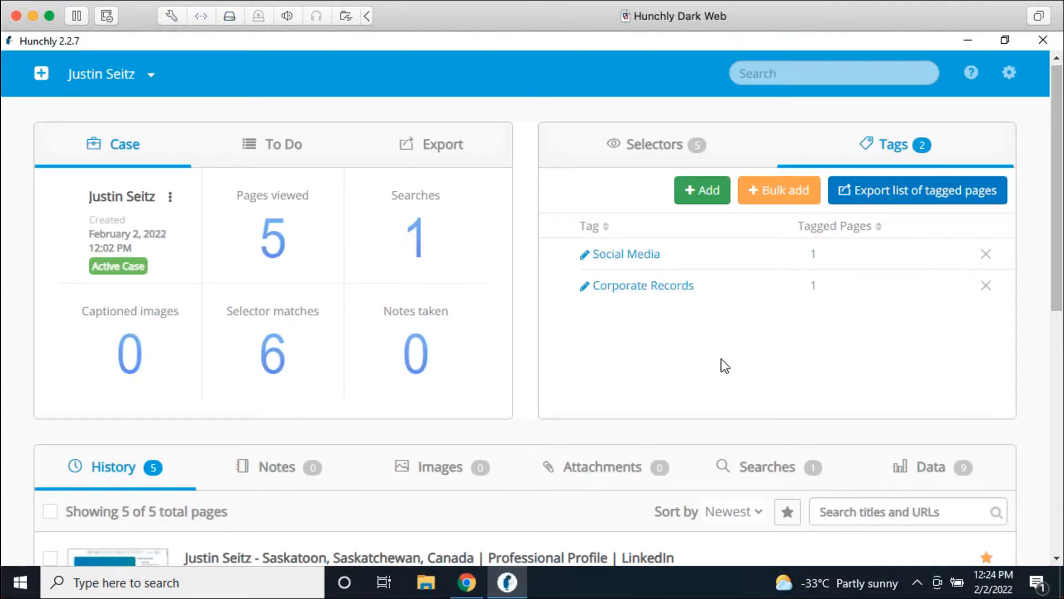
scroll(722, 358, down, 2)
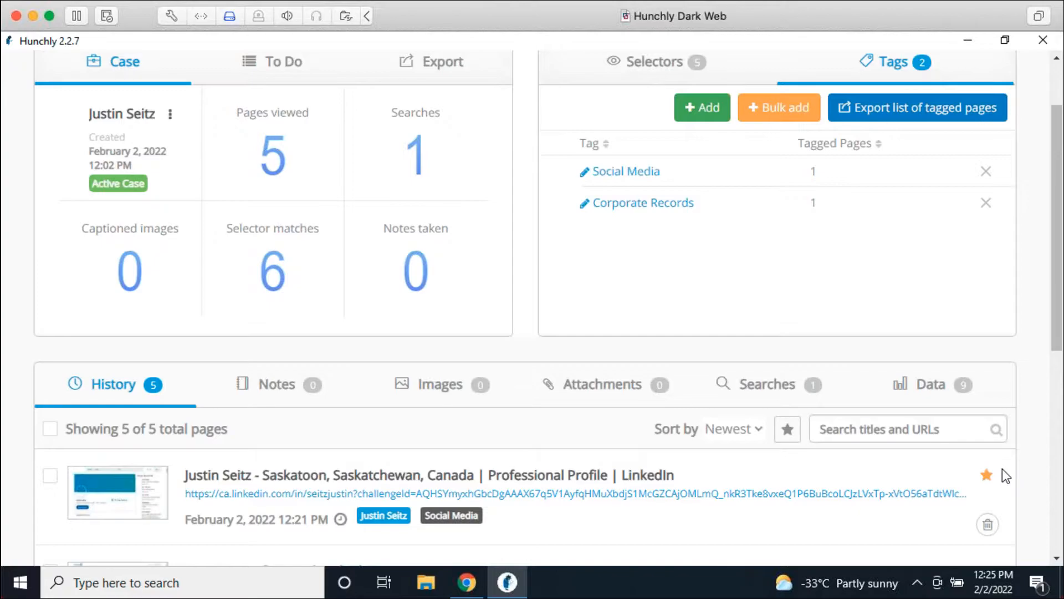
scroll(975, 454, down, 4)
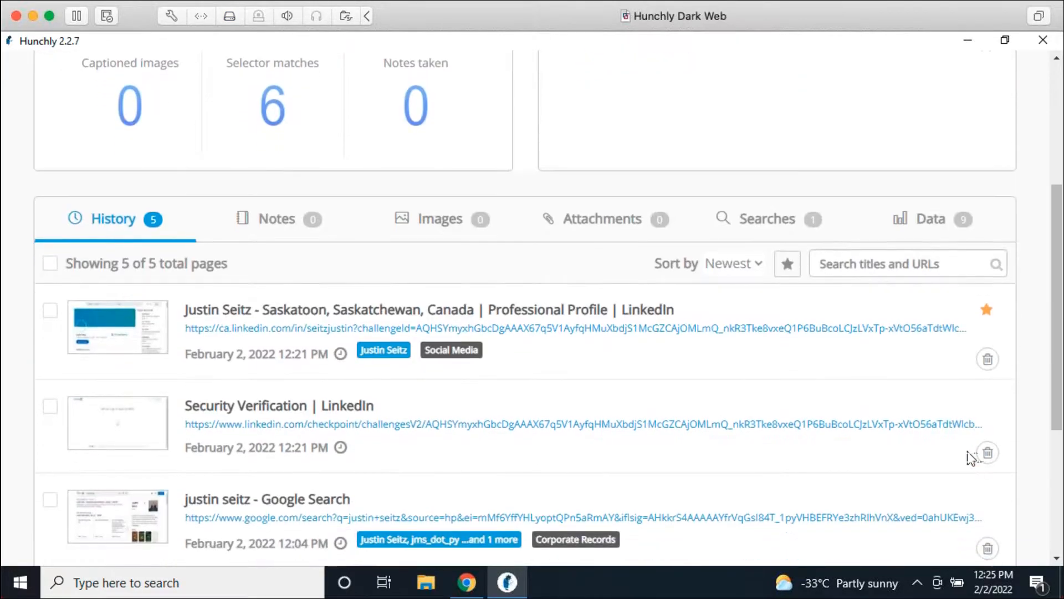
click(787, 265)
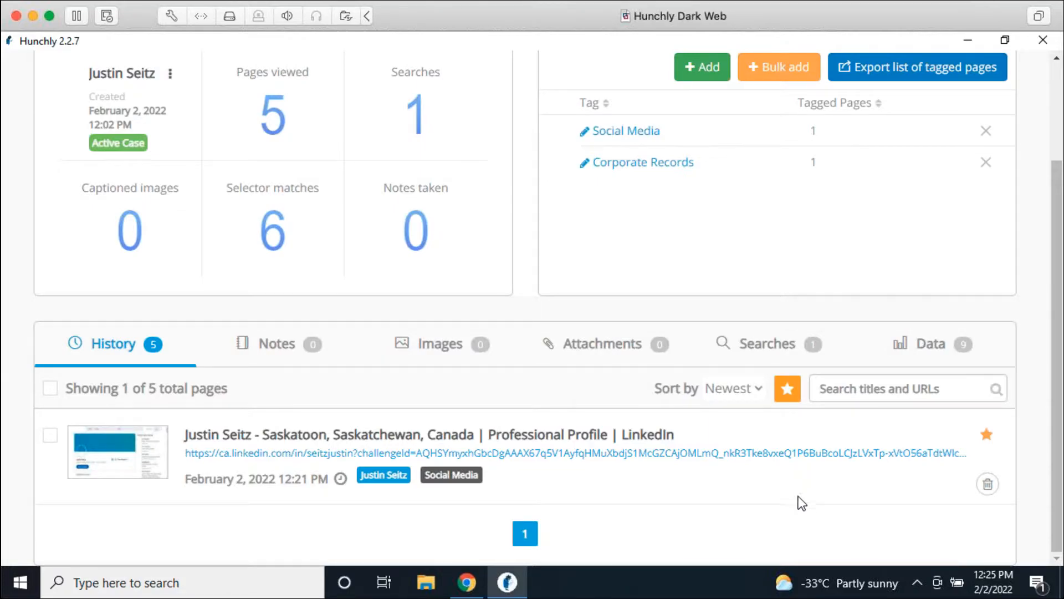
click(795, 391)
Step: Open the starred LinkedIn profile capture in page review as page 1 of 5
scroll(995, 435, down, 3)
scroll(1036, 372, up, 2)
scroll(1035, 371, up, 3)
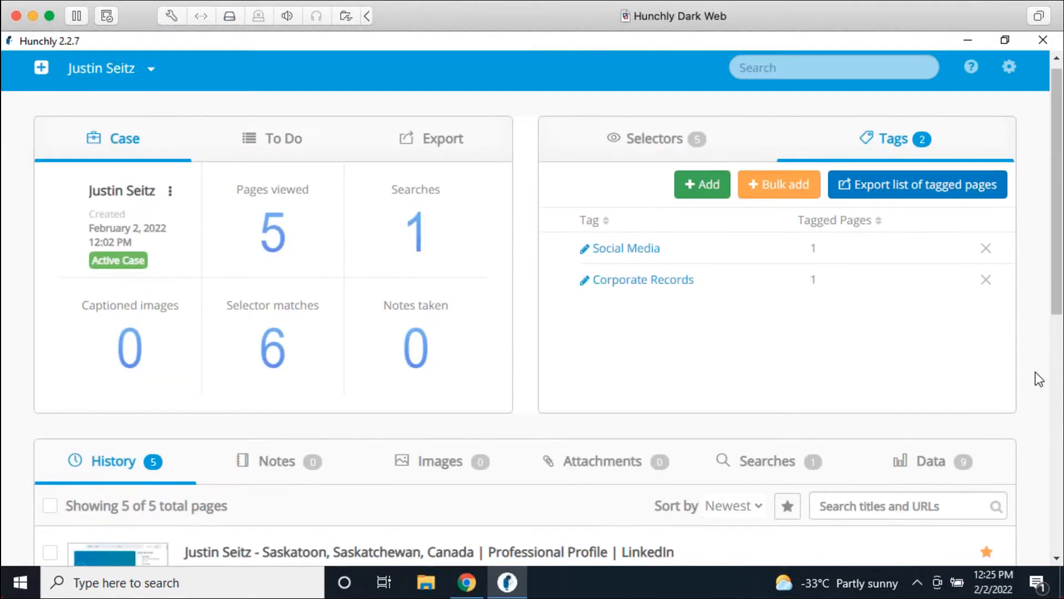
scroll(1036, 371, down, 1)
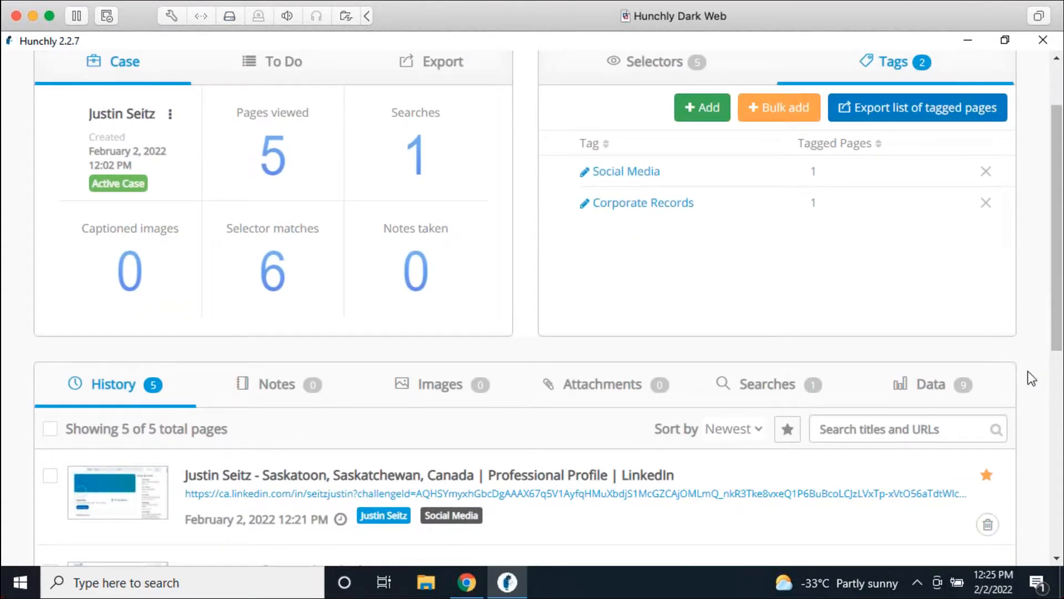
click(629, 476)
scroll(810, 127, up, 2)
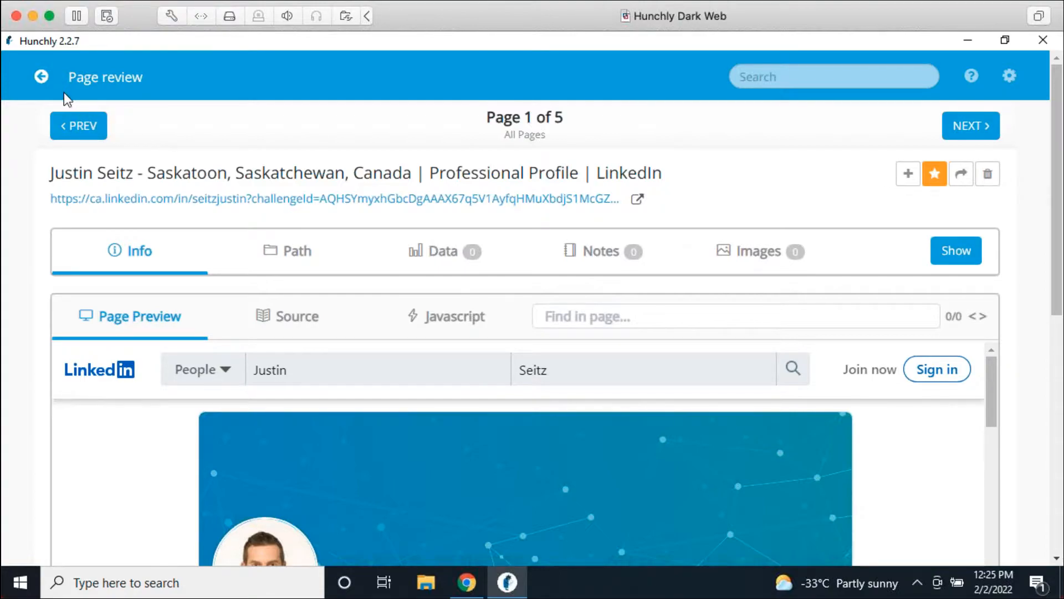
Step: Leave page review for the case dashboard showing Social Media and Corporate Records tags at 1 each
click(42, 77)
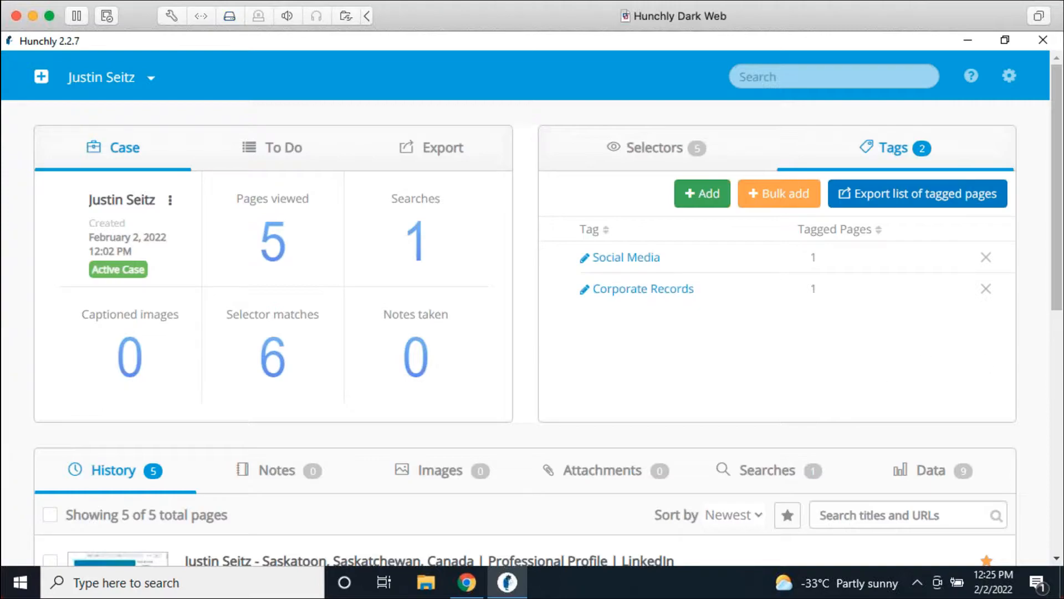
mouse_move(810, 589)
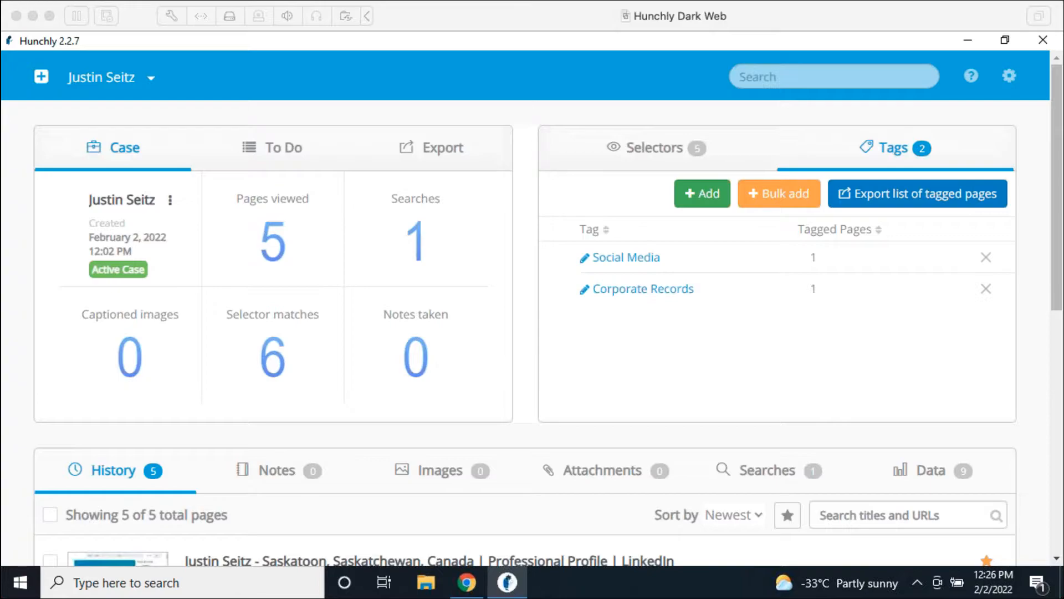
click(522, 397)
scroll(521, 398, down, 5)
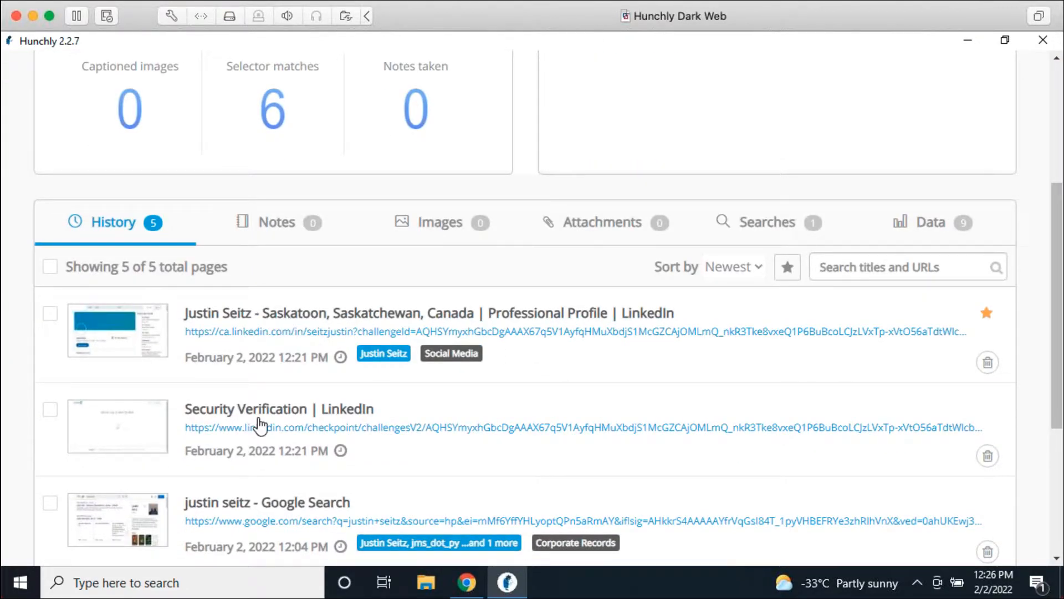
scroll(272, 388, down, 3)
click(240, 432)
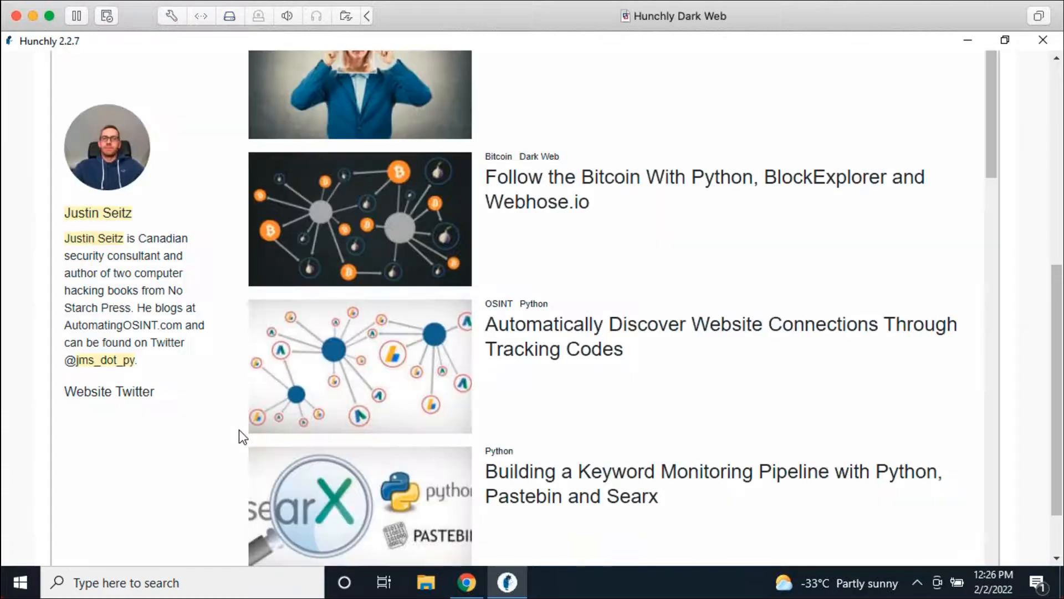
scroll(1003, 224, up, 7)
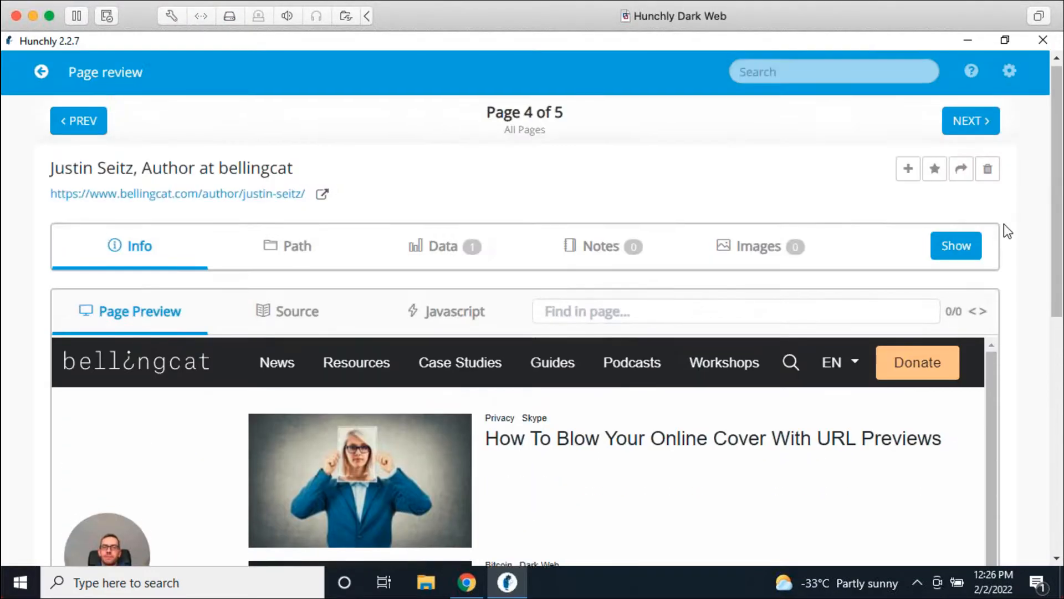
click(949, 252)
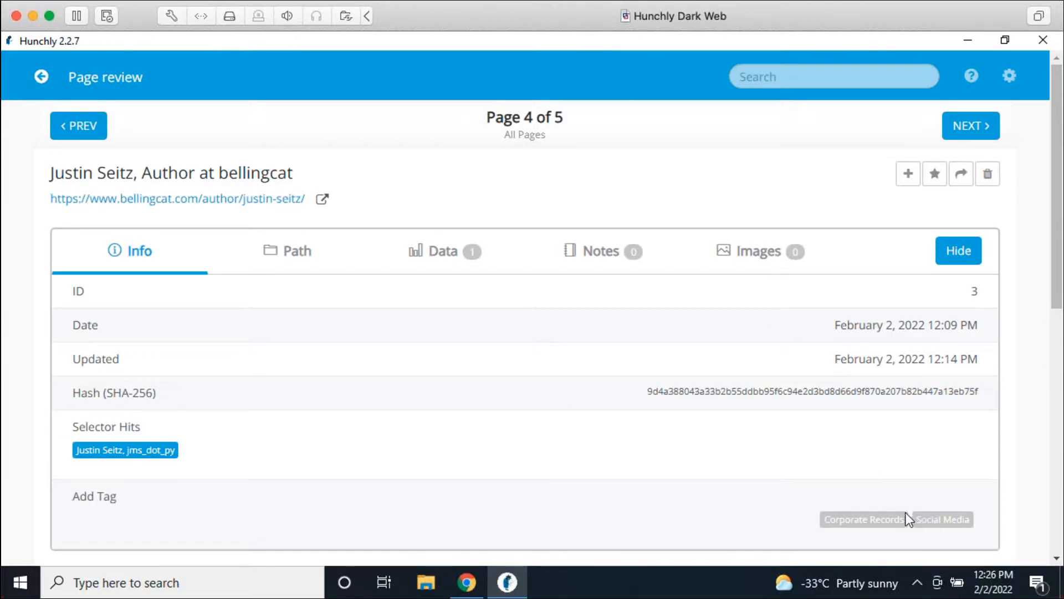
click(963, 249)
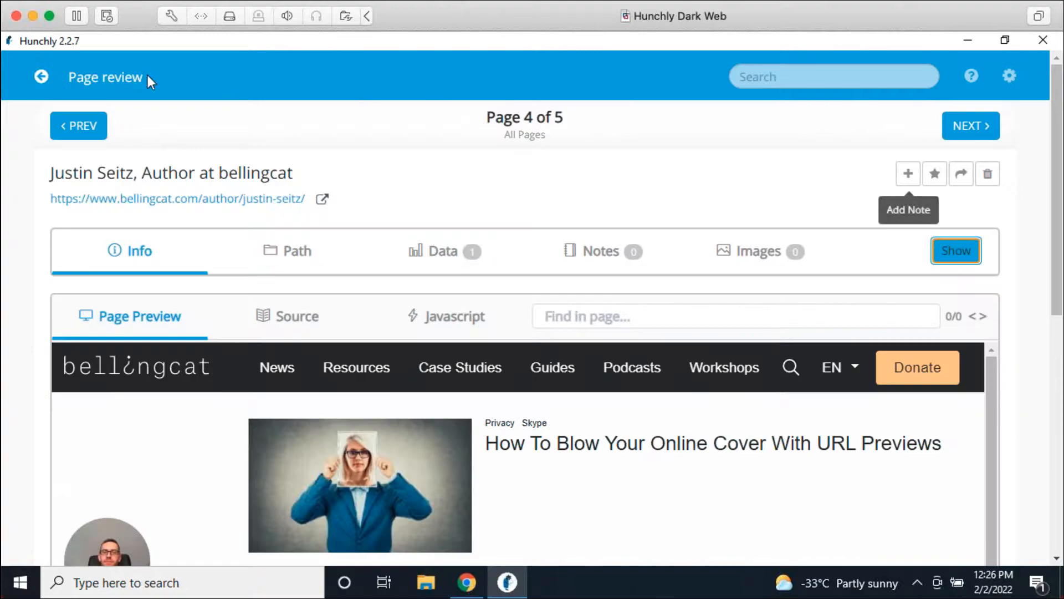
click(42, 78)
scroll(584, 334, down, 5)
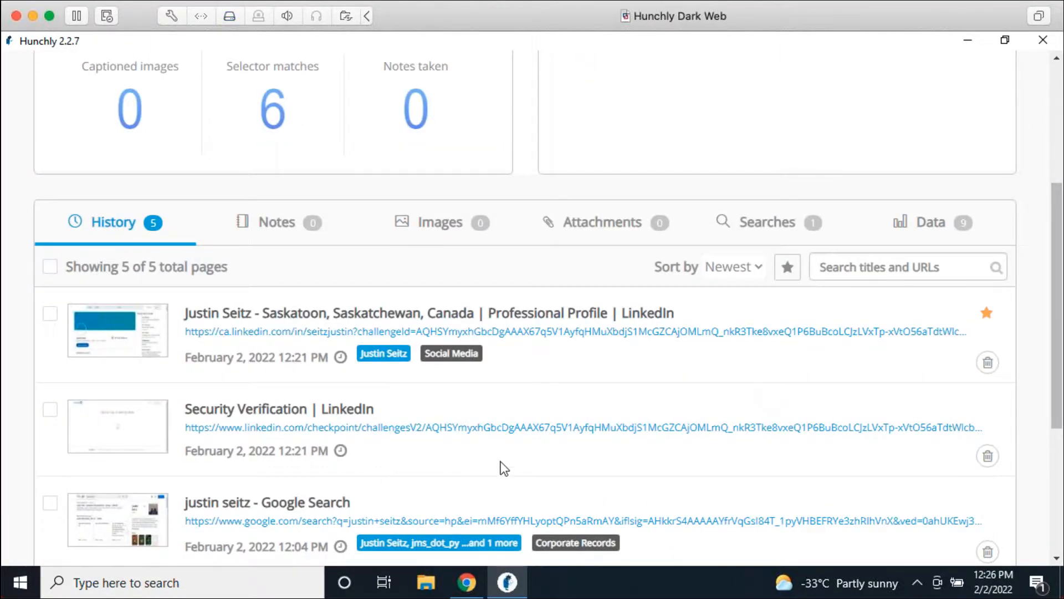
scroll(500, 463, down, 5)
click(242, 447)
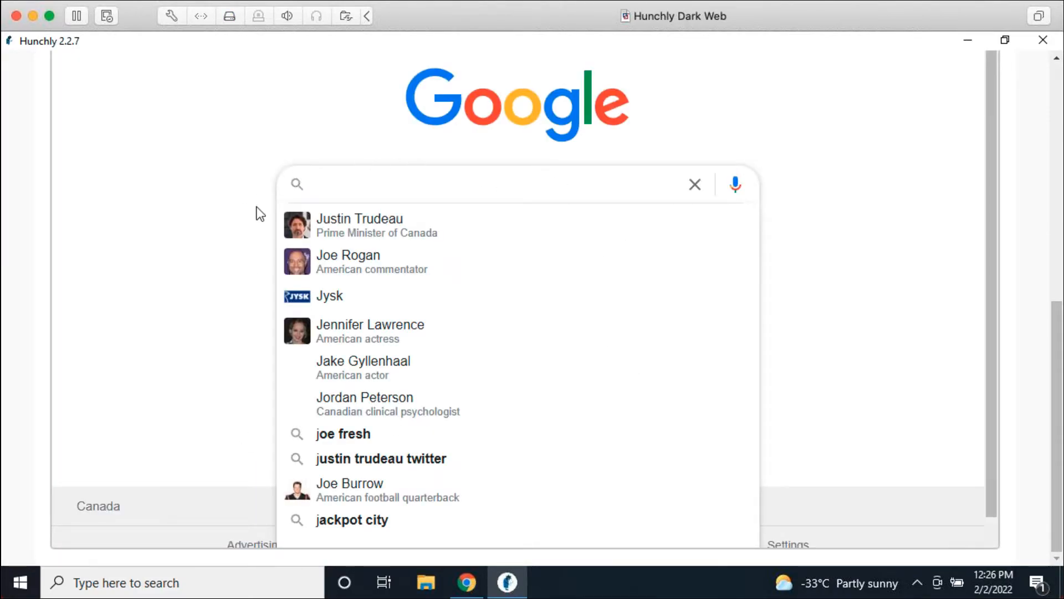
scroll(1008, 227, up, 8)
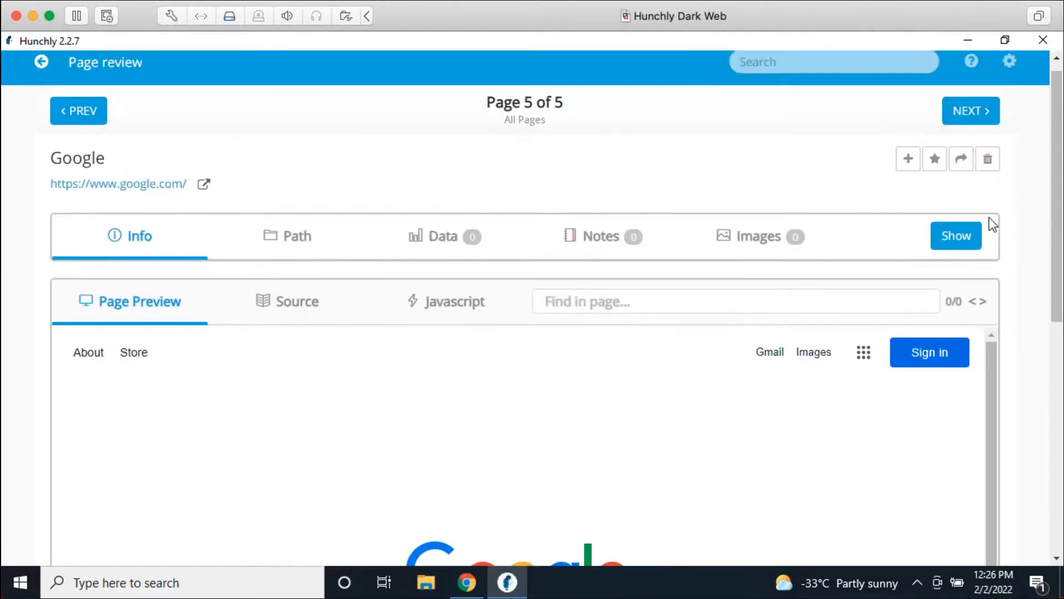
click(42, 76)
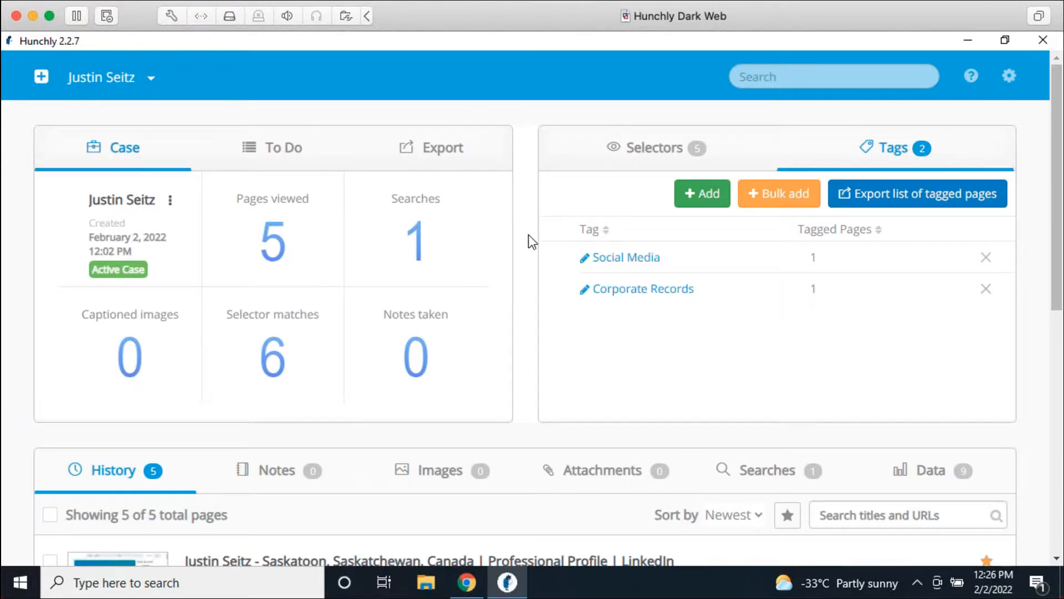
Step: In Chrome, replace the LinkedIn address with the suggested instagram.com profile and load it
click(467, 582)
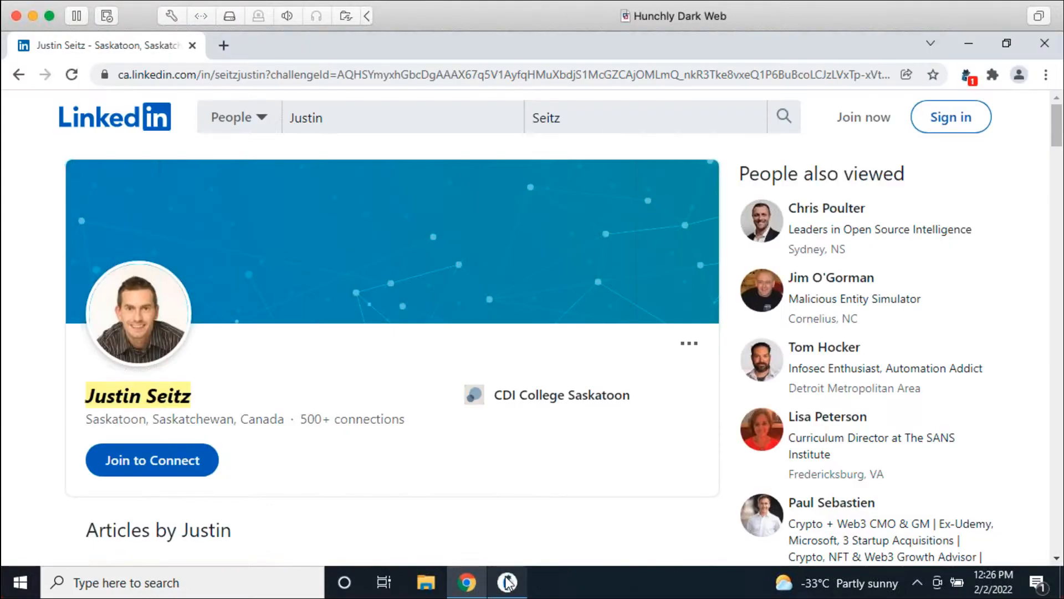
click(340, 74)
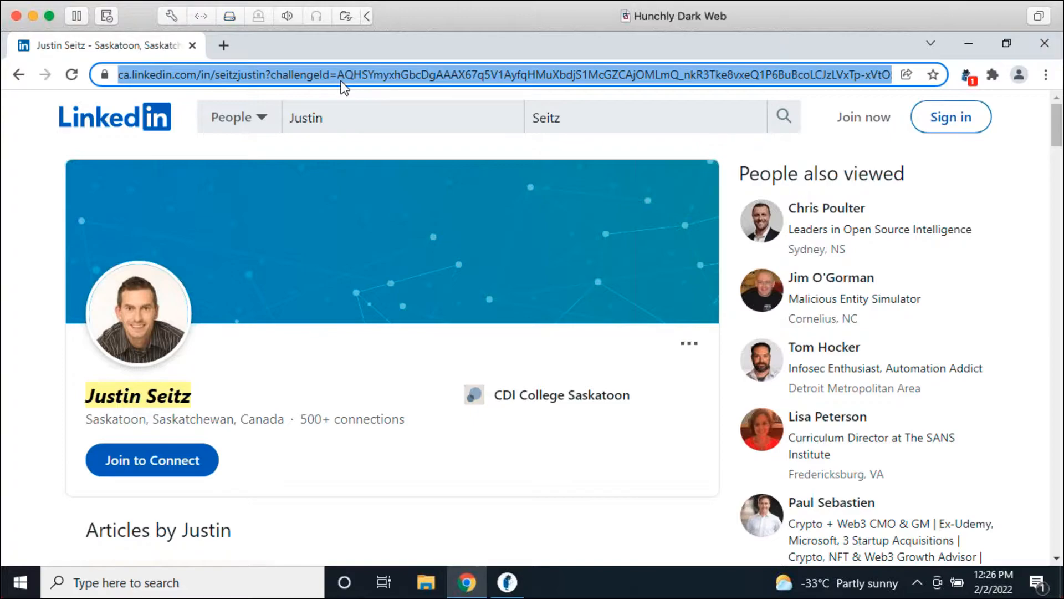
text(instagram.com/ambermac)
key(Return)
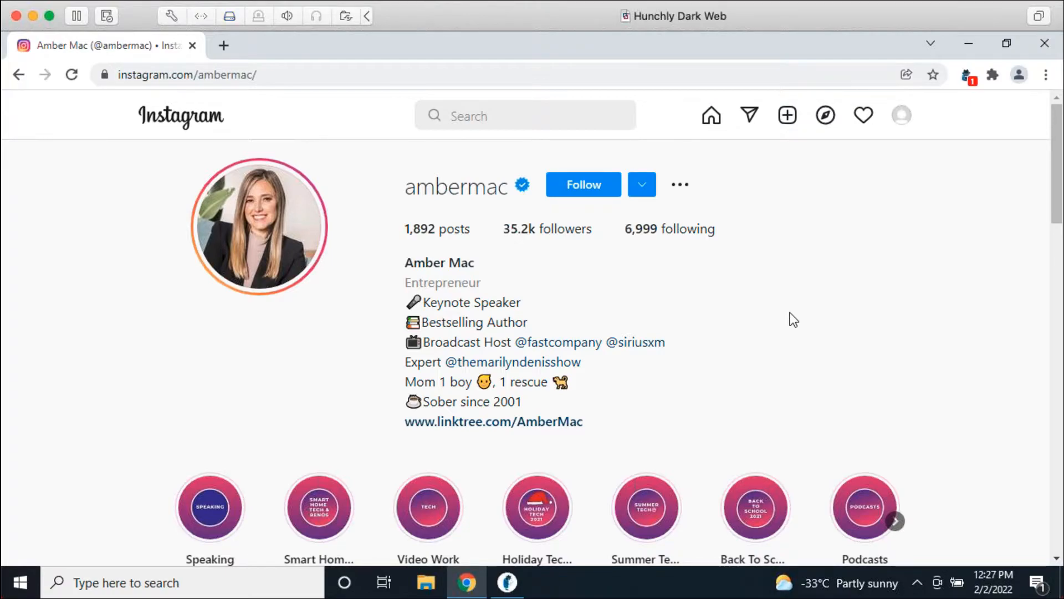
Step: Browse far down the Instagram profile's post grid, then bring the Hunchly case dashboard forward
scroll(704, 275, down, 7)
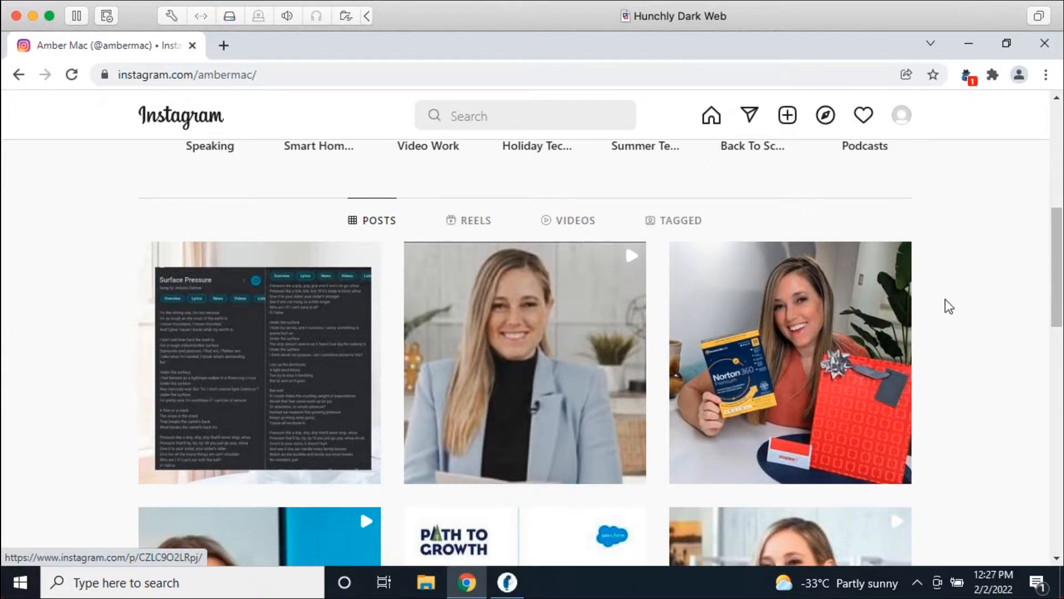
scroll(945, 285, down, 12)
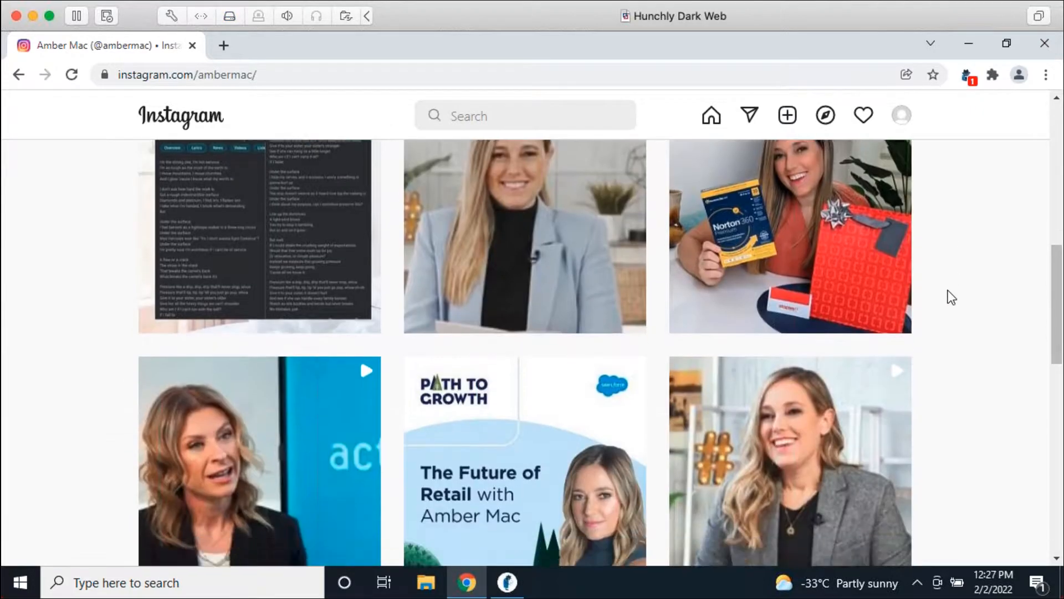
scroll(950, 317, down, 10)
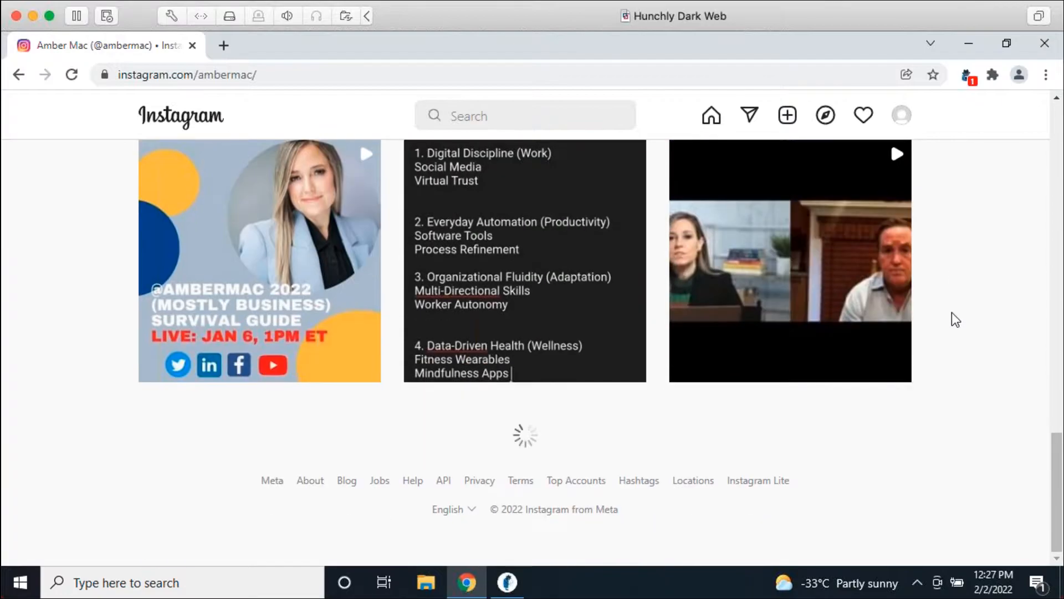
scroll(956, 322, down, 8)
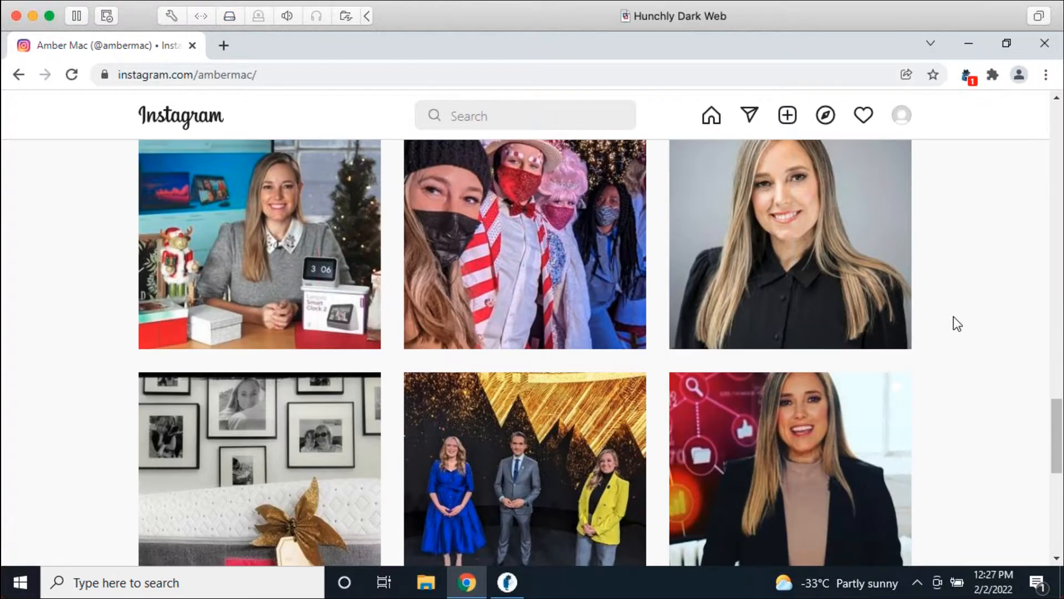
scroll(987, 357, down, 15)
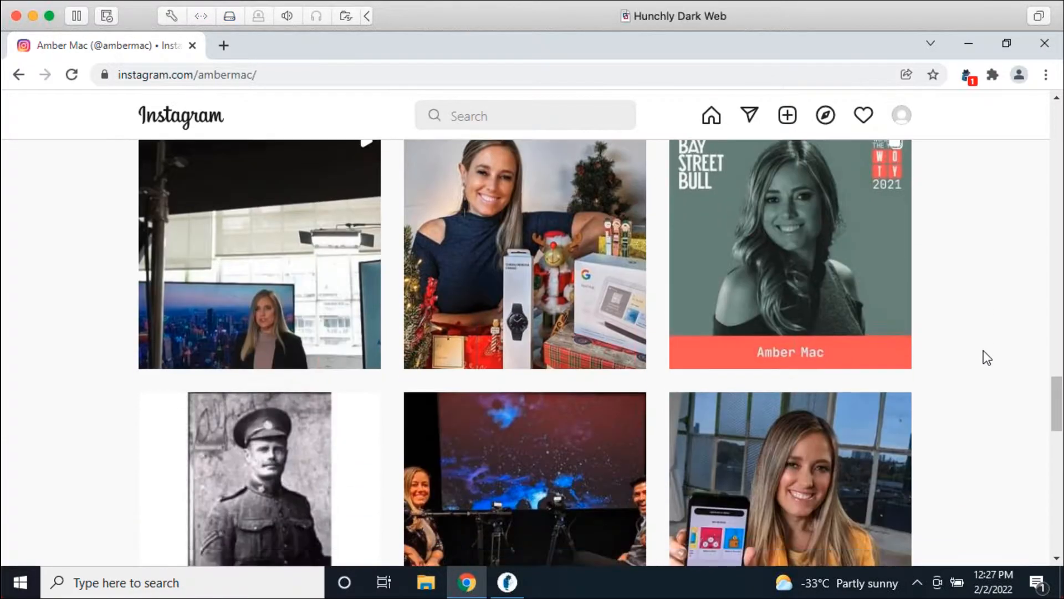
scroll(984, 341, down, 8)
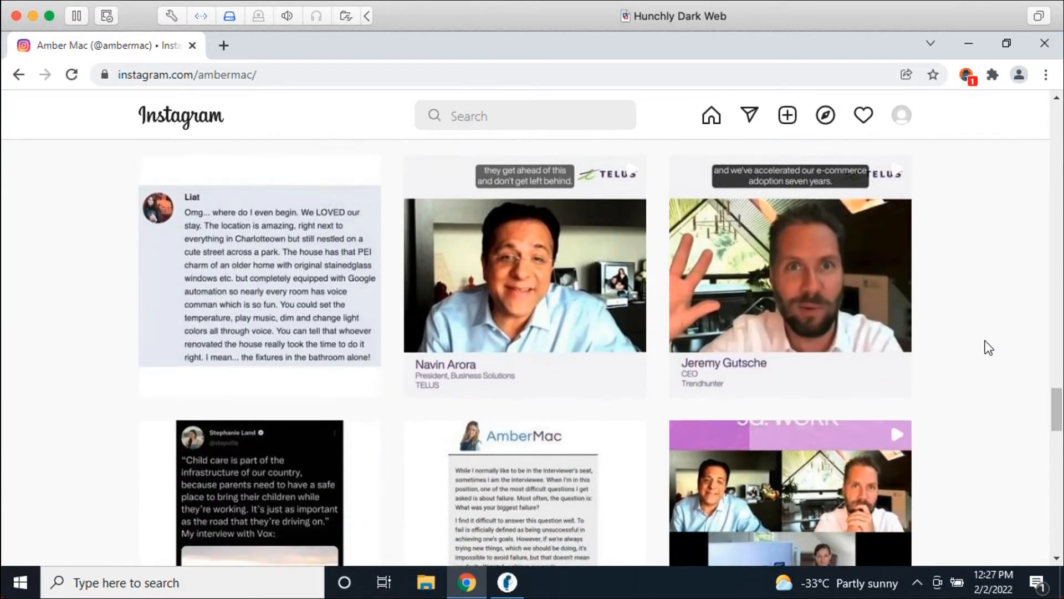
scroll(985, 346, down, 15)
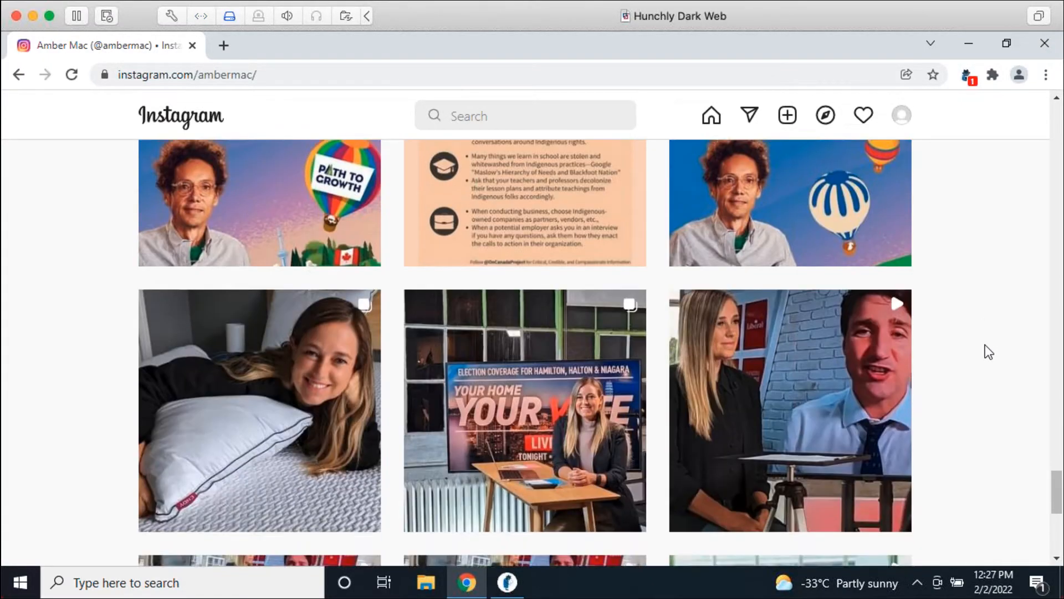
scroll(987, 351, down, 5)
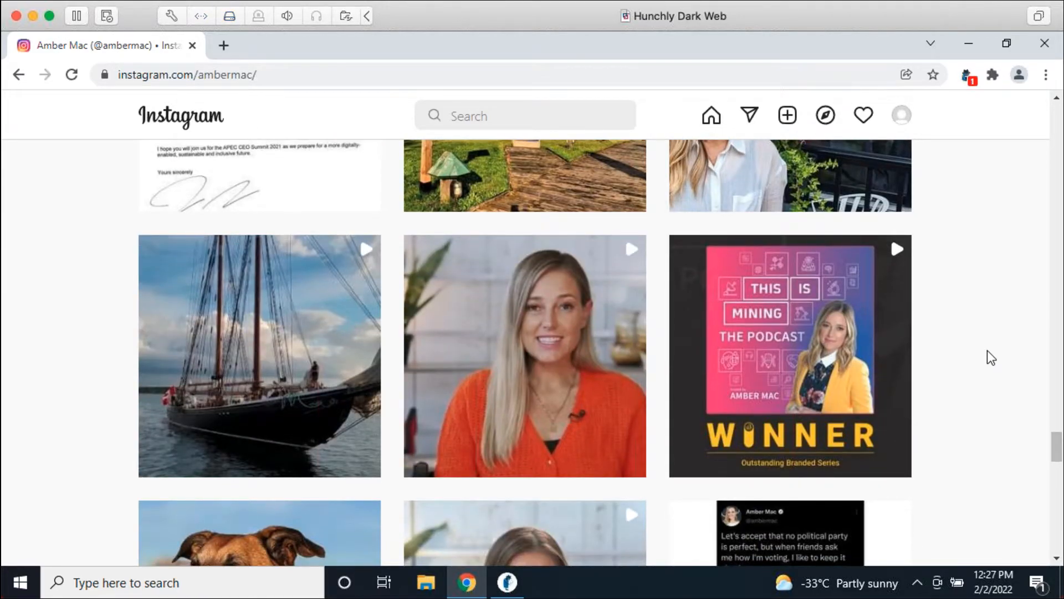
scroll(987, 363, down, 9)
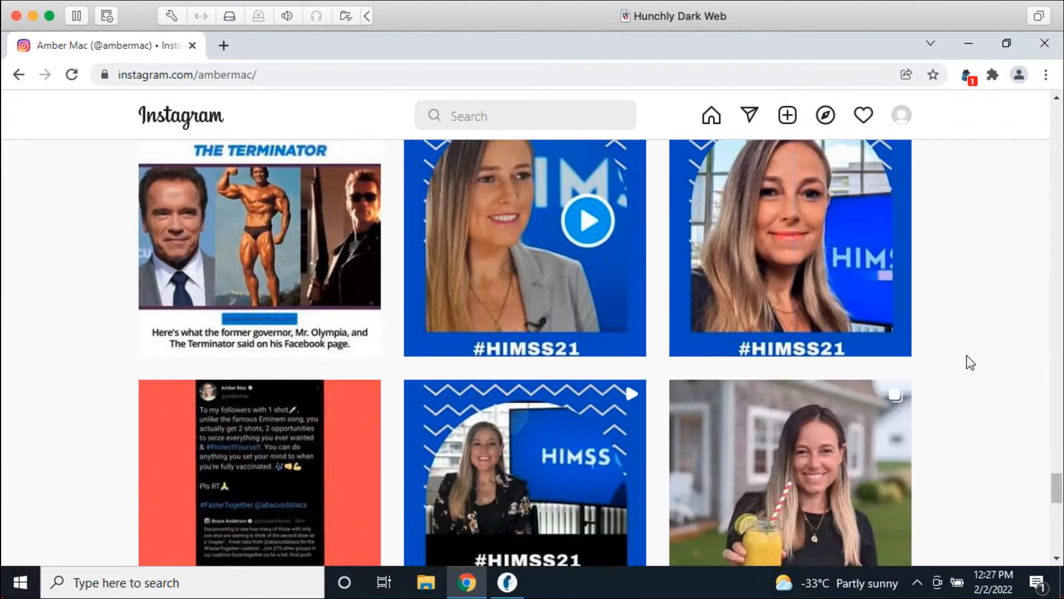
scroll(966, 355, down, 15)
scroll(972, 366, down, 12)
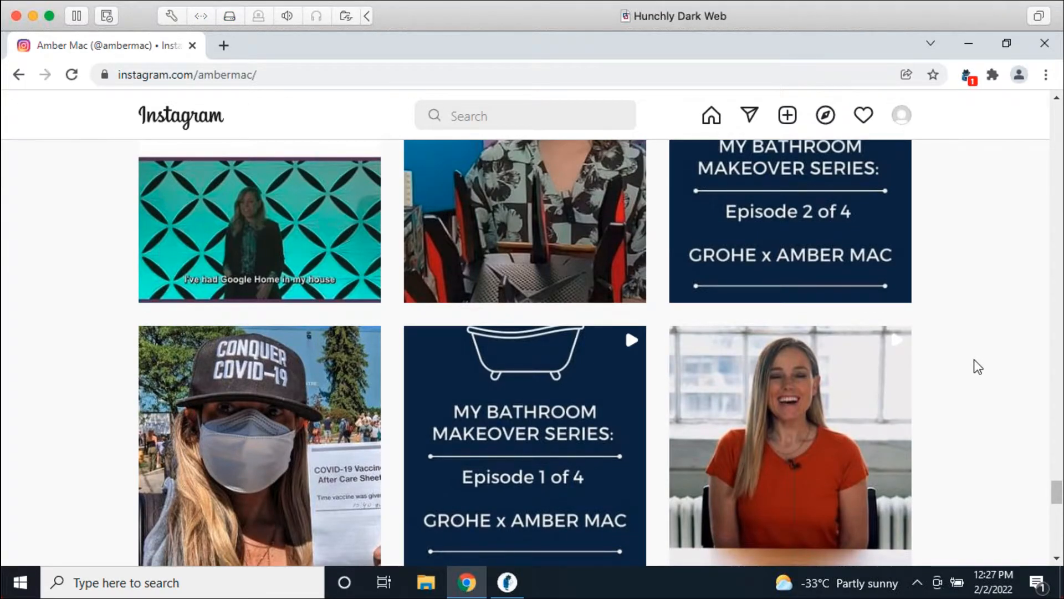
scroll(978, 366, down, 10)
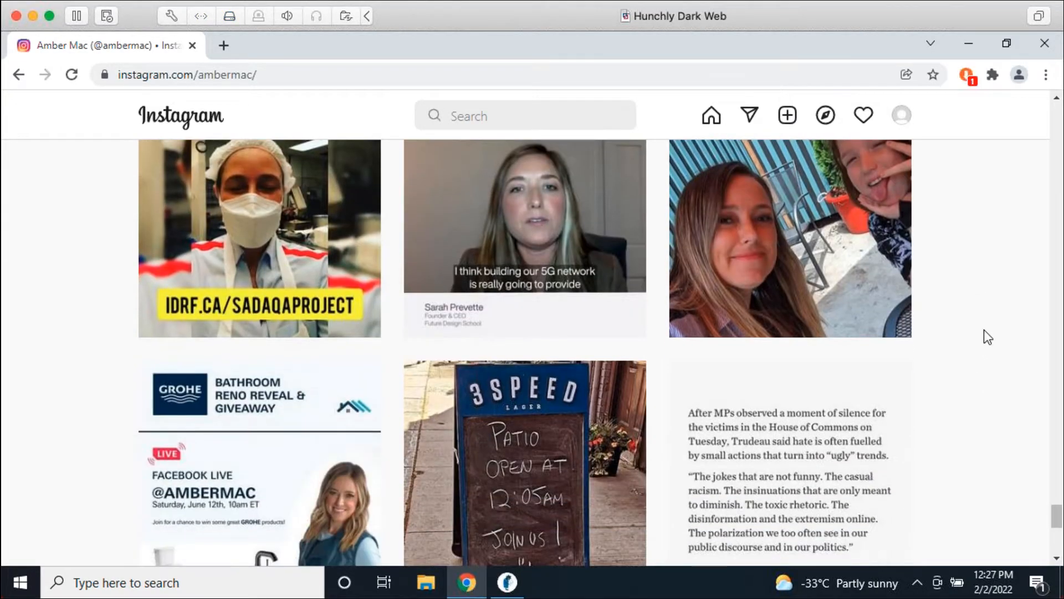
scroll(1000, 348, down, 12)
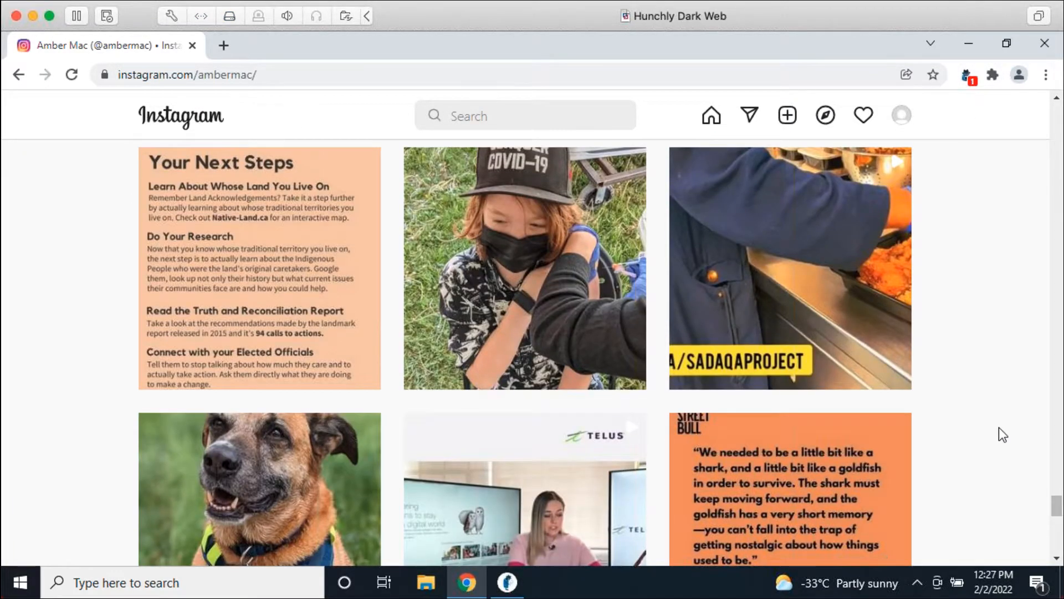
click(507, 582)
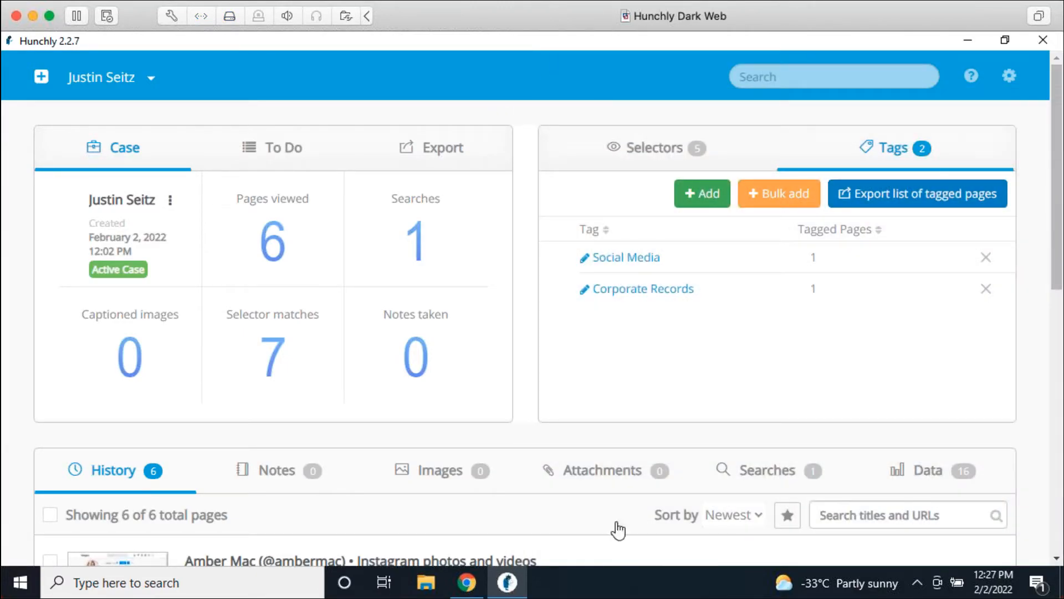
Step: Open the captured Instagram profile from the case history in Page Preview
scroll(520, 418, down, 5)
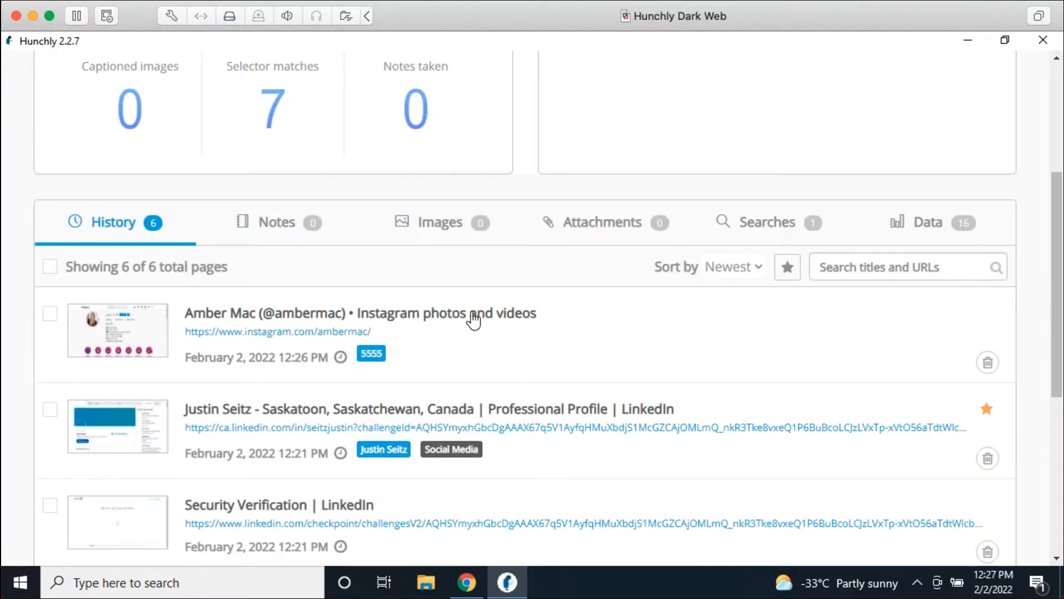
click(420, 316)
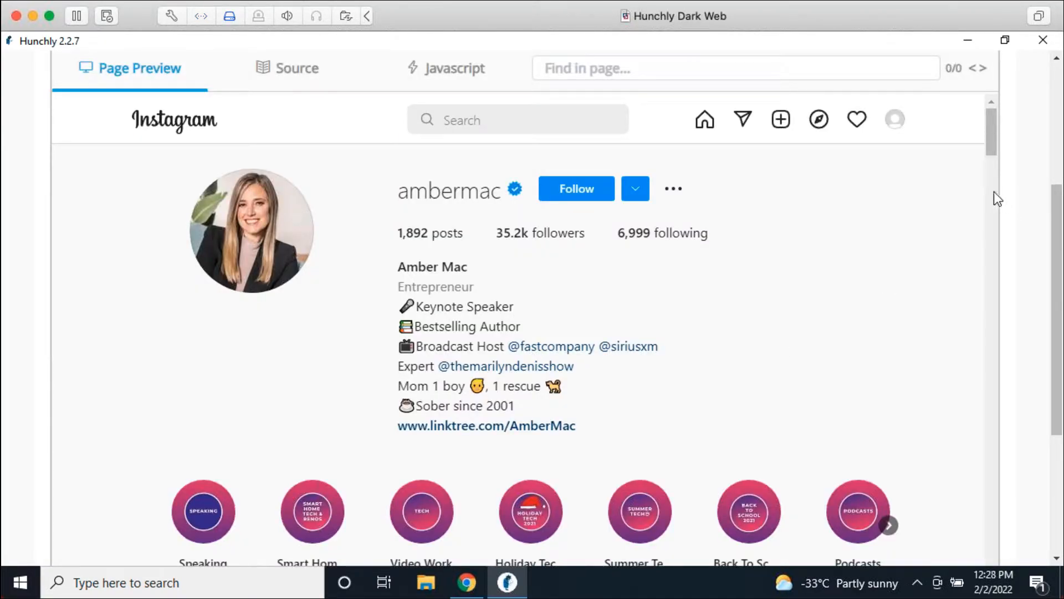
Step: Review the Instagram capture's posts in Page Preview, then return to the live profile in Chrome
scroll(1030, 197, down, 2)
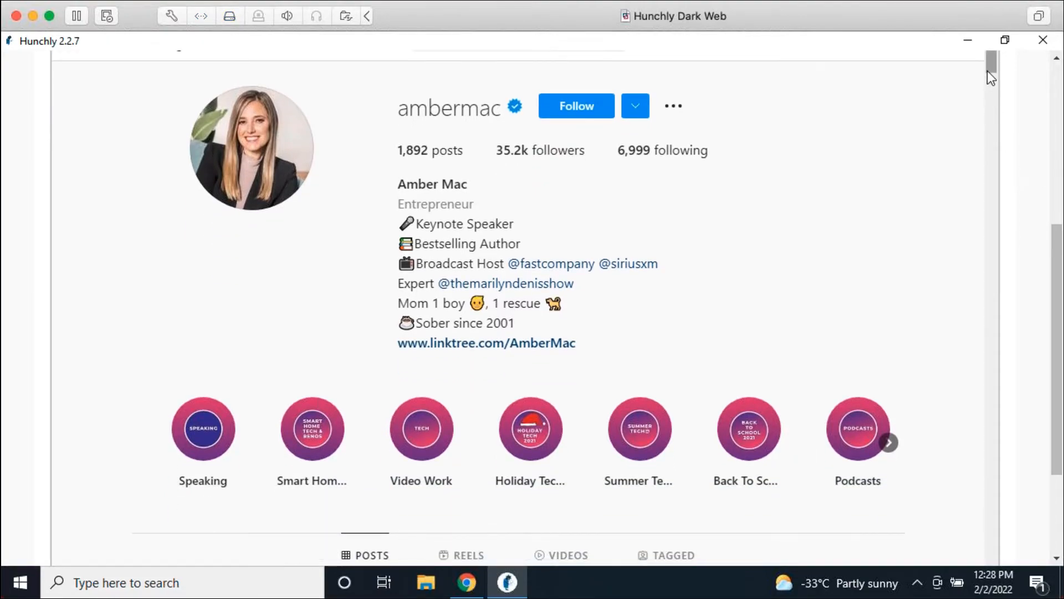
drag(988, 61, 925, 451)
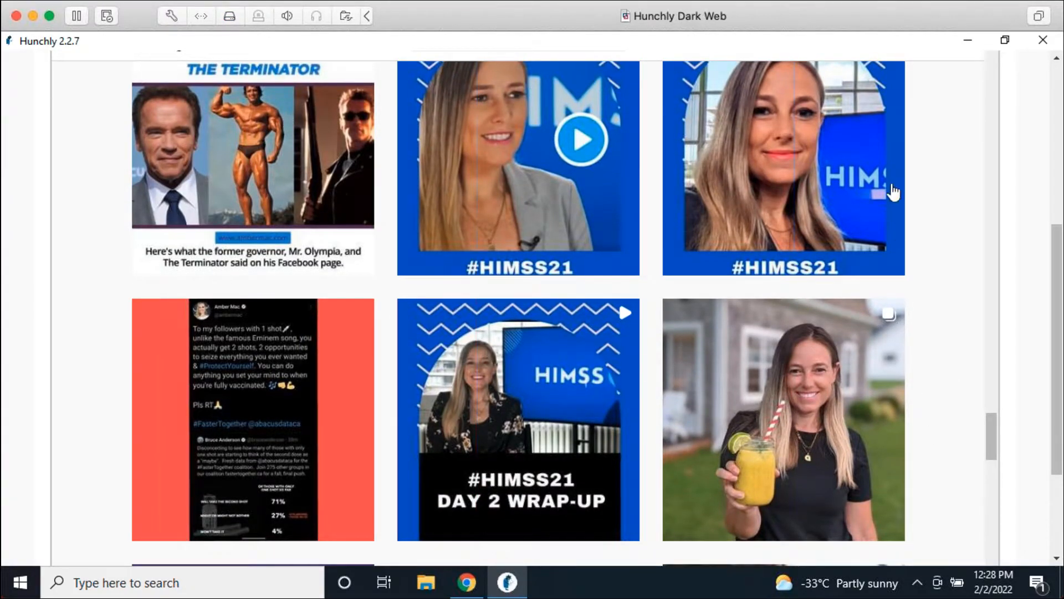
scroll(726, 308, down, 10)
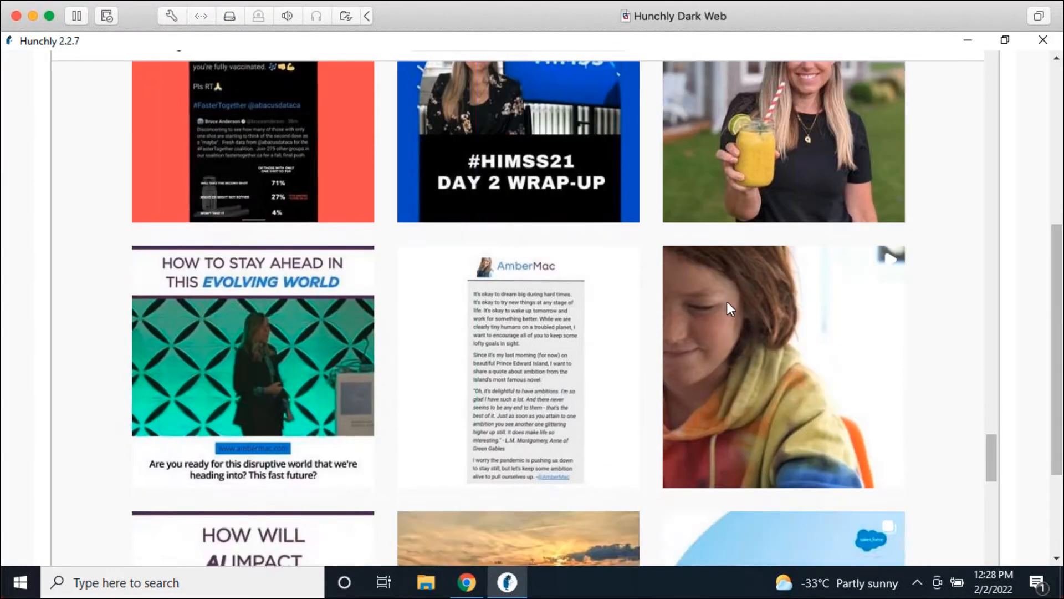
scroll(821, 305, up, 10)
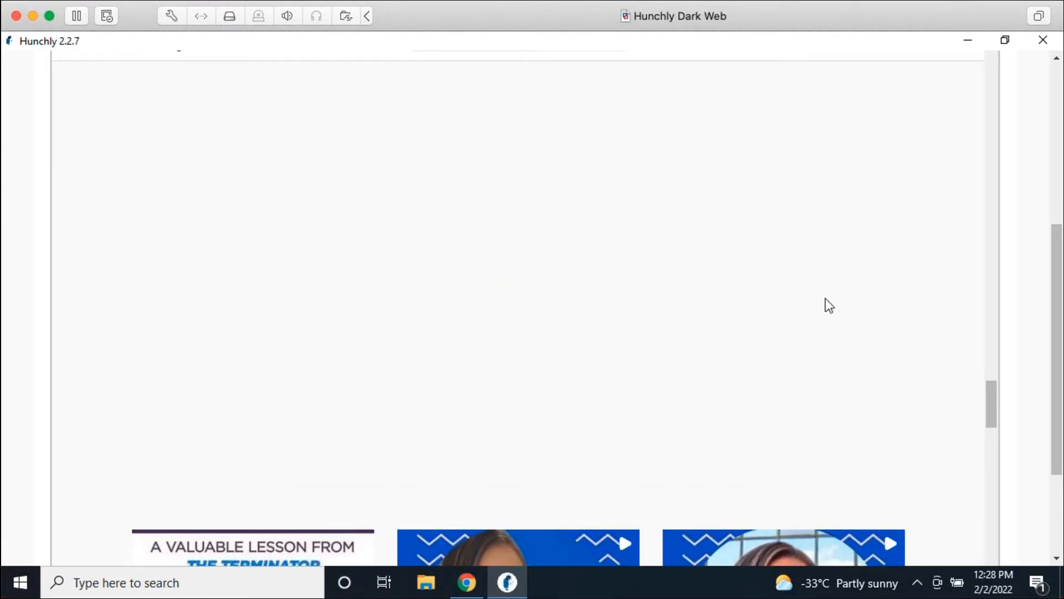
scroll(827, 309, down, 3)
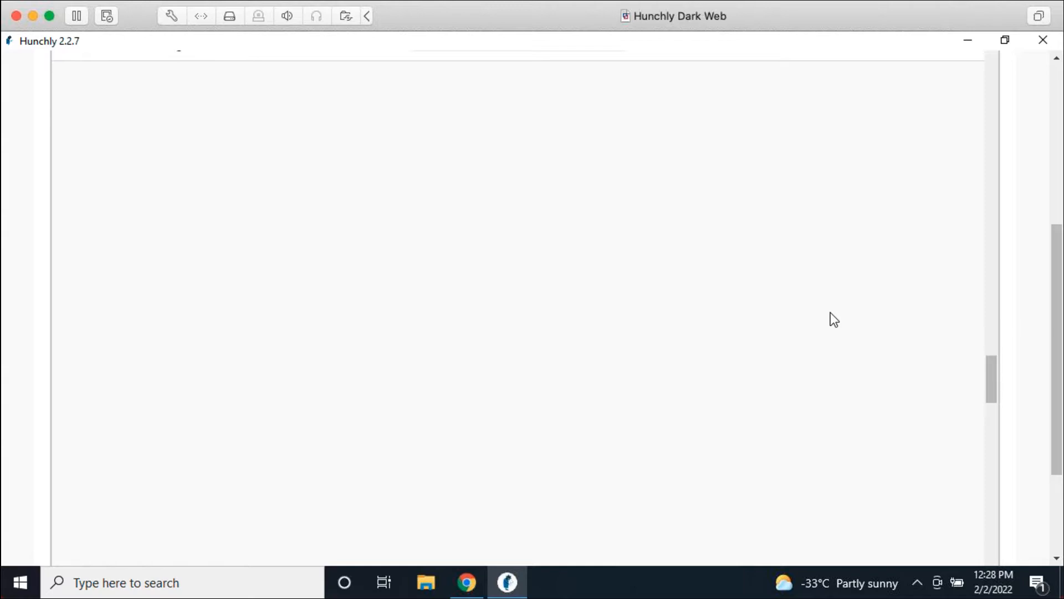
scroll(829, 312, down, 6)
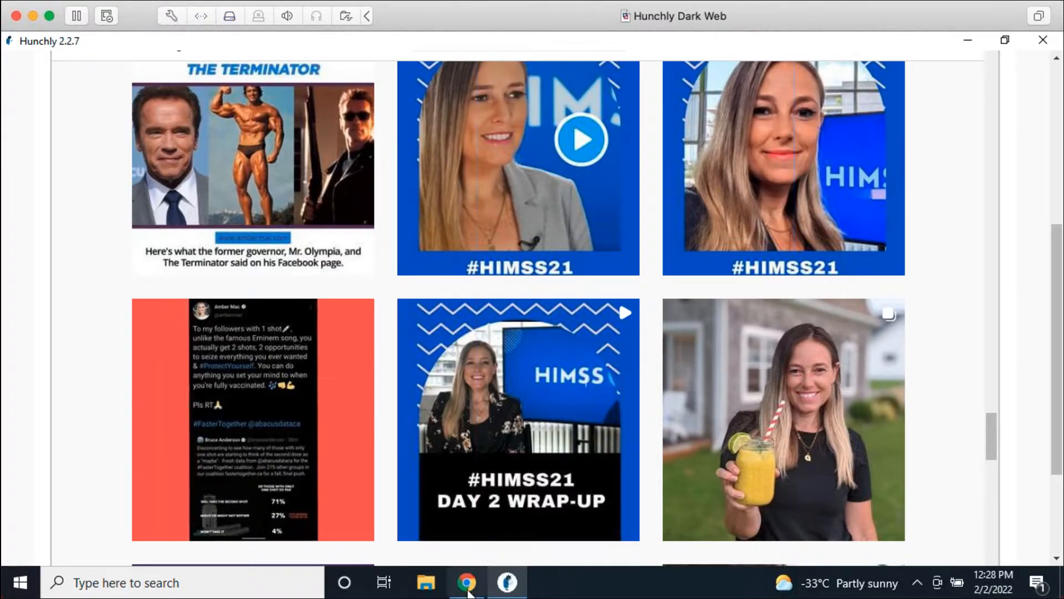
scroll(527, 399, down, 10)
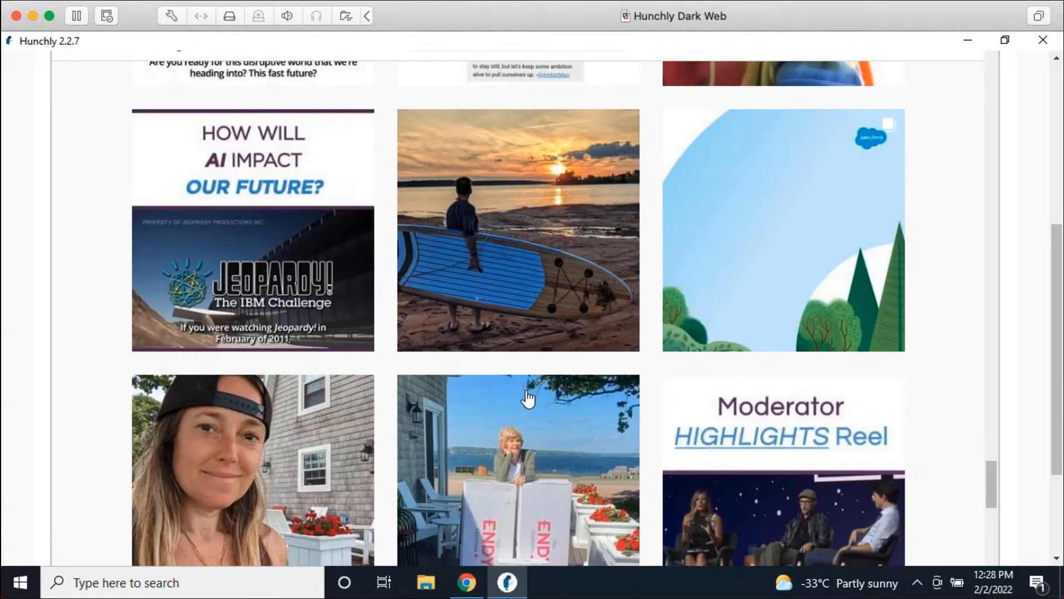
scroll(521, 393, up, 10)
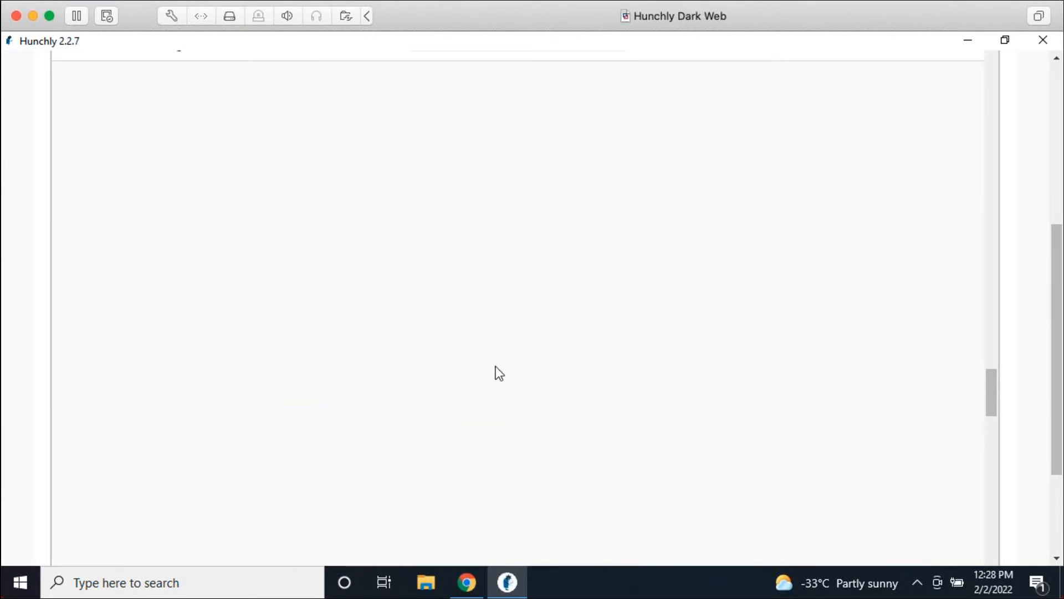
click(467, 582)
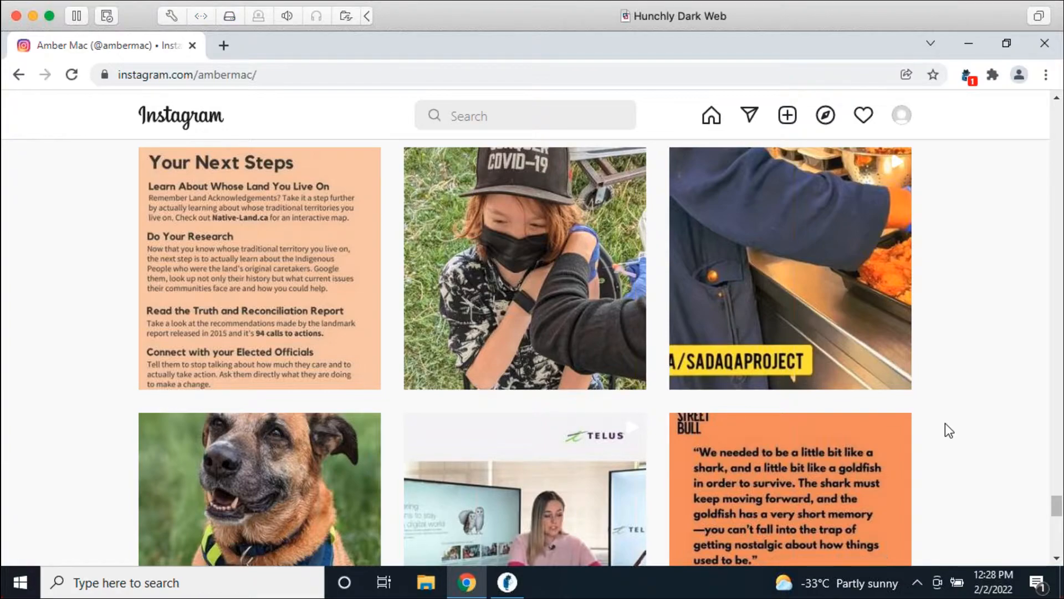
scroll(942, 426, up, 4)
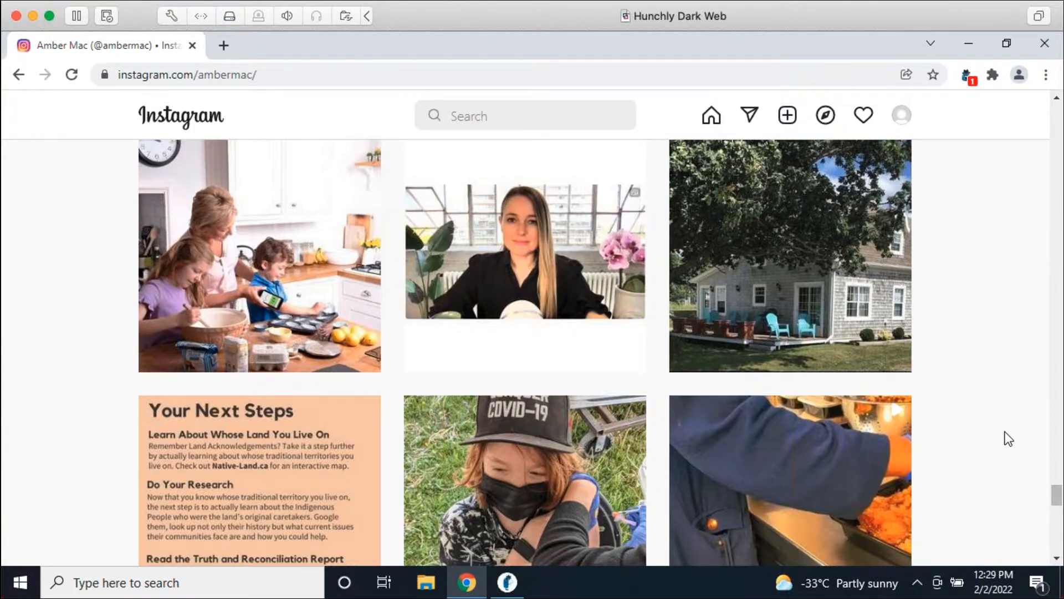
scroll(1006, 433, up, 10)
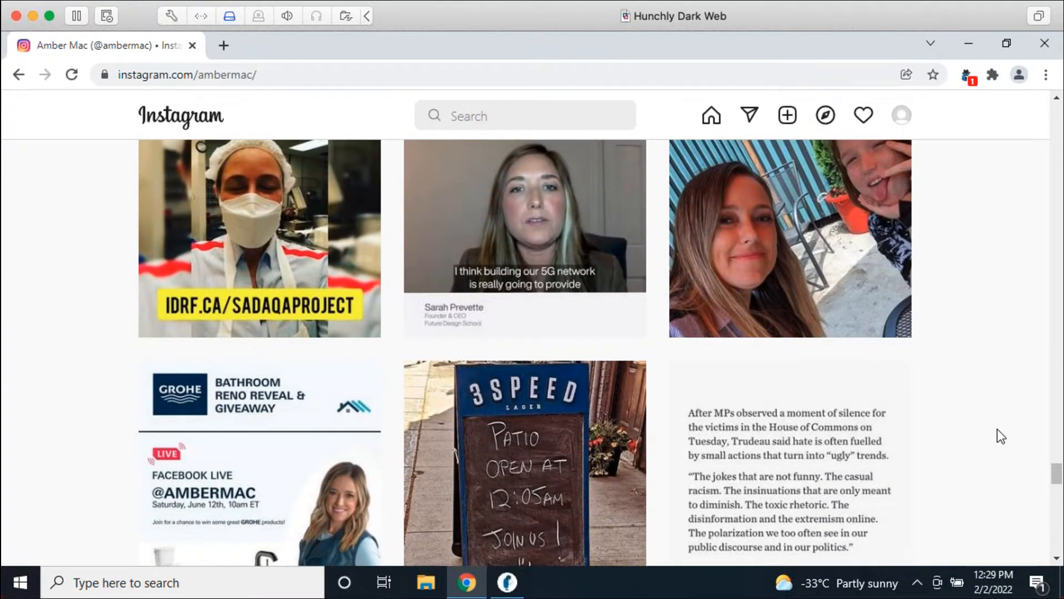
scroll(997, 430, up, 10)
scroll(997, 433, up, 15)
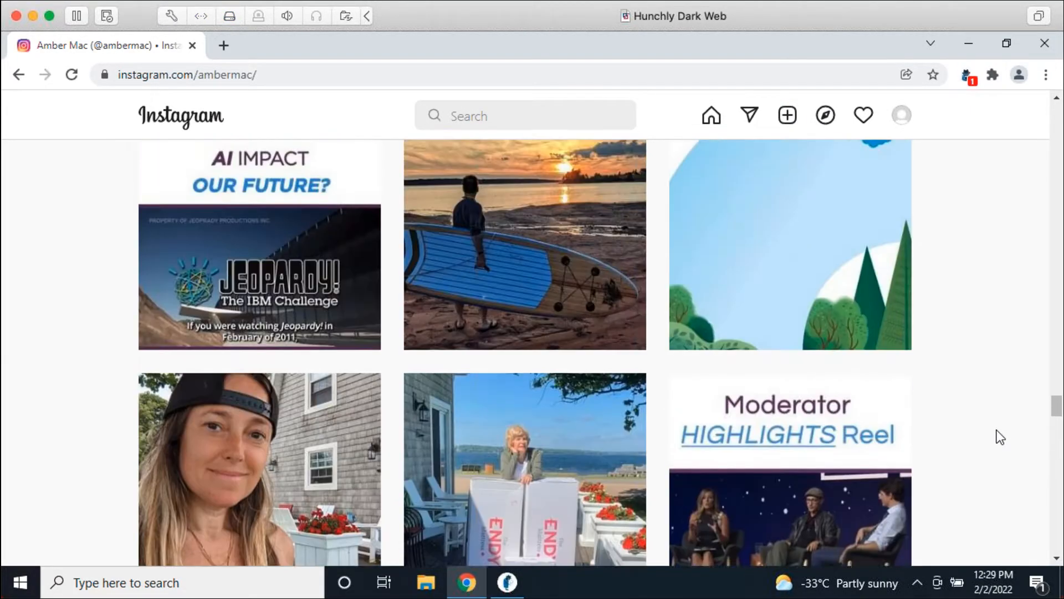
scroll(996, 414, up, 20)
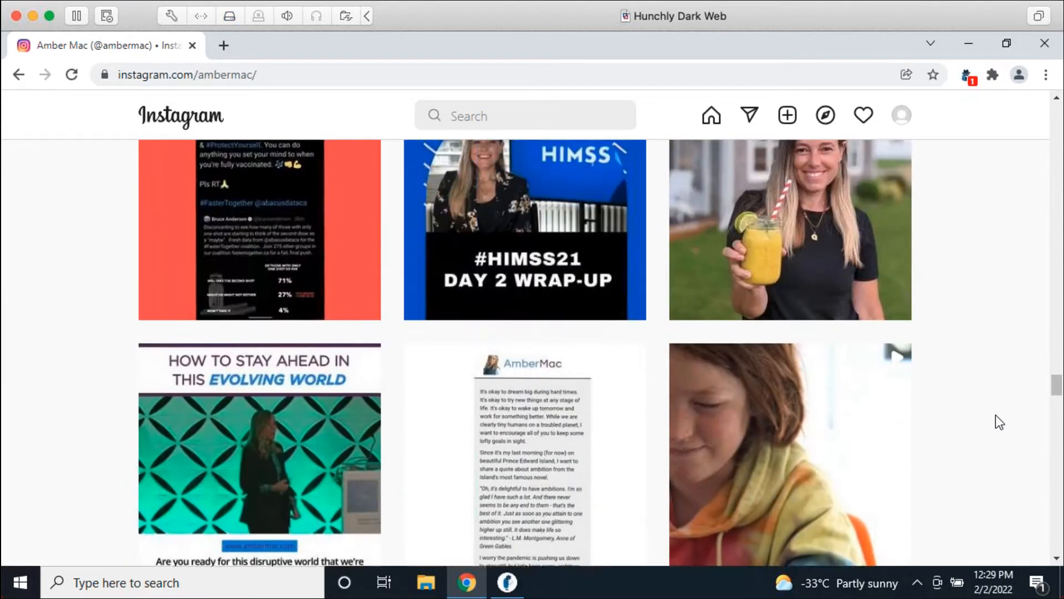
scroll(996, 421, up, 20)
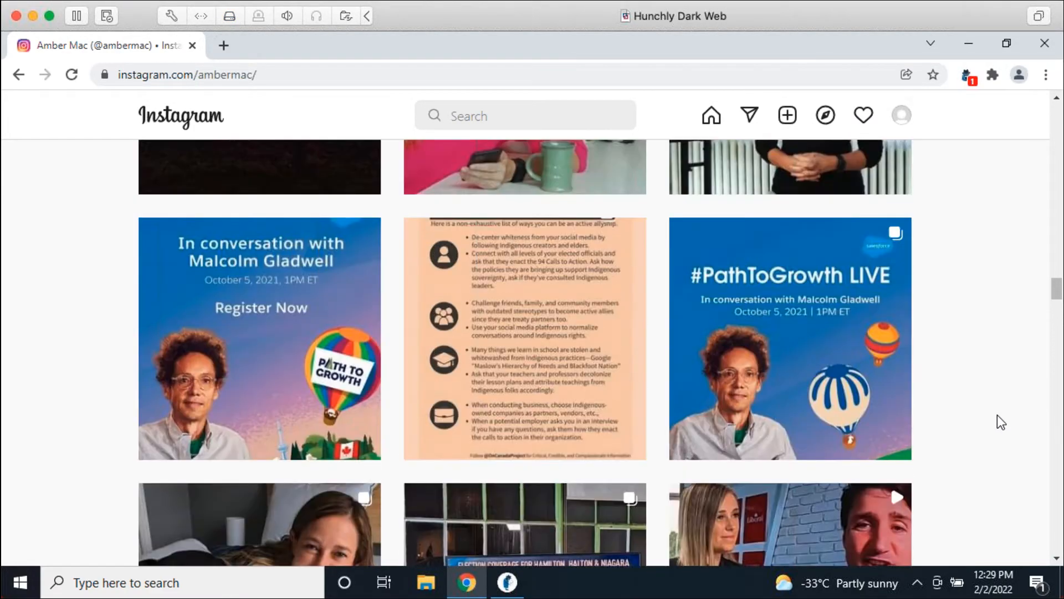
scroll(997, 421, up, 20)
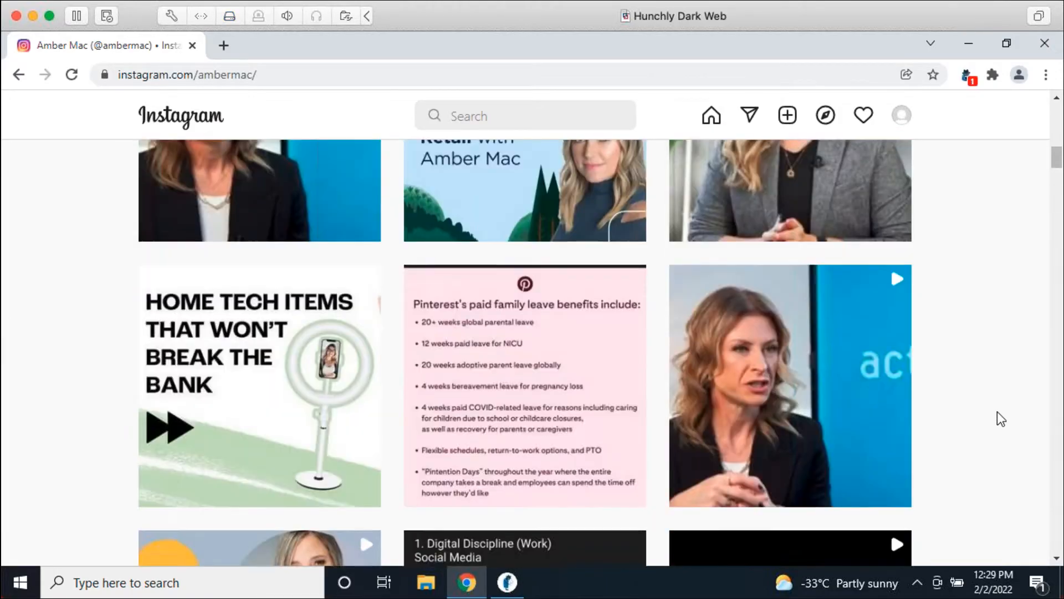
scroll(1001, 414, up, 5)
scroll(1001, 412, down, 15)
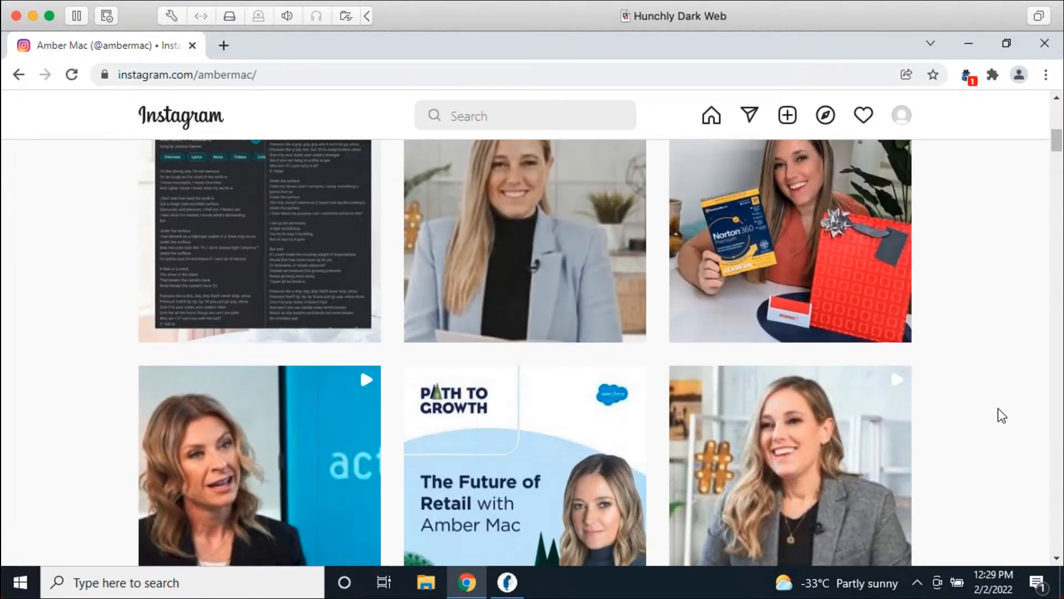
scroll(1004, 410, down, 20)
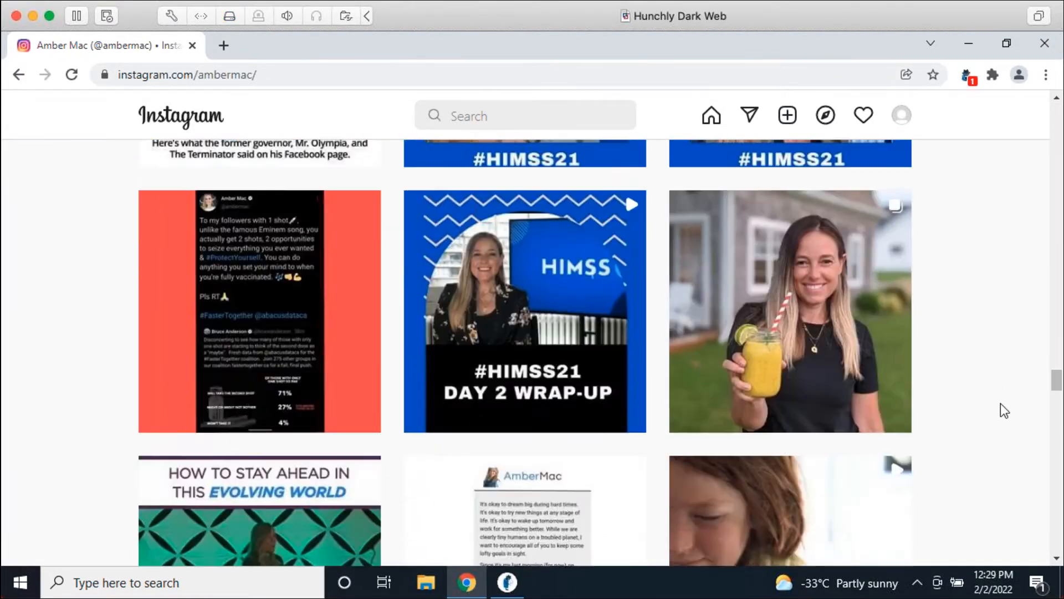
scroll(996, 413, up, 20)
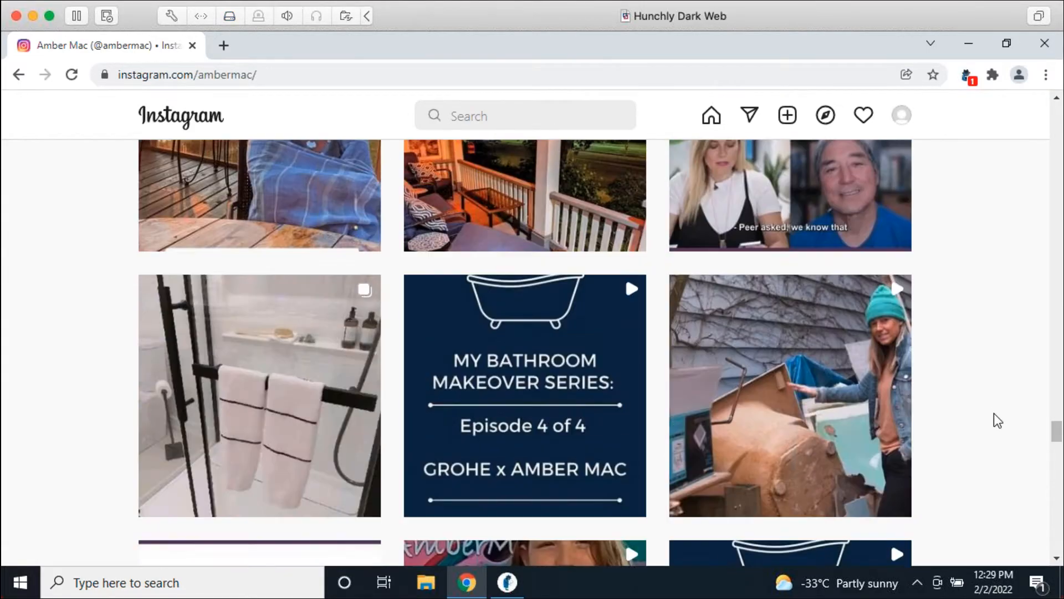
scroll(990, 412, up, 20)
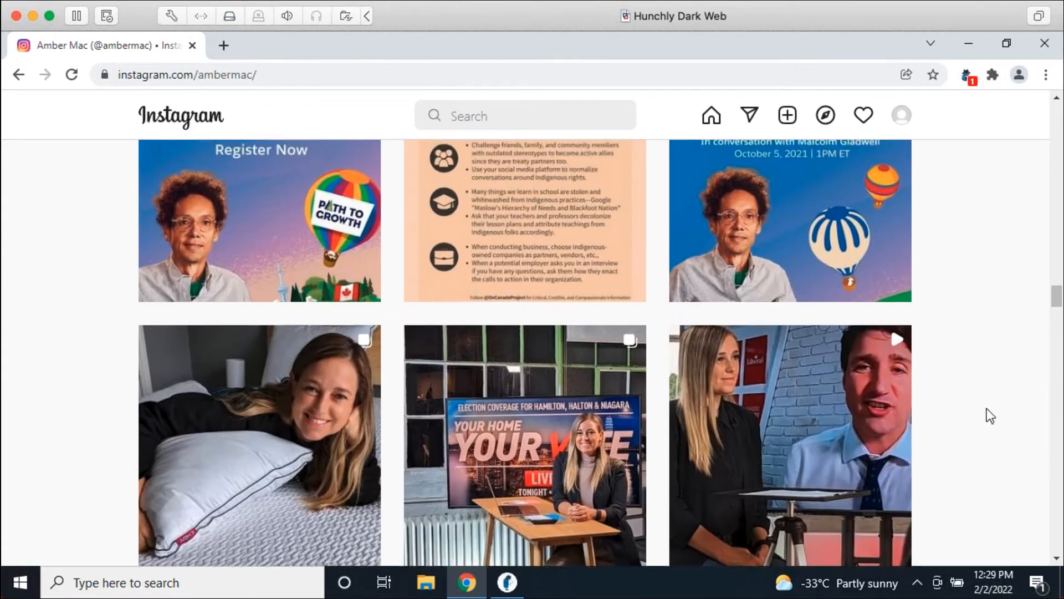
scroll(992, 409, up, 15)
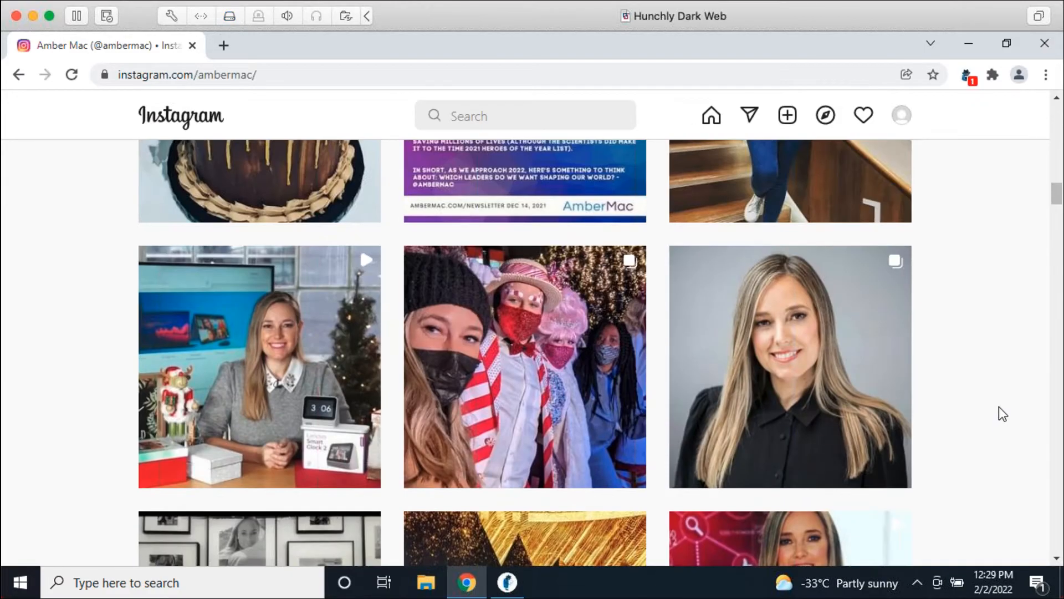
scroll(1000, 409, up, 8)
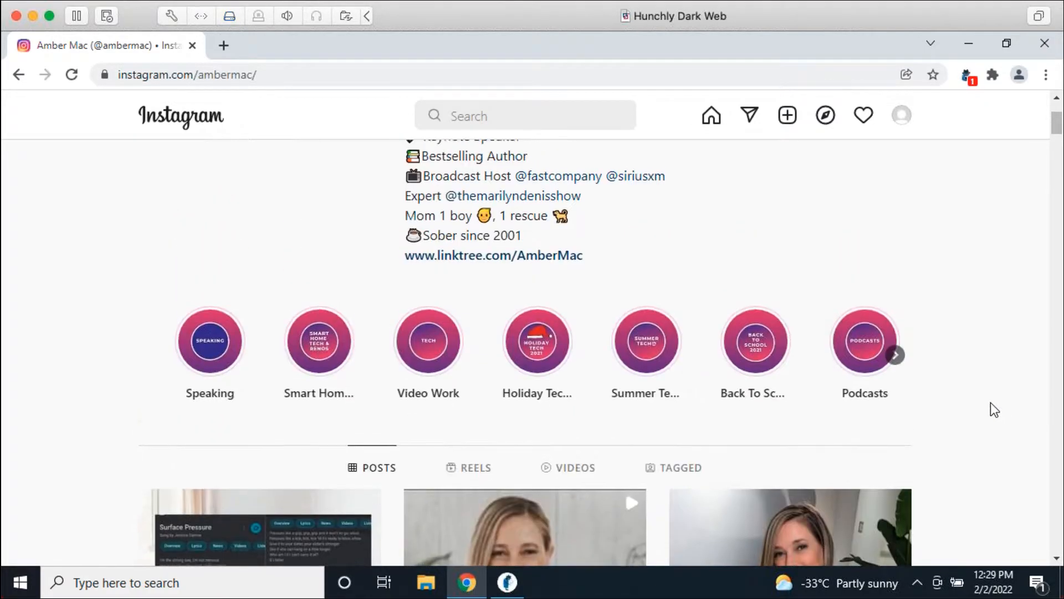
scroll(992, 403, down, 4)
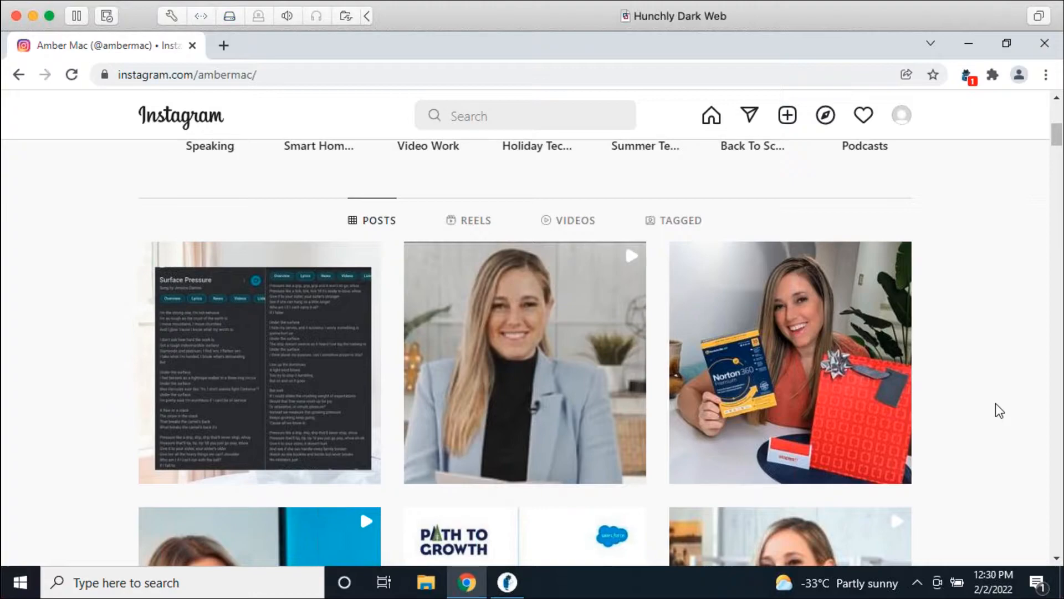
Step: Close the Chrome window with the Instagram profile and return to Hunchly's page review of its capture
scroll(998, 396, up, 2)
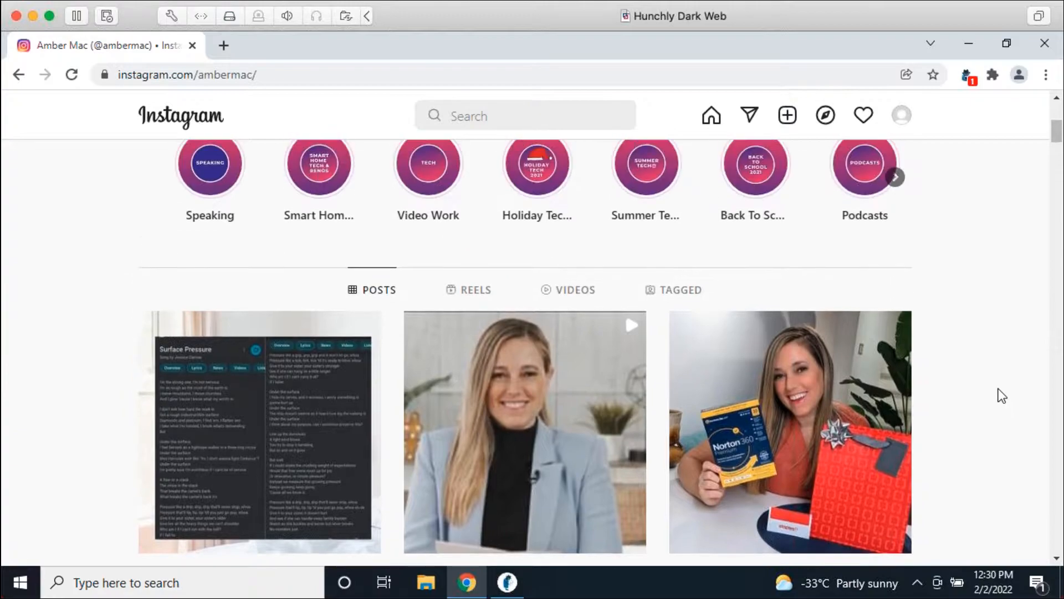
scroll(981, 380, down, 3)
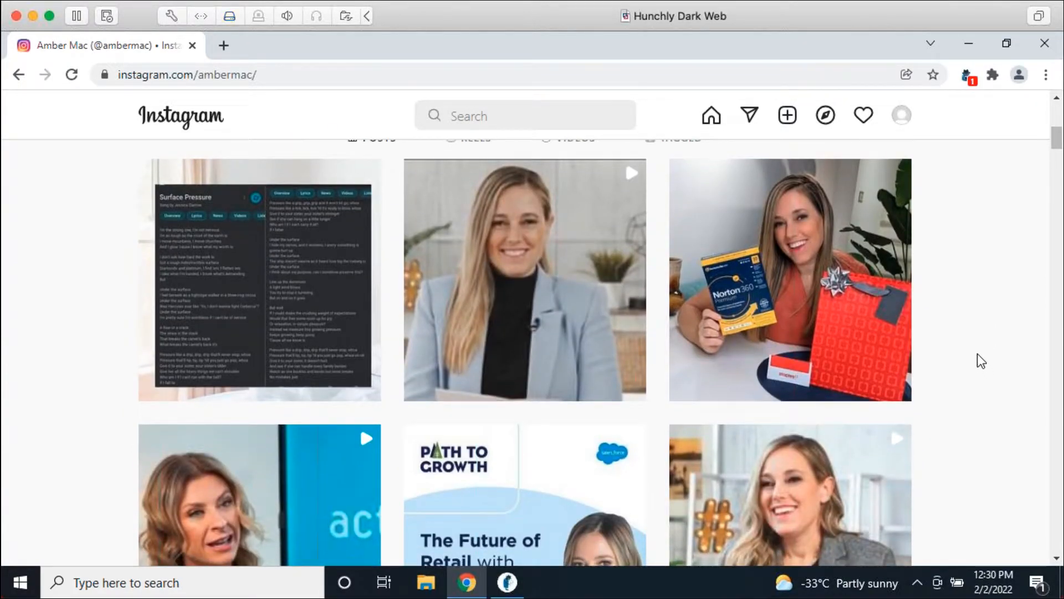
scroll(980, 371, down, 2)
scroll(985, 358, down, 2)
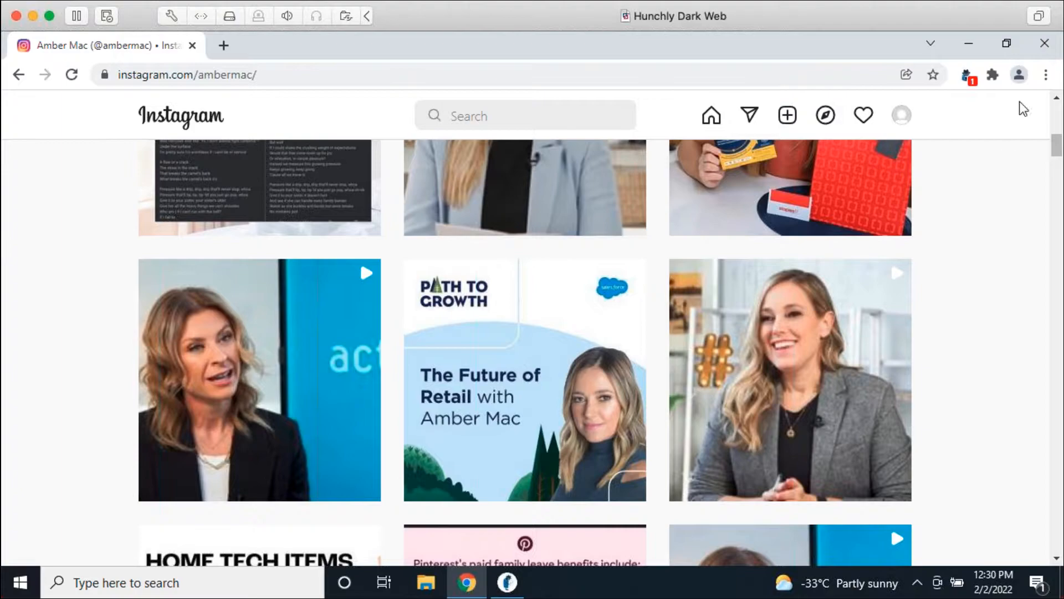
click(1044, 43)
click(507, 581)
scroll(1025, 342, up, 4)
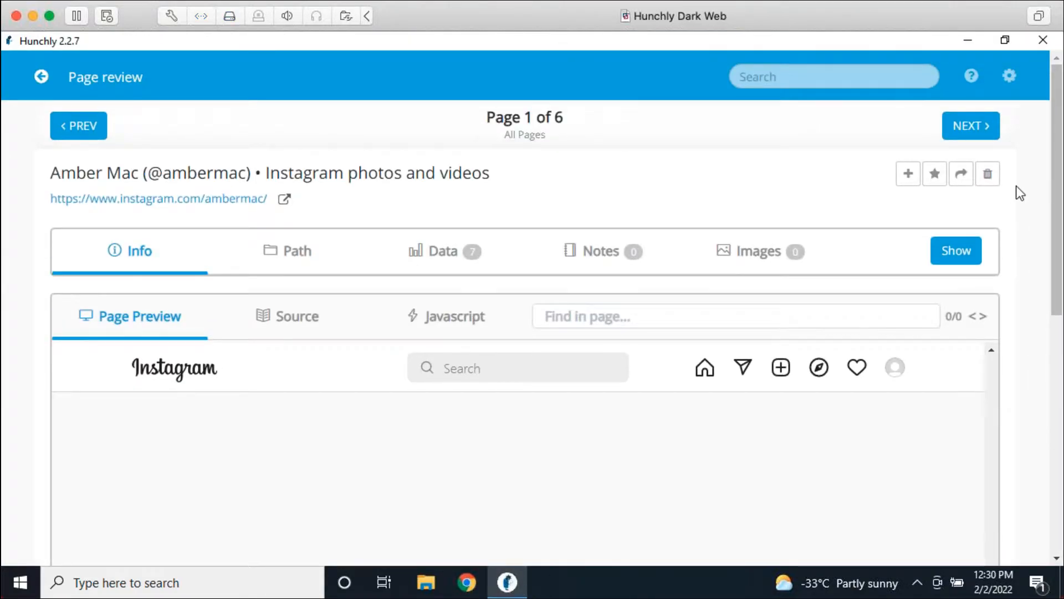
Step: Set Hunchly's page capture sensitivity to All changes (Beta) and save the settings
click(1018, 75)
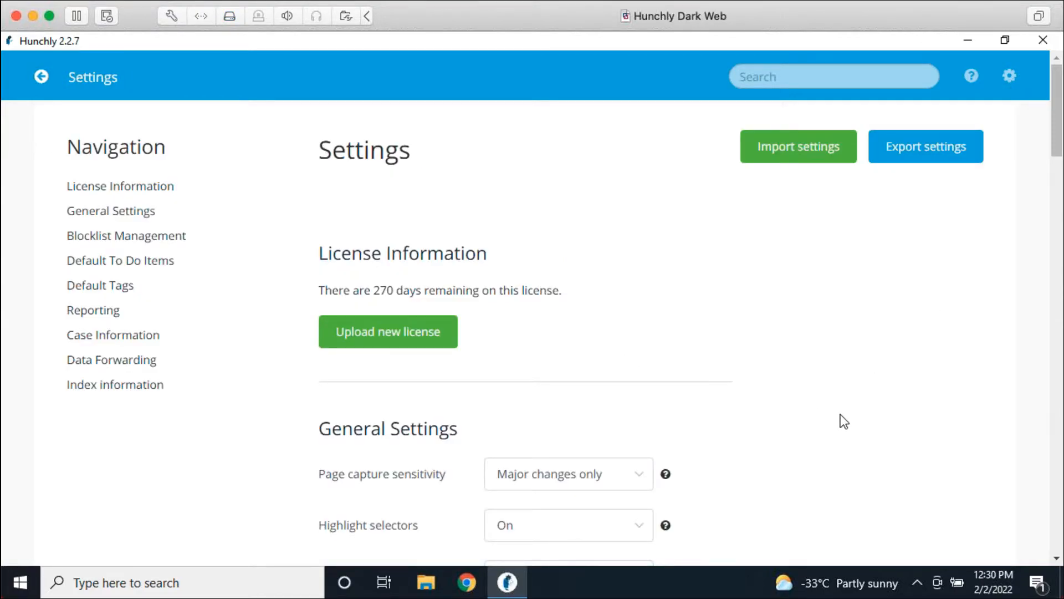
scroll(813, 354, down, 3)
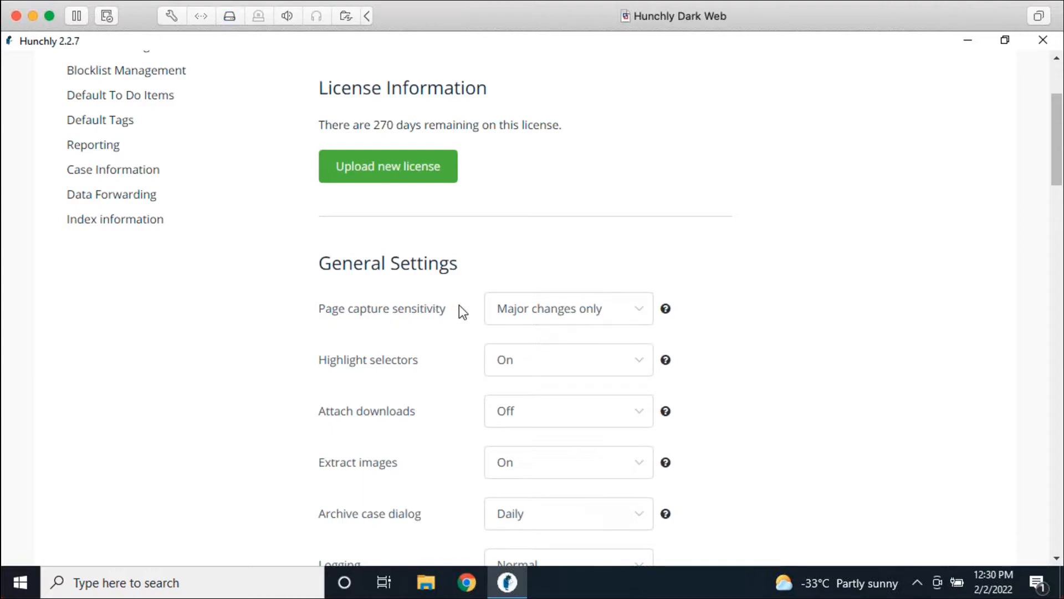
click(538, 318)
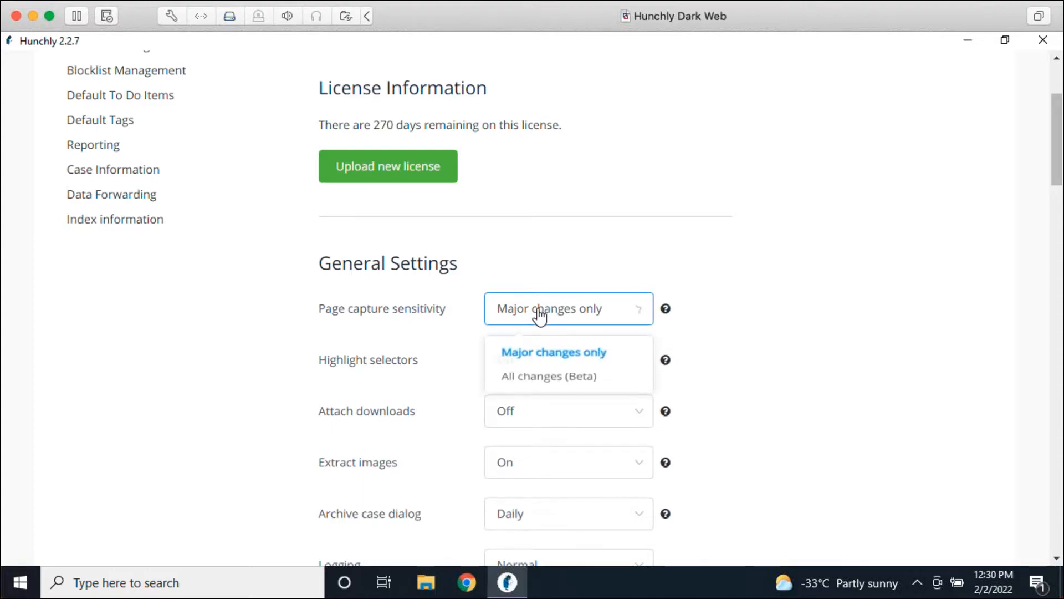
click(575, 385)
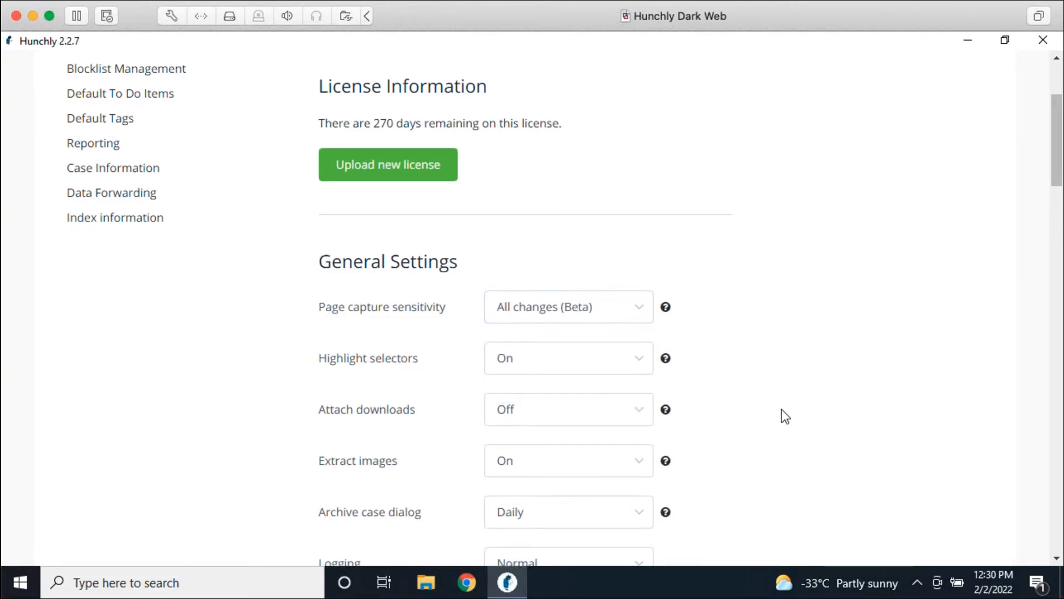
scroll(785, 416, down, 5)
click(387, 350)
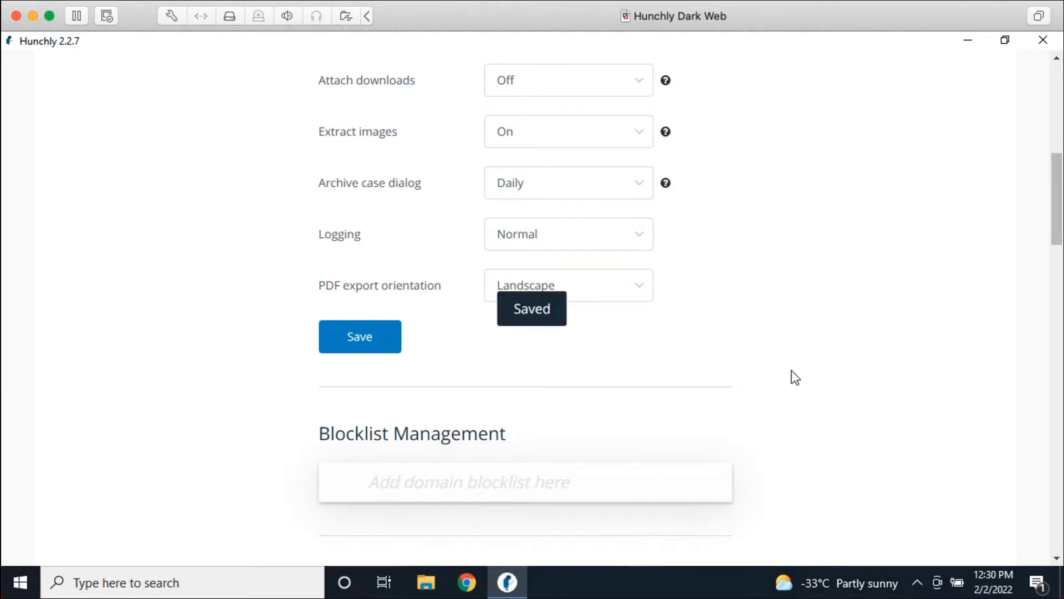
scroll(862, 383, up, 10)
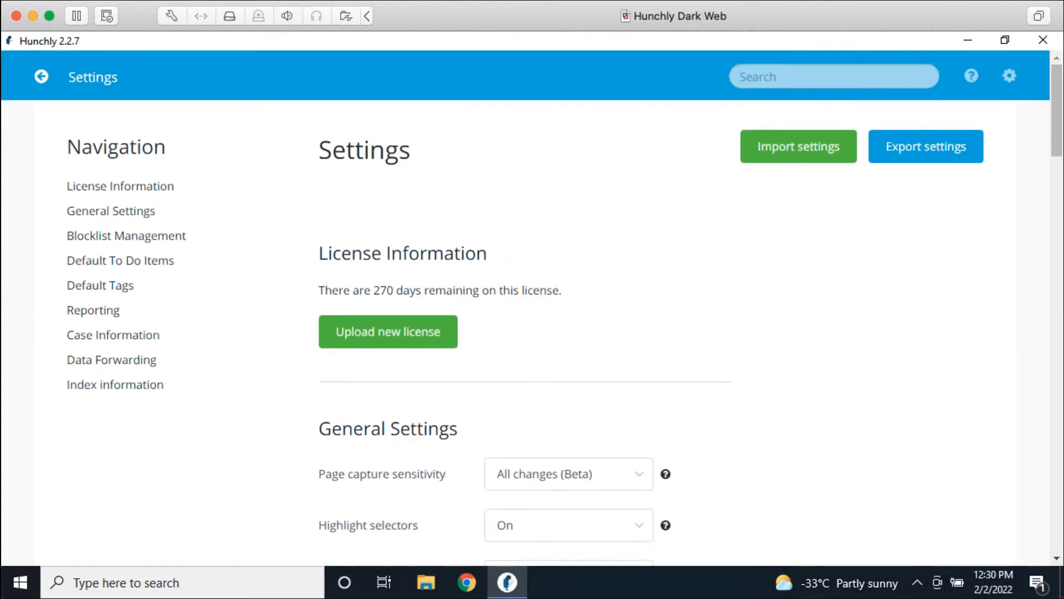
Step: Return to the case dashboard and bring up a new Chrome tab
click(41, 76)
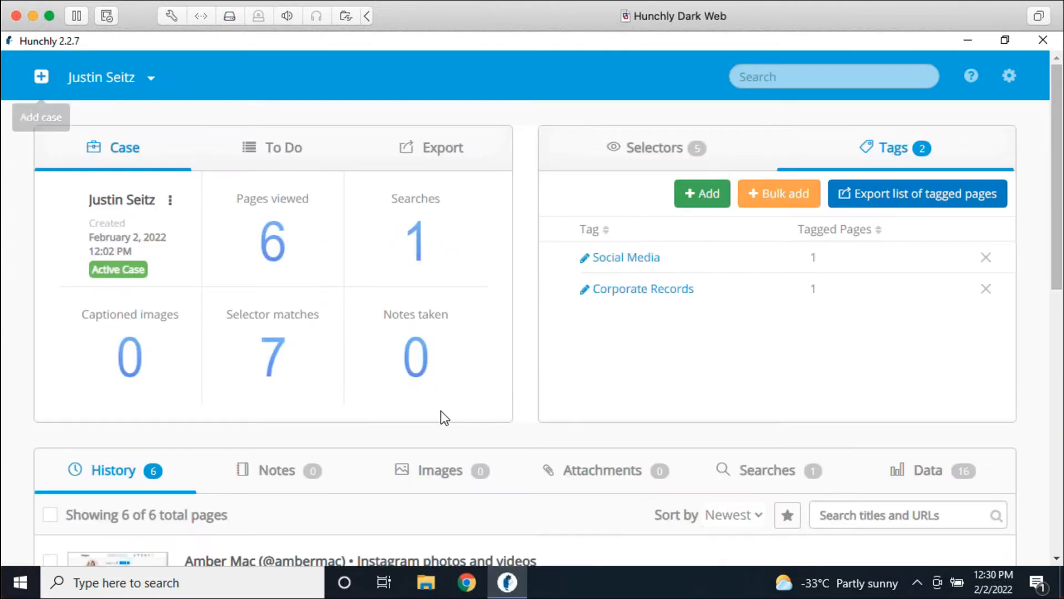
scroll(495, 491, down, 5)
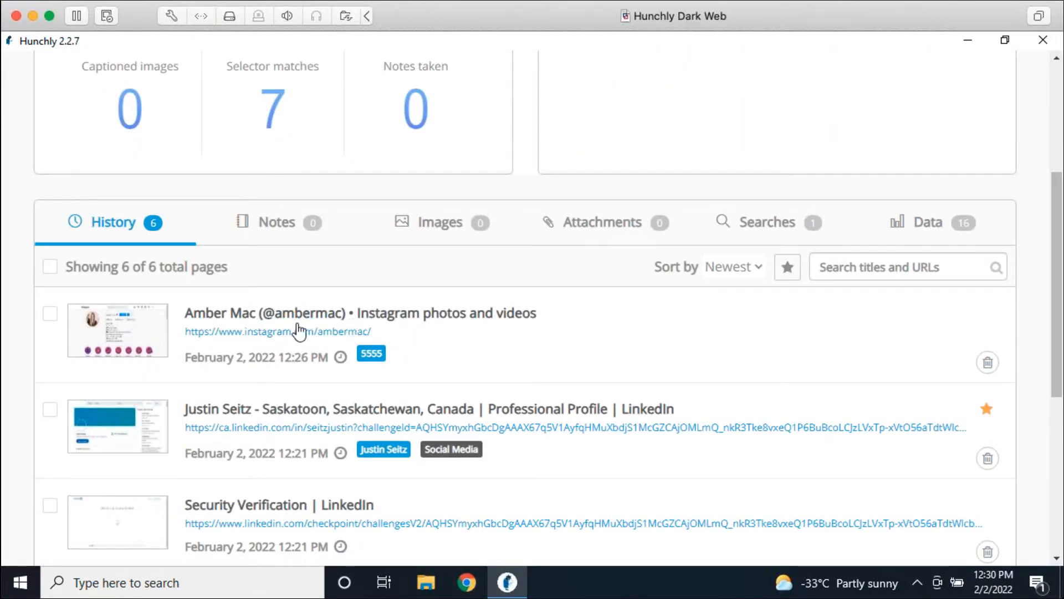
click(467, 582)
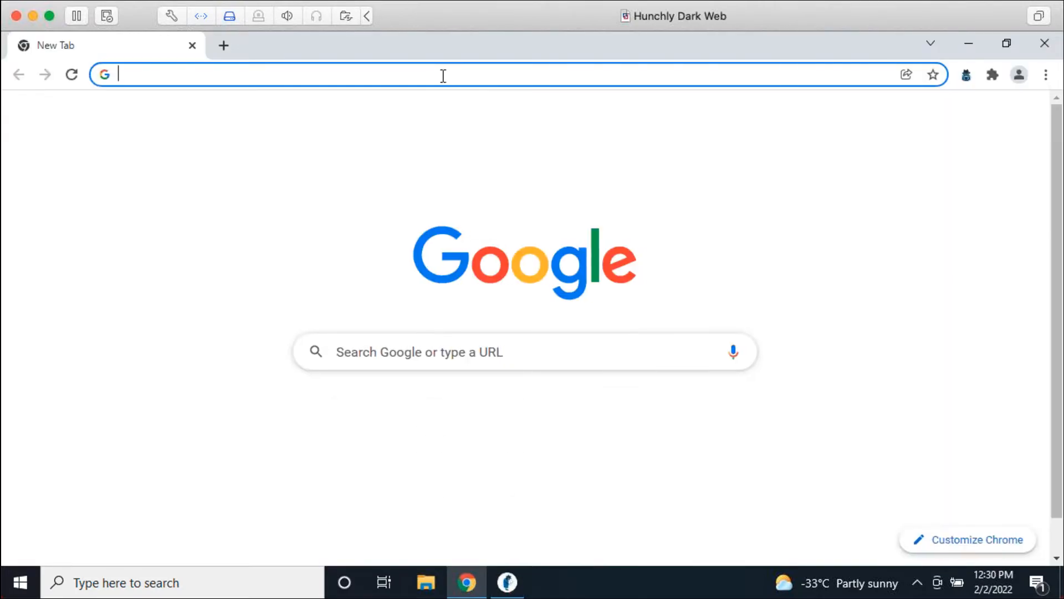
Step: Reload the Instagram profile from the 'insta' autocomplete and scroll deep into its post grid
text(insta)
key(Return)
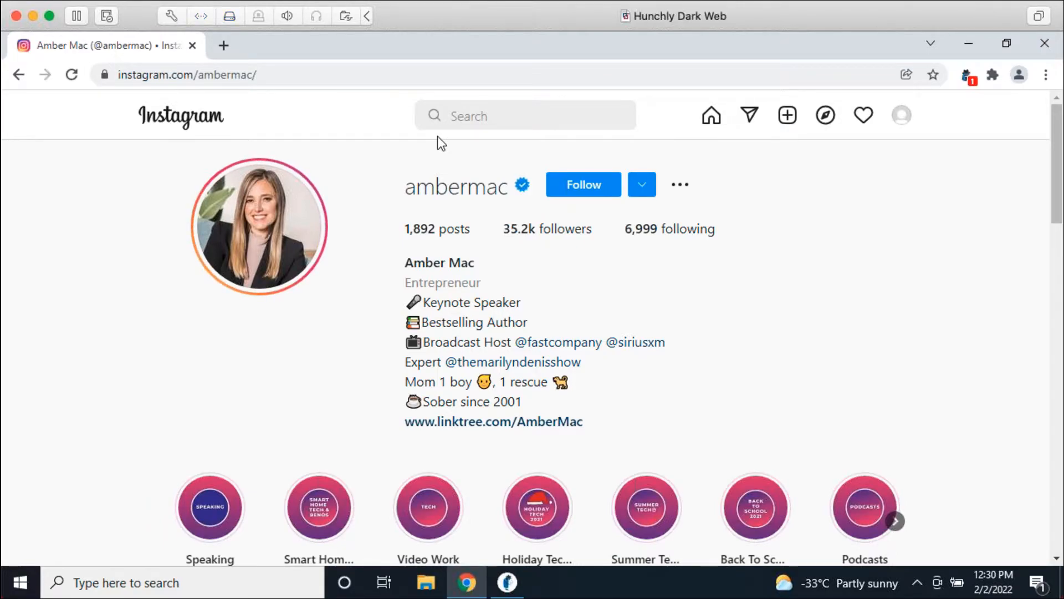
scroll(781, 272, down, 1)
scroll(781, 272, down, 15)
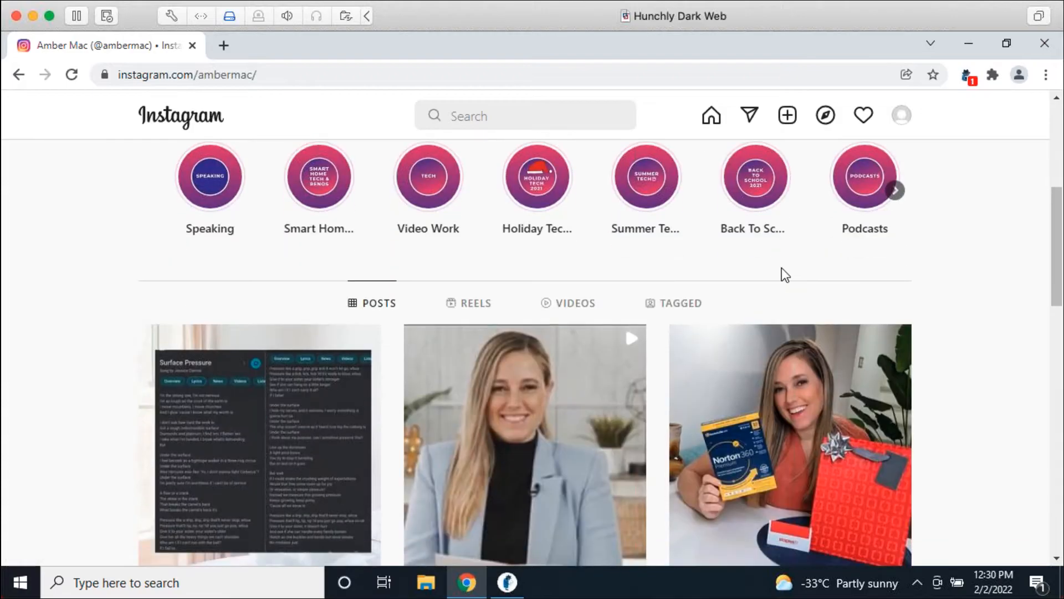
scroll(914, 313, down, 15)
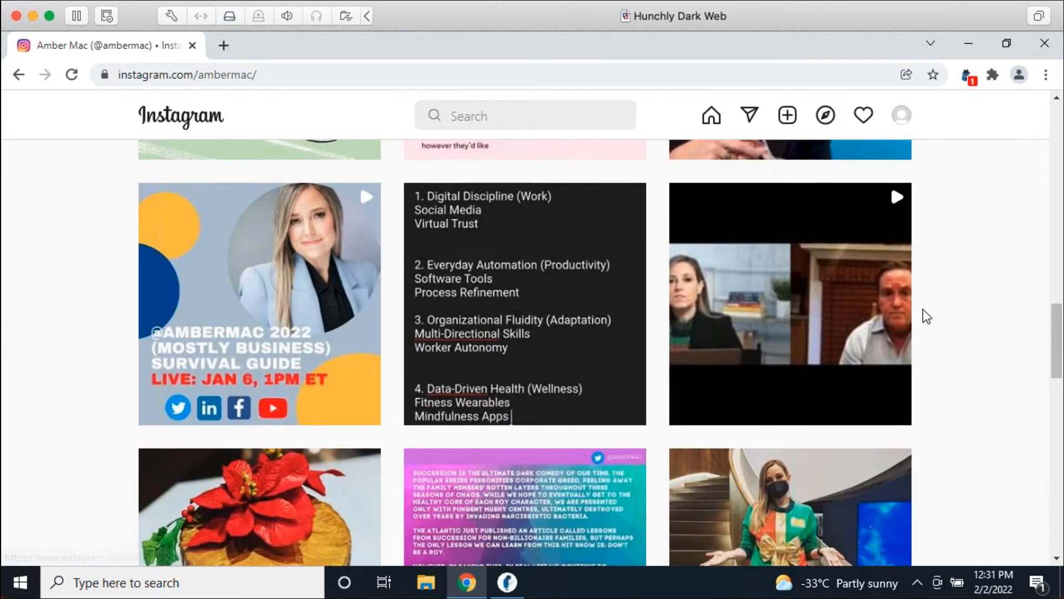
scroll(935, 321, down, 20)
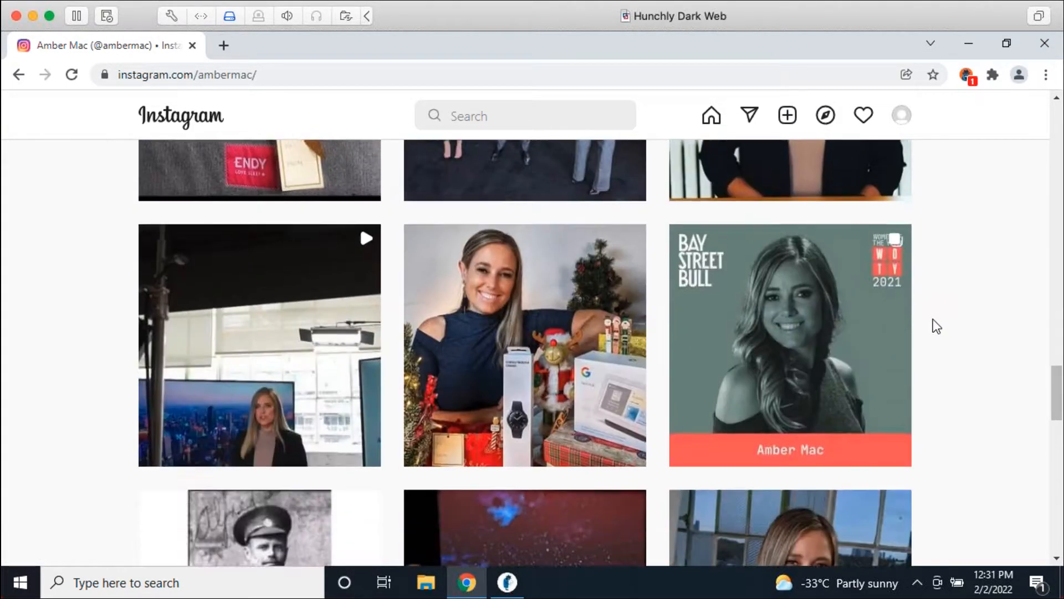
scroll(937, 328, down, 5)
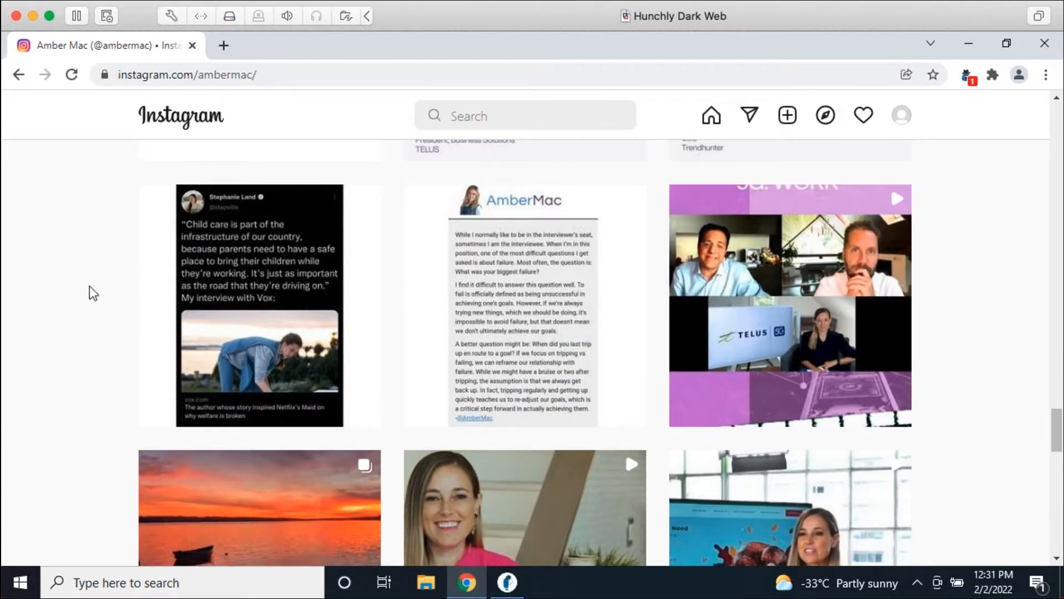
scroll(945, 381, down, 6)
scroll(947, 378, down, 11)
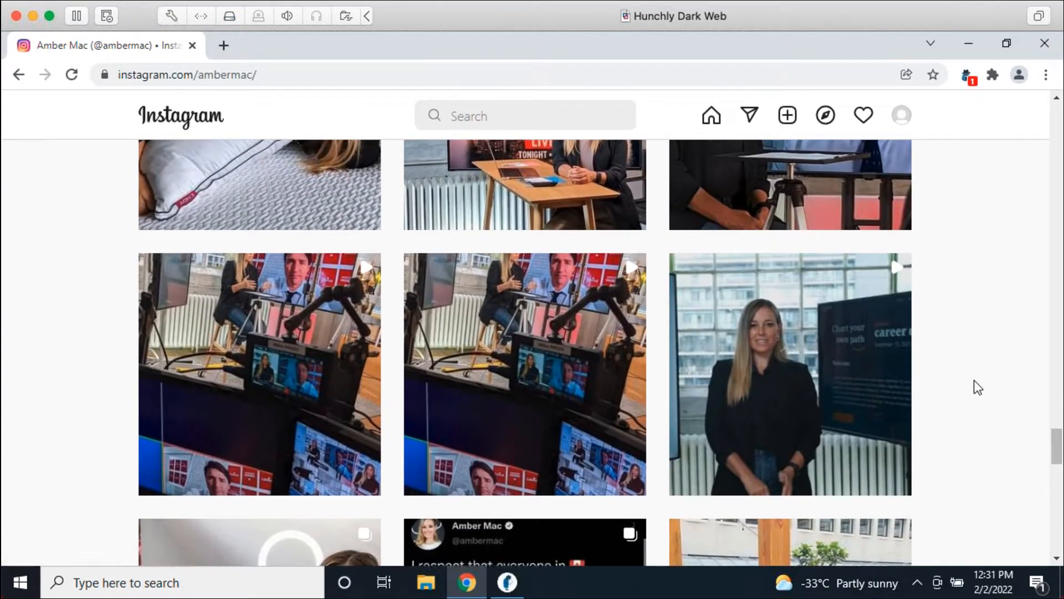
scroll(975, 383, down, 11)
scroll(978, 346, down, 10)
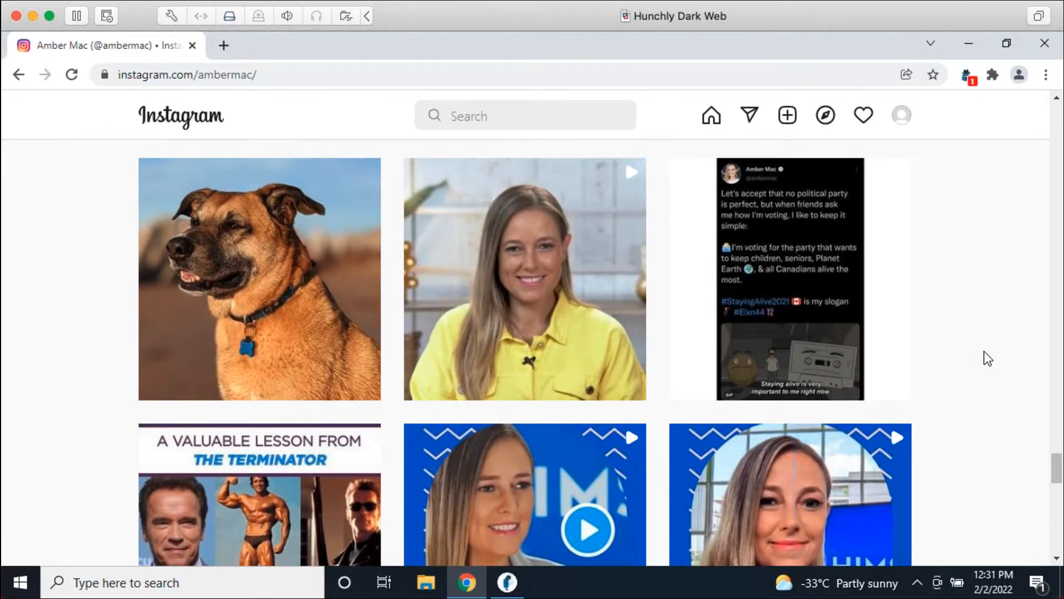
scroll(985, 352, down, 17)
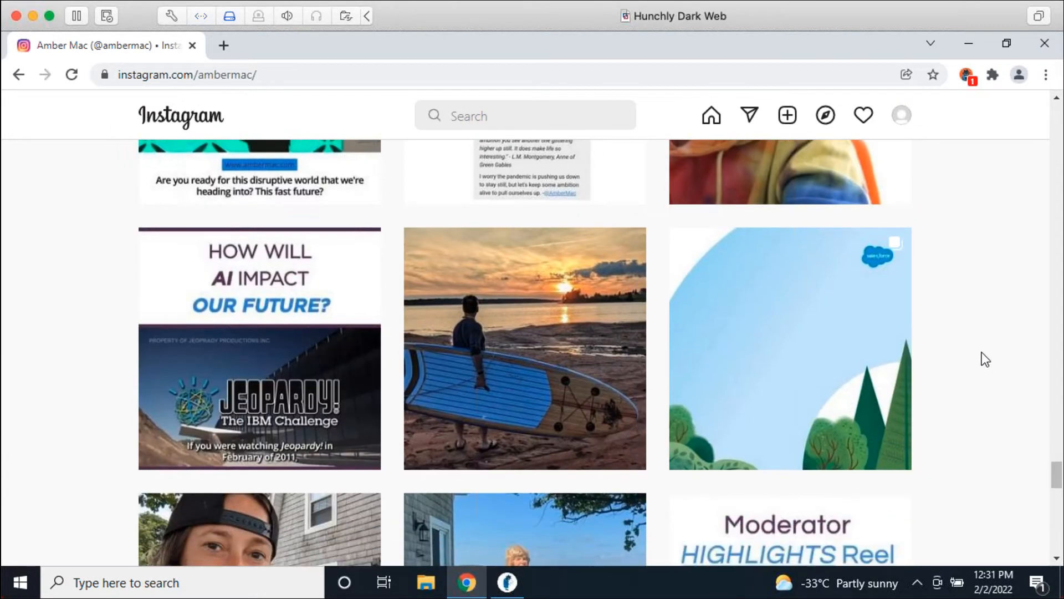
scroll(966, 403, down, 3)
scroll(966, 404, down, 20)
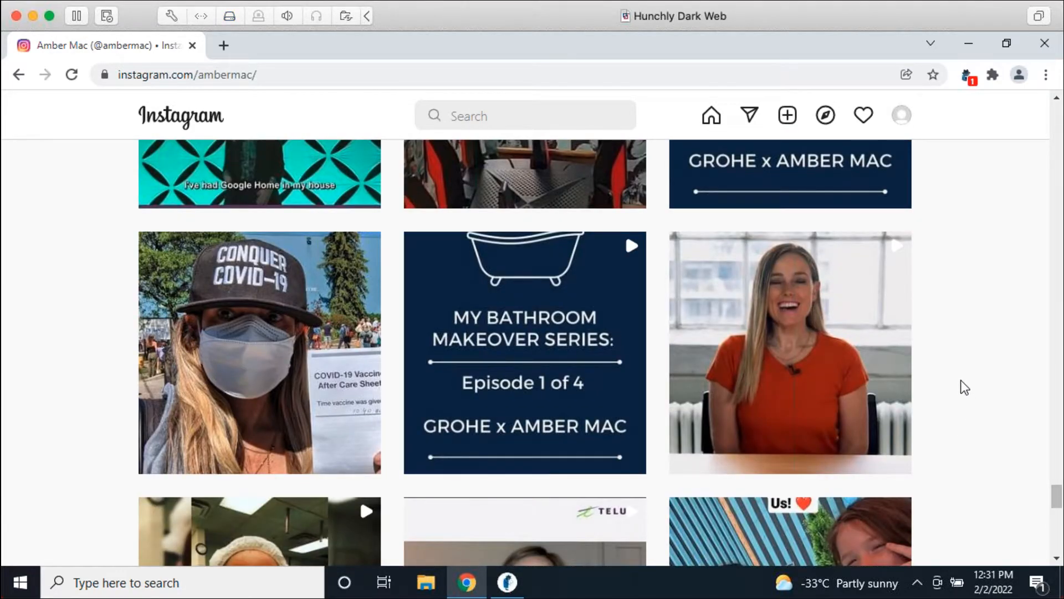
scroll(966, 391, down, 15)
scroll(964, 387, down, 14)
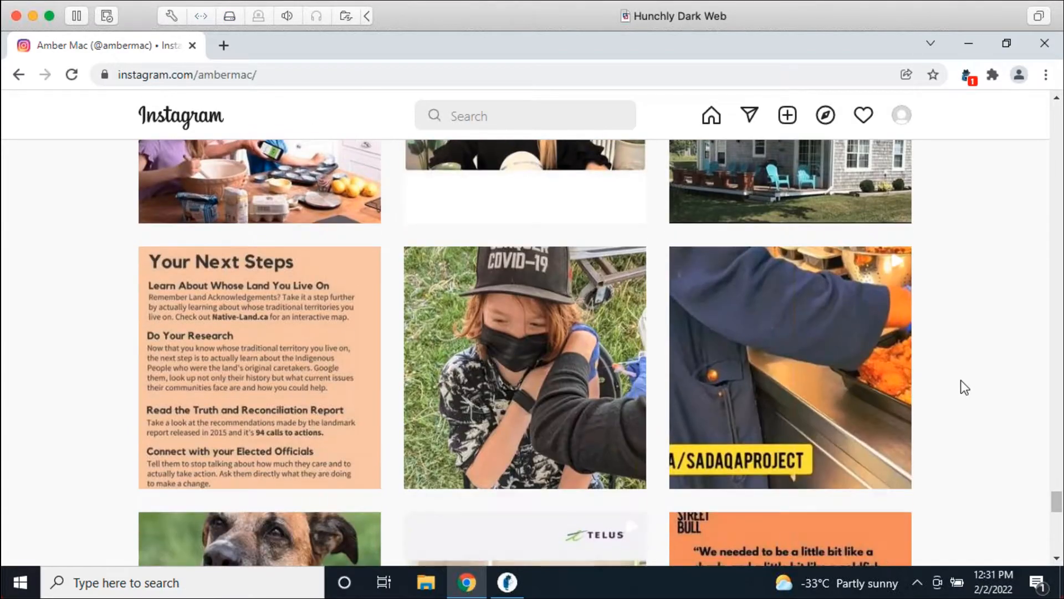
scroll(966, 382, down, 12)
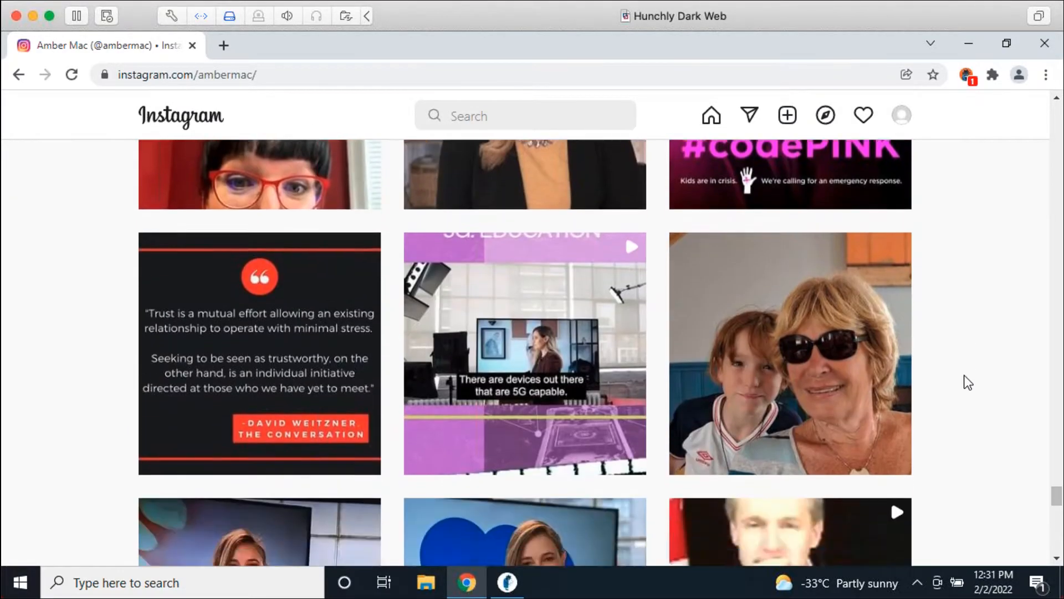
scroll(965, 382, down, 7)
scroll(967, 377, down, 20)
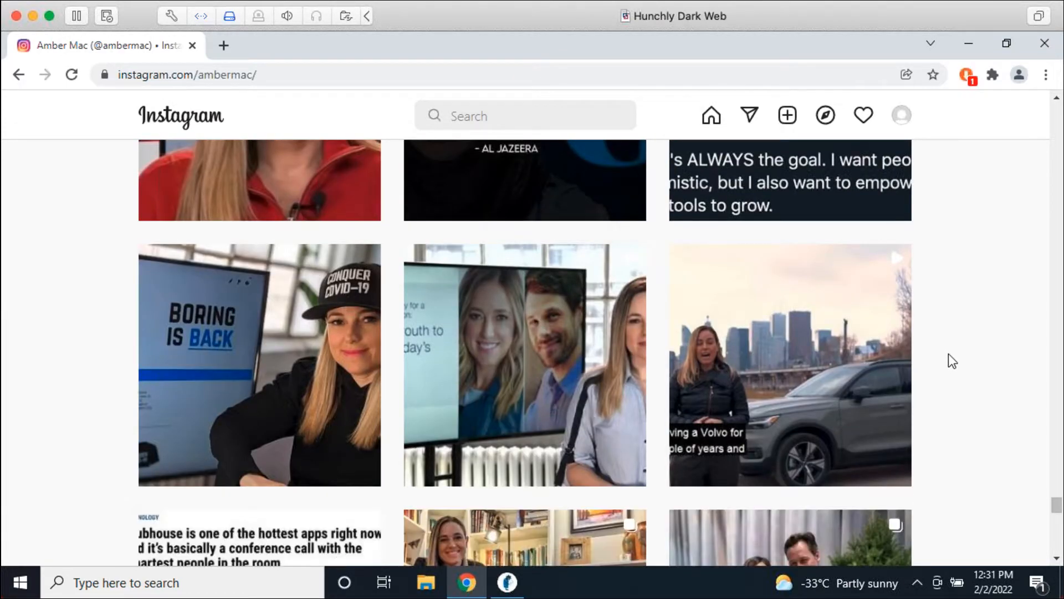
click(506, 582)
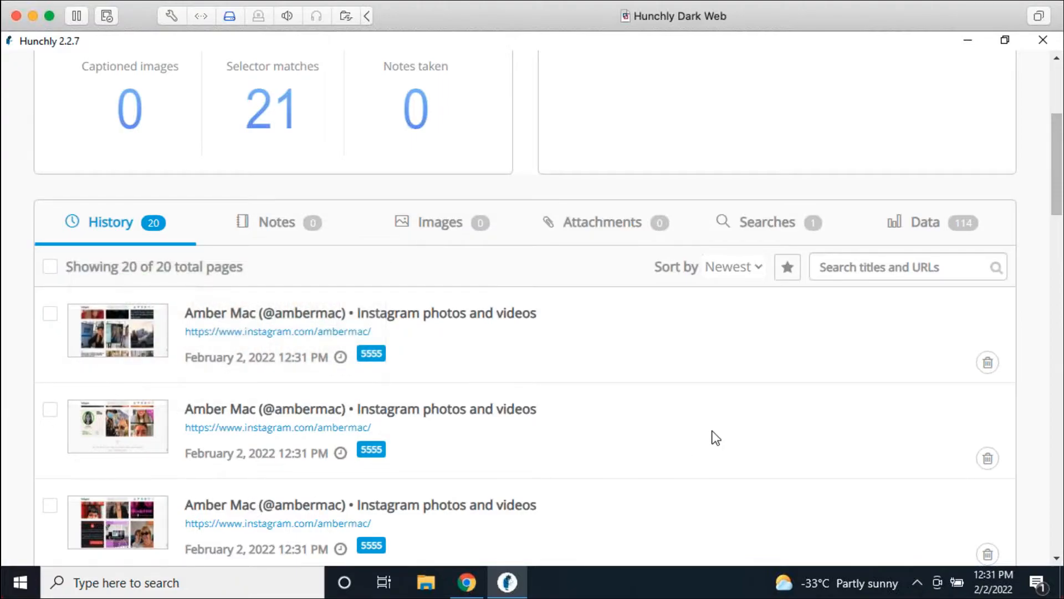
Step: Scroll the 20-page History list and open one of the 12:31 Instagram captures
scroll(713, 435, down, 12)
scroll(696, 371, down, 10)
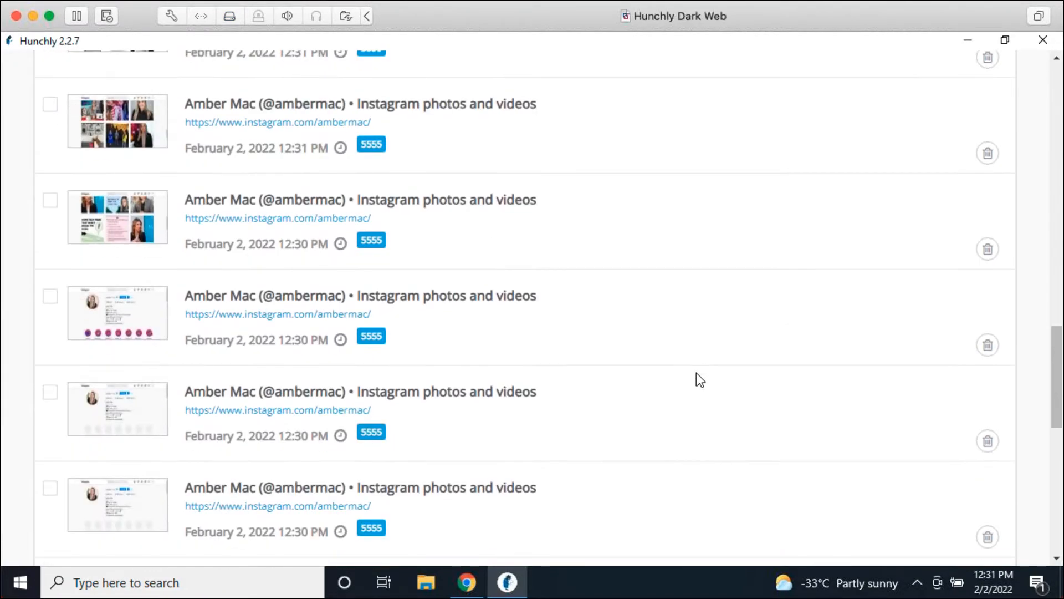
scroll(634, 335, up, 5)
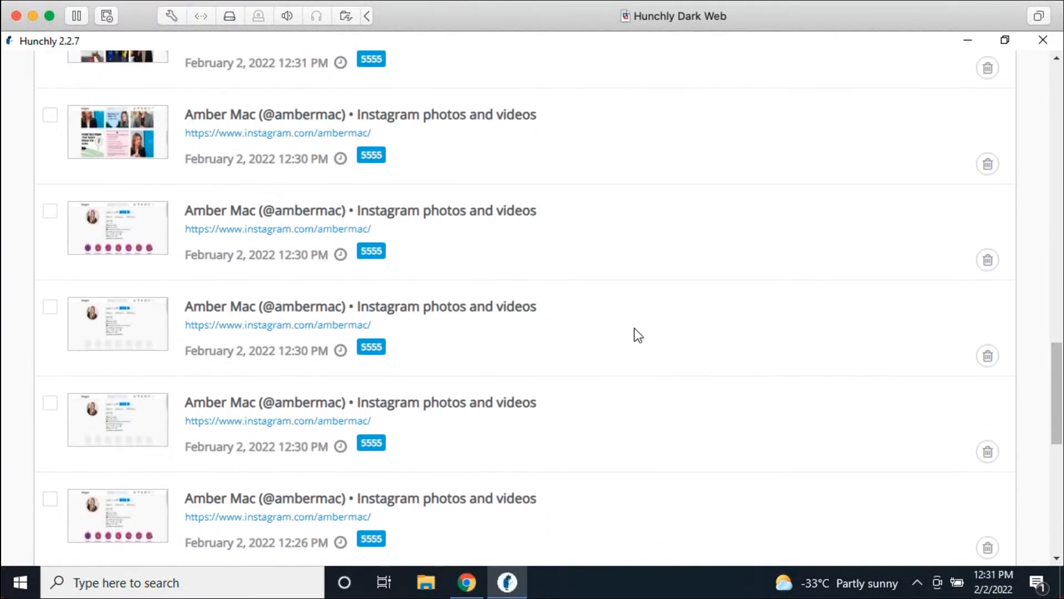
click(468, 287)
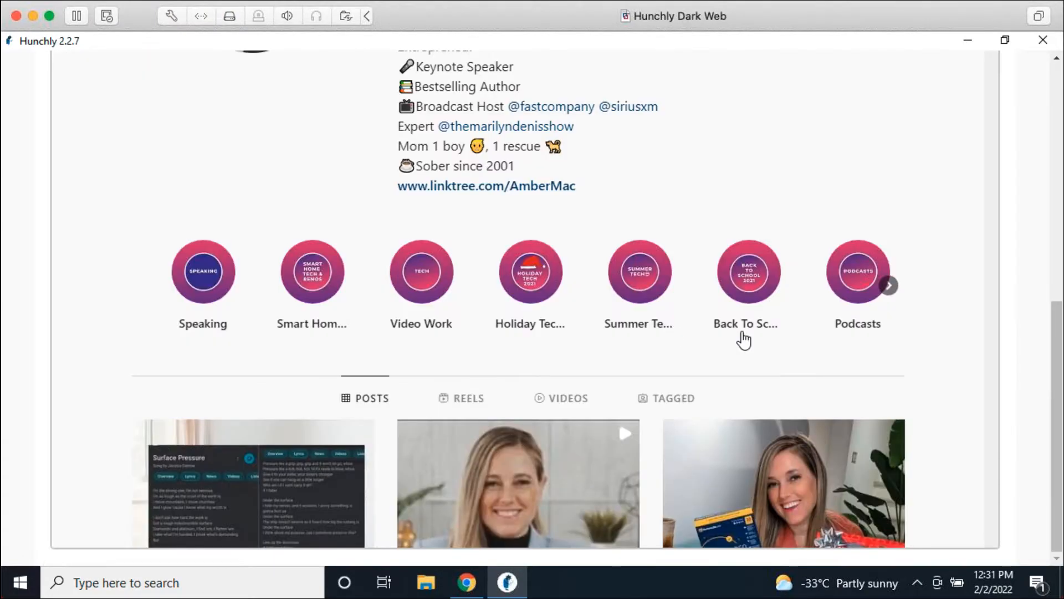
Step: Scroll through the opened Instagram capture's bio, story highlights and posts grid
scroll(962, 216, down, 8)
scroll(961, 215, down, 15)
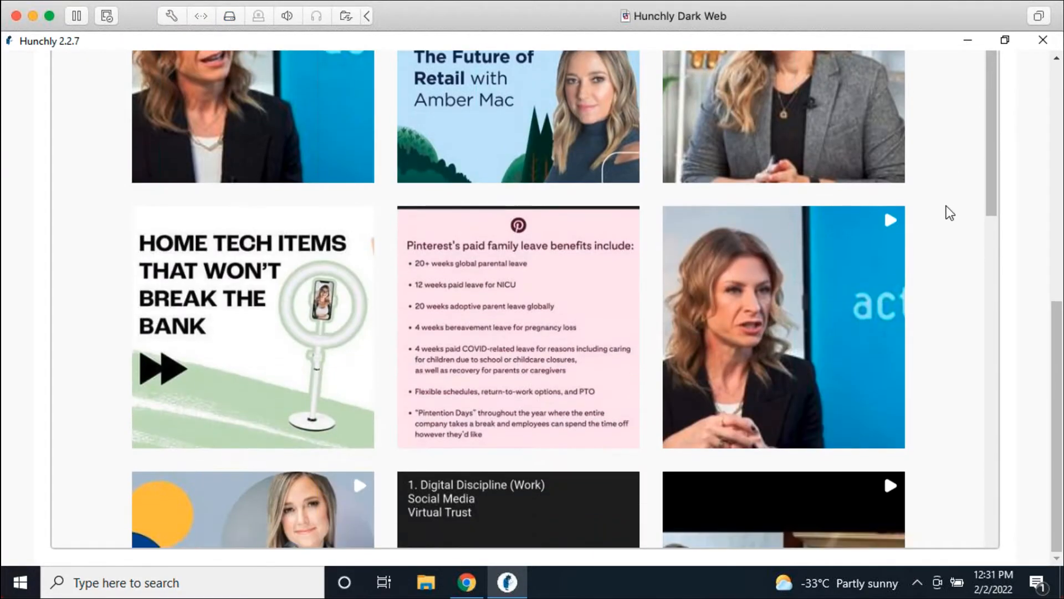
scroll(946, 210, down, 3)
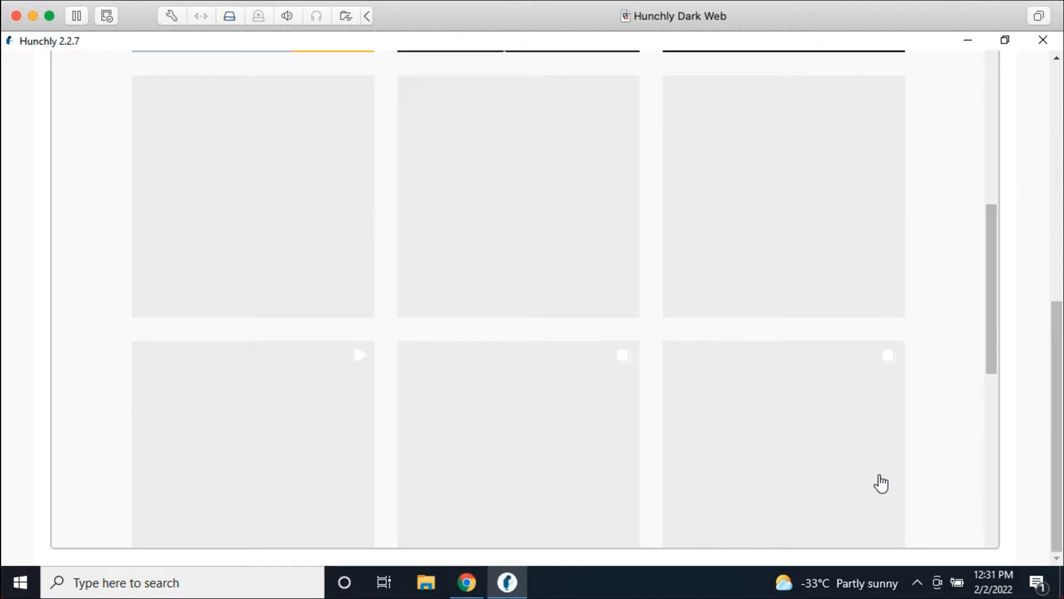
scroll(431, 339, down, 8)
scroll(299, 309, down, 5)
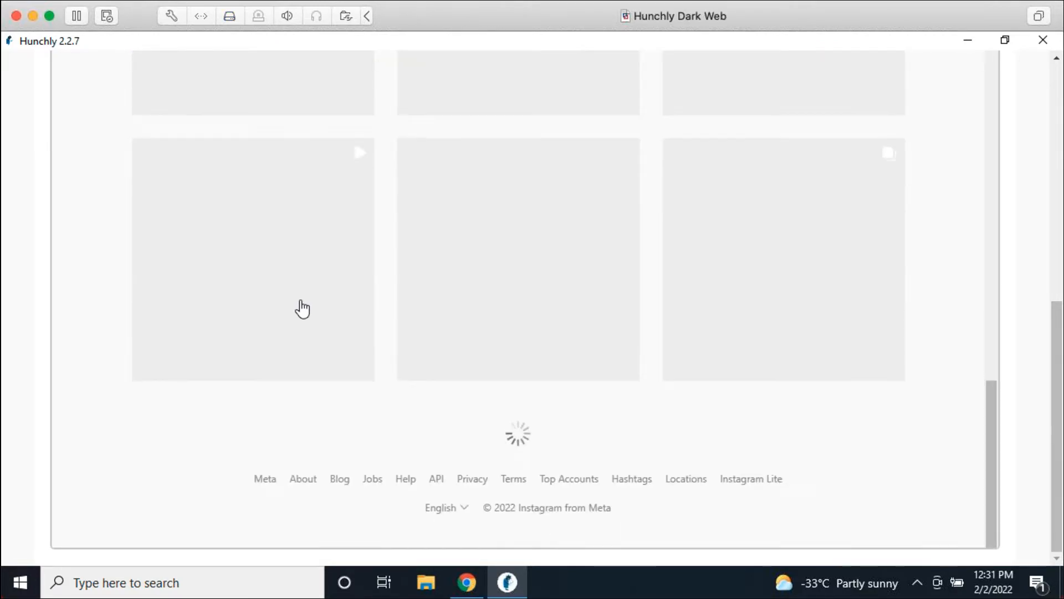
scroll(438, 274, up, 6)
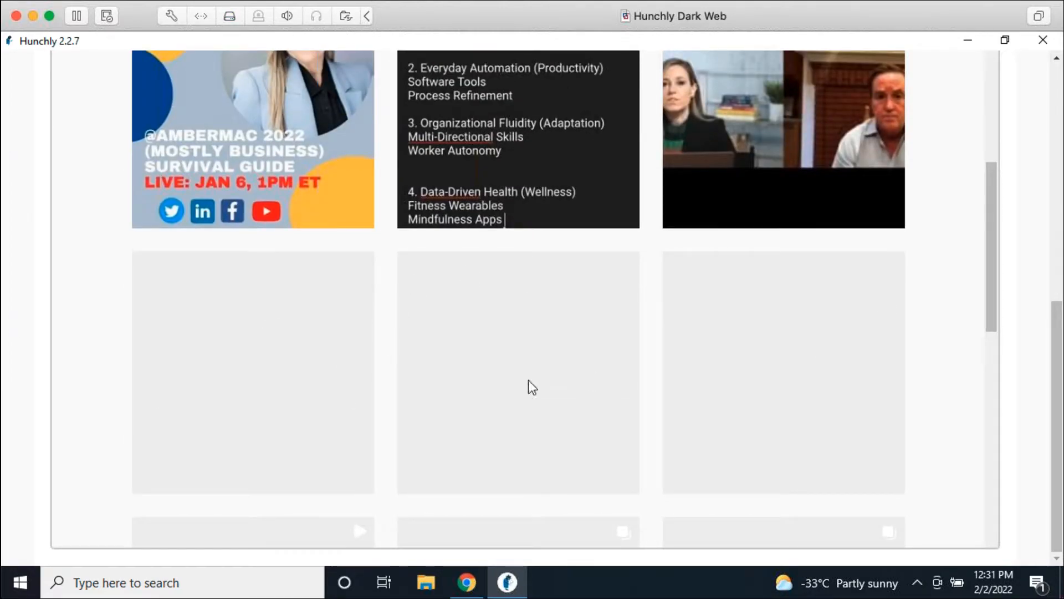
scroll(959, 234, up, 7)
scroll(961, 236, up, 15)
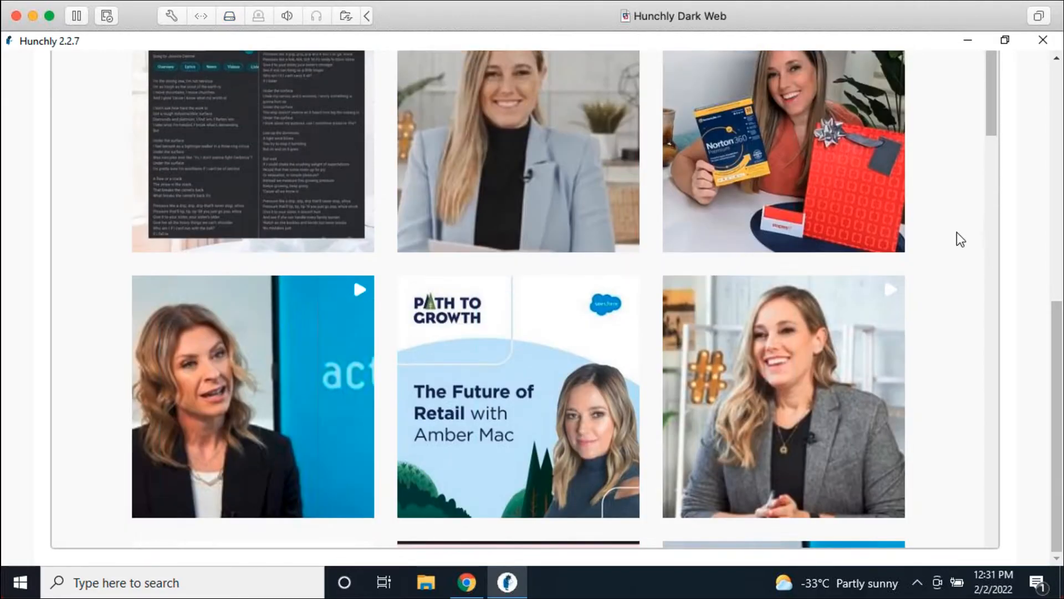
Step: Advance to captured page 12 of 20, look it over, and leave for the dashboard
click(949, 133)
scroll(992, 310, down, 5)
scroll(983, 218, down, 15)
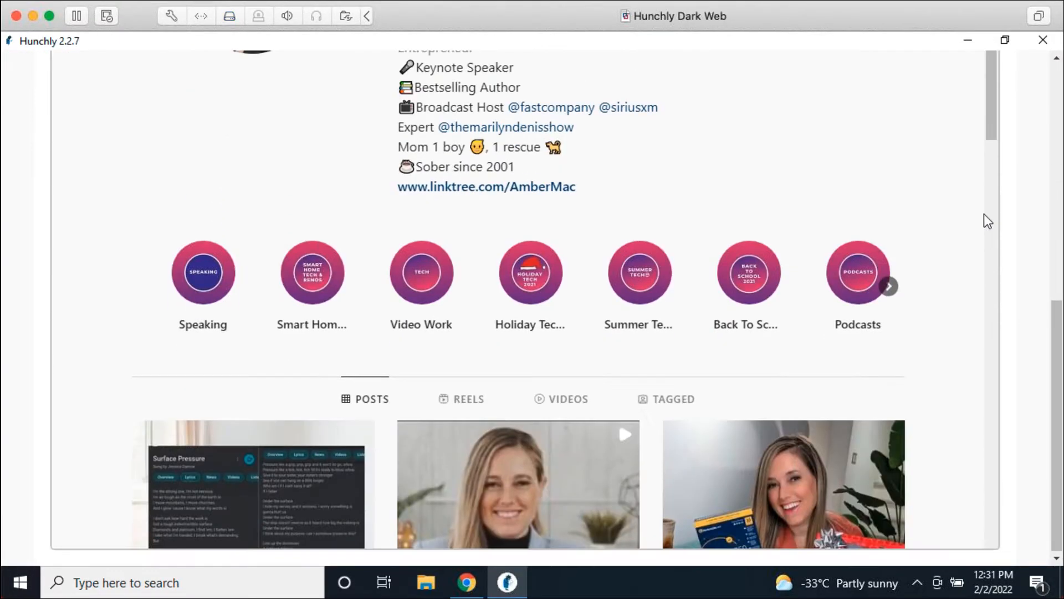
scroll(935, 383, down, 3)
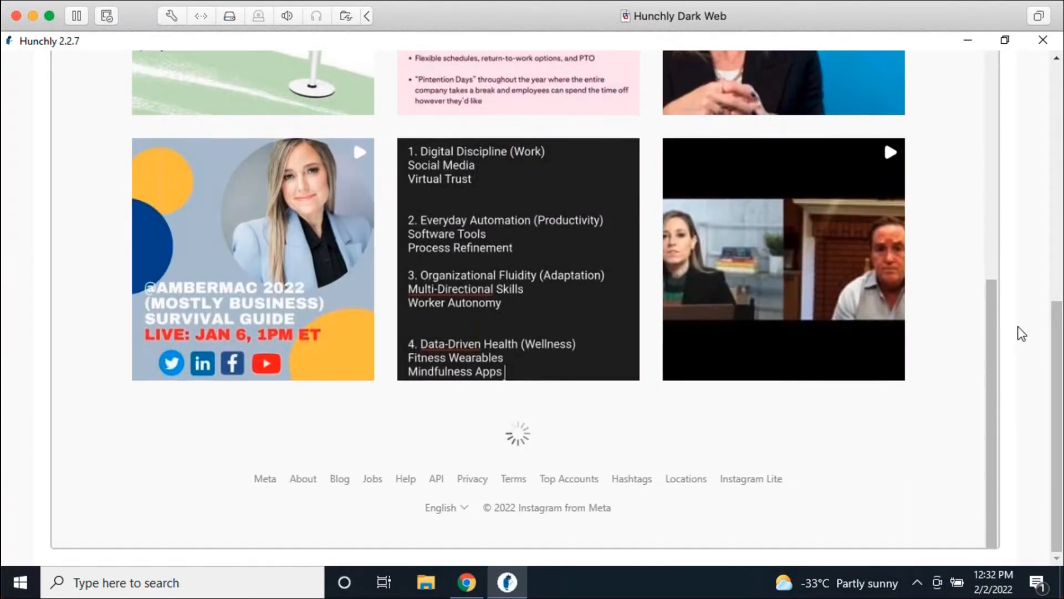
scroll(1020, 311, up, 15)
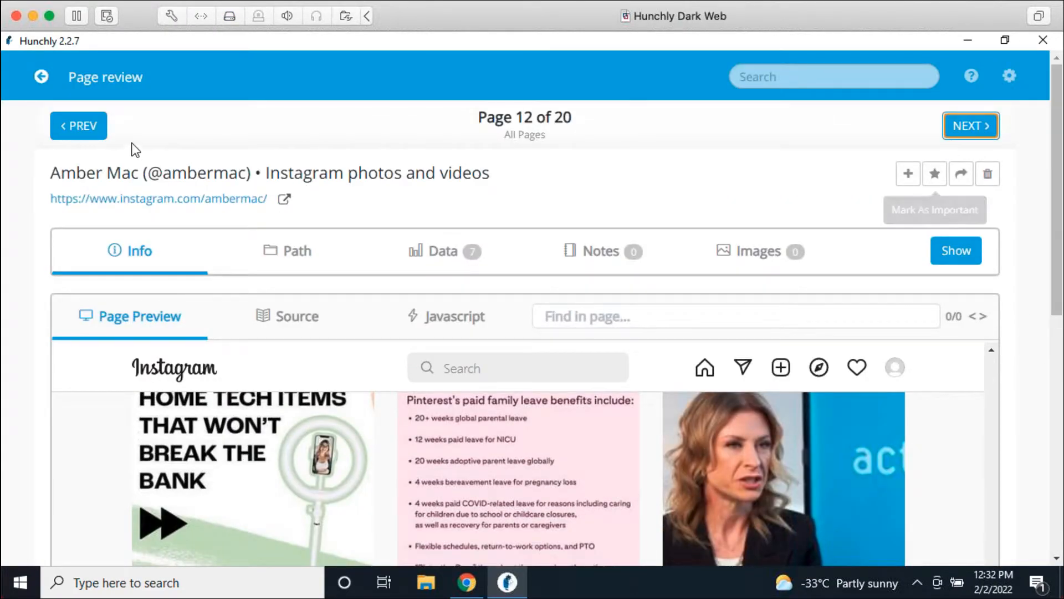
click(41, 77)
scroll(548, 466, down, 5)
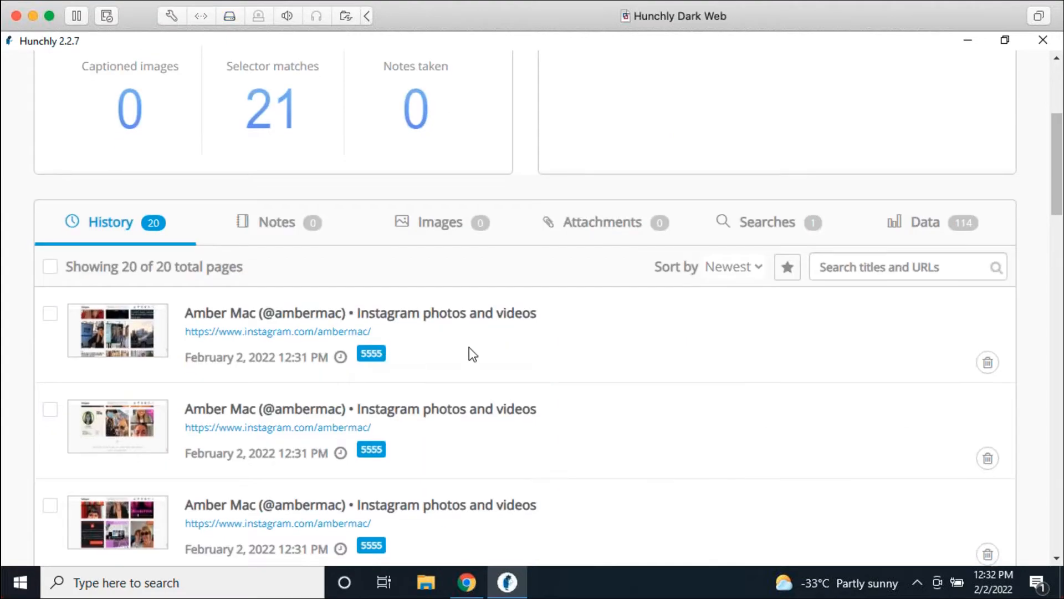
scroll(465, 338, down, 5)
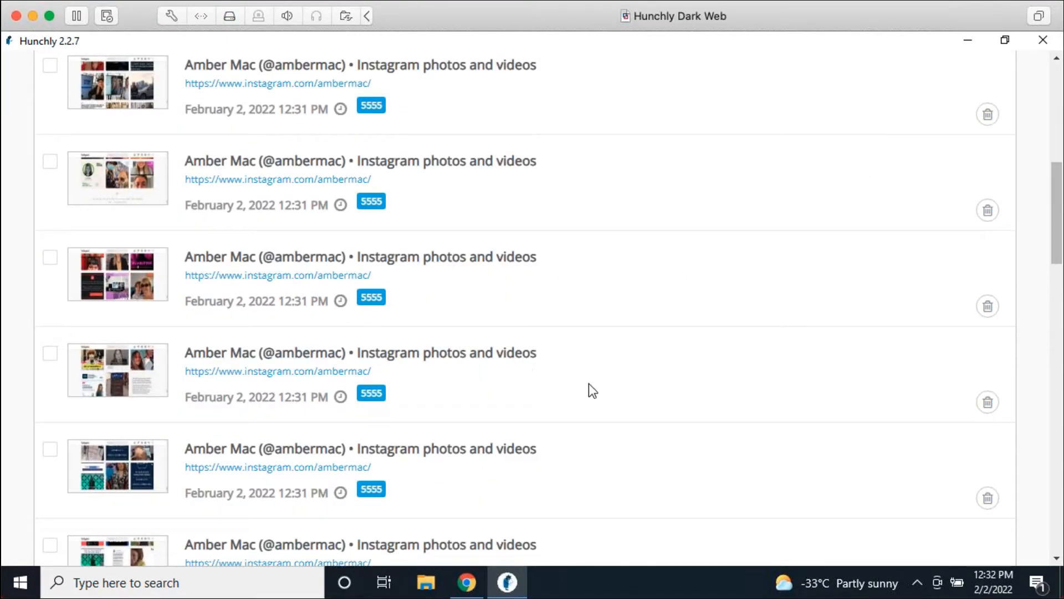
scroll(602, 421, down, 10)
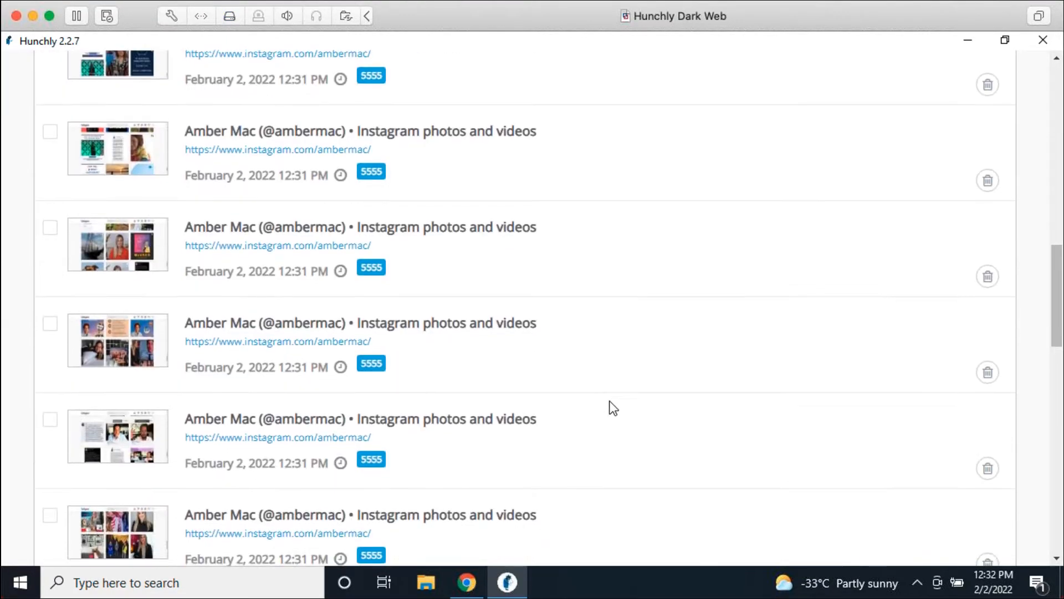
scroll(610, 399, down, 1)
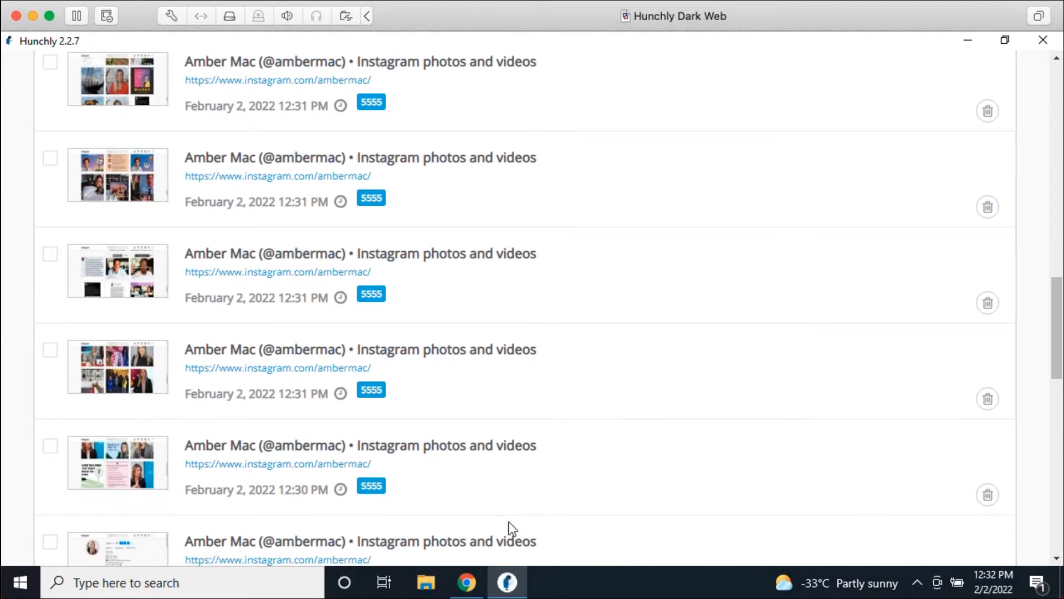
mouse_move(481, 591)
scroll(720, 377, up, 3)
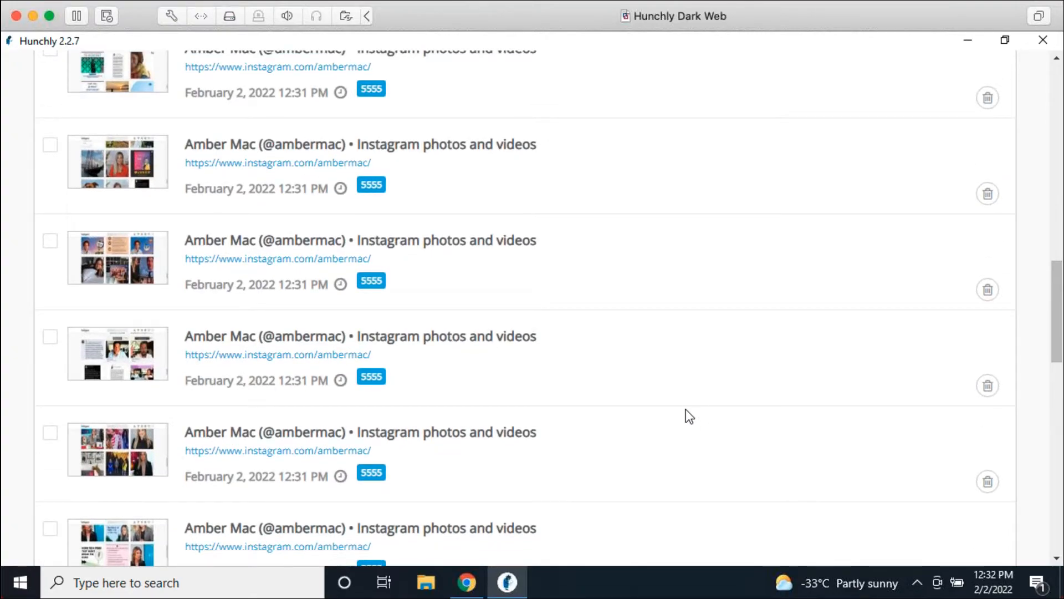
scroll(689, 460, up, 15)
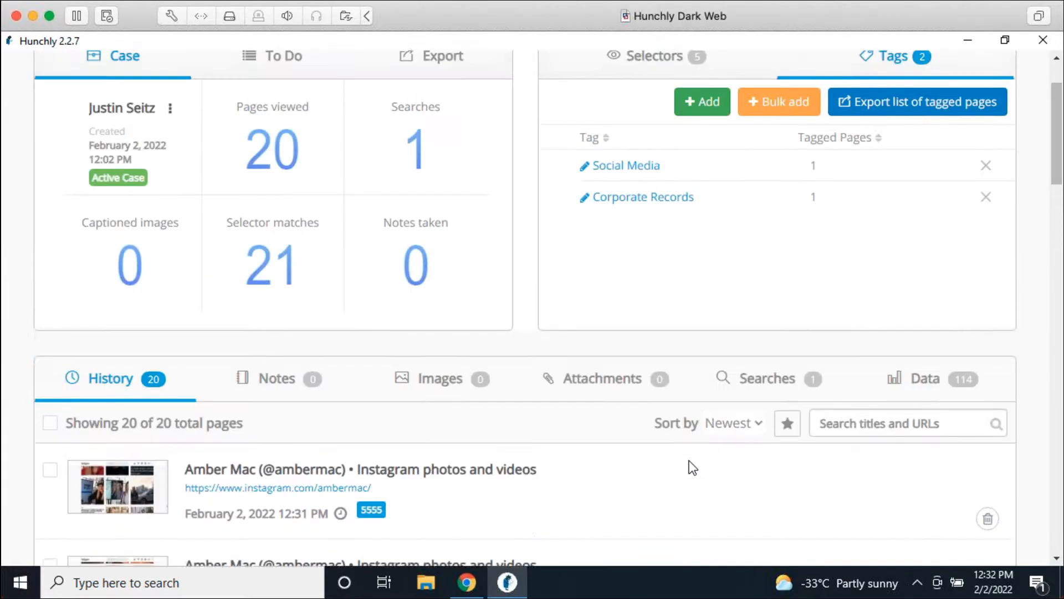
scroll(692, 457, up, 3)
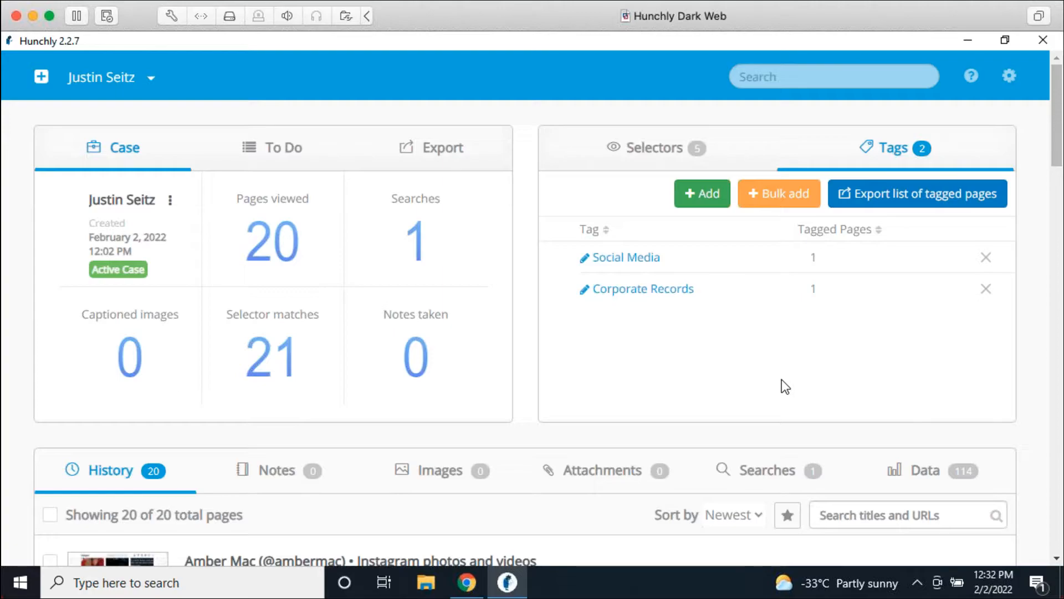
Step: Change page capture sensitivity back to Major changes only, save, and return to the dashboard
click(1011, 78)
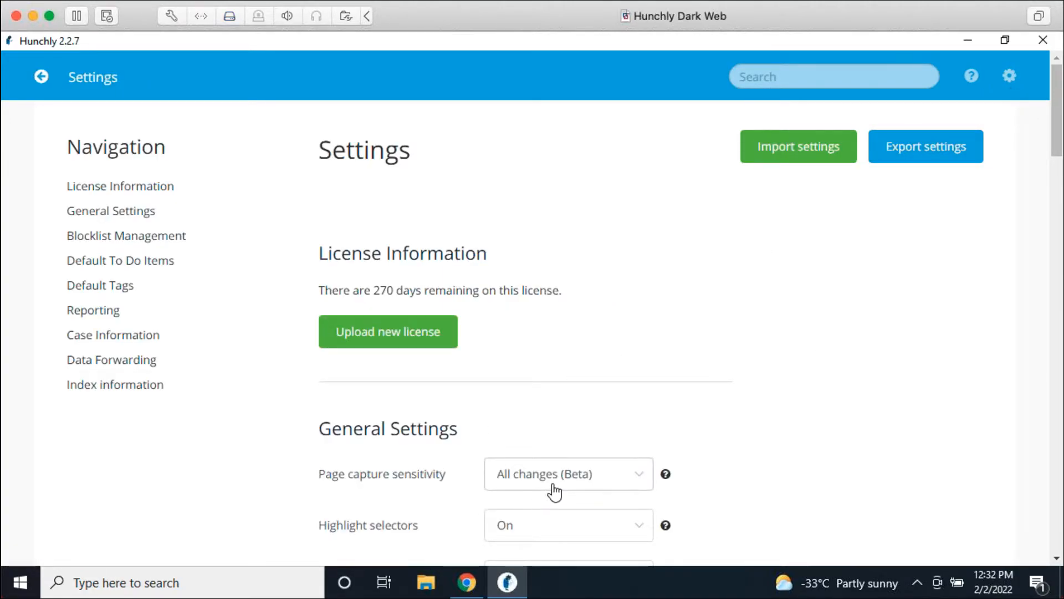
scroll(764, 434, down, 5)
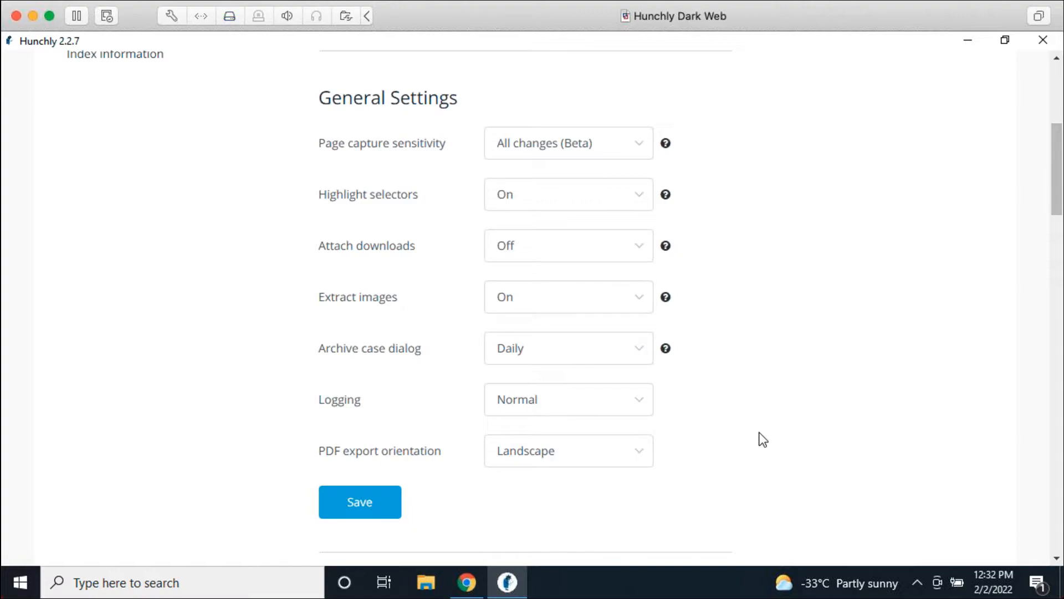
click(587, 154)
click(587, 189)
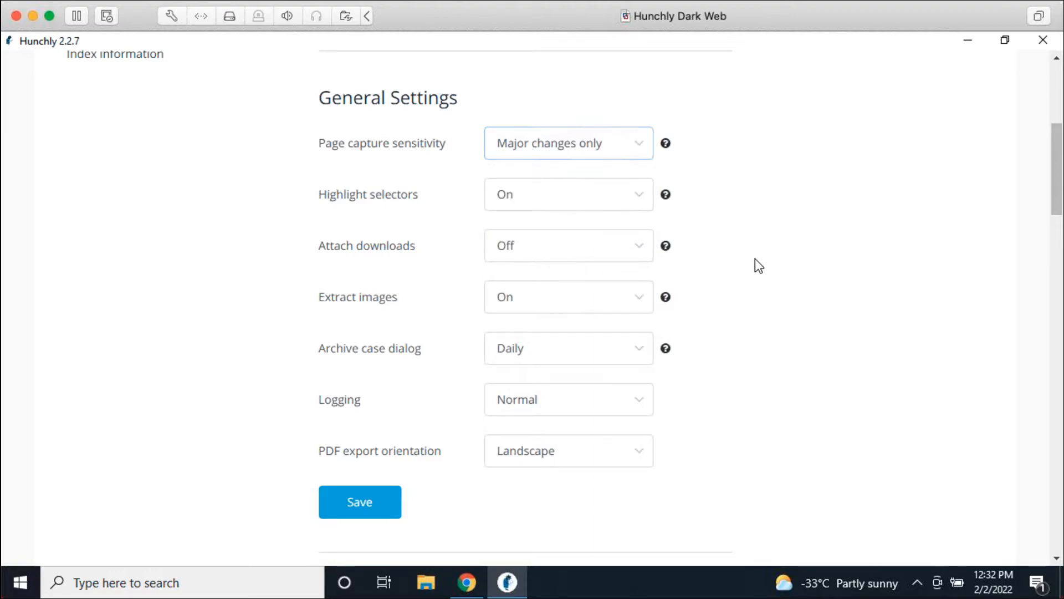
click(368, 505)
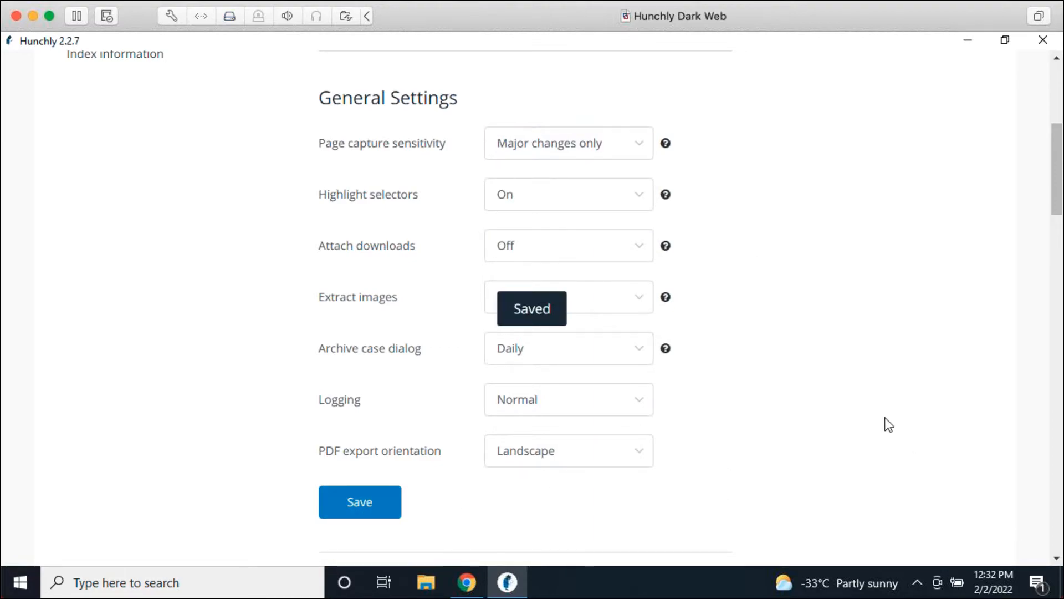
scroll(875, 390, up, 5)
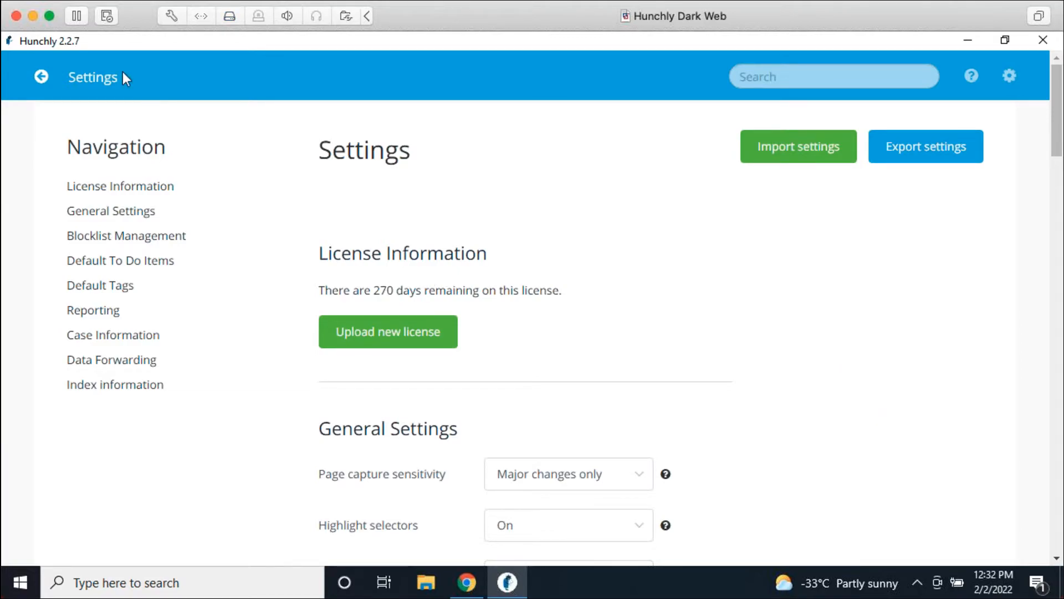
click(40, 78)
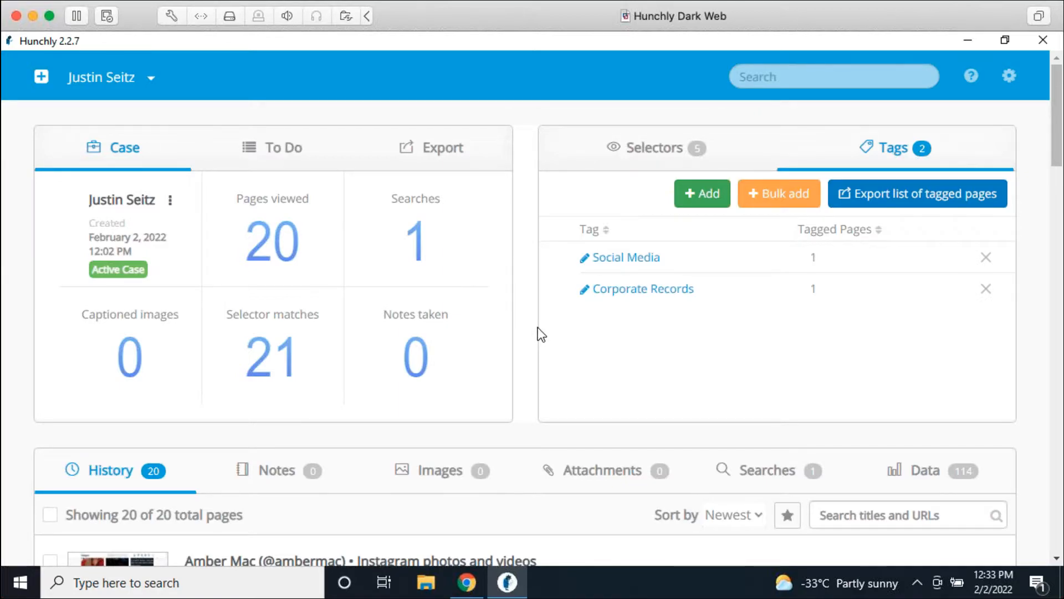
Step: Scroll the dashboard and switch its list to the Notes tab, showing 0 notes
scroll(537, 326, down, 5)
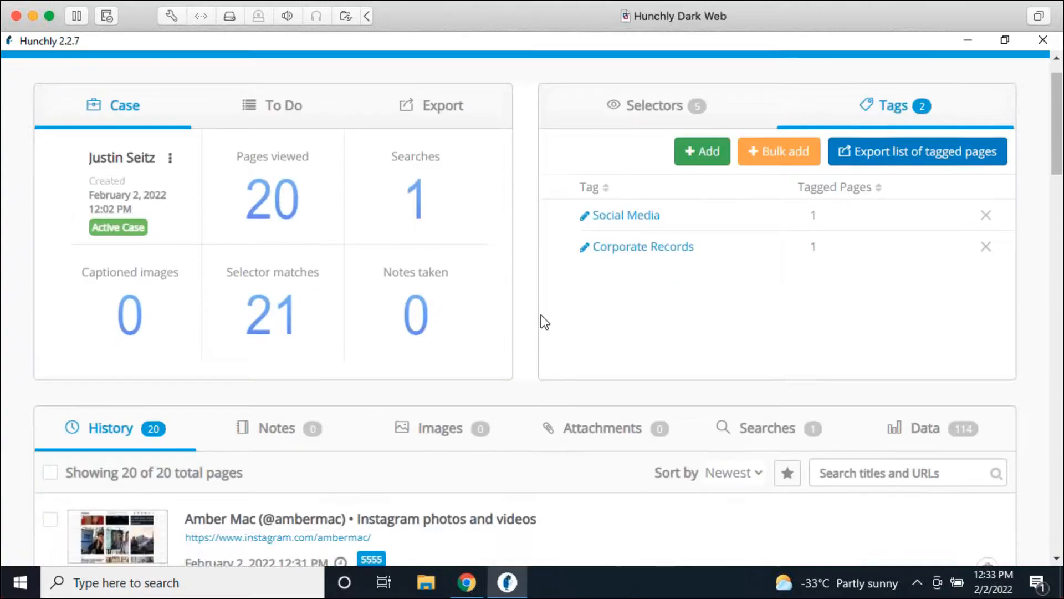
scroll(534, 177, up, 5)
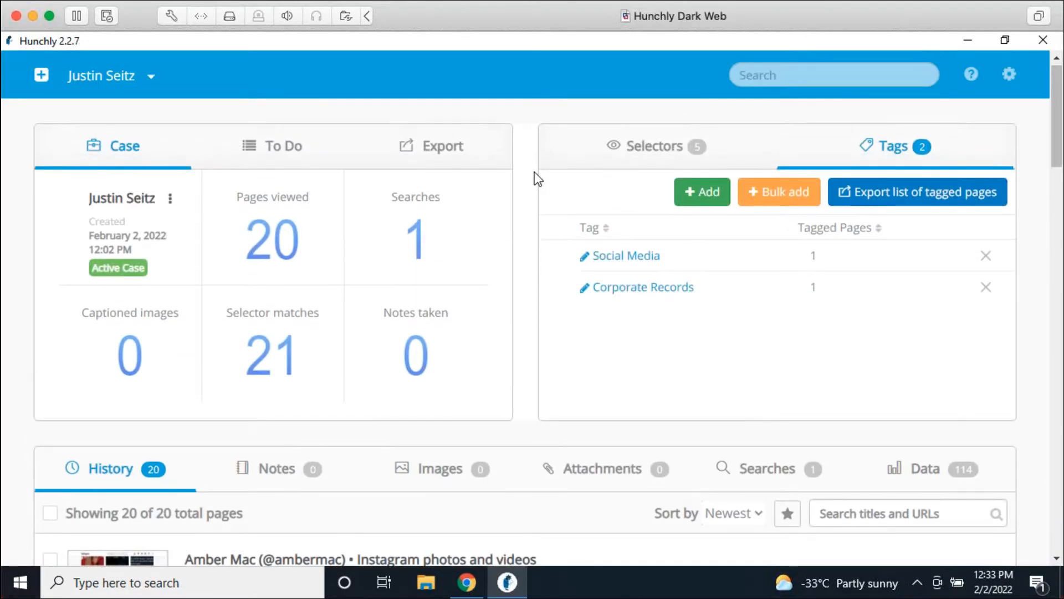
scroll(536, 183, down, 3)
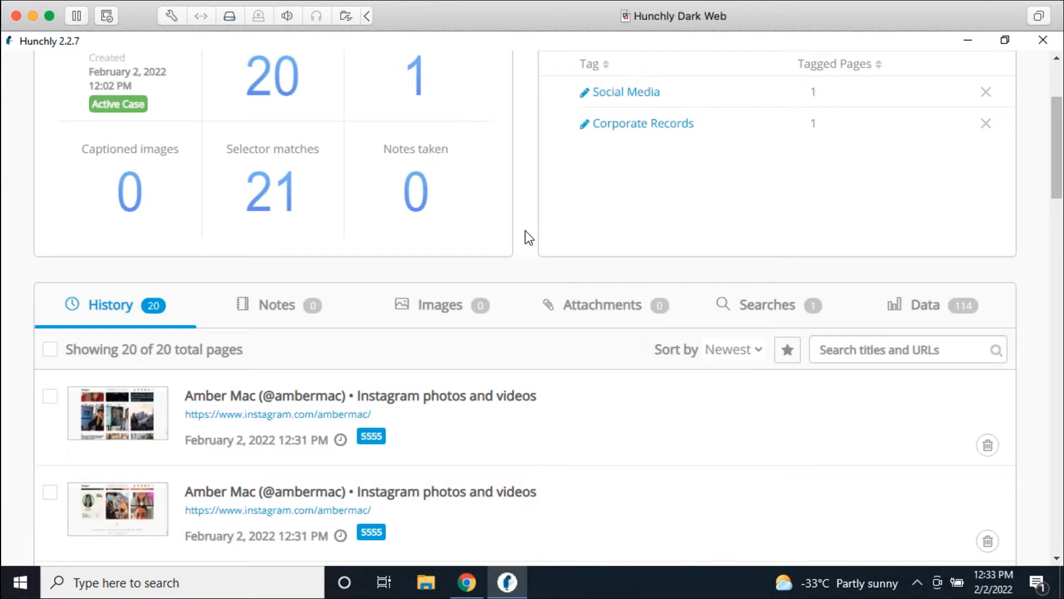
scroll(527, 238, down, 1)
scroll(540, 192, up, 3)
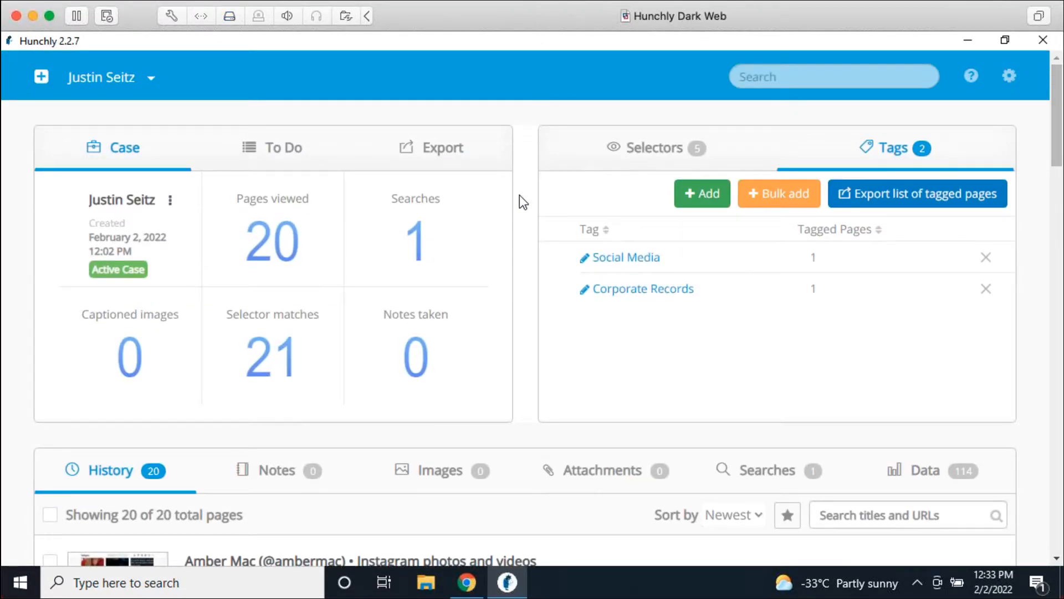
scroll(521, 201, down, 4)
scroll(523, 201, down, 1)
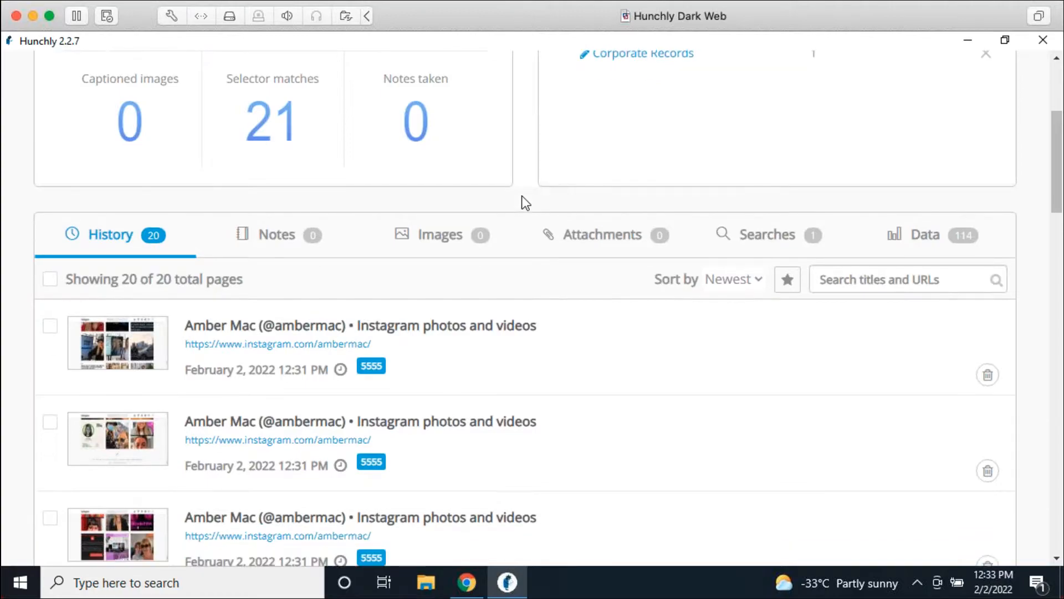
scroll(522, 198, down, 1)
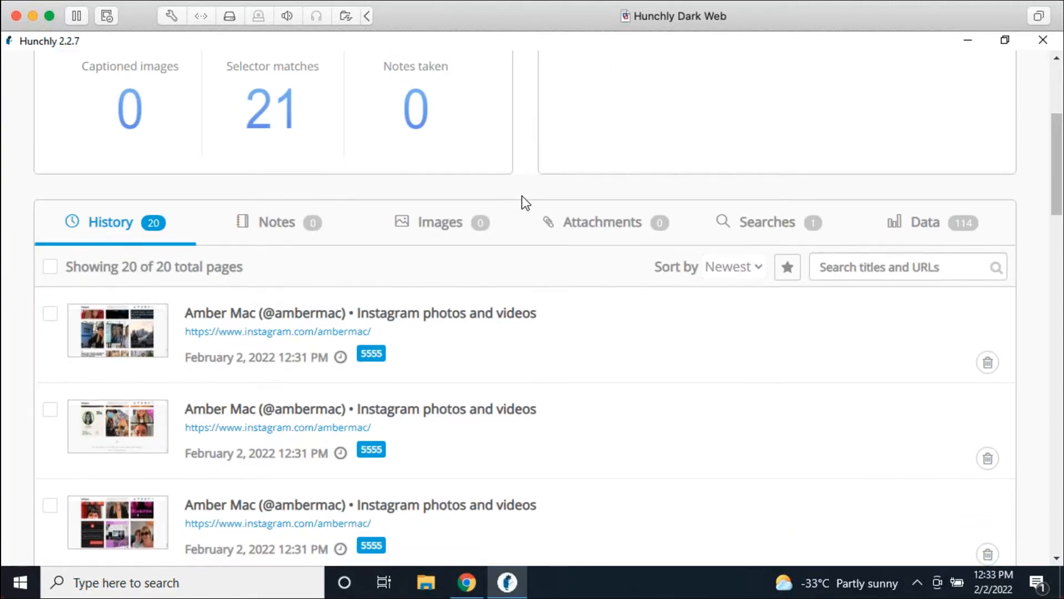
click(296, 233)
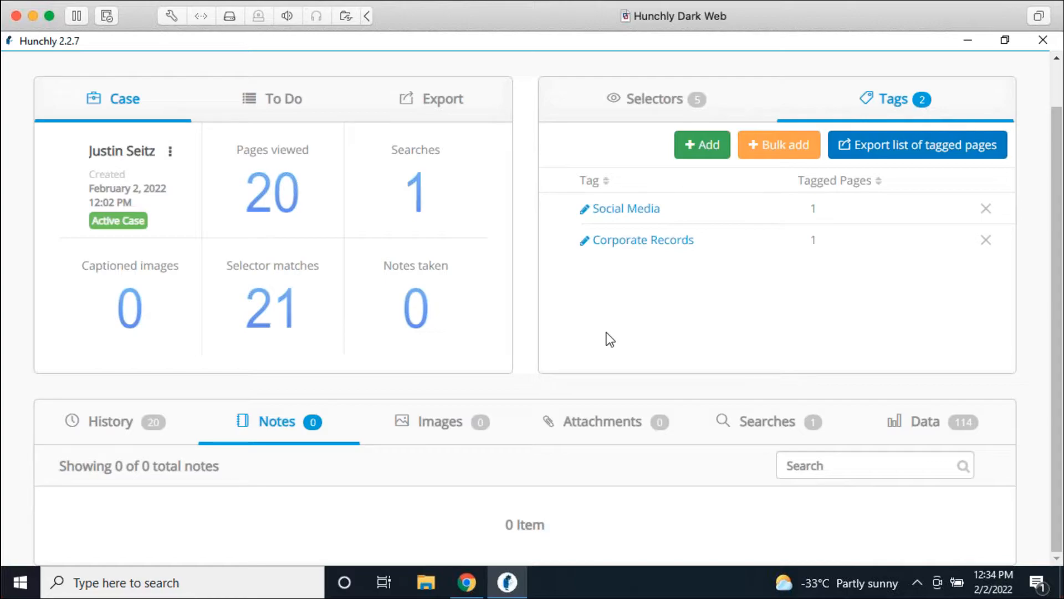
Step: Save a Hunchly 2.0 note on the Instagram profile page about the owner's commercials
click(466, 582)
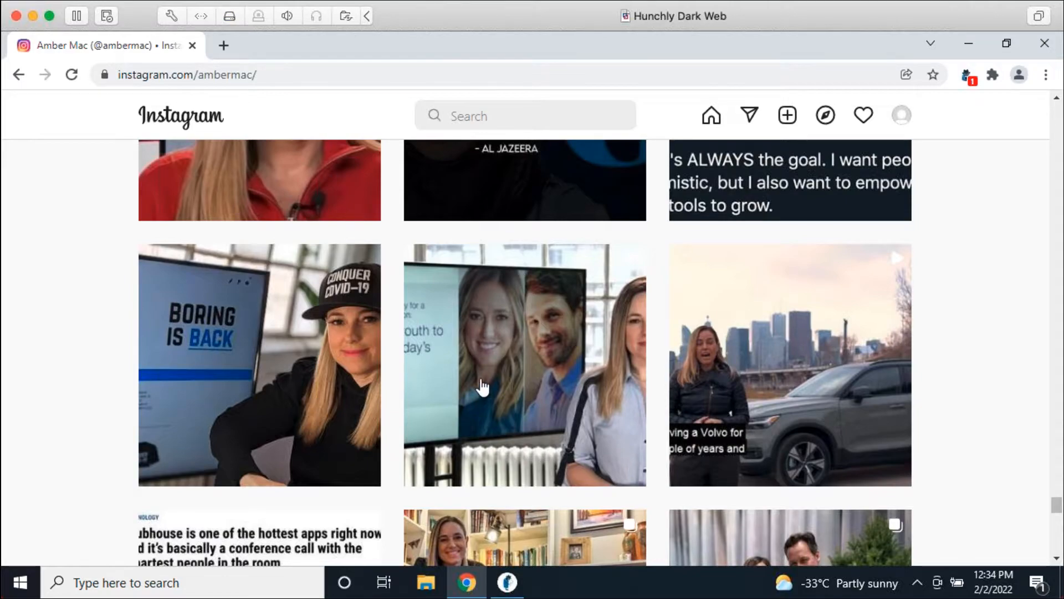
right_click(67, 363)
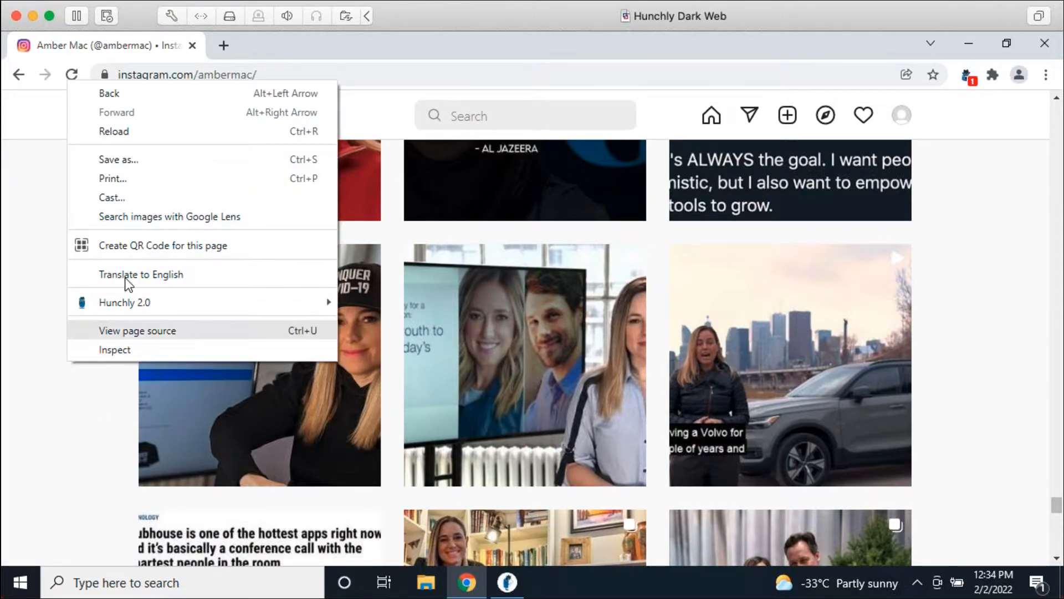
mouse_move(134, 303)
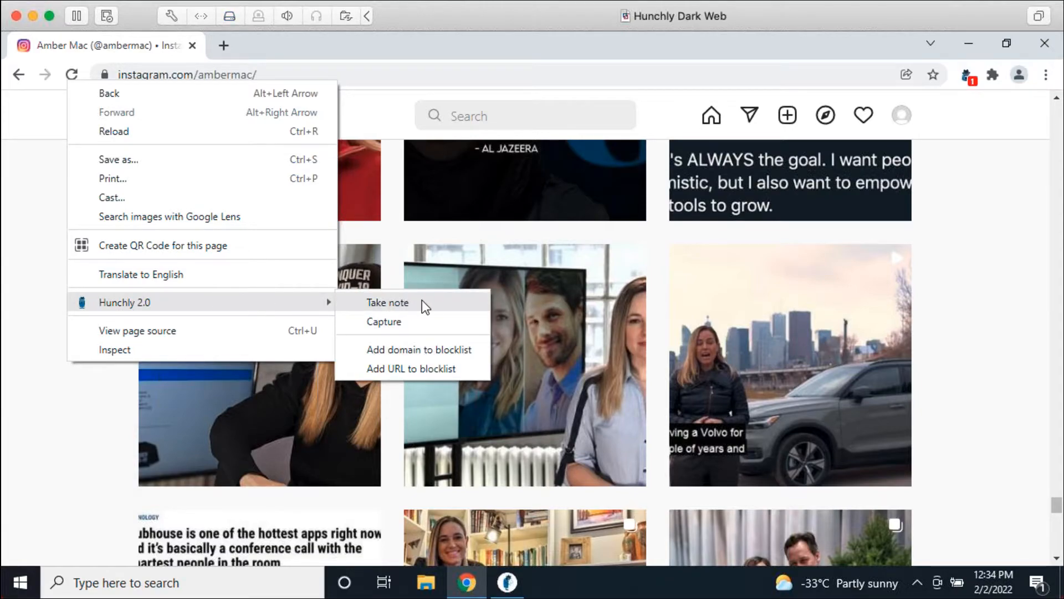
click(388, 302)
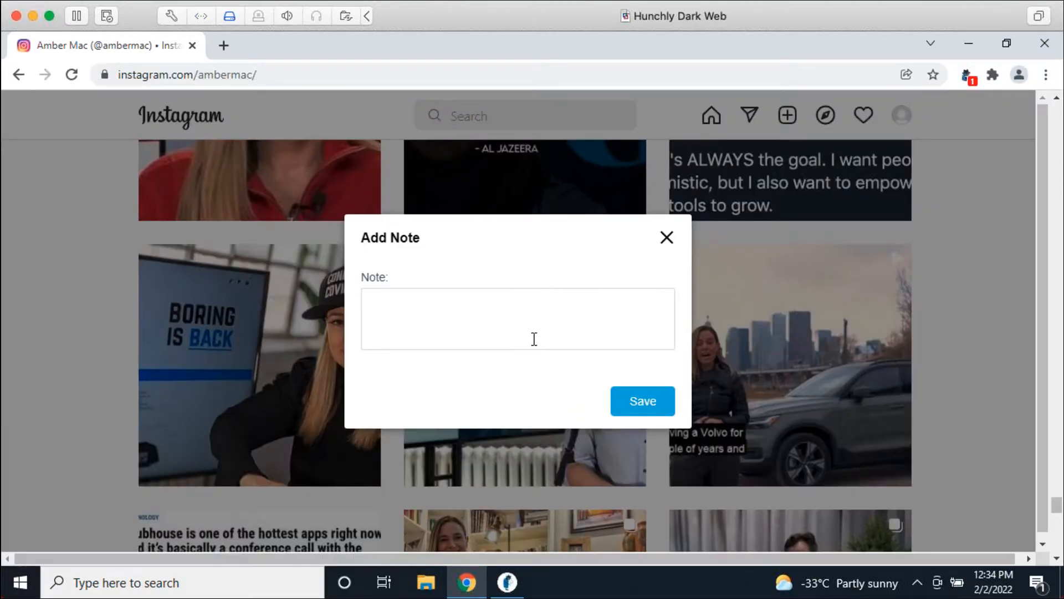
text(Amber Mac commercials.)
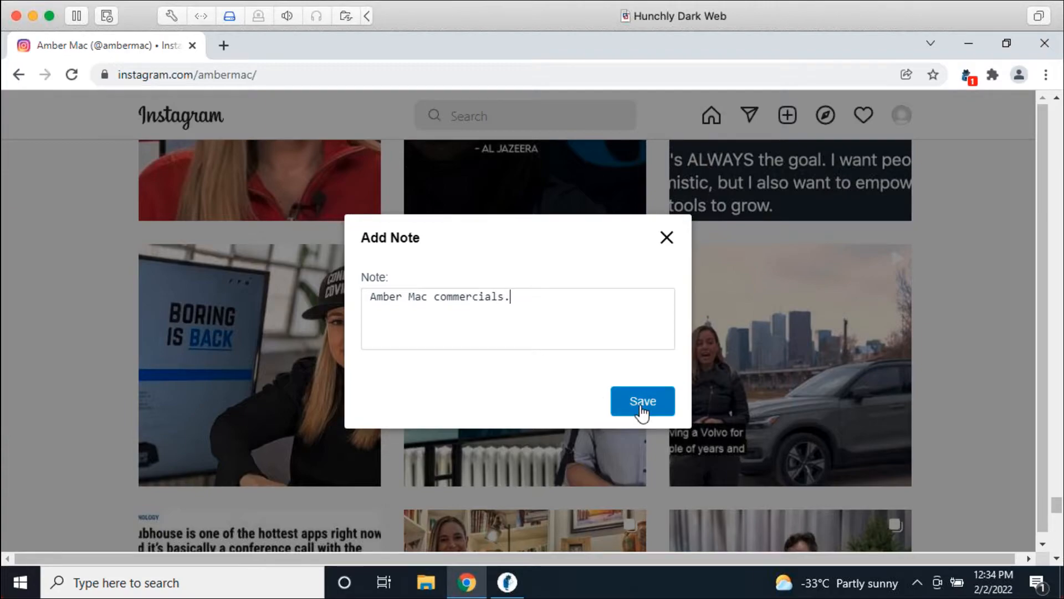
click(643, 402)
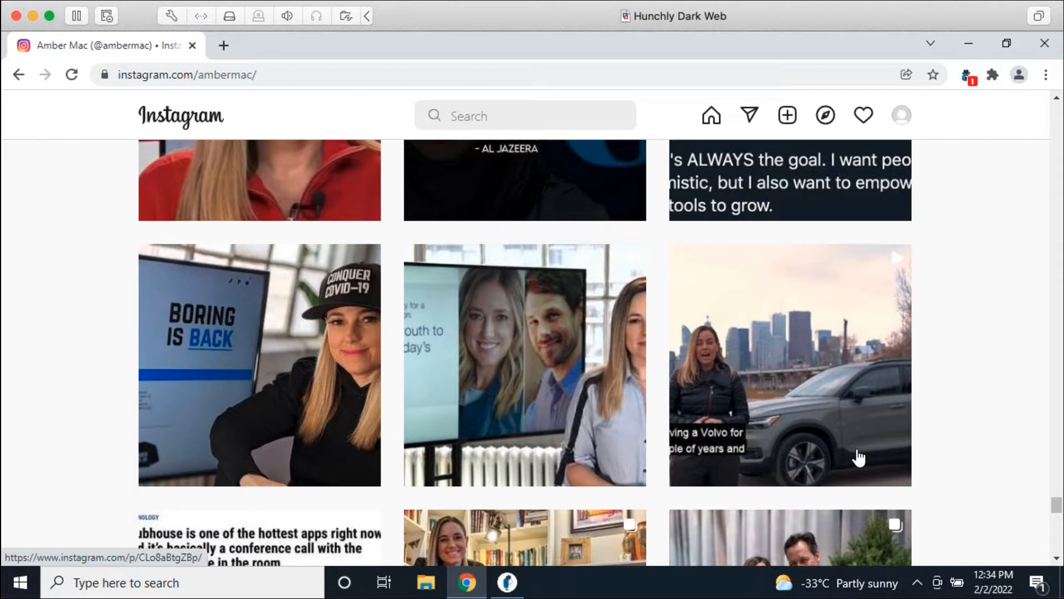
click(512, 583)
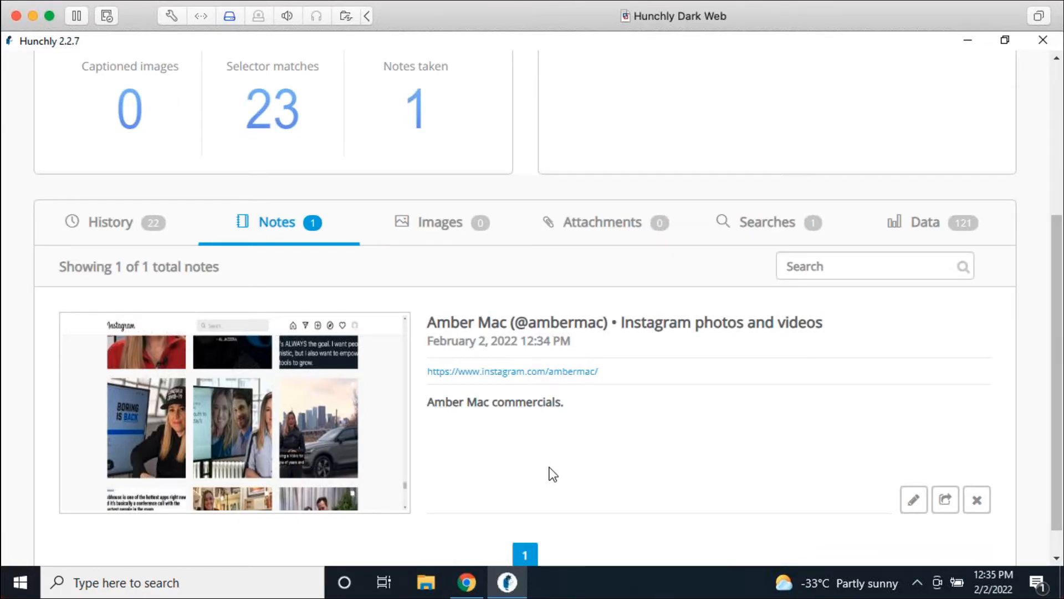
Step: Show the 22-page History list again and open the subject's LinkedIn profile capture
scroll(554, 465, down, 1)
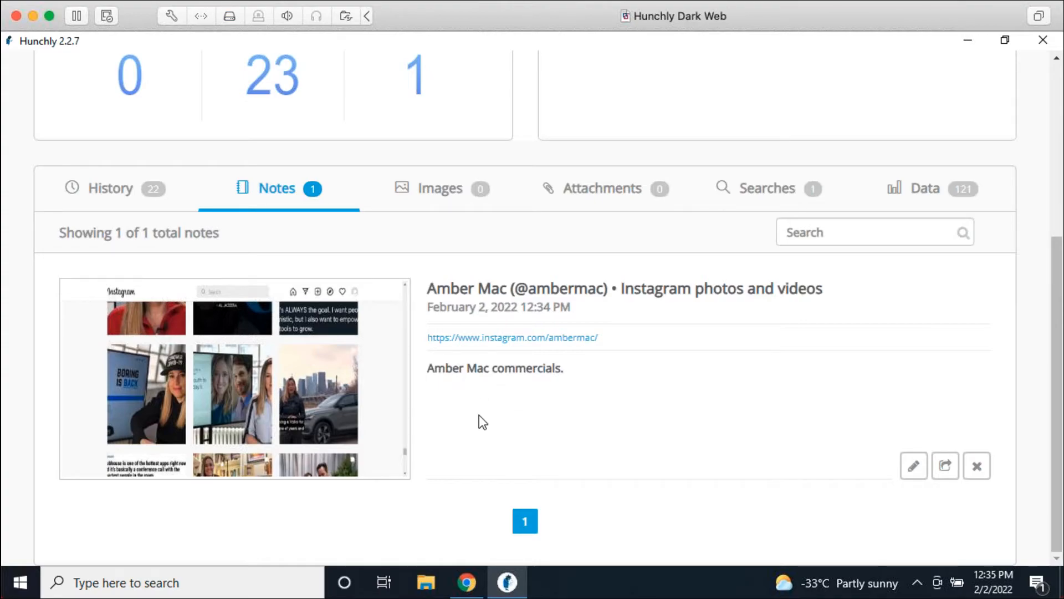
scroll(478, 419, up, 3)
click(142, 368)
scroll(563, 465, down, 5)
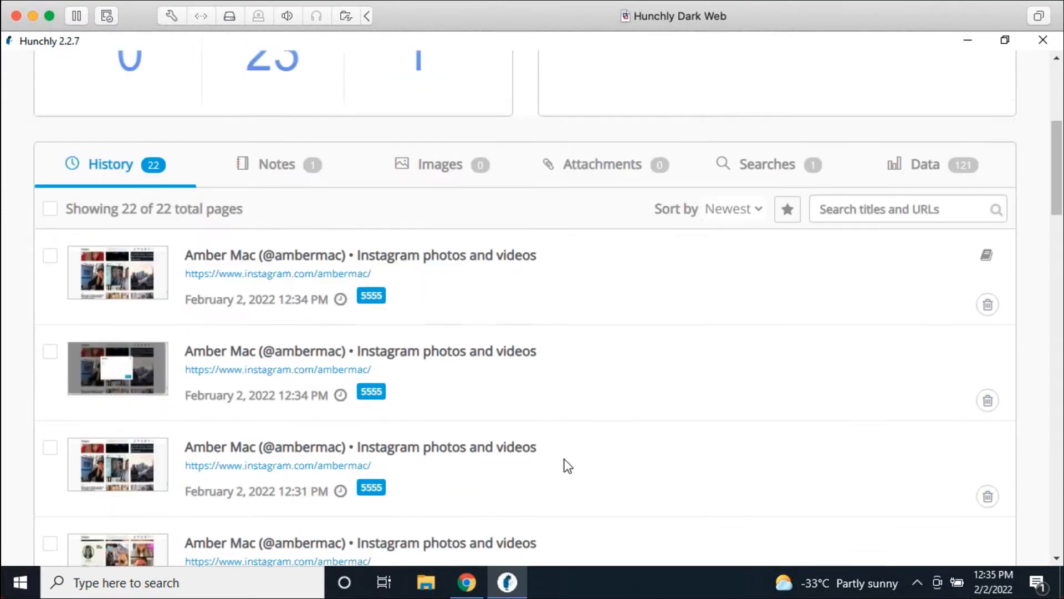
scroll(591, 430, down, 5)
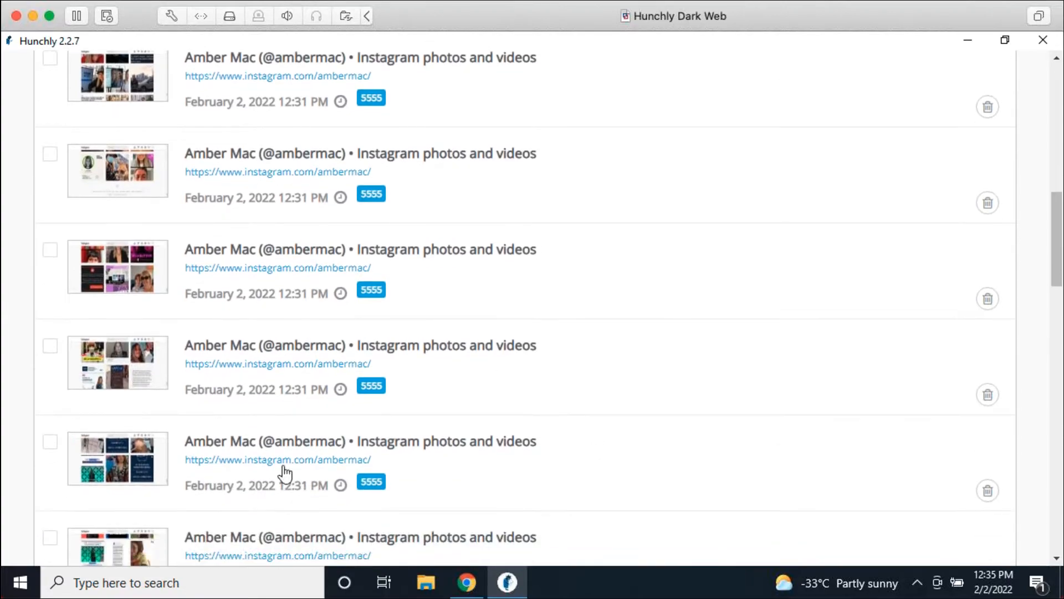
scroll(373, 491, down, 5)
scroll(261, 432, down, 5)
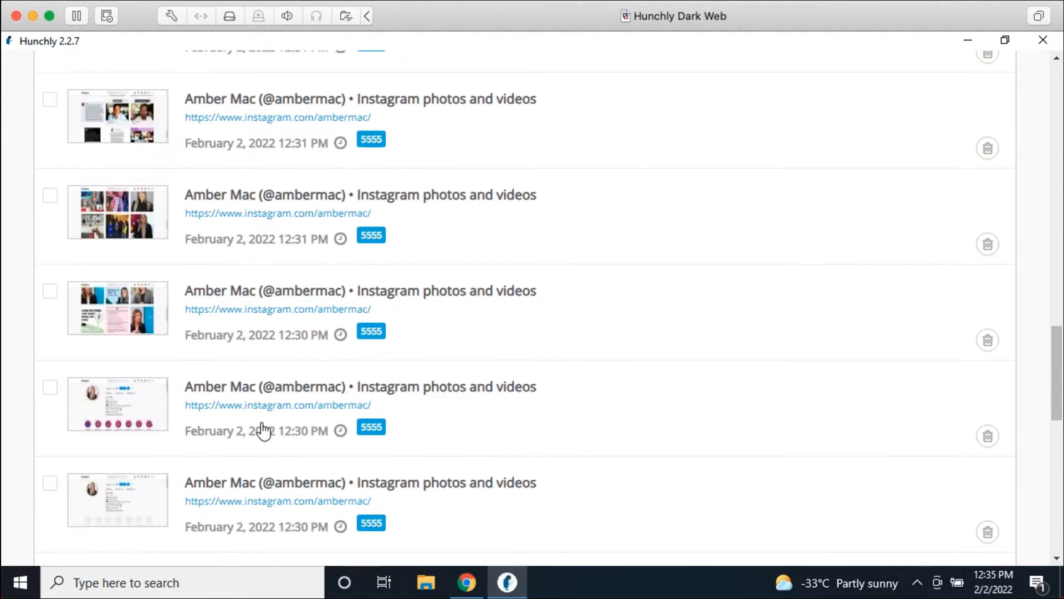
scroll(277, 427, down, 2)
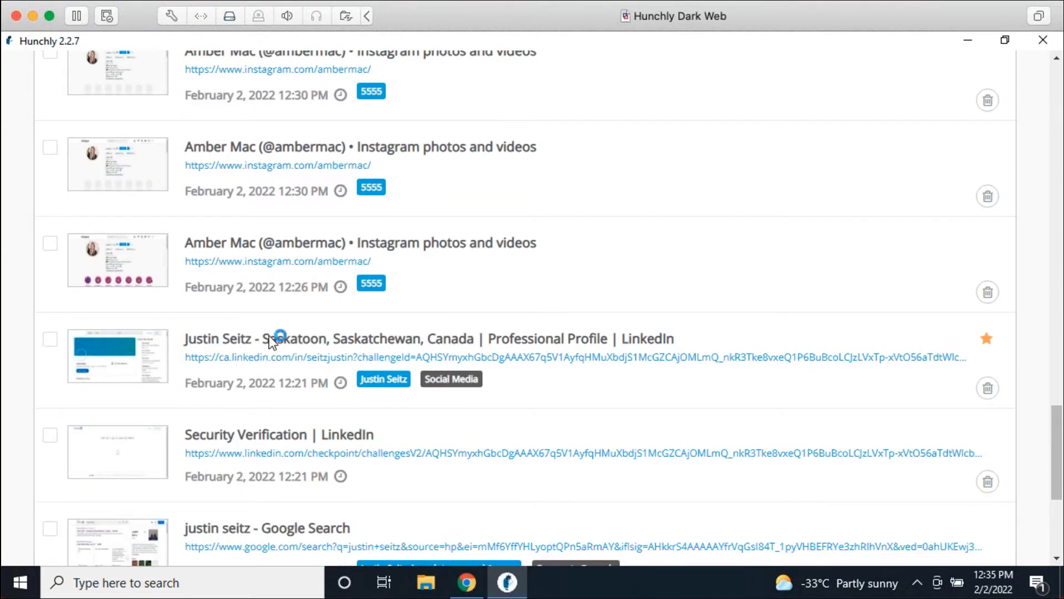
click(271, 336)
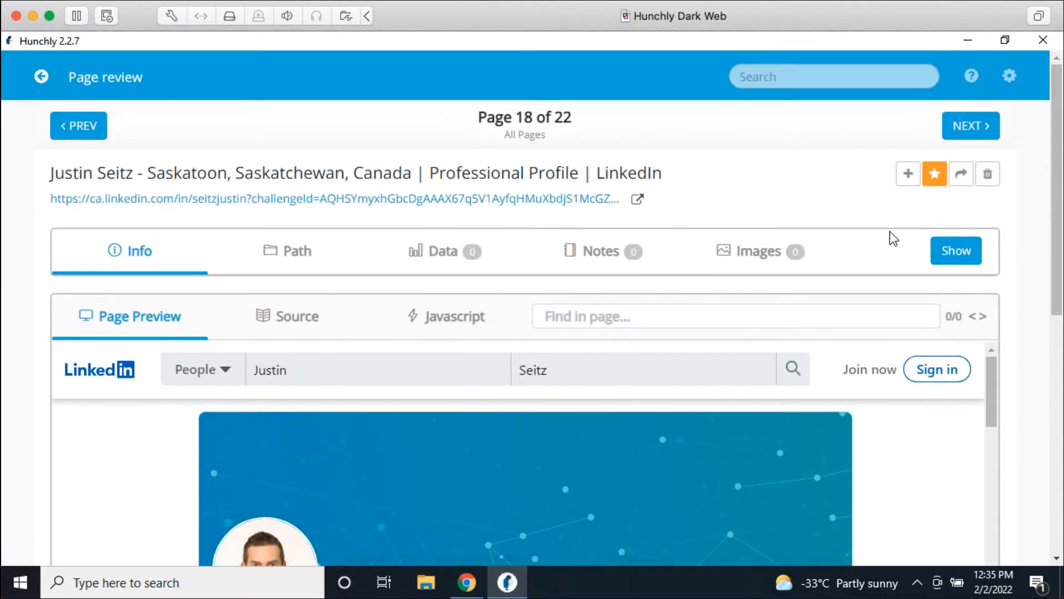
Step: Add a note identifying the subject's LinkedIn account to capture 18 of 22, then return
scroll(820, 266, down, 3)
scroll(806, 386, down, 1)
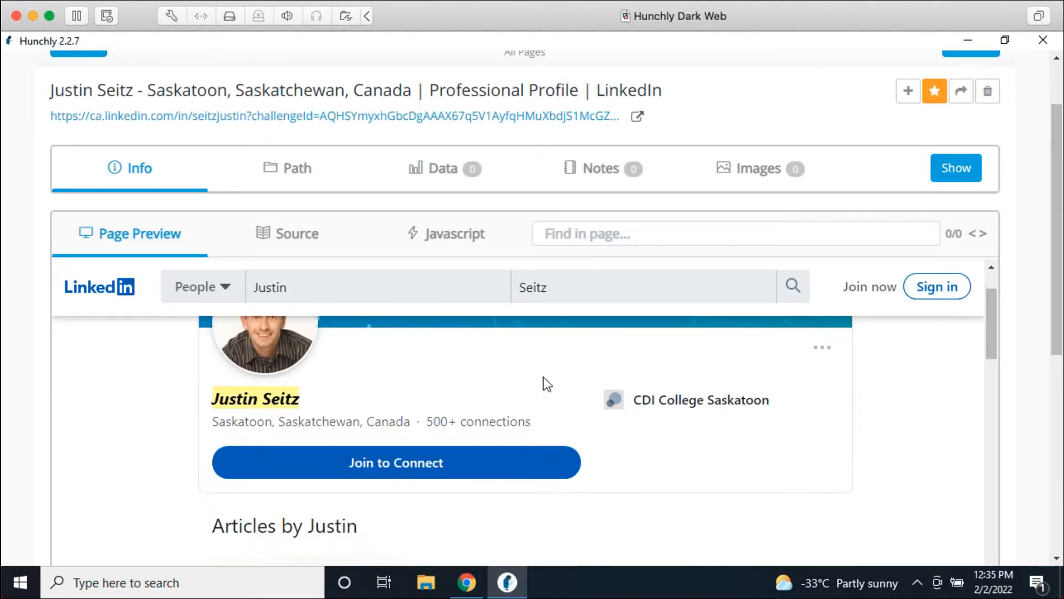
scroll(790, 357, up, 3)
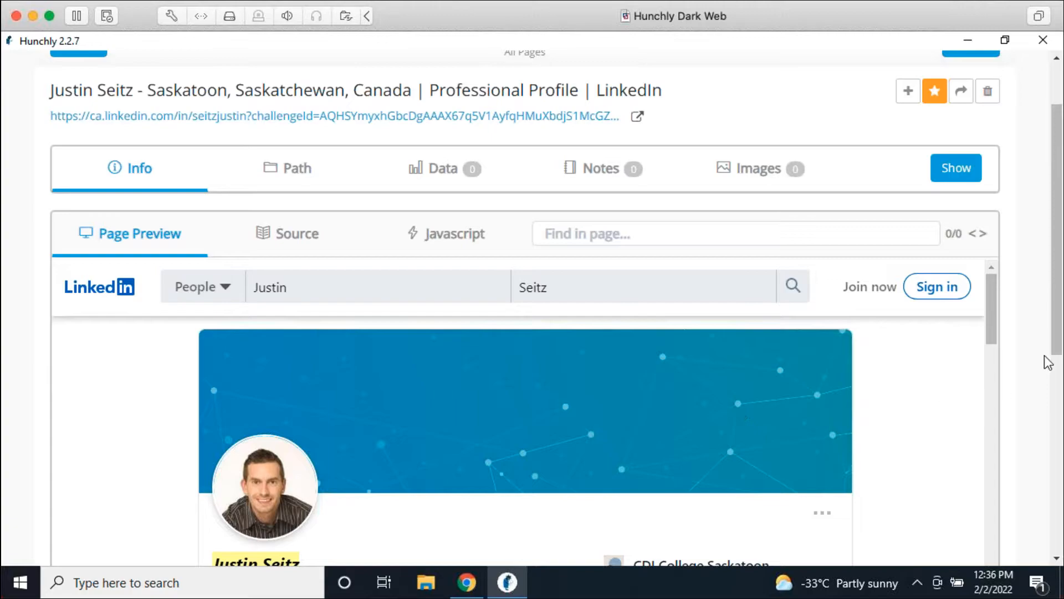
click(904, 102)
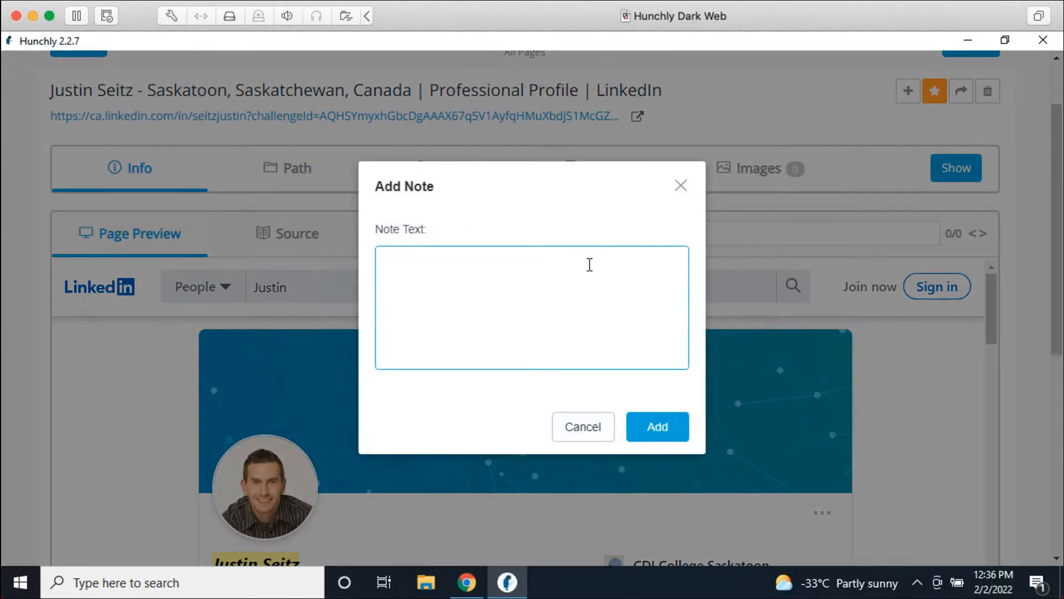
text(Justin's LinkedIn account.)
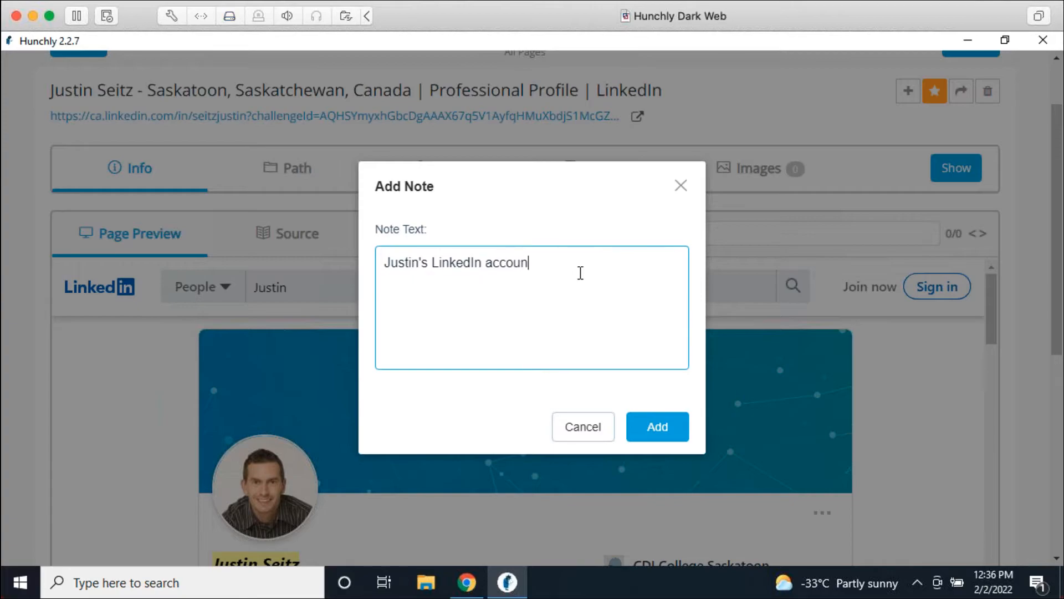
click(674, 418)
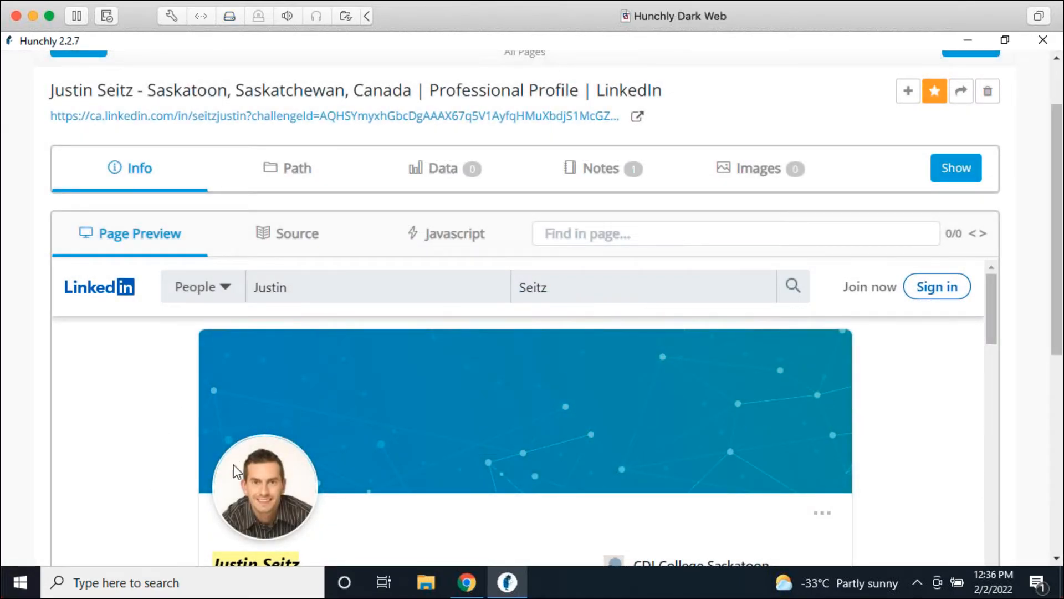
scroll(1002, 295, up, 3)
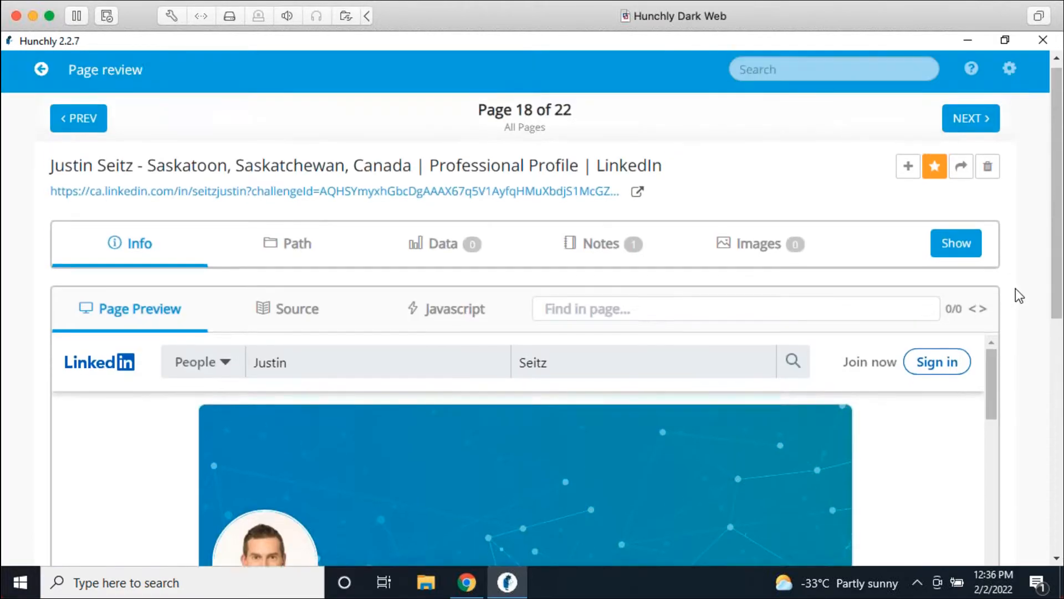
click(46, 78)
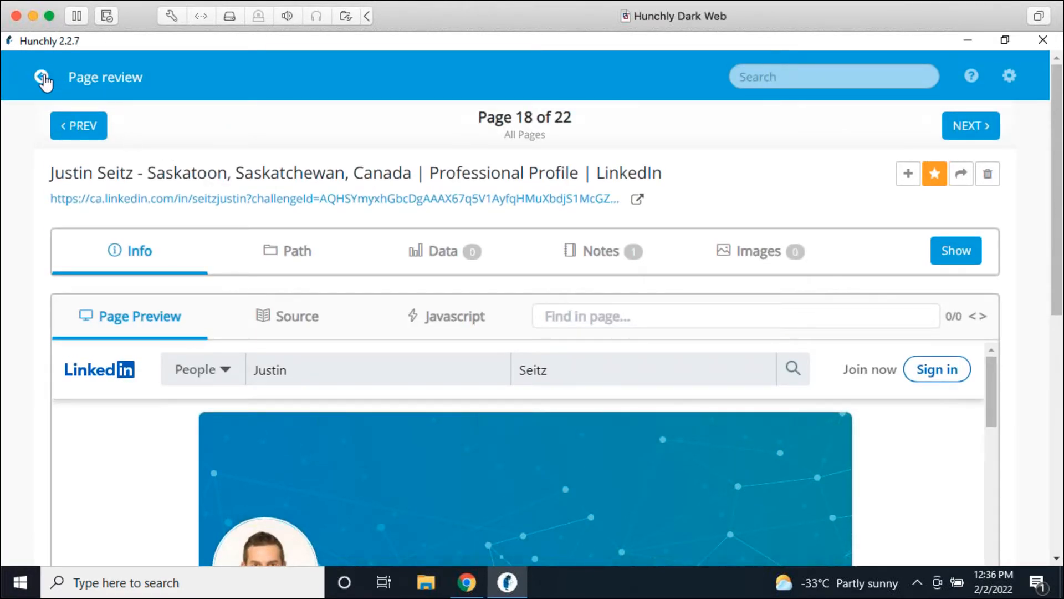
Step: Review the case's 2 notes, then show the case's images, which list 0 captioned images
scroll(432, 391, down, 4)
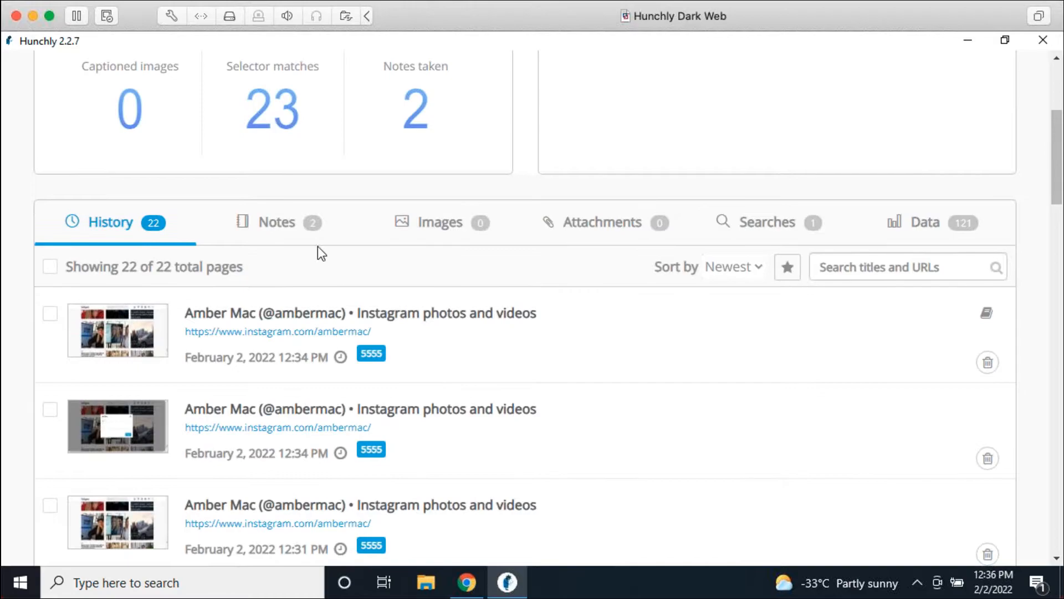
click(305, 236)
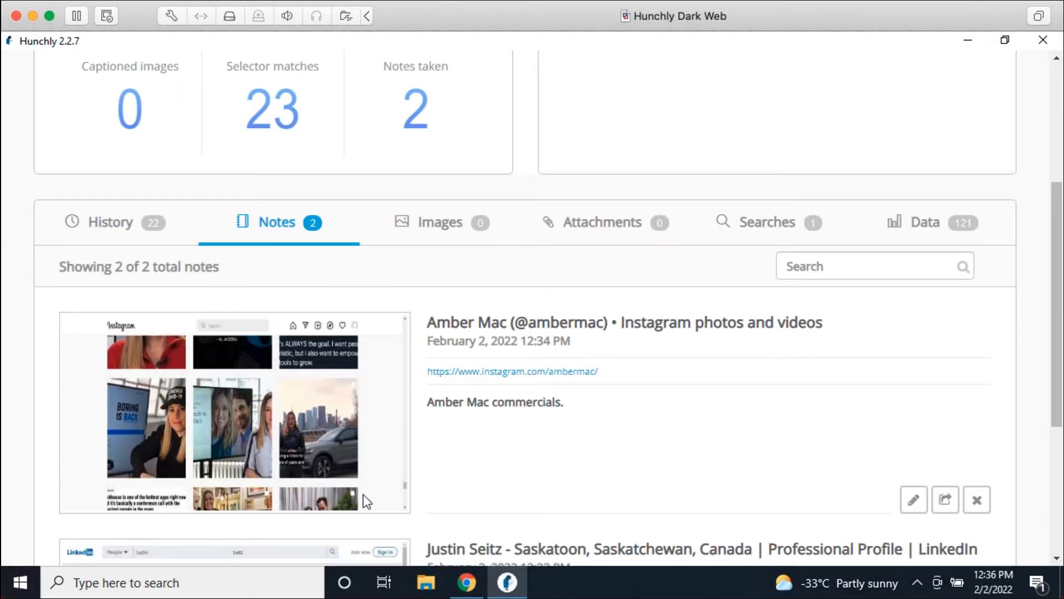
scroll(363, 494, down, 5)
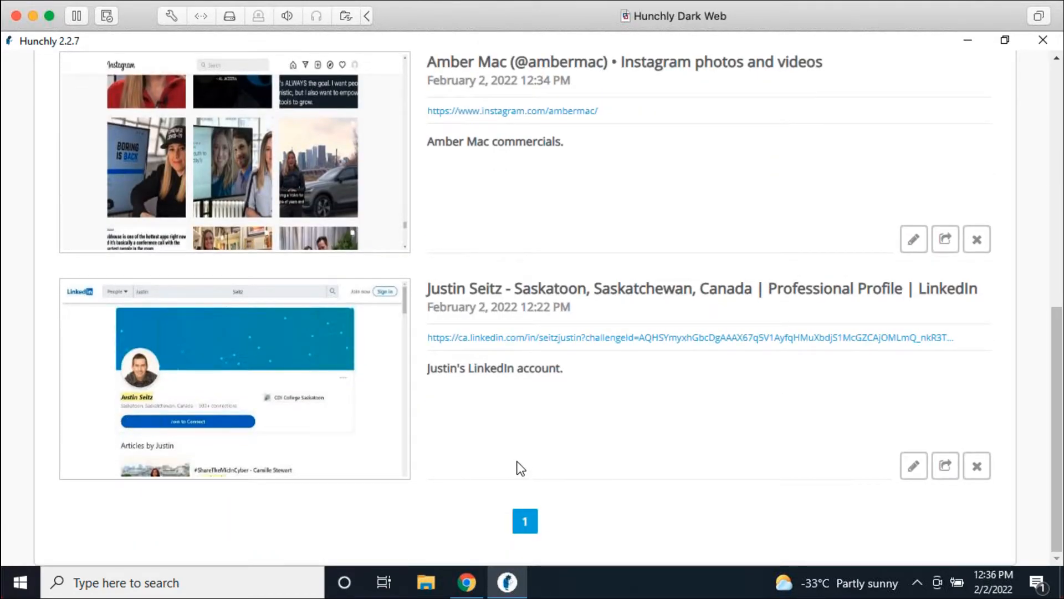
scroll(520, 468, up, 9)
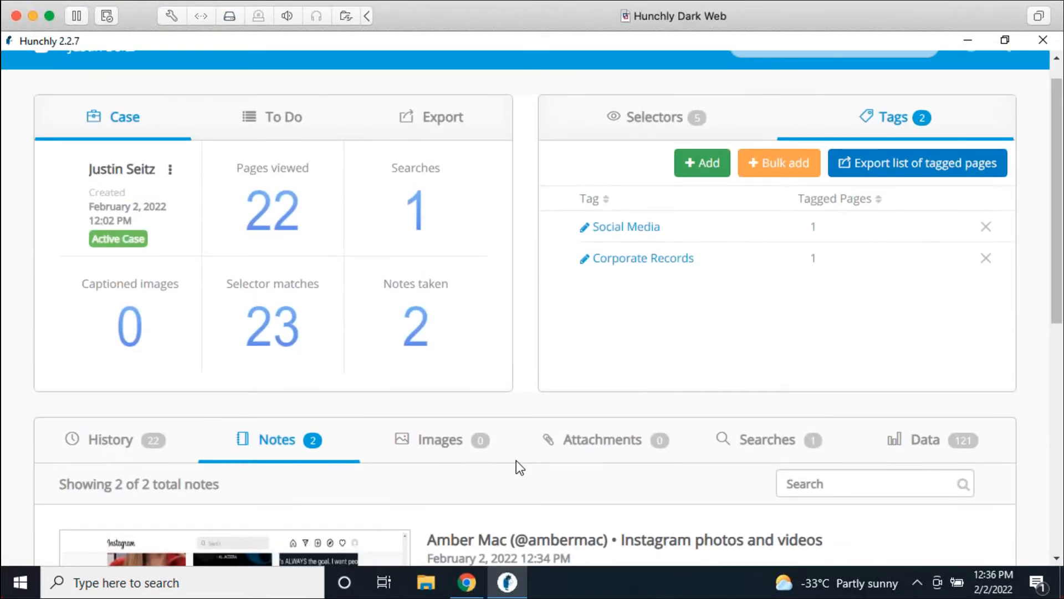
scroll(516, 460, up, 1)
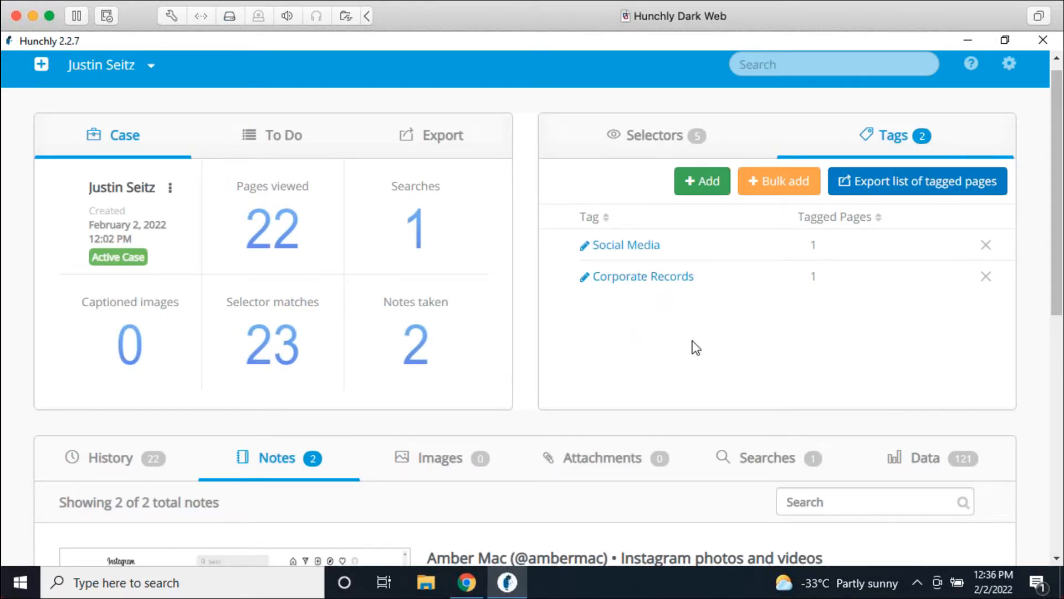
scroll(691, 341, down, 3)
scroll(697, 484, down, 3)
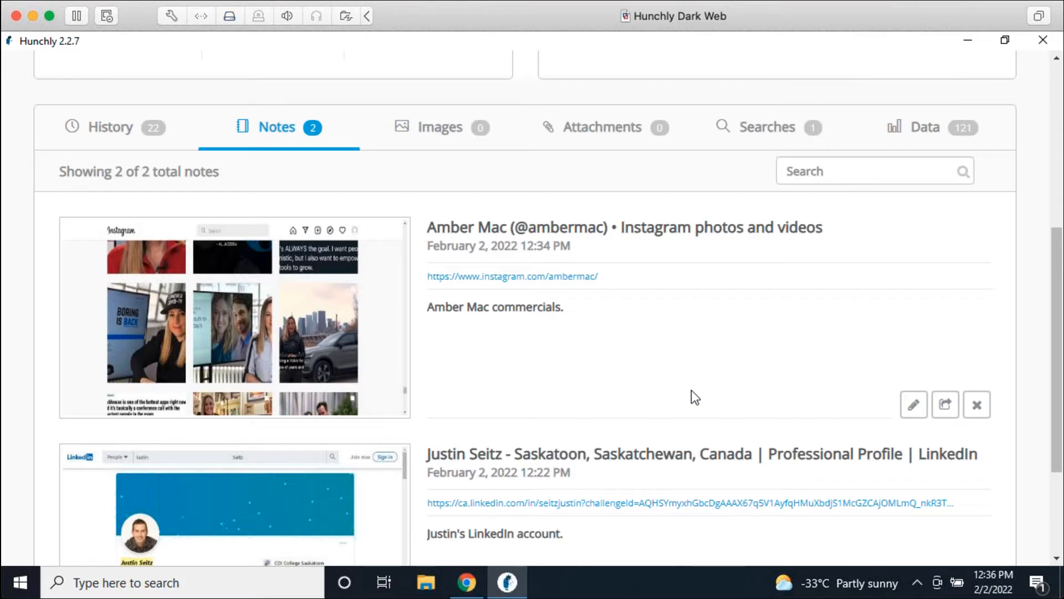
scroll(679, 363, down, 2)
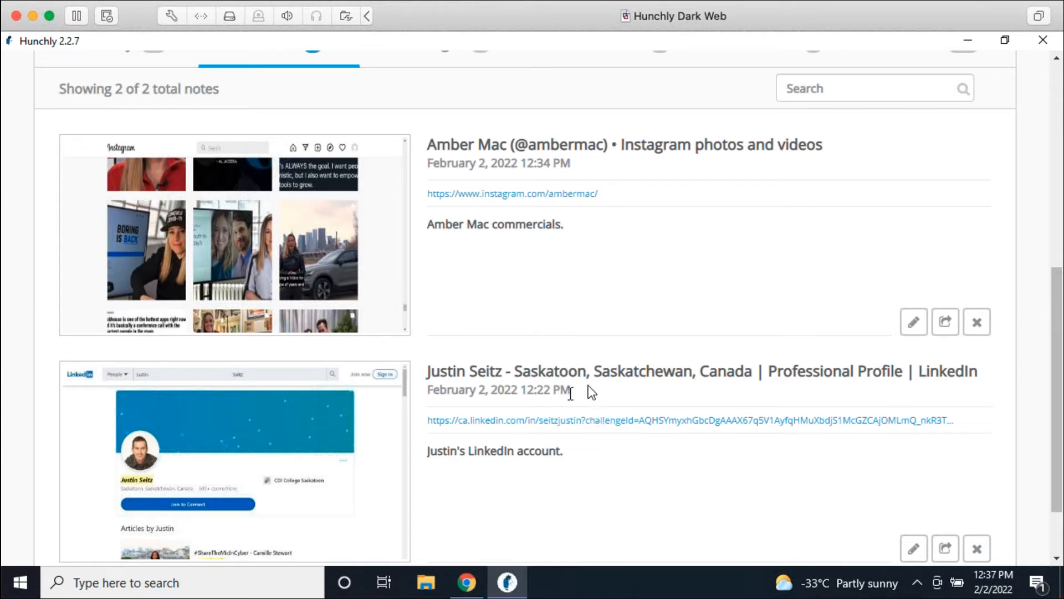
scroll(604, 310, up, 5)
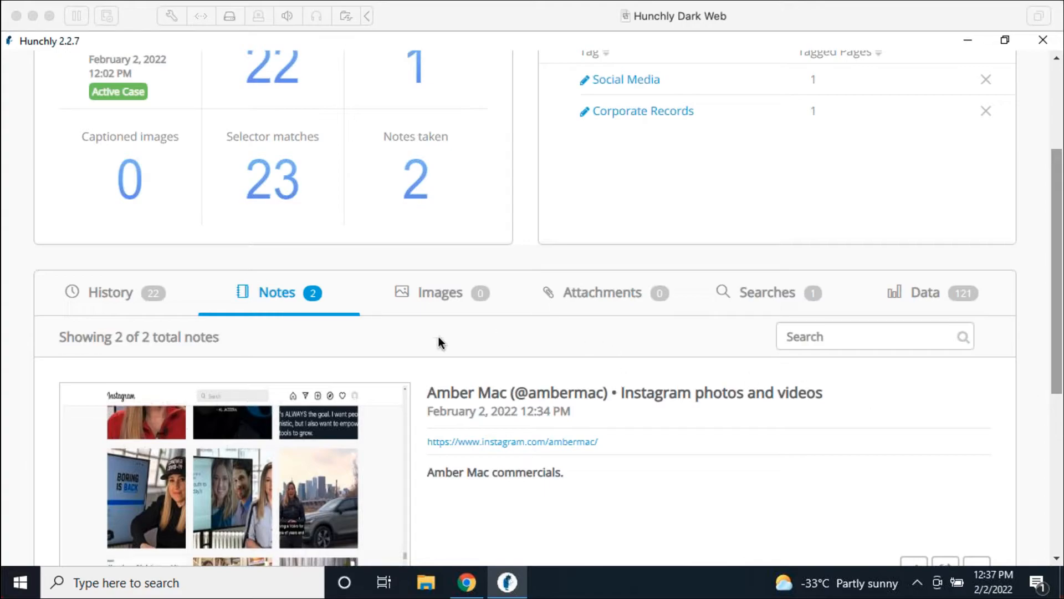
click(449, 293)
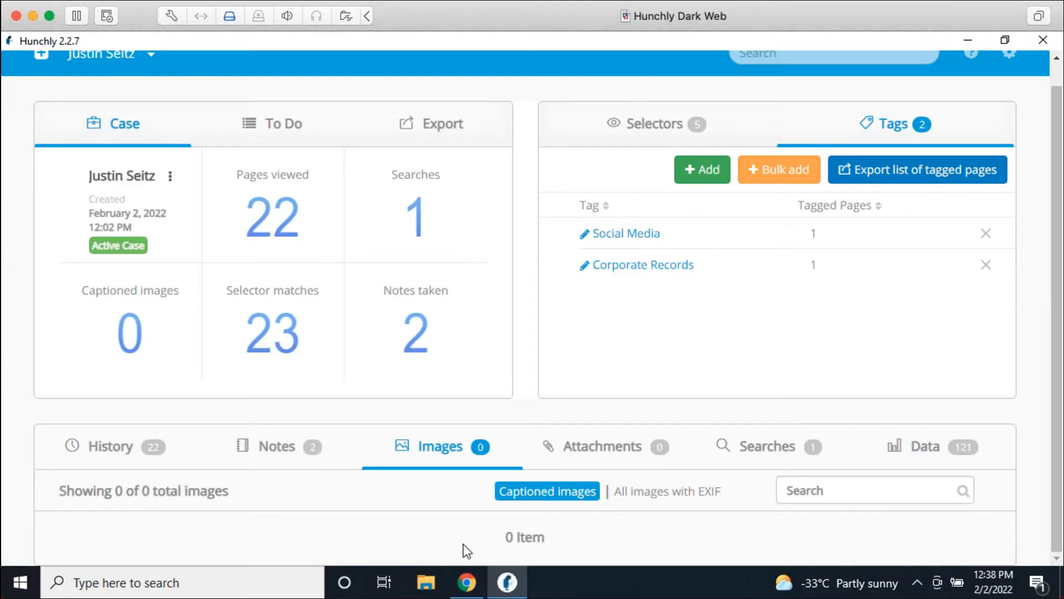
Step: Filter the Images list to all 36 images that carry EXIF data
click(654, 493)
scroll(730, 484, down, 5)
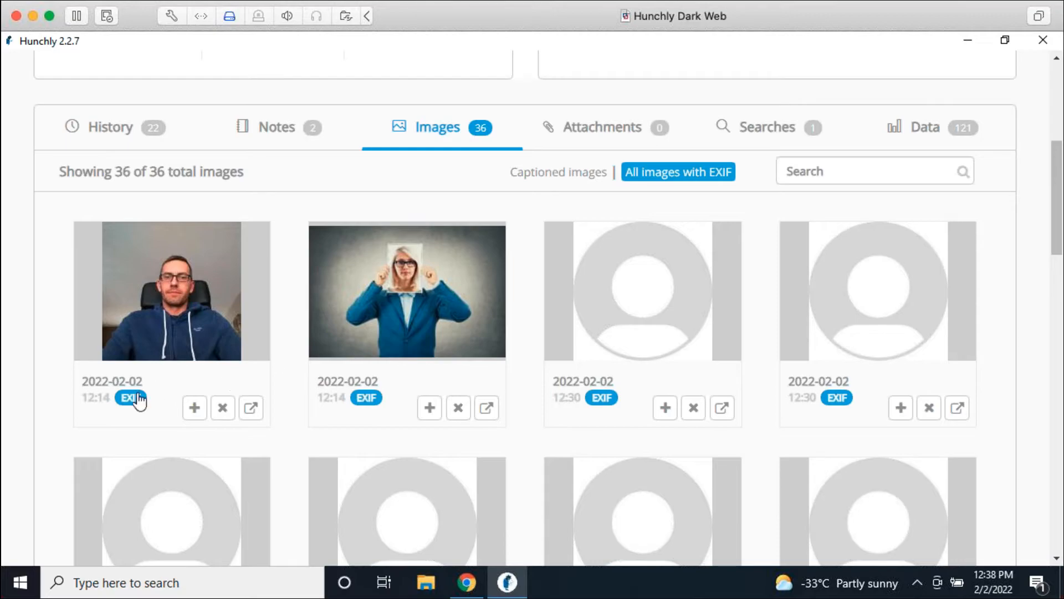
mouse_move(133, 397)
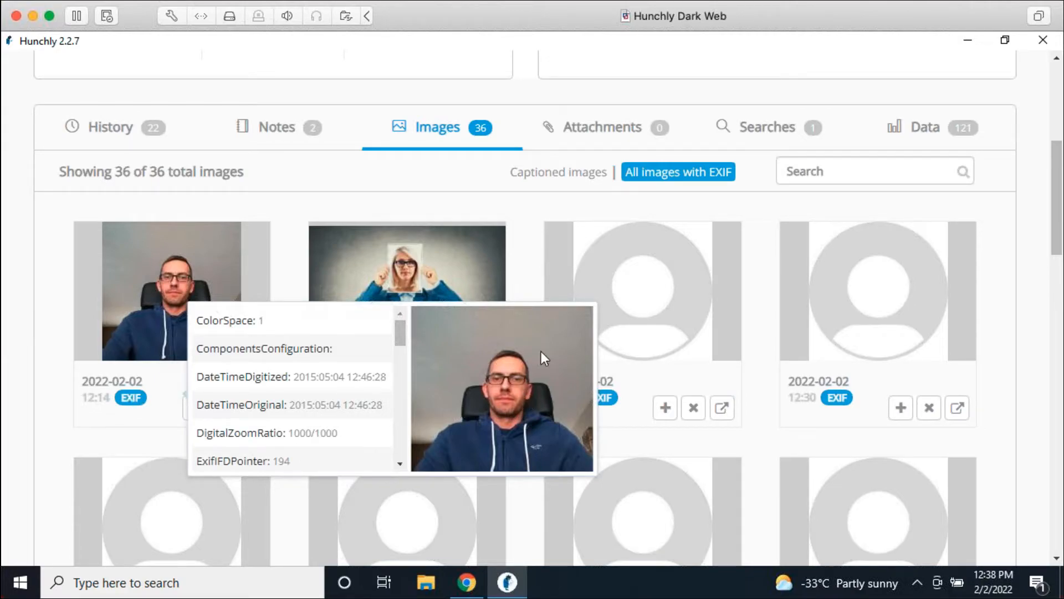
scroll(305, 360, down, 3)
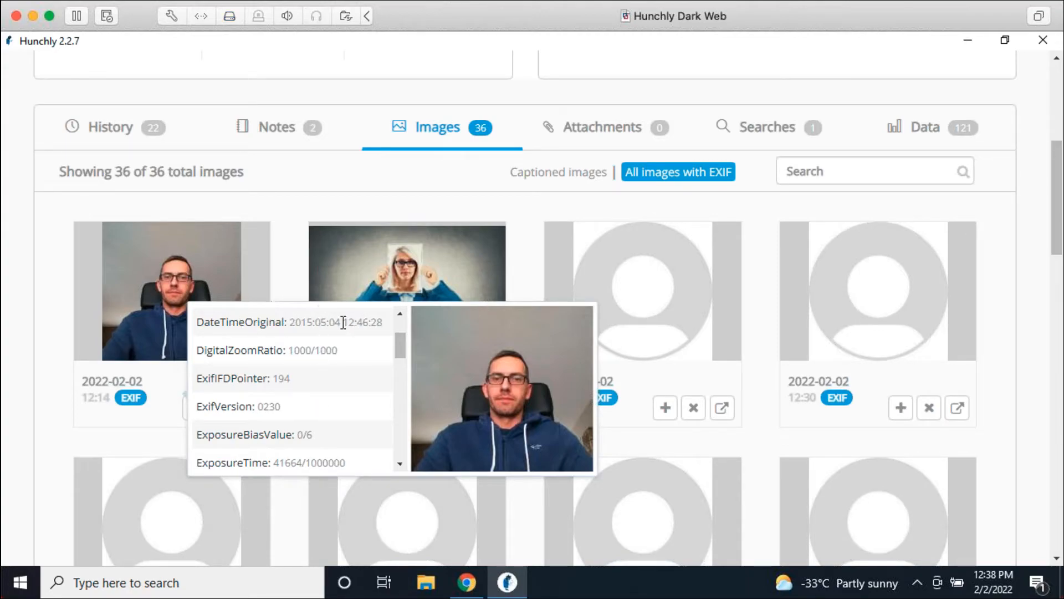
scroll(355, 380, down, 6)
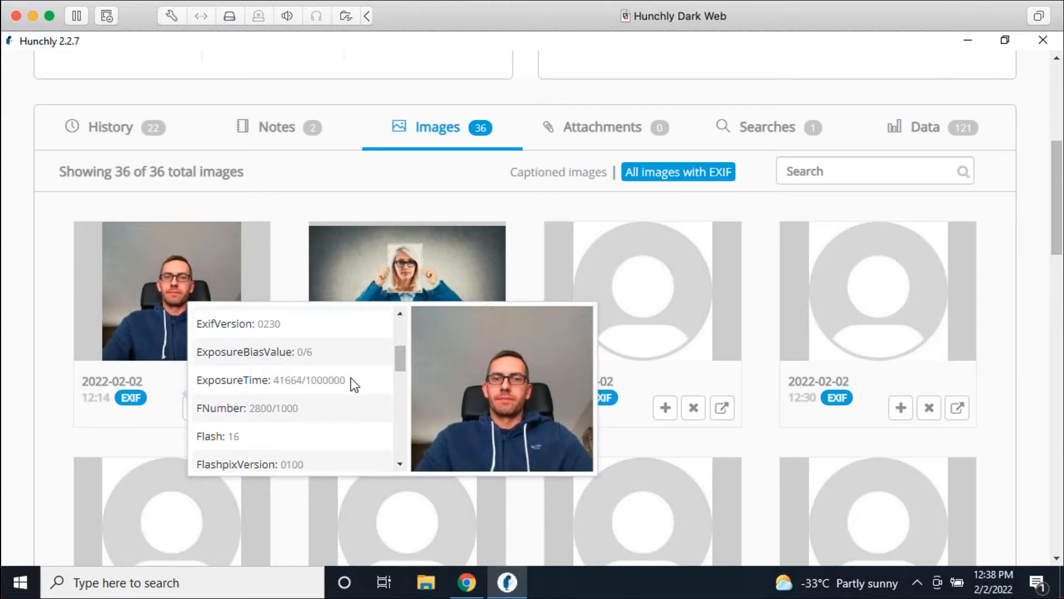
scroll(316, 377, down, 3)
scroll(313, 370, down, 3)
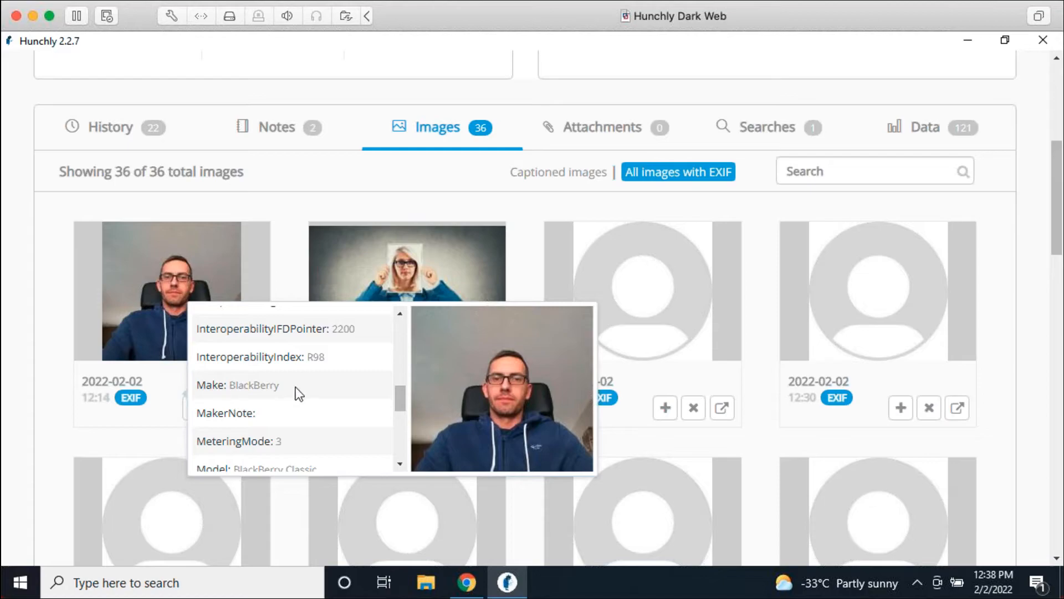
Step: Browse the EXIF metadata, including a BlackBerry Classic photo, then dismiss Chrome's taskbar jump list
scroll(331, 414, down, 3)
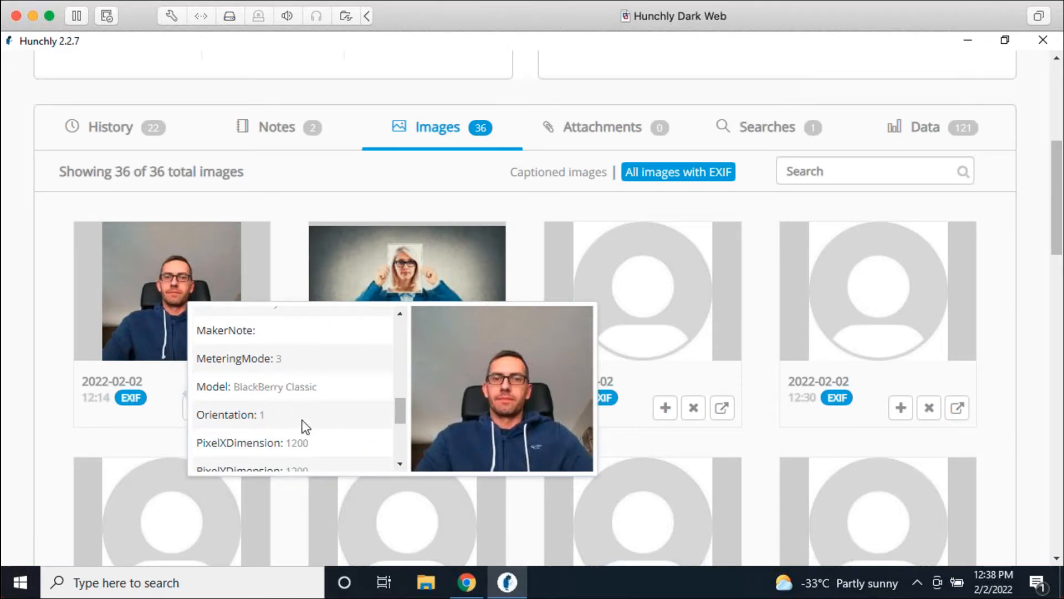
scroll(307, 410, down, 3)
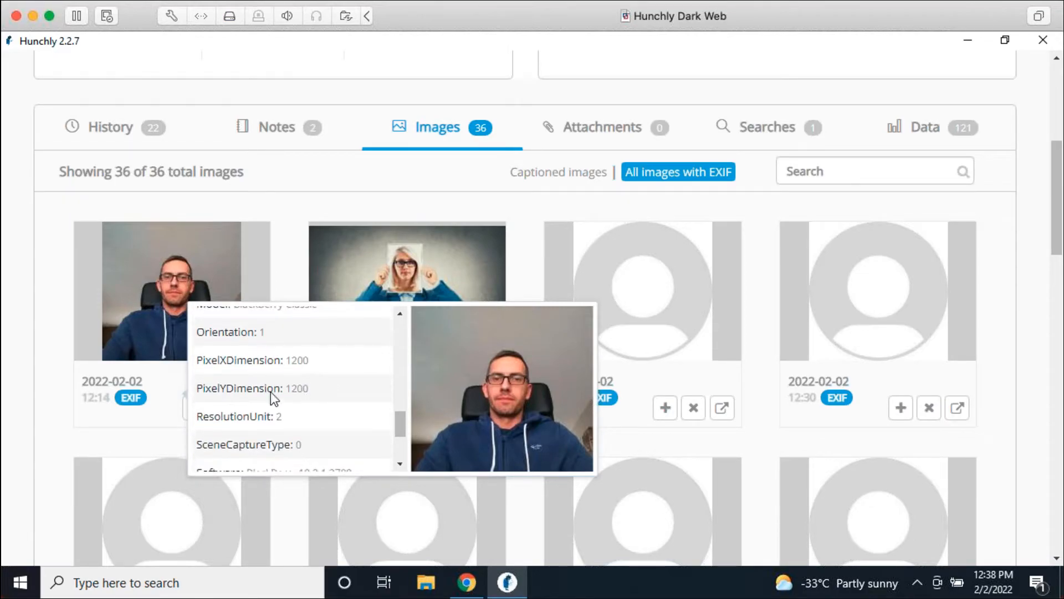
scroll(280, 398, down, 4)
scroll(334, 405, down, 2)
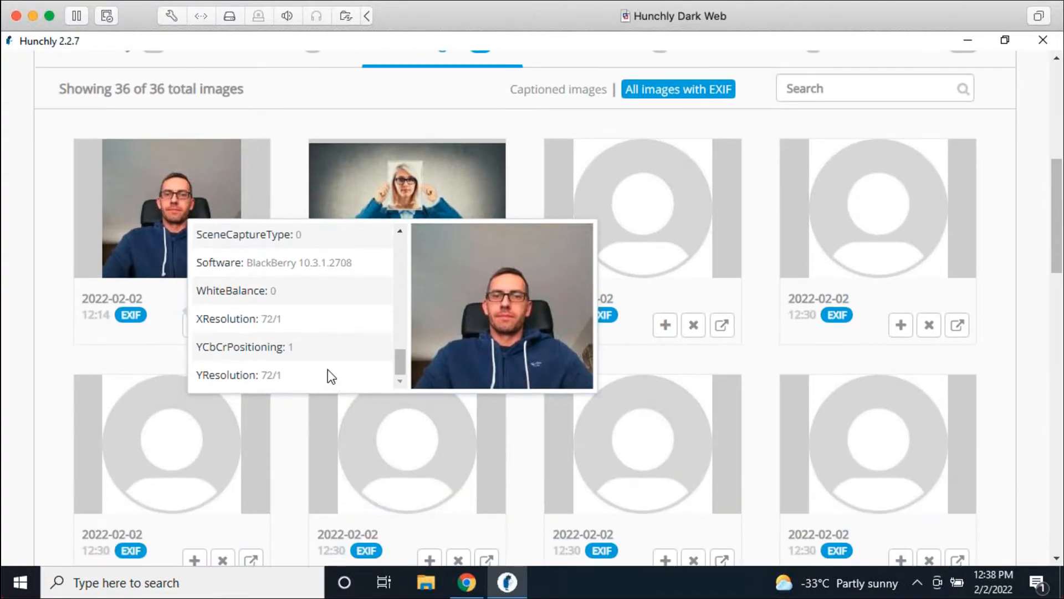
scroll(294, 249, up, 6)
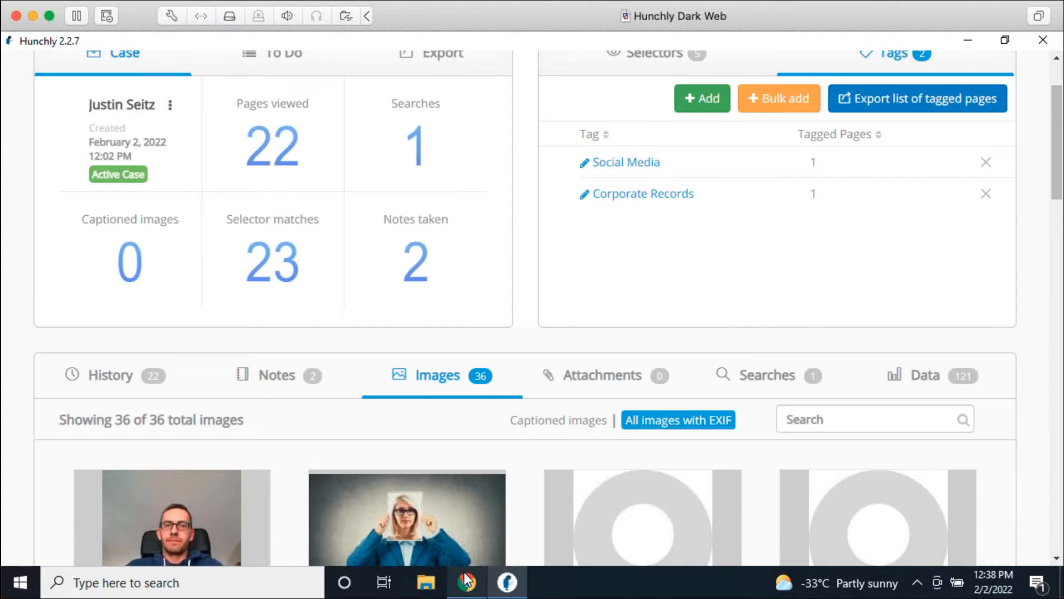
right_click(466, 580)
key(Escape)
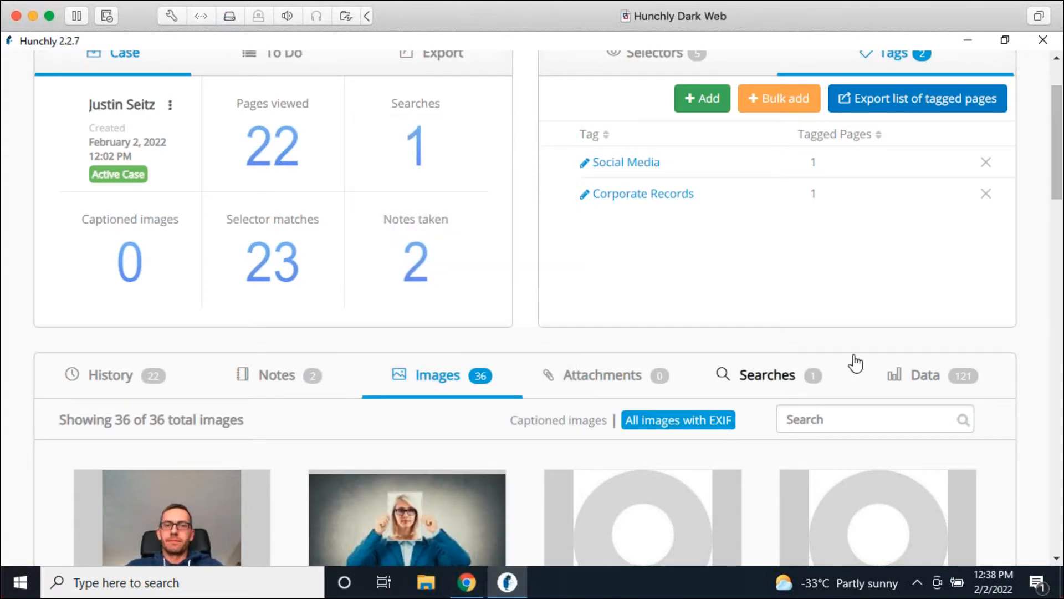
Step: Open Hunchly's Settings page and re-save the general settings
scroll(1031, 215, up, 2)
click(1009, 76)
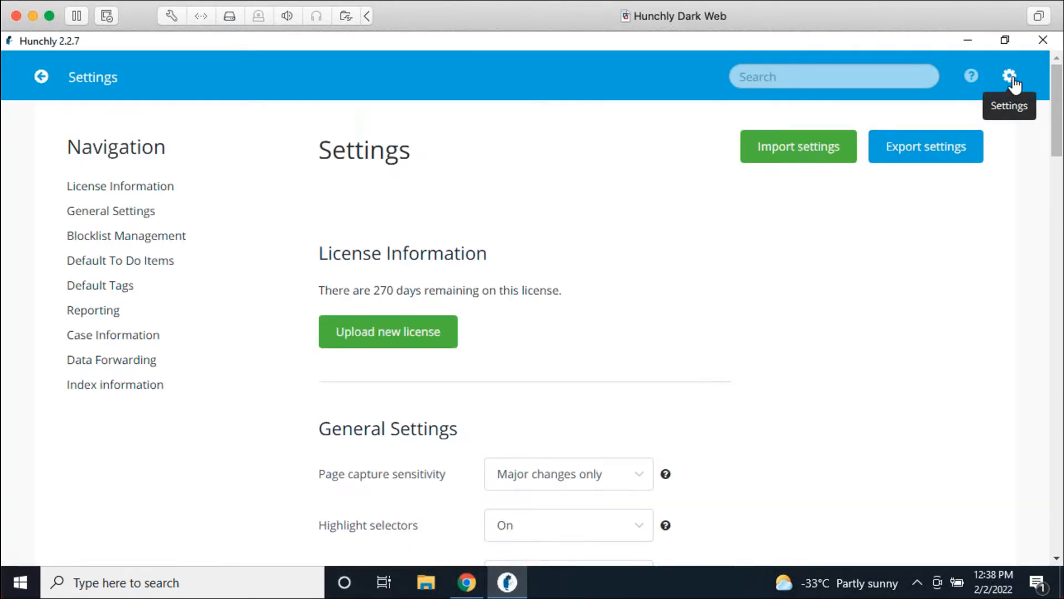
scroll(368, 439, down, 5)
click(359, 502)
scroll(767, 325, up, 5)
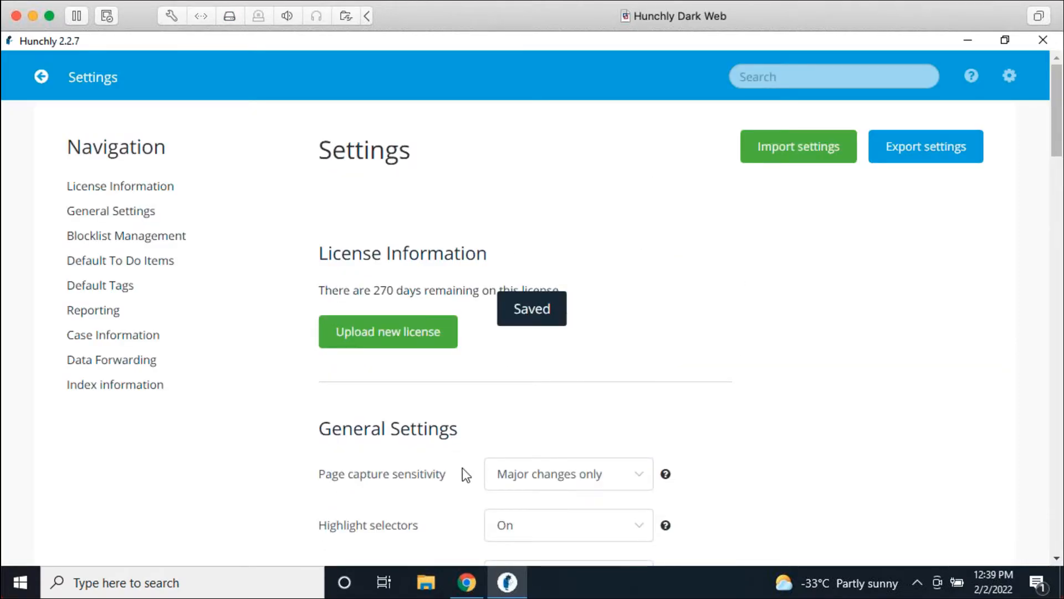
Step: Close the existing Chrome window and open a fresh one from the taskbar
right_click(471, 567)
click(468, 551)
click(476, 583)
Step: Maximize the new Chrome window and load arstechnica.com, scrolling down to the feature headlines
double_click(377, 95)
text(arstechnica.)
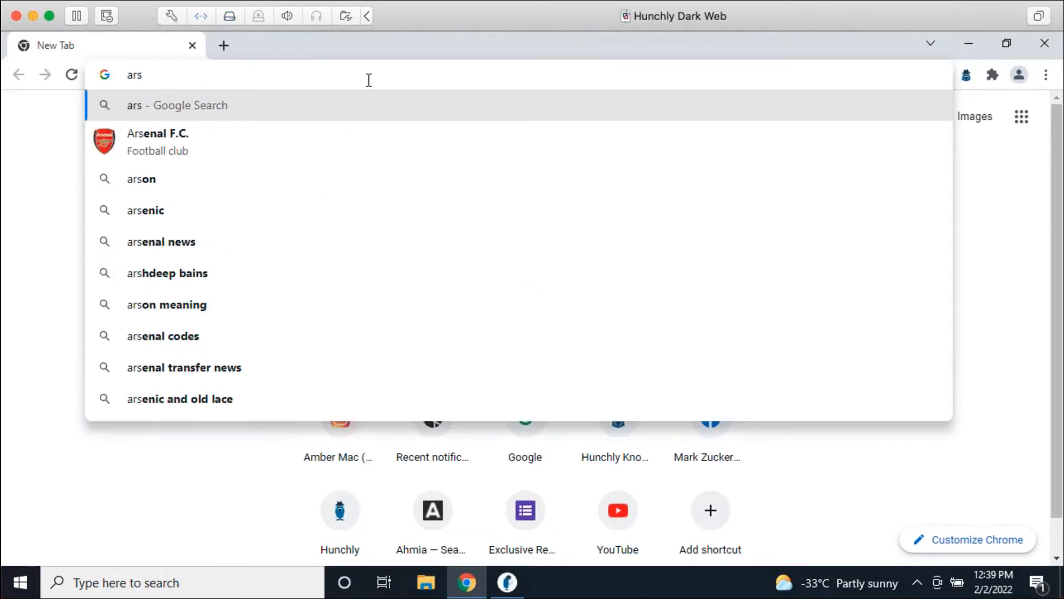
text(com)
key(Return)
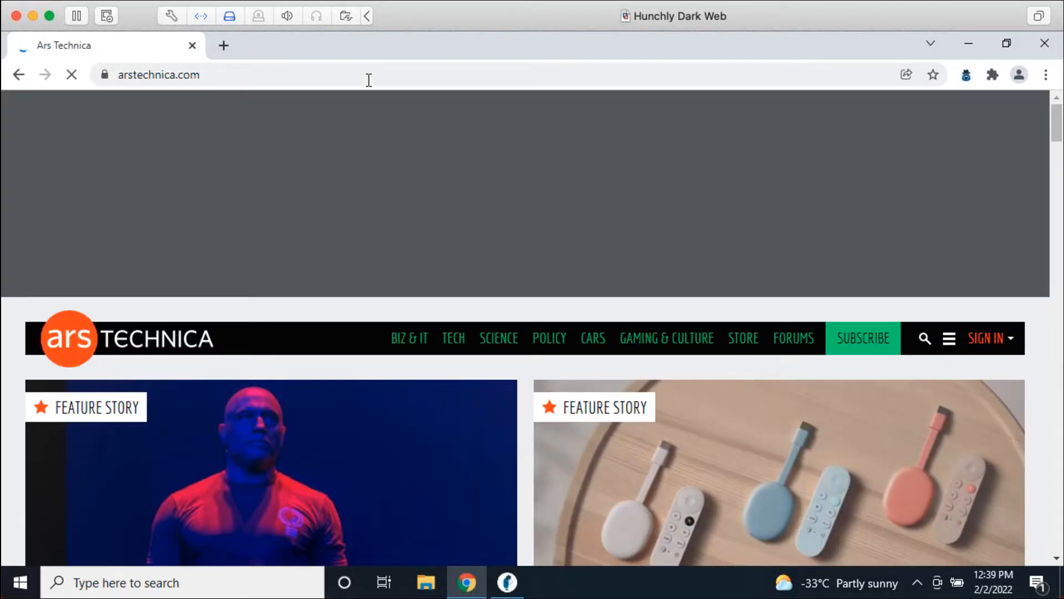
scroll(503, 230, down, 5)
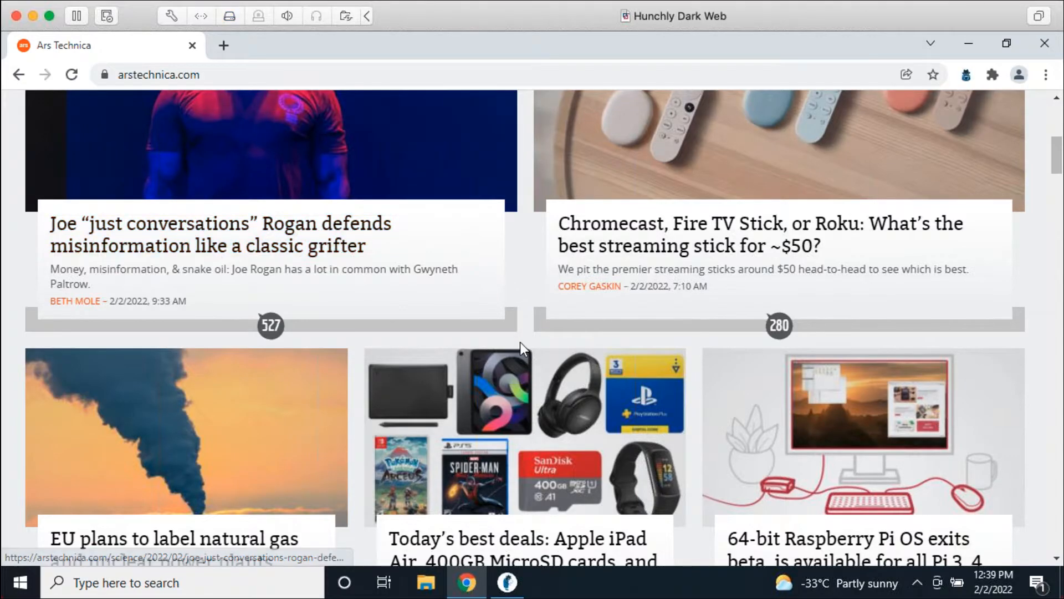
click(515, 590)
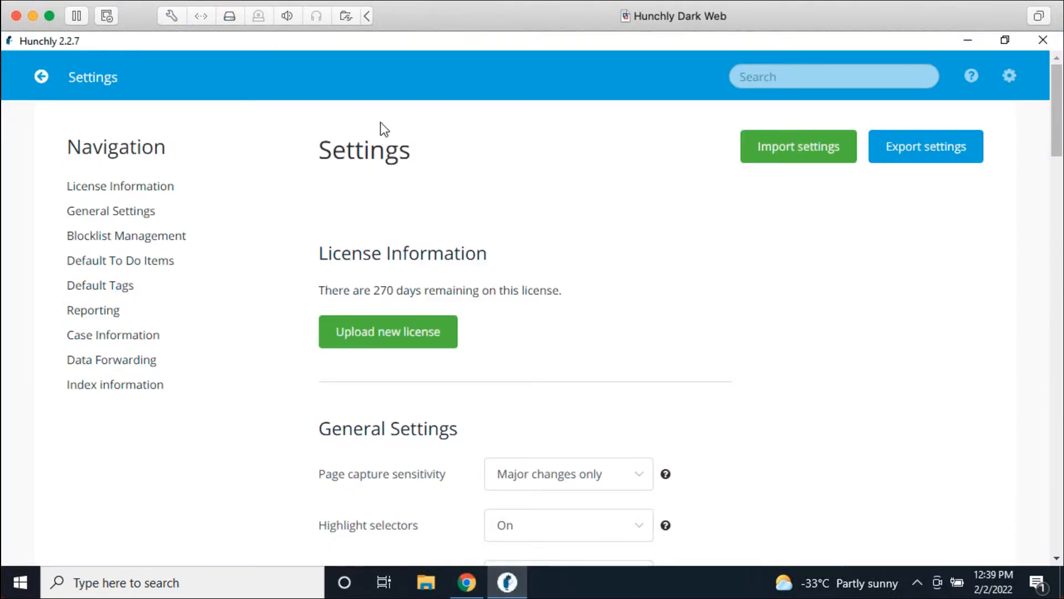
Step: Return to the case dashboard and show the second page of captured images
click(49, 82)
scroll(515, 360, down, 15)
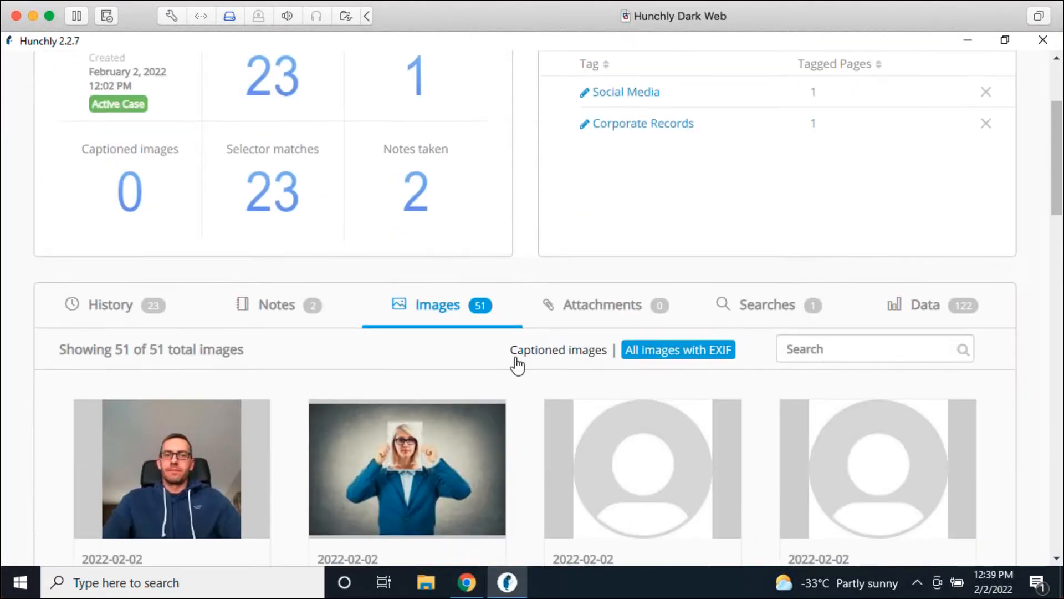
scroll(526, 360, down, 5)
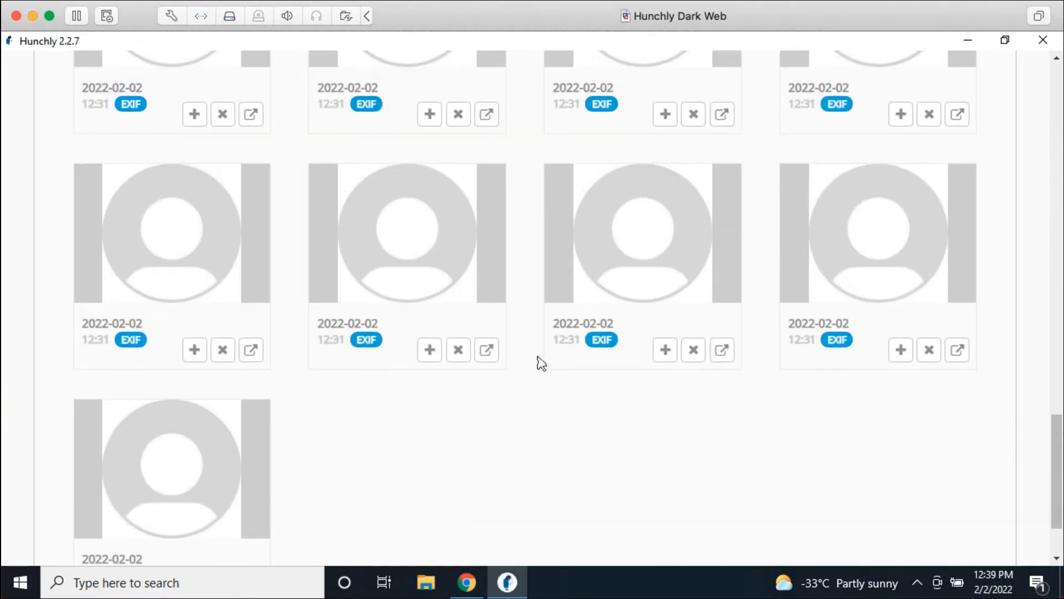
click(504, 534)
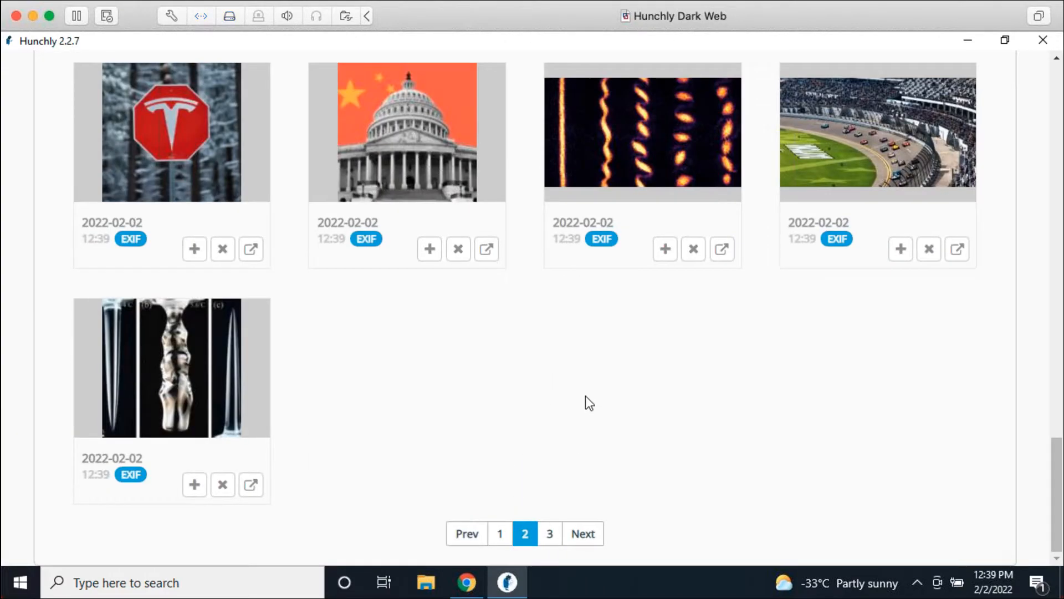
scroll(506, 318, up, 10)
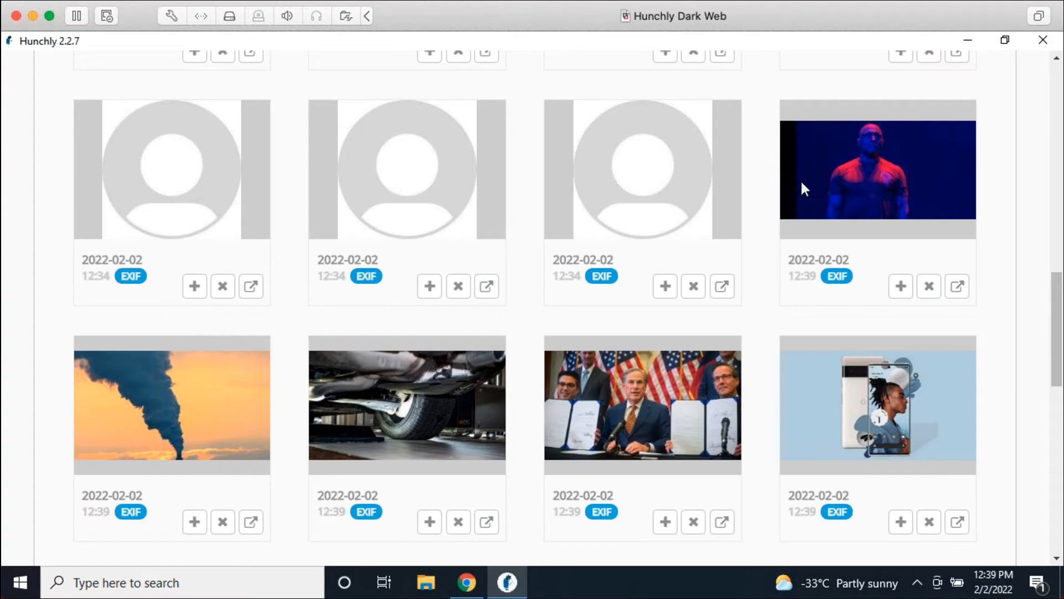
scroll(839, 407, down, 3)
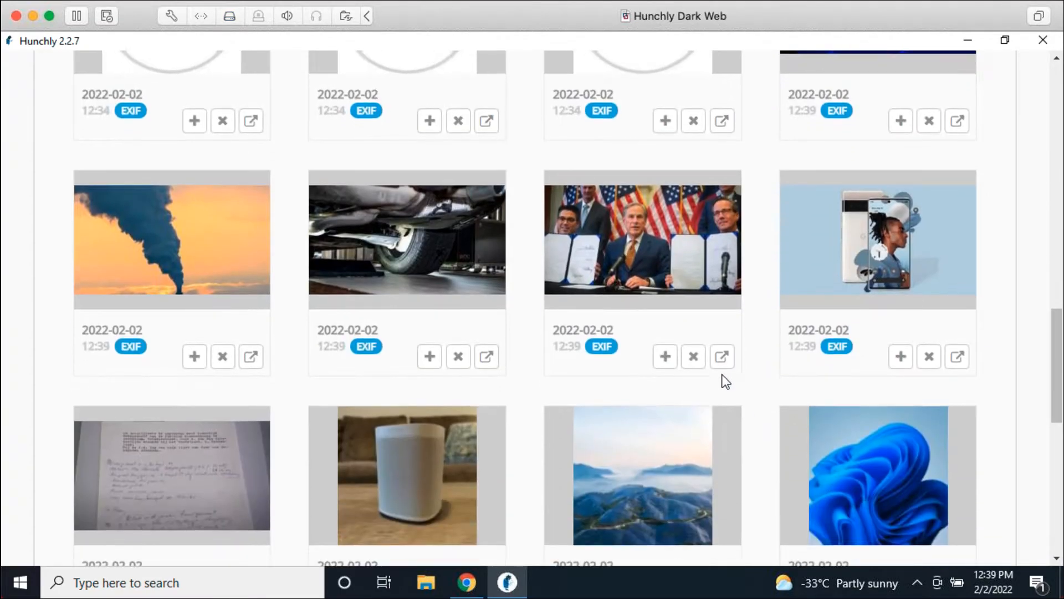
Step: Inspect the bill-signing photo's EXIF metadata among the 51 EXIF images, one with GPS
click(607, 357)
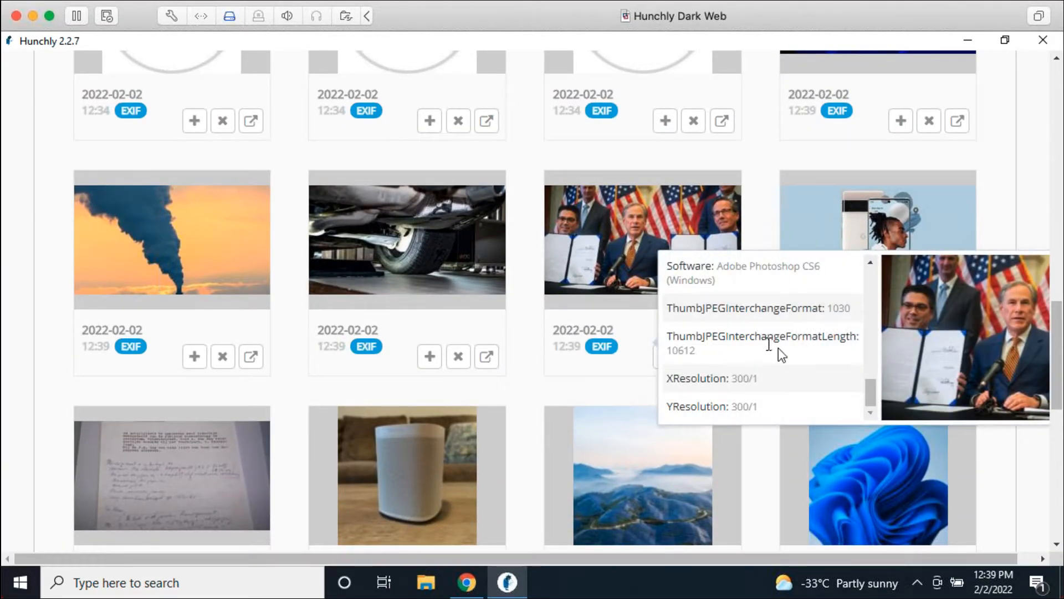
scroll(780, 350, up, 3)
scroll(780, 349, up, 5)
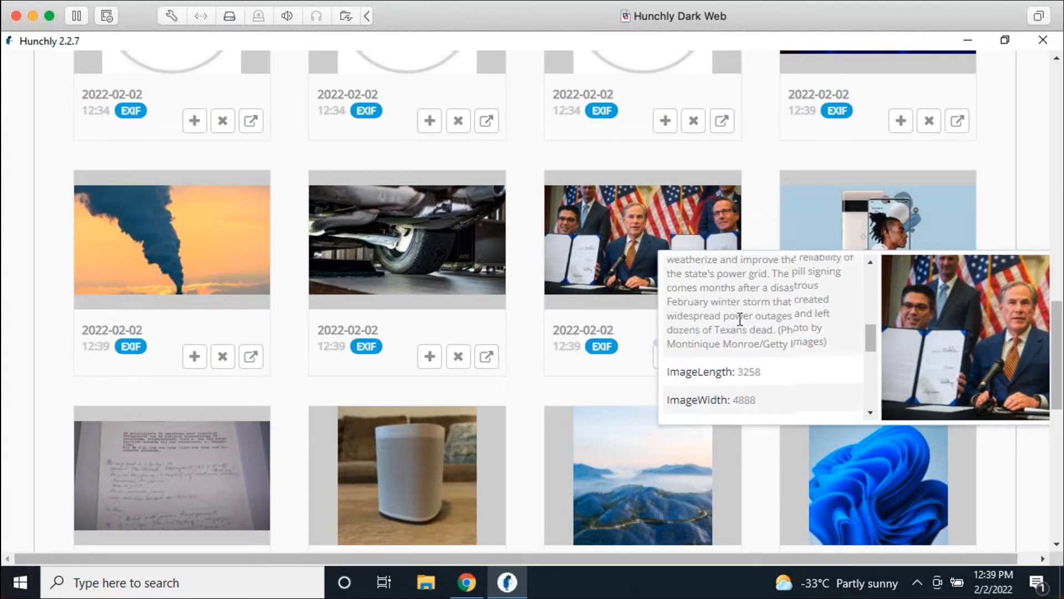
scroll(791, 331, up, 5)
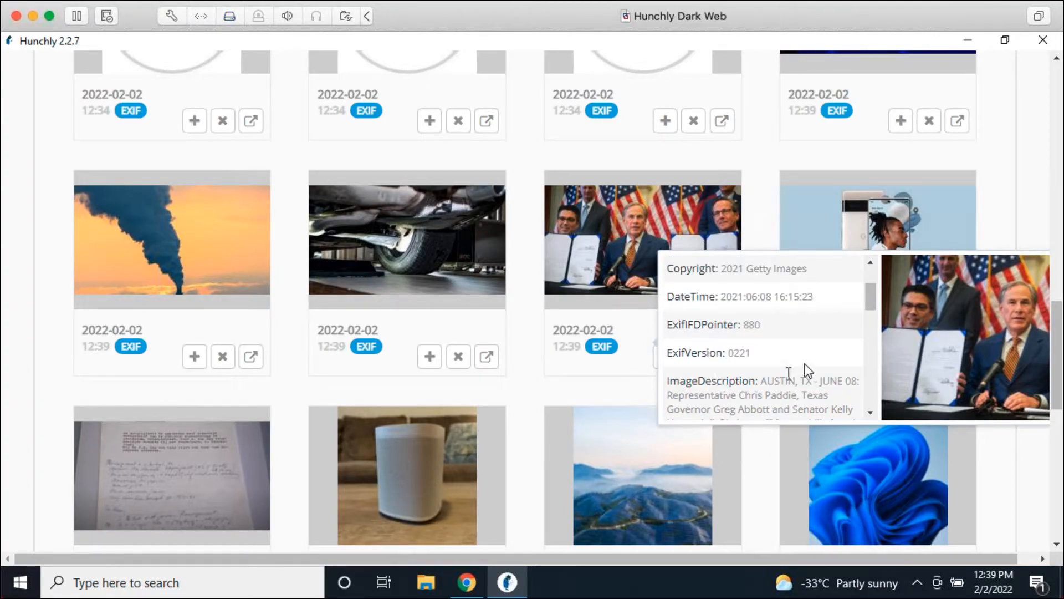
scroll(802, 371, up, 3)
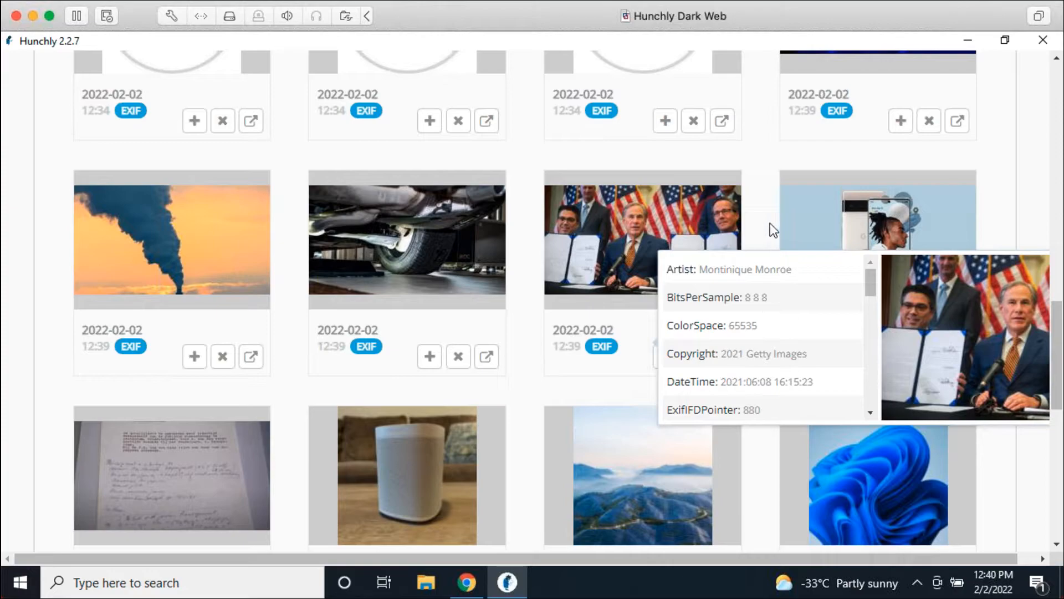
scroll(771, 256, down, 4)
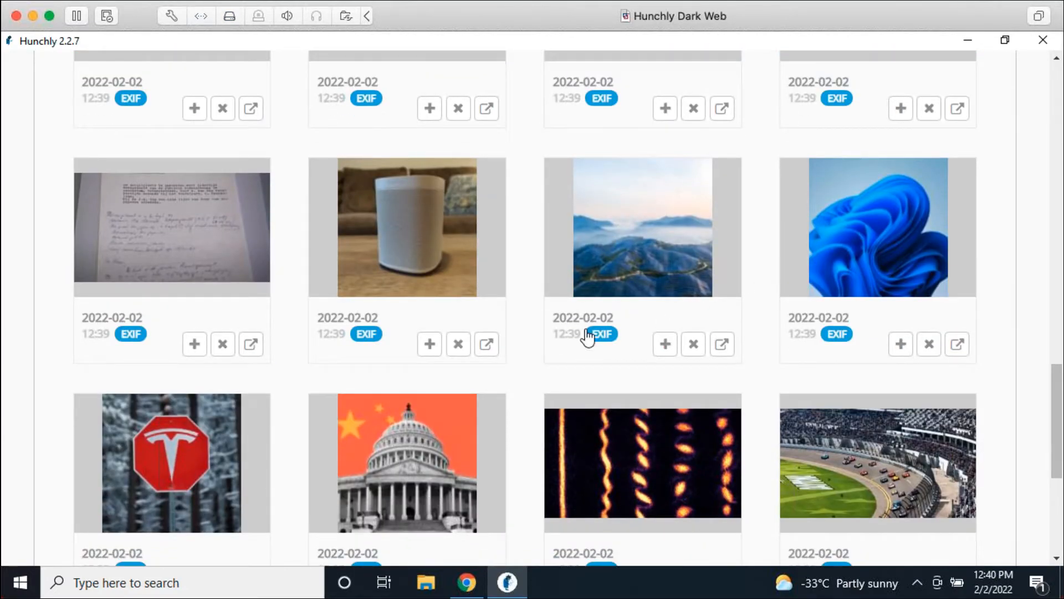
mouse_move(609, 337)
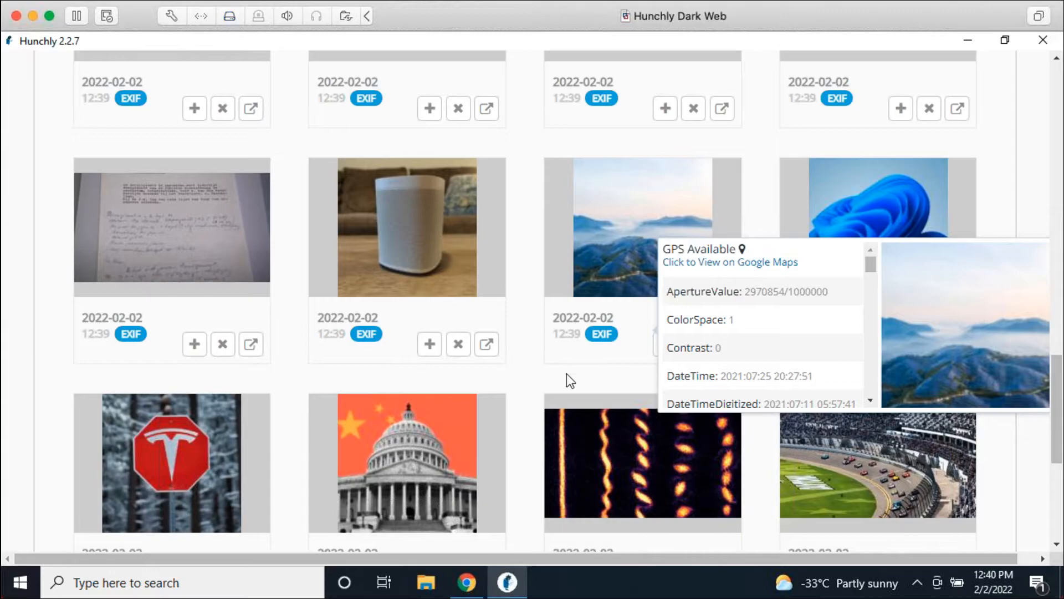
scroll(559, 381, up, 4)
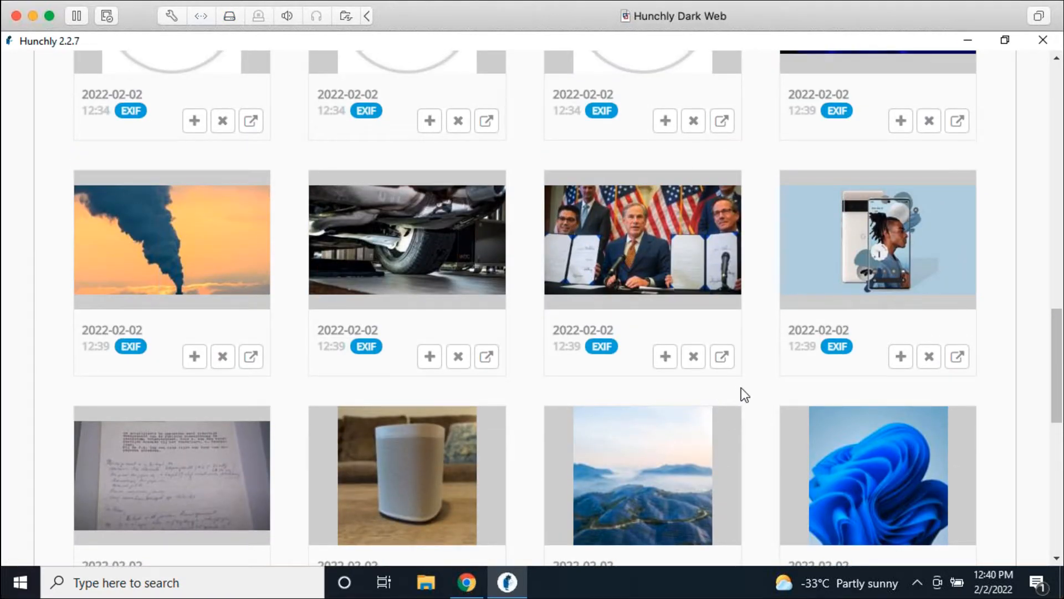
scroll(742, 393, up, 12)
scroll(749, 387, up, 3)
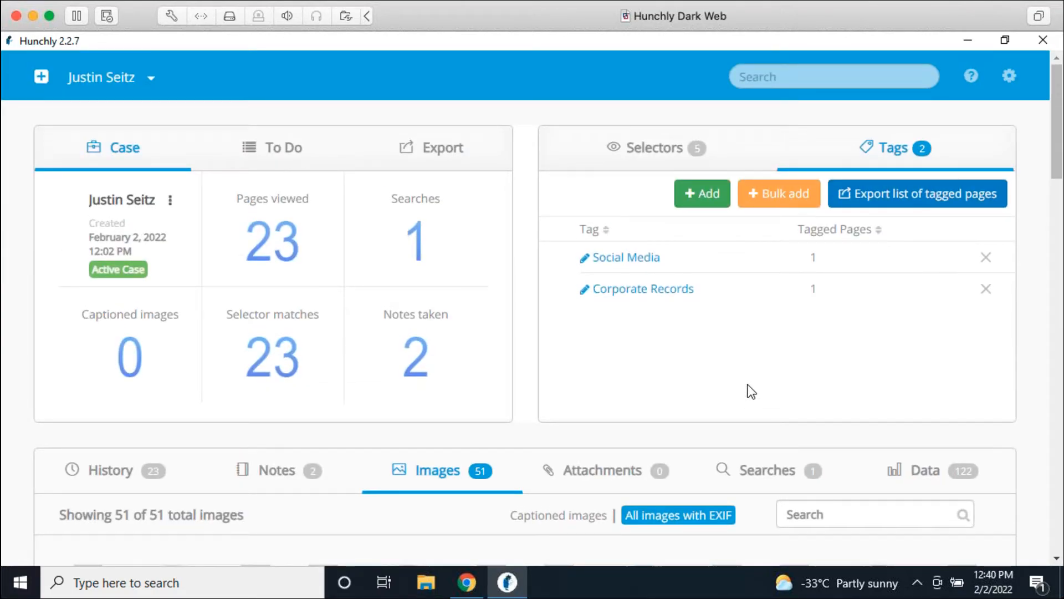
Step: Filter the case's Images list to captioned images only, showing 0 of 0
scroll(748, 388, down, 3)
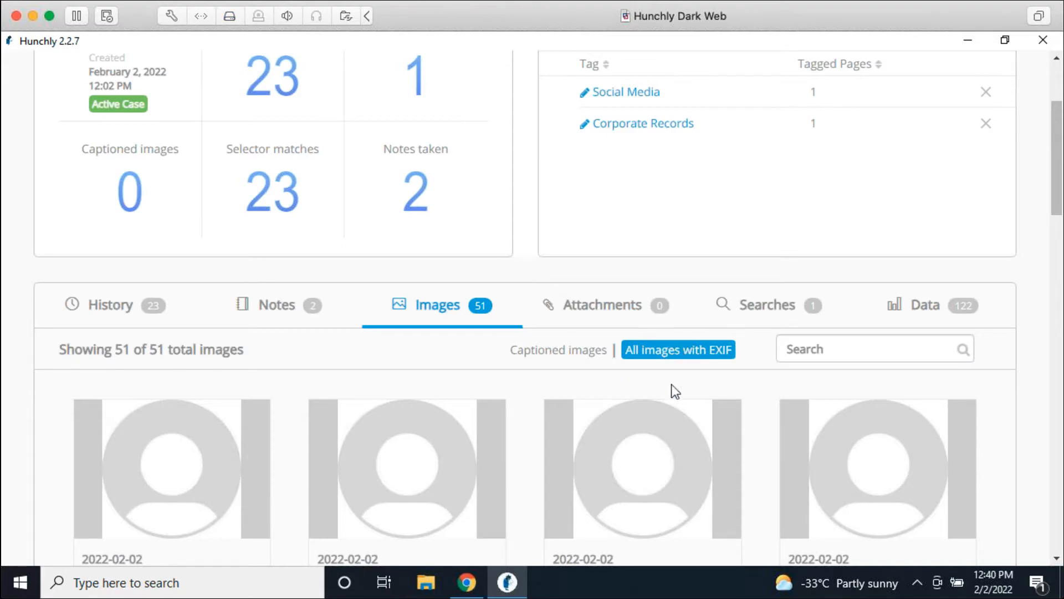
scroll(516, 369, down, 1)
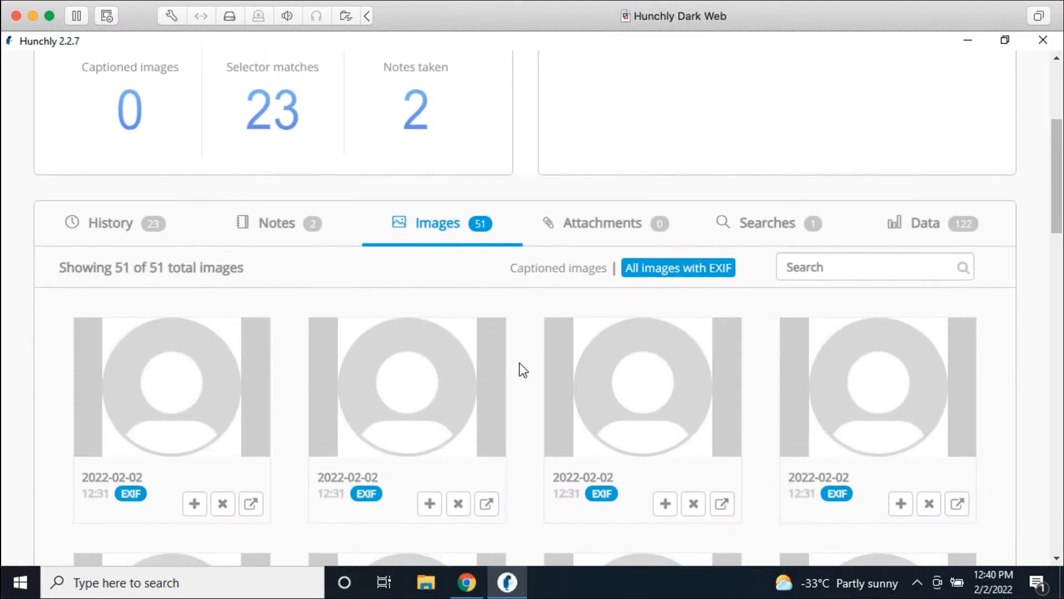
click(563, 272)
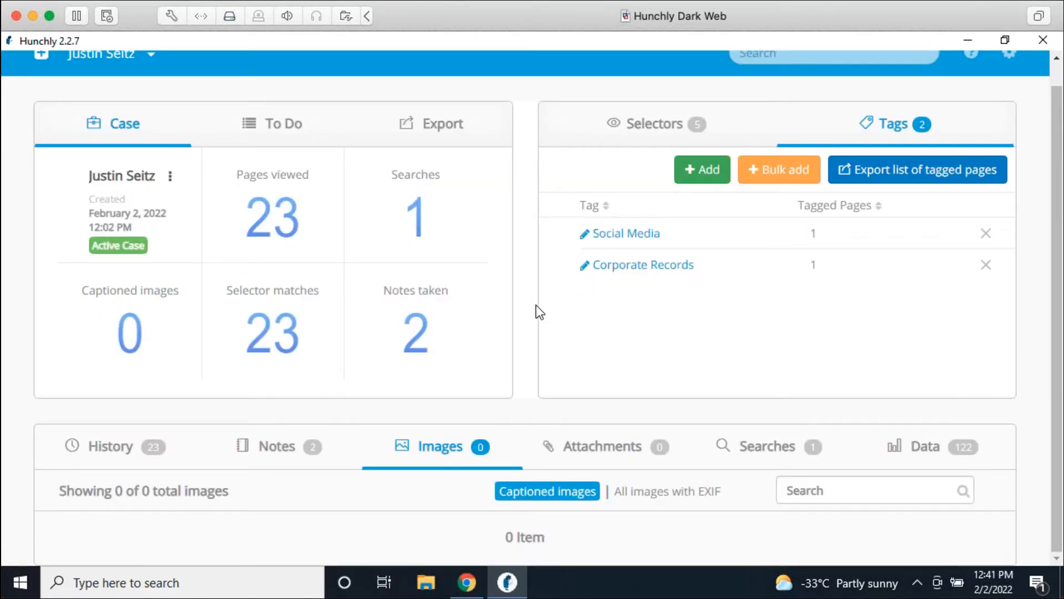
Step: Bring the Ars Technica window forward and open the EU natural-gas labelling article
click(476, 584)
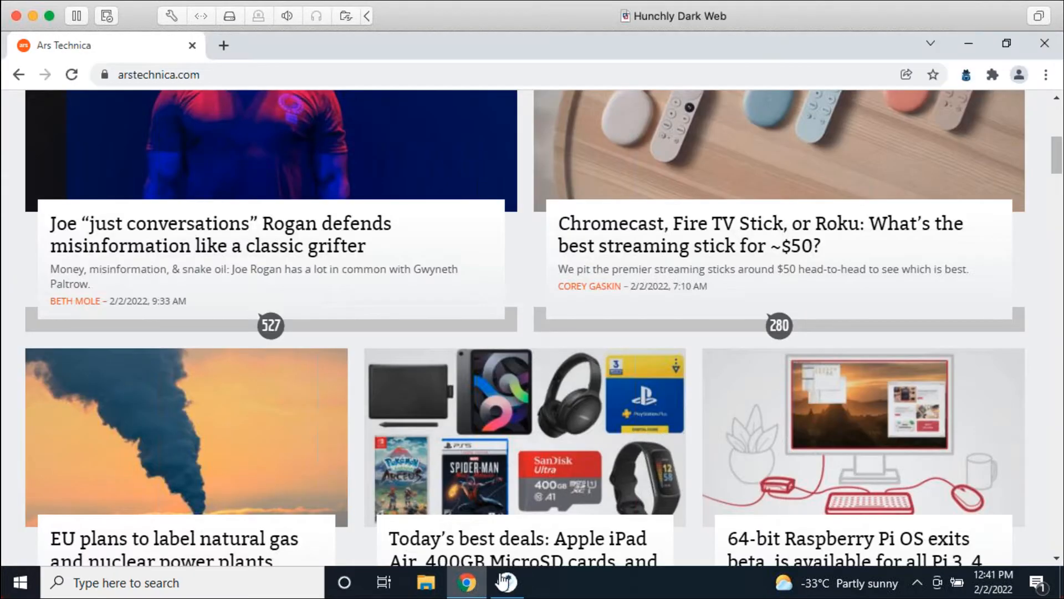
click(246, 445)
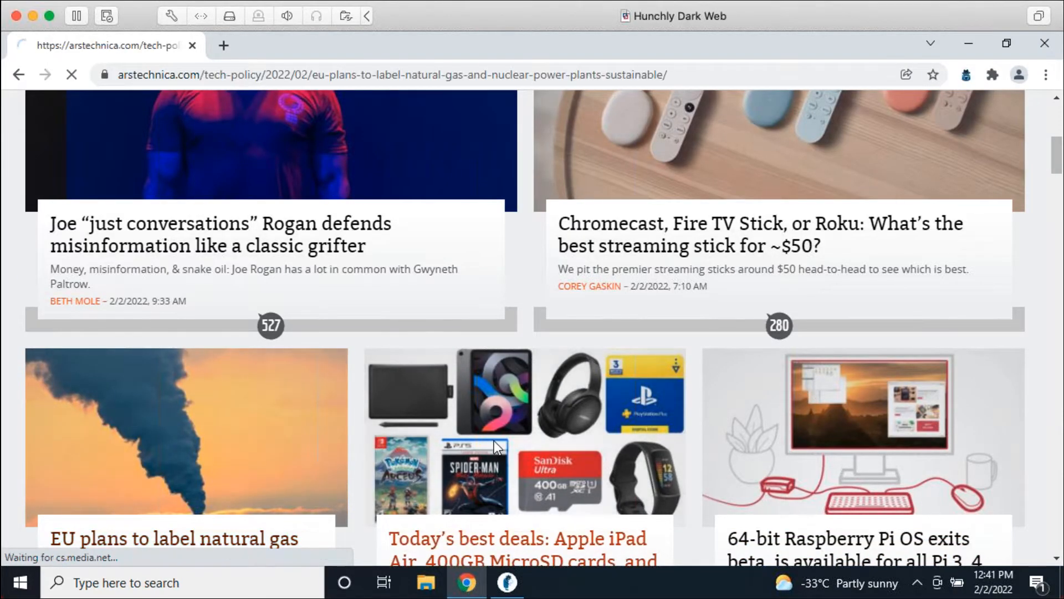
scroll(464, 351, down, 4)
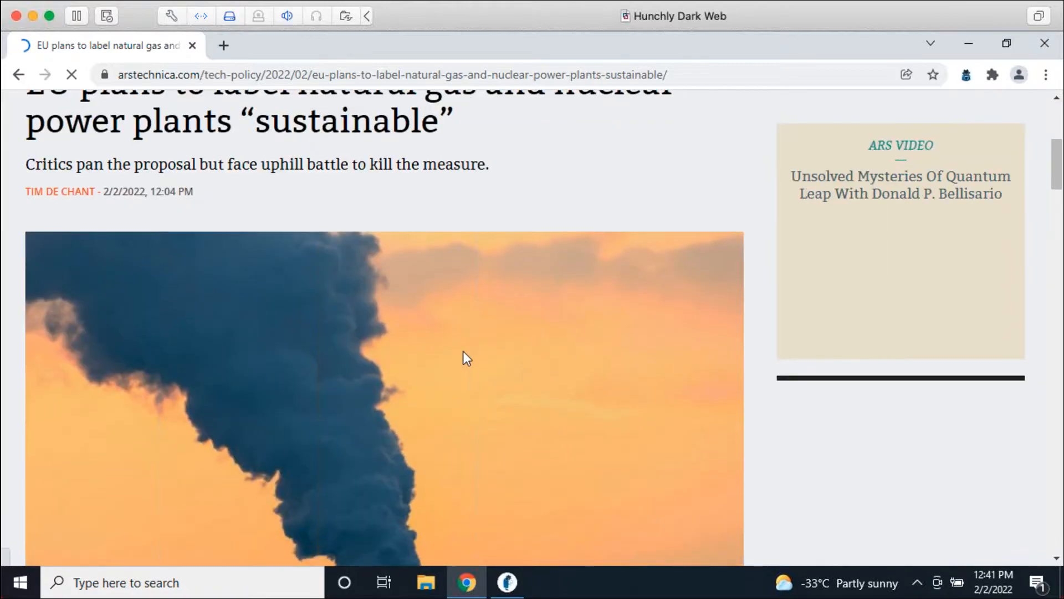
scroll(499, 333, down, 3)
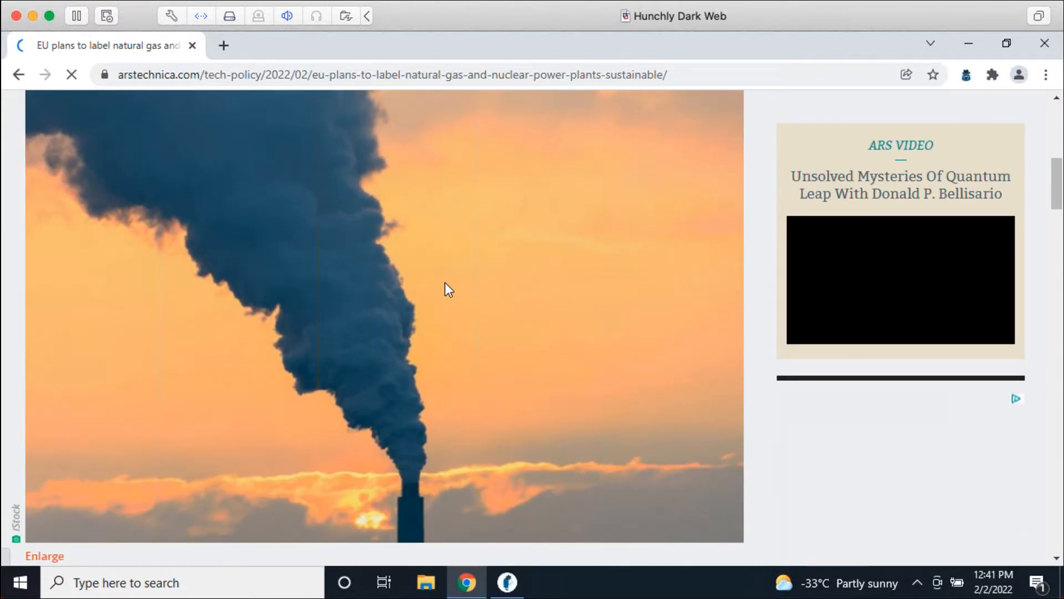
Step: Caption the article's smokestack photo 'Smokestack' in Hunchly
right_click(448, 284)
click(341, 179)
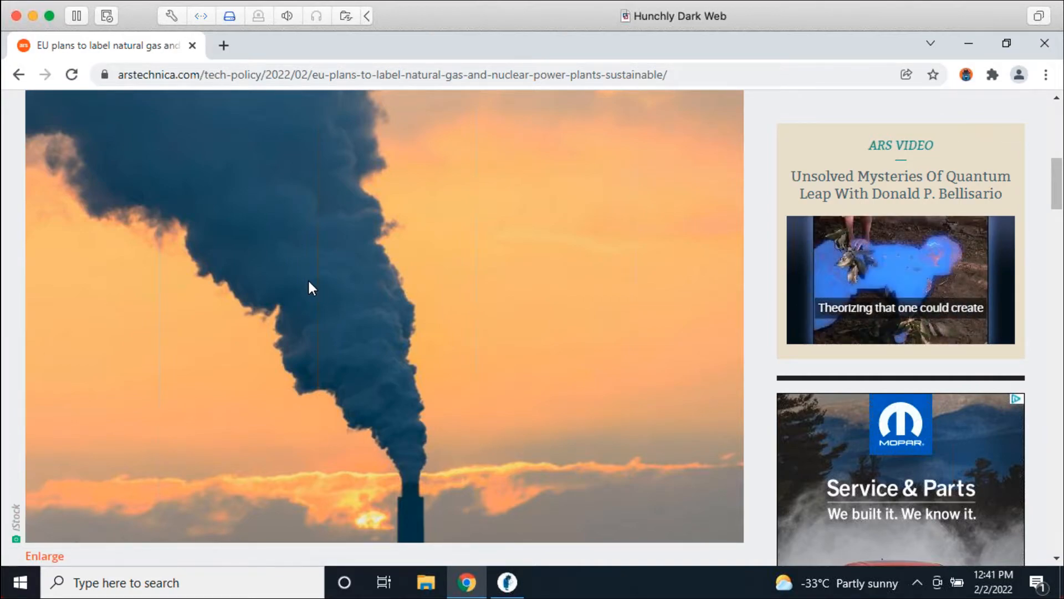
right_click(295, 205)
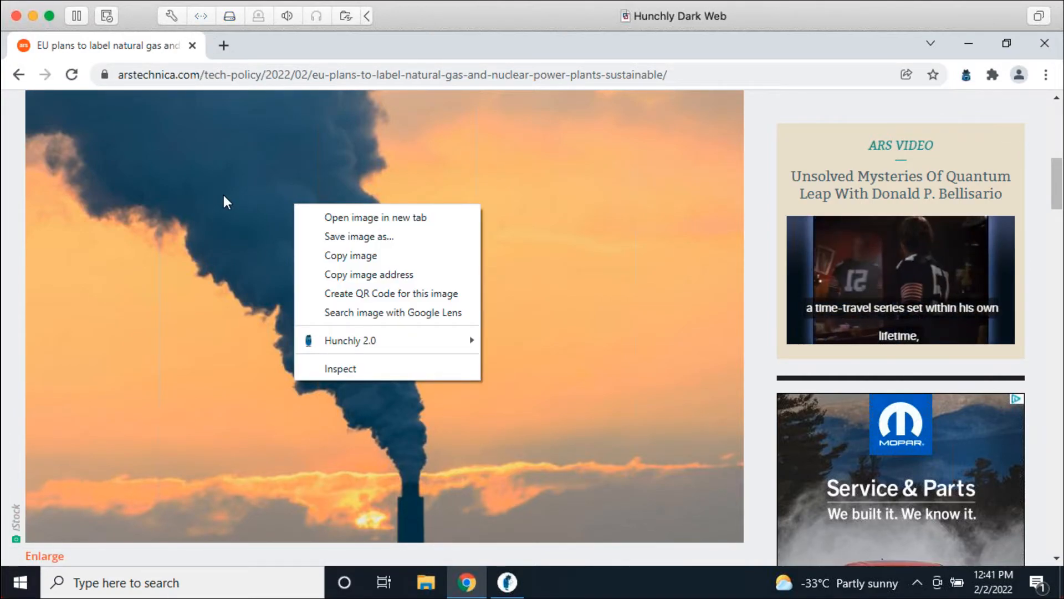
mouse_move(357, 339)
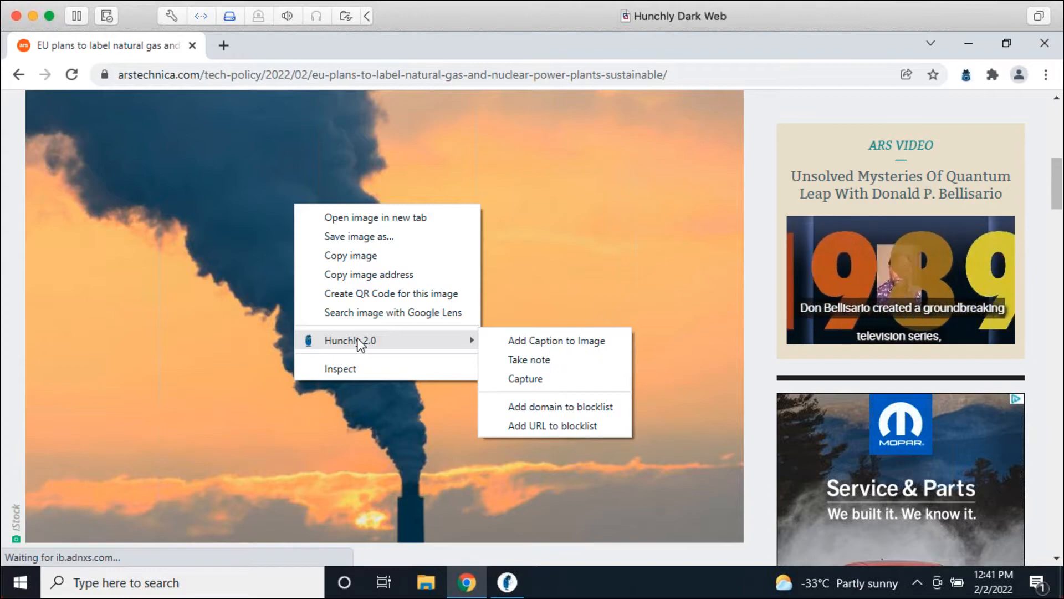
click(571, 342)
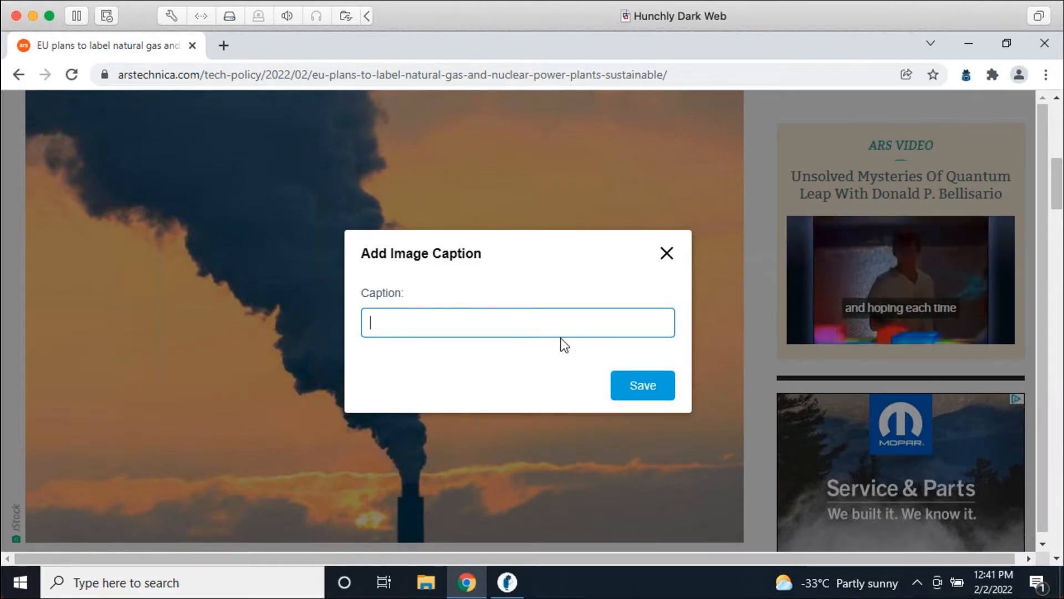
text(Sm)
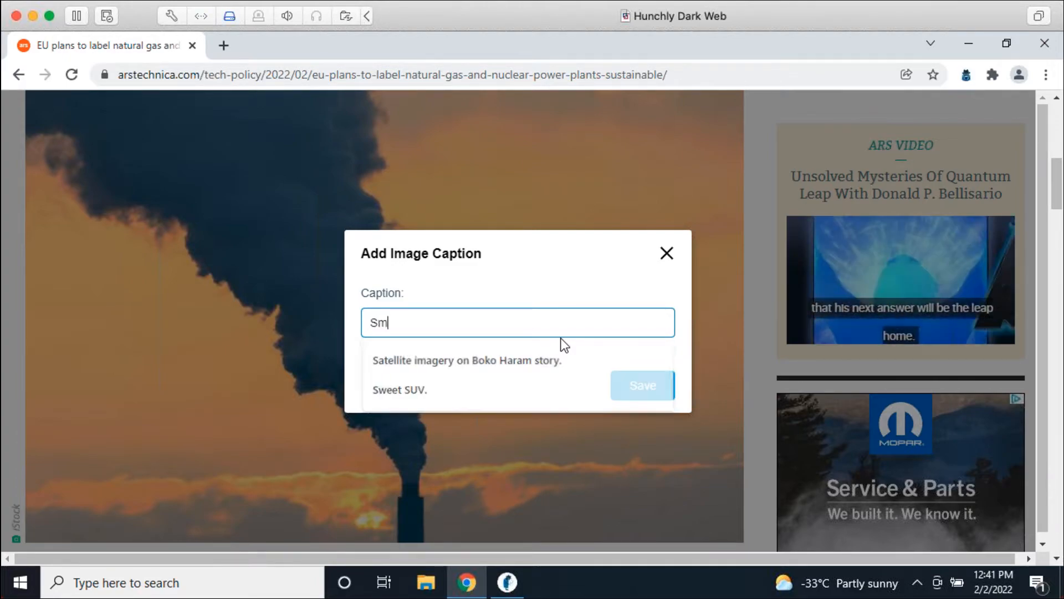
text(okestack.)
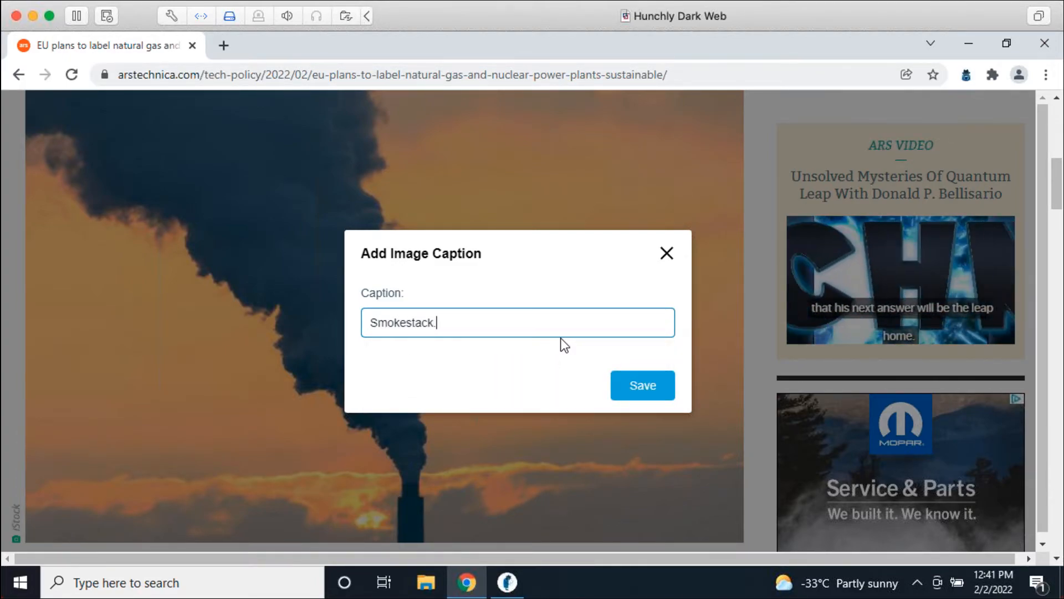
key(Return)
Step: Check that the case's captioned images now list the Smokestack photo as 1 of 1
click(517, 574)
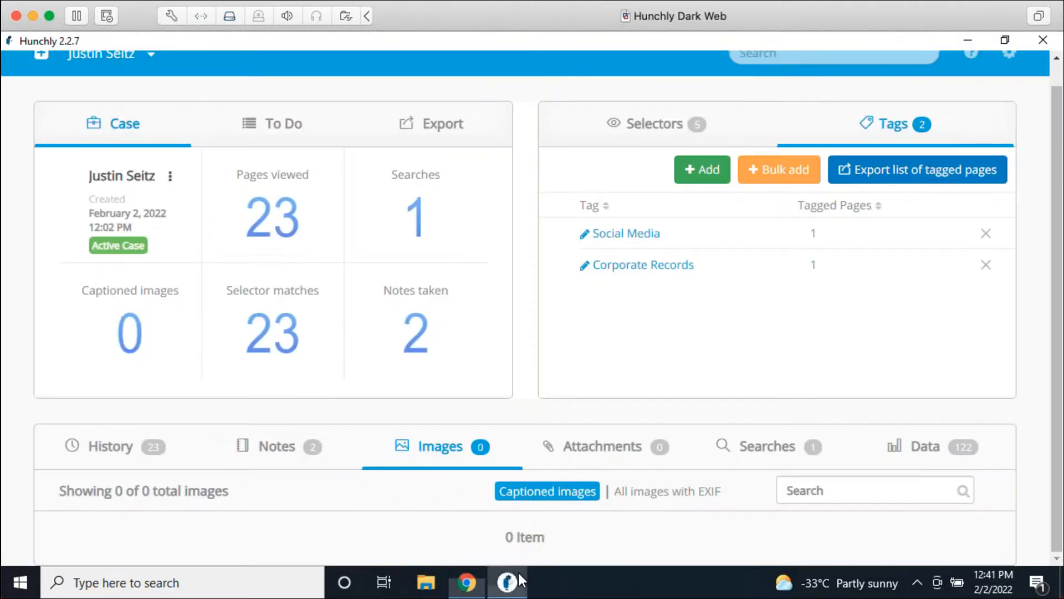
click(519, 484)
scroll(617, 452, down, 4)
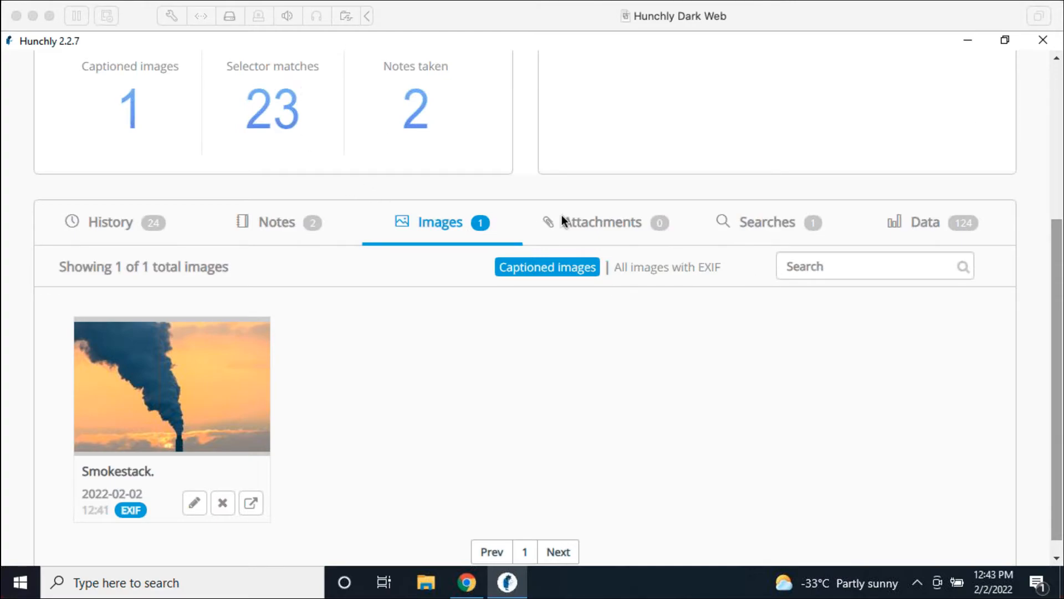
scroll(964, 194, up, 5)
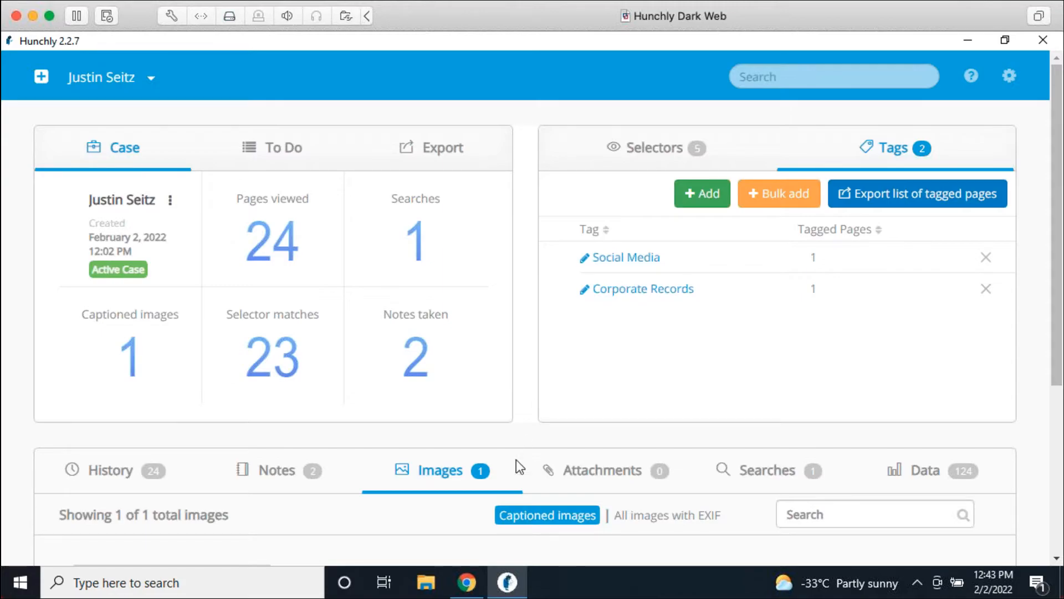
Step: Load a public Facebook profile URL in Chrome so Hunchly captures it, then return to Hunchly
click(476, 570)
click(459, 74)
text(facebook.com/zuck)
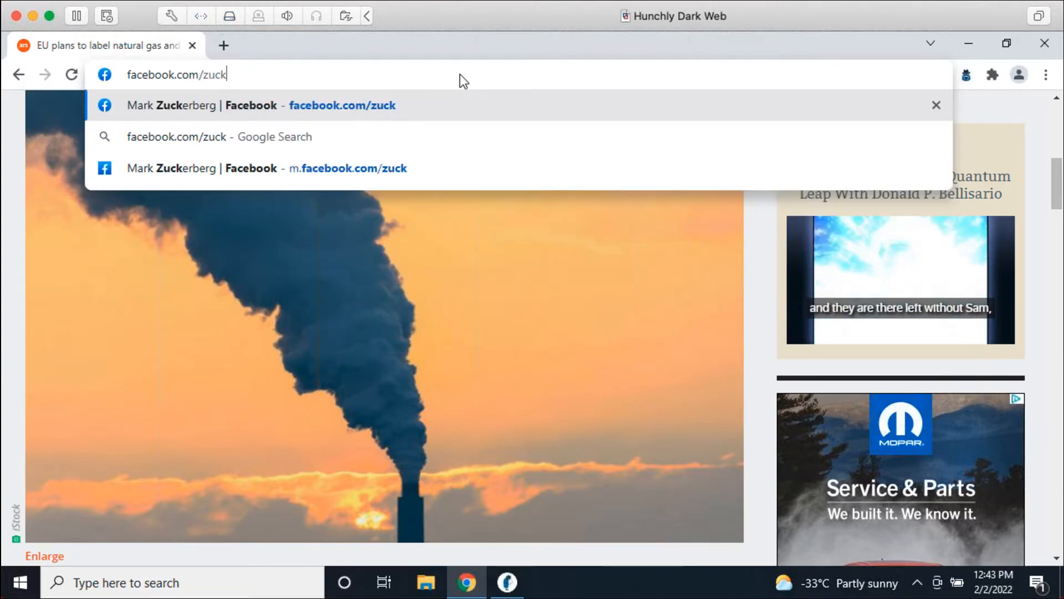
key(Return)
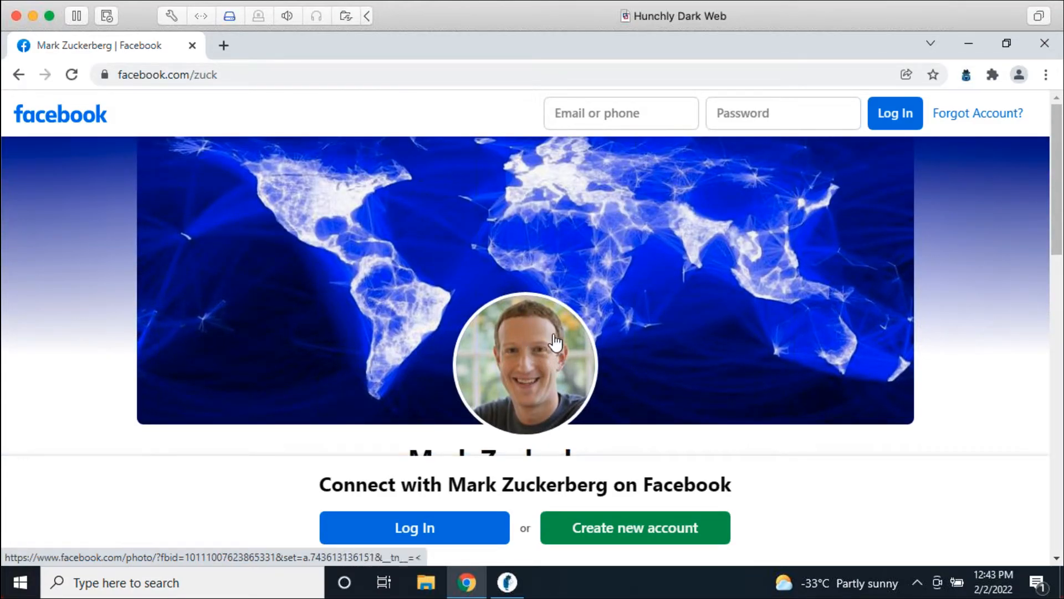
scroll(938, 393, down, 5)
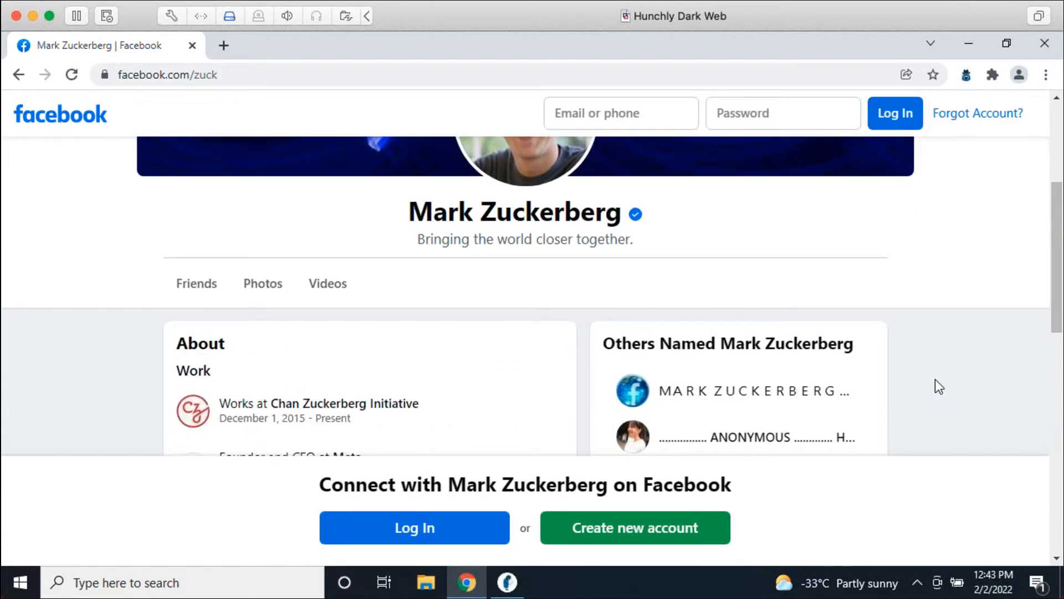
click(507, 582)
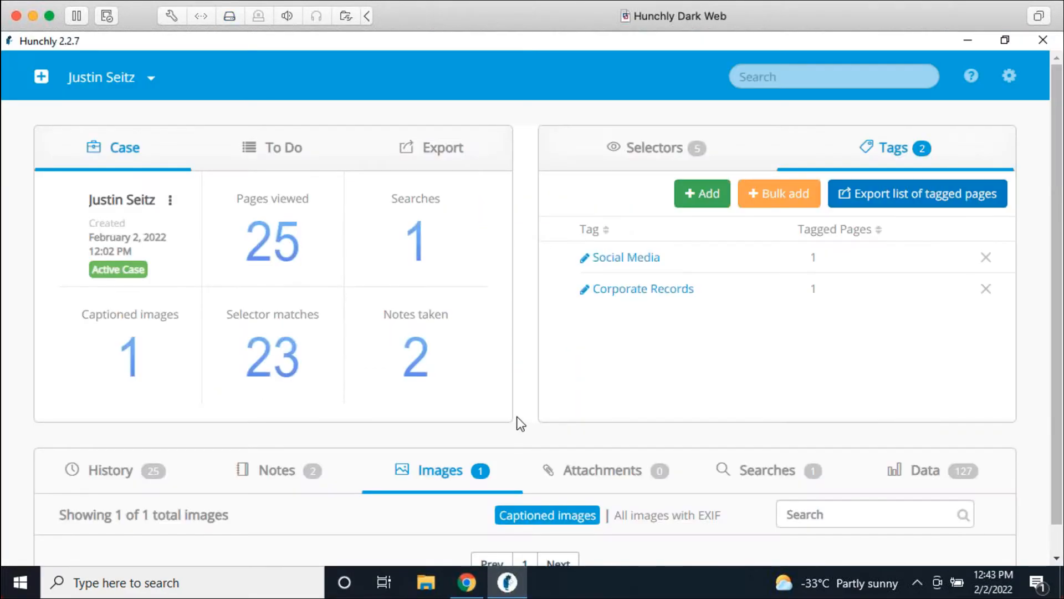
Step: Open the captured Facebook profile from the History list and scroll through its preview
scroll(524, 415, down, 1)
click(144, 444)
scroll(354, 310, down, 5)
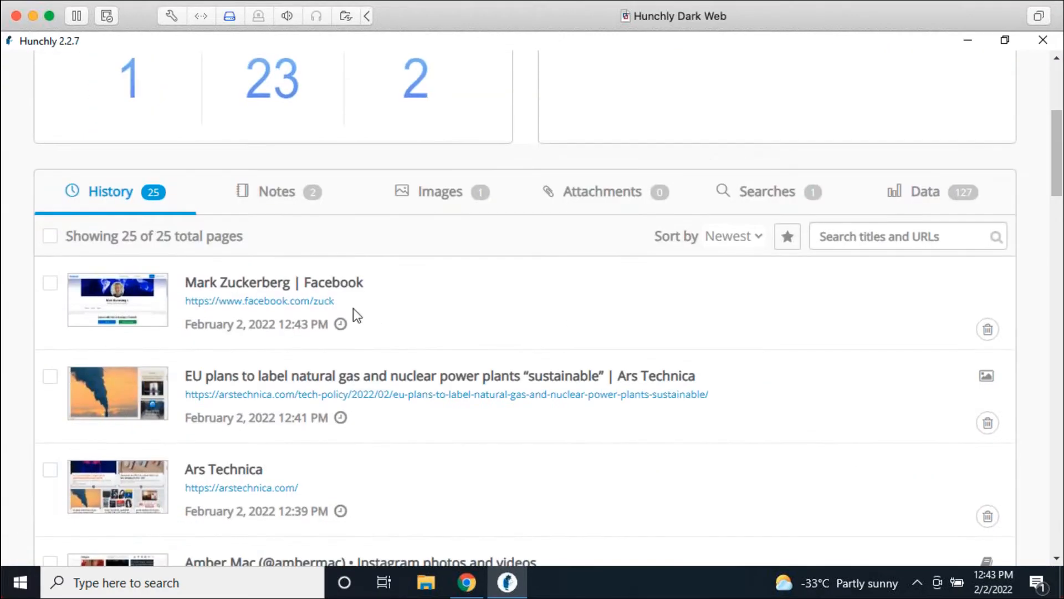
click(304, 295)
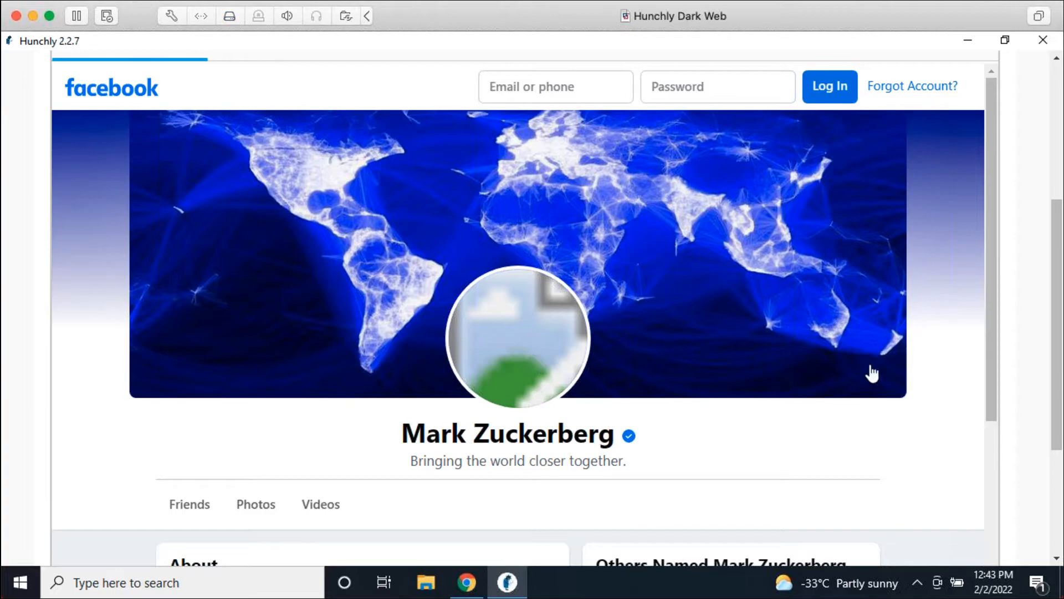
scroll(914, 342, down, 2)
scroll(914, 342, down, 8)
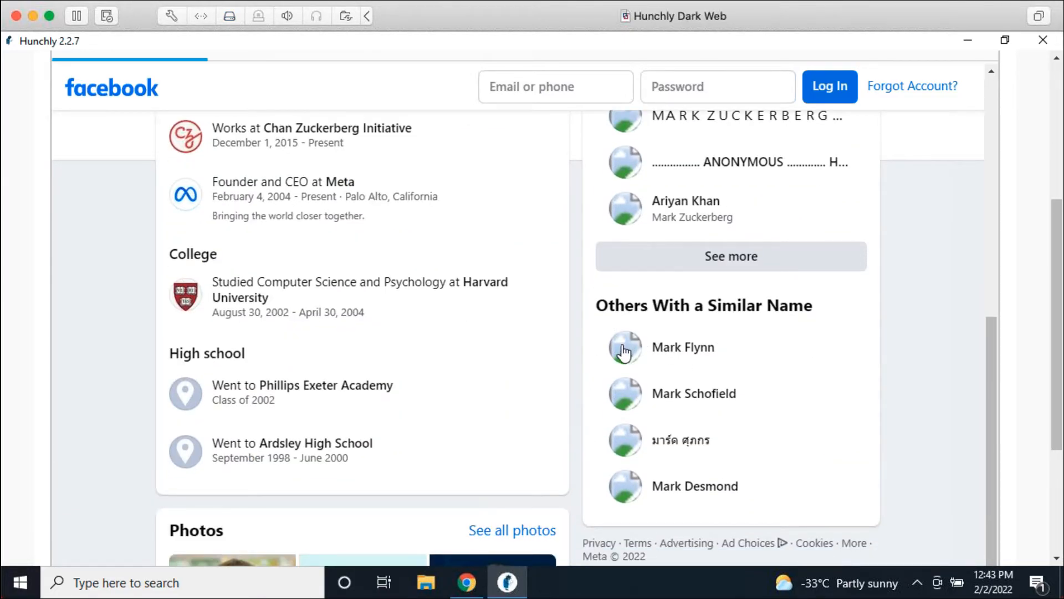
scroll(635, 366, down, 4)
scroll(948, 406, up, 10)
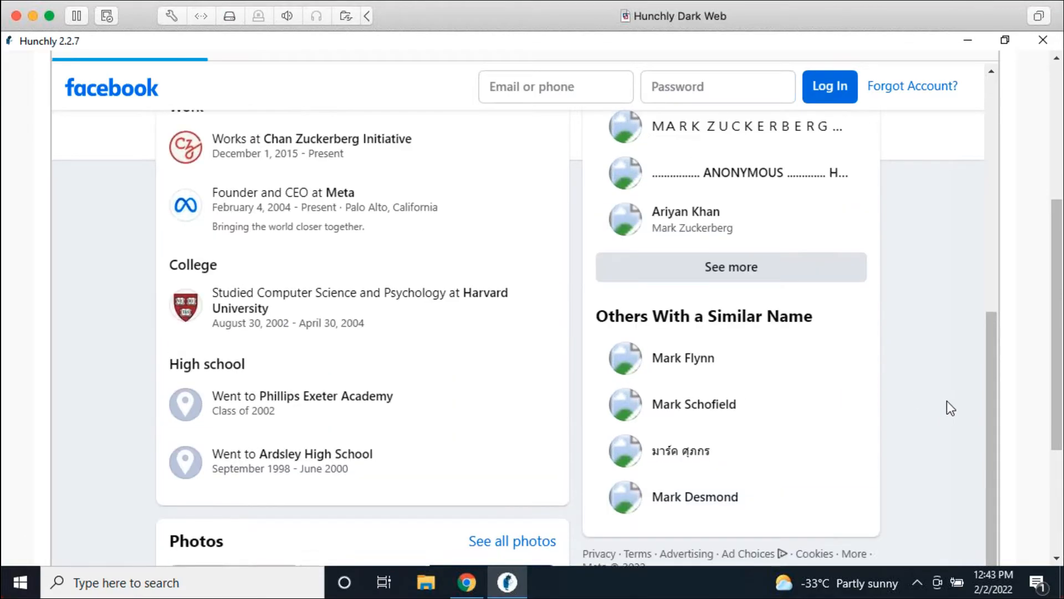
scroll(961, 405, up, 6)
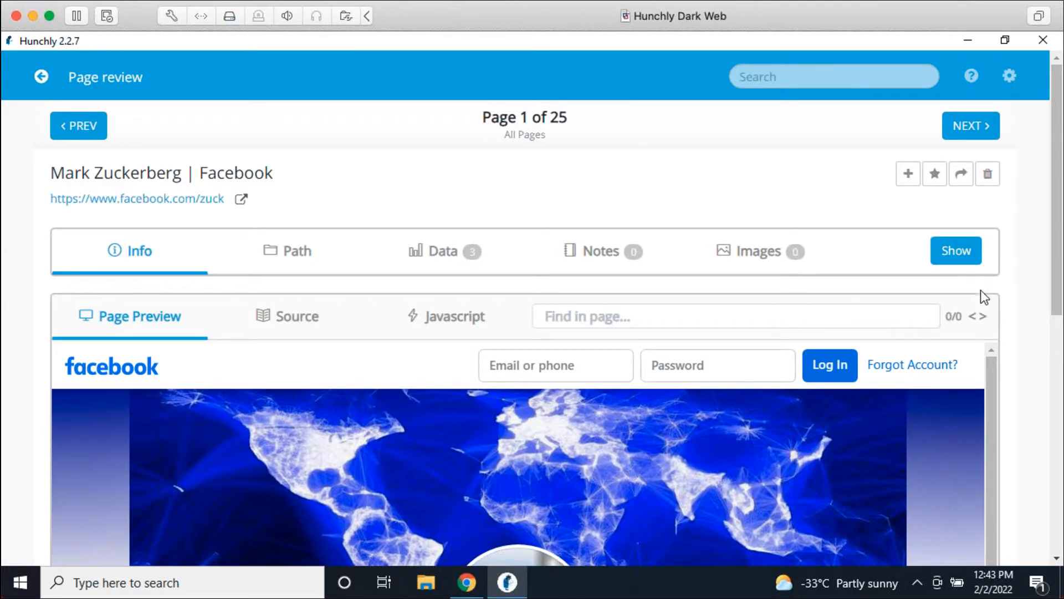
Step: Return to the case dashboard and bring the browser with the live profile forward
click(40, 78)
scroll(520, 383, down, 3)
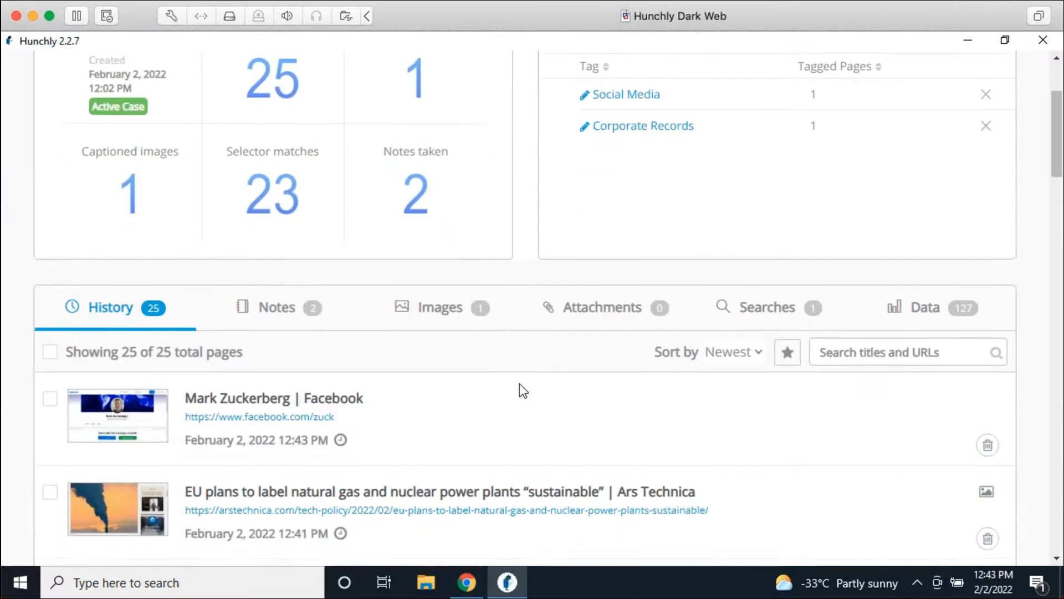
click(466, 582)
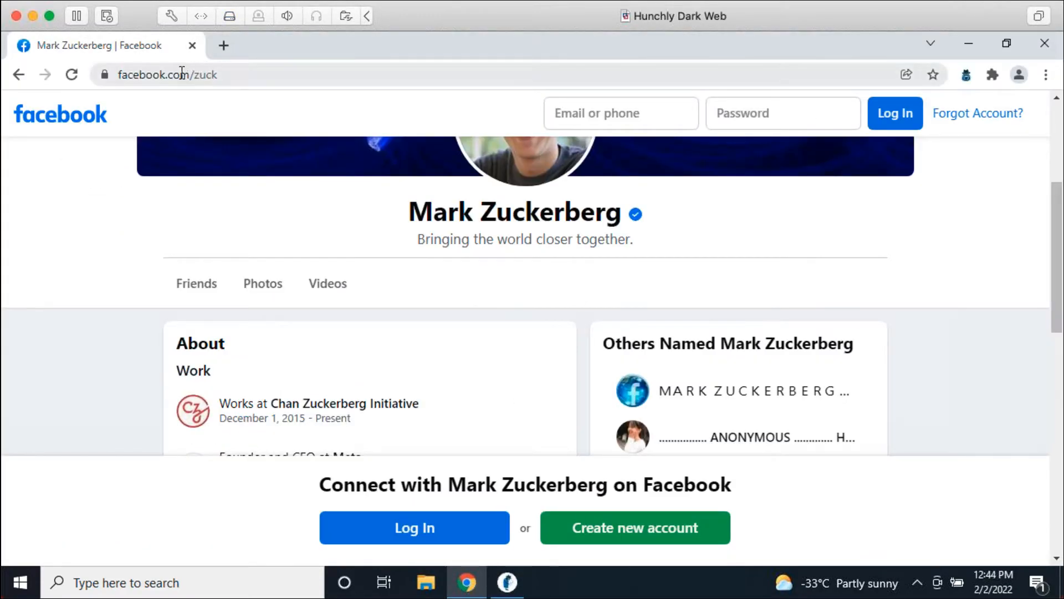
Step: Insert 'm.' before facebook in the profile address and load it
click(122, 76)
key(Left)
text(m)
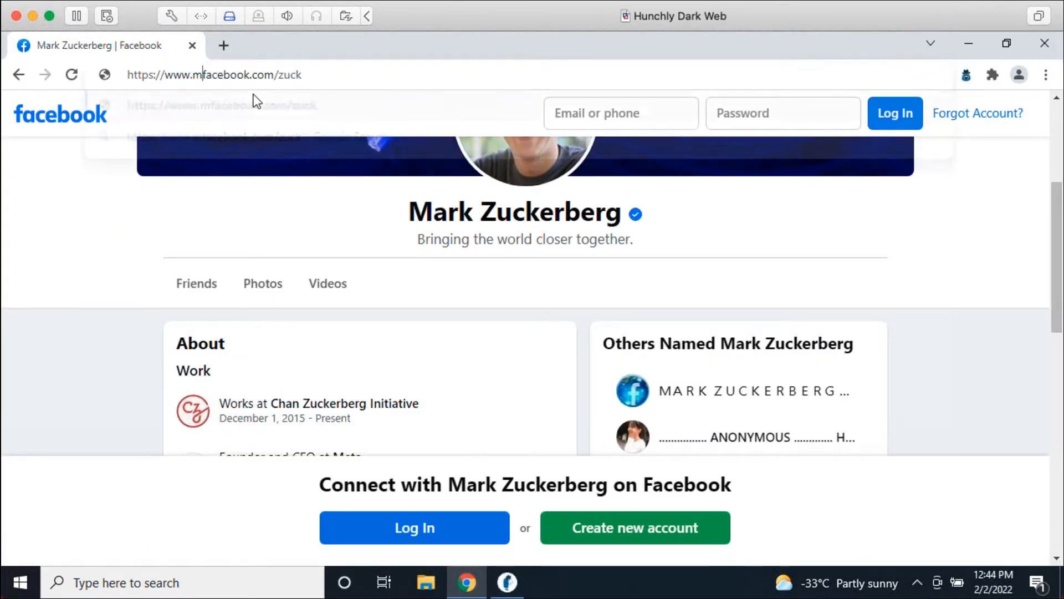
text(.)
key(Return)
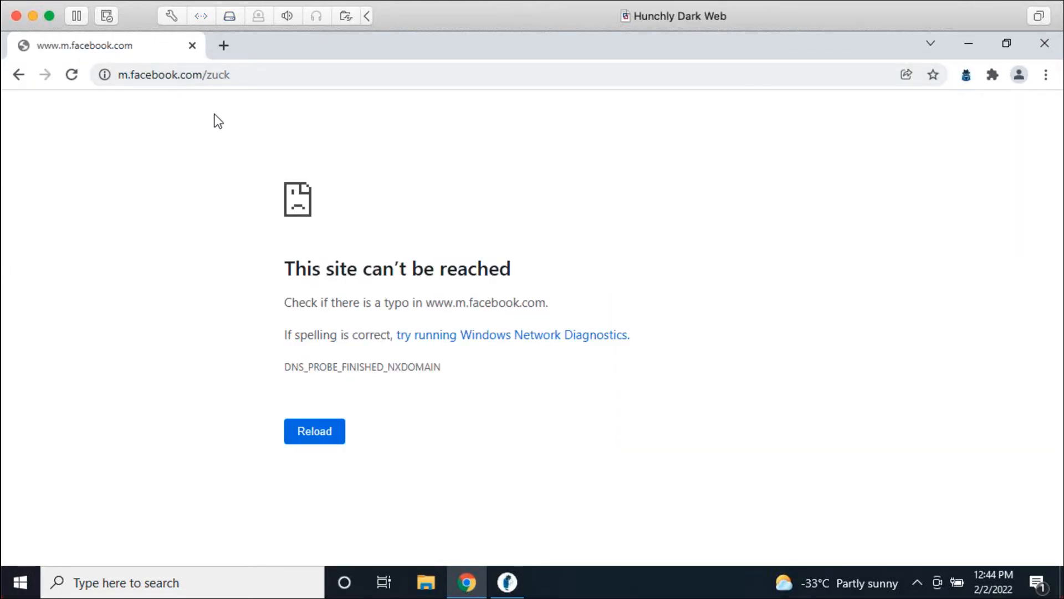
click(209, 77)
click(244, 76)
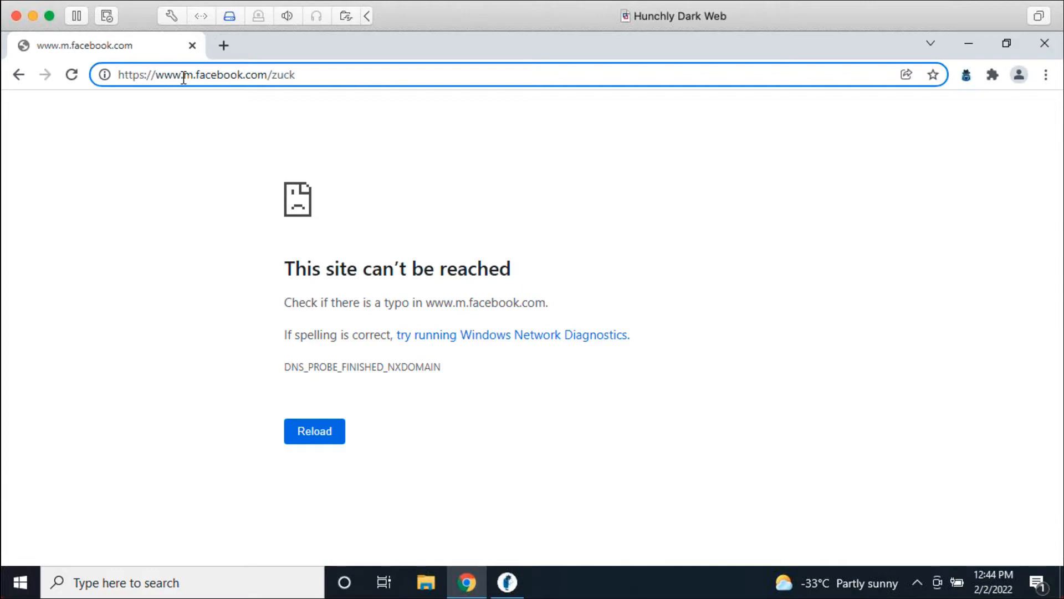
drag(183, 77, 84, 71)
key(BackSpace)
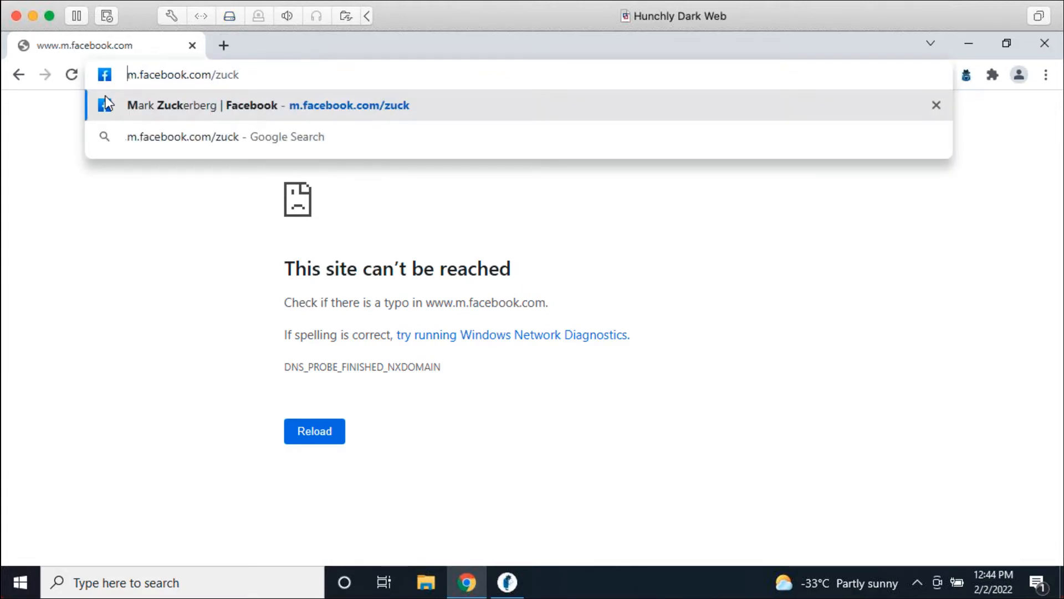
click(107, 103)
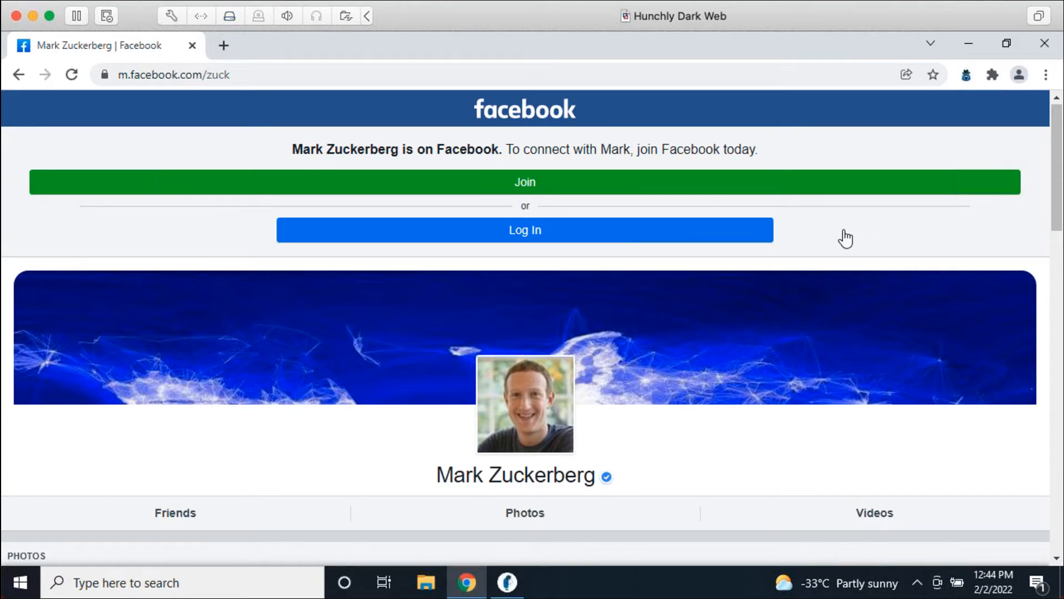
scroll(840, 244, down, 4)
scroll(833, 244, down, 15)
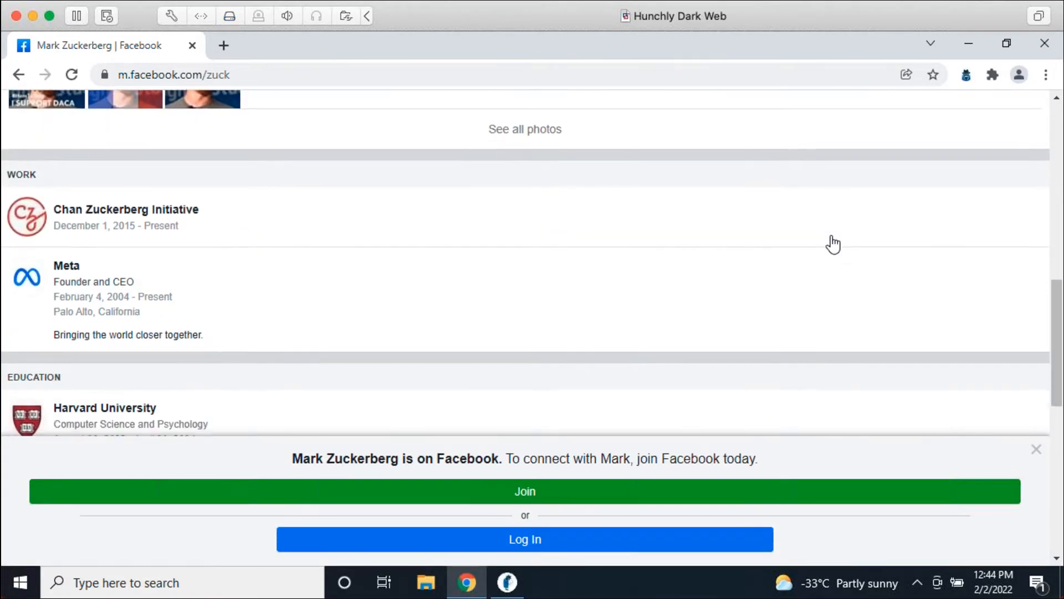
scroll(833, 244, down, 2)
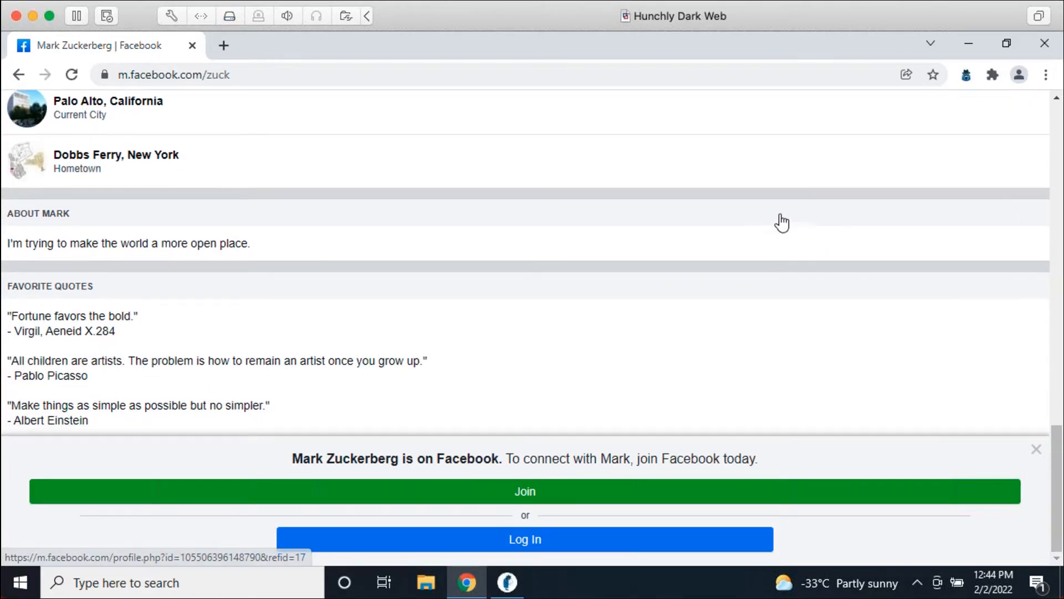
Step: In Hunchly, open the newest capture, the mobile profile (page 1 of 26), and scroll its preview
click(507, 582)
click(341, 395)
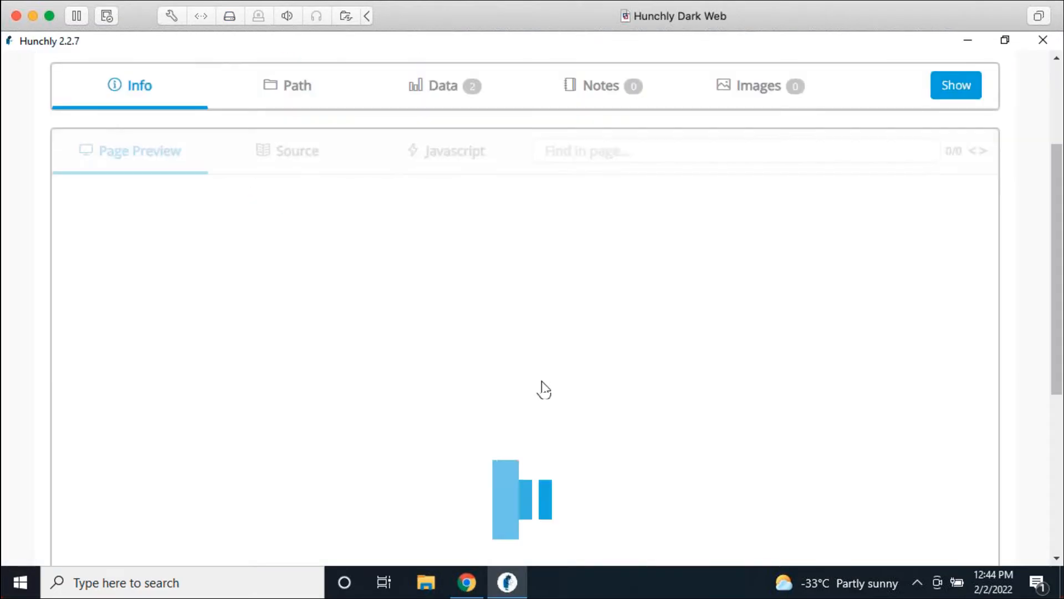
scroll(1029, 226, down, 4)
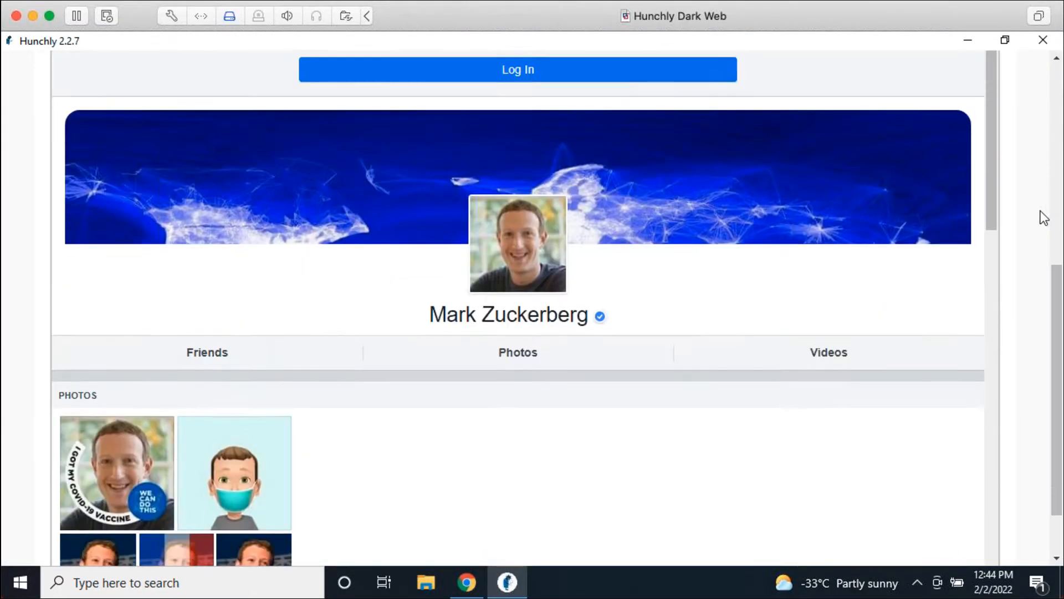
scroll(991, 167, down, 2)
scroll(975, 266, down, 8)
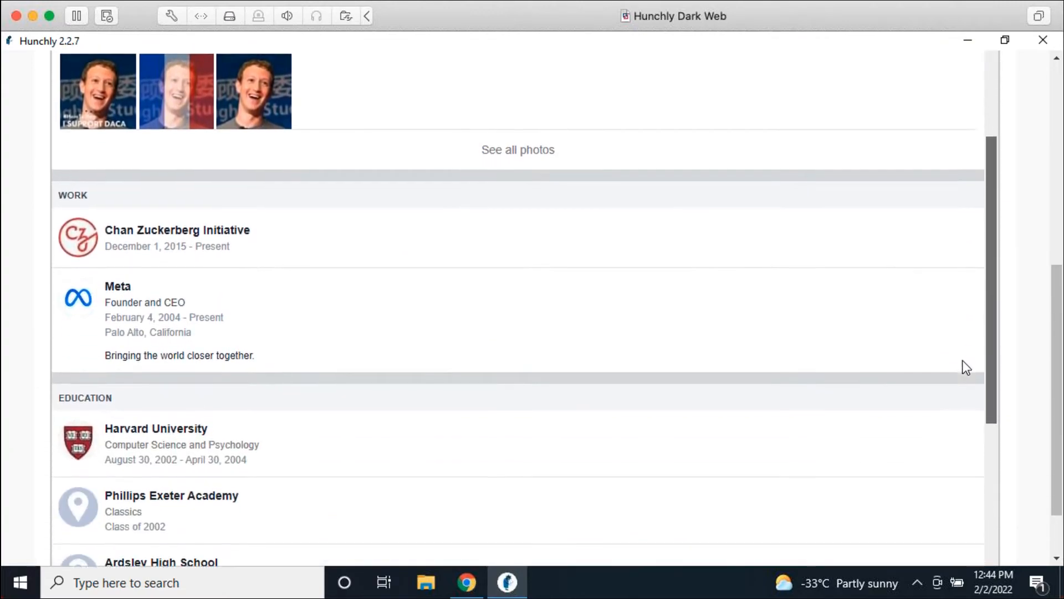
scroll(955, 428, down, 5)
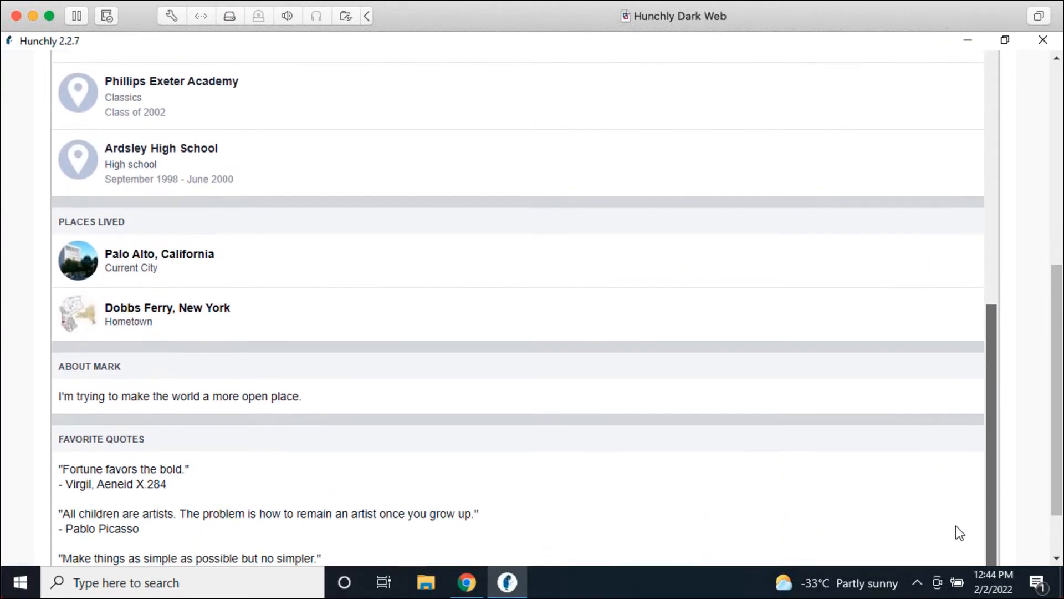
scroll(947, 210, up, 15)
scroll(1017, 184, up, 6)
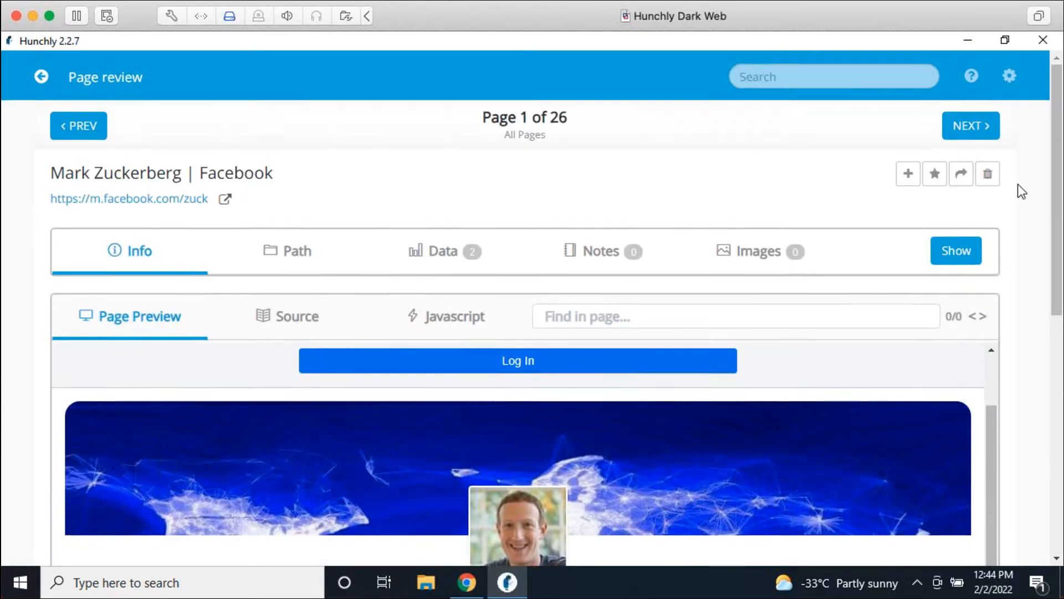
click(467, 582)
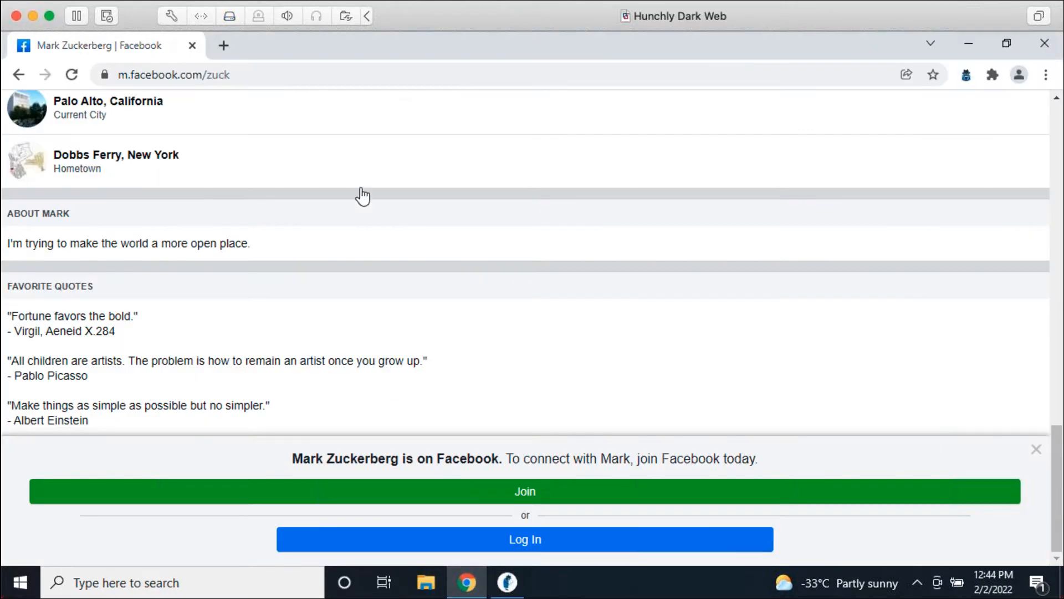
click(175, 73)
click(175, 73)
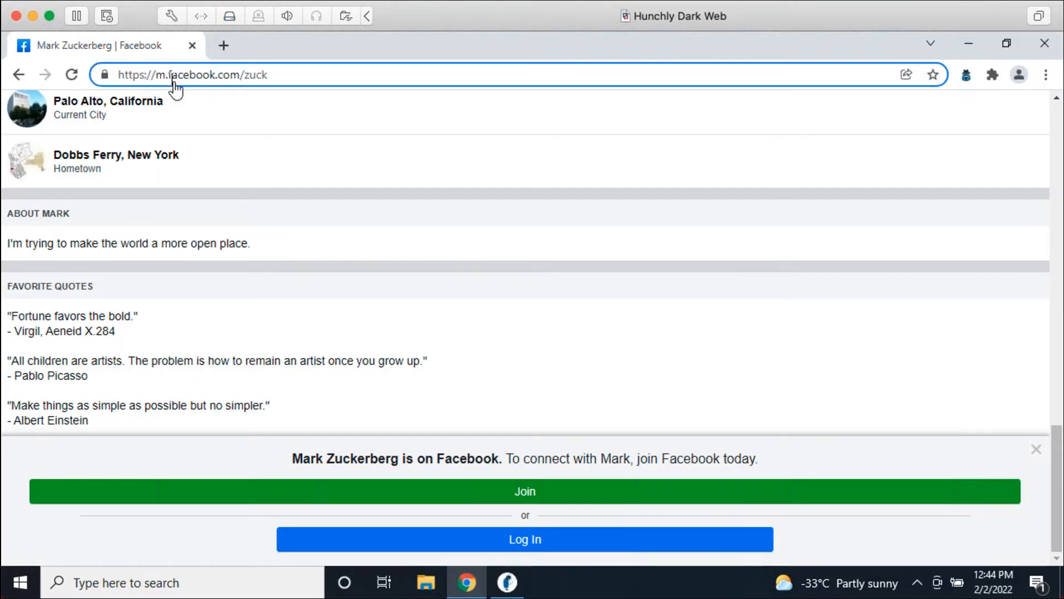
drag(152, 74, 81, 77)
key(BackSpace)
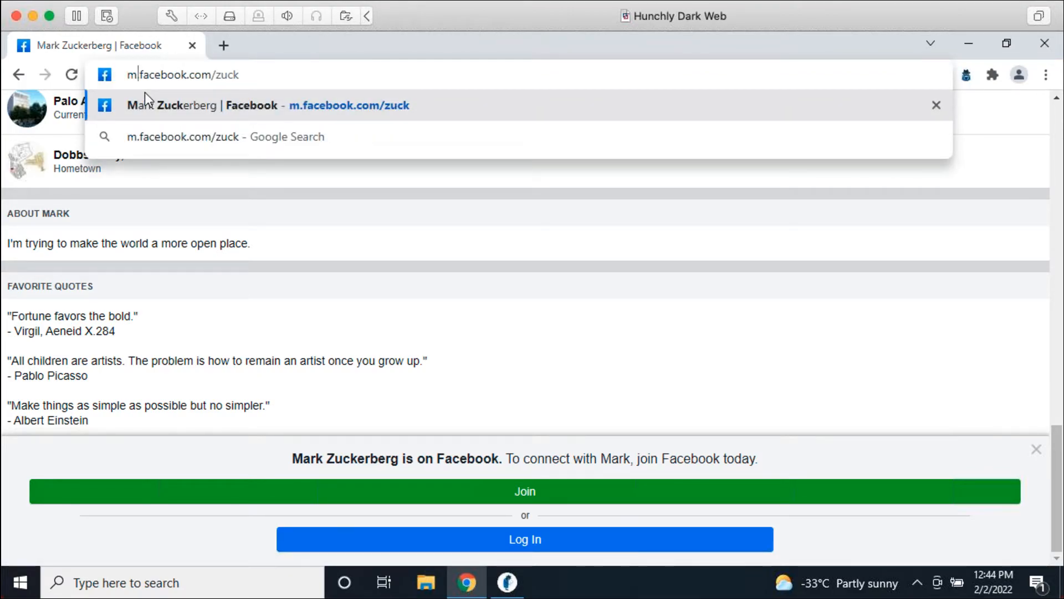
text(basic)
key(Return)
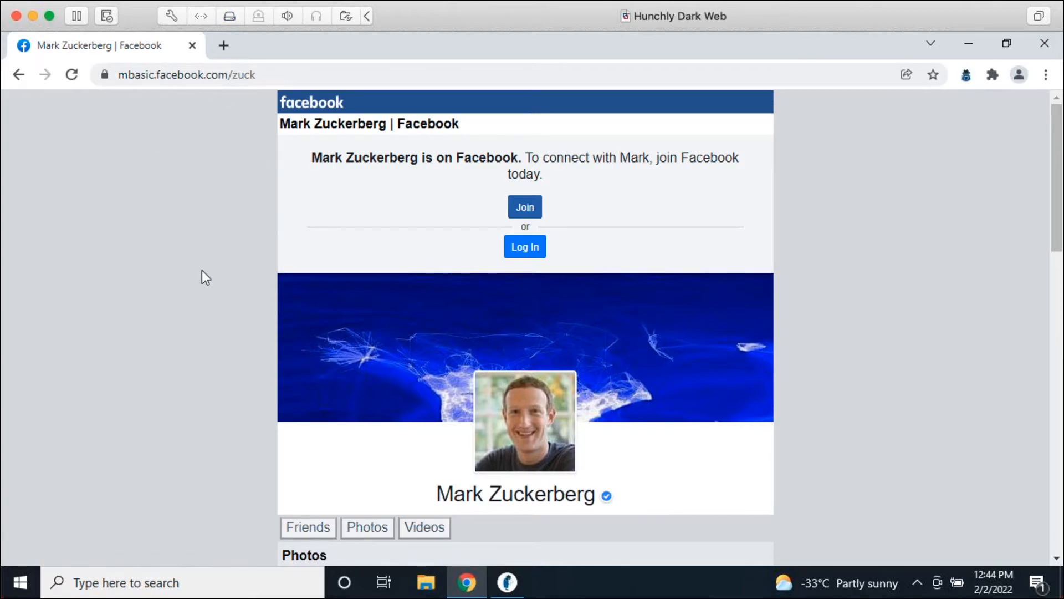
scroll(923, 374, down, 12)
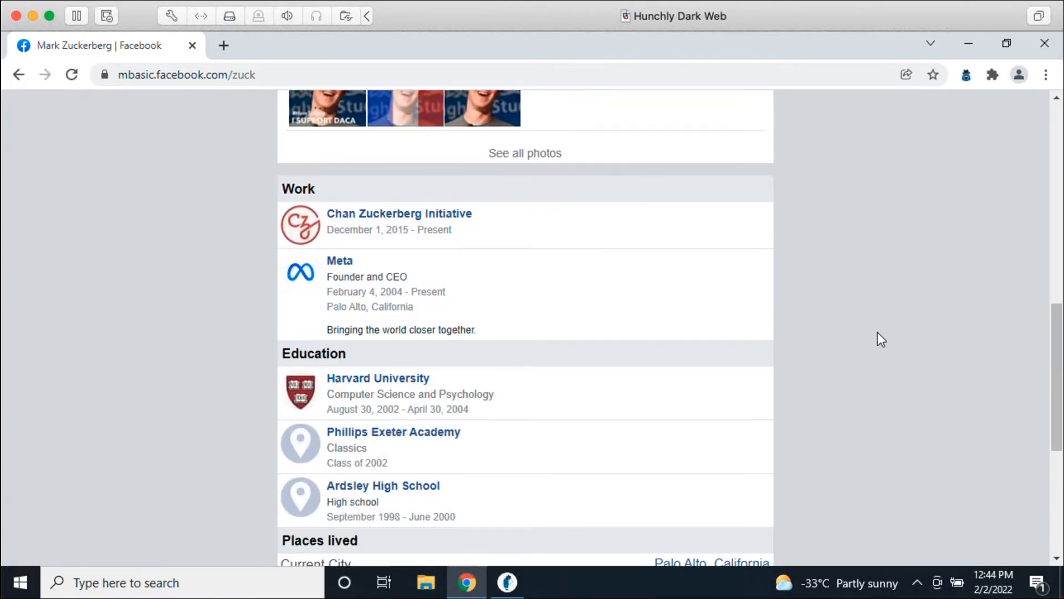
scroll(877, 332, down, 4)
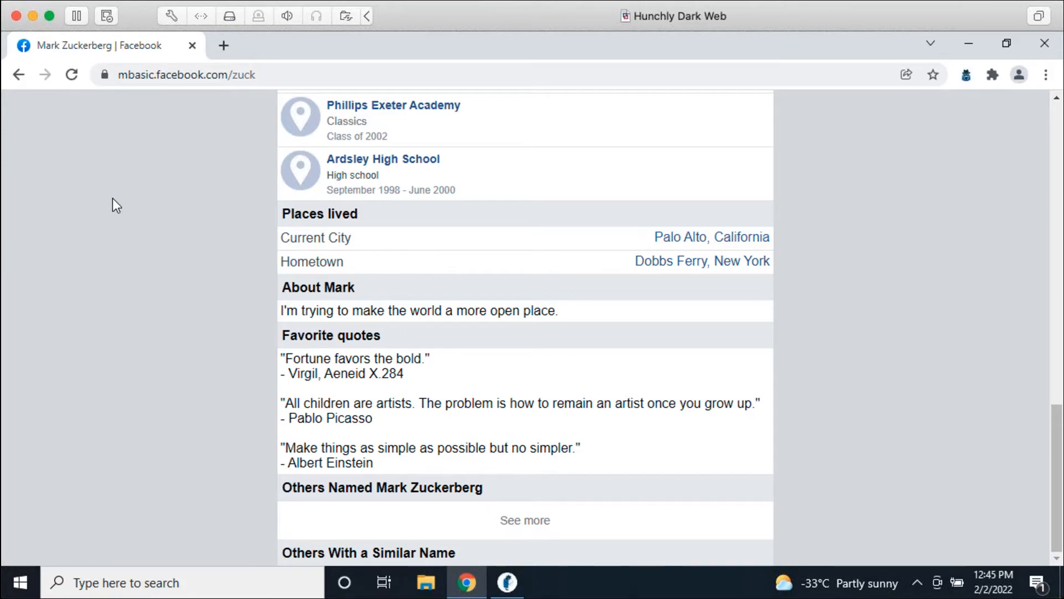
click(131, 82)
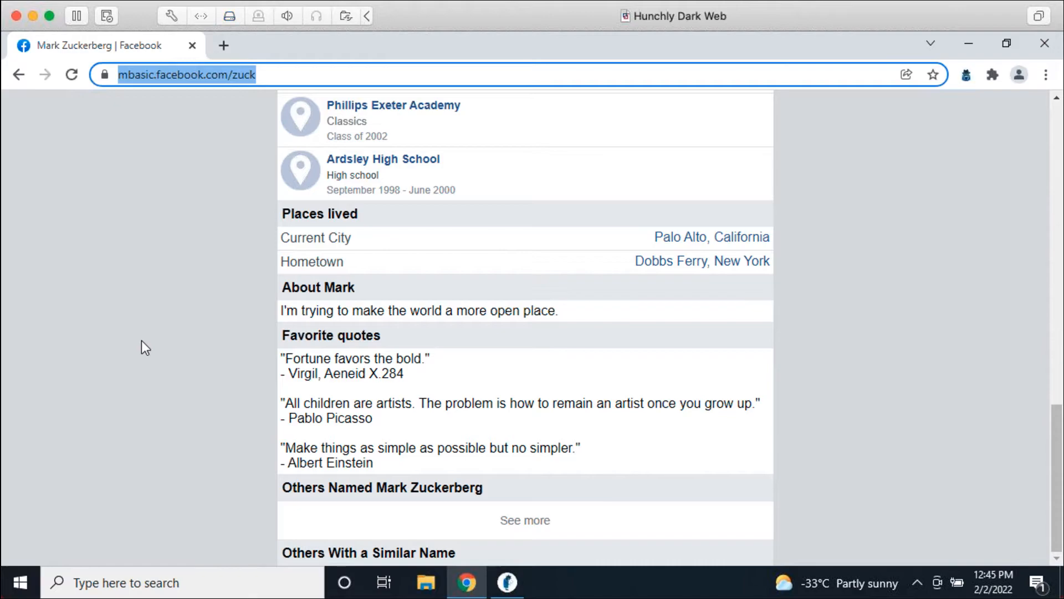
click(99, 370)
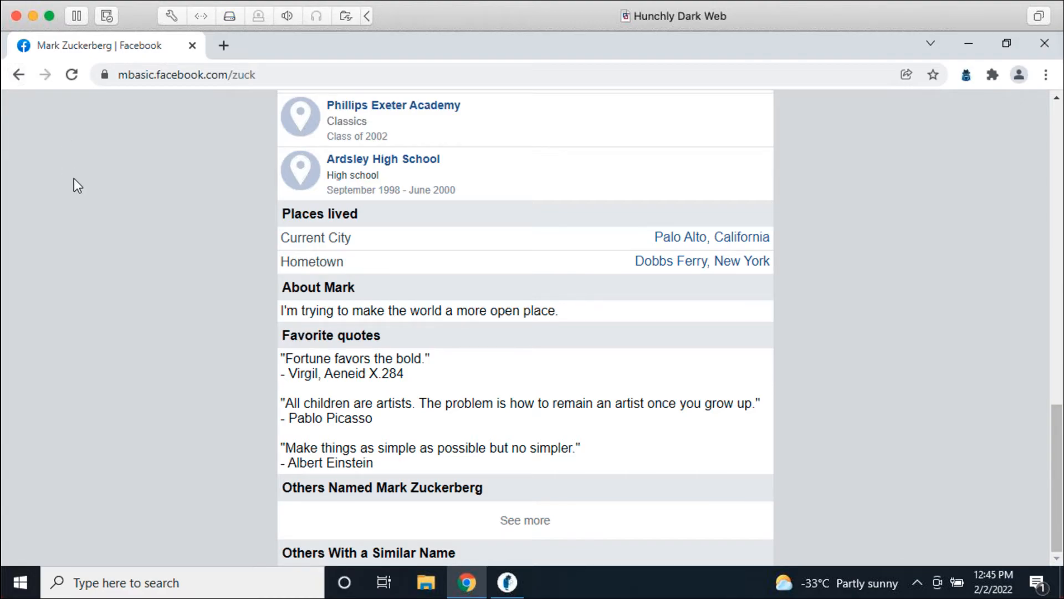
Step: Bring Hunchly forward and leave page review for the case dashboard showing 27 pages viewed
click(517, 588)
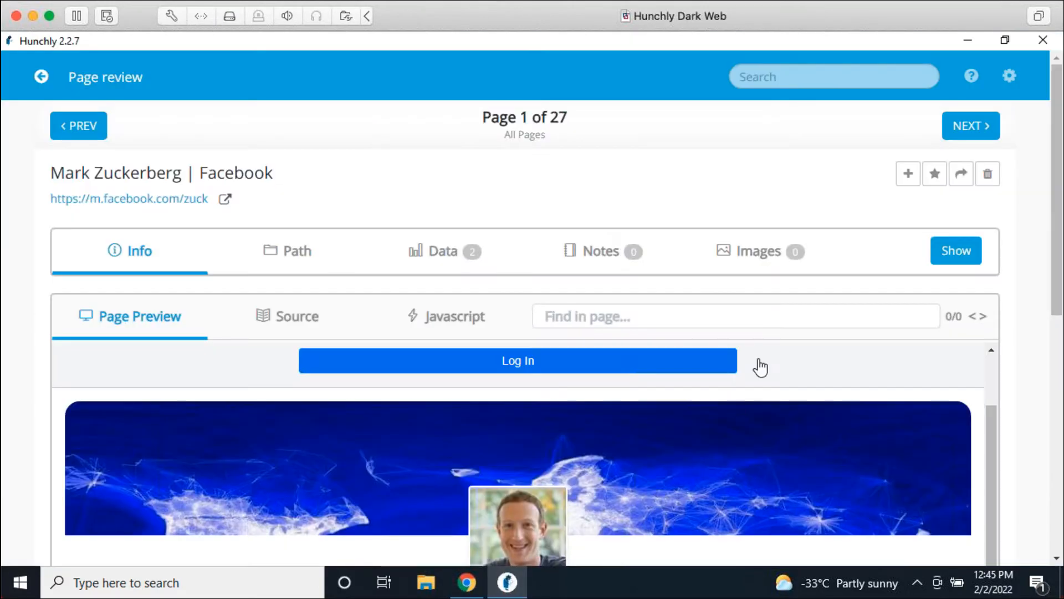
click(40, 76)
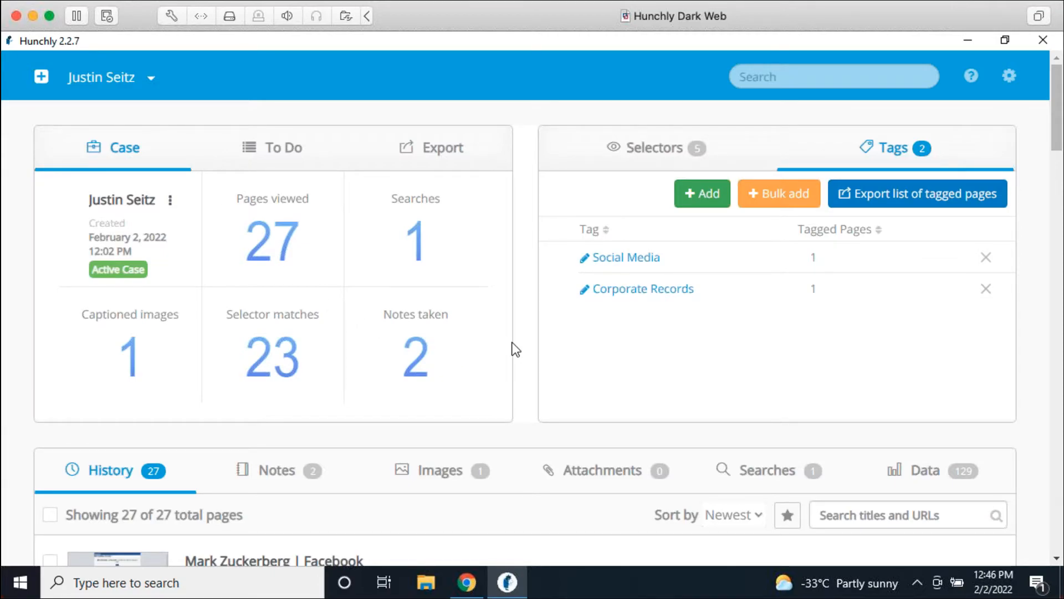
Step: Show the case's captured images filtered to All images with EXIF
scroll(634, 378, down, 5)
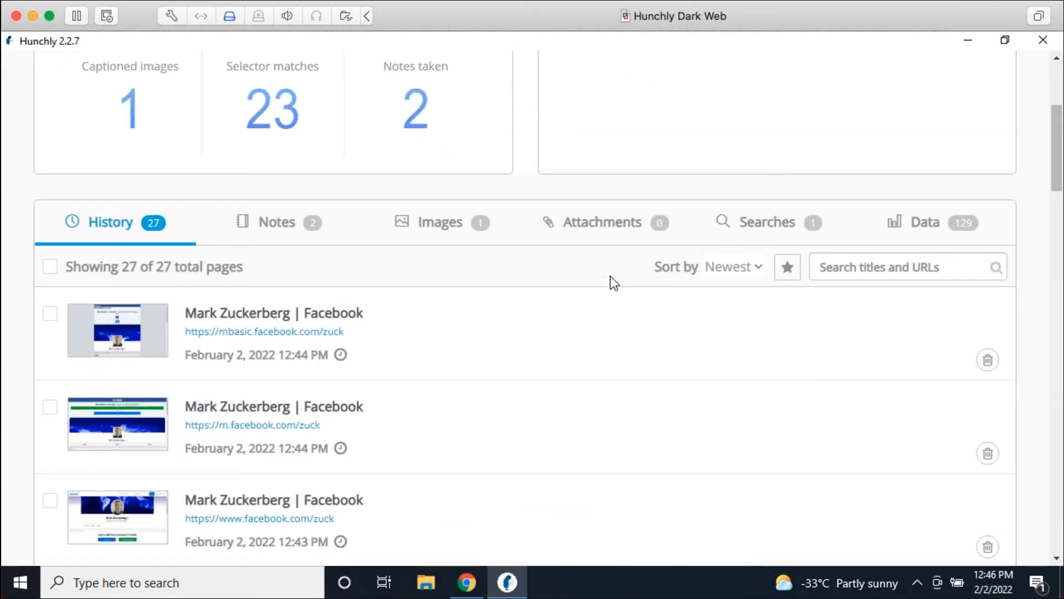
click(422, 220)
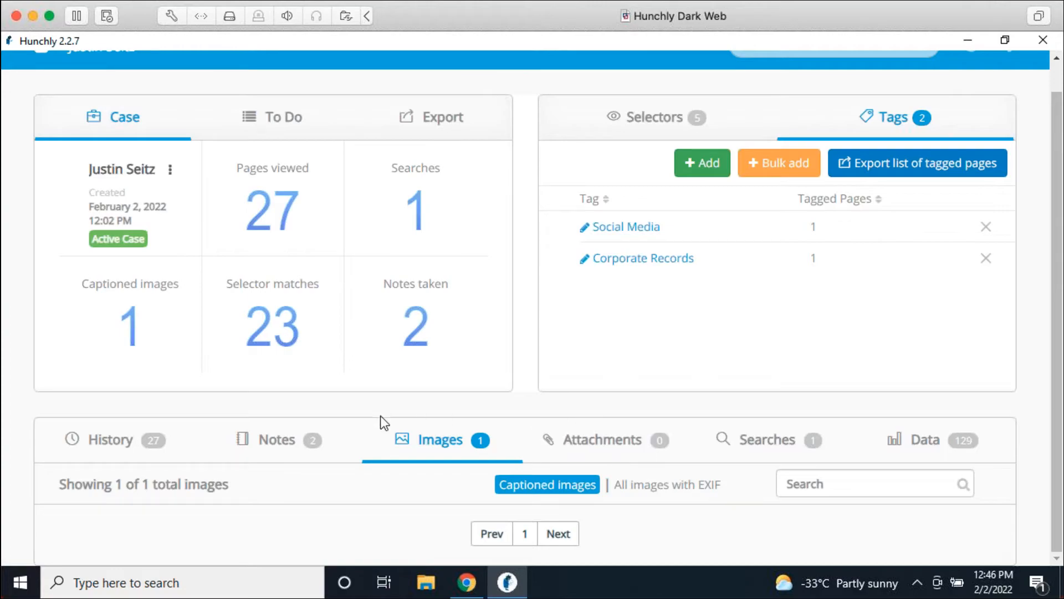
click(651, 486)
scroll(715, 487, down, 7)
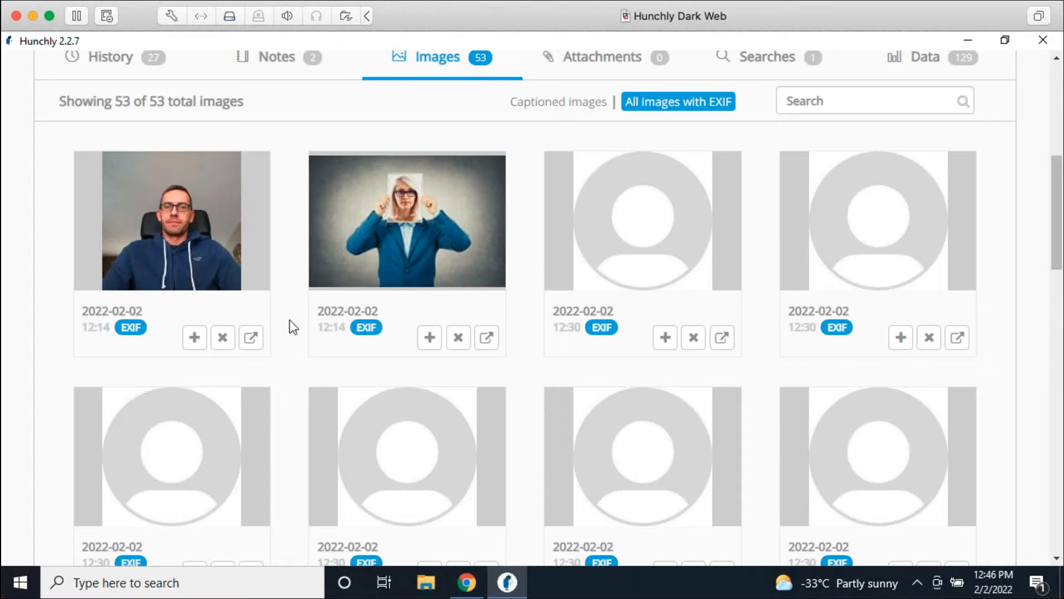
scroll(295, 347, up, 5)
scroll(235, 415, down, 2)
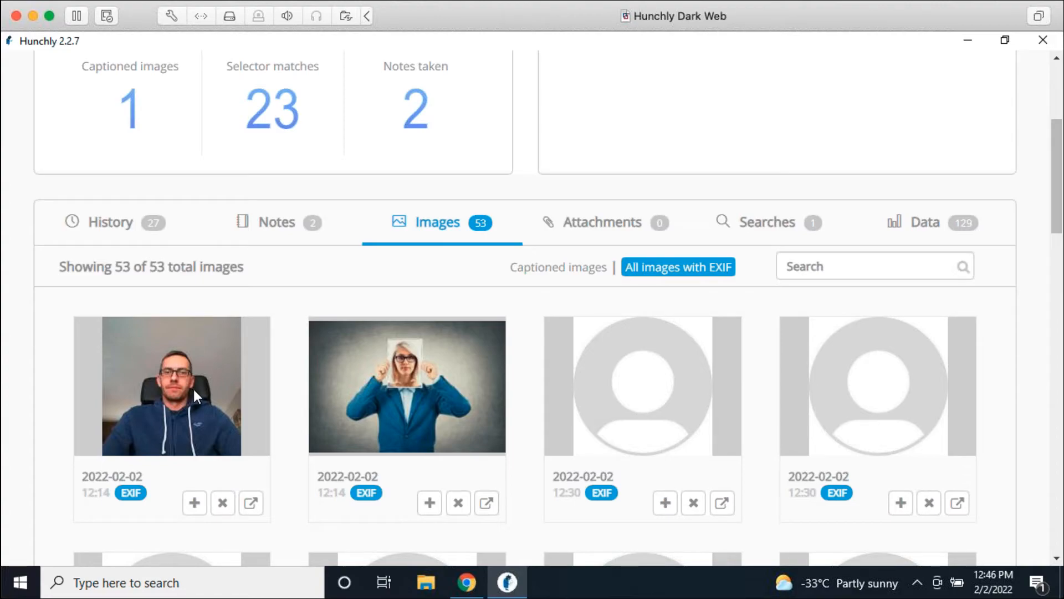
Step: Look up the newest History page in Google Cache and on the Wayback Machine
click(104, 235)
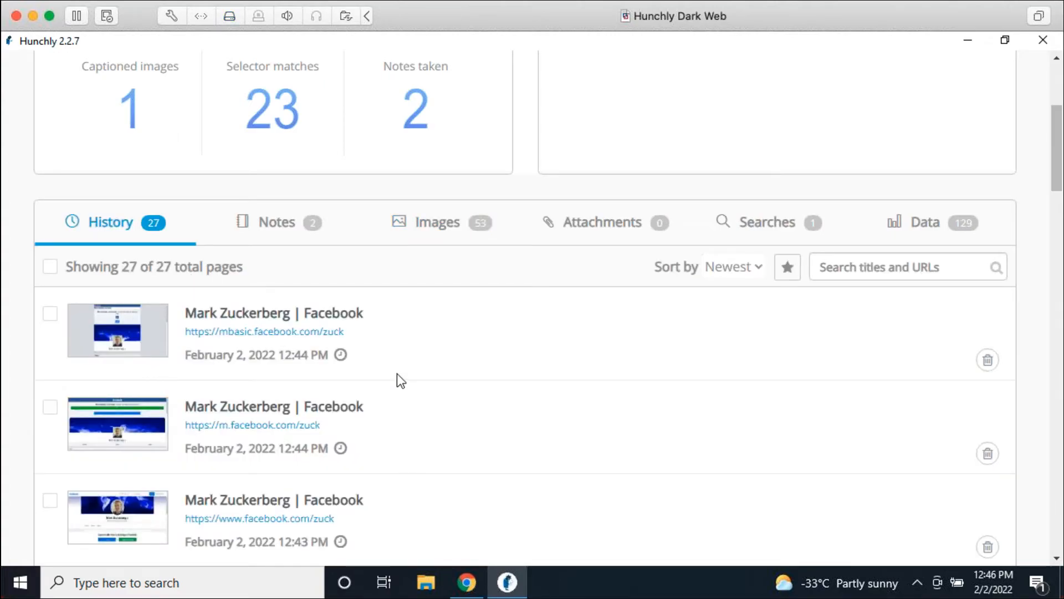
mouse_move(343, 356)
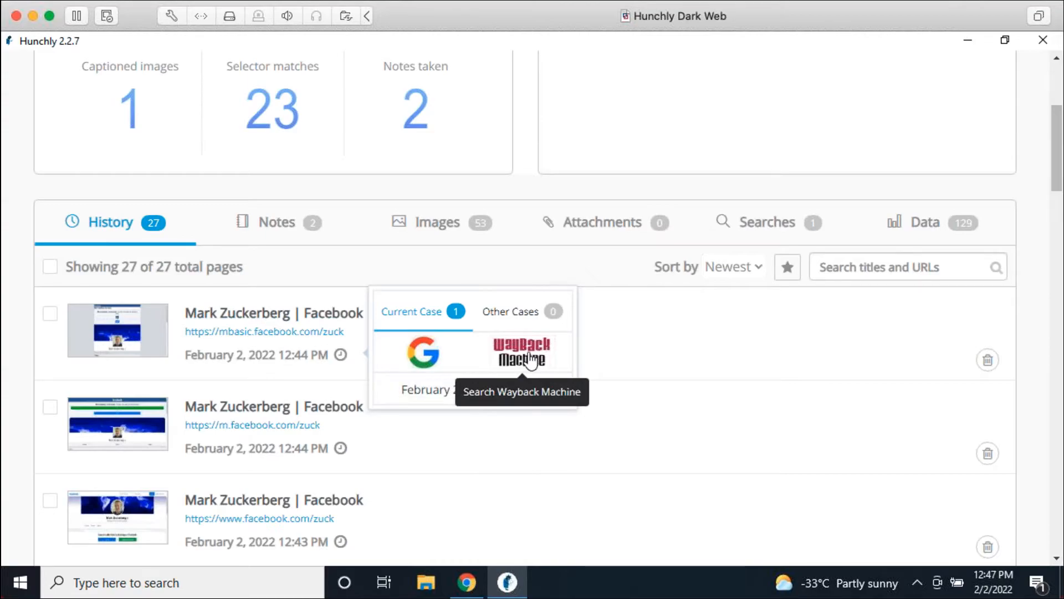
click(422, 364)
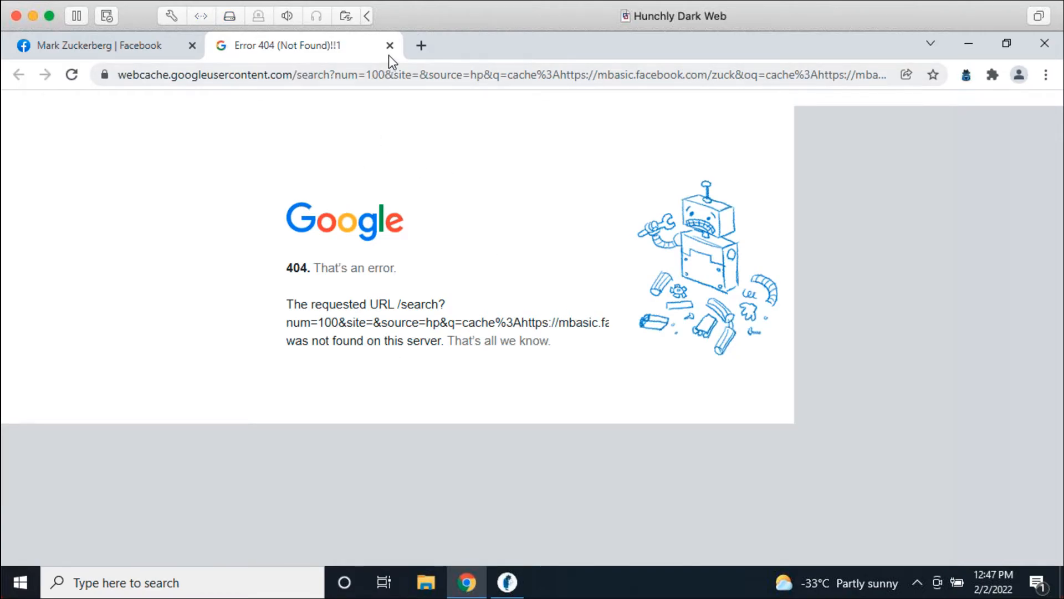
mouse_move(518, 591)
click(505, 360)
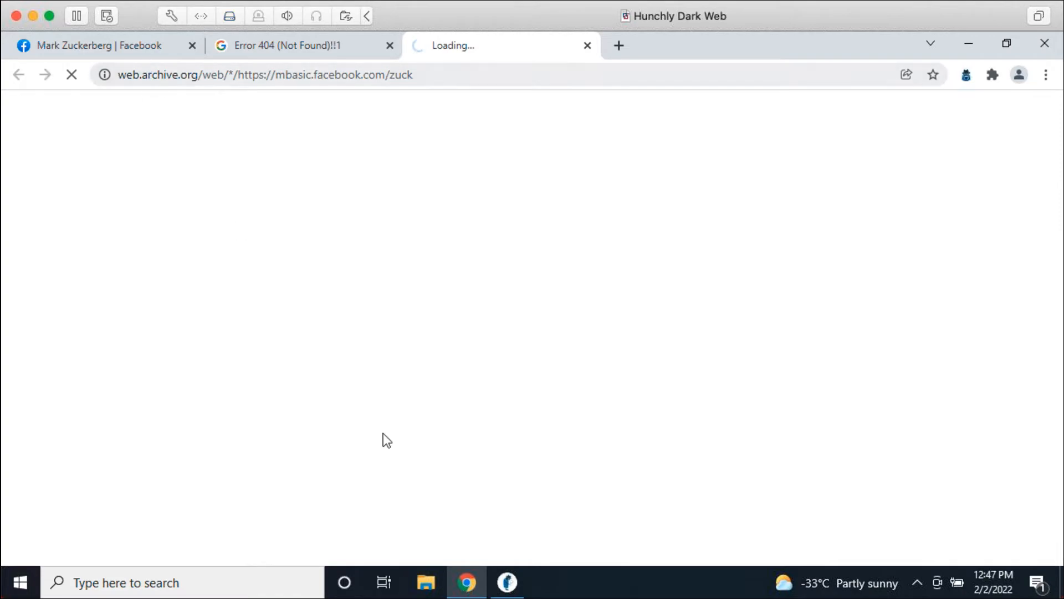
Step: Tick the Error 404 Google cache page and the Wayback Machine page in History
click(503, 588)
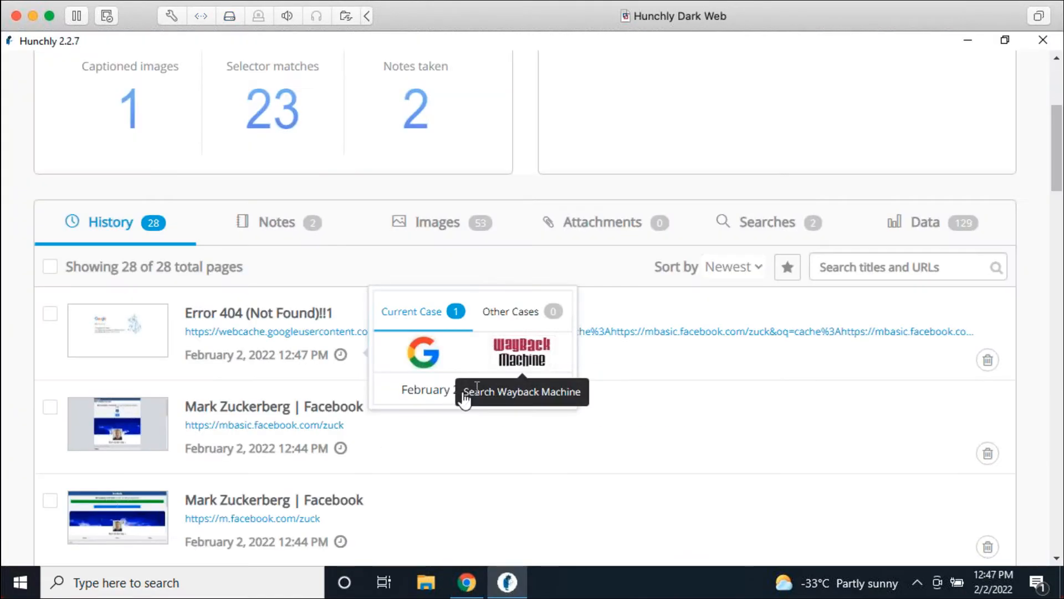
click(634, 294)
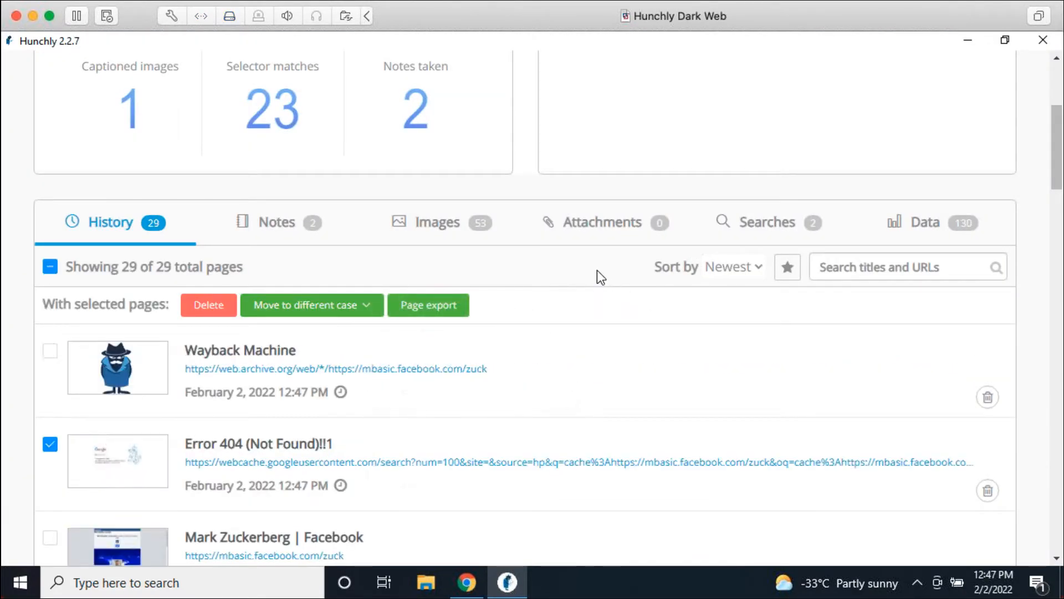
click(51, 444)
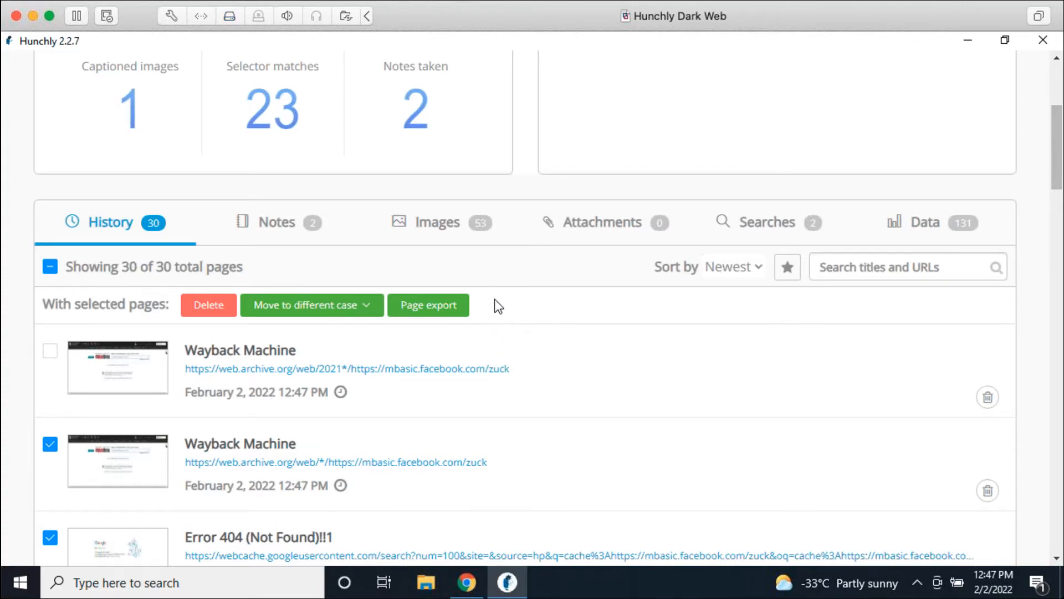
scroll(621, 278, up, 5)
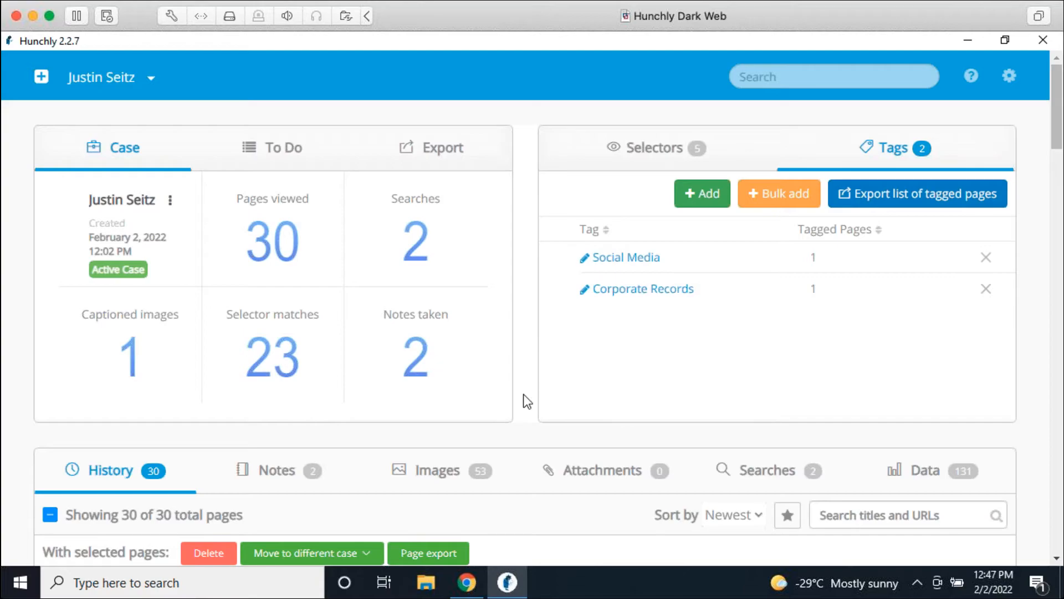
Step: Open the case's Attachments tab, which lists 0 attachments
click(592, 471)
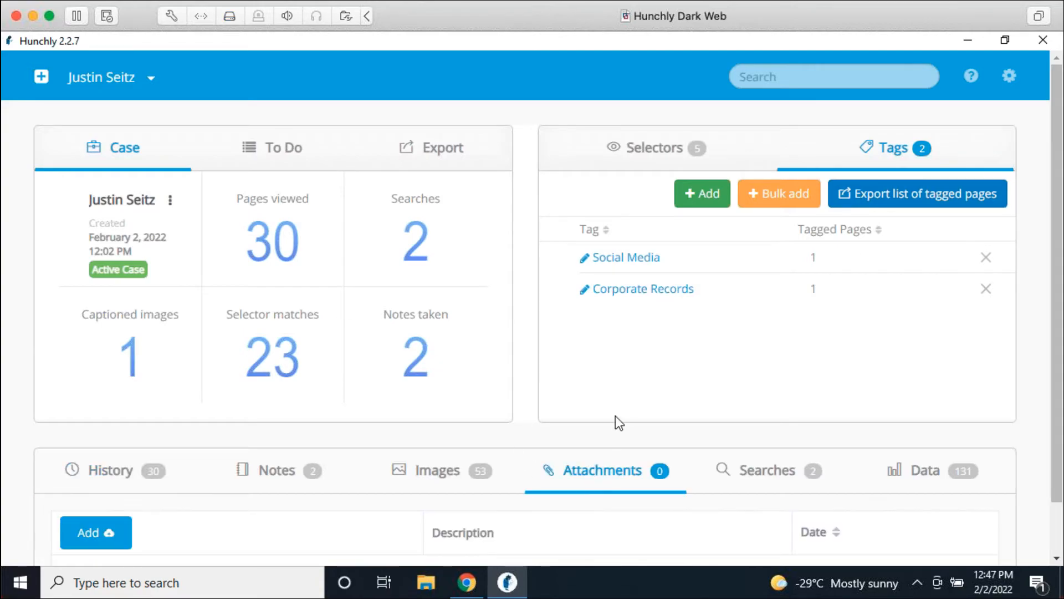
scroll(618, 360, down, 1)
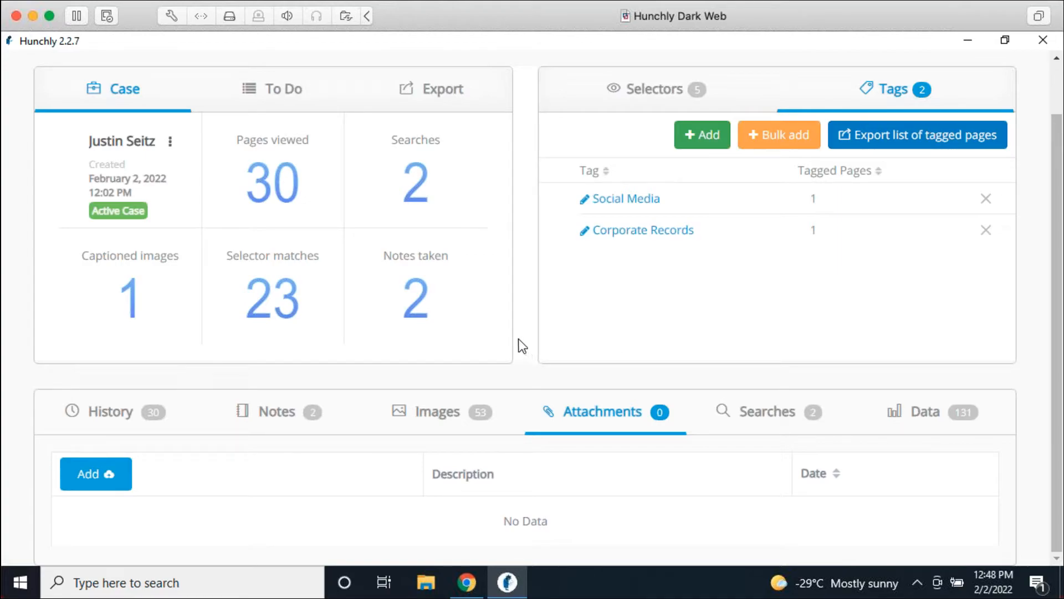
Step: Attach cute.jpeg from the Desktop to the case and open its attachment link
click(95, 474)
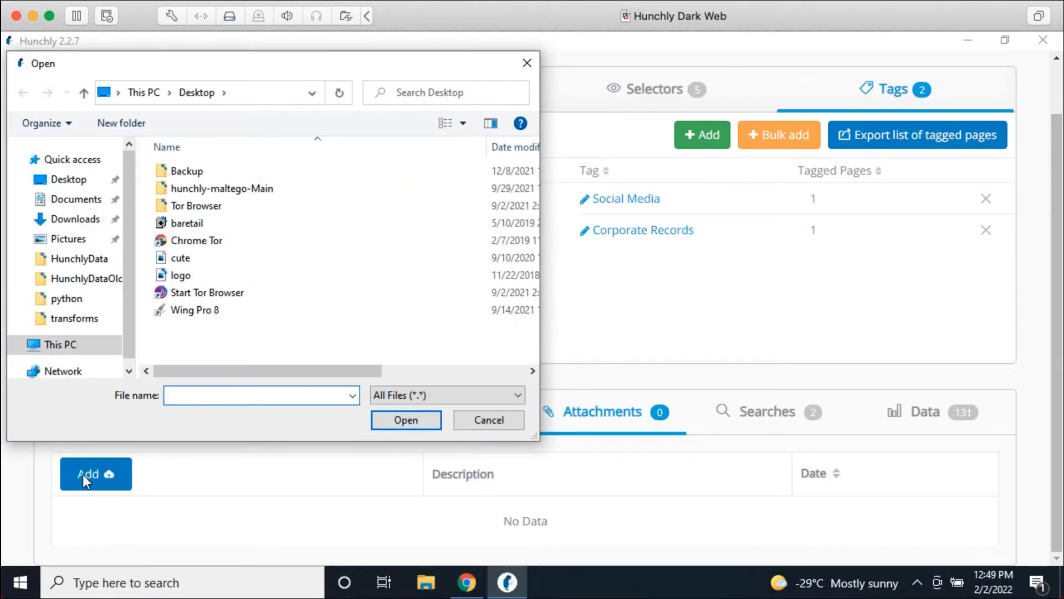
click(200, 259)
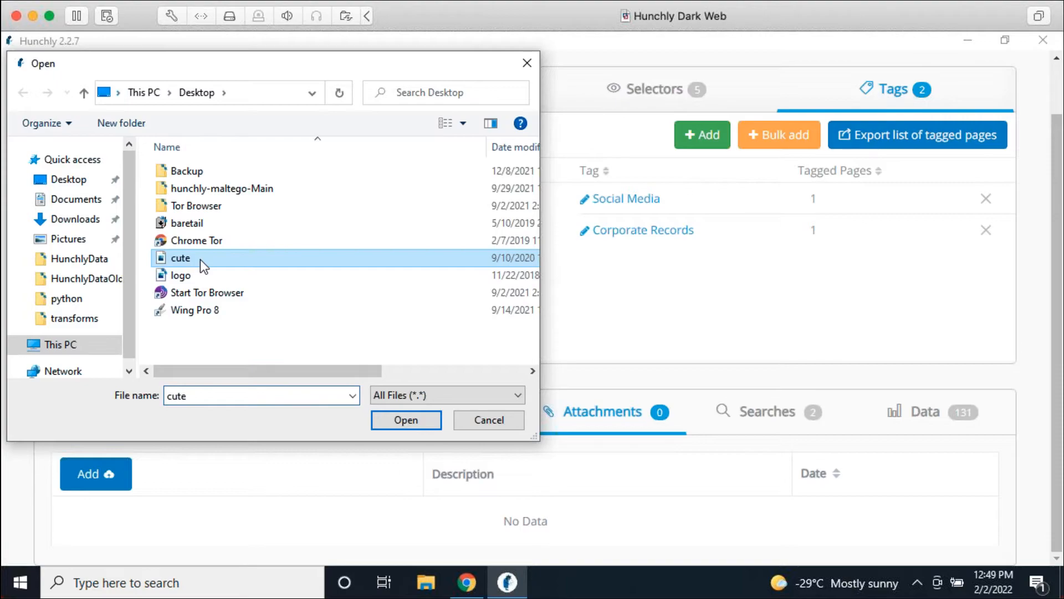
click(393, 422)
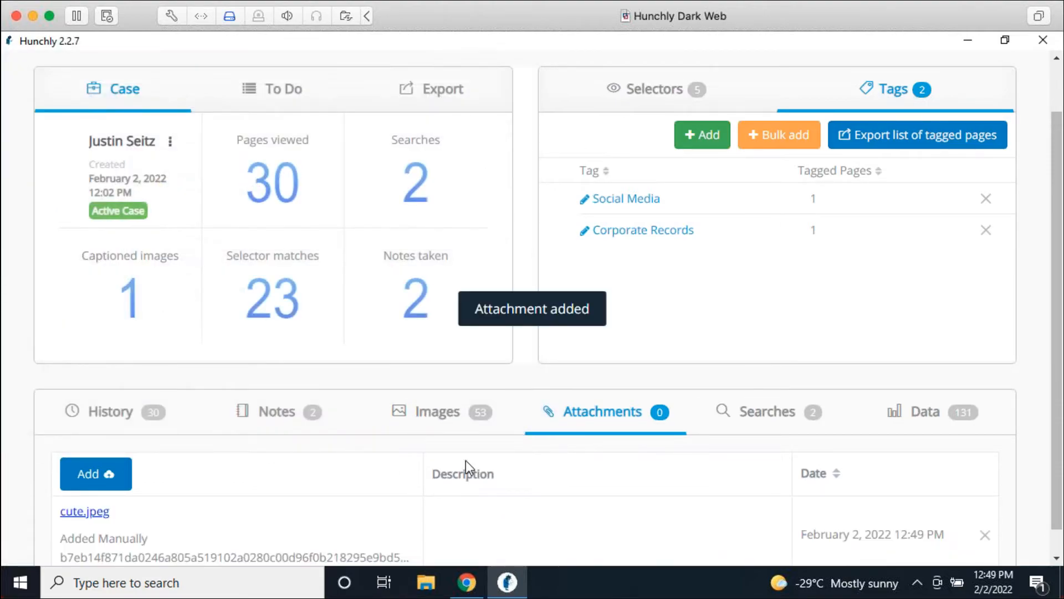
scroll(757, 465, down, 1)
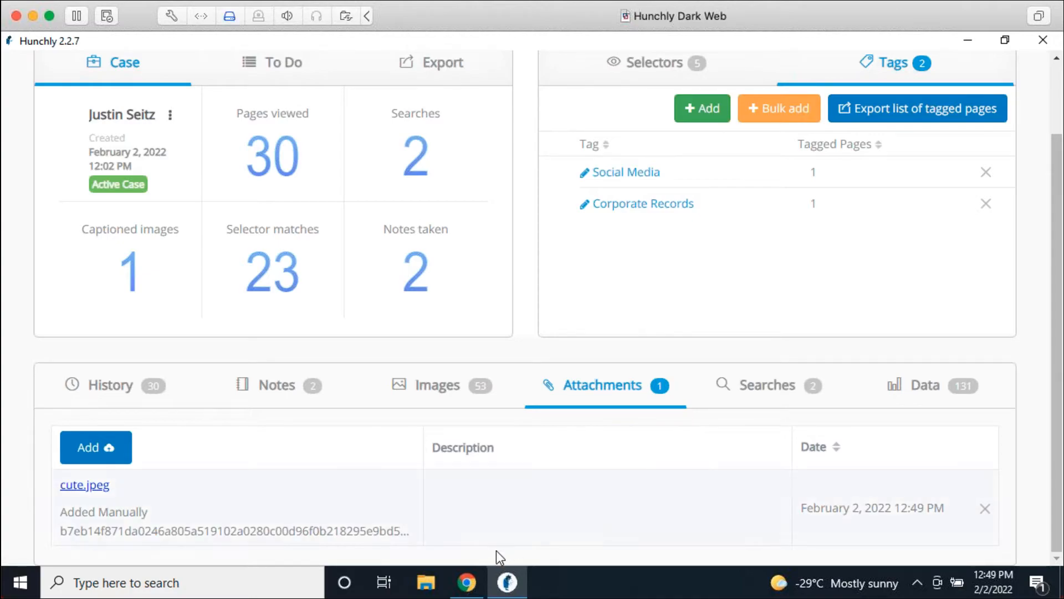
click(97, 488)
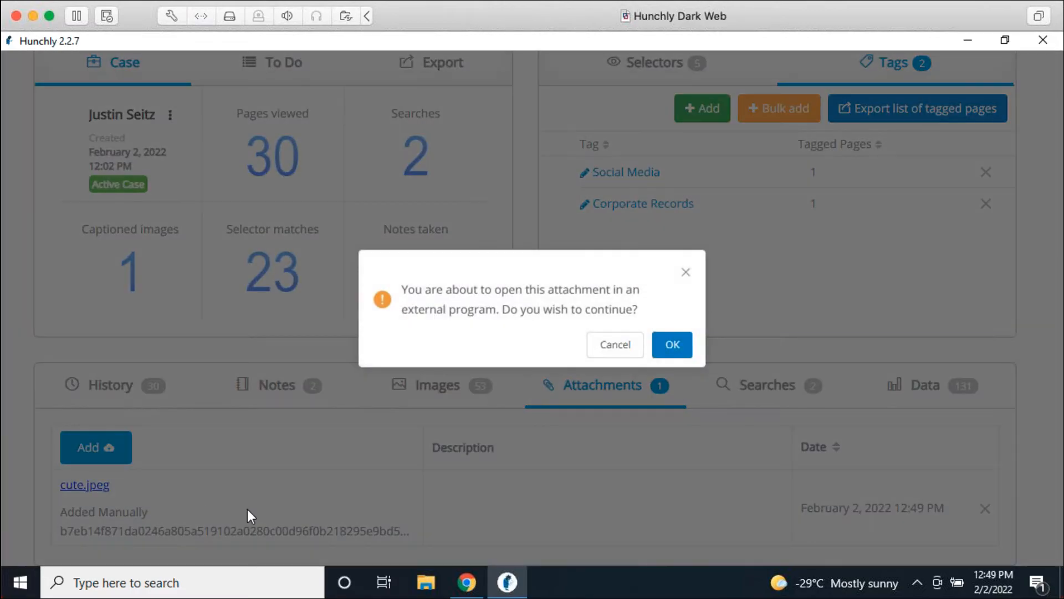
Step: View cute.jpeg in Photos, then describe it as 'Baby raccoon being bottle fed.'
click(668, 349)
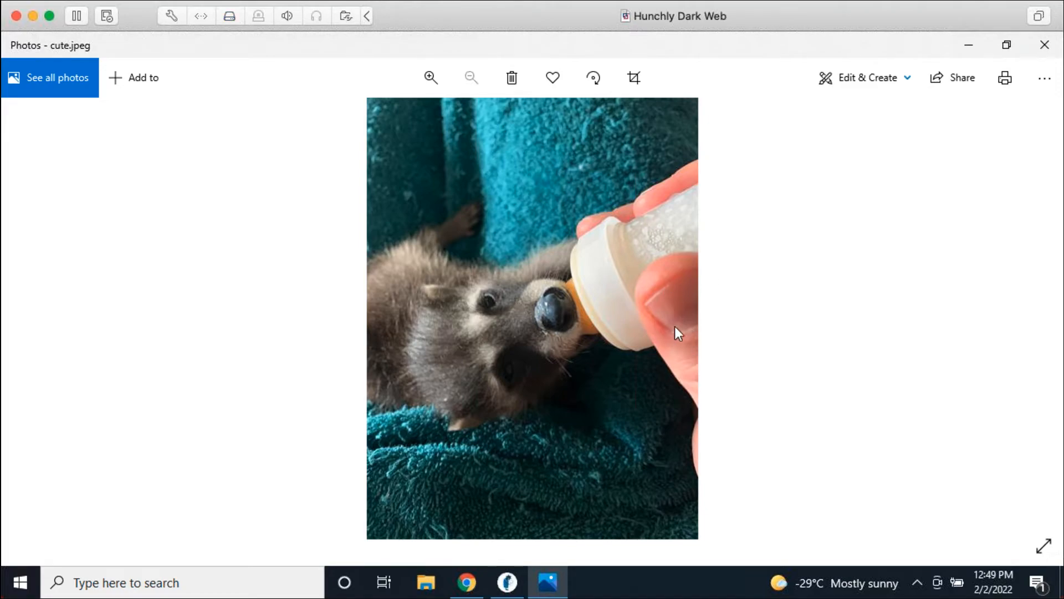
click(1044, 44)
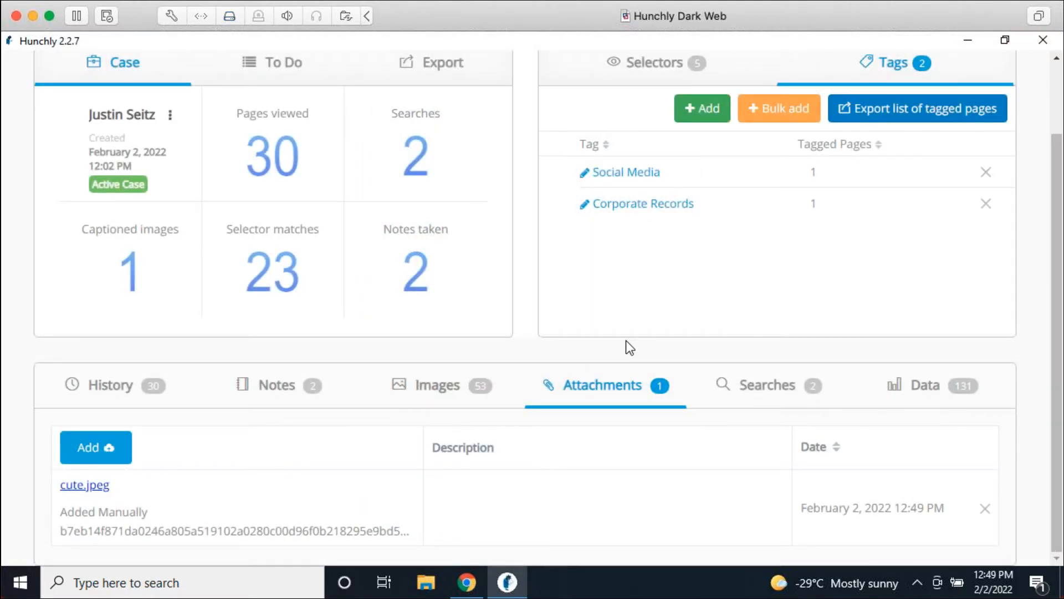
click(785, 477)
text(Baby raccoon being bottle fed.)
click(609, 559)
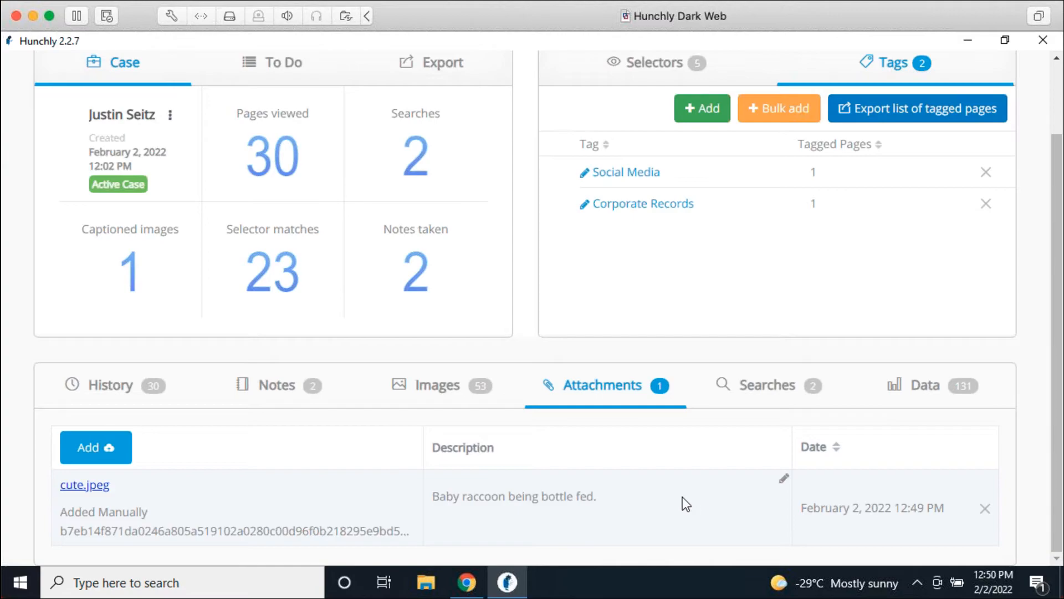
scroll(682, 501, up, 2)
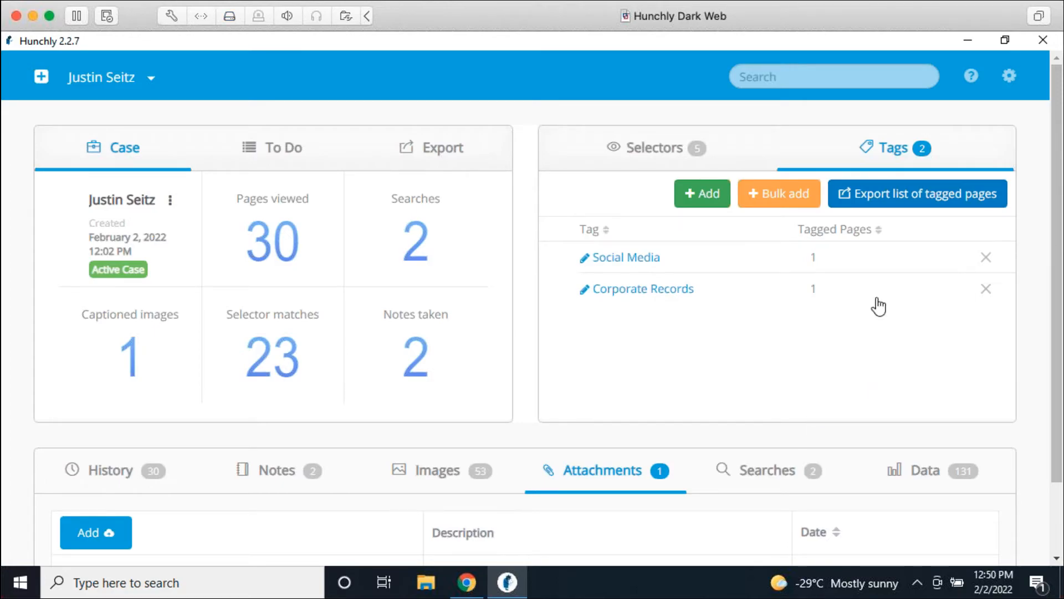
Step: Switch Attach downloads On in general settings, save, and close the Chrome window
click(1011, 77)
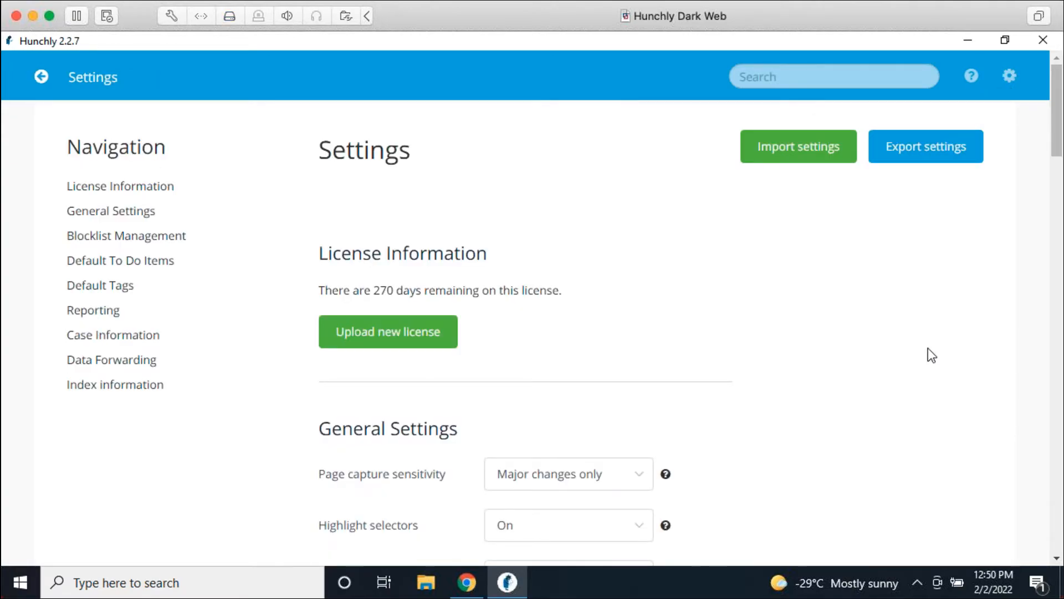
scroll(922, 355, down, 5)
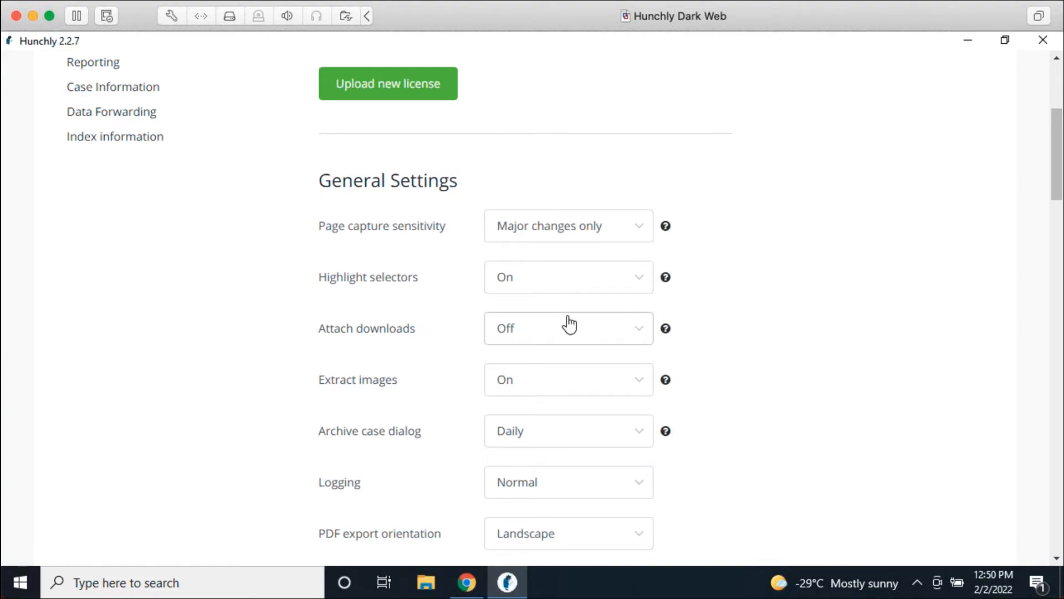
click(507, 342)
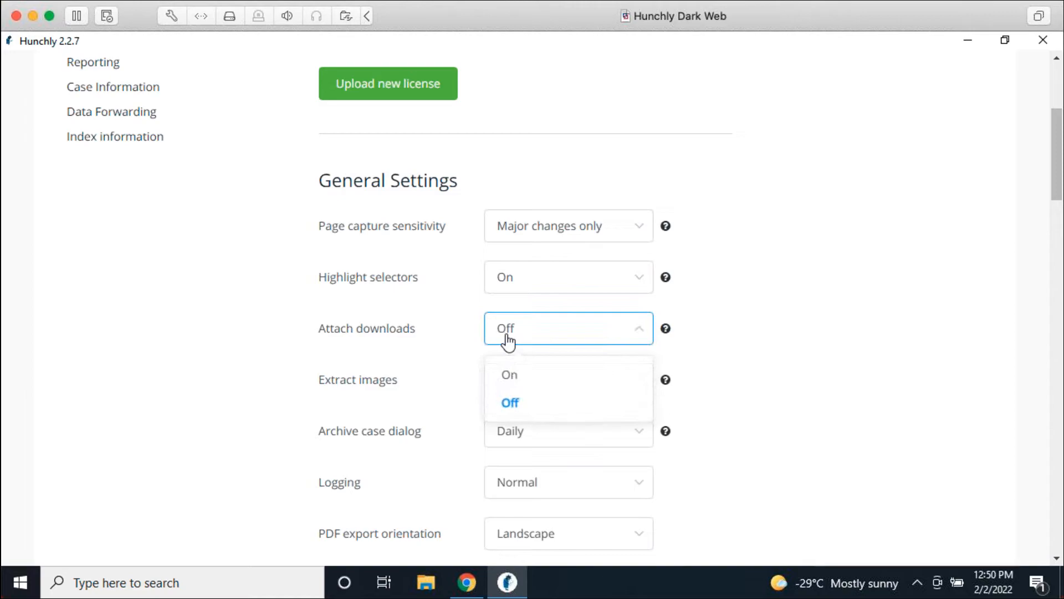
click(515, 372)
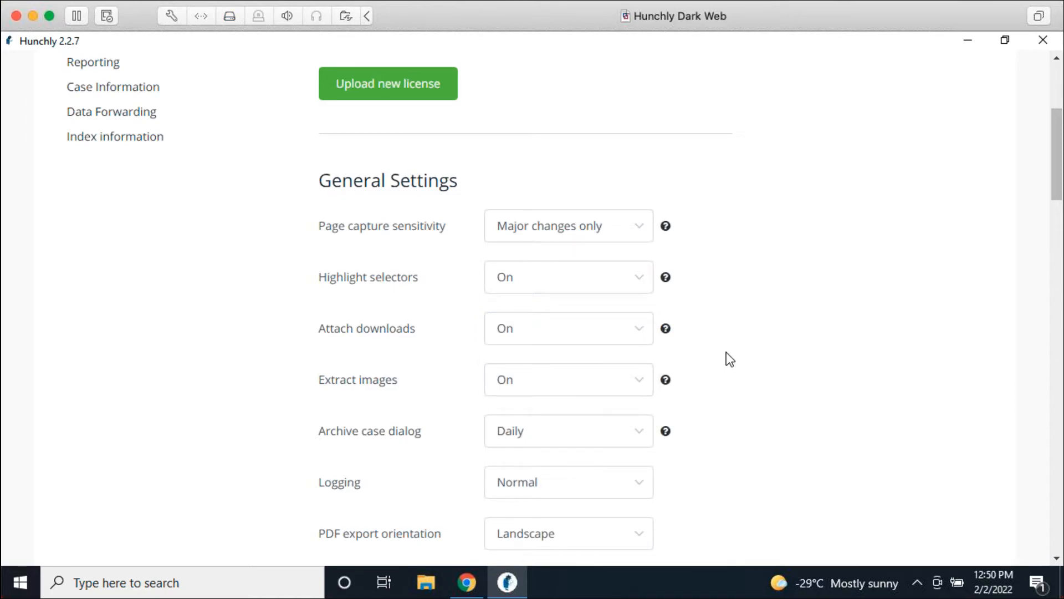
scroll(767, 360, down, 1)
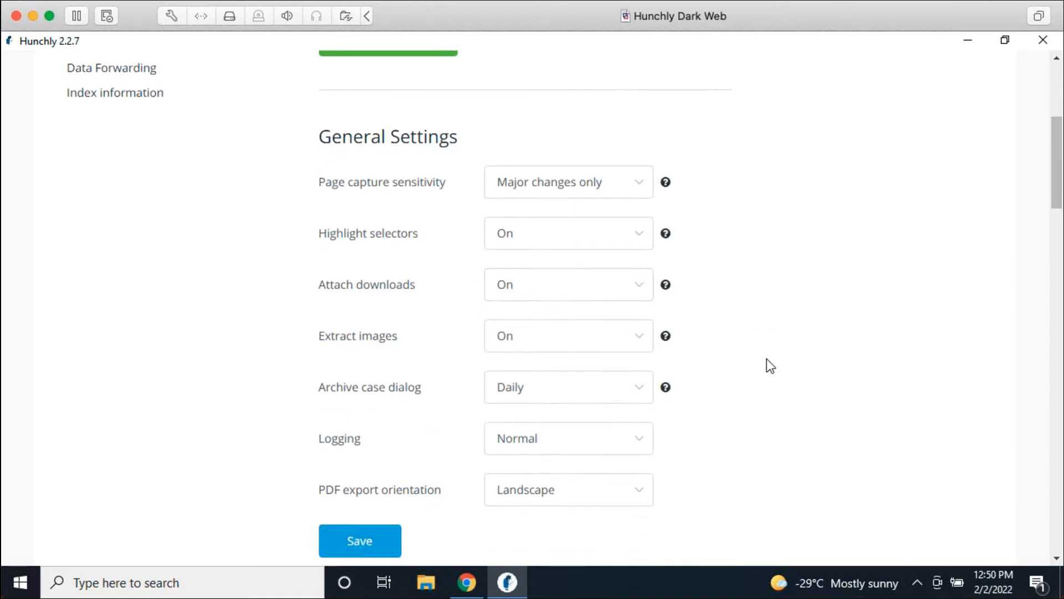
scroll(766, 358, down, 4)
click(384, 353)
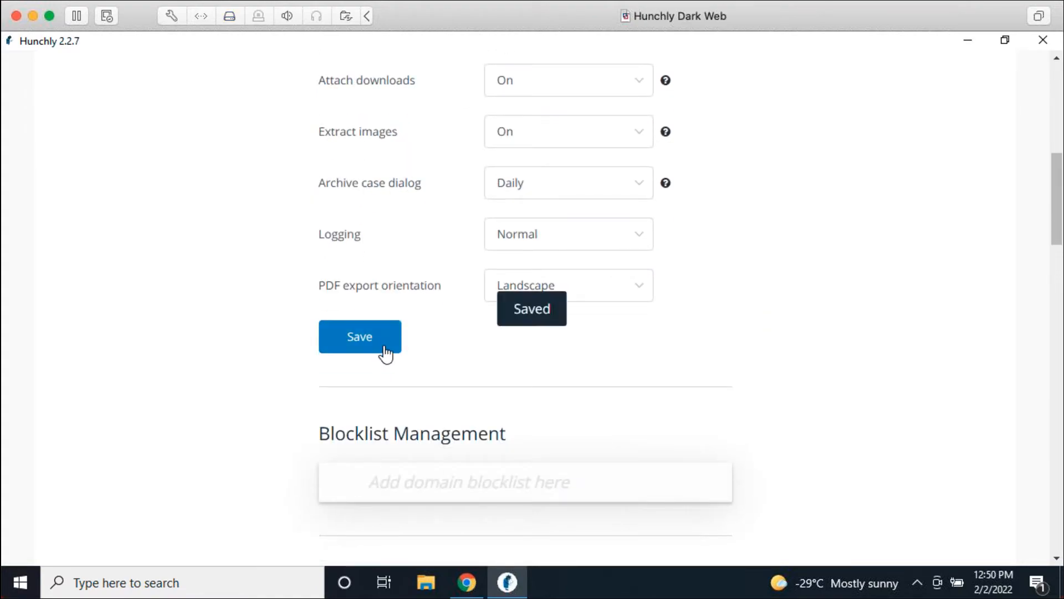
right_click(466, 582)
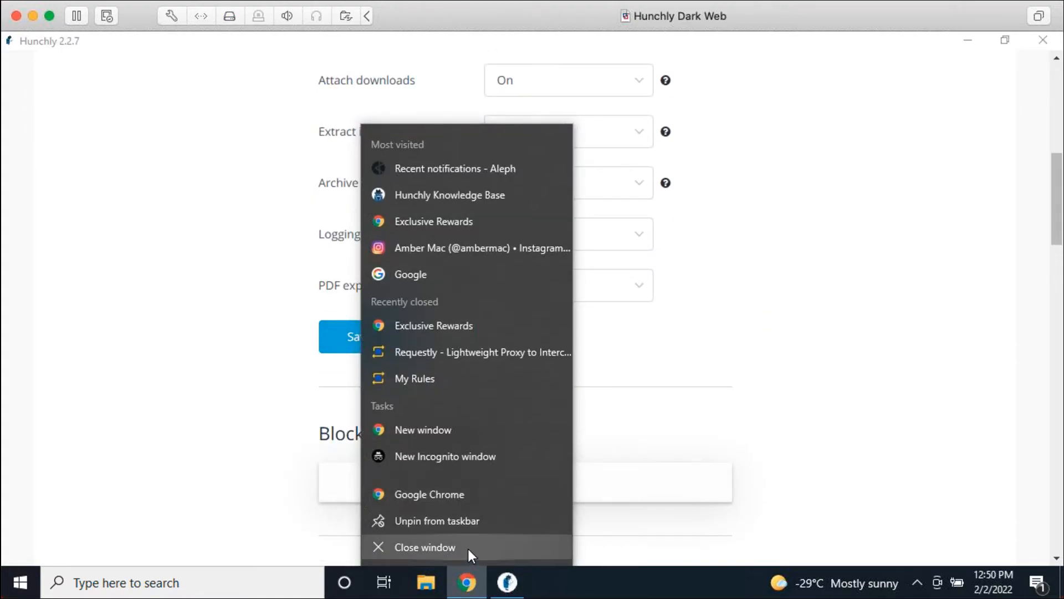
click(468, 549)
Step: Search Google for filetype:docx poaching and download the English (comprehensive) People not poaching document
click(471, 584)
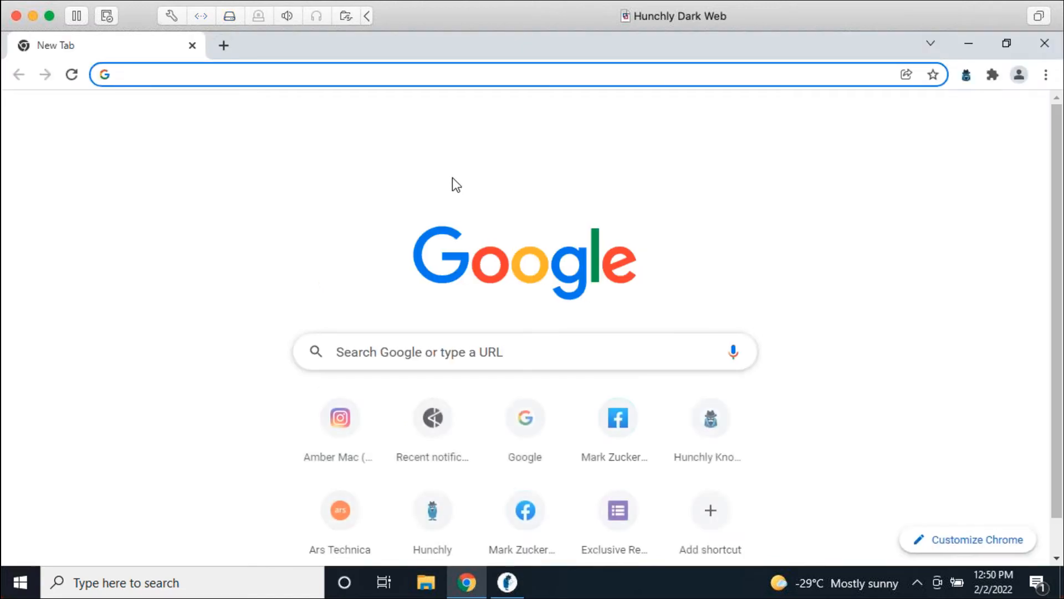
text(filetype:)
text(docx poaching)
key(Return)
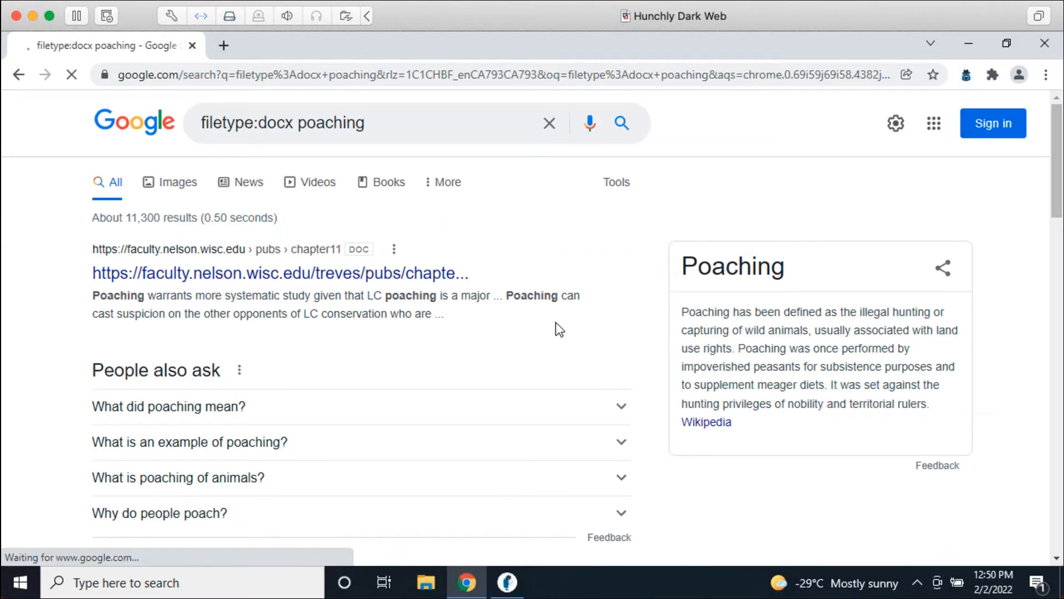
scroll(536, 328, down, 6)
click(400, 288)
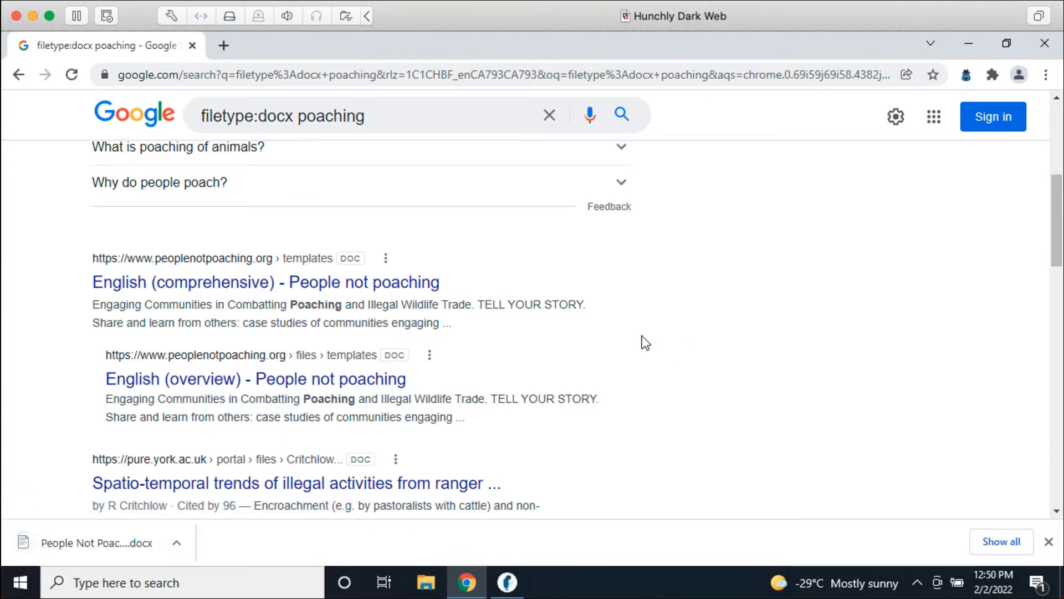
click(521, 580)
scroll(324, 306, up, 10)
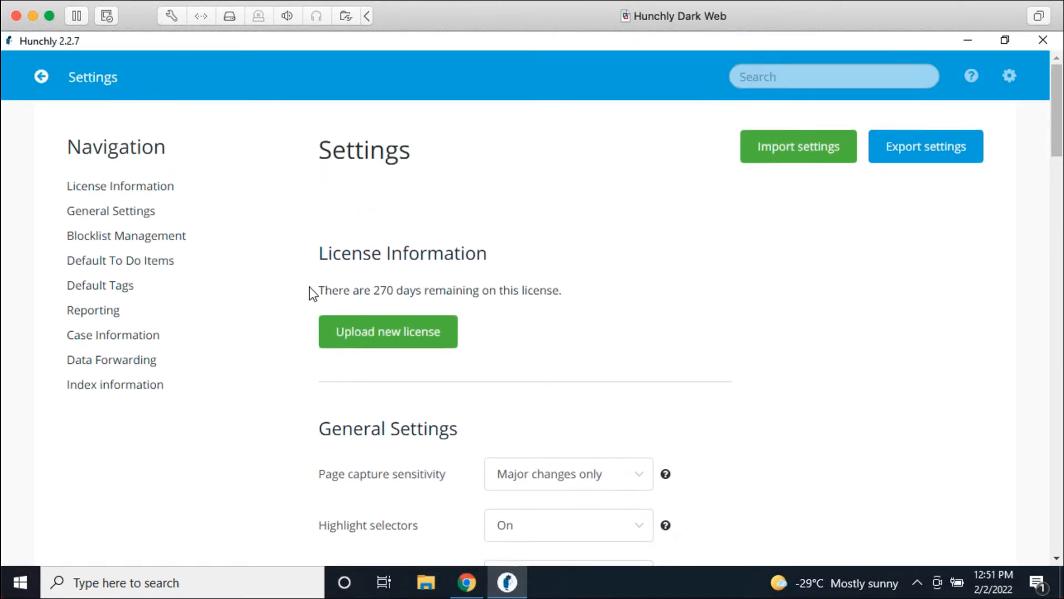
Step: Review the case's 2 attachments and its Searches list, newest filetype:docx poaching
click(43, 76)
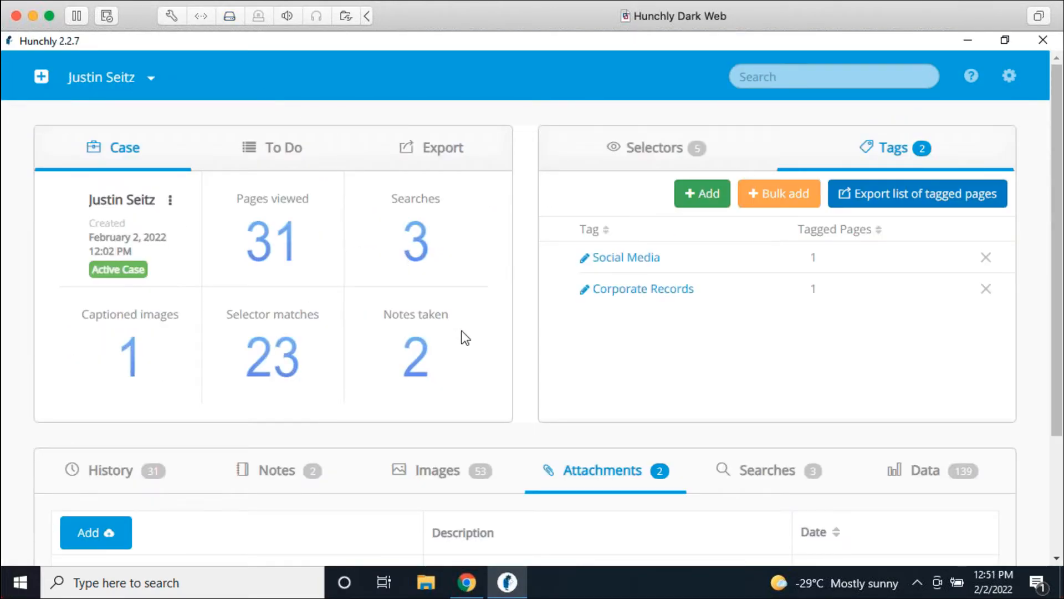
scroll(557, 372, down, 3)
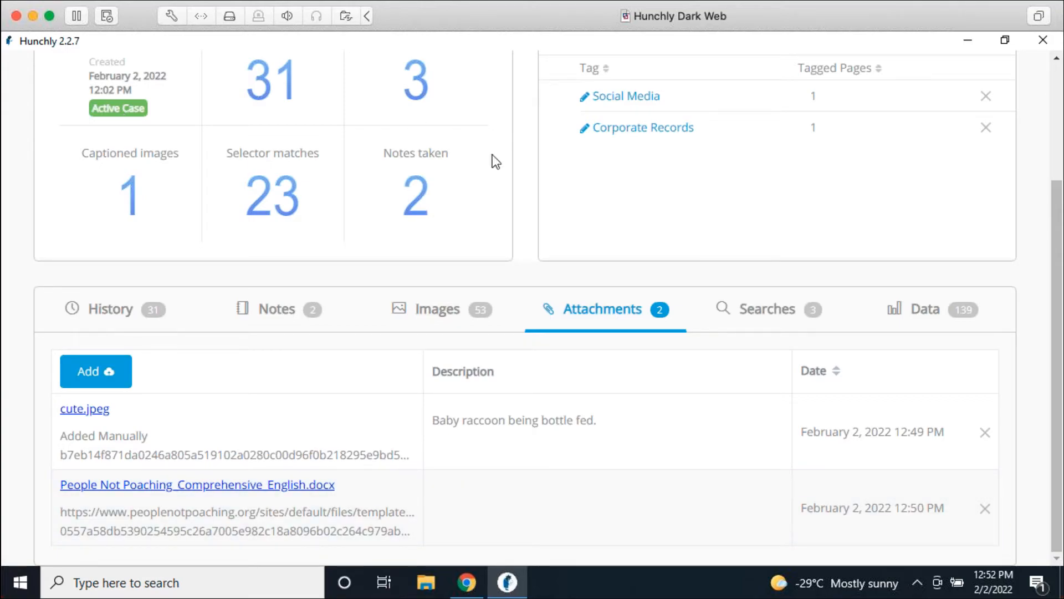
scroll(732, 277, up, 3)
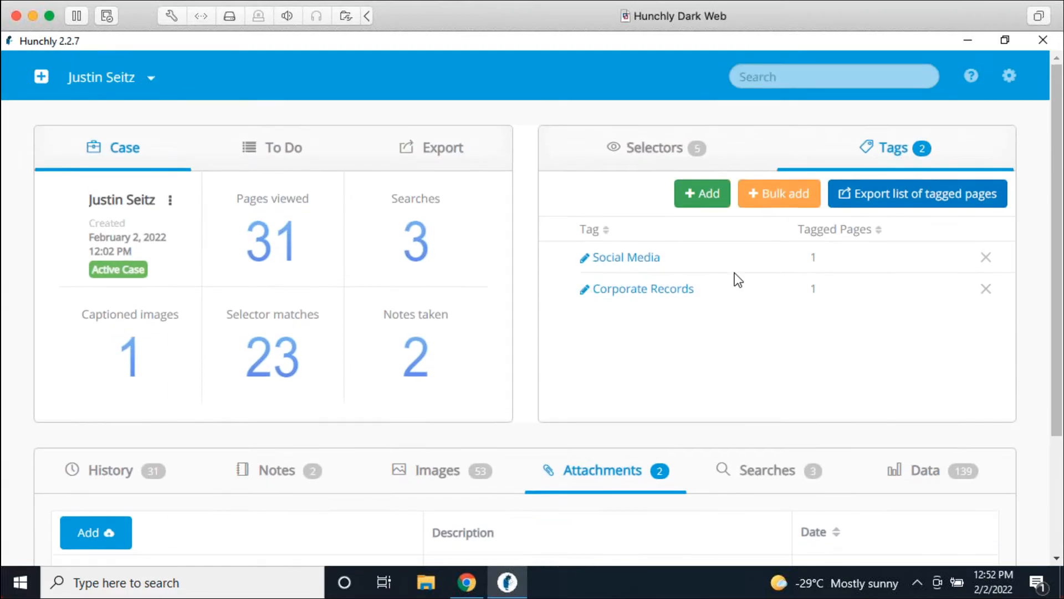
scroll(763, 391, down, 1)
scroll(754, 391, down, 2)
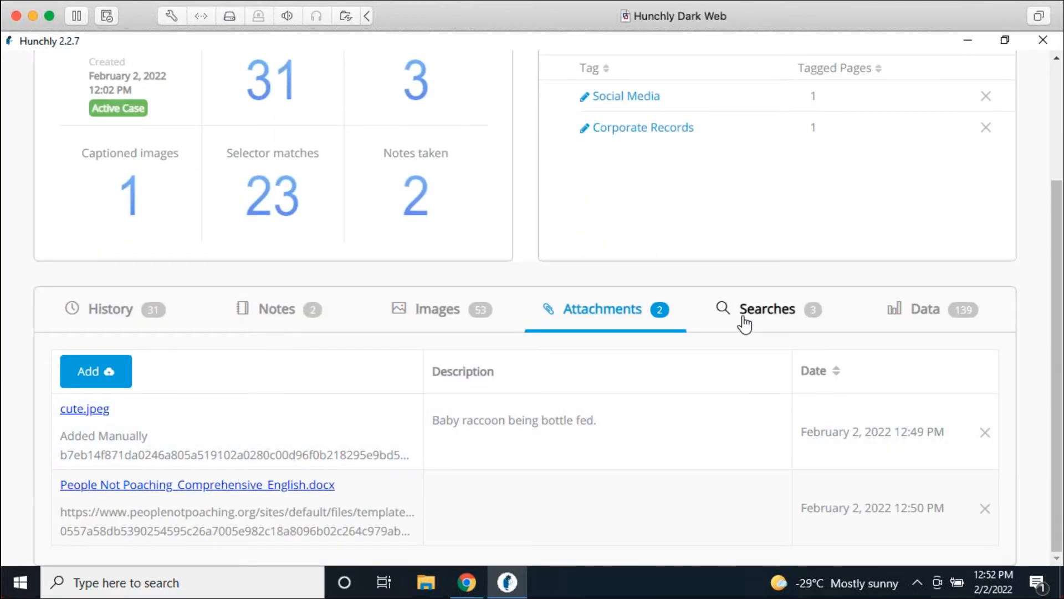
click(747, 323)
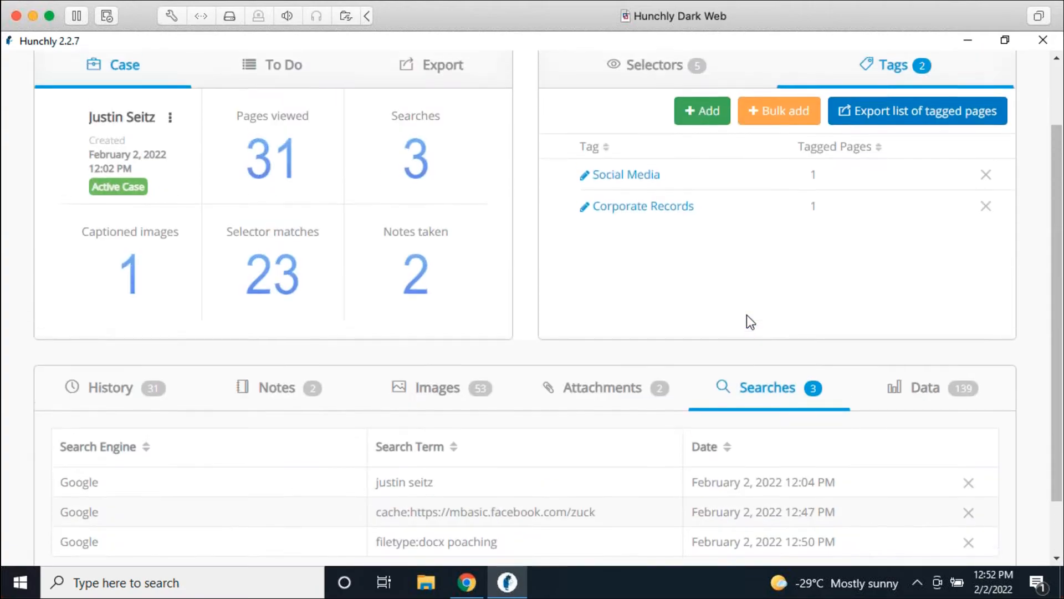
scroll(748, 315, down, 2)
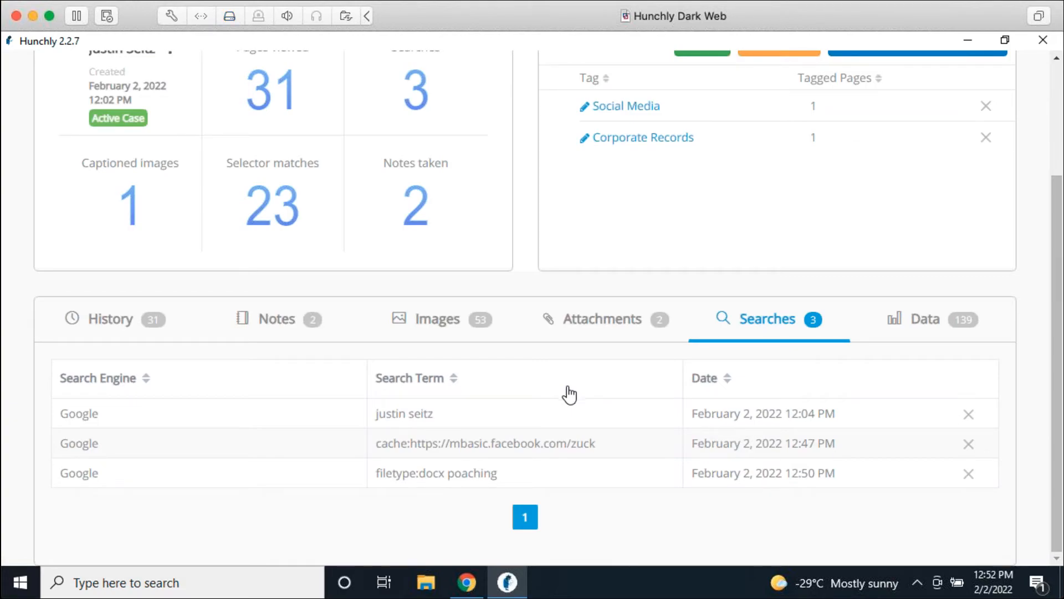
Step: Search 'justin seitz' on yandex.com in Chrome, then check Hunchly for the logged search
click(468, 590)
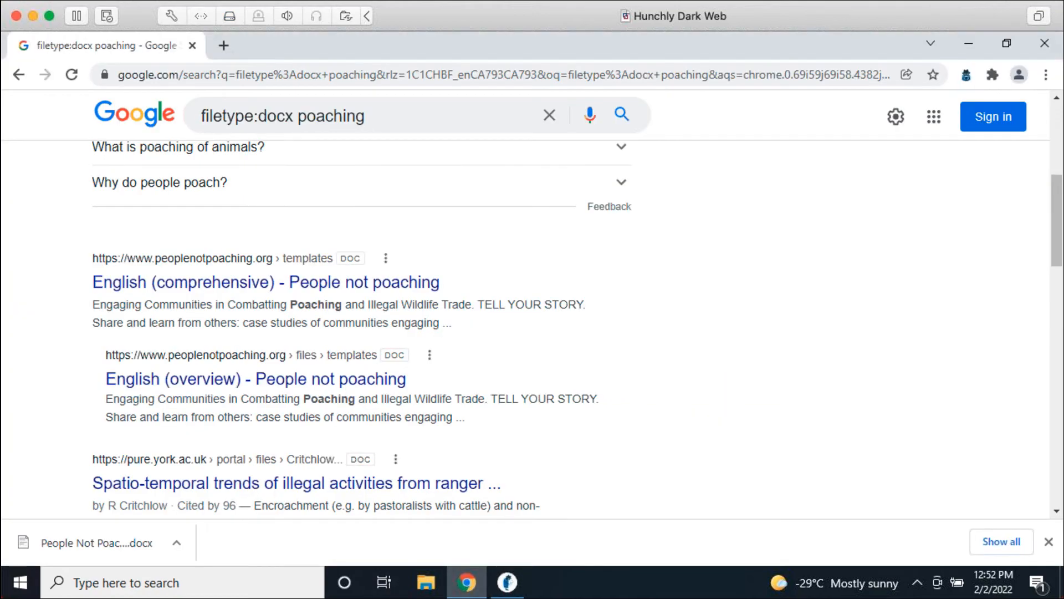
click(442, 83)
text(yandex.com)
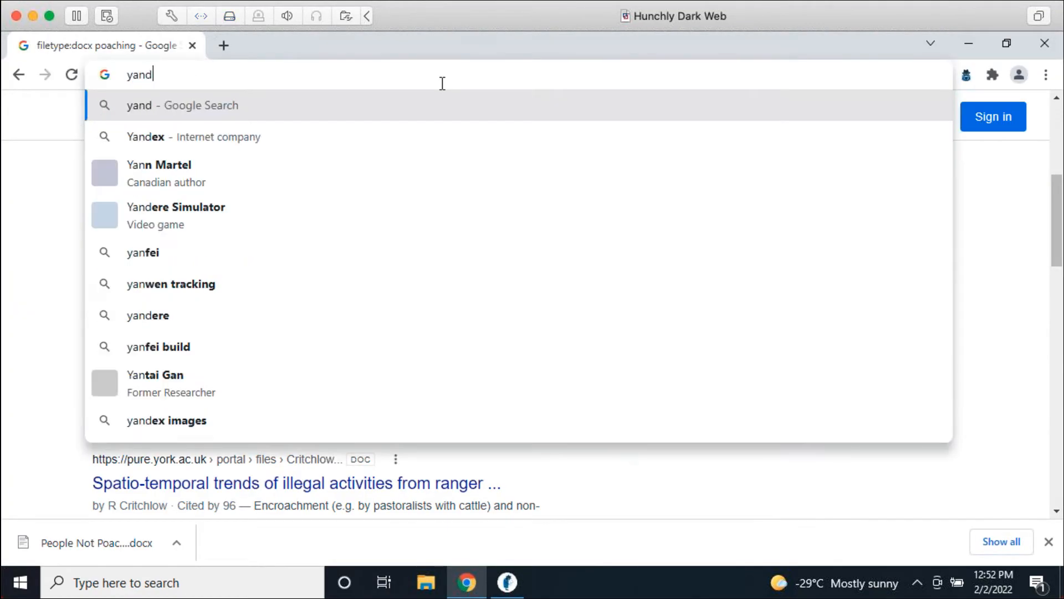
key(Return)
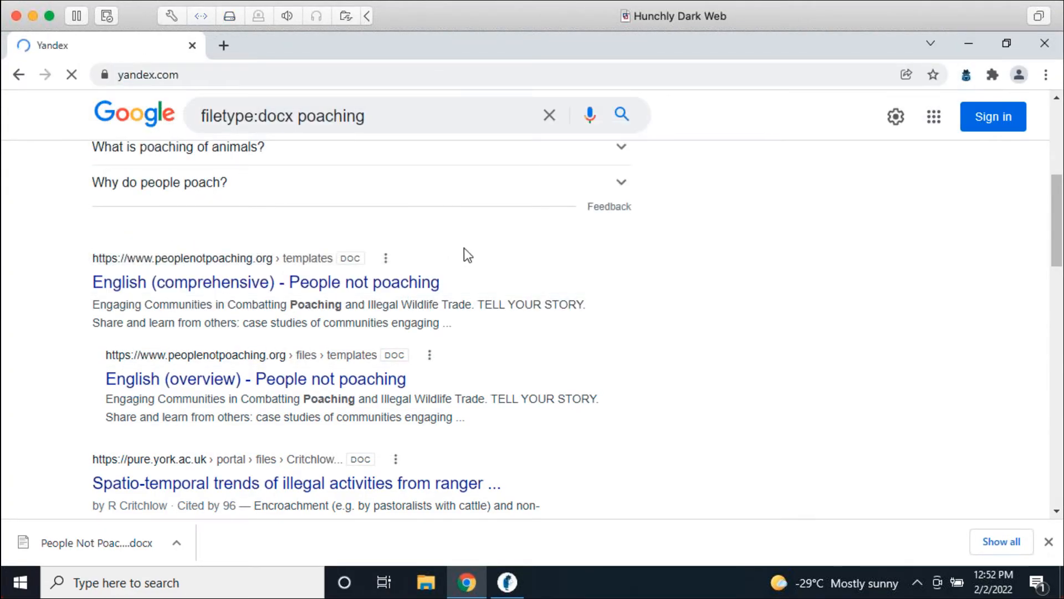
text(justin seitz)
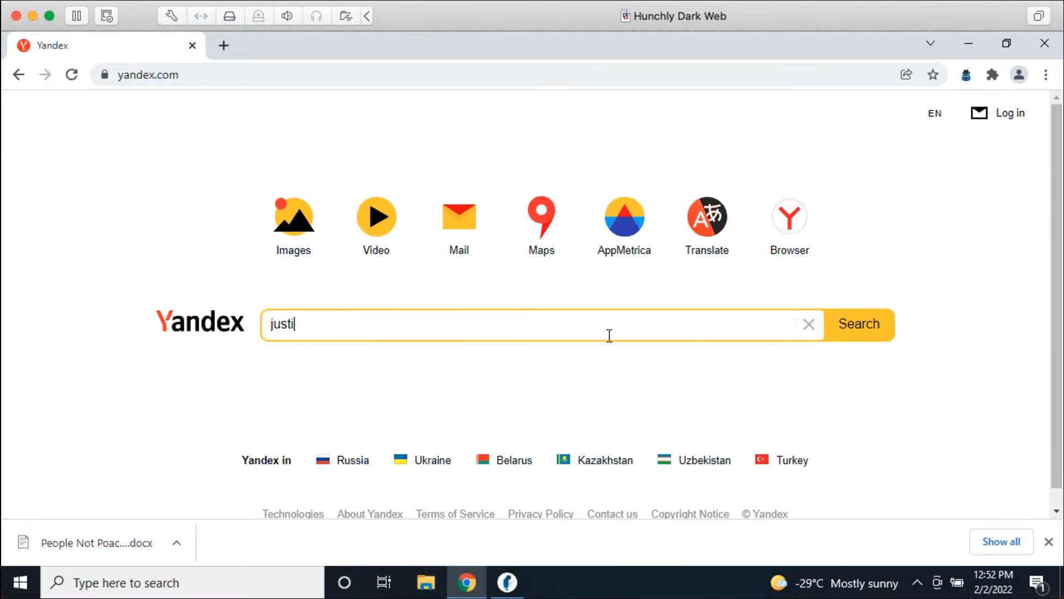
key(Return)
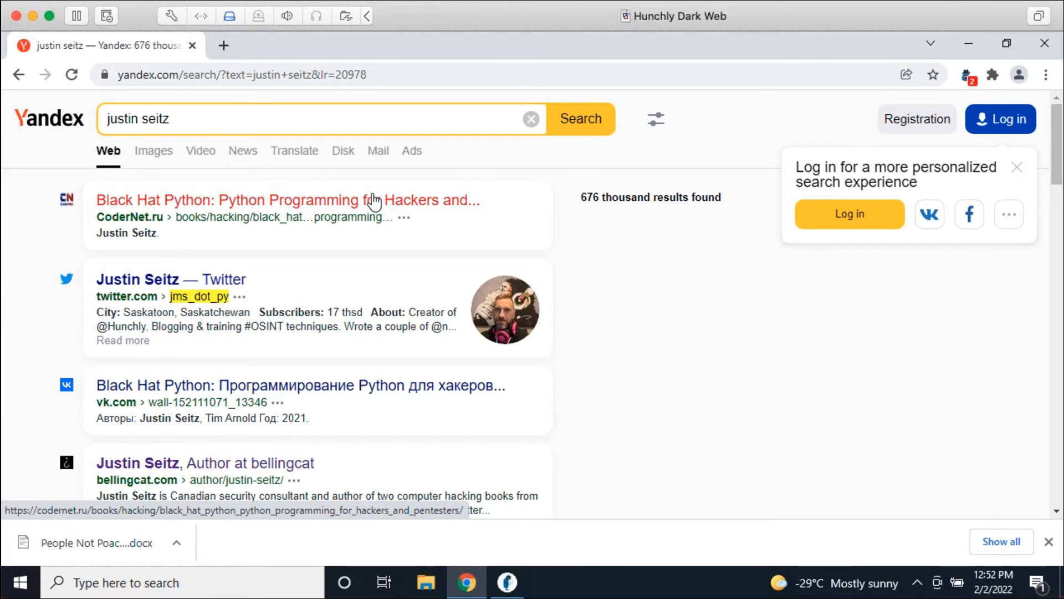
click(506, 582)
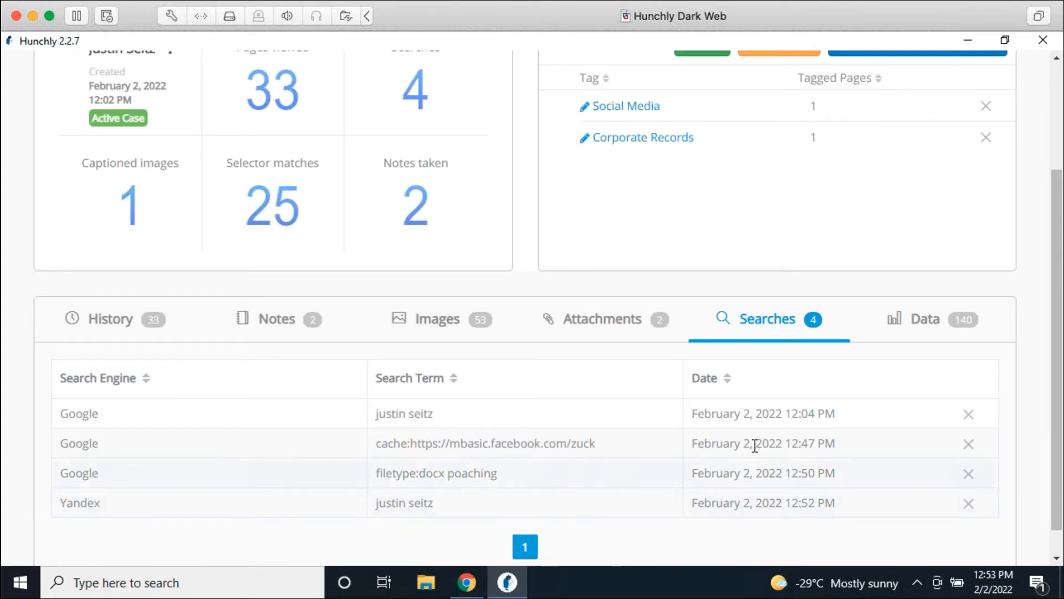
Step: Show the case's 140 extracted items: tracking codes, accounts and infrastructure
click(946, 302)
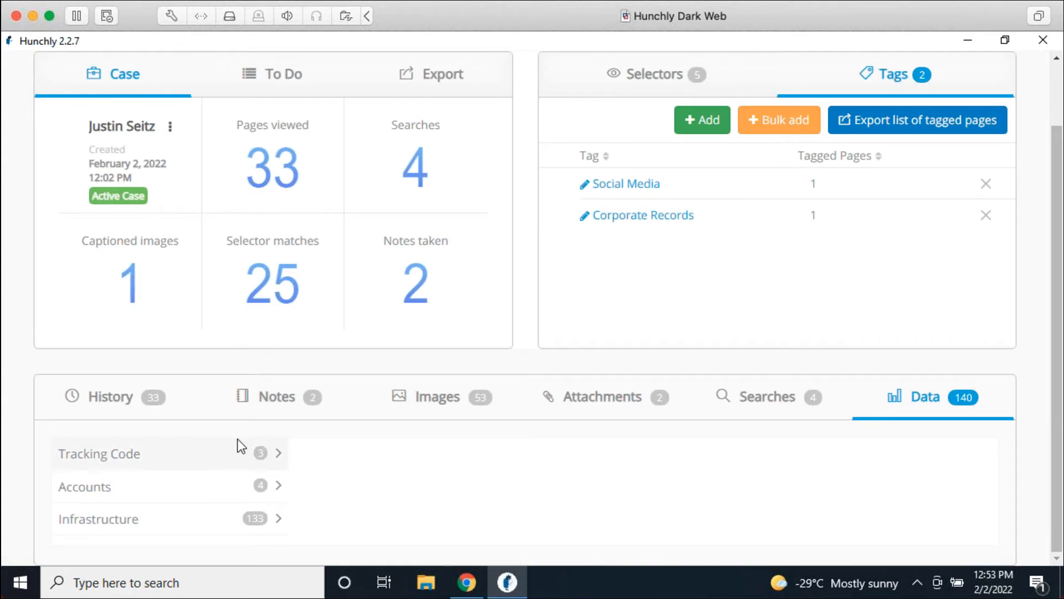
Step: Filter page history by Google Analytics ID UA-52456075-1, then clear that filter
click(186, 452)
click(379, 459)
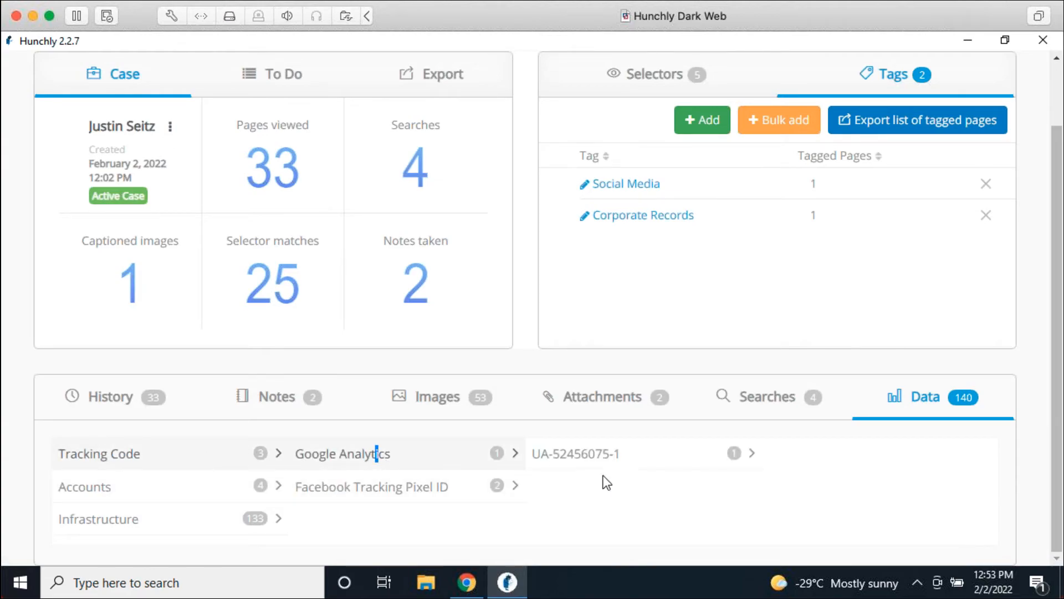
click(603, 460)
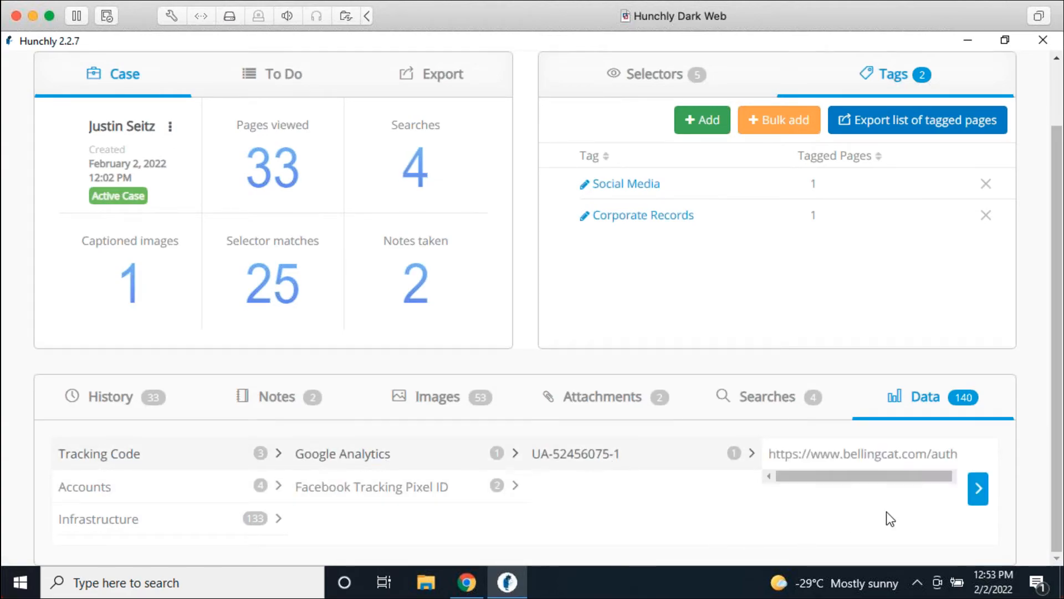
click(978, 488)
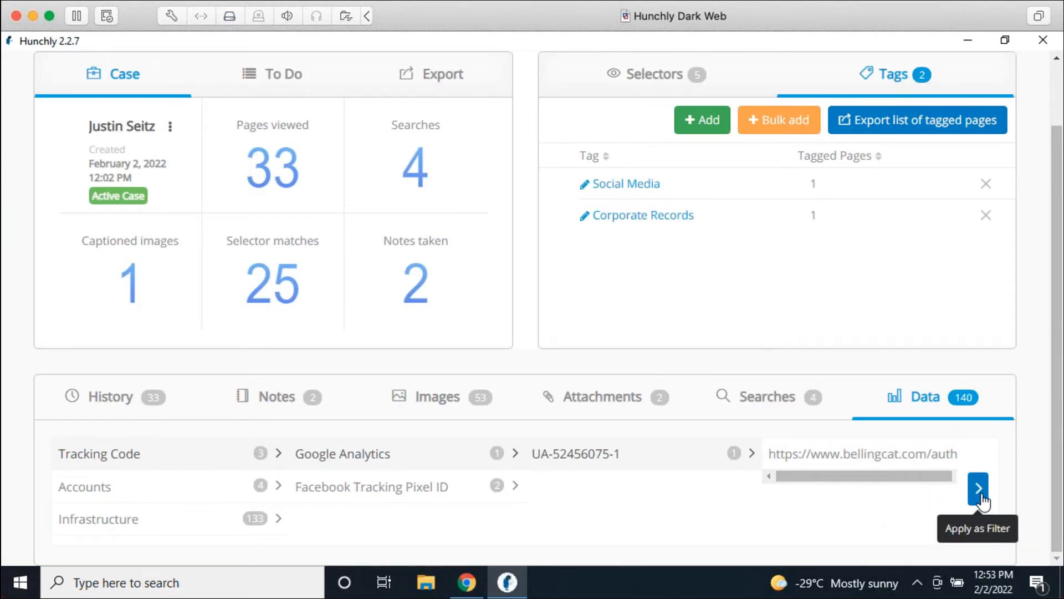
scroll(746, 482, down, 2)
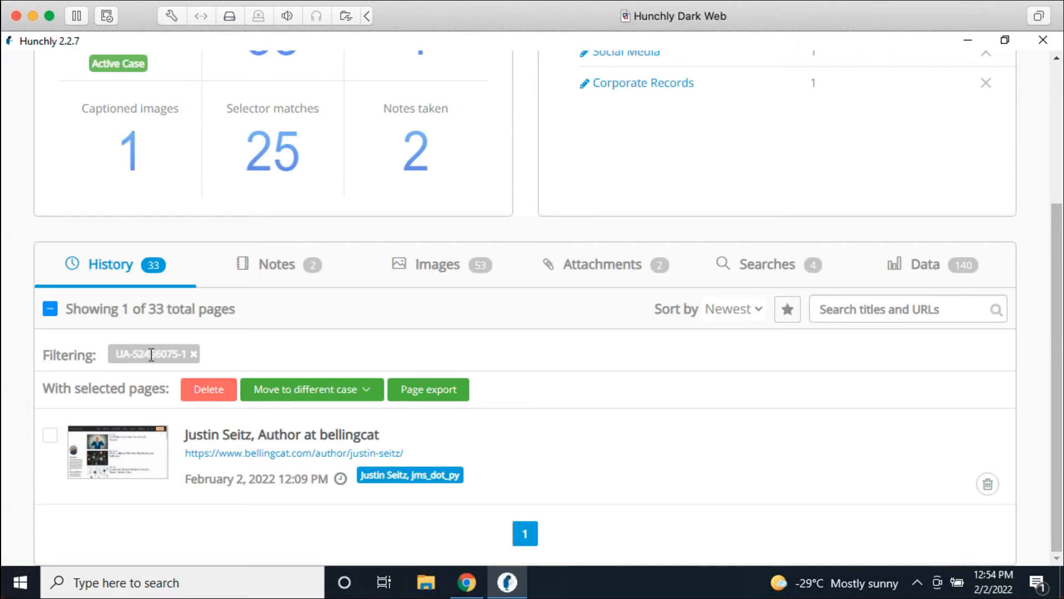
click(193, 355)
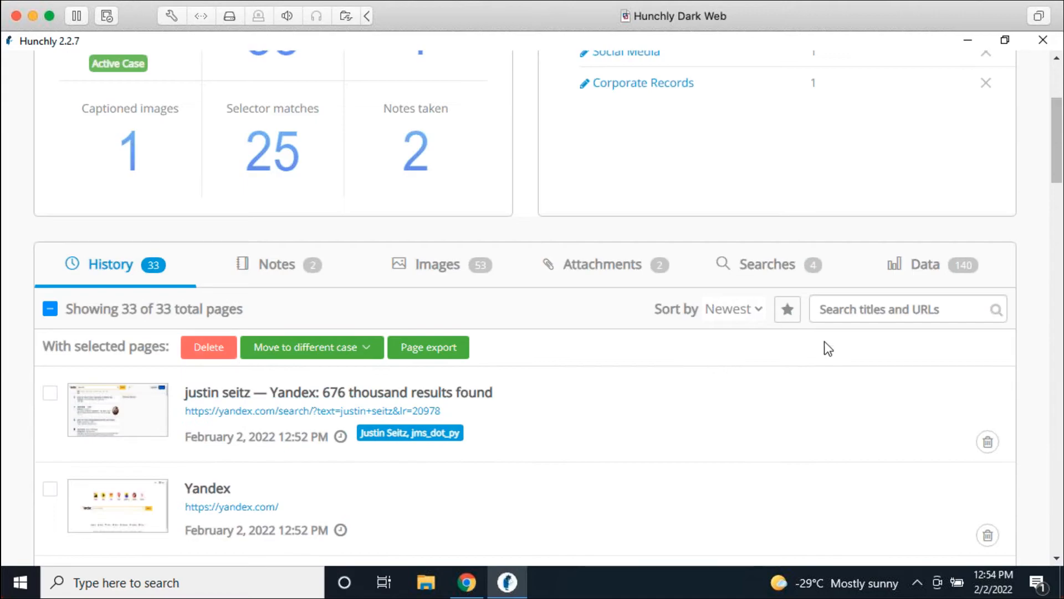
click(878, 274)
Step: Browse the Accounts email addresses and their pages, then return to Tracking Code
click(259, 494)
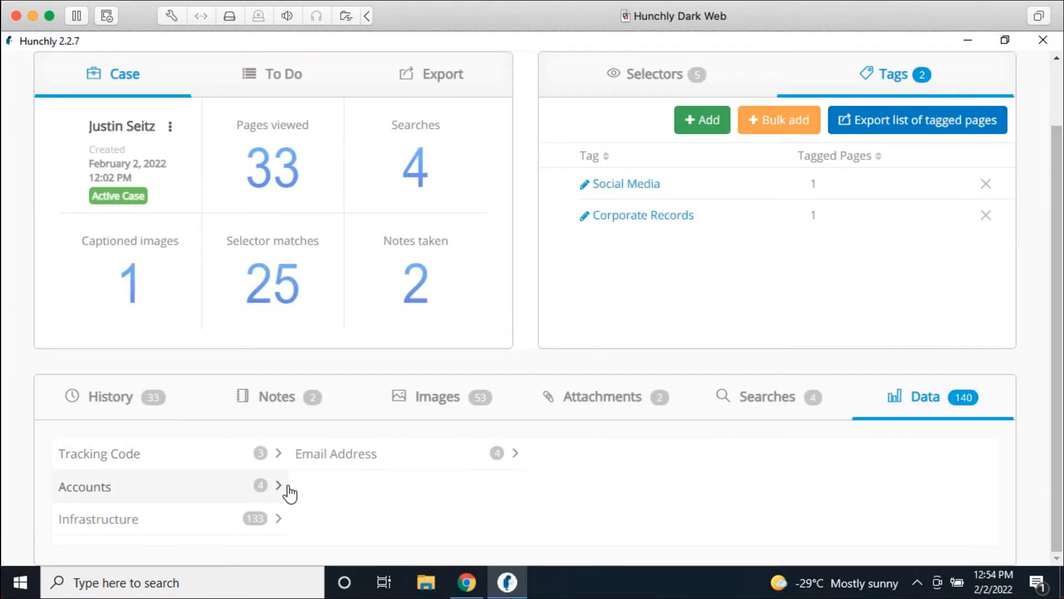
click(502, 462)
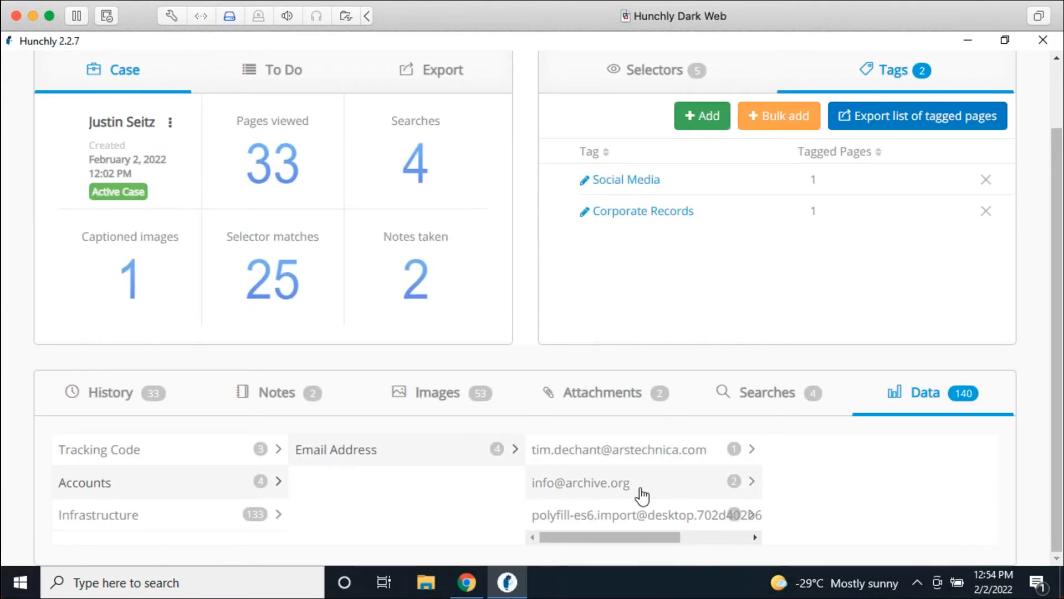
click(646, 455)
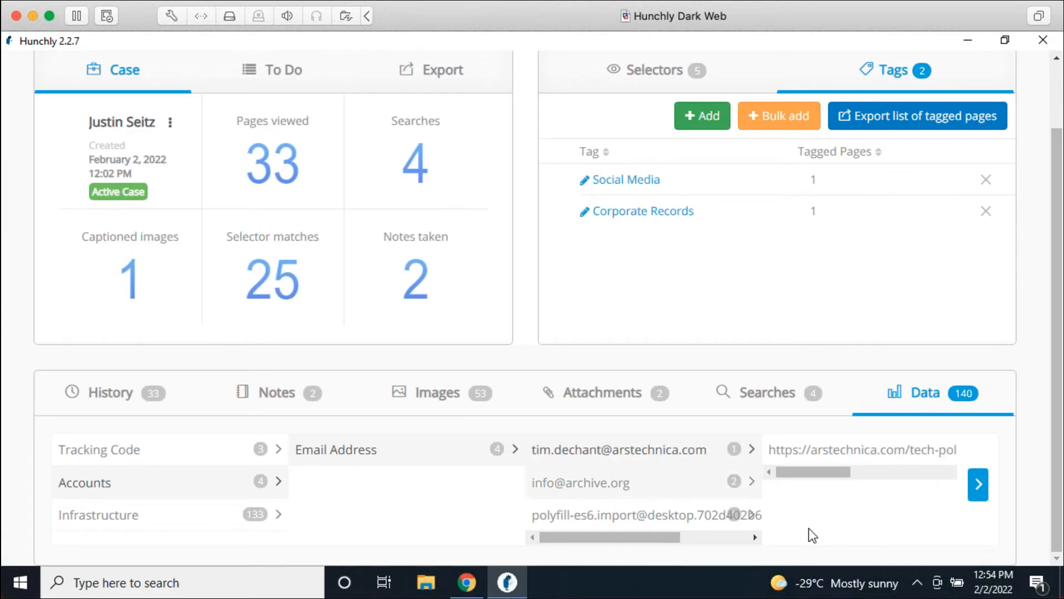
click(671, 486)
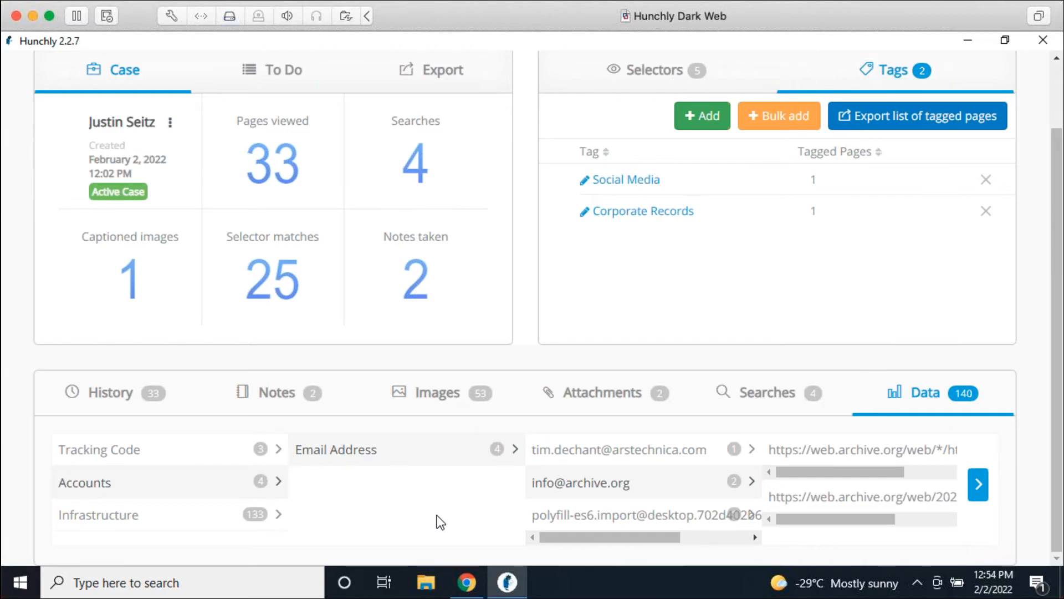
click(269, 459)
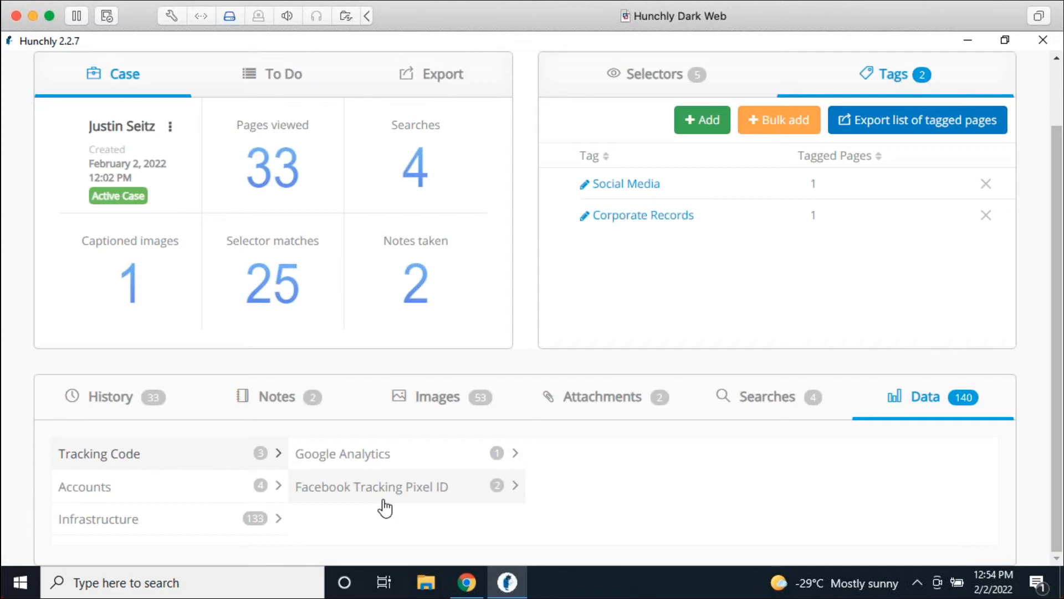
Step: Open the case History and leave every captured page unchecked
click(110, 413)
scroll(222, 443, down, 2)
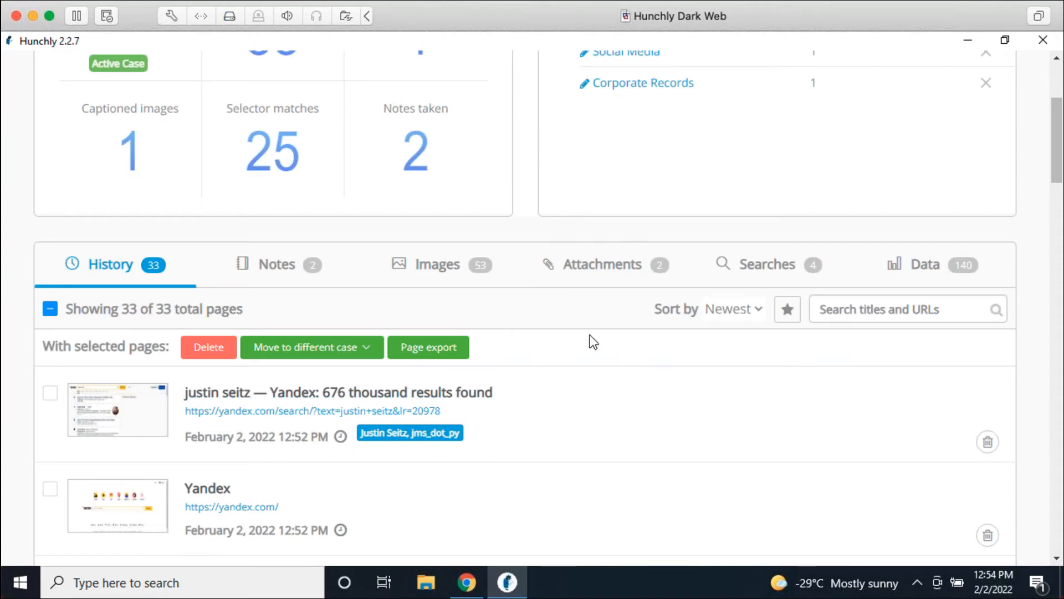
scroll(590, 335, up, 3)
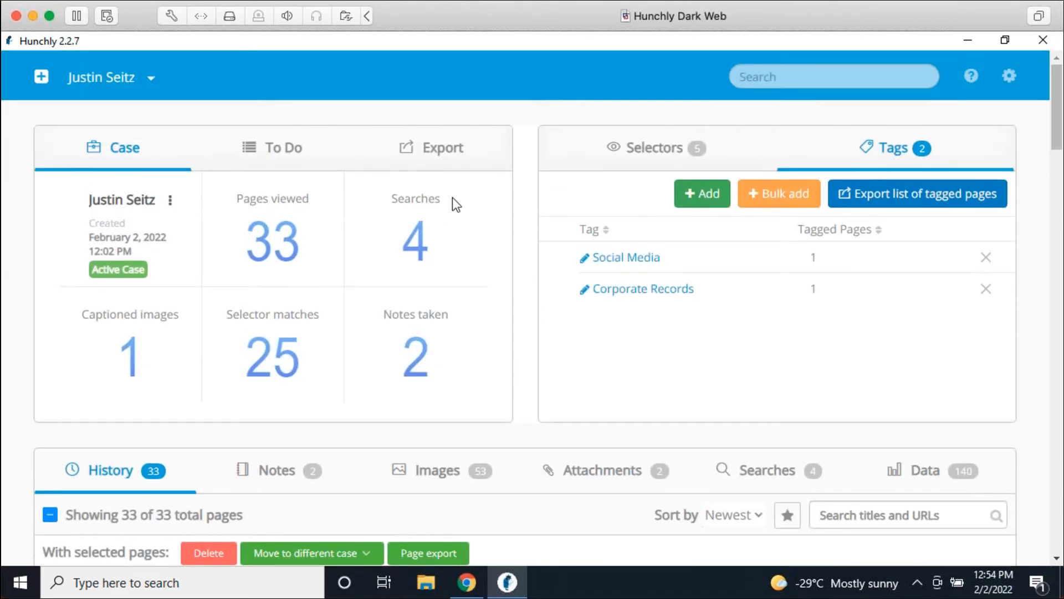
click(442, 158)
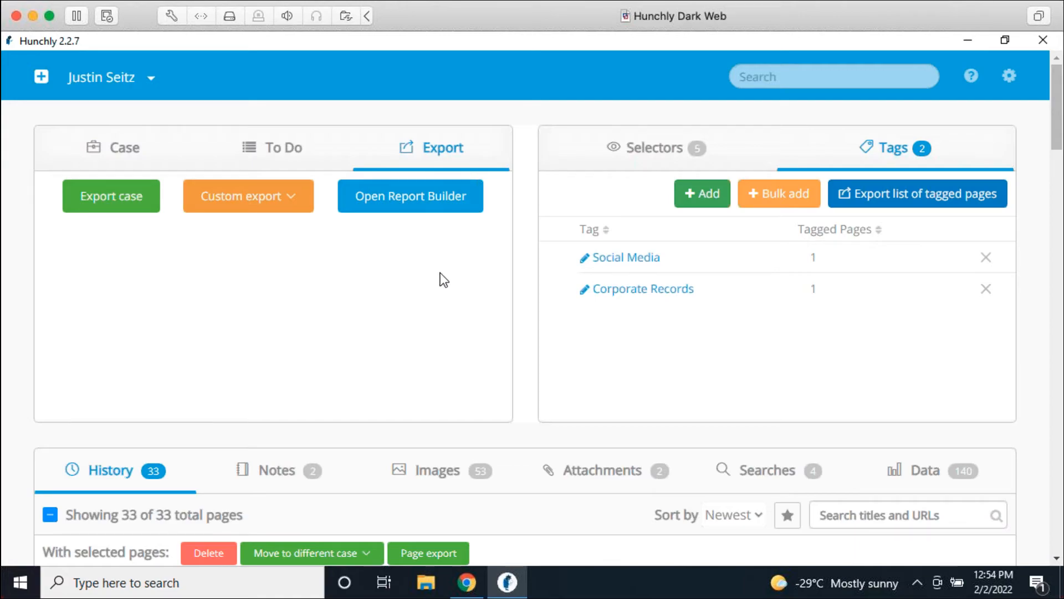
click(50, 516)
click(49, 516)
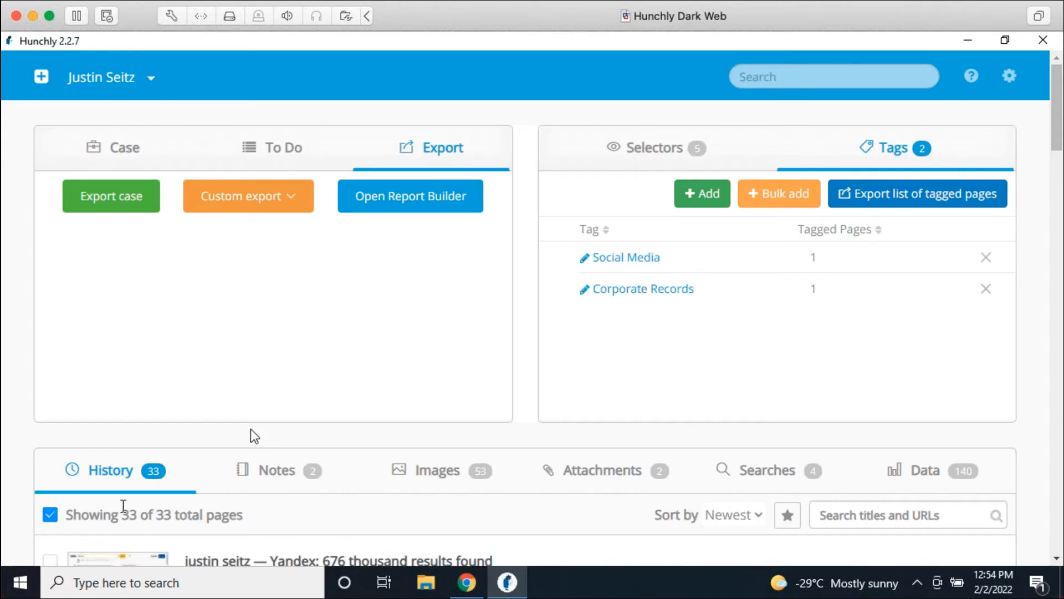
Step: Tick only the m.facebook.com and mbasic.facebook.com profile captures
scroll(427, 338, down, 3)
scroll(466, 349, up, 3)
scroll(394, 331, down, 6)
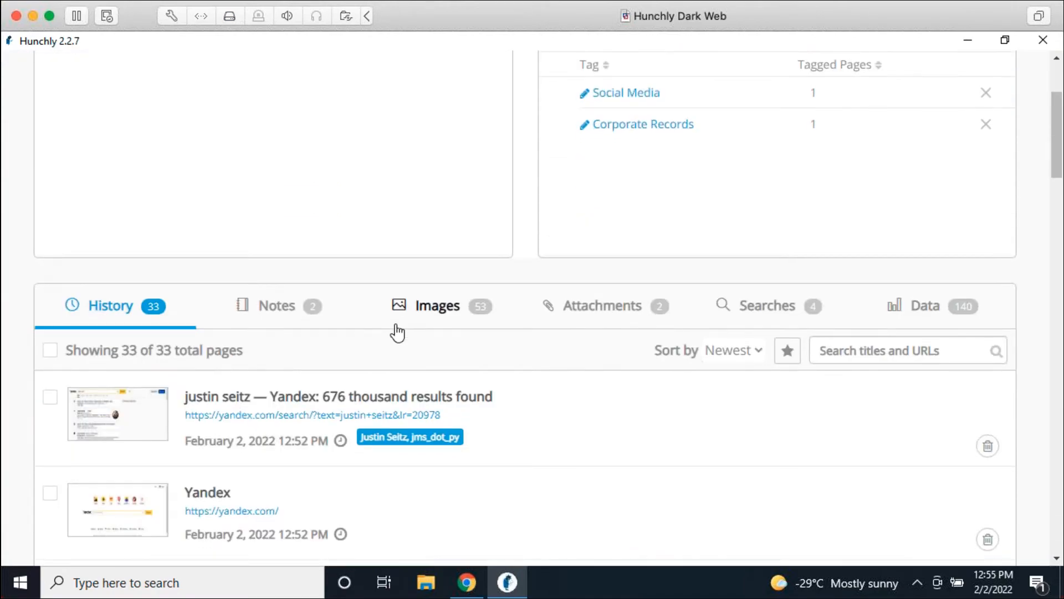
scroll(567, 387, down, 3)
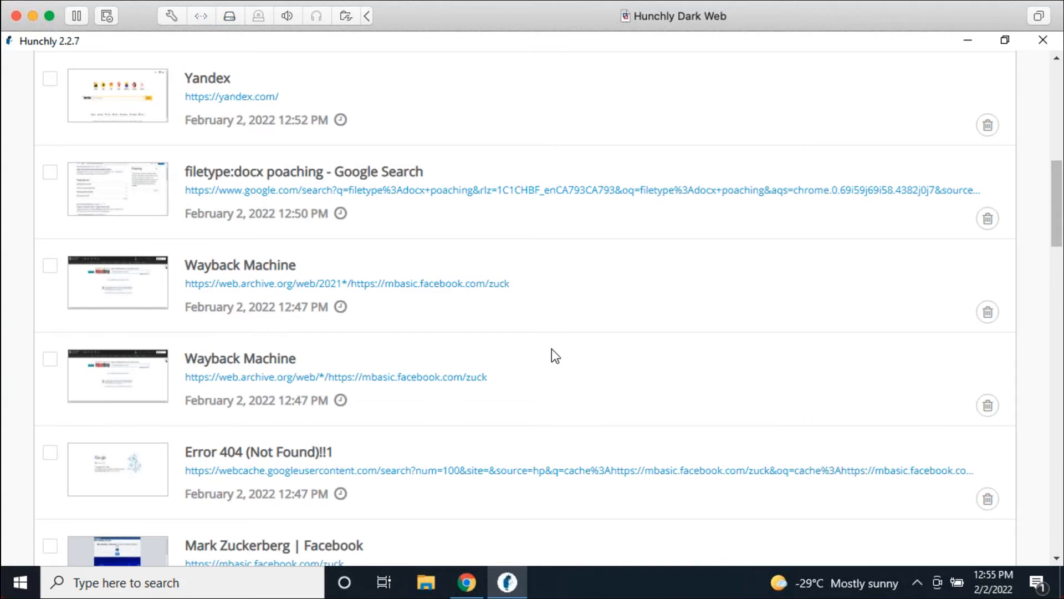
click(600, 307)
scroll(584, 376, down, 3)
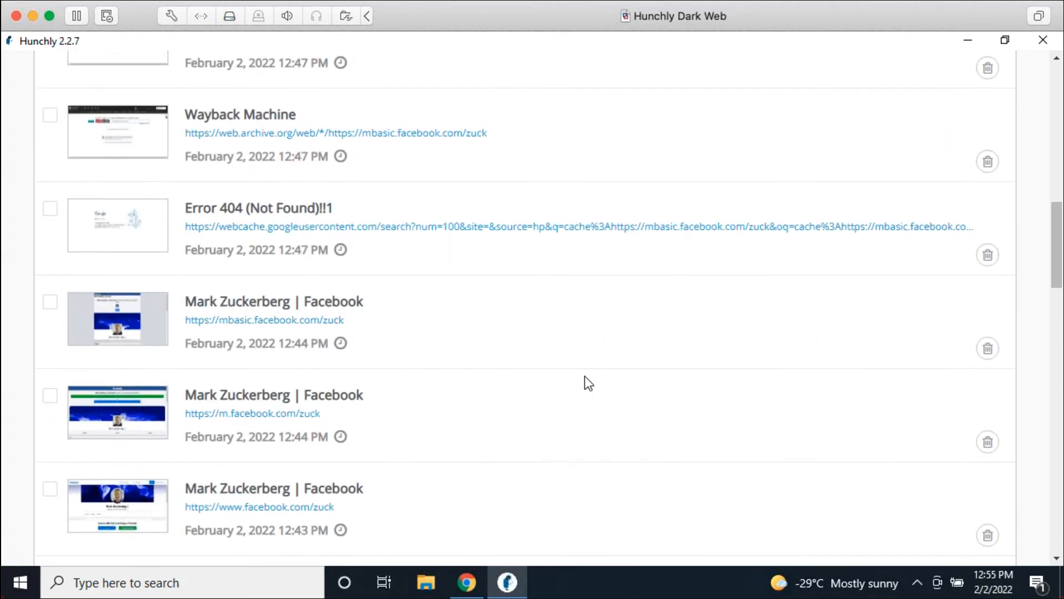
click(475, 397)
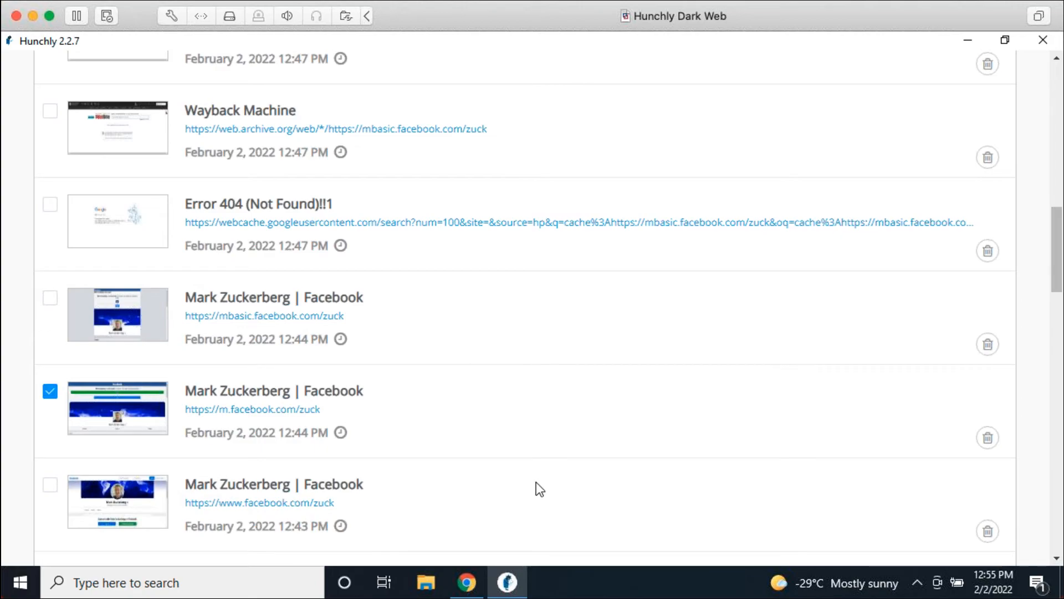
click(474, 339)
scroll(477, 405, up, 7)
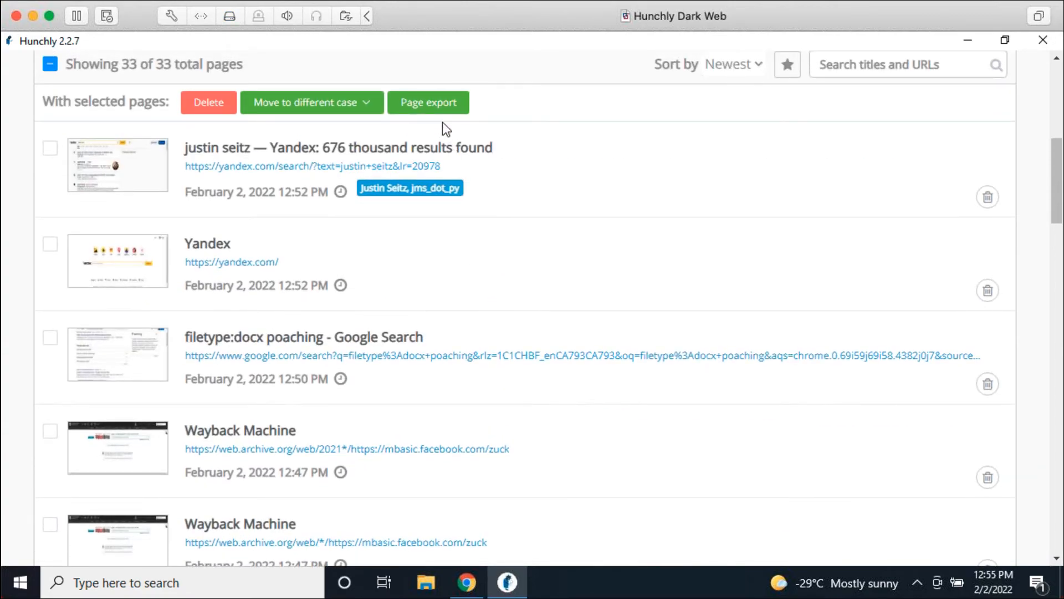
Step: Export the two checked Facebook captures to the Desktop and show the desktop
click(438, 107)
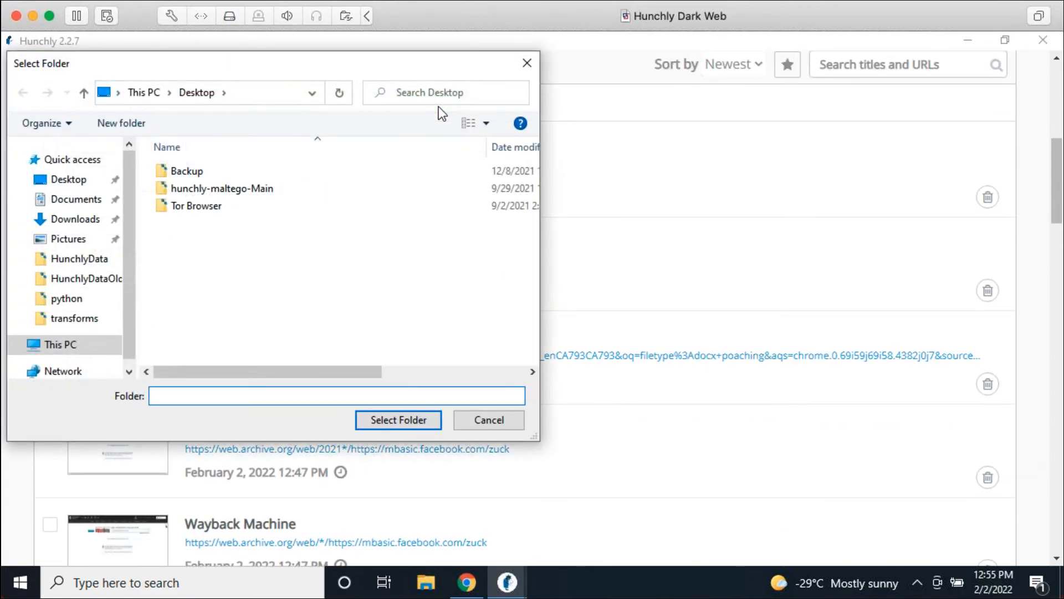
click(410, 420)
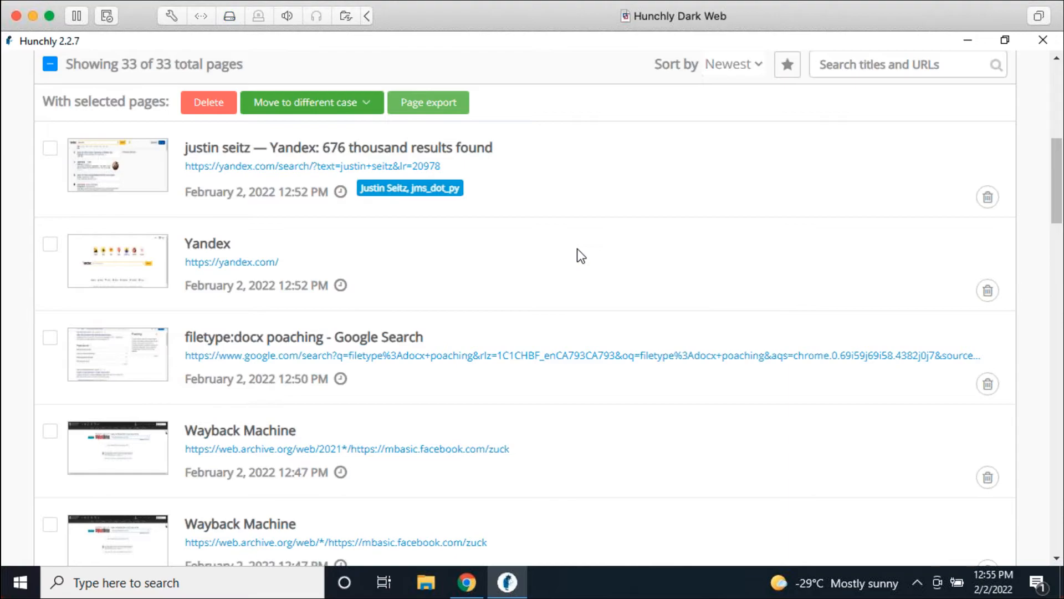
key(super+d)
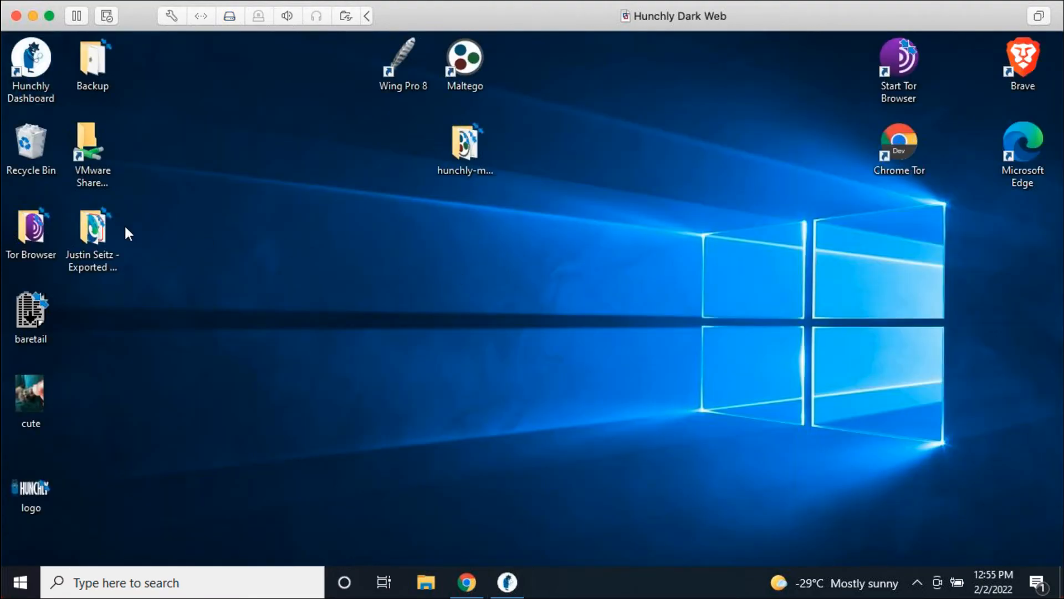
Step: Open the 26_m-facebook PDF from the desktop's Exported Pages folder in Acrobat Reader
double_click(95, 233)
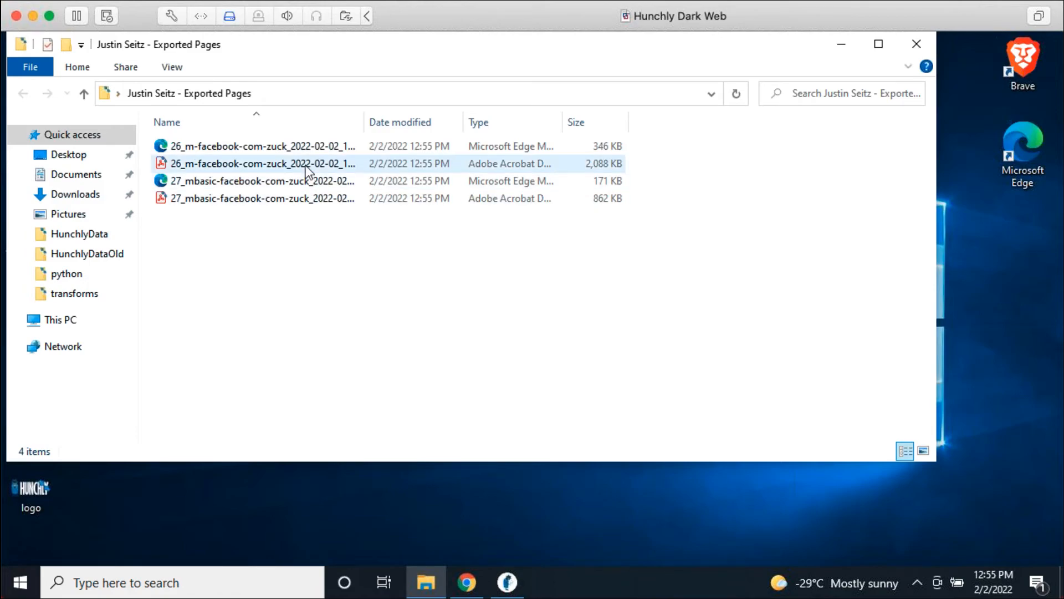
double_click(304, 163)
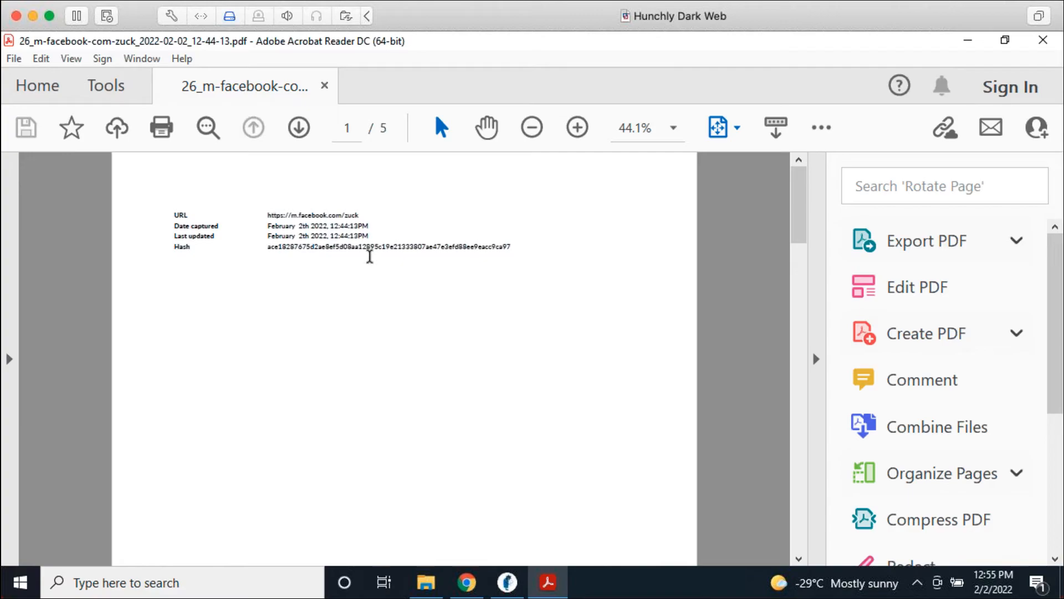
Step: Zoom the exported PDF view to 75%
key(super+plus)
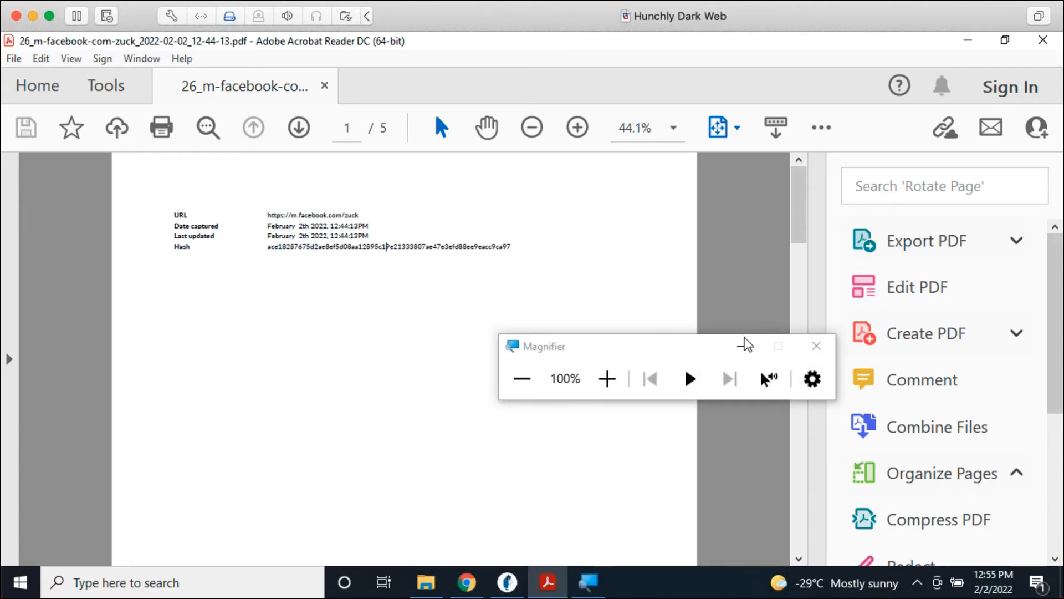
click(816, 345)
click(577, 127)
click(577, 128)
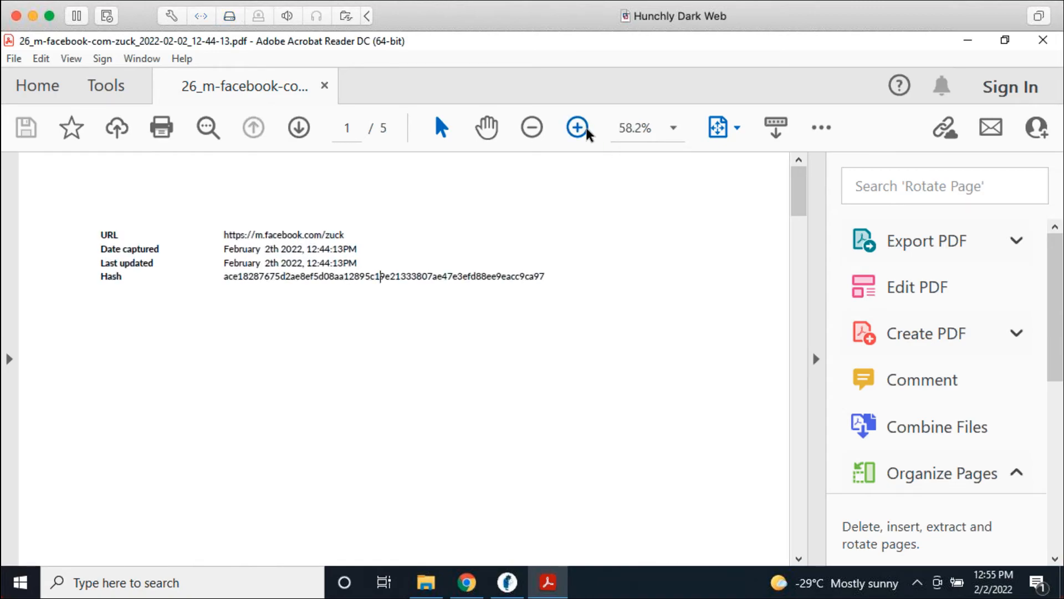
click(577, 127)
click(577, 127)
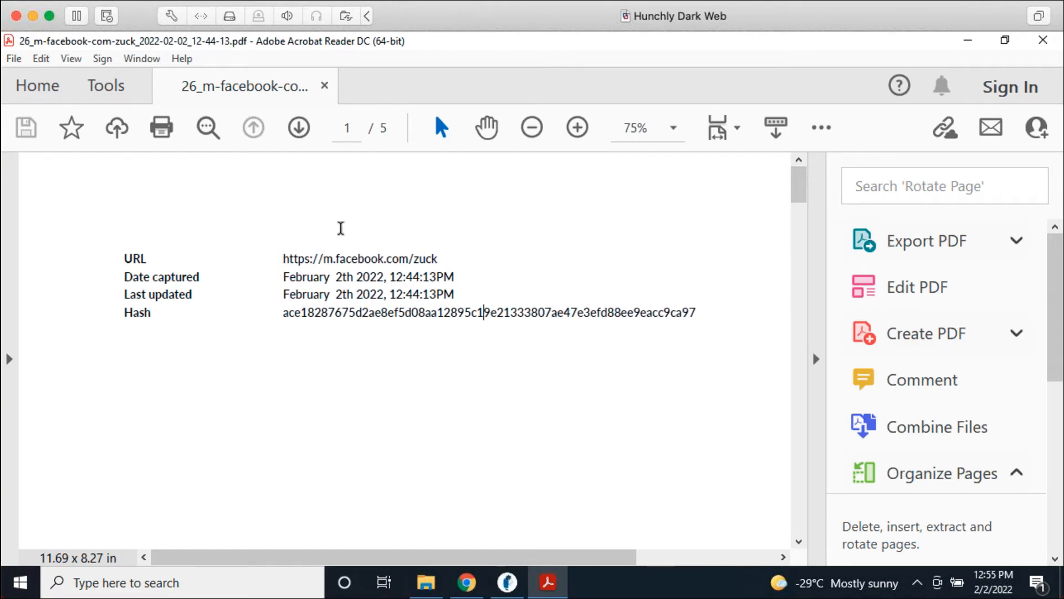
Step: Scroll through all five pages of the exported m.facebook.com PDF
scroll(444, 461, down, 10)
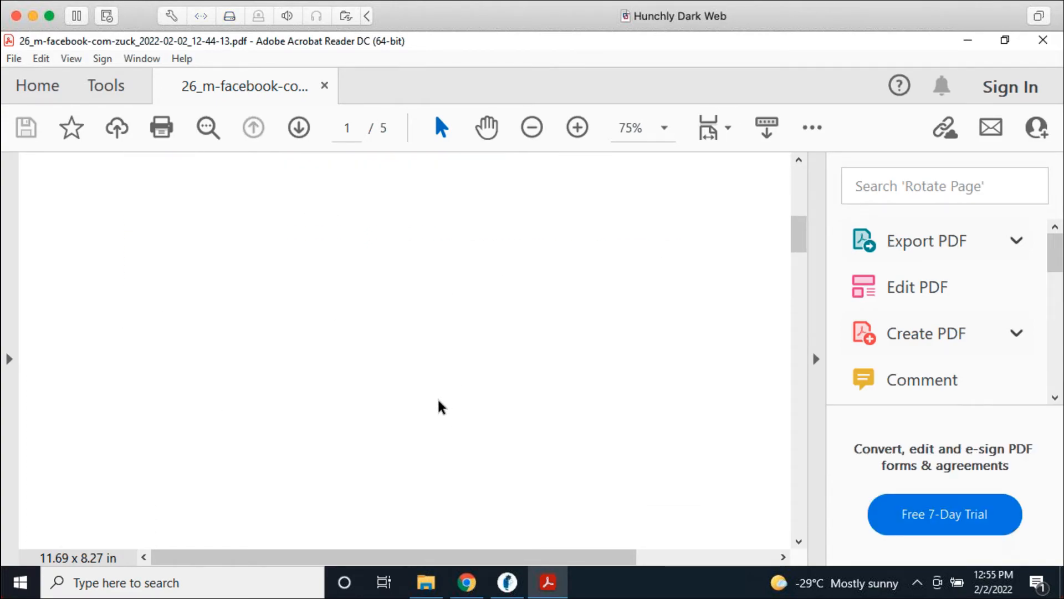
scroll(443, 404, up, 2)
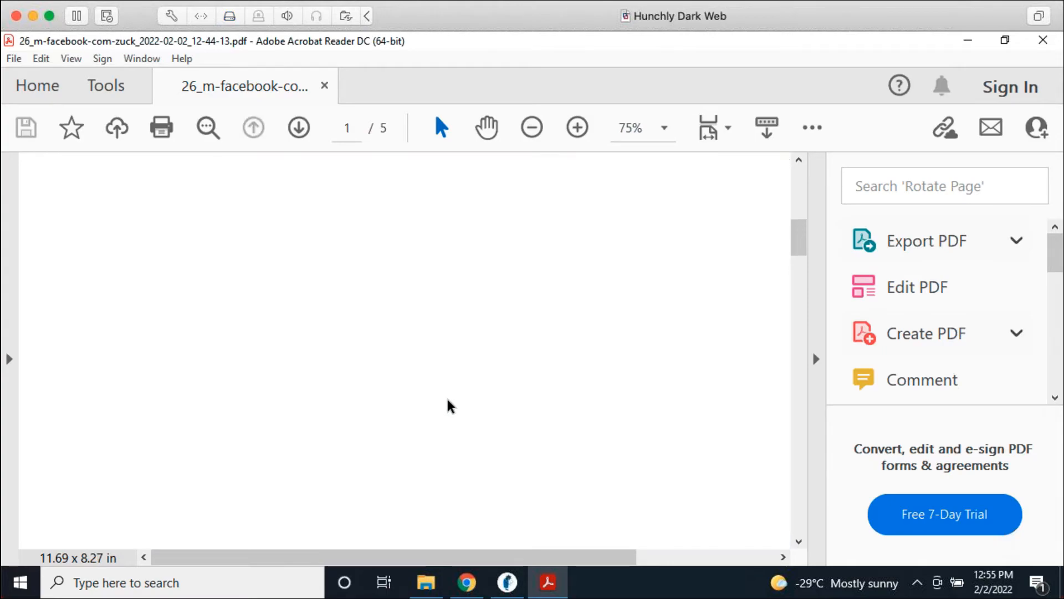
scroll(450, 410, down, 5)
scroll(456, 417, down, 5)
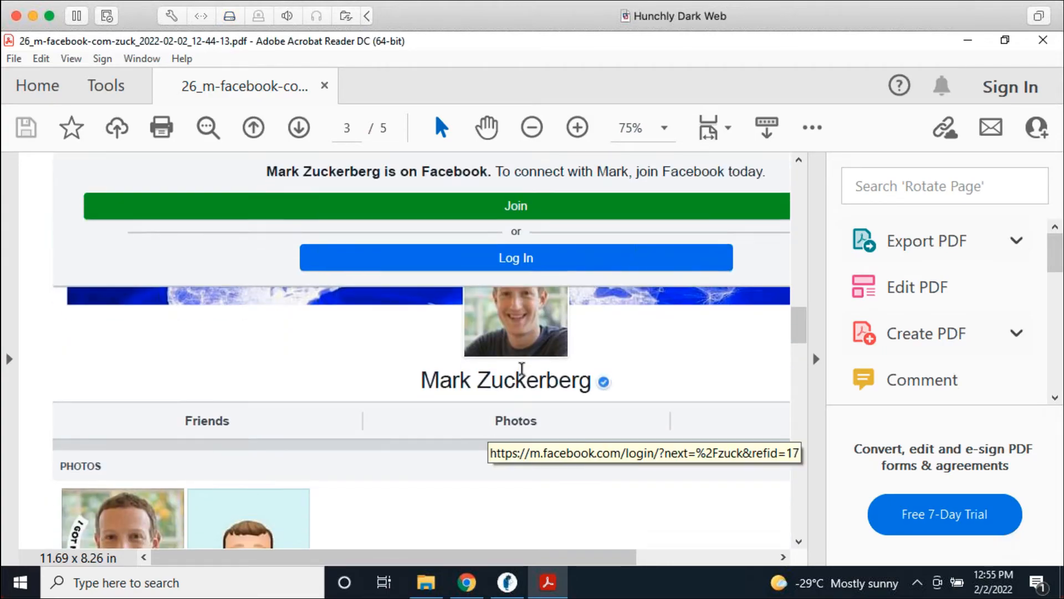
scroll(582, 290, down, 1)
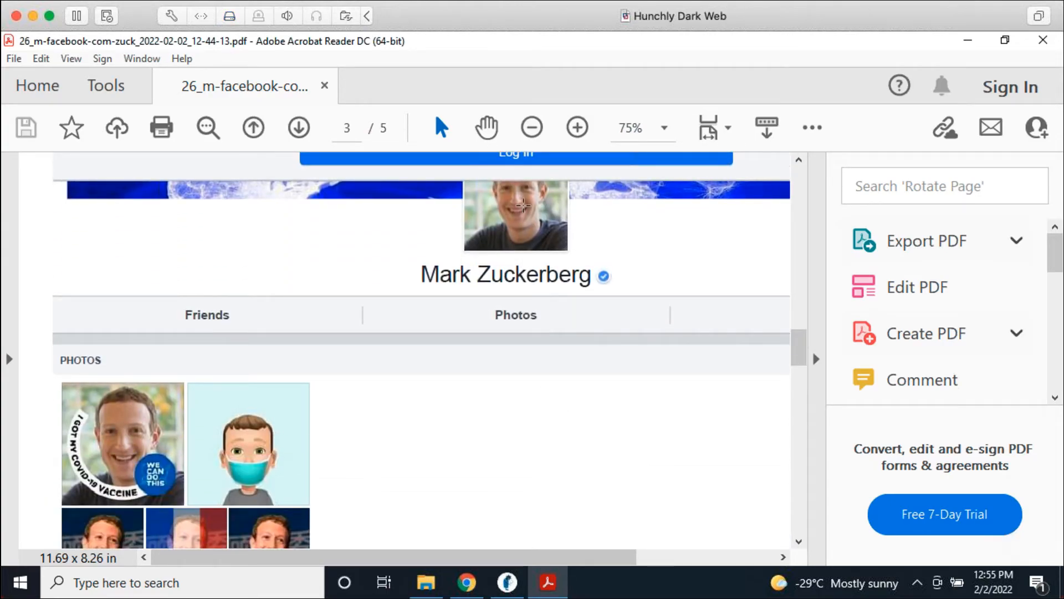
scroll(541, 459, down, 3)
scroll(584, 461, down, 5)
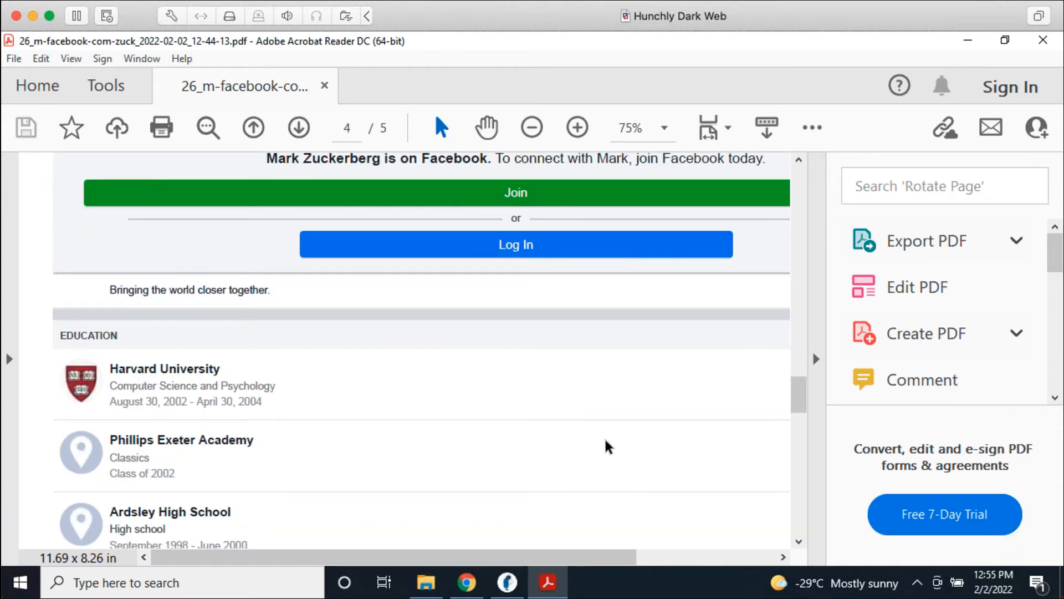
scroll(605, 444, down, 2)
scroll(606, 447, down, 6)
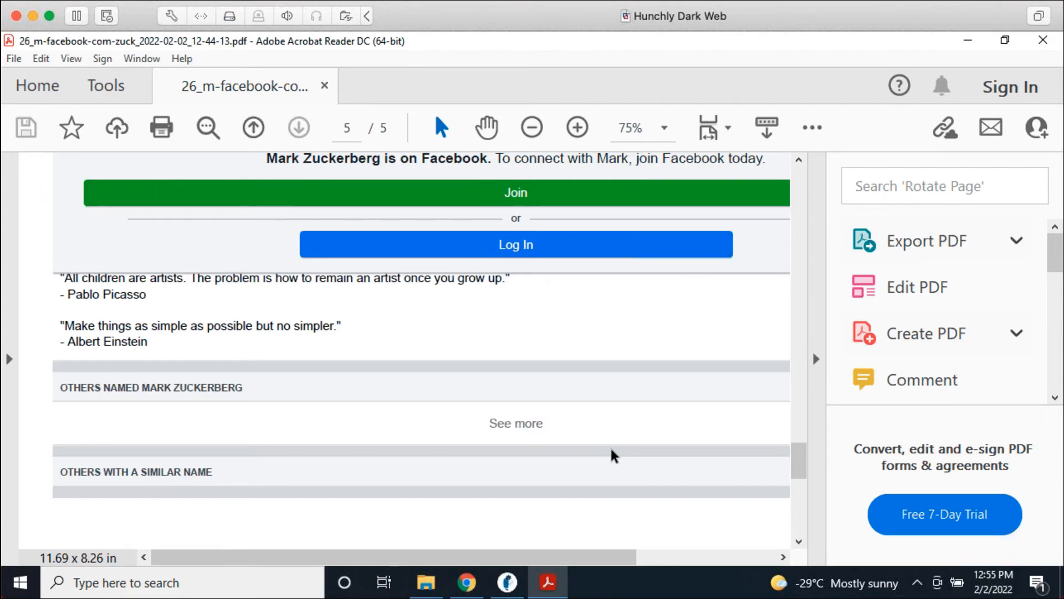
scroll(591, 360, down, 3)
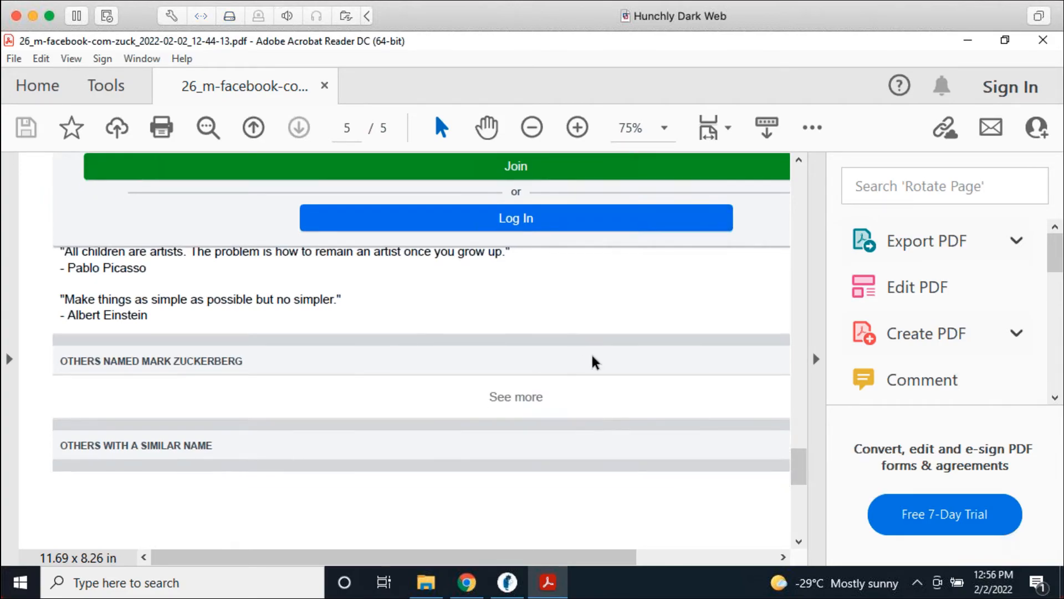
scroll(608, 418, up, 1)
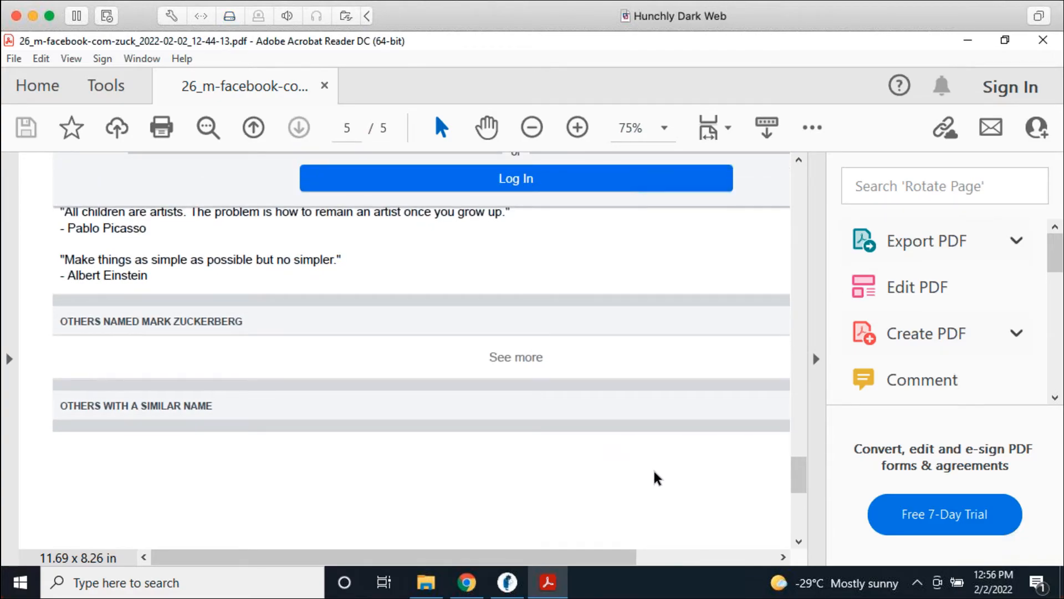
scroll(668, 476, up, 5)
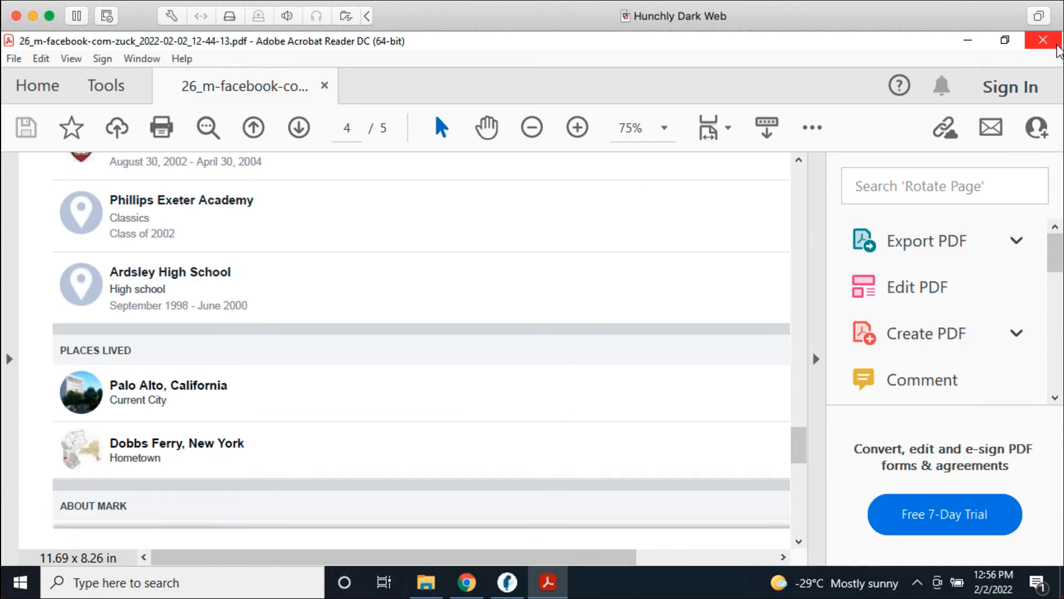
Step: Close Acrobat and open the 26_m-facebook .mhtml capture in Microsoft Edge
click(1056, 47)
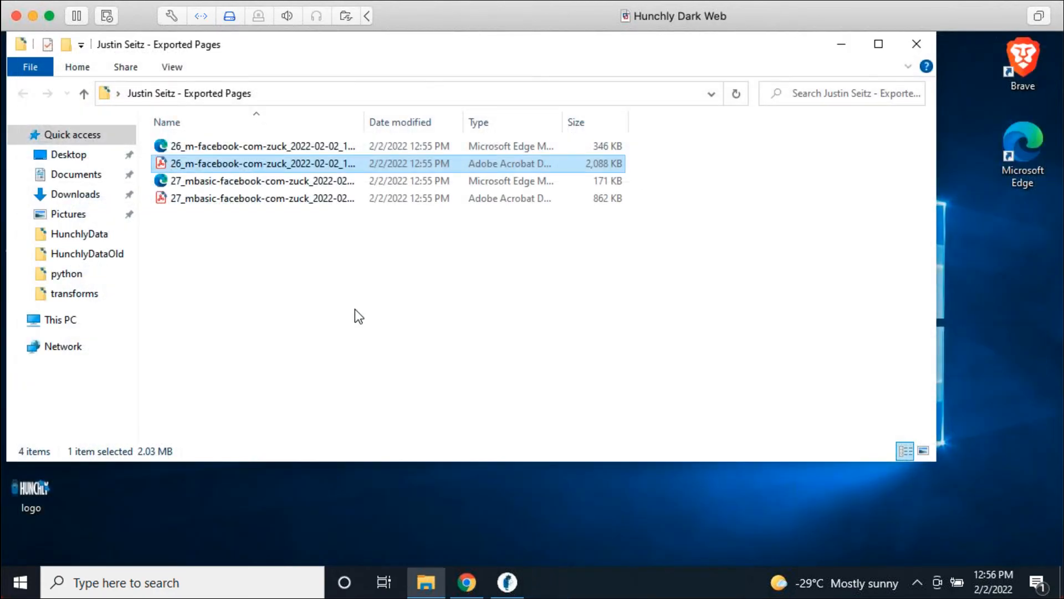
click(257, 146)
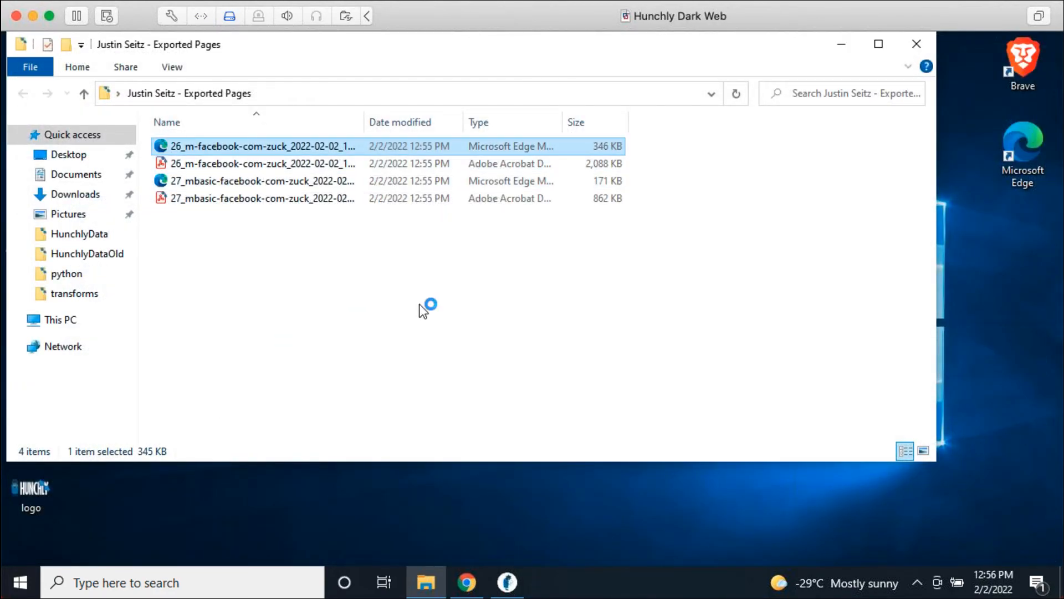
key(Return)
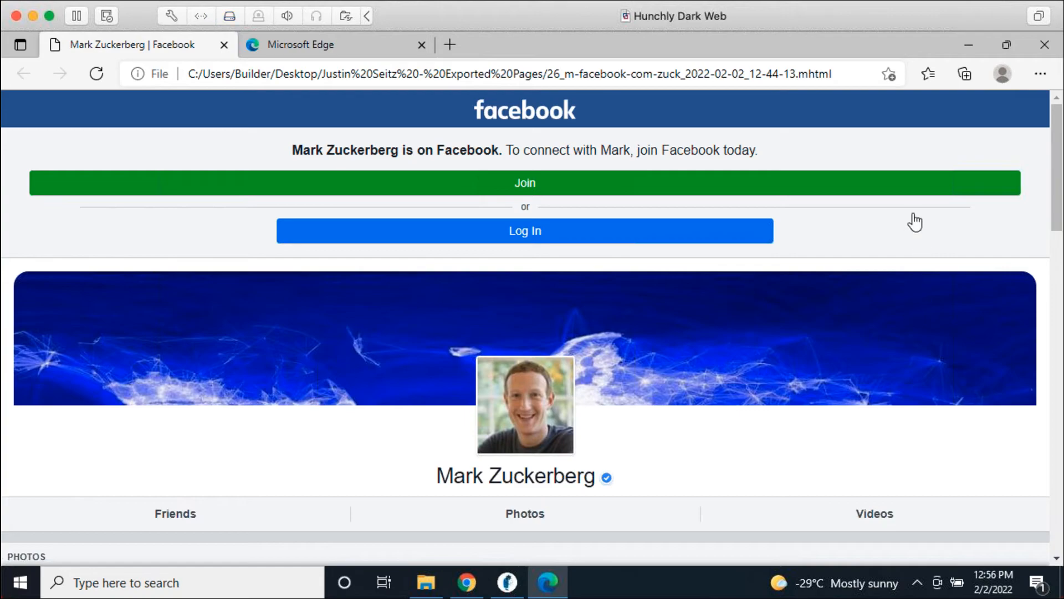
scroll(888, 302, down, 7)
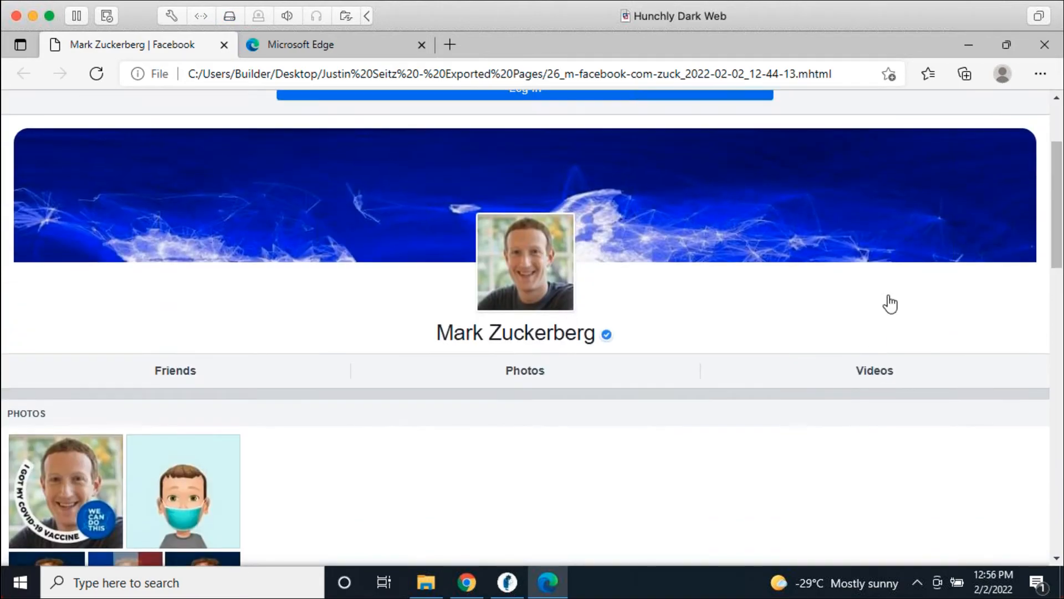
scroll(847, 367, down, 10)
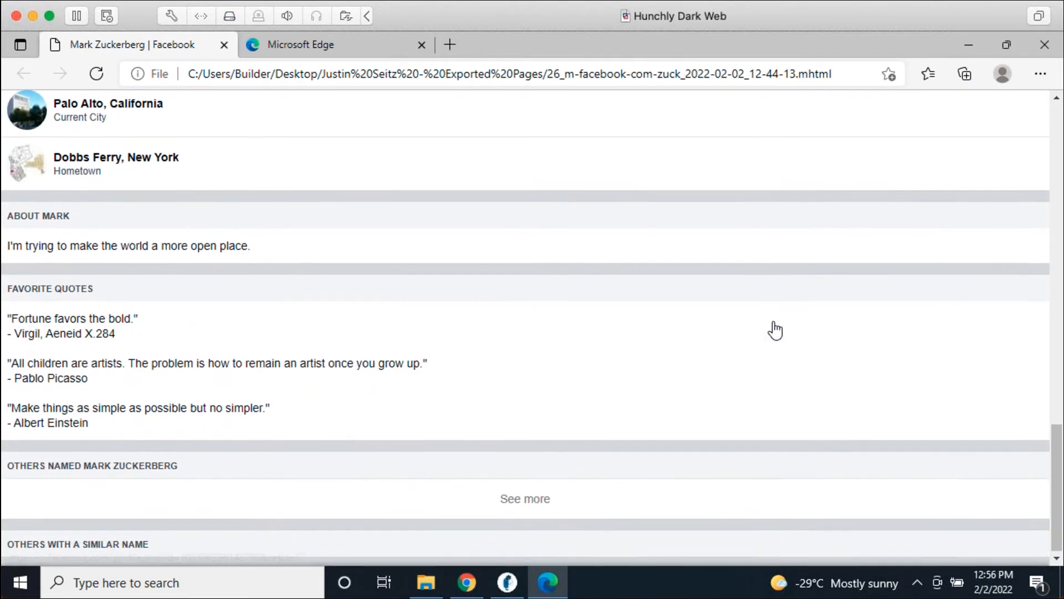
scroll(768, 364, up, 17)
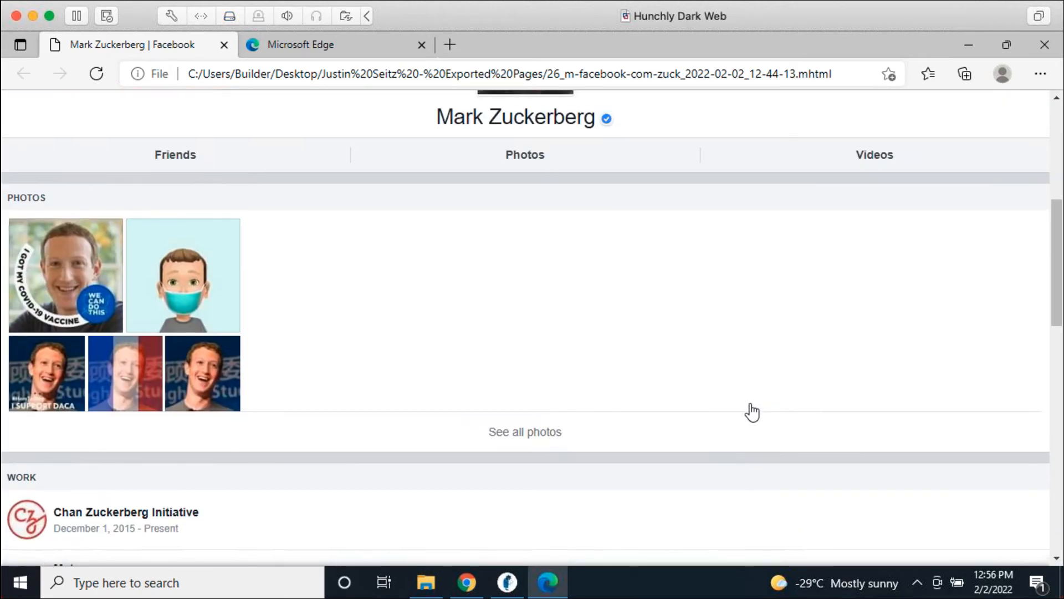
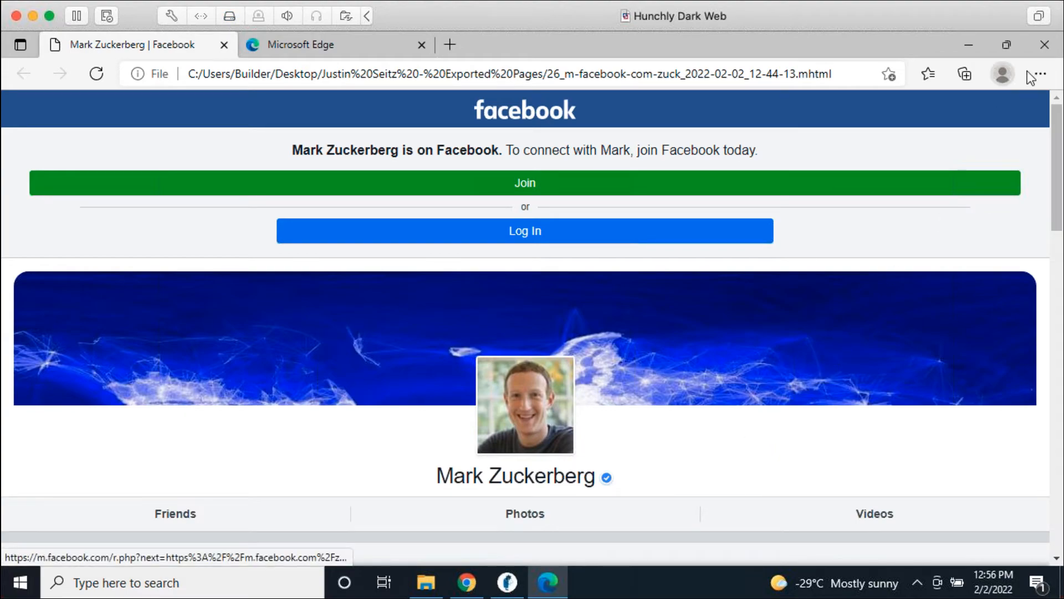
Step: Close the saved Facebook page in Edge and bring the Hunchly case back to the front
click(1041, 50)
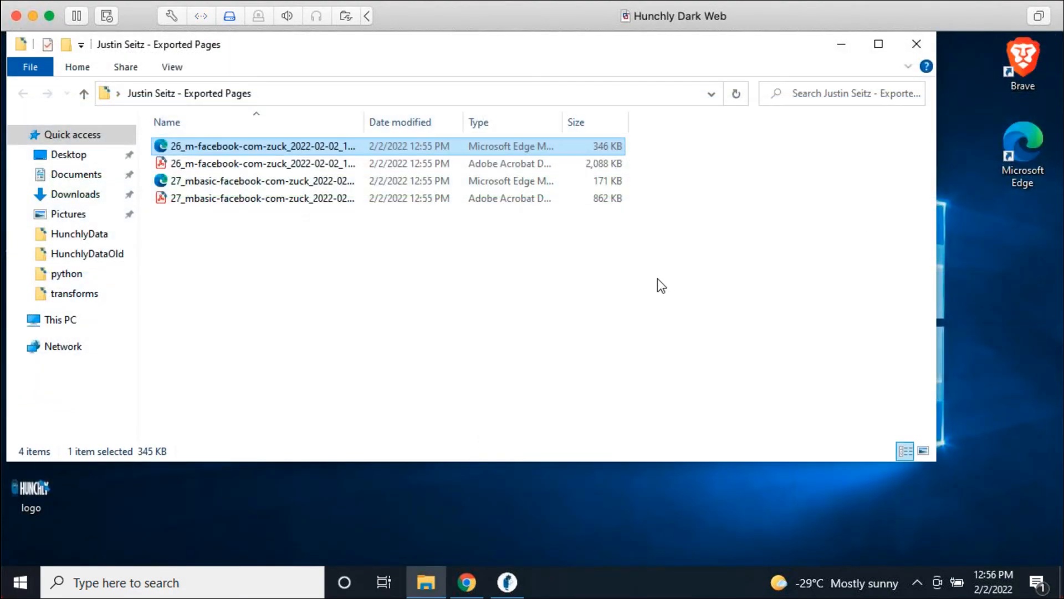
click(638, 284)
click(507, 582)
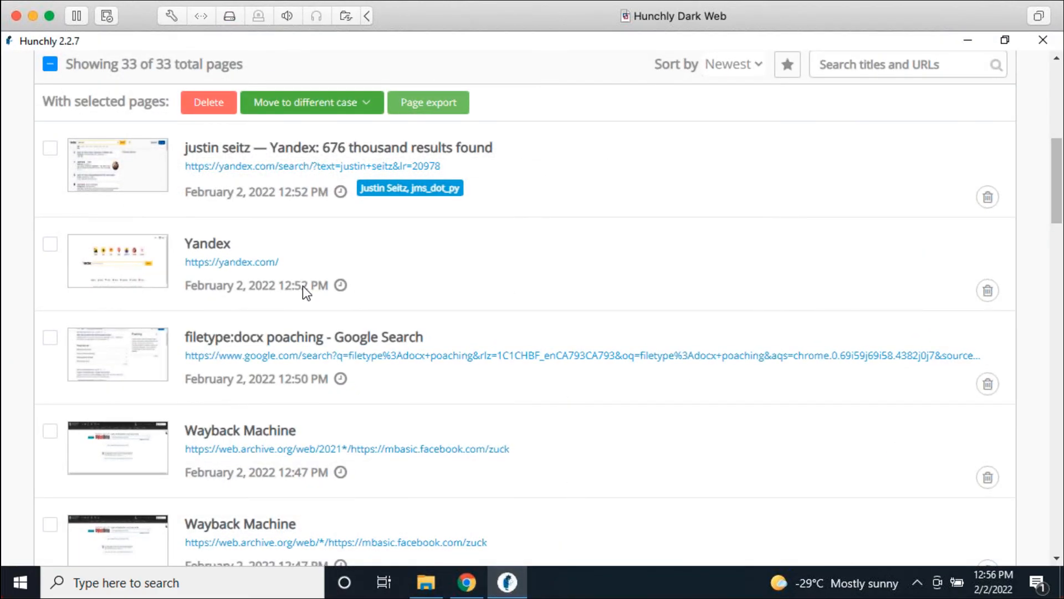
Step: Tick the Yandex page and the filetype:docx poaching search page for export
click(600, 303)
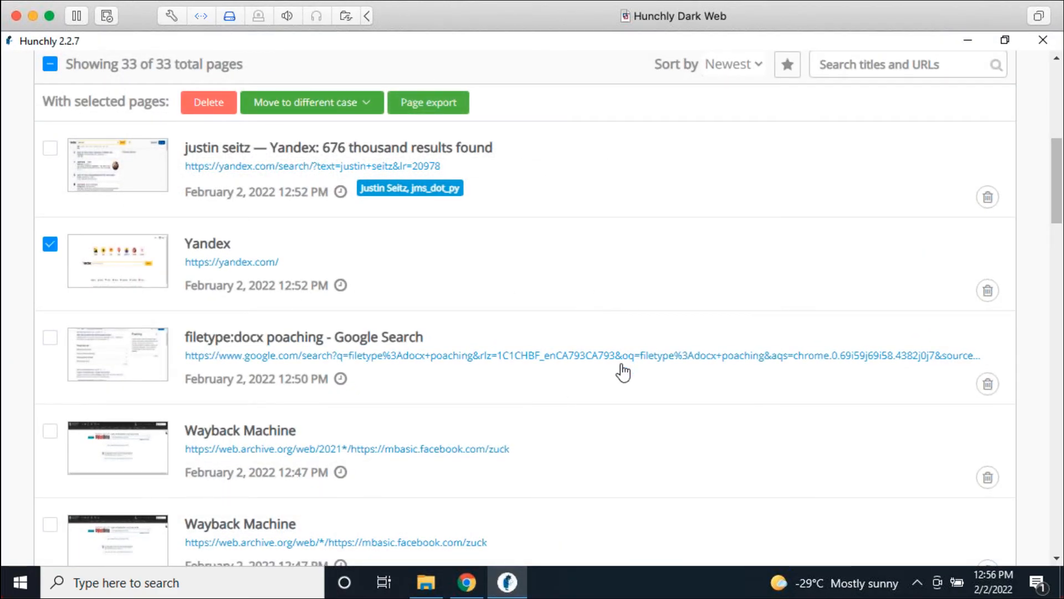
click(620, 397)
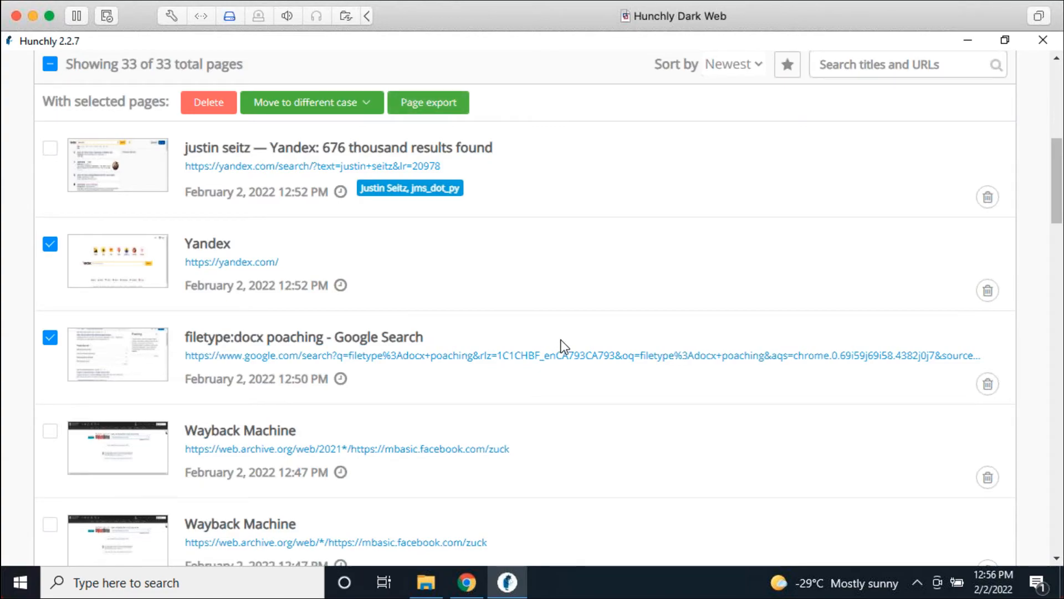
scroll(558, 340, up, 8)
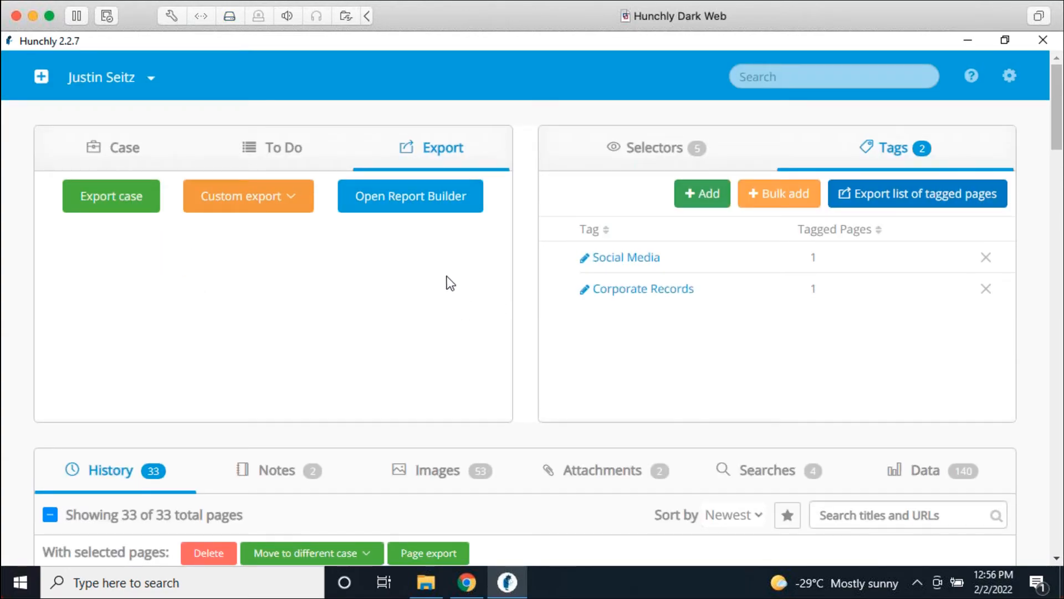
Step: Try a tag-based page export with Social Media and Important tags, then cancel it
click(289, 196)
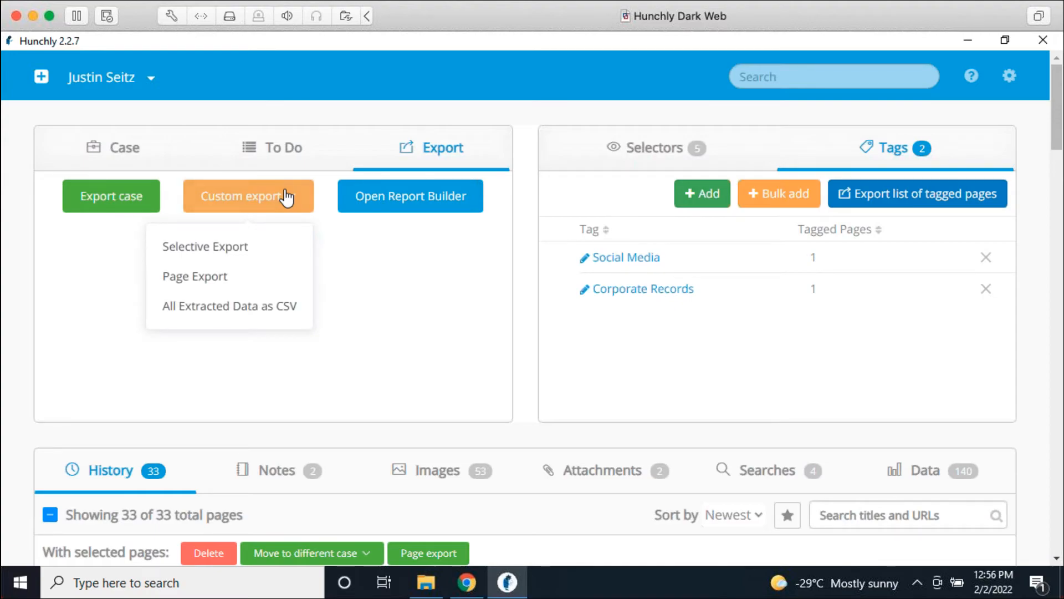
click(275, 284)
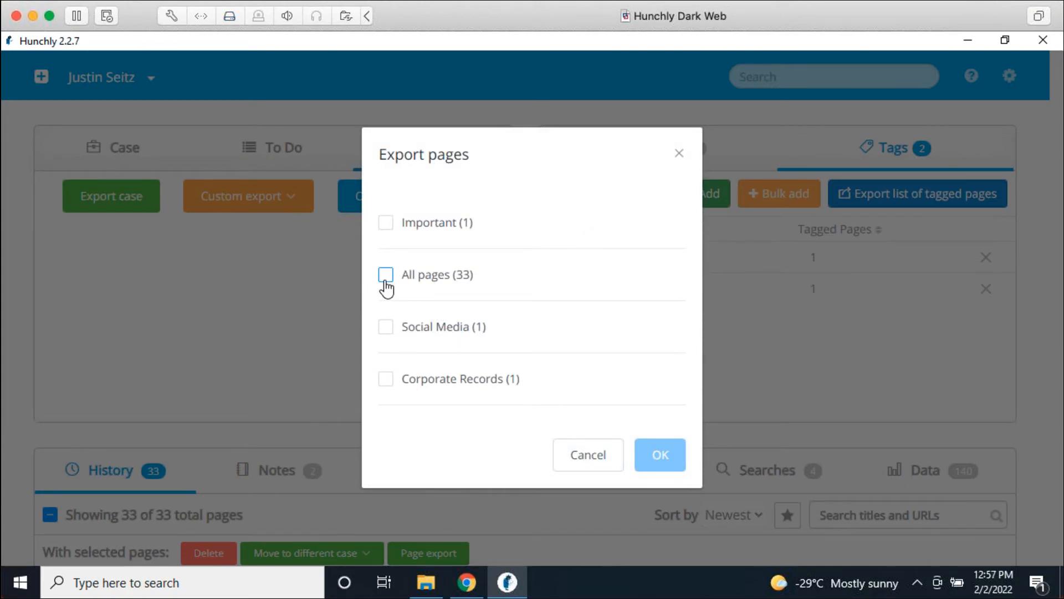
click(387, 328)
click(388, 224)
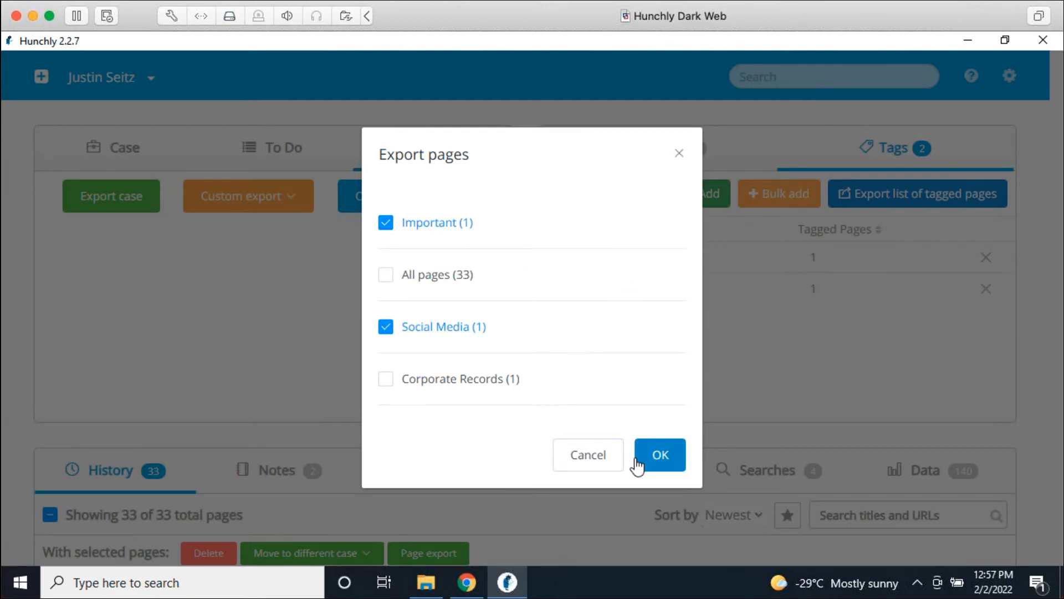
click(600, 454)
Step: Cancel the page export again and export the entire case as an archive to the Desktop
click(254, 199)
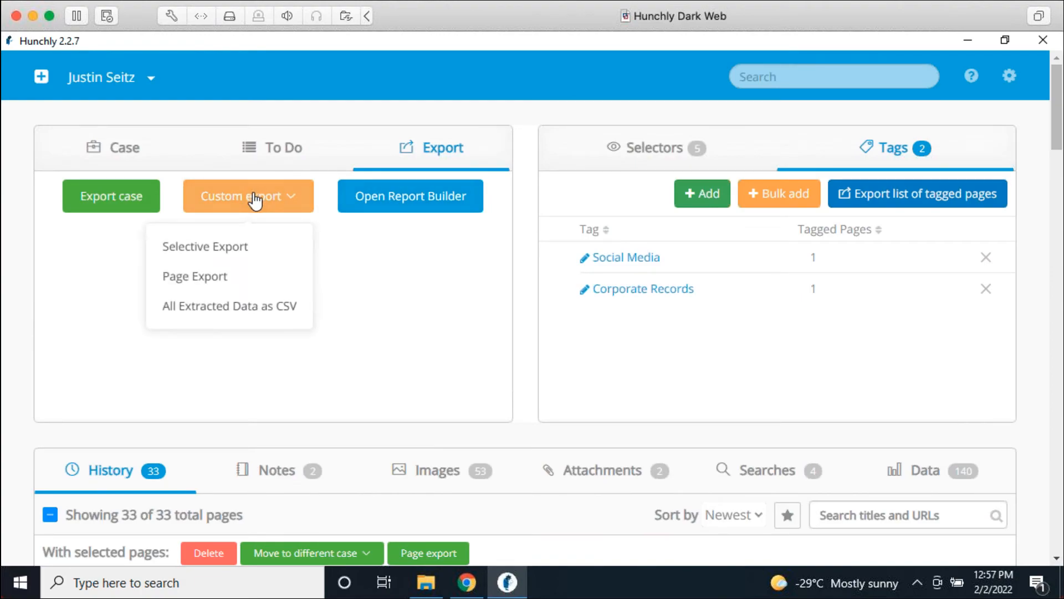
click(238, 278)
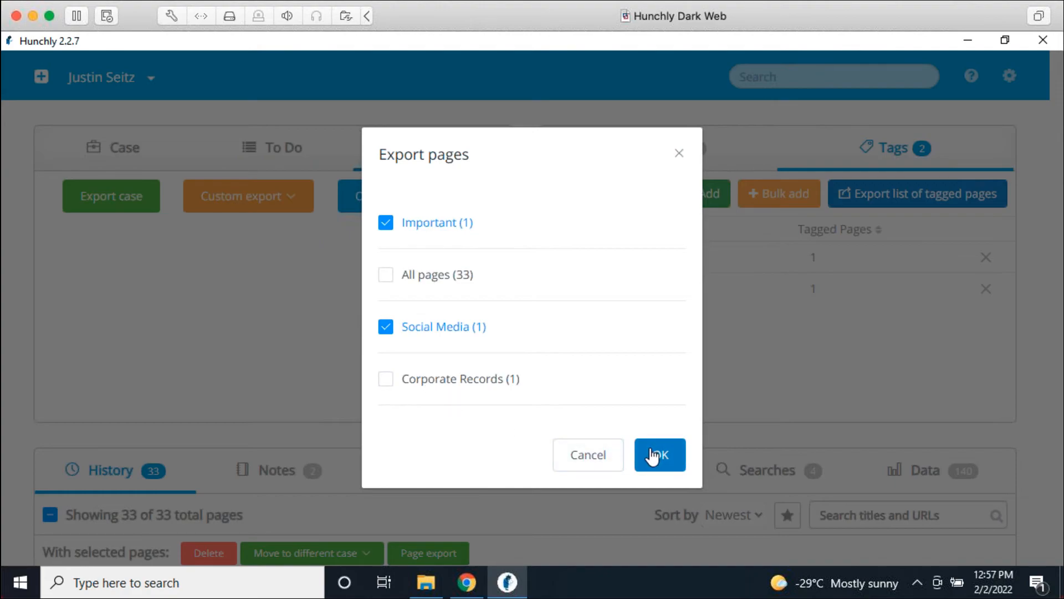
click(577, 447)
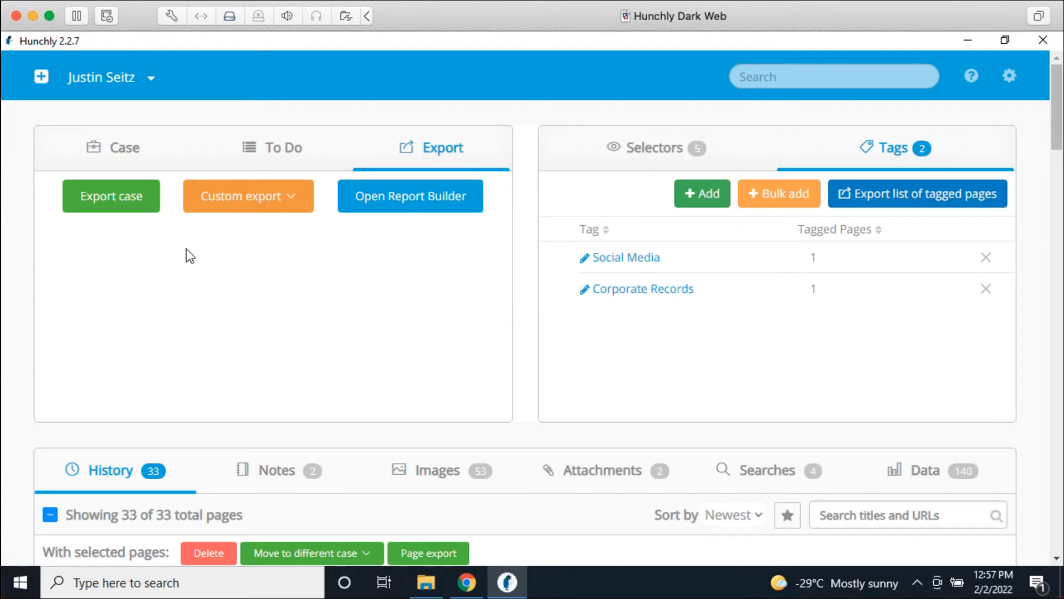
click(111, 206)
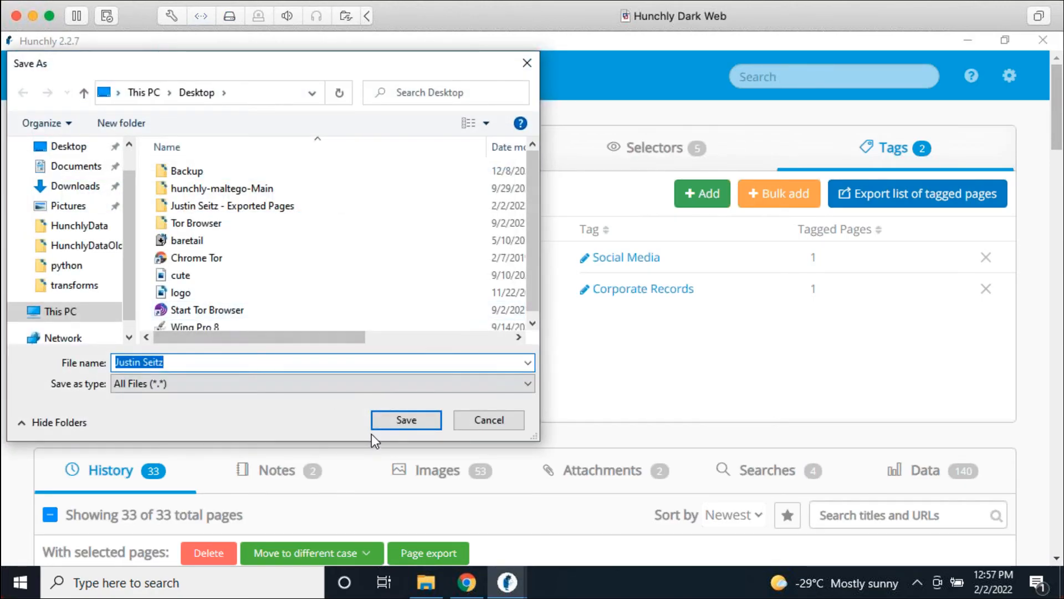
click(383, 421)
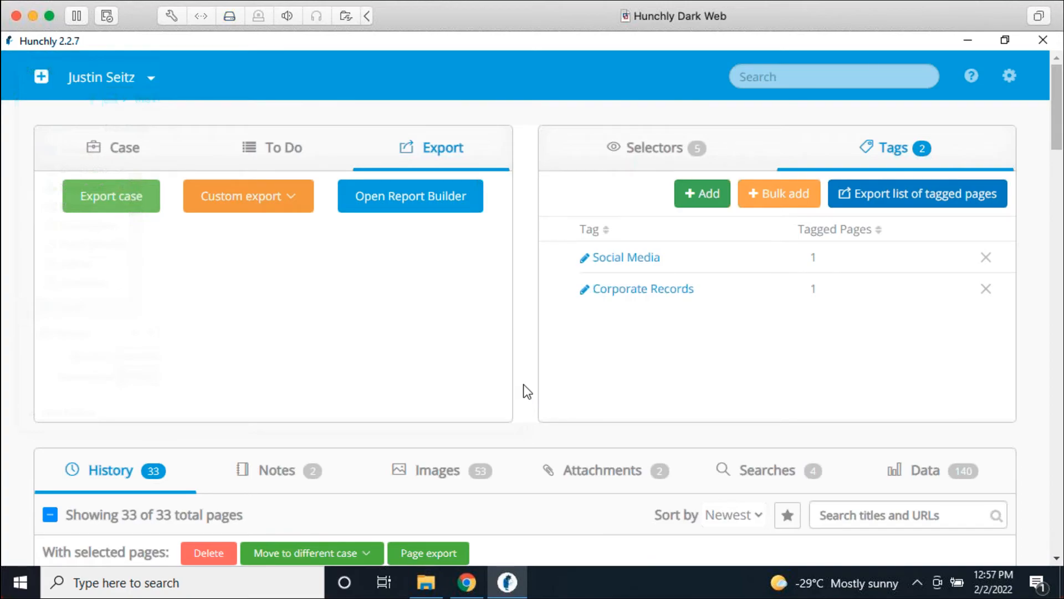
Step: Extract the exported case archive on the Desktop into its own folder
key(super+d)
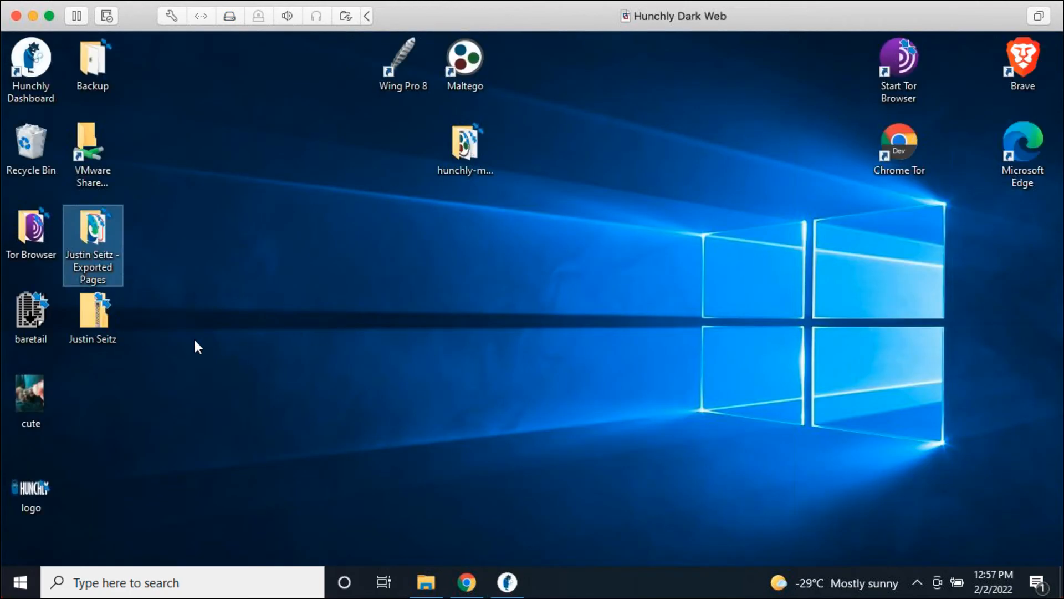
drag(102, 315, 464, 214)
click(485, 338)
right_click(474, 229)
click(513, 204)
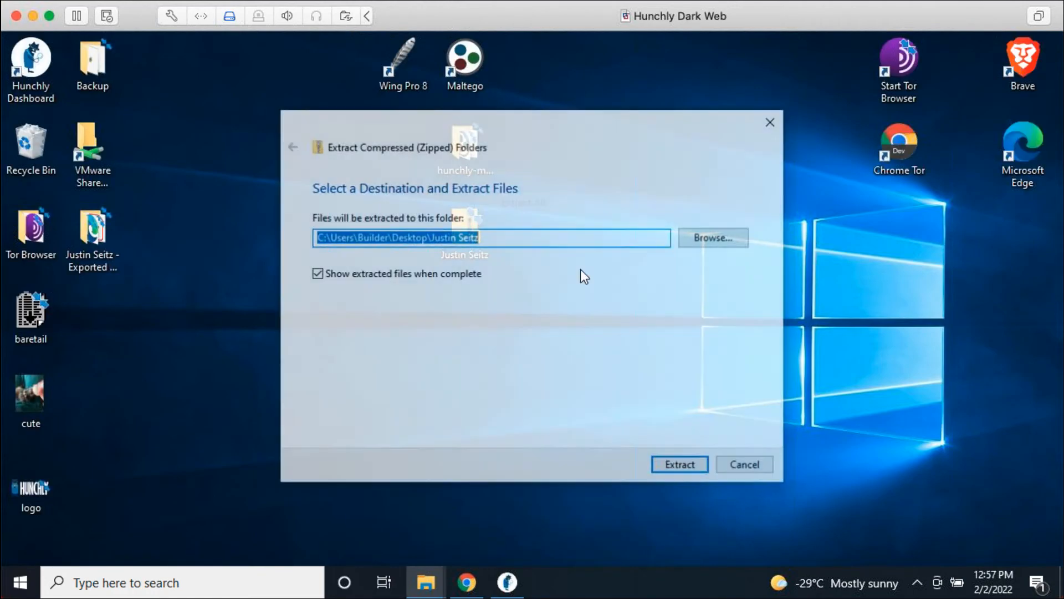
click(703, 466)
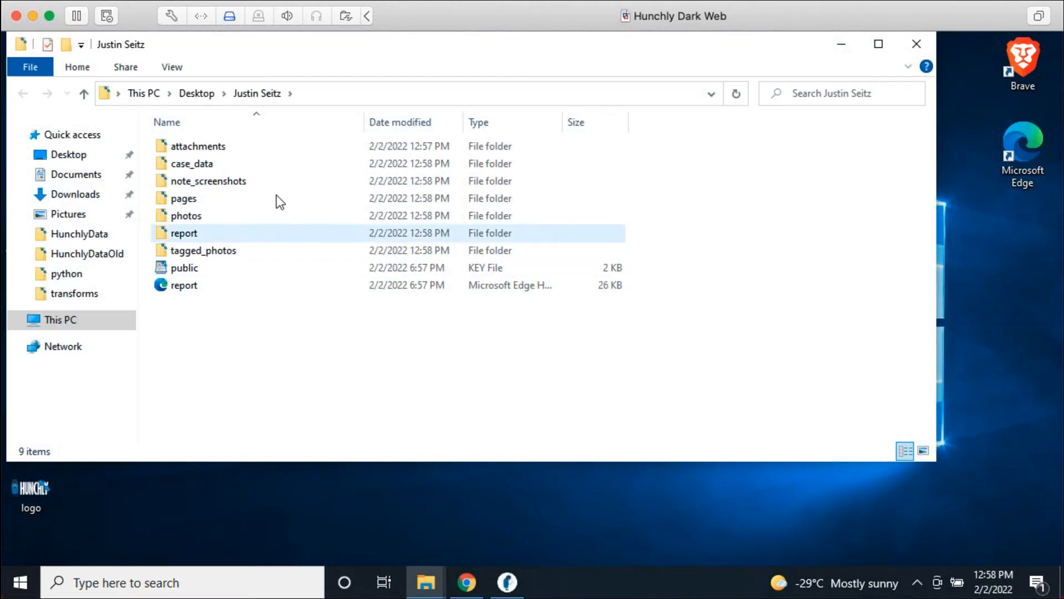
Step: Browse the attachments folder, return to the case export folder, and select report.html
double_click(227, 147)
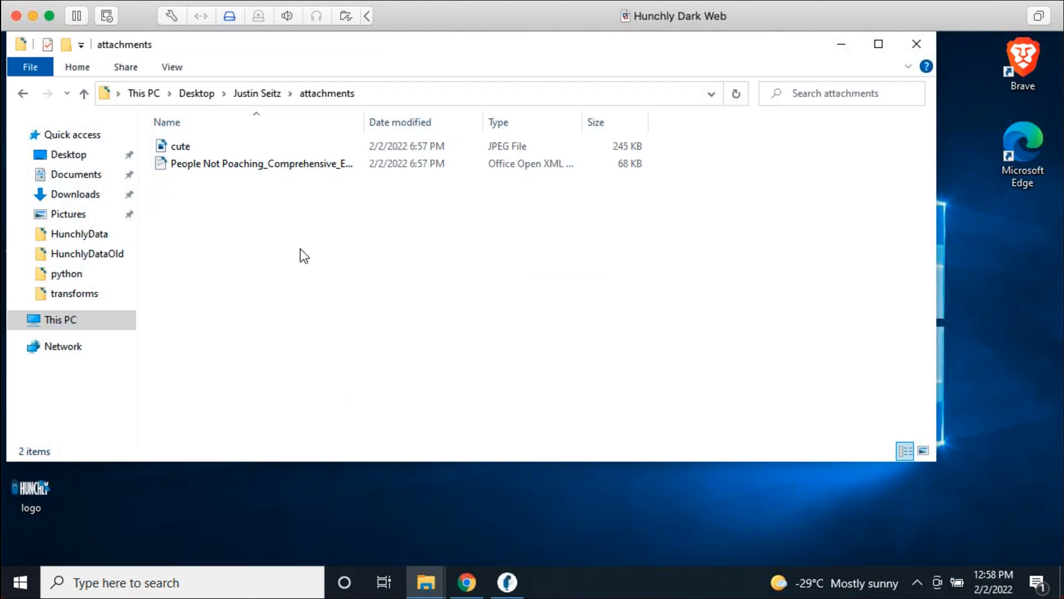
click(261, 95)
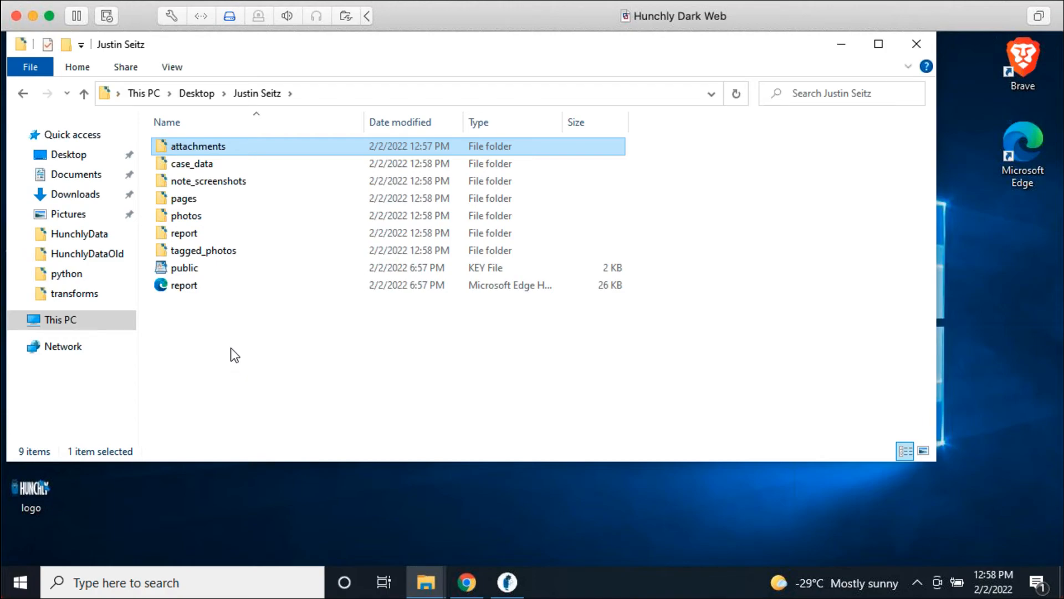
click(191, 293)
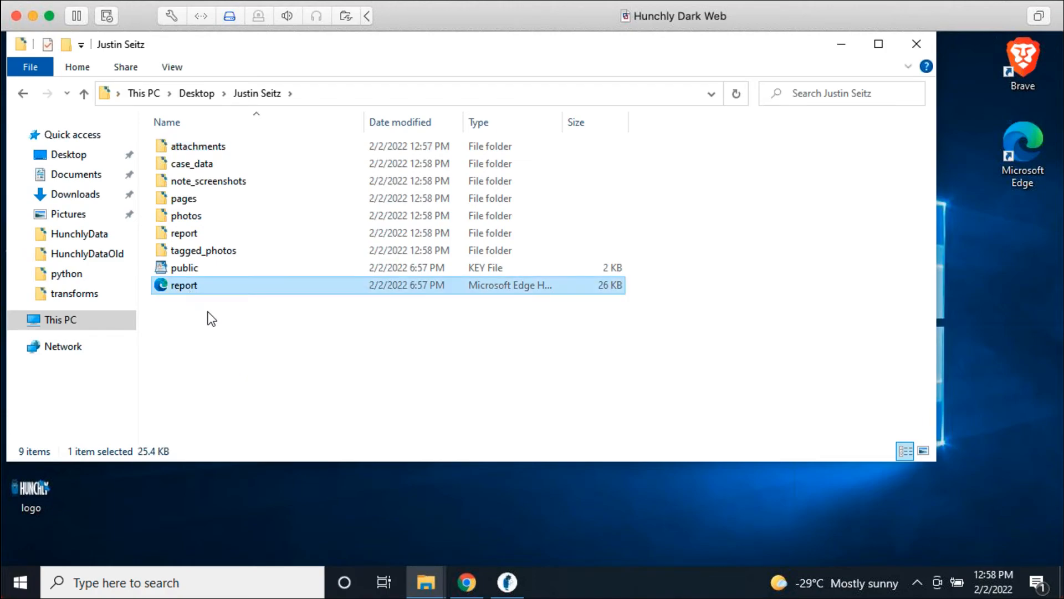
Step: Open report.html in Edge and scroll through the table of 33 captured pages
double_click(185, 285)
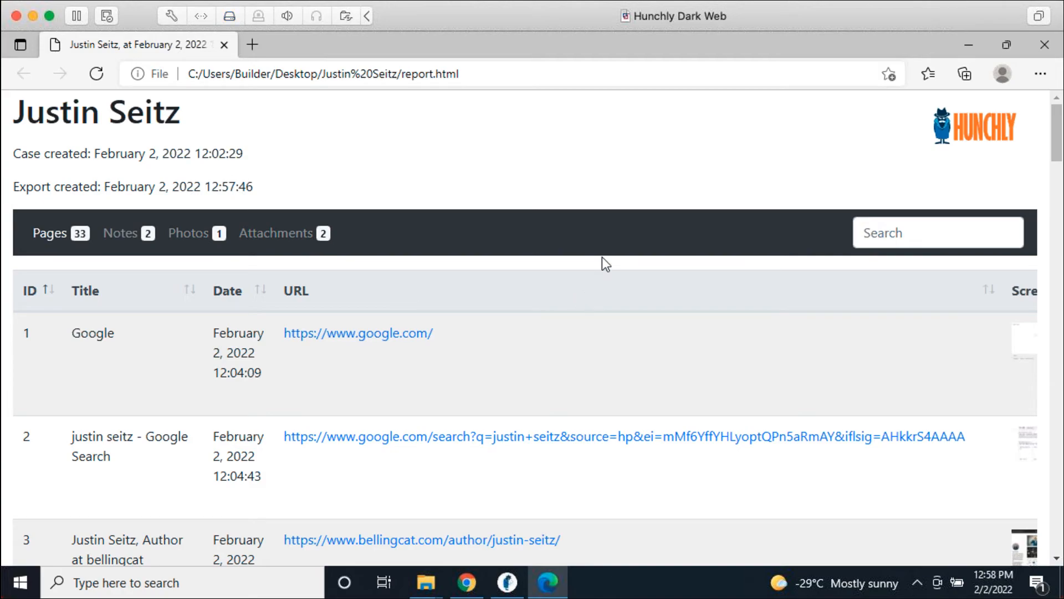
scroll(543, 246, down, 2)
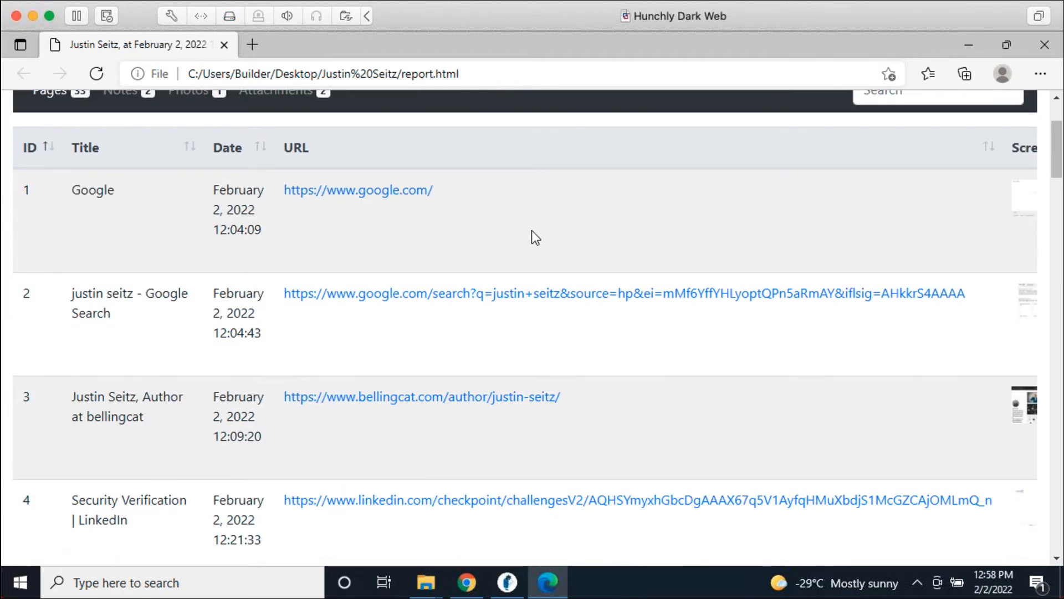
scroll(531, 230, up, 2)
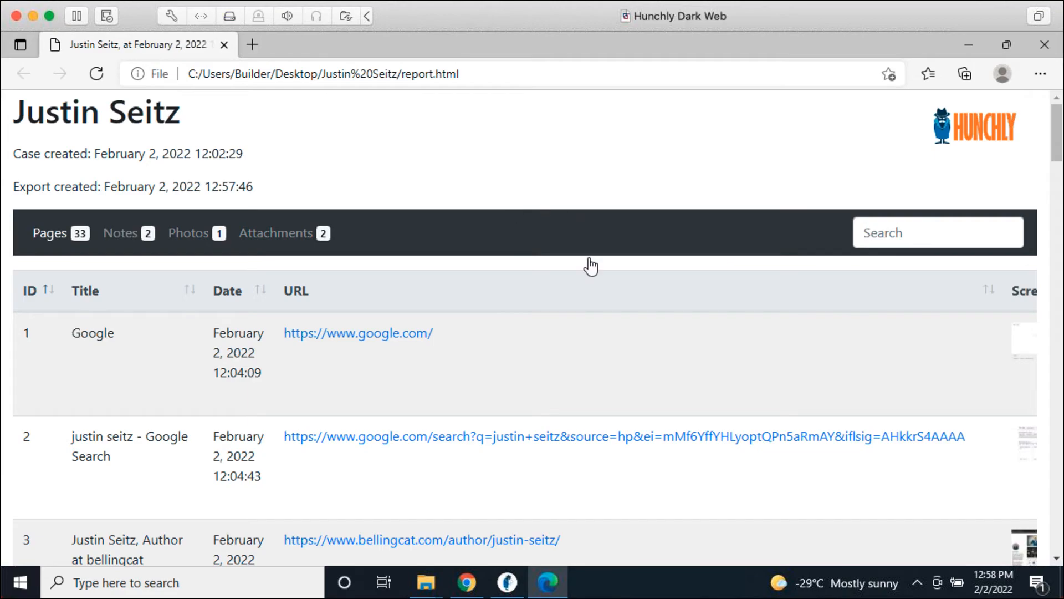
scroll(581, 285, down, 2)
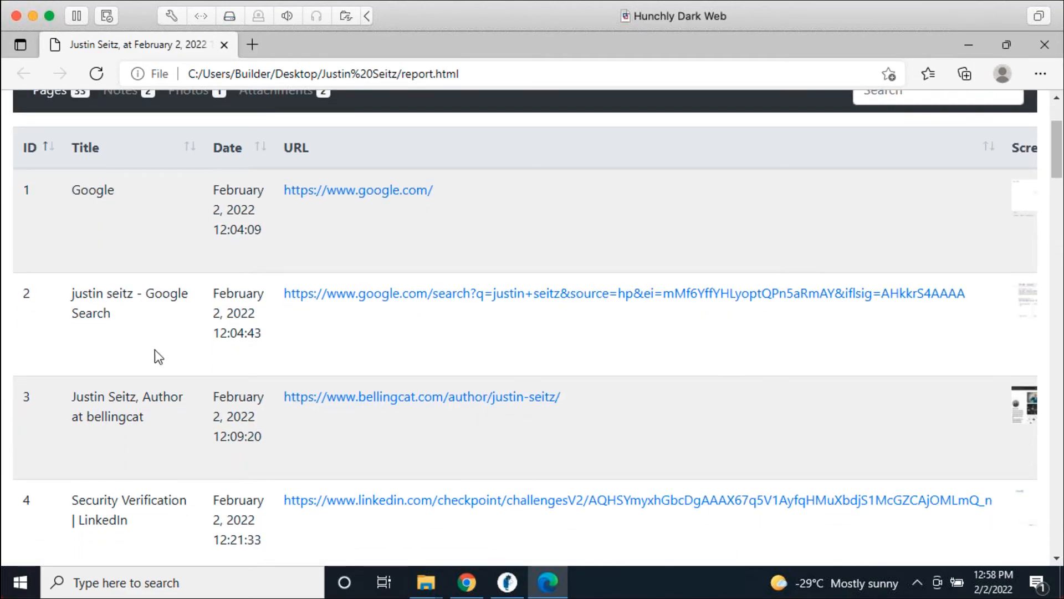
scroll(386, 224, down, 3)
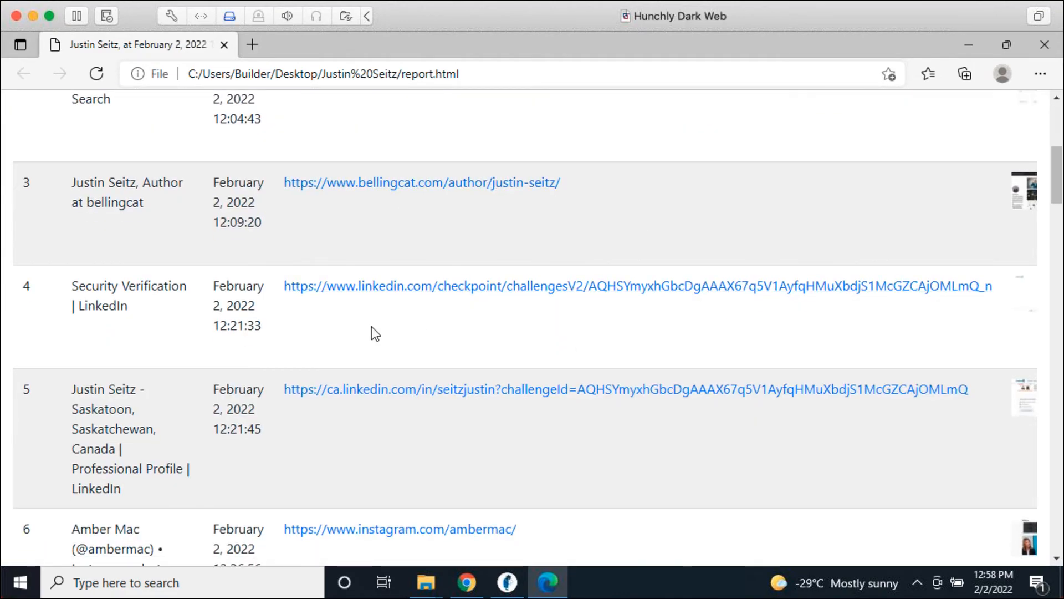
scroll(530, 360, up, 2)
Step: View the saved copy of the Google search page, then return to the report
click(385, 228)
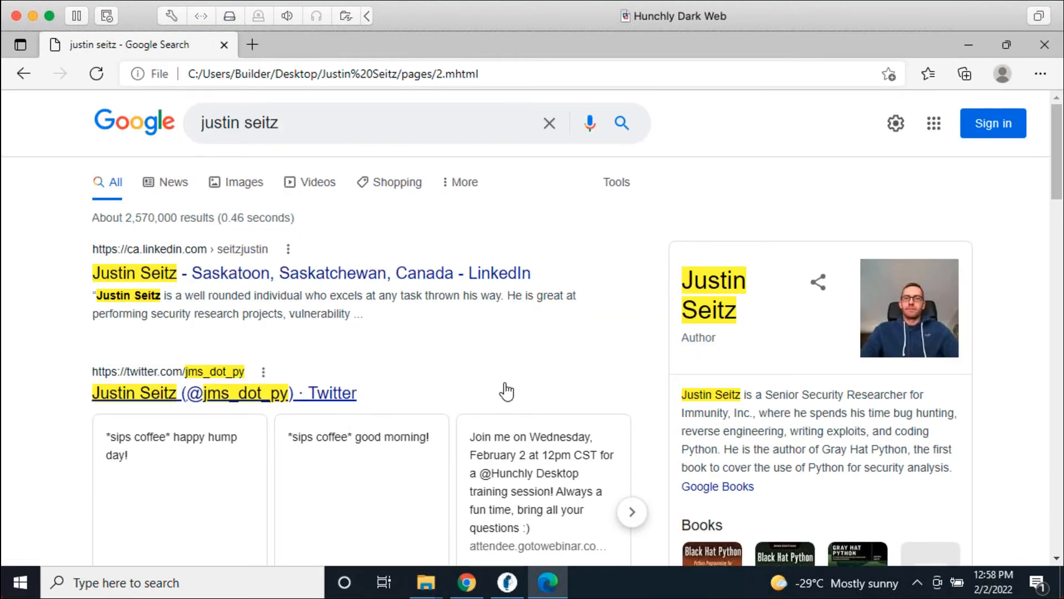
click(234, 71)
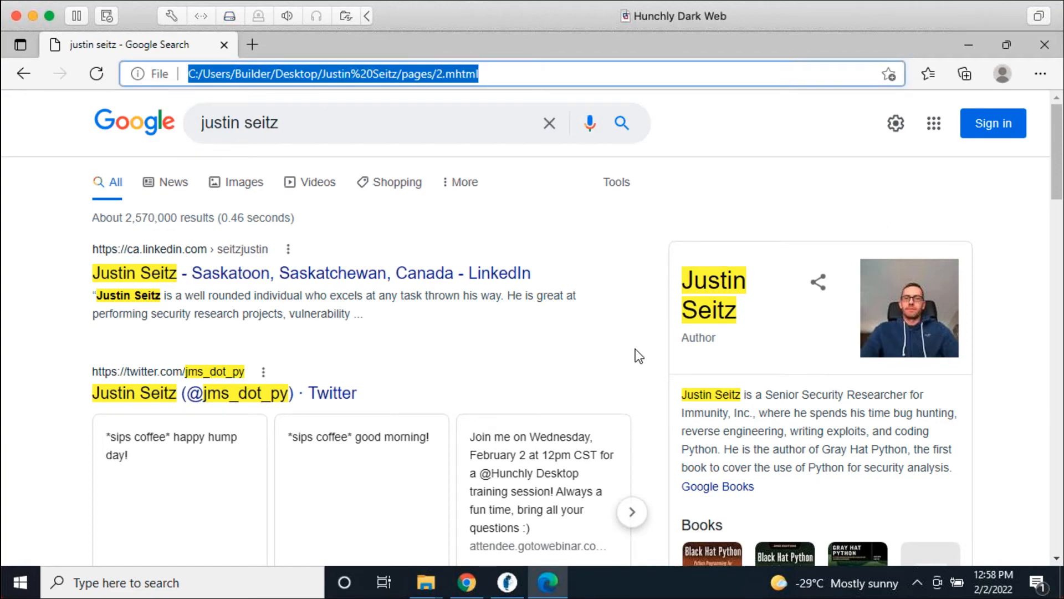
click(650, 359)
scroll(656, 355, down, 8)
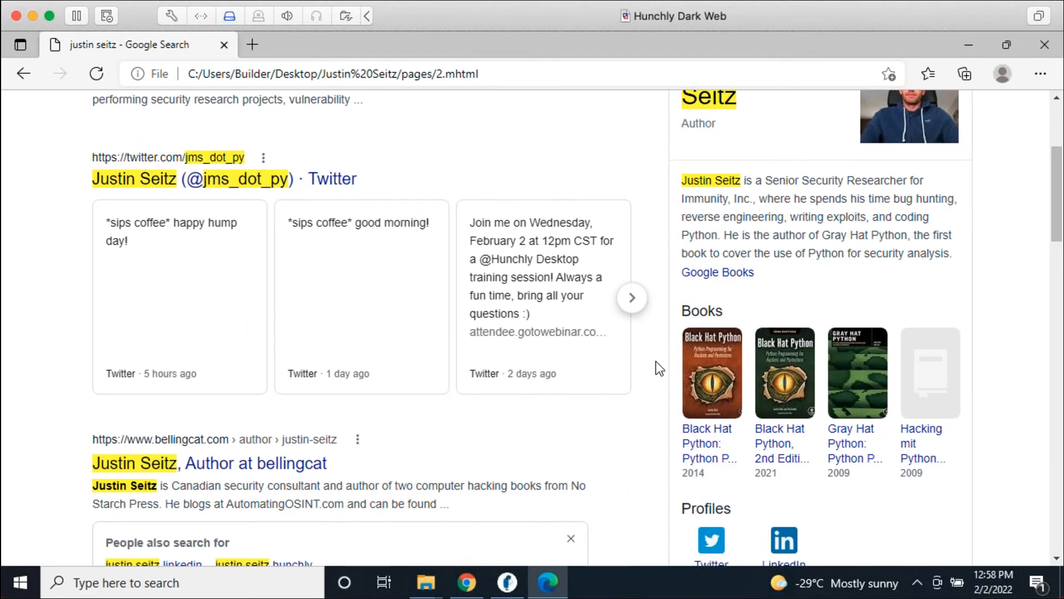
scroll(657, 362, down, 10)
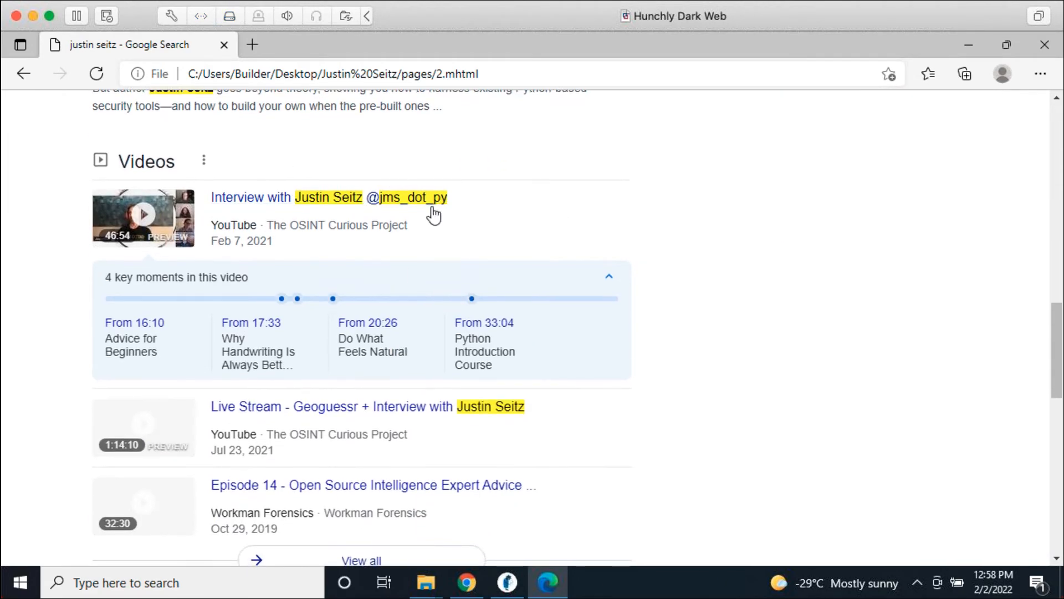
scroll(759, 432, up, 18)
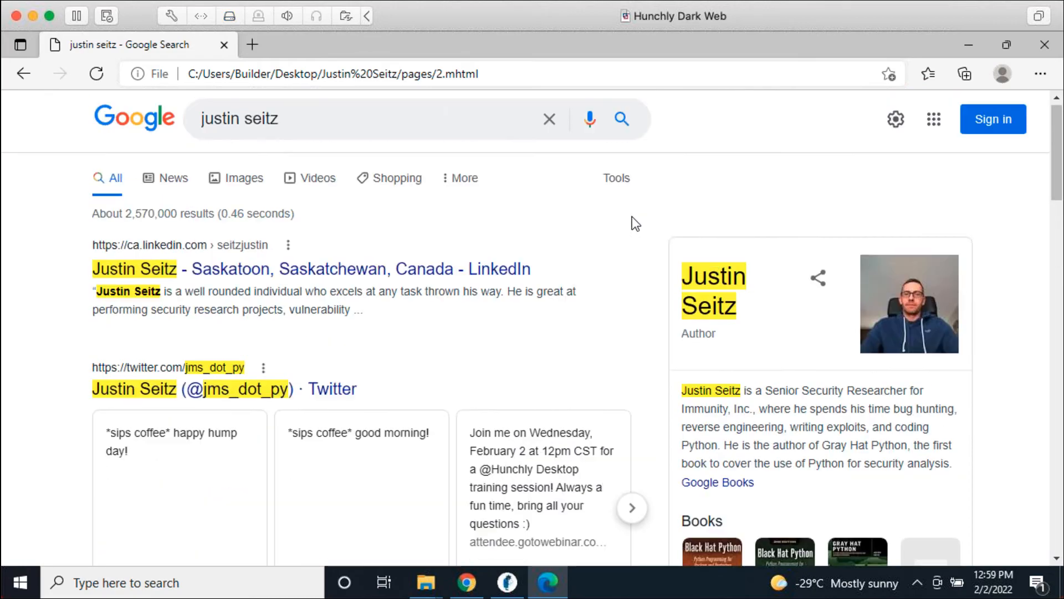
click(33, 71)
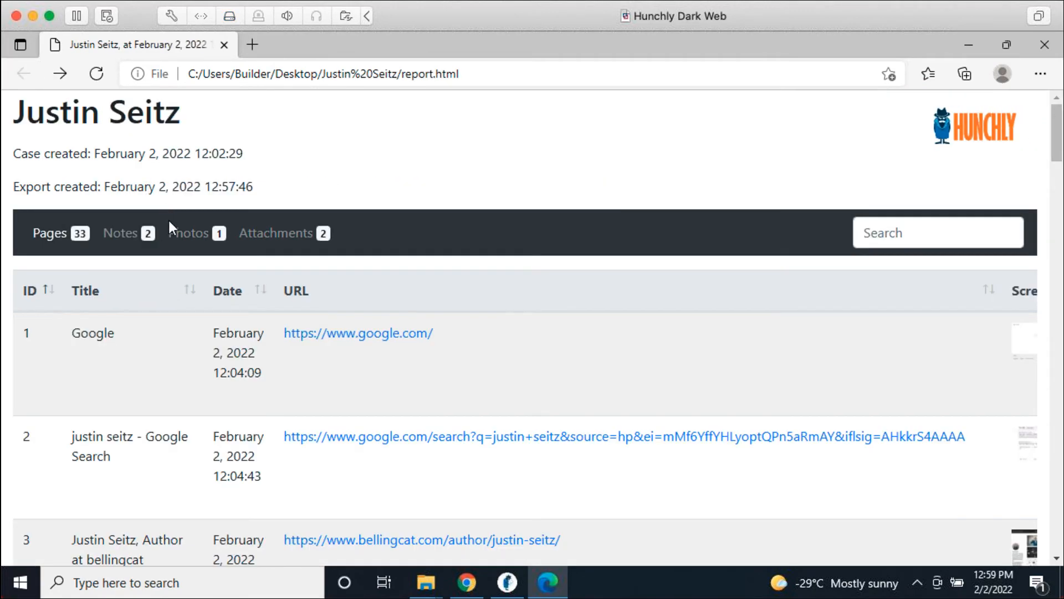
Step: Check the report's Notes, Photos and Attachments tables, then close Edge
click(133, 235)
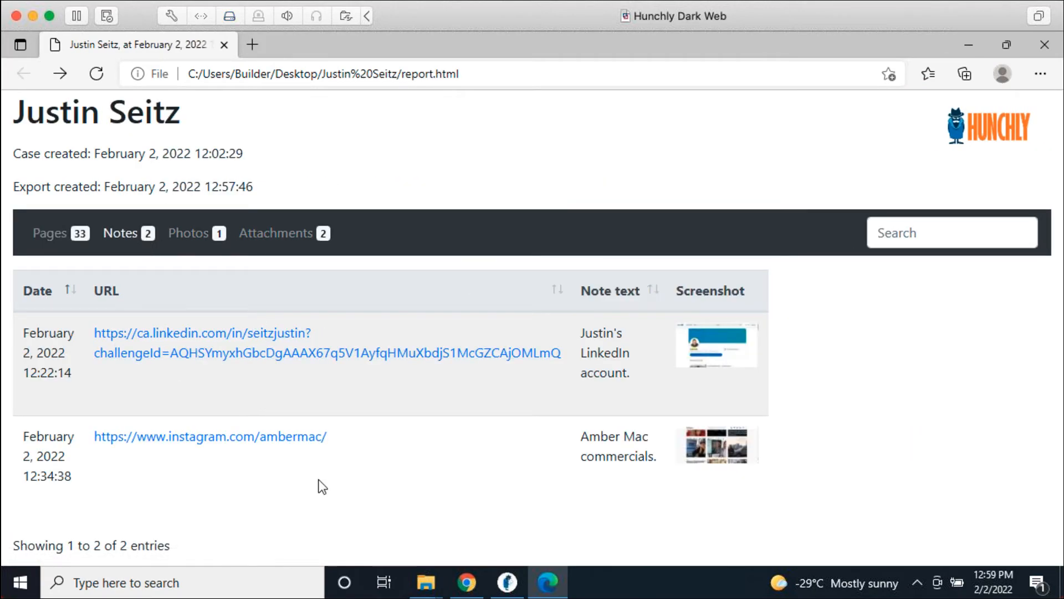
click(205, 235)
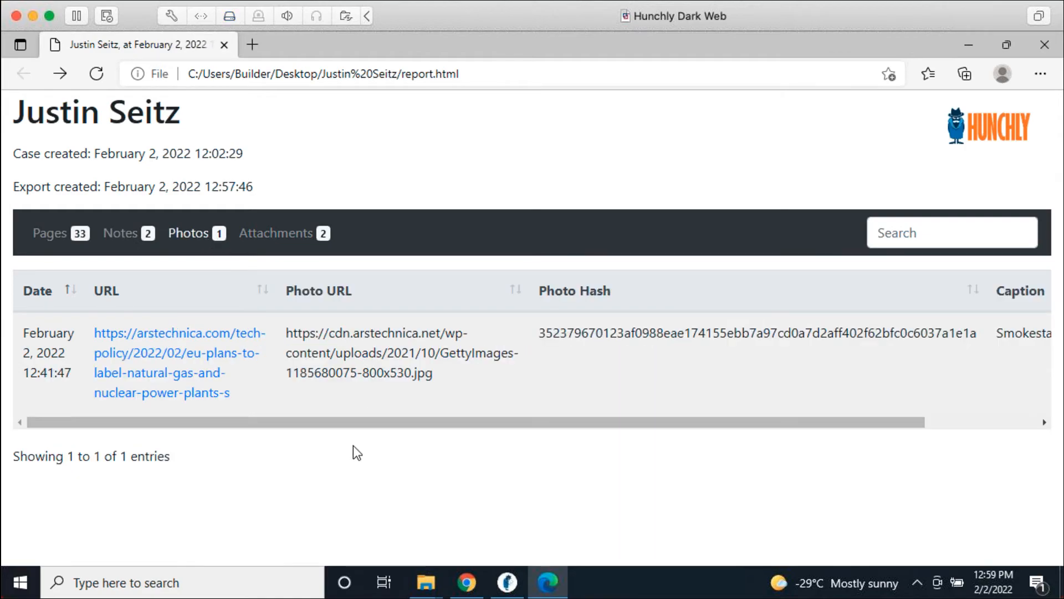
click(274, 238)
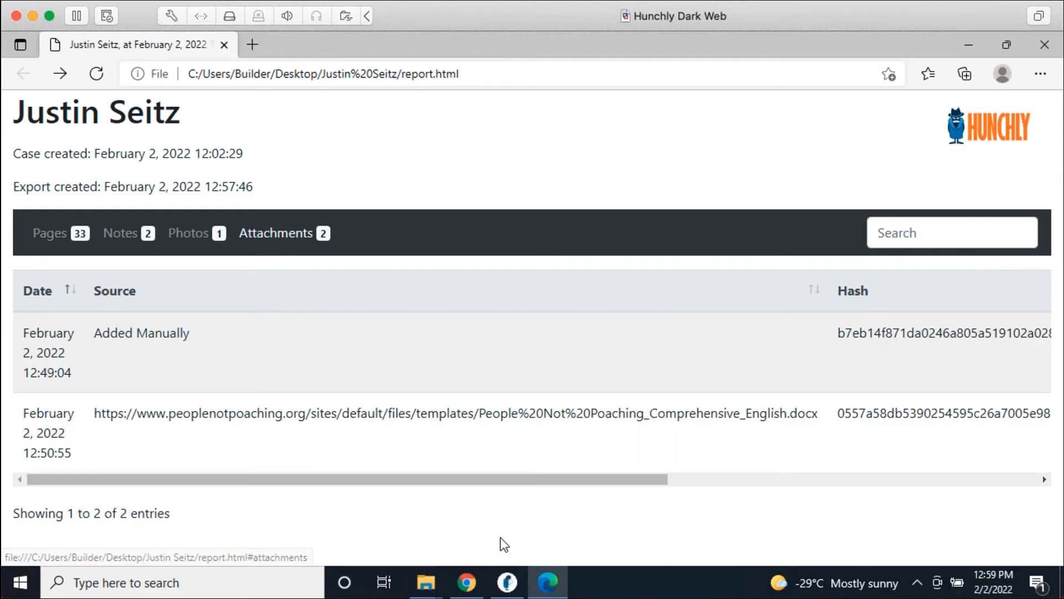
drag(474, 479, 445, 490)
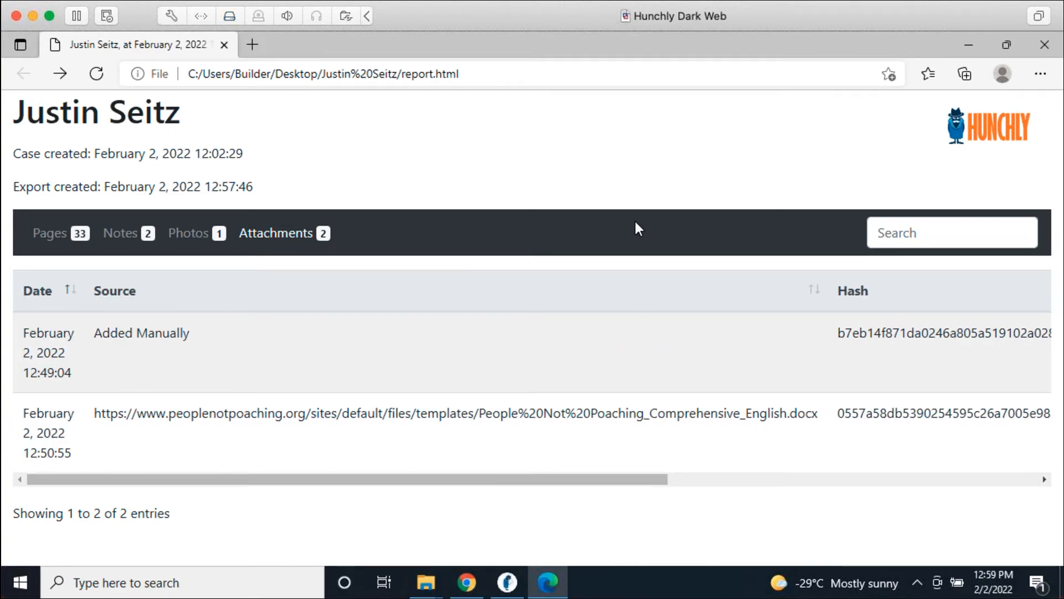
click(1045, 44)
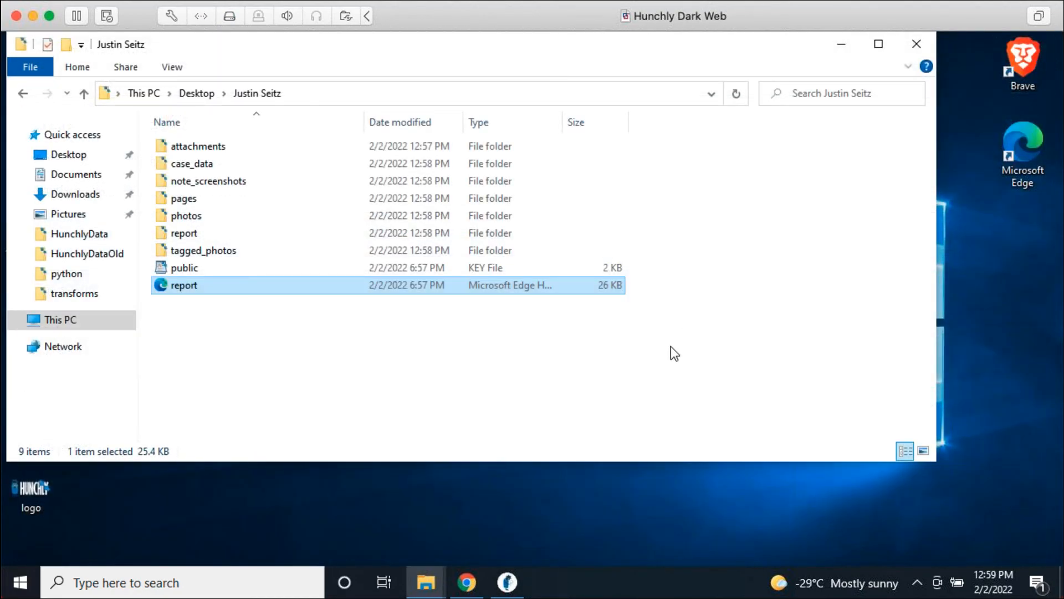
Step: Close the case folder window and restore the Hunchly case window
click(914, 44)
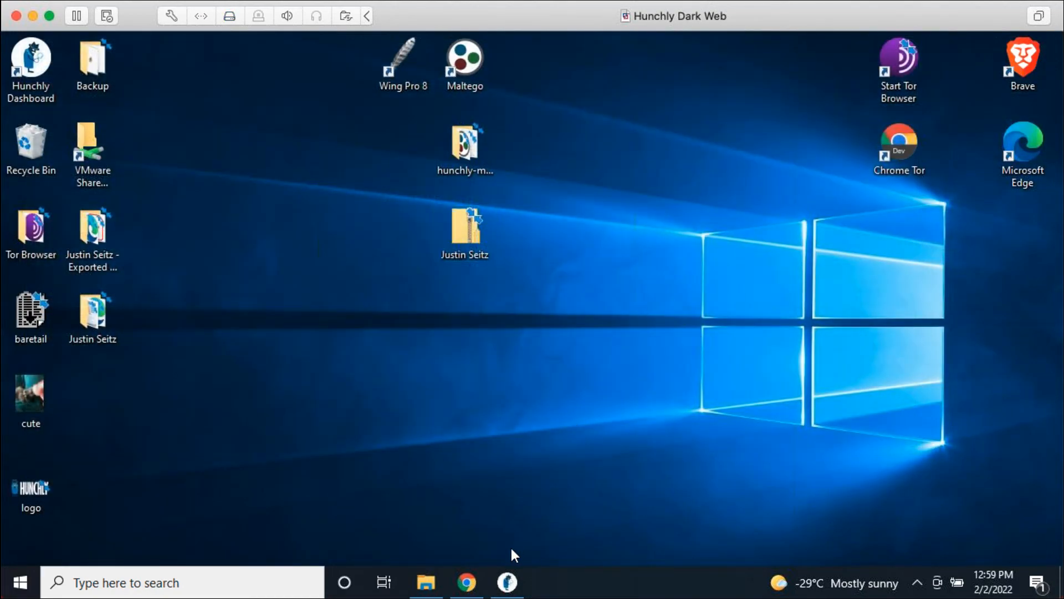
click(507, 582)
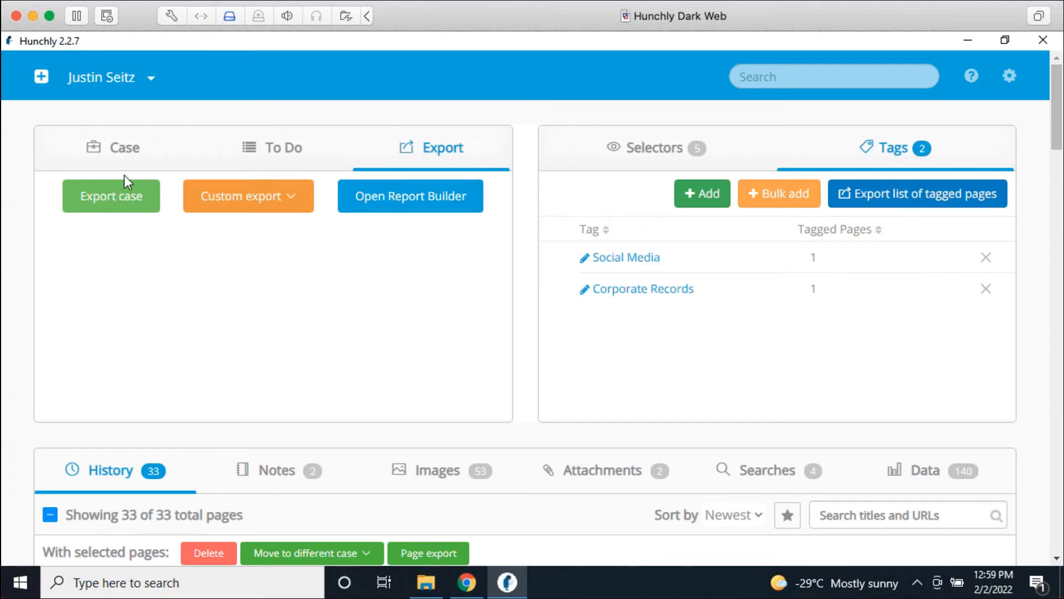
Step: Set the Import case dialog to Add to existing case, then close it without importing
click(41, 77)
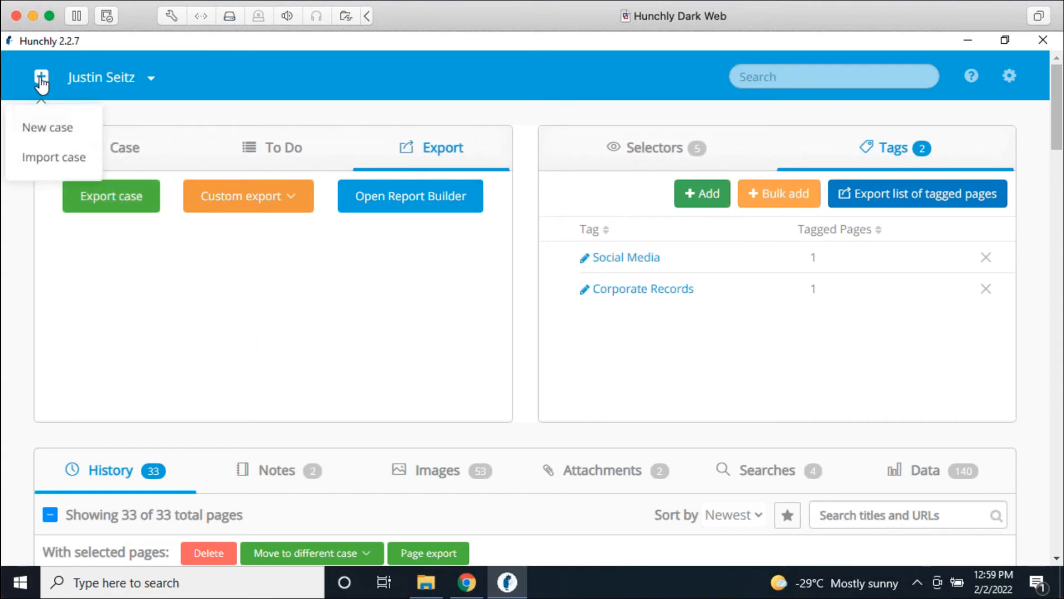
click(67, 159)
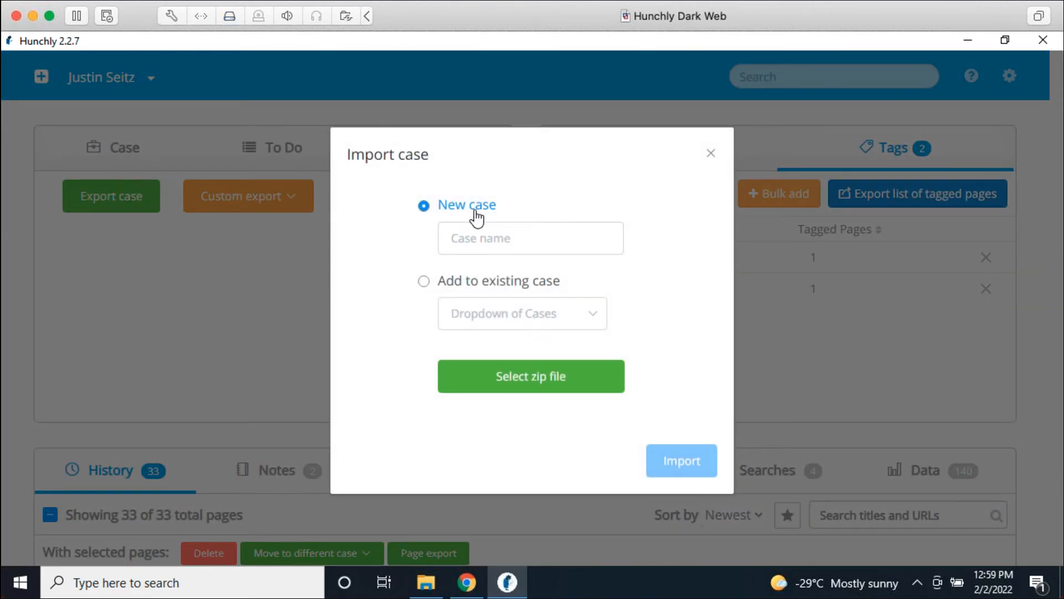
click(423, 282)
click(708, 153)
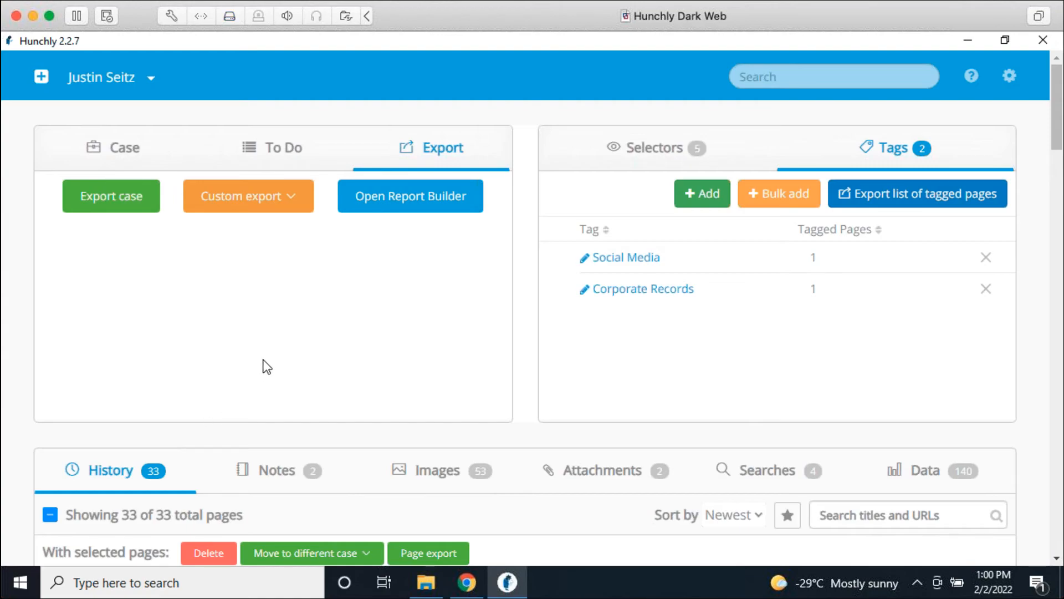
Step: Open the Report Builder and enter a report title 'Investigating' plus the subject's name
click(430, 206)
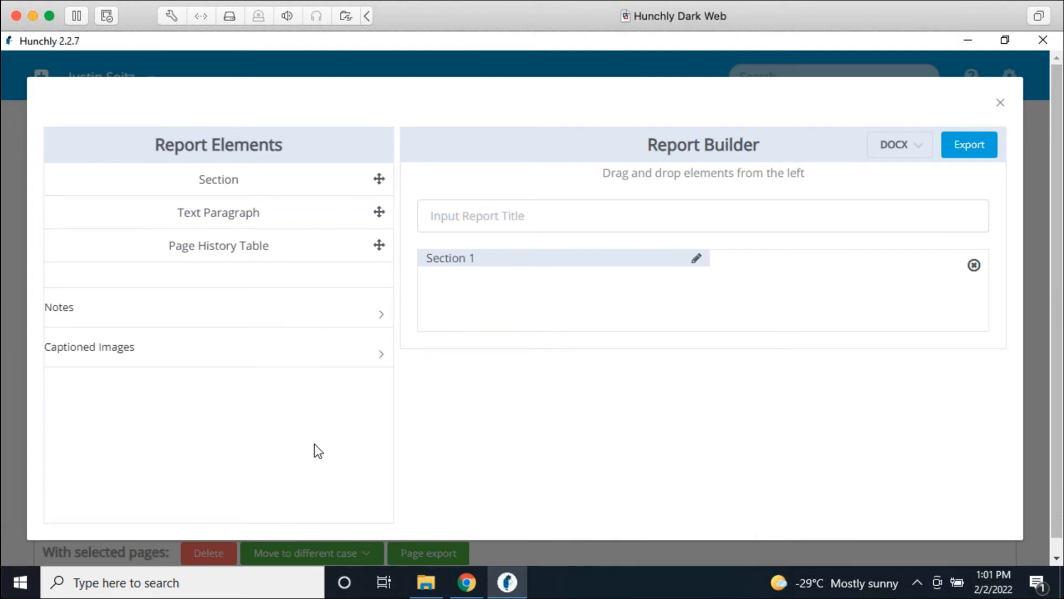
click(493, 215)
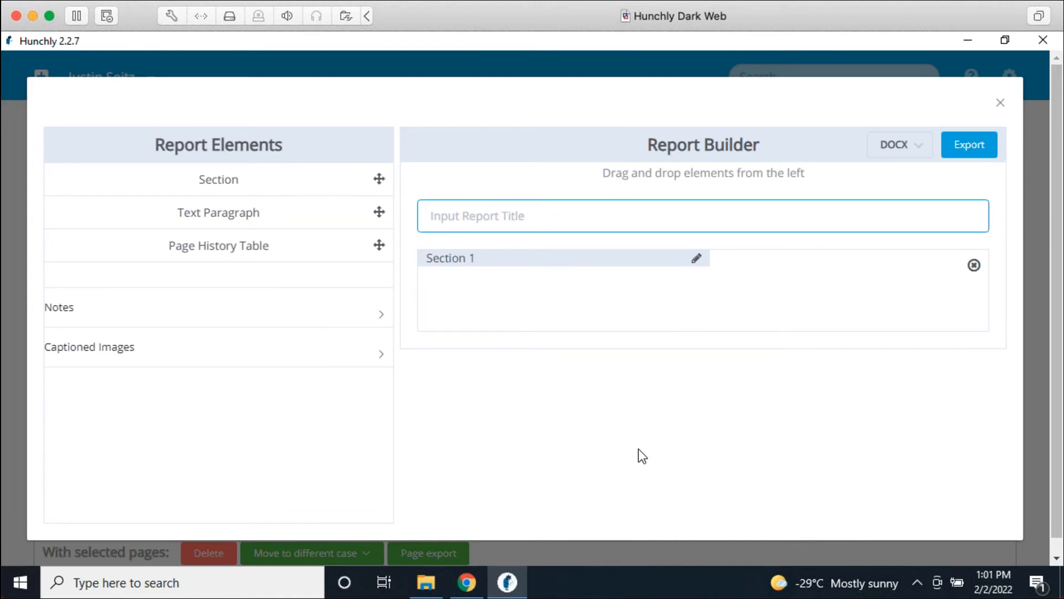
text(Invesit)
key(BackSpace)
key(BackSpace)
text(ti)
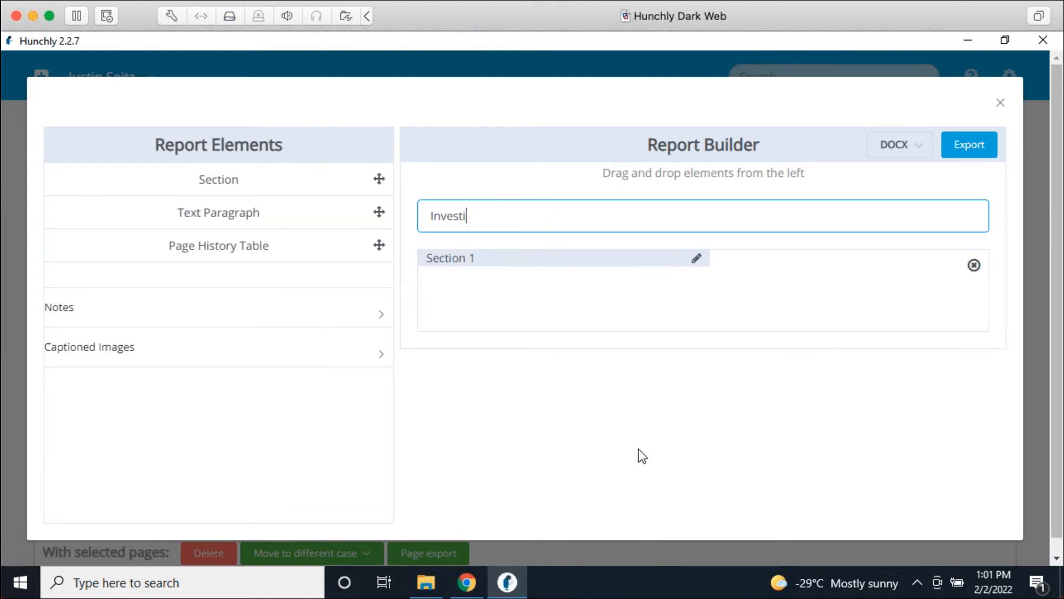
text(gating Justin)
click(655, 446)
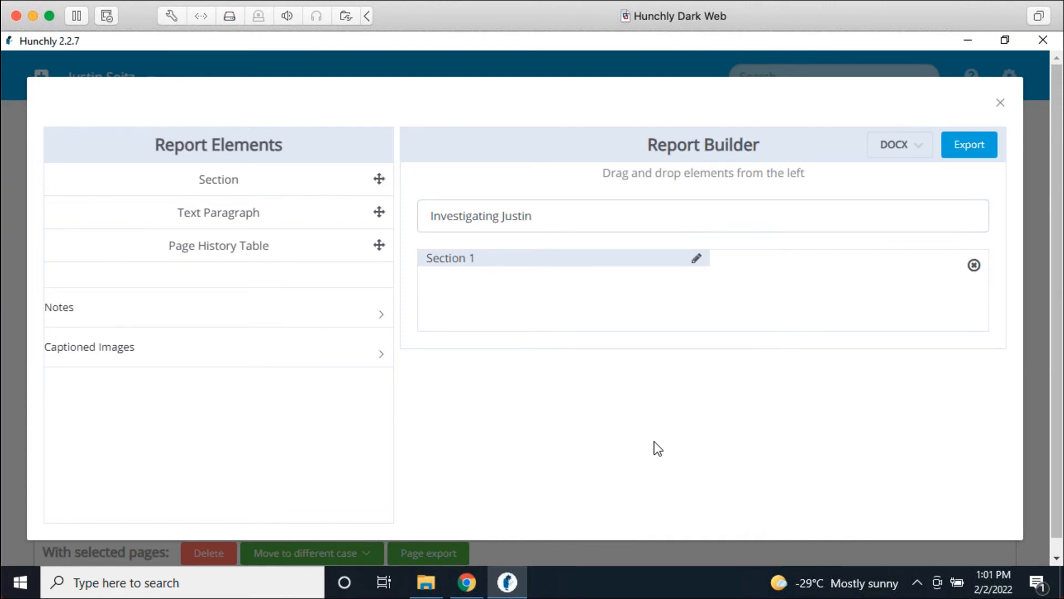
Step: Rename the Section 1 heading to 'Executive Summary'
double_click(459, 257)
text(Executive Summary)
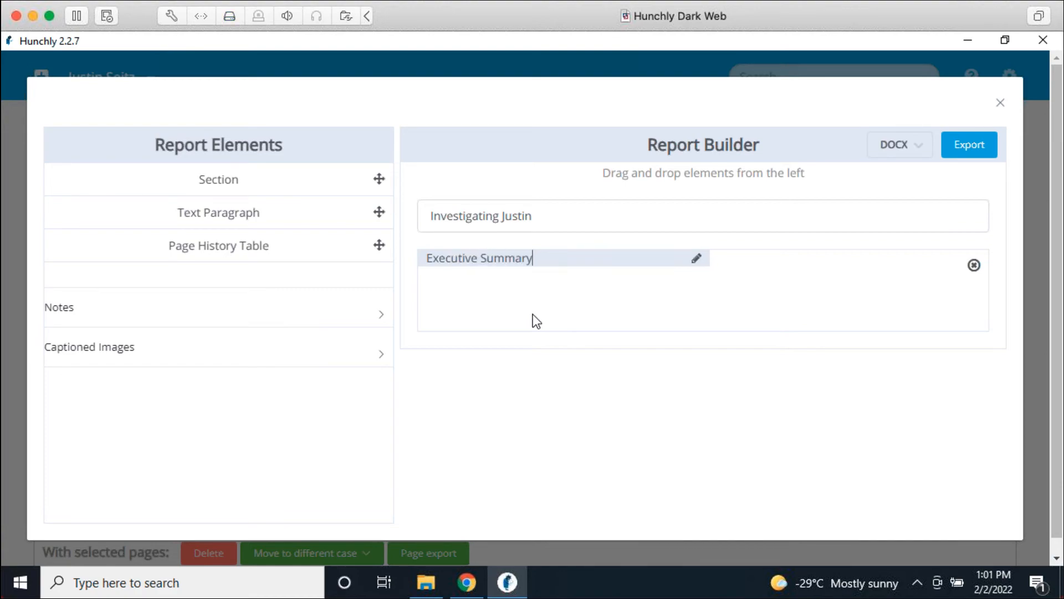
key(Return)
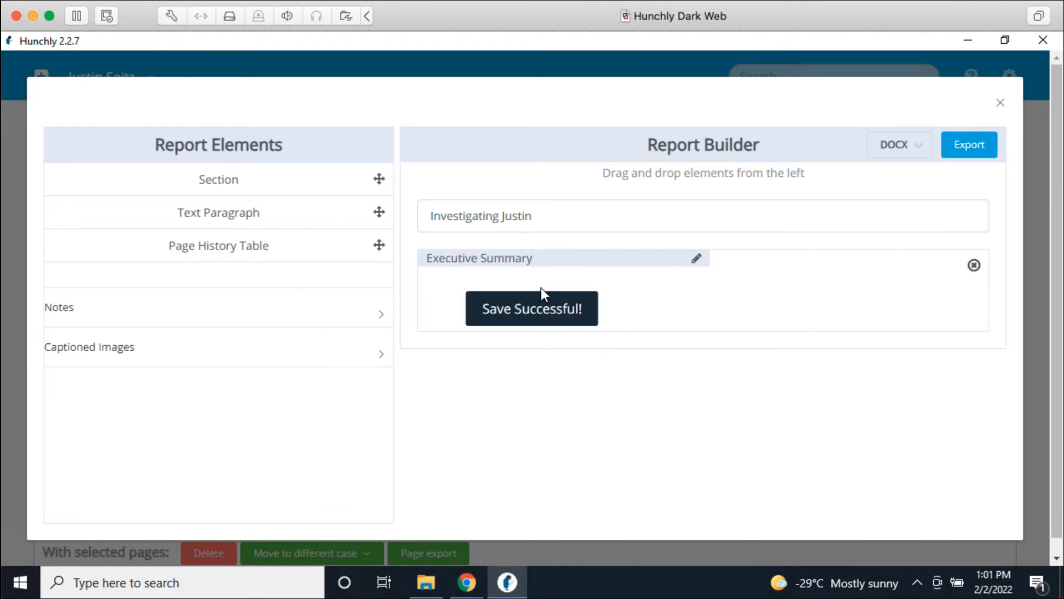
Step: Add a text paragraph to Executive Summary saying the subject is definitely guilty of all crimes
drag(275, 211, 588, 299)
click(925, 304)
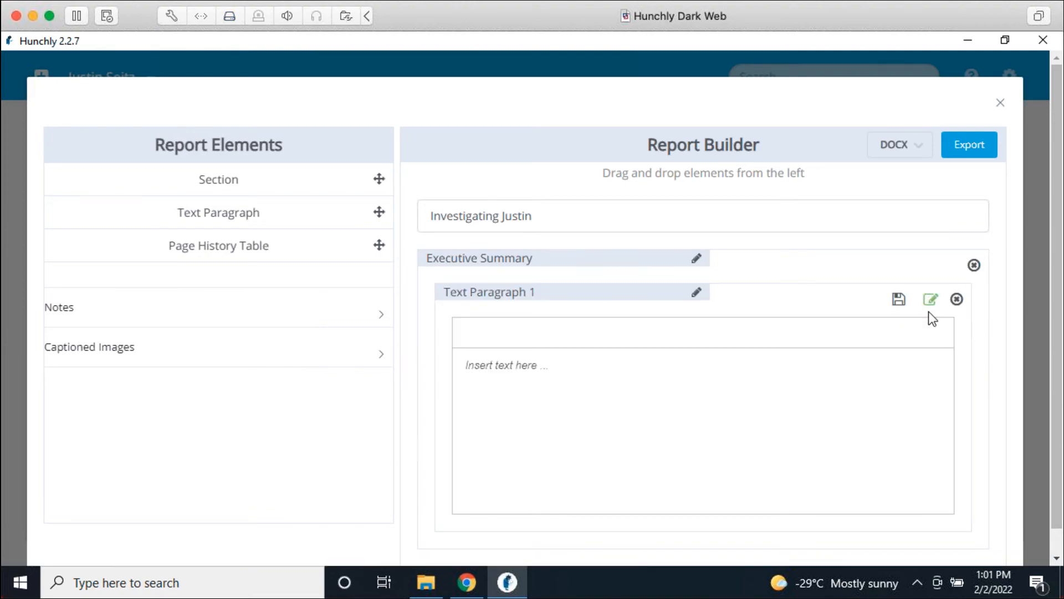
text(Justin is definitely guilty of all crimes)
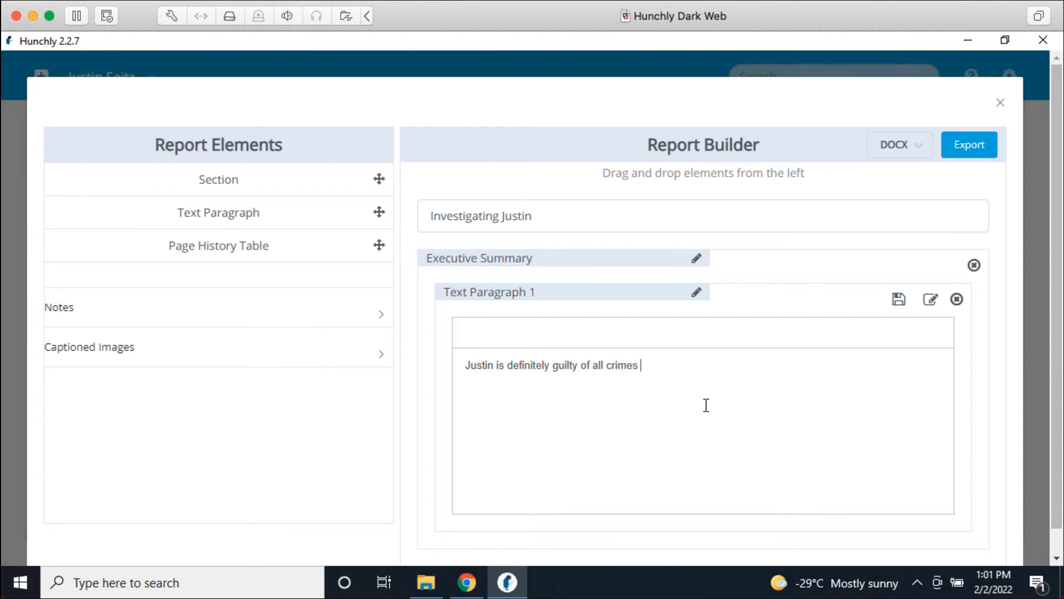
text(.)
click(935, 302)
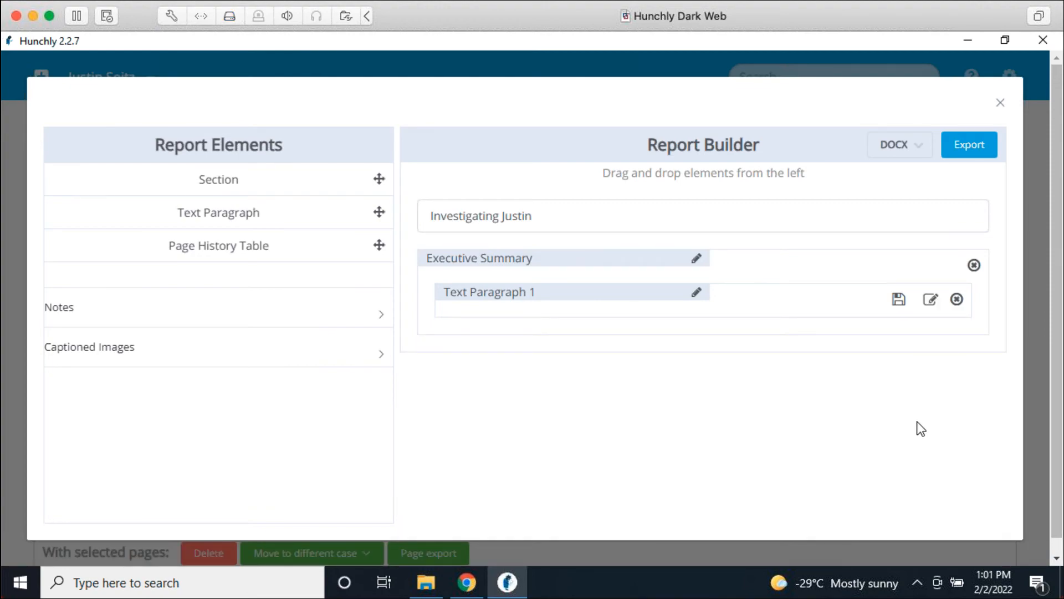
click(899, 300)
Step: Expand and collapse the Notes and Captioned Images lists to review them
click(368, 324)
click(363, 319)
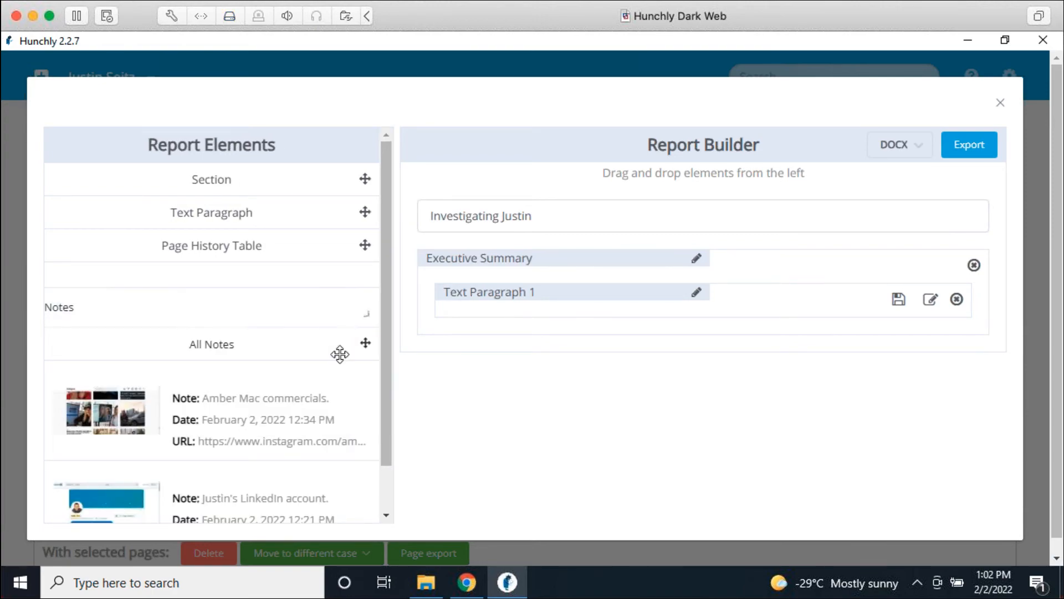
click(277, 349)
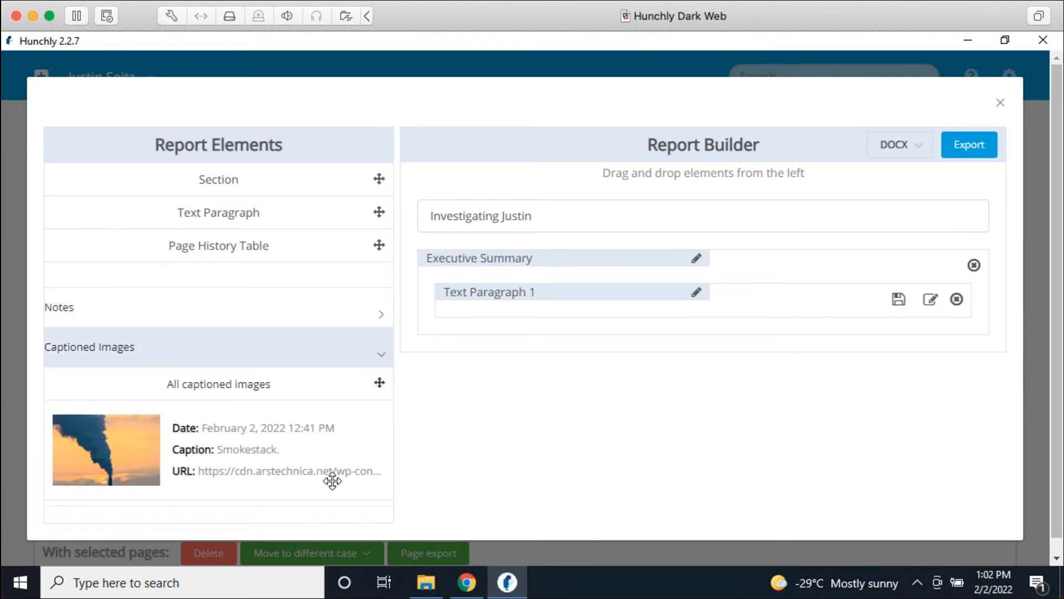
click(317, 363)
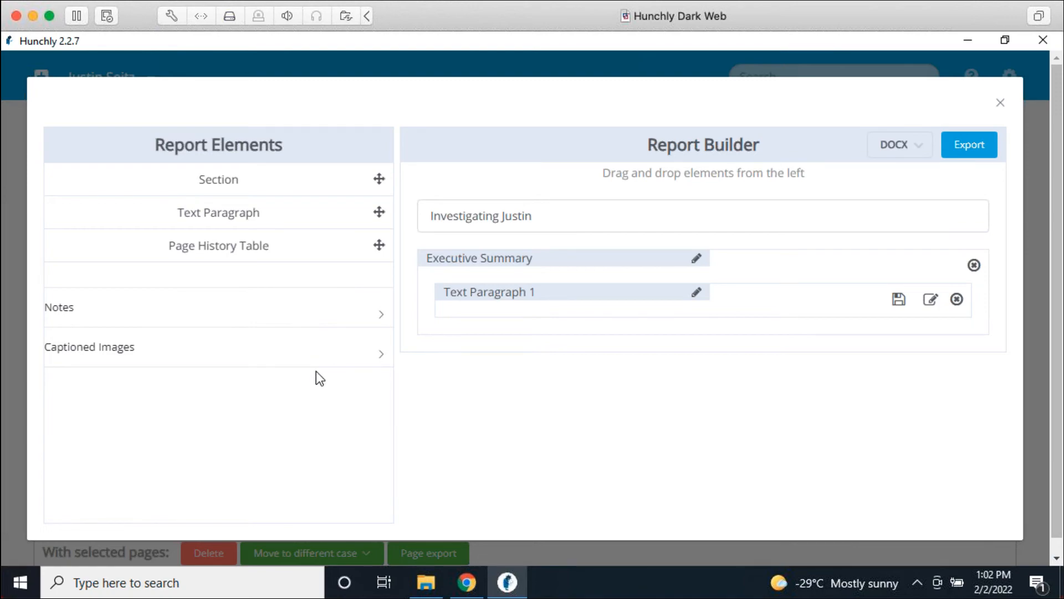
click(300, 309)
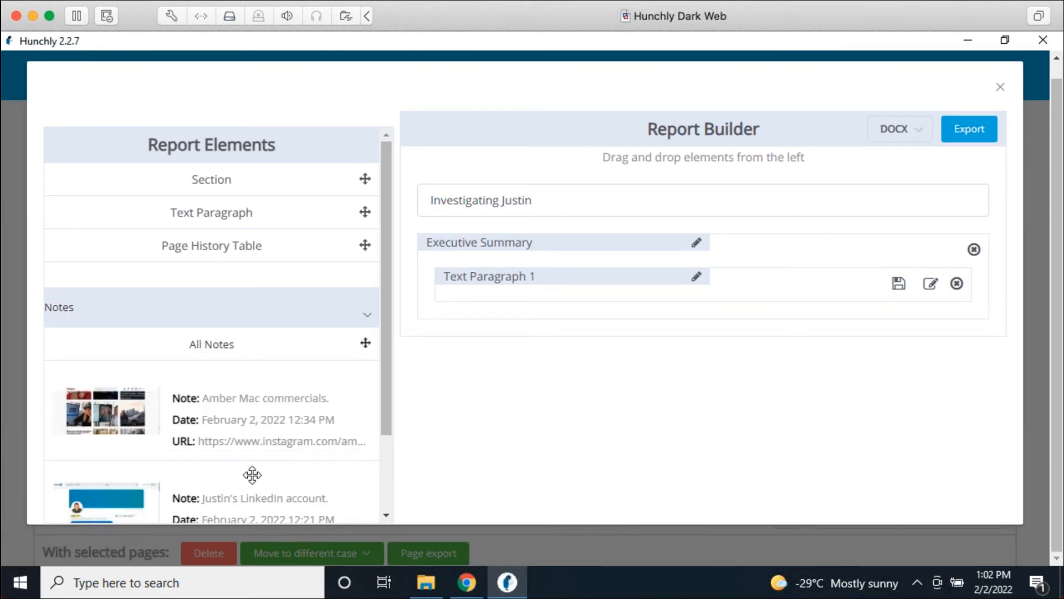
click(245, 311)
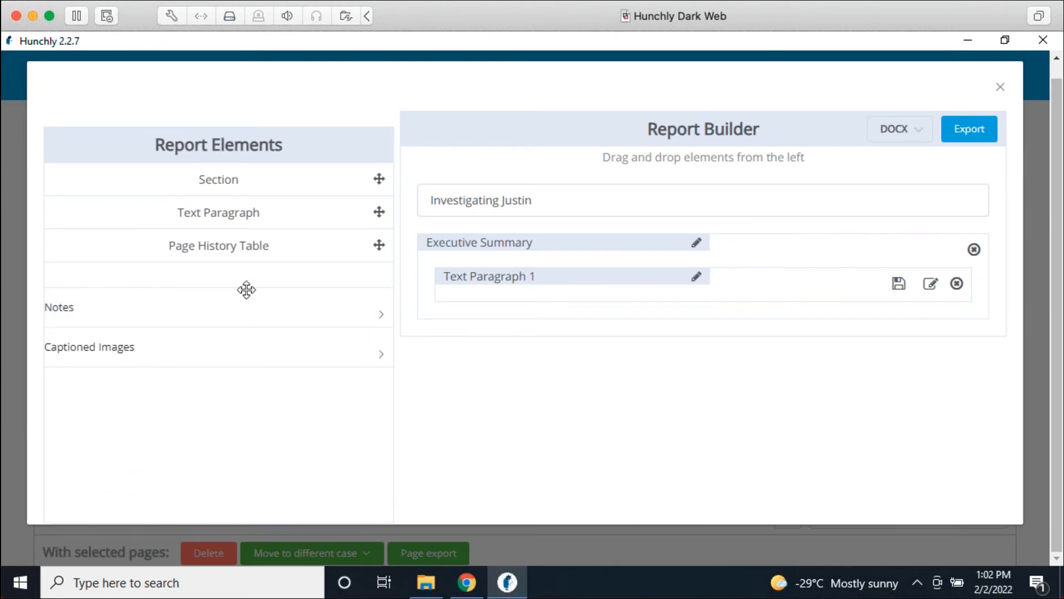
Step: Add a second report section titled 'Evidence' below Executive Summary
drag(204, 178, 558, 332)
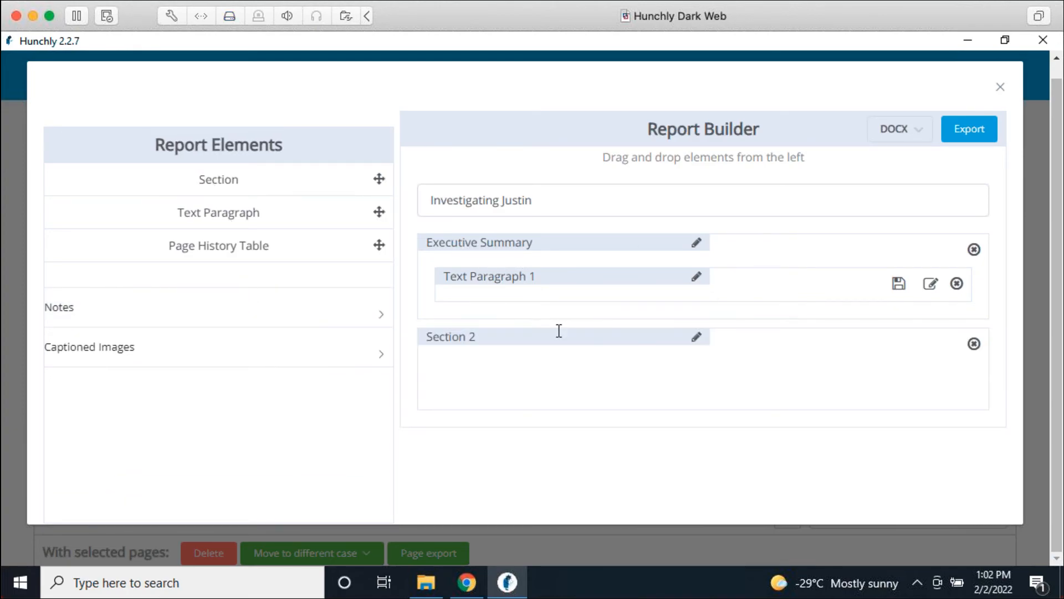
click(449, 338)
text(Evidence)
click(265, 308)
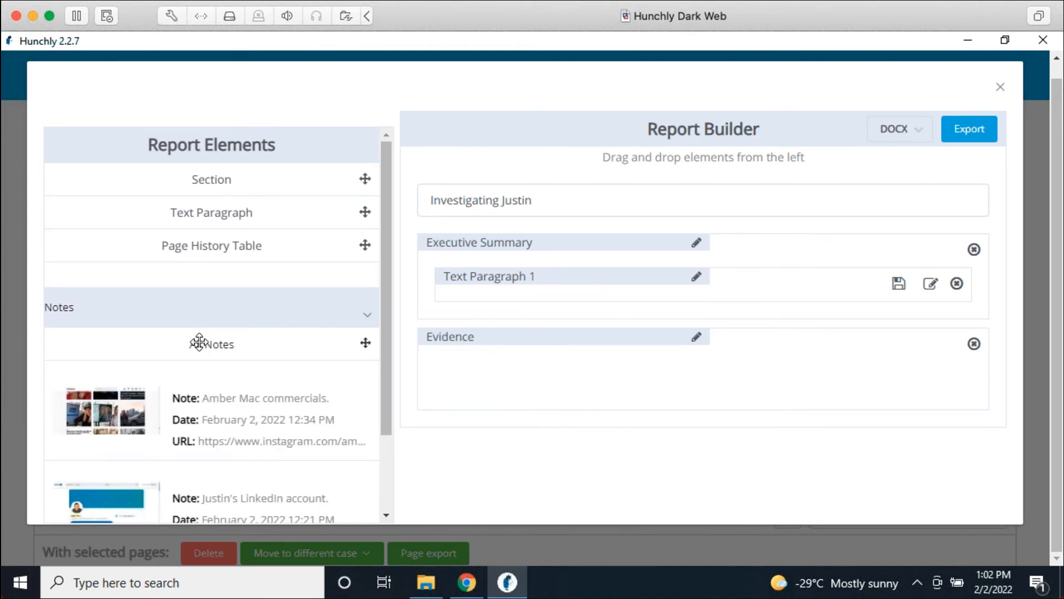
Step: Place all notes, the commercials note and all captioned images into the Evidence section
drag(181, 345, 670, 388)
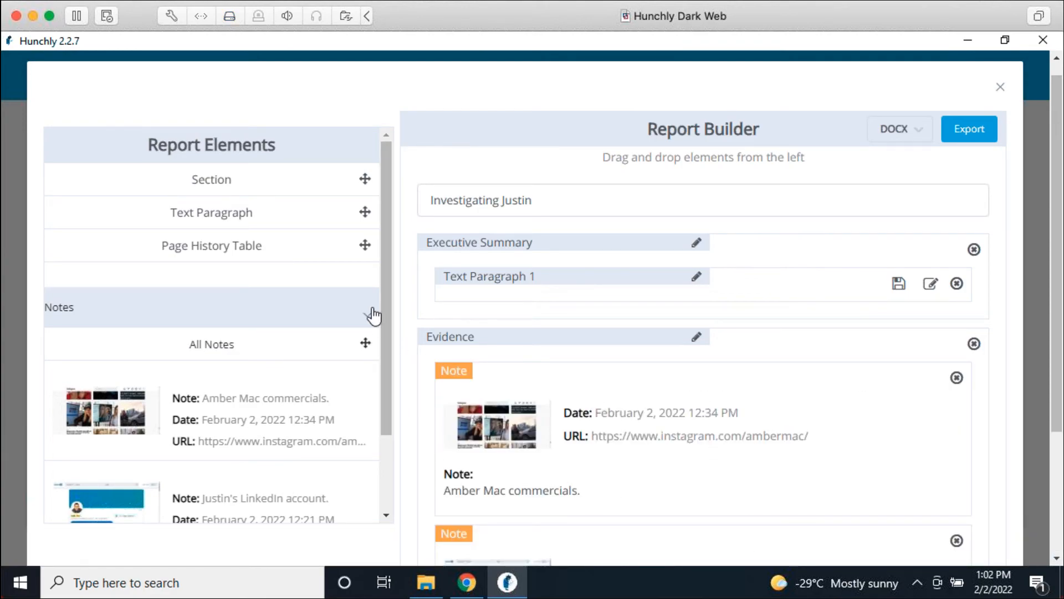
drag(219, 404, 322, 347)
click(343, 327)
click(216, 355)
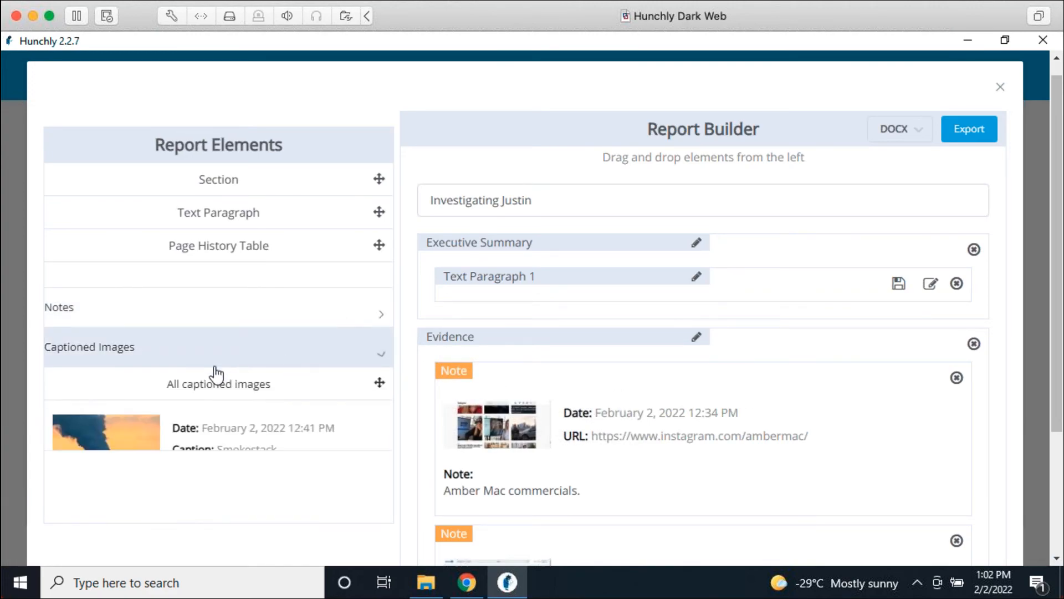
drag(119, 388, 639, 464)
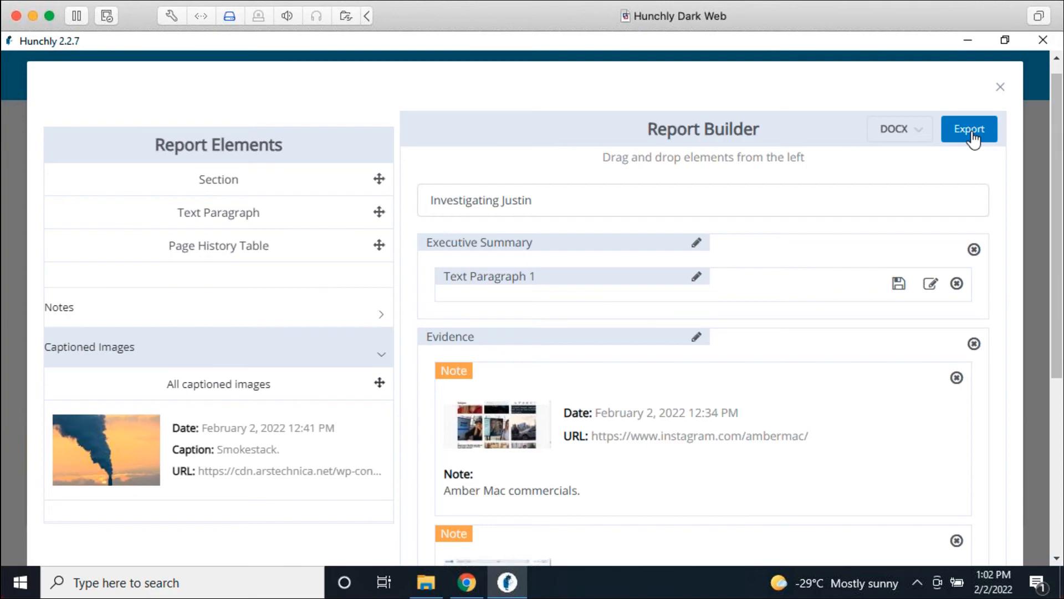
Step: Export the report as a PDF to the Desktop and show the Windows desktop
click(899, 135)
click(893, 167)
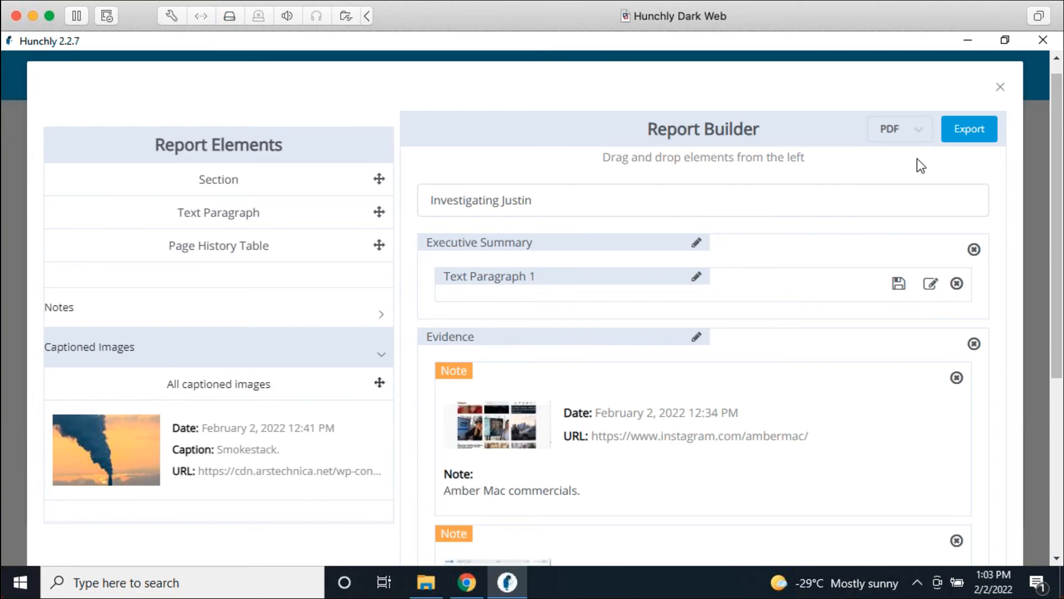
click(972, 132)
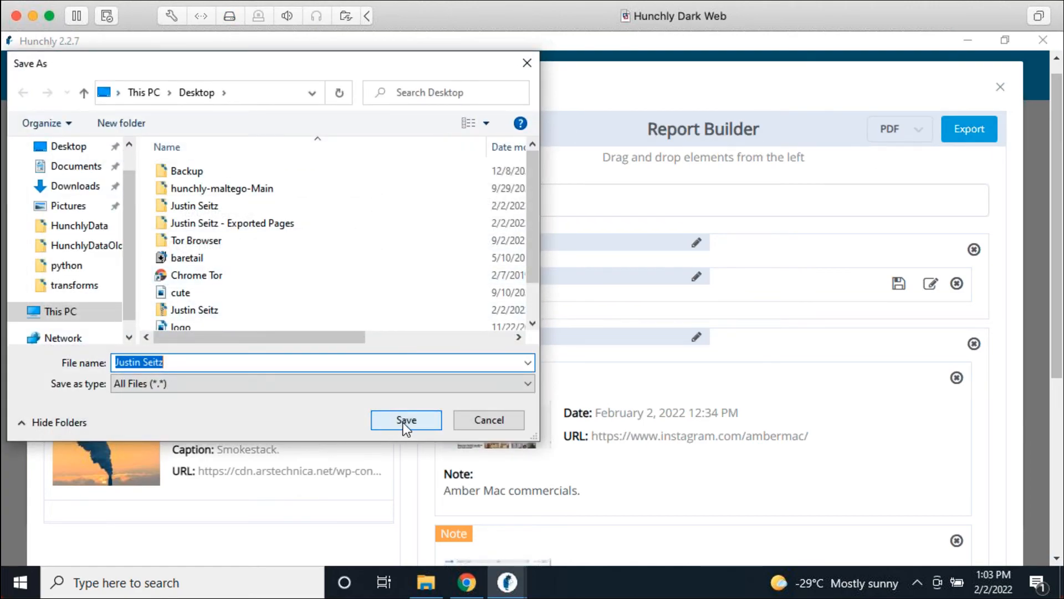
click(406, 420)
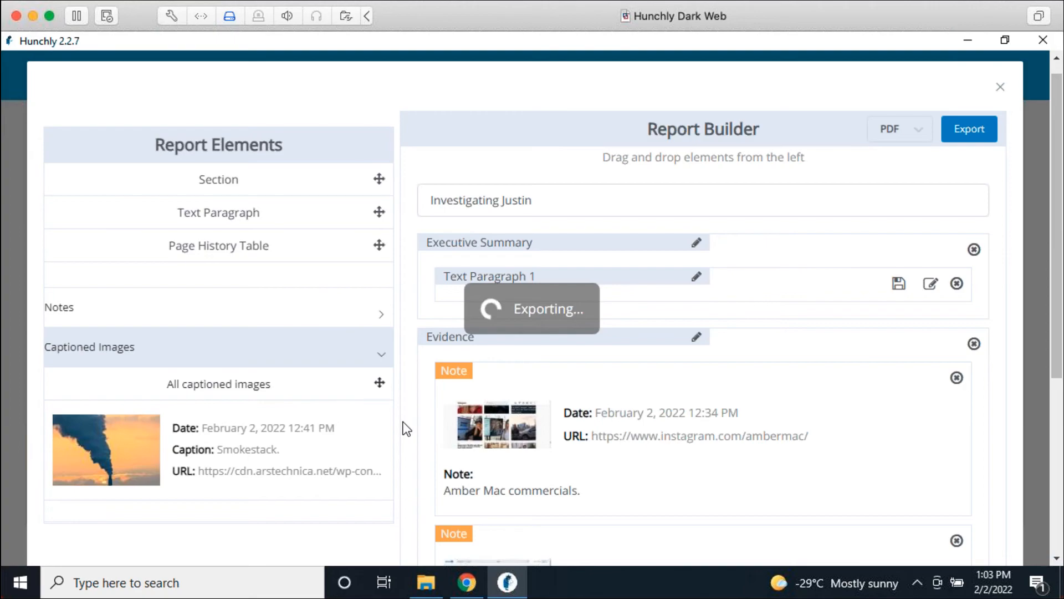
key(super+d)
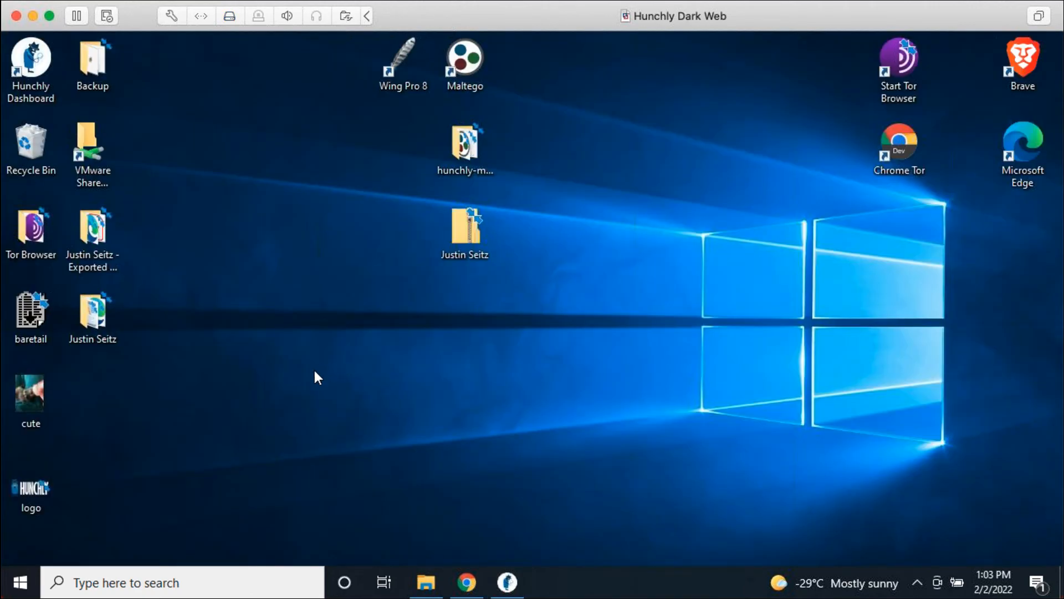
Step: Open the exported PDF report from the desktop in Acrobat Reader and review its title page and contents
drag(86, 408, 465, 312)
double_click(475, 314)
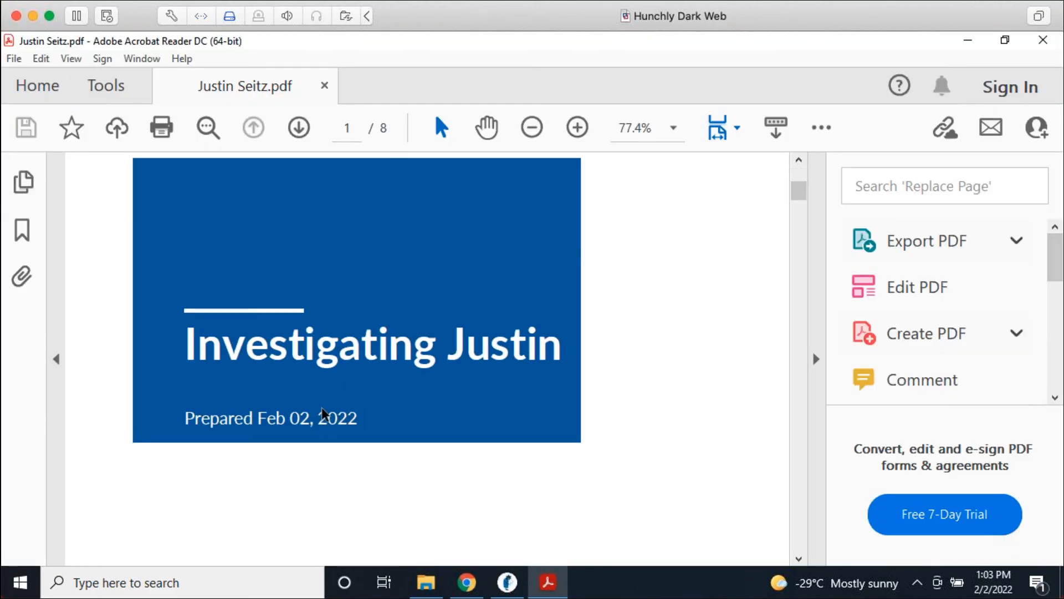
scroll(653, 356, down, 10)
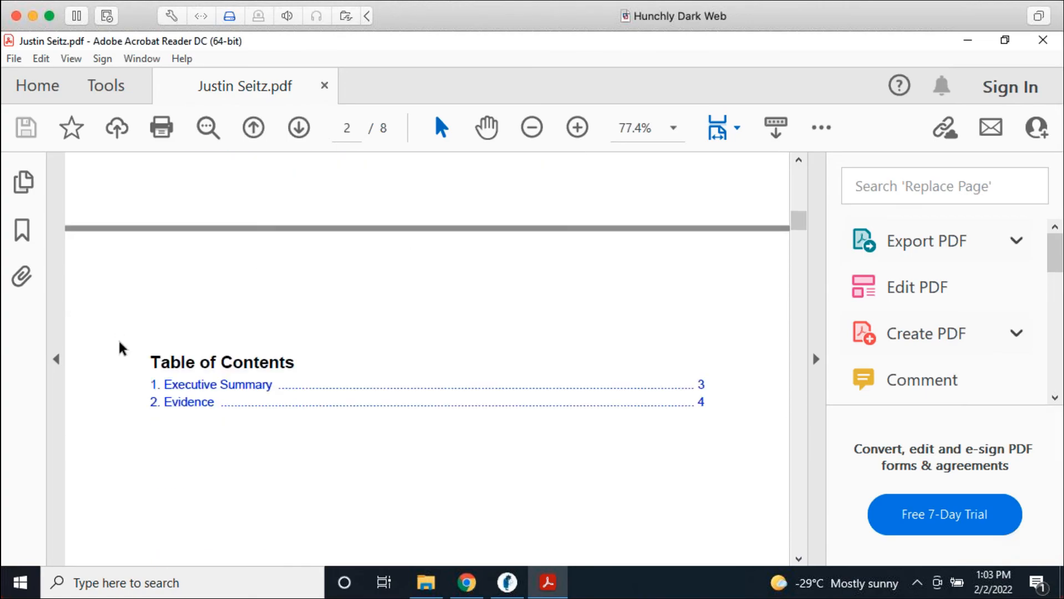
scroll(586, 456, down, 10)
scroll(586, 454, down, 5)
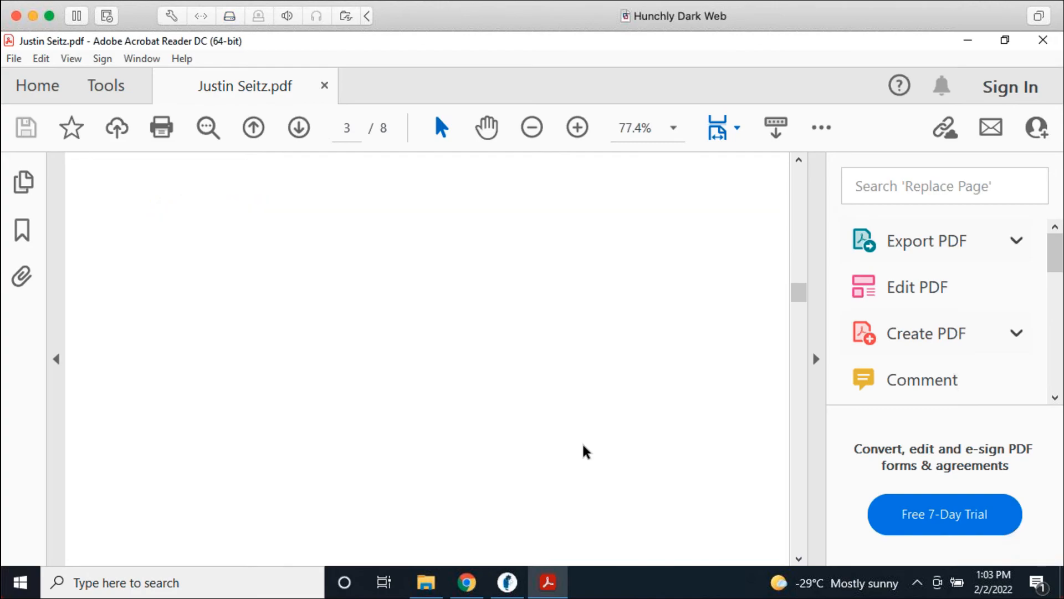
scroll(586, 452, down, 5)
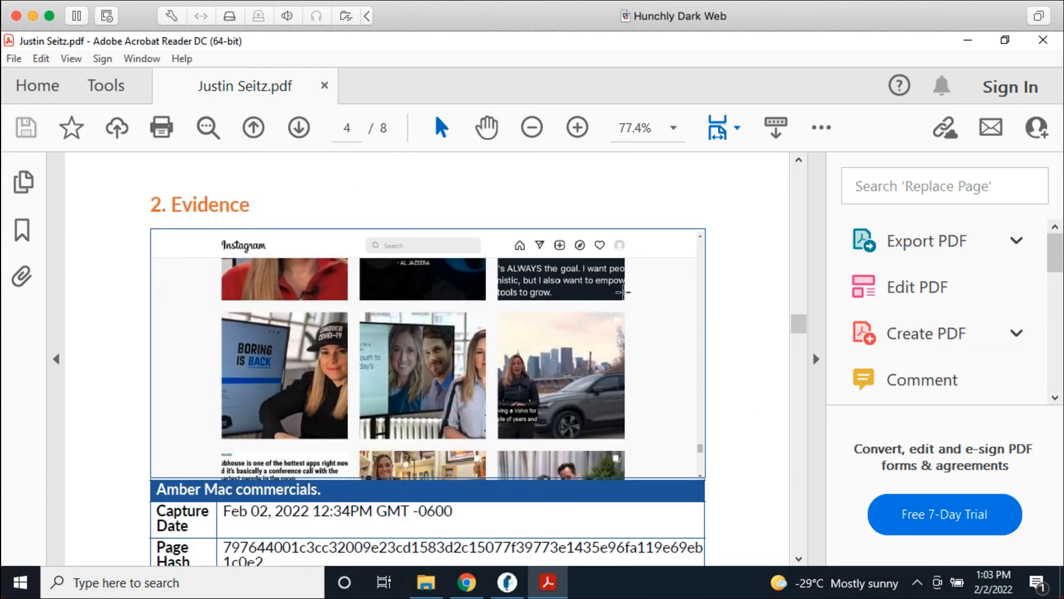
scroll(456, 506, down, 2)
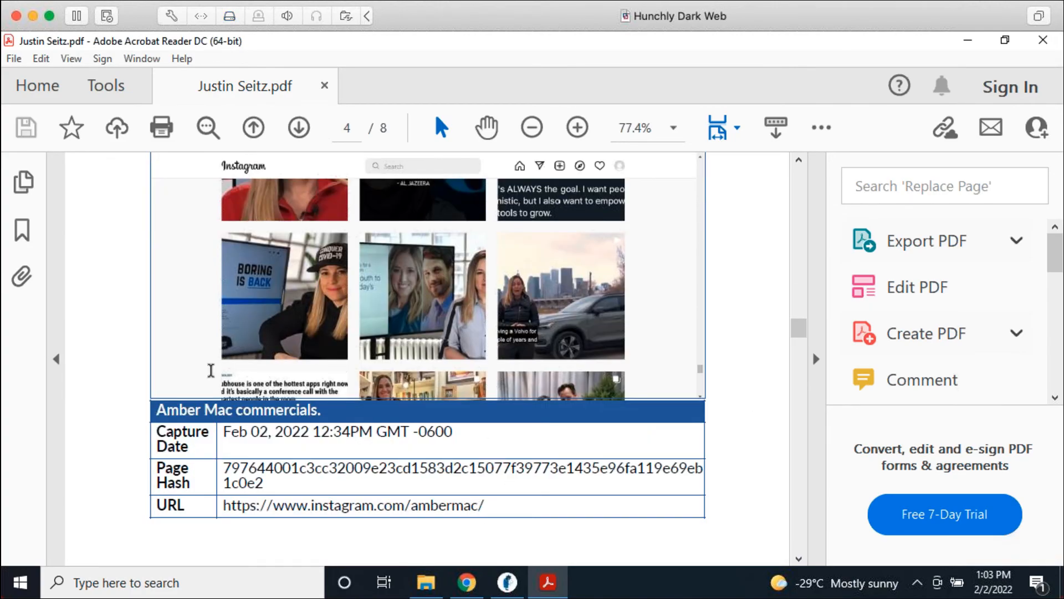
Step: Scroll through the evidence captures, including the LinkedIn capture with its capture date, page hash and URL
scroll(684, 528, up, 2)
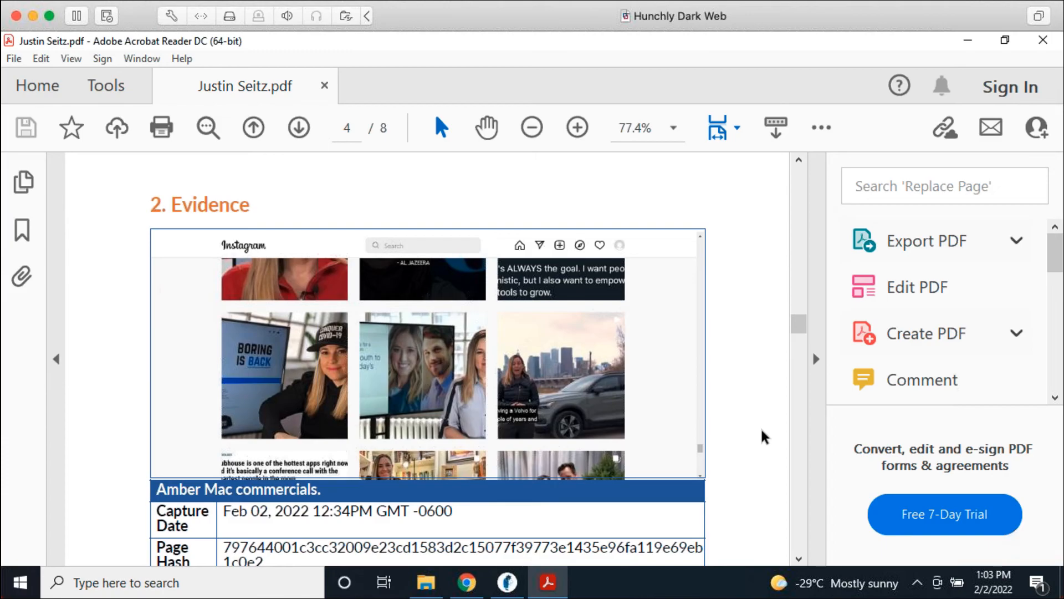
scroll(764, 437, down, 1)
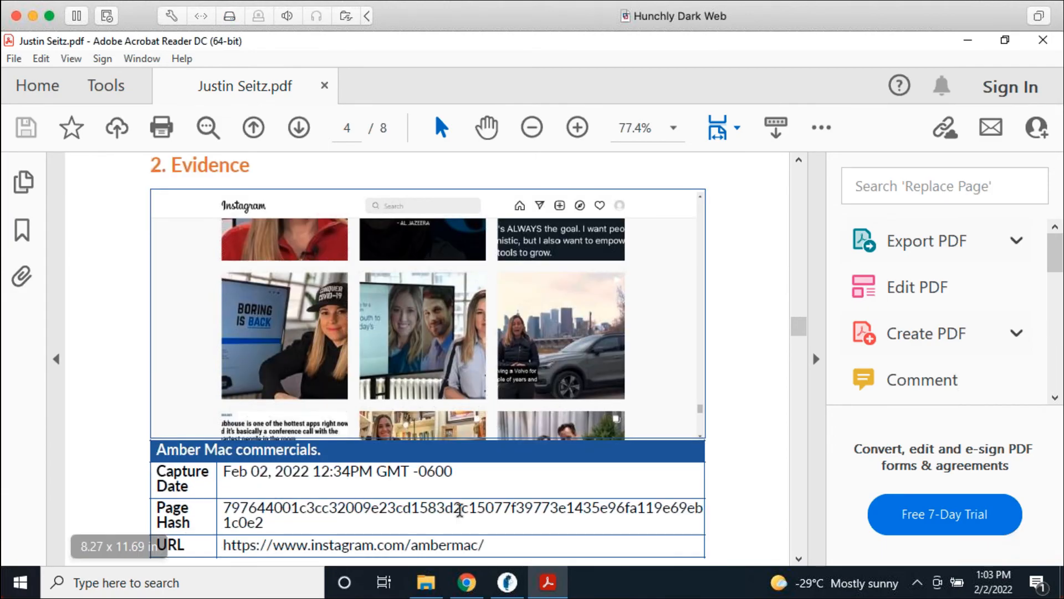
scroll(703, 438, down, 10)
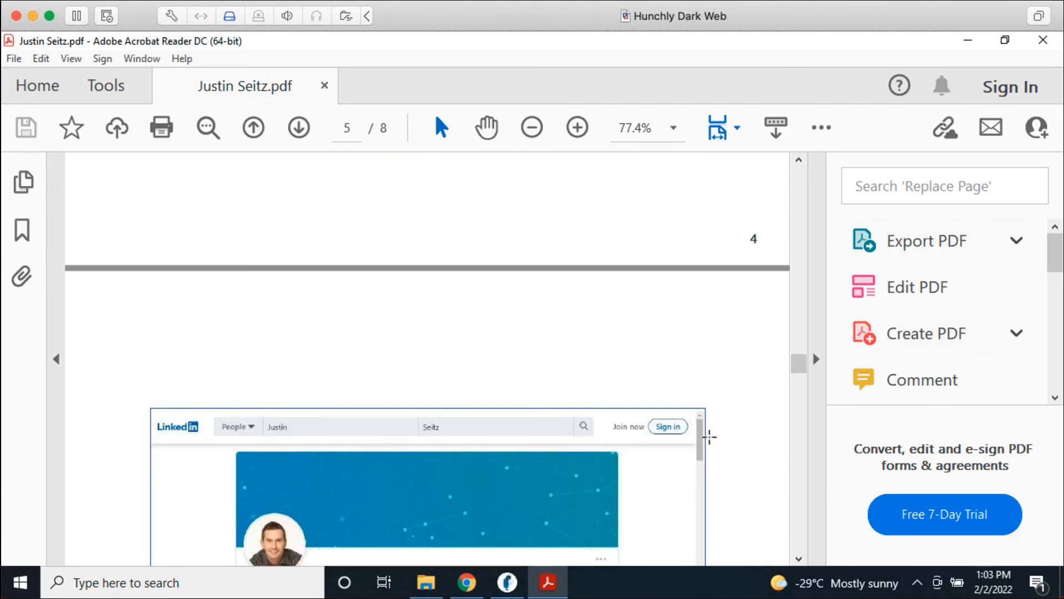
scroll(709, 437, down, 10)
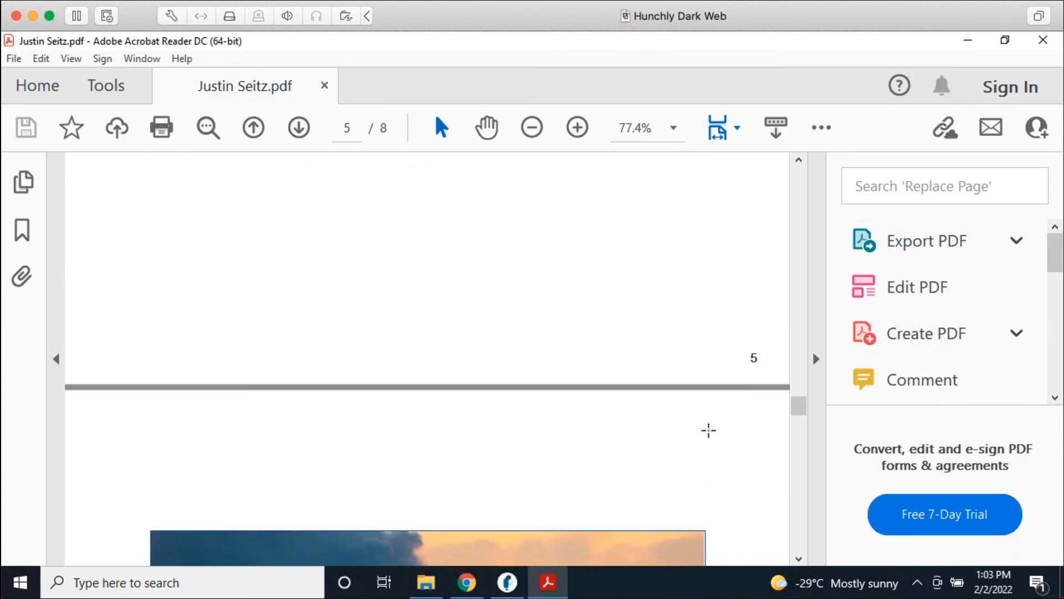
scroll(709, 429, down, 10)
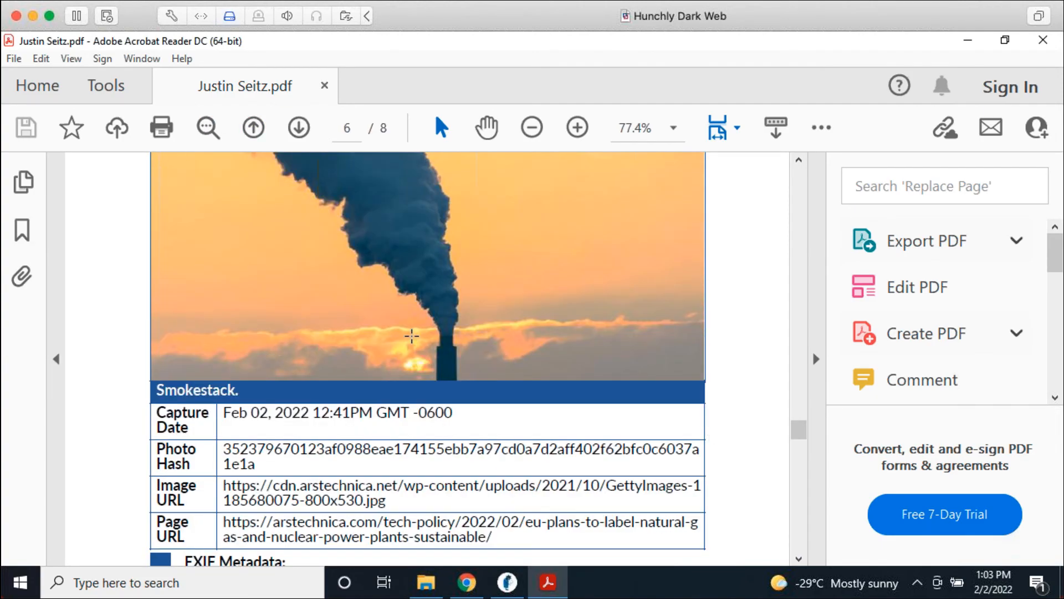
scroll(334, 411, up, 2)
scroll(355, 415, down, 3)
scroll(371, 417, down, 2)
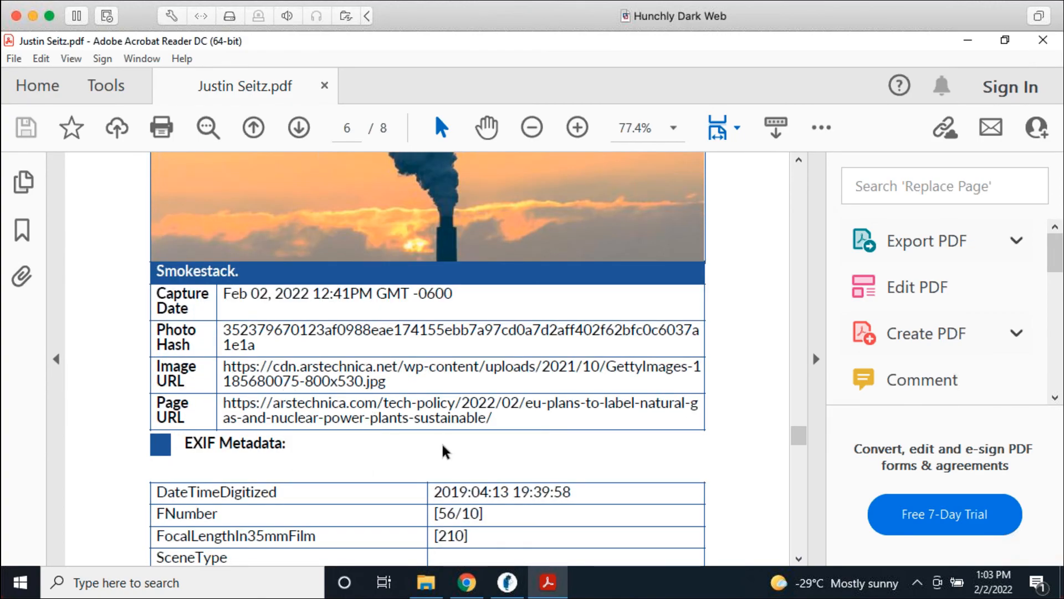
scroll(446, 460, down, 2)
scroll(490, 457, down, 1)
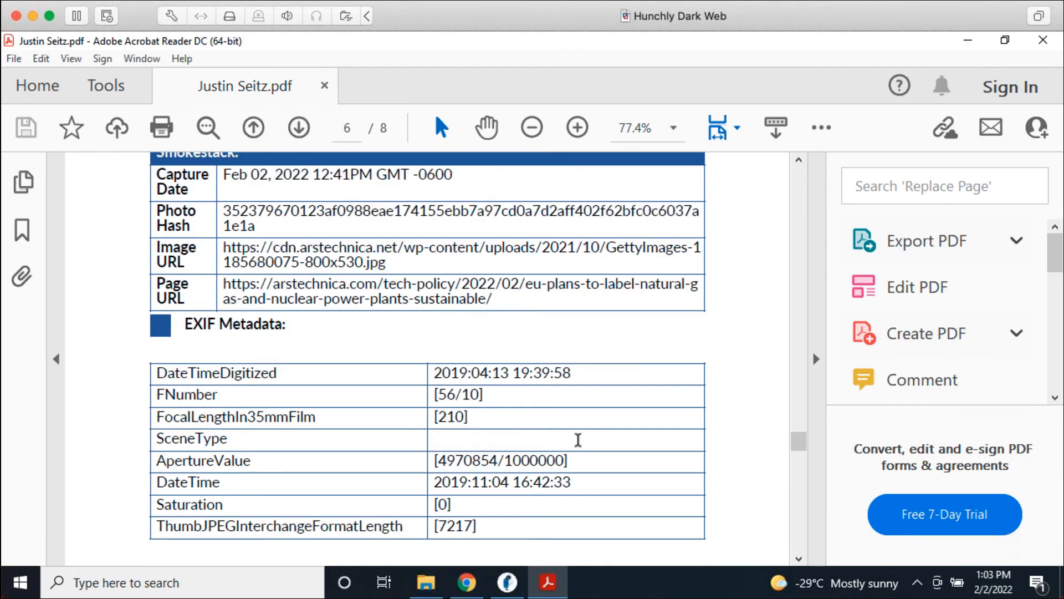
scroll(684, 451, down, 1)
scroll(741, 456, up, 7)
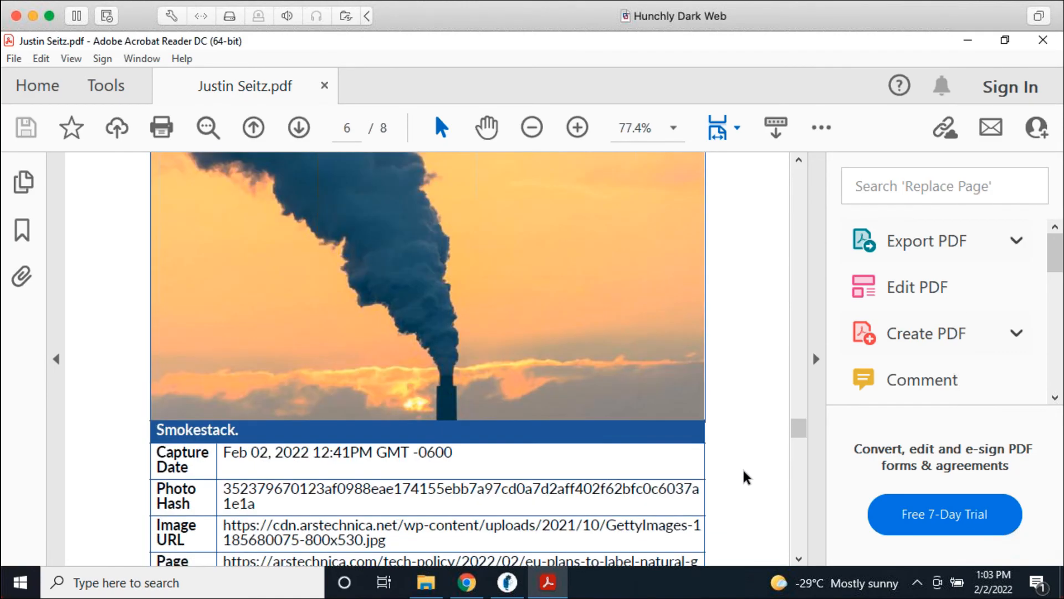
scroll(743, 480, up, 5)
scroll(744, 481, up, 3)
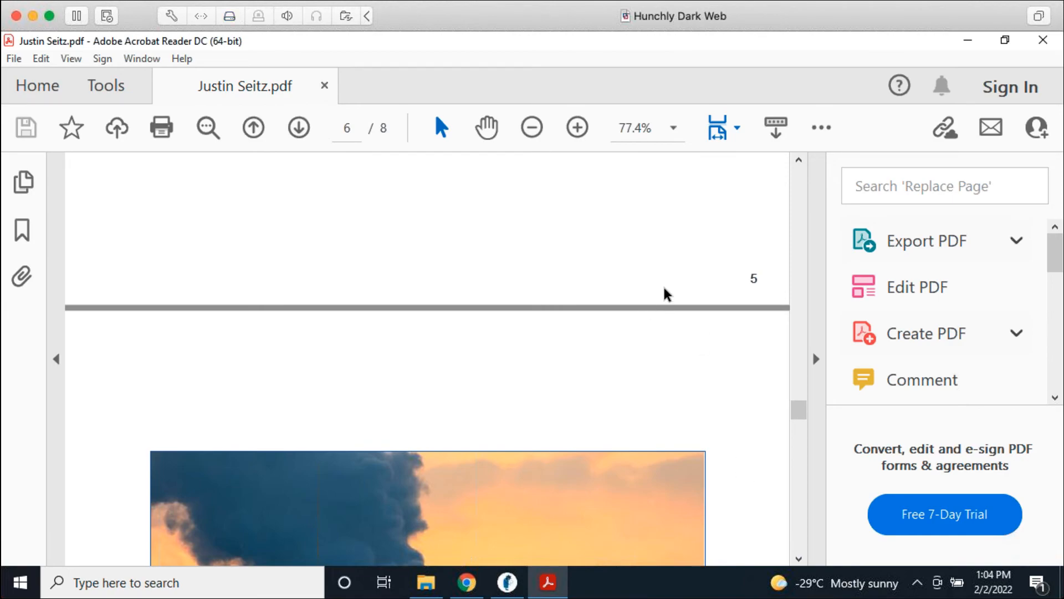
scroll(640, 324, up, 3)
scroll(640, 326, up, 8)
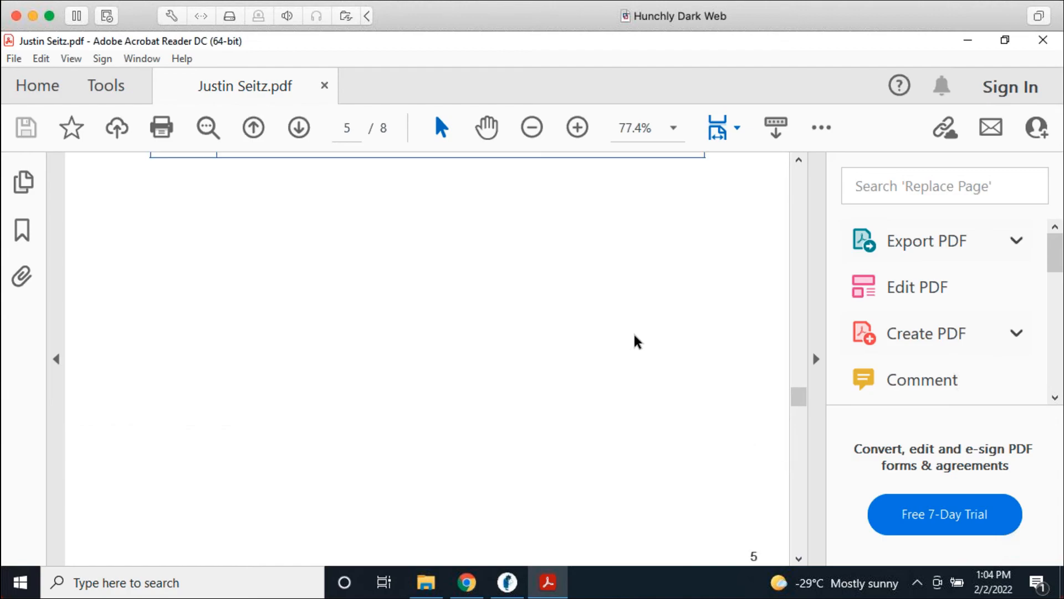
scroll(641, 349, up, 12)
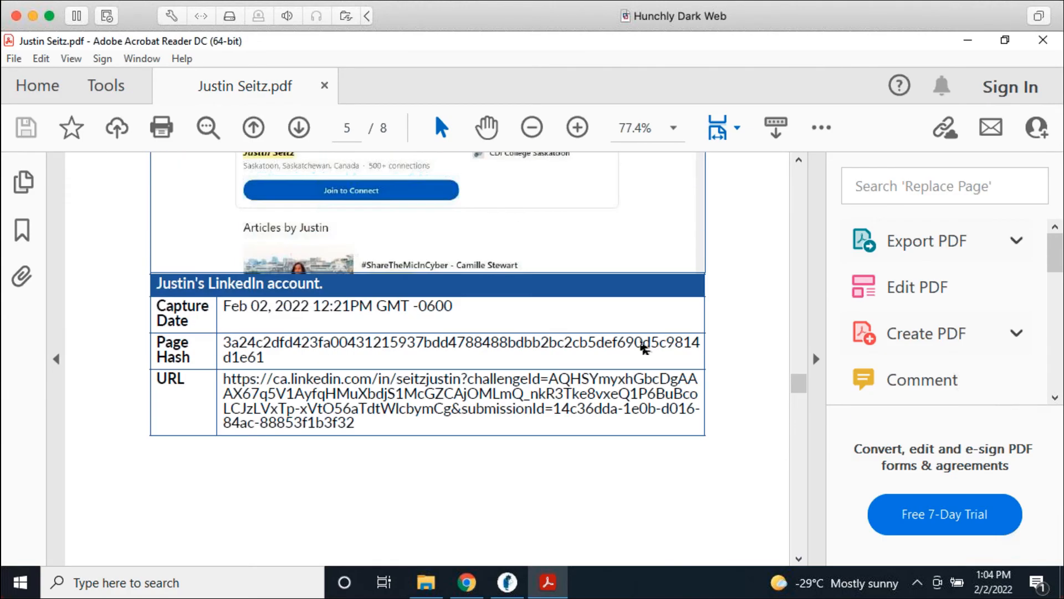
scroll(642, 358, up, 1)
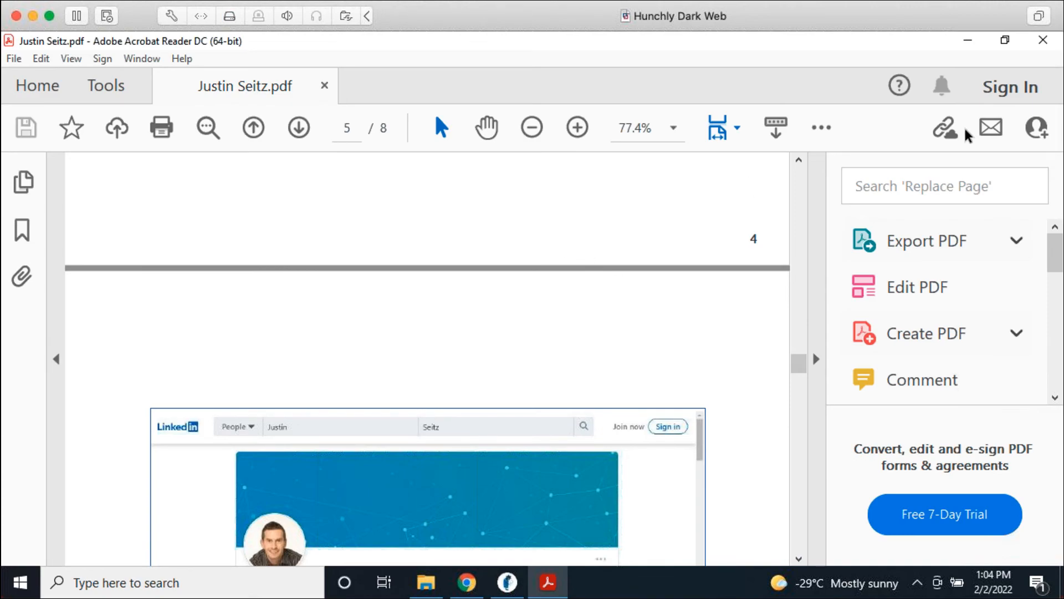
Step: Close Acrobat Reader and bring the Report Builder back to its top in Hunchly
click(1053, 44)
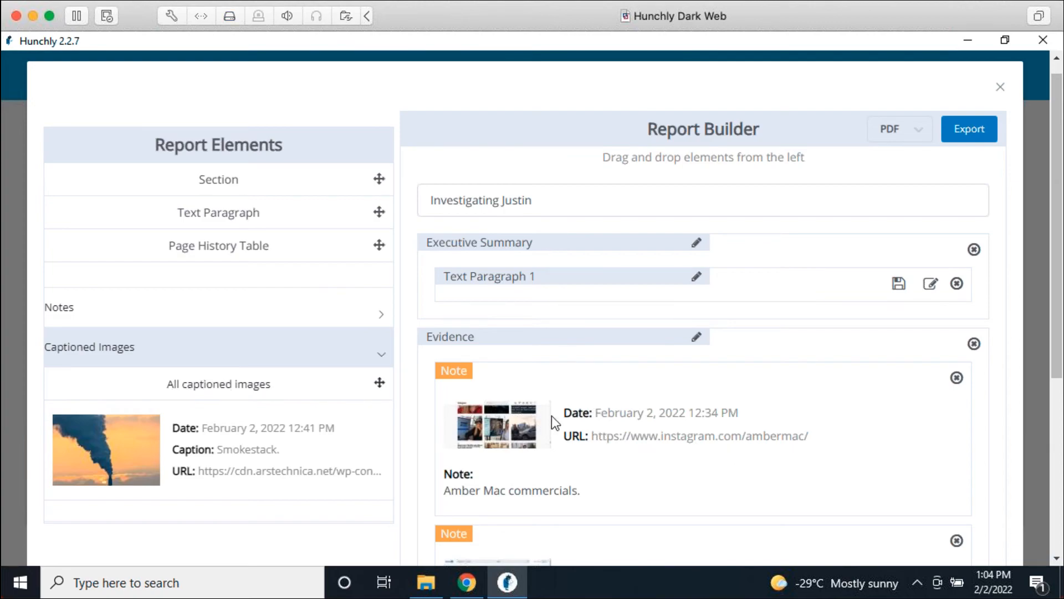
scroll(625, 440, down, 4)
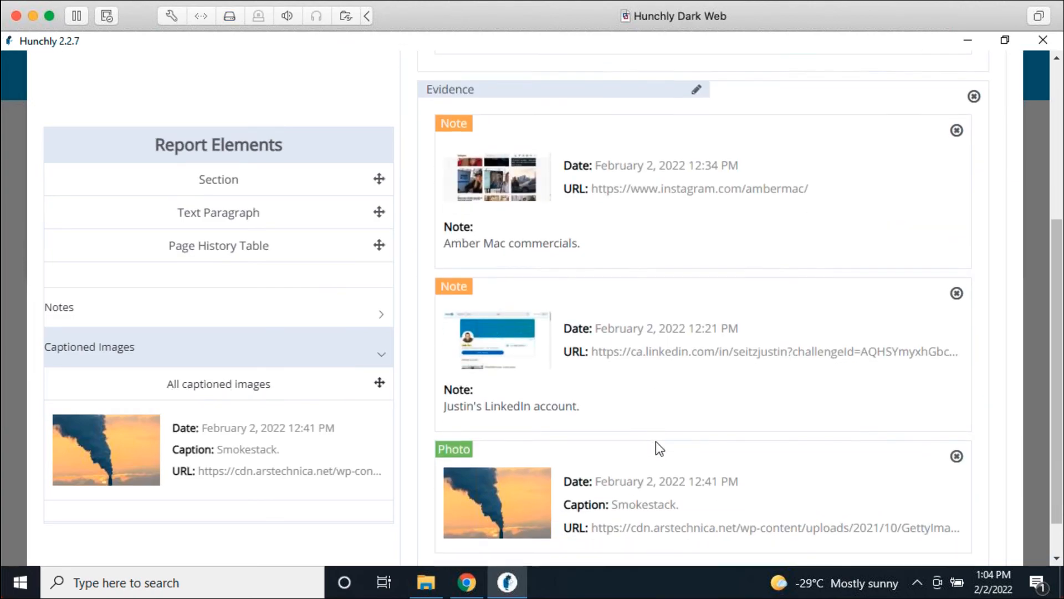
scroll(658, 442, up, 4)
scroll(661, 447, up, 1)
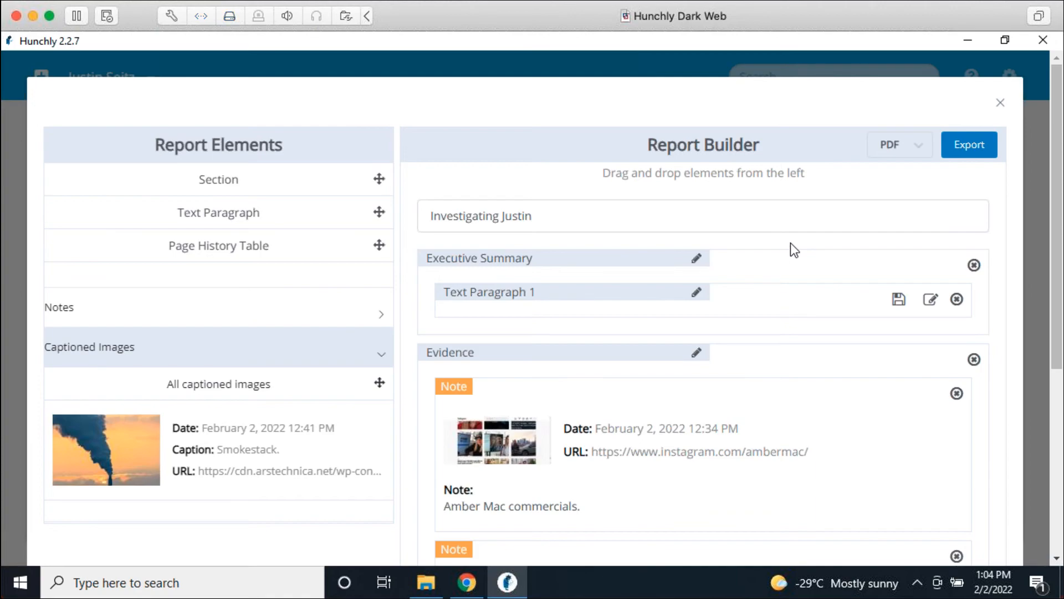
Step: Close the Report Builder and show the case statistics: 33 pages viewed, 4 searches, 2 notes
click(1000, 103)
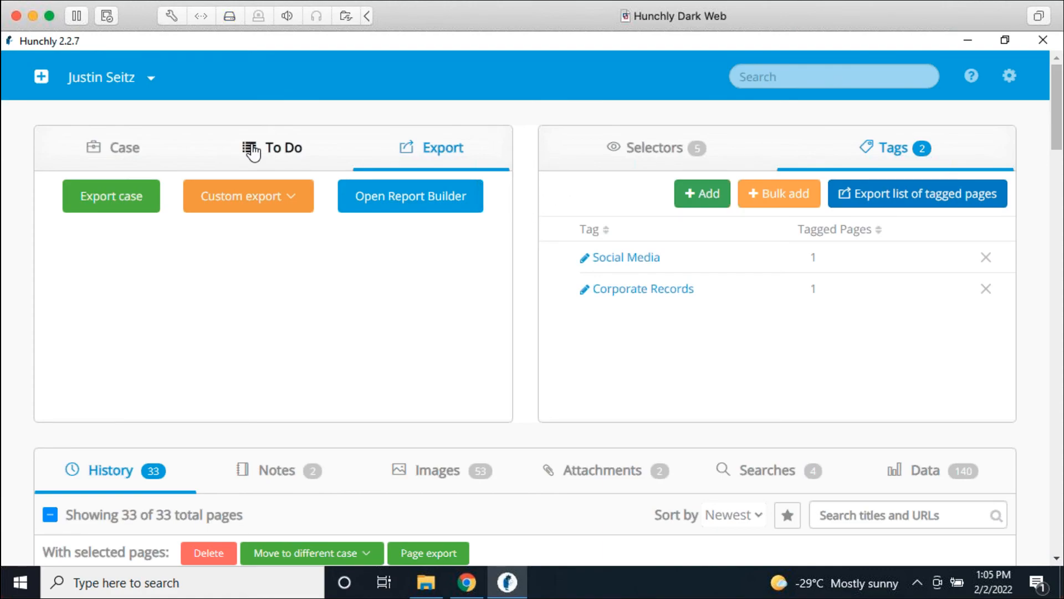
click(121, 158)
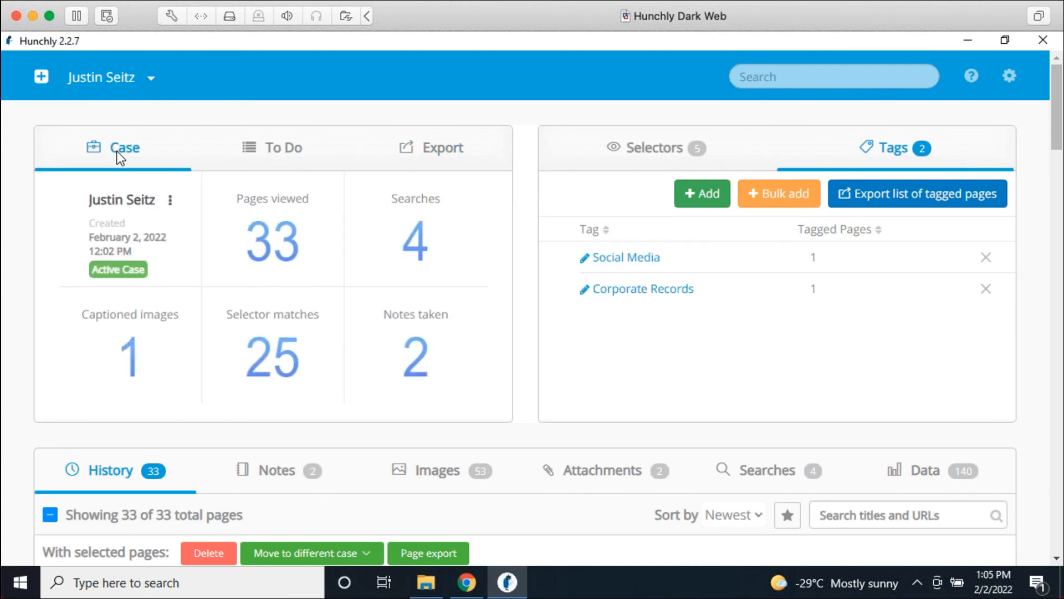
Step: Switch to Chrome and load the Hunchly support site at support.hunch.ly
click(467, 582)
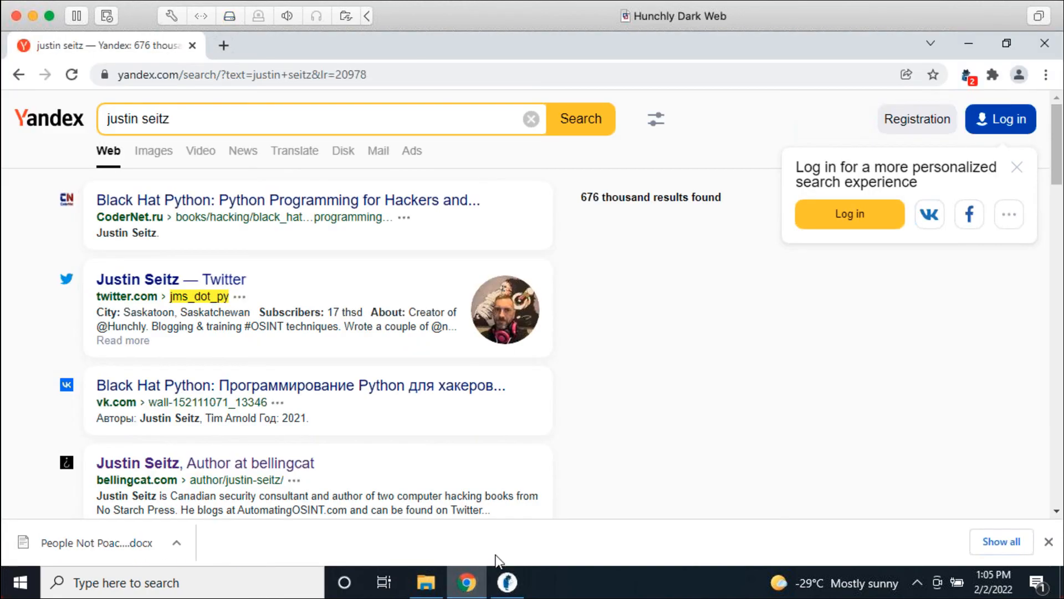
click(505, 71)
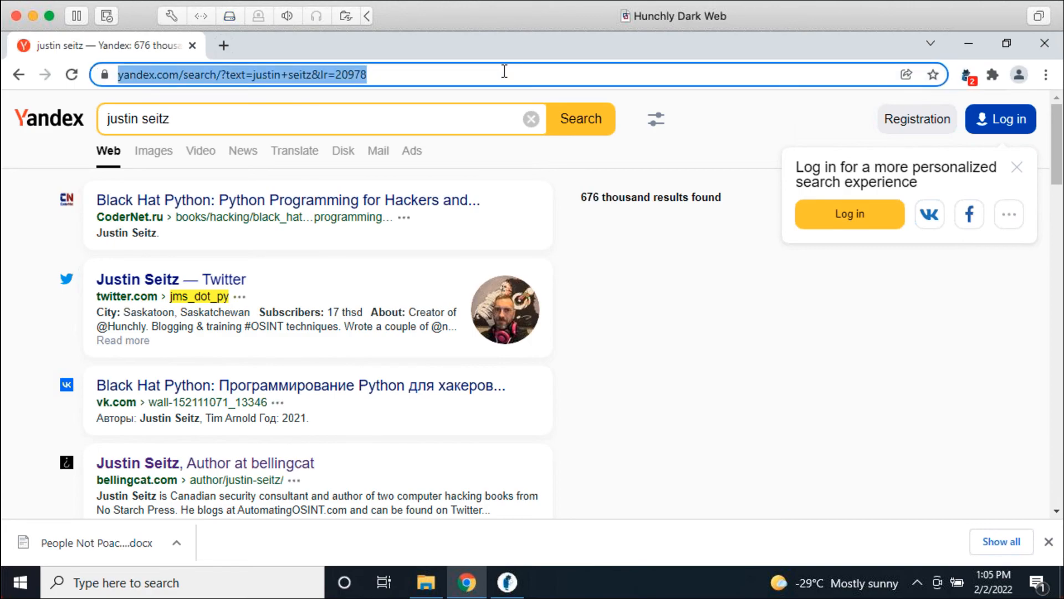
text(support.hunch.ly)
key(Return)
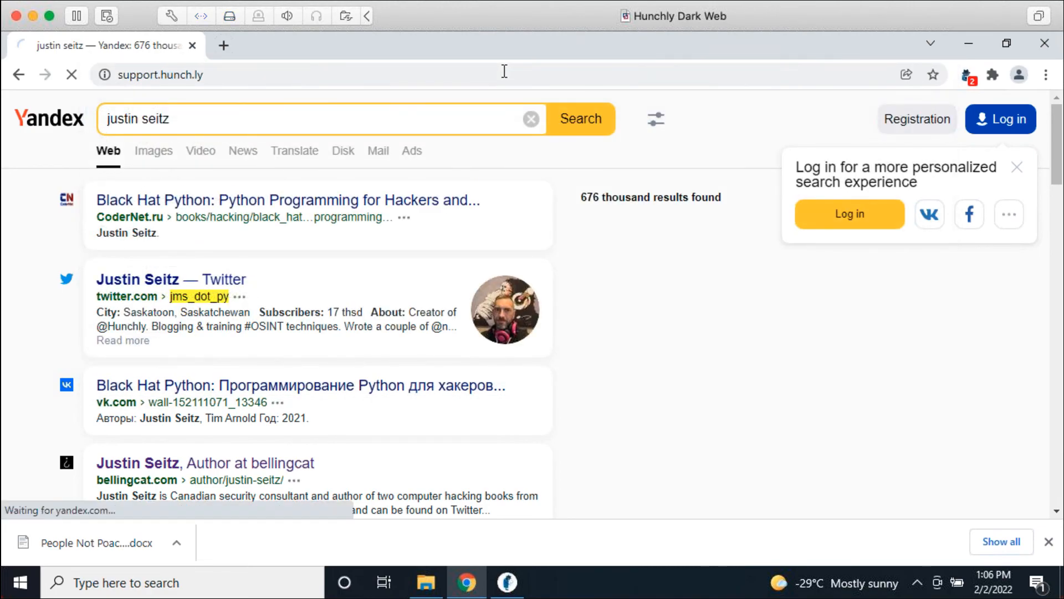
scroll(272, 191, down, 2)
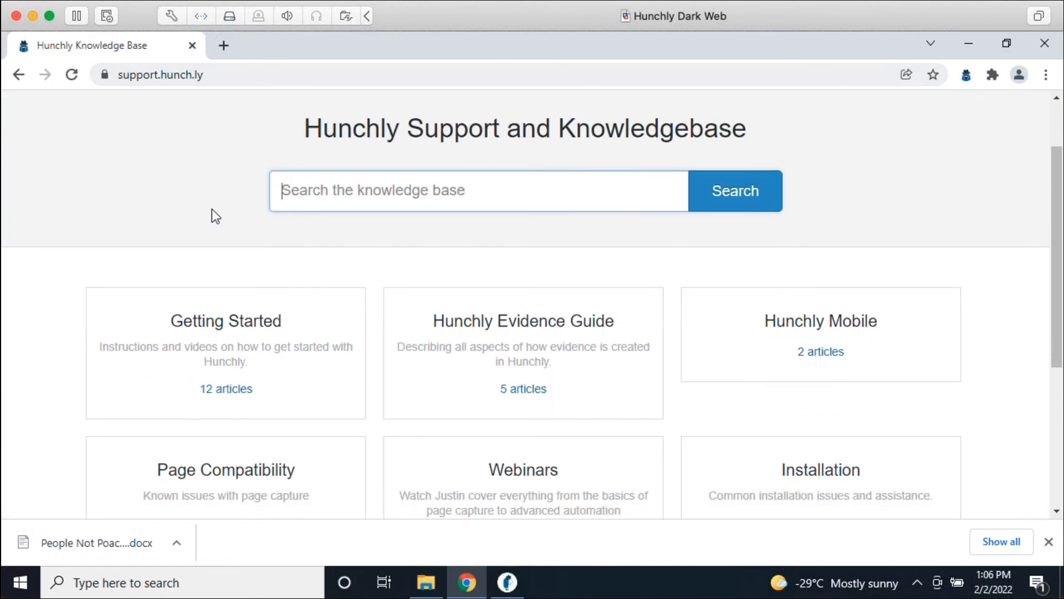
Step: Browse the Getting Started articles, then return to the knowledge base home page
click(209, 347)
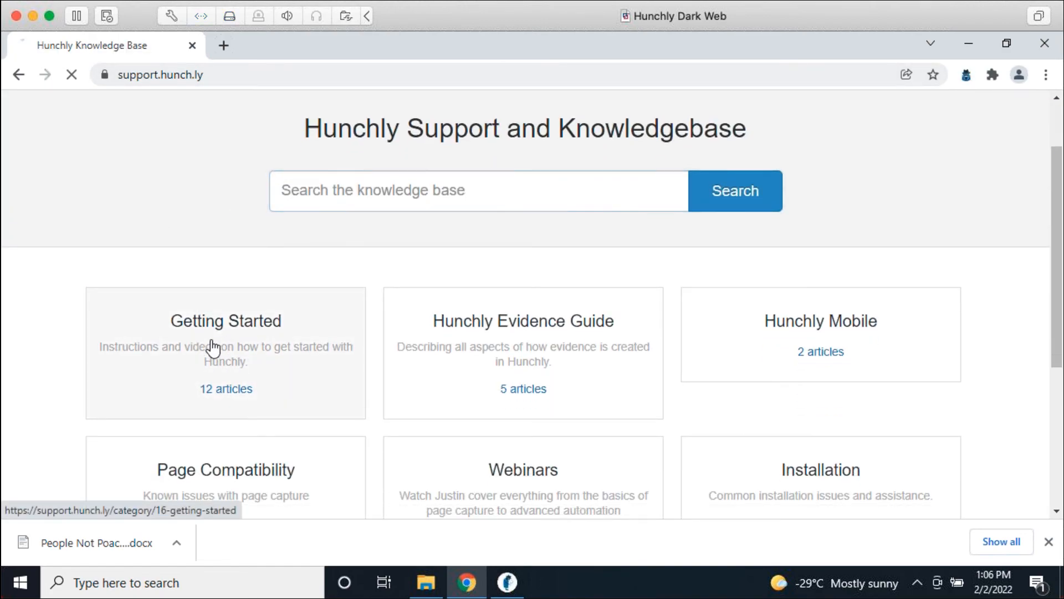
scroll(551, 247, down, 3)
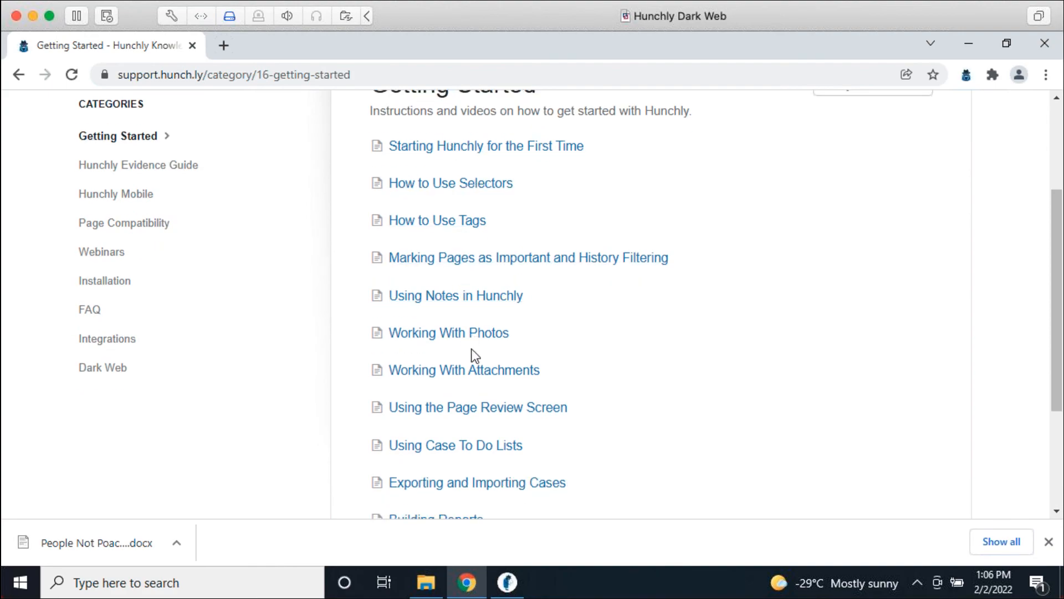
click(18, 74)
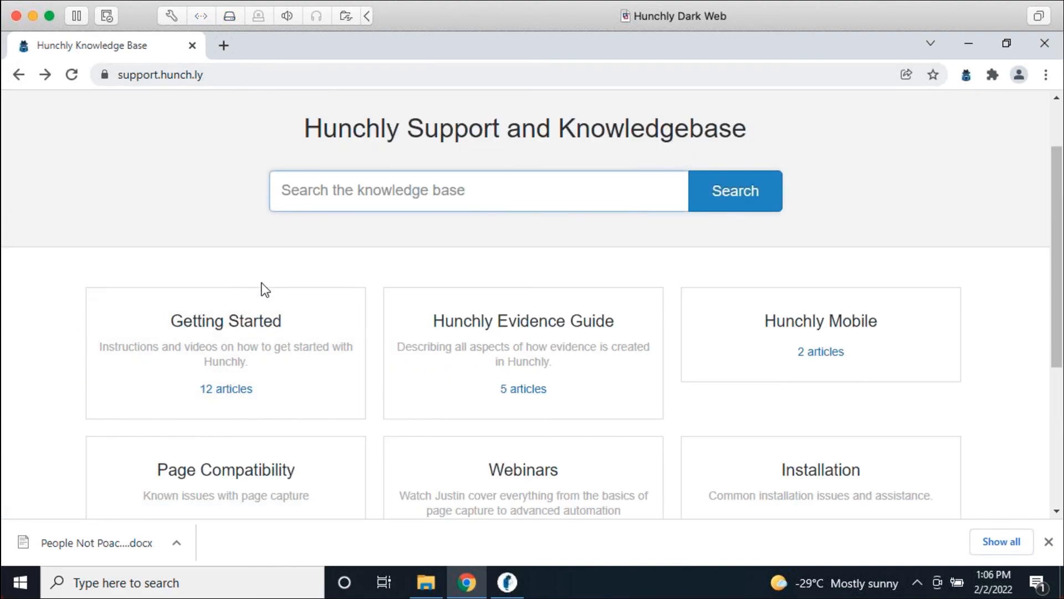
key(ctrl+l)
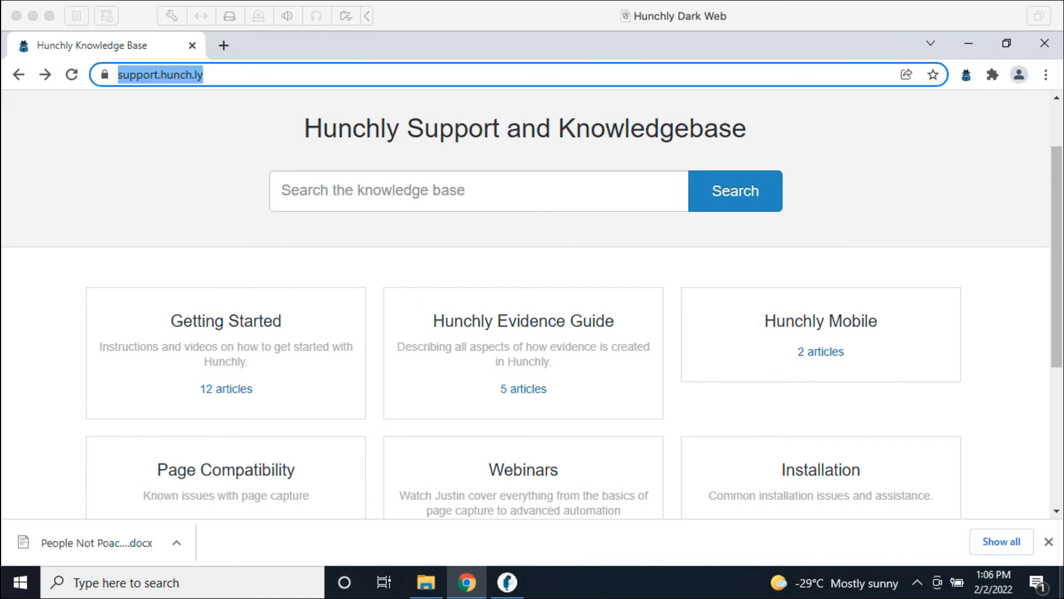
Step: In a new tab, load youtube.com/c/hunchly and browse the channel's uploaded videos
click(224, 48)
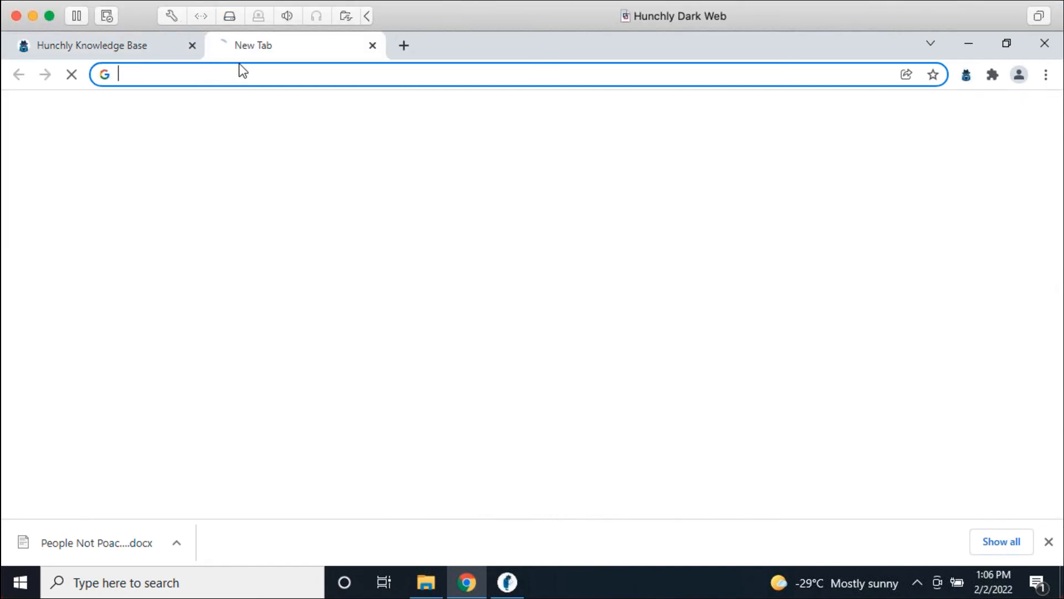
text(youtb)
key(BackSpace)
text(ube.com)
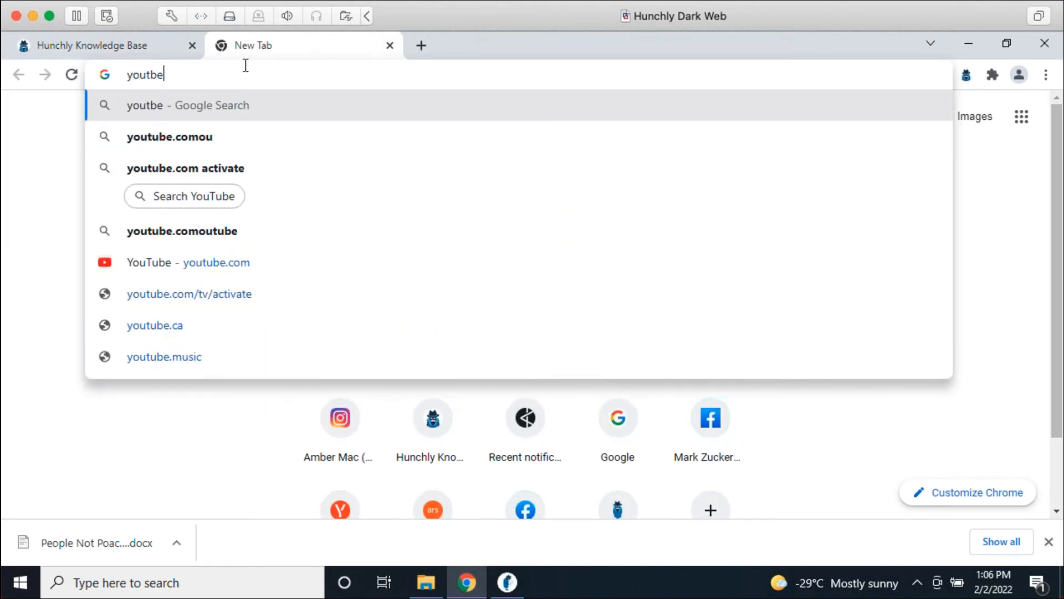
text(/c/)
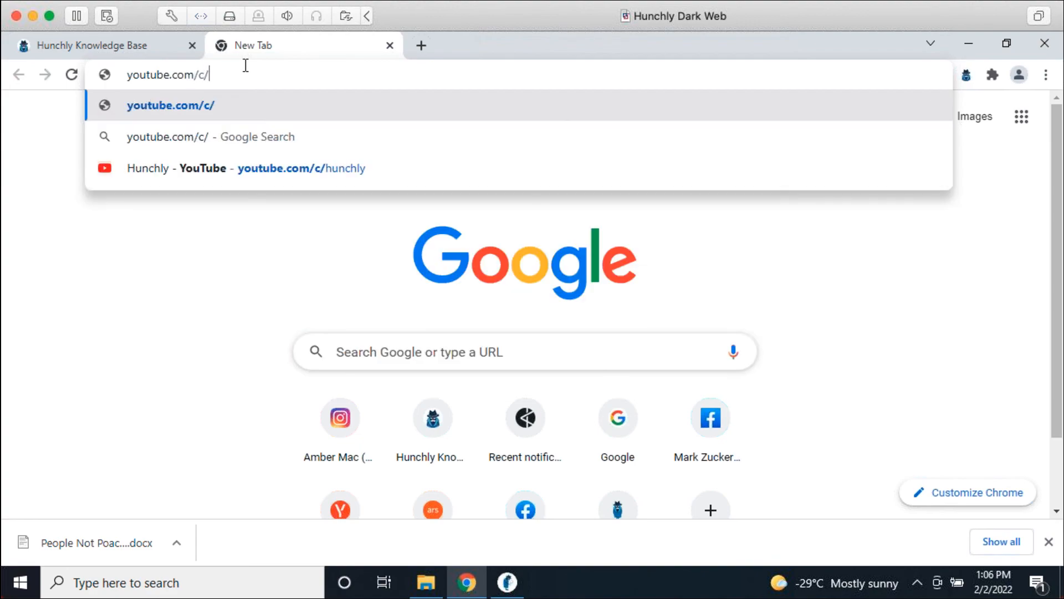
text(hunchly)
key(Return)
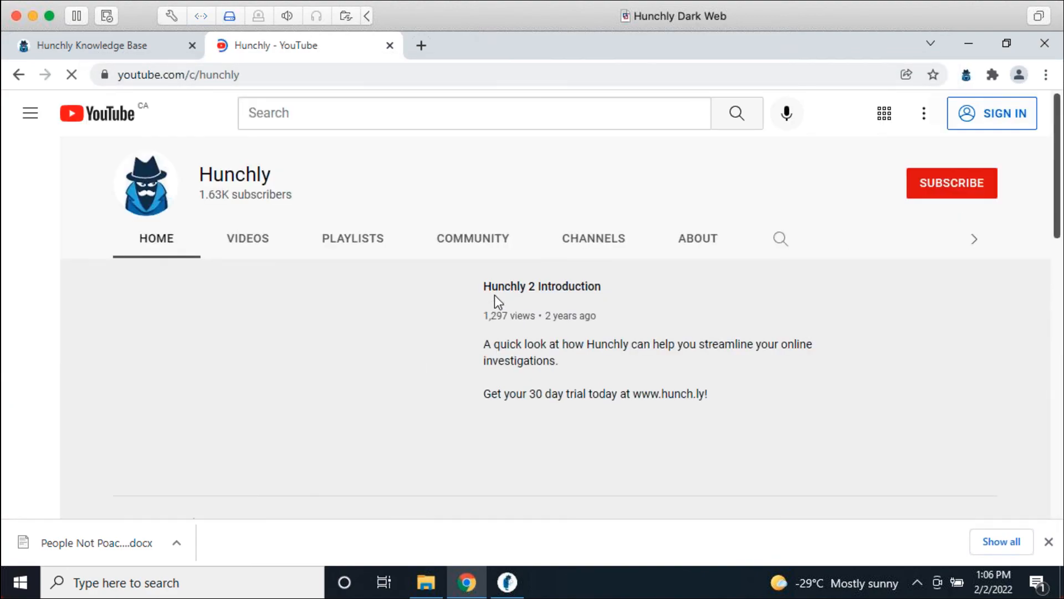
click(280, 243)
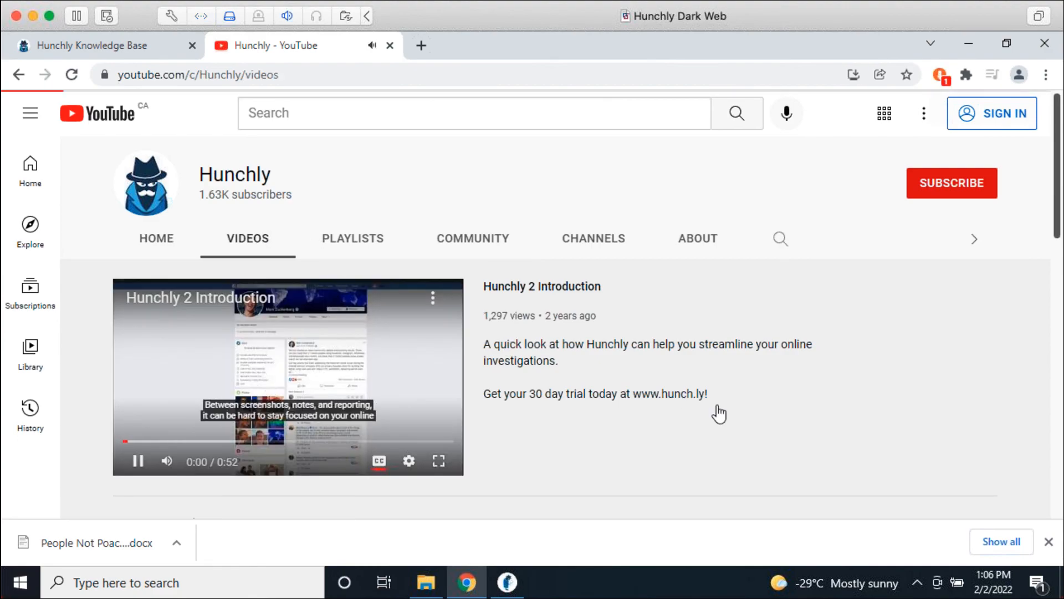
scroll(641, 289, down, 3)
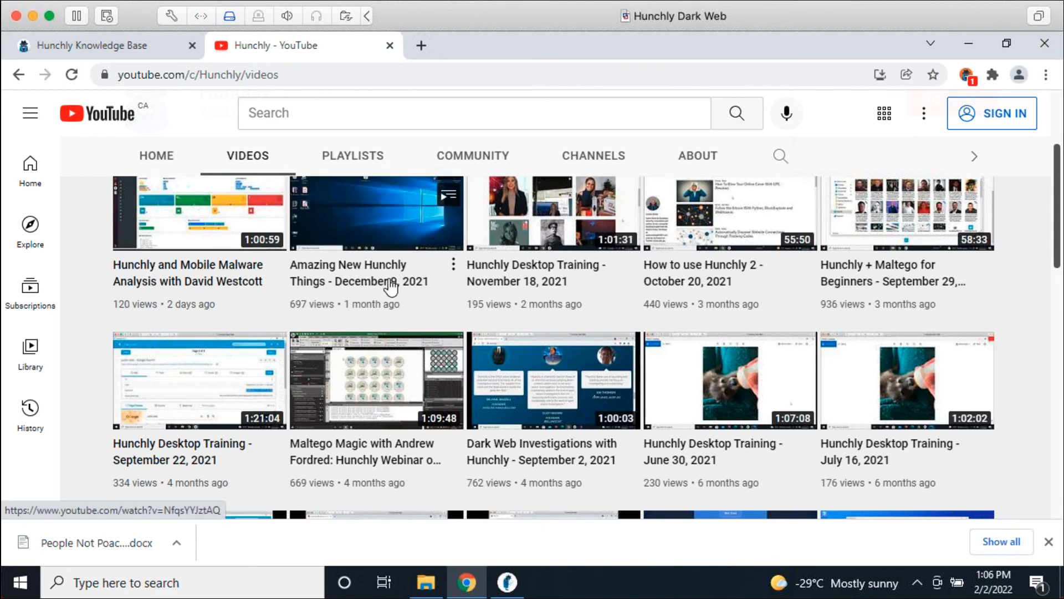
scroll(822, 400, down, 2)
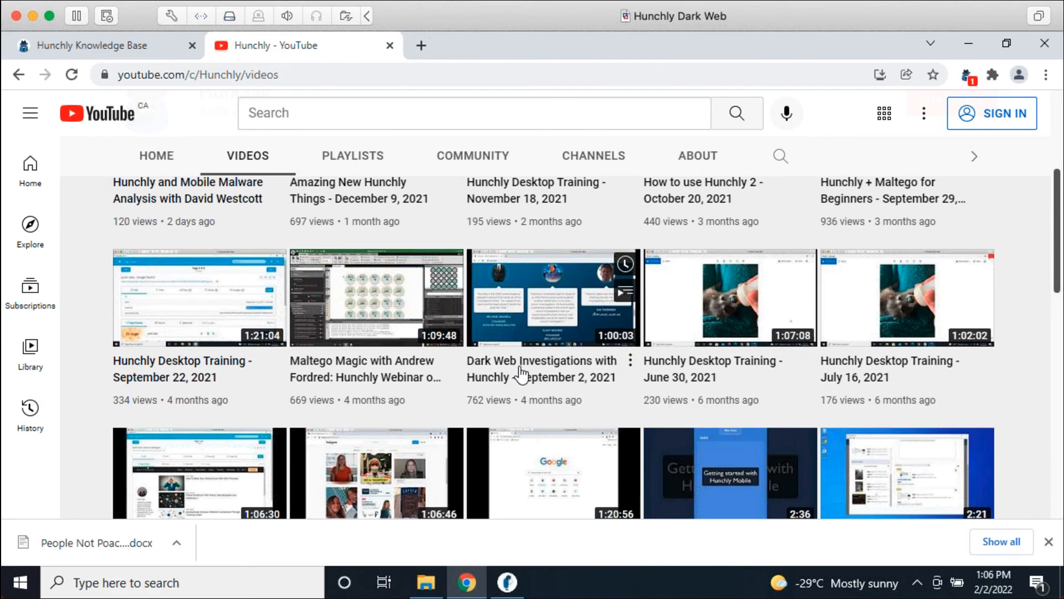
scroll(528, 382, up, 5)
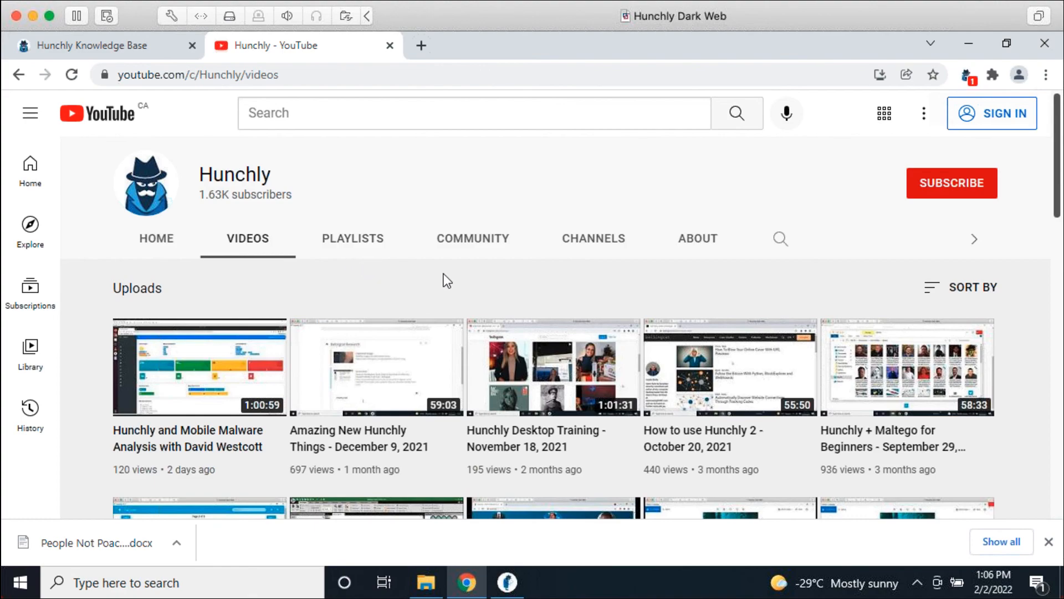
Step: In another new tab, load hunchly.training and scroll down to the course cards and prices
click(420, 45)
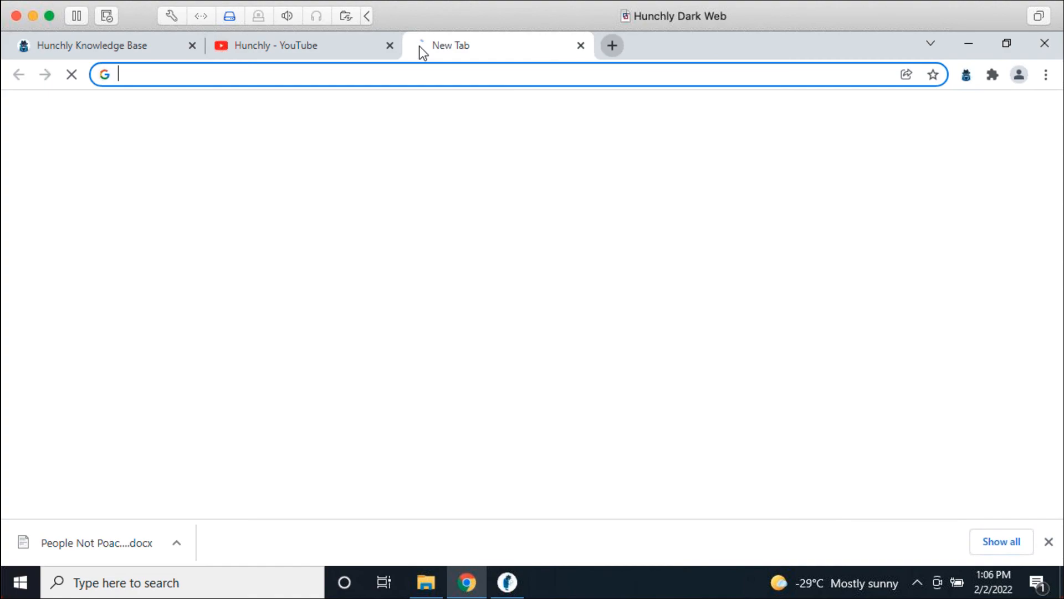
text(hunchly.training)
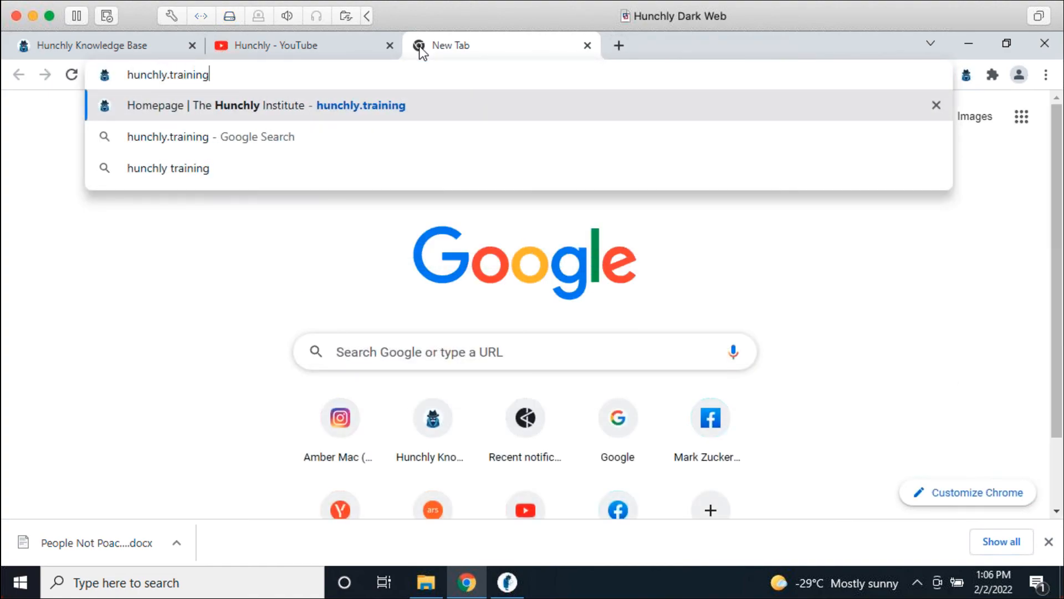
key(Return)
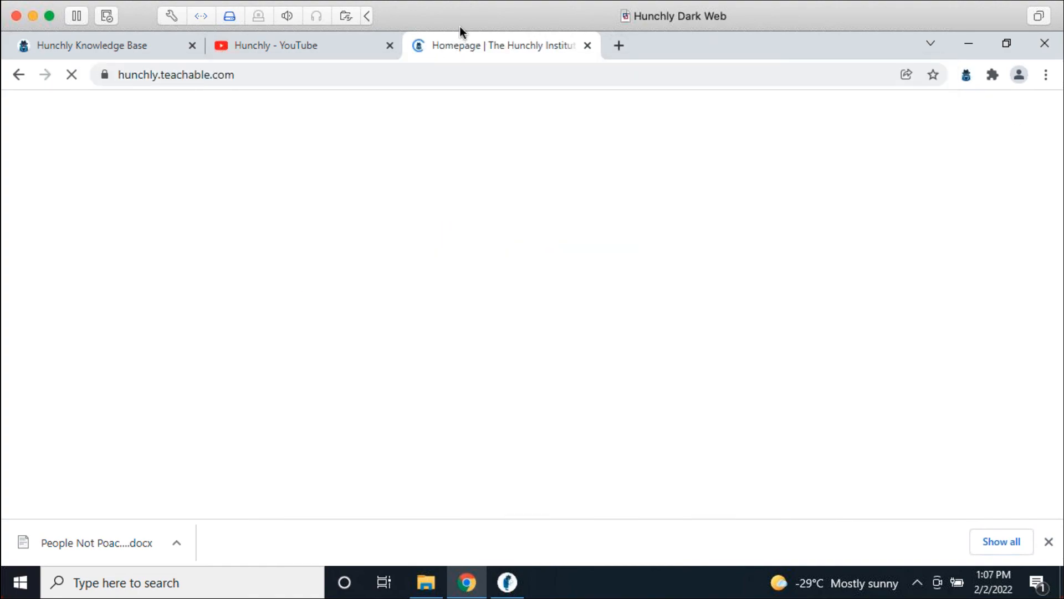
scroll(763, 356, down, 3)
scroll(776, 372, down, 6)
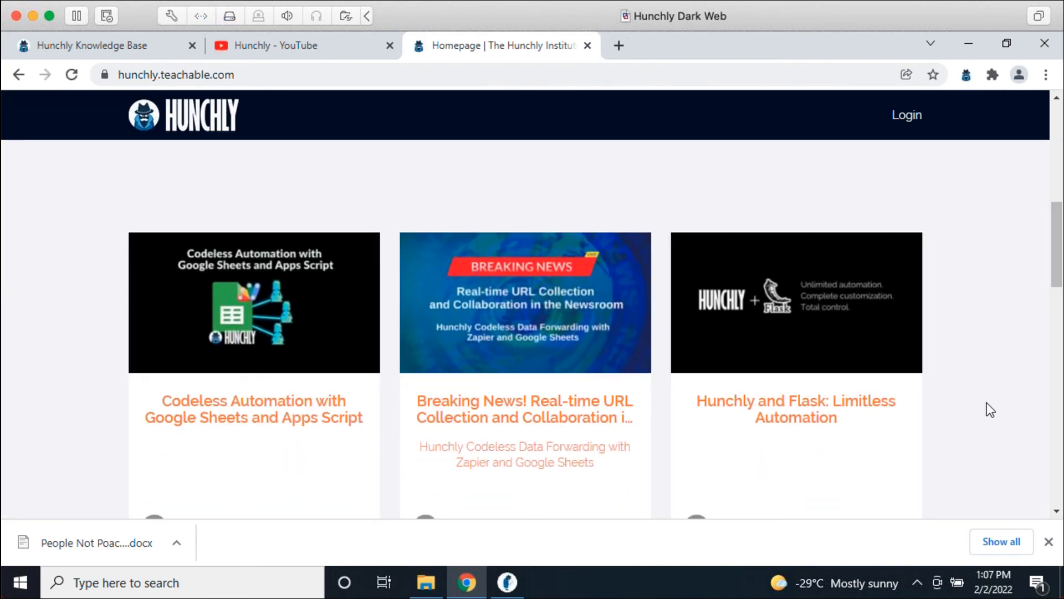
scroll(990, 402, down, 3)
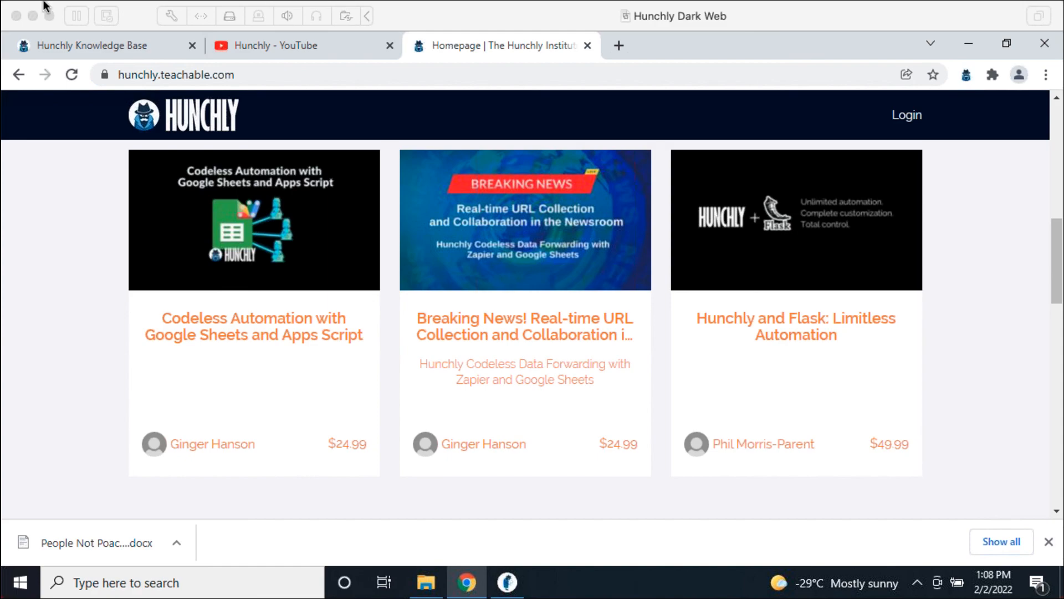
Step: Return to the Hunchly Knowledge Base tab and open the Installation category
click(141, 45)
click(158, 73)
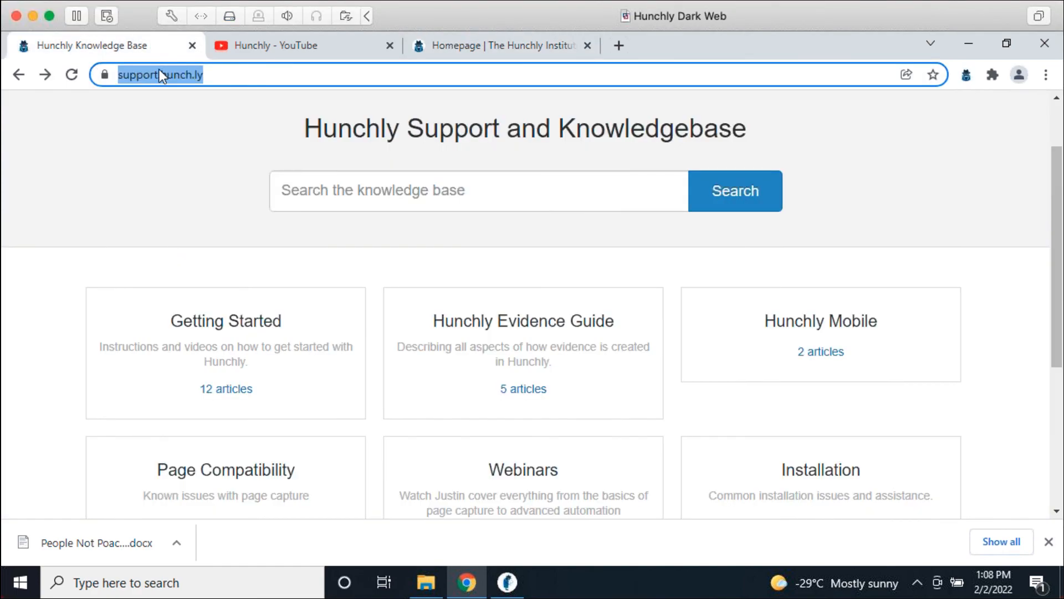
click(553, 234)
scroll(656, 288, down, 3)
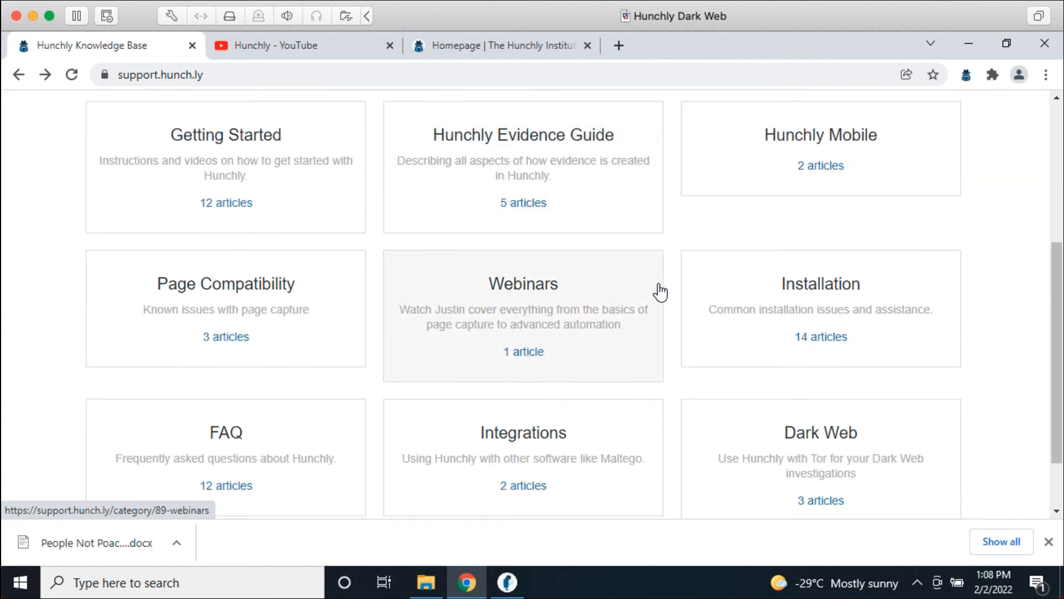
scroll(660, 292, down, 1)
click(761, 250)
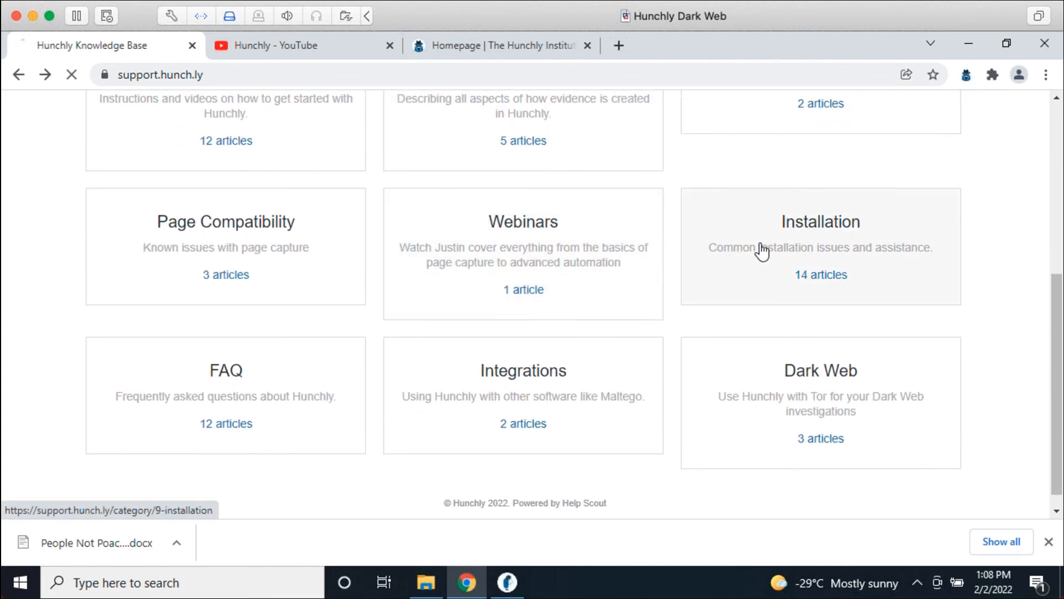
Step: Open the article 'Changing Hunchly's Data Folder' showing its Windows 10/11 steps
scroll(730, 178, down, 3)
scroll(667, 197, up, 3)
click(495, 316)
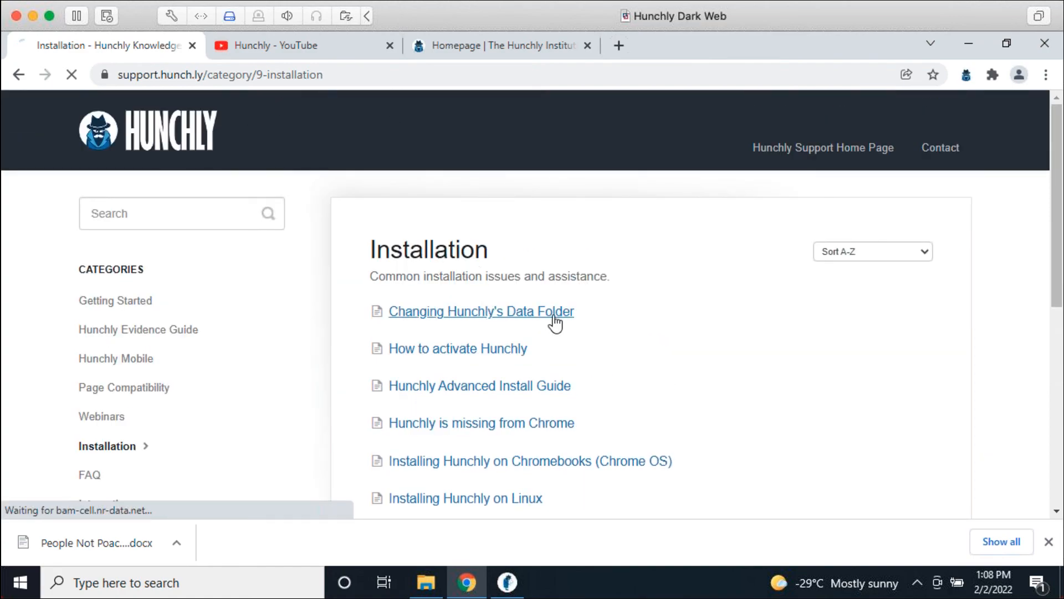
click(332, 75)
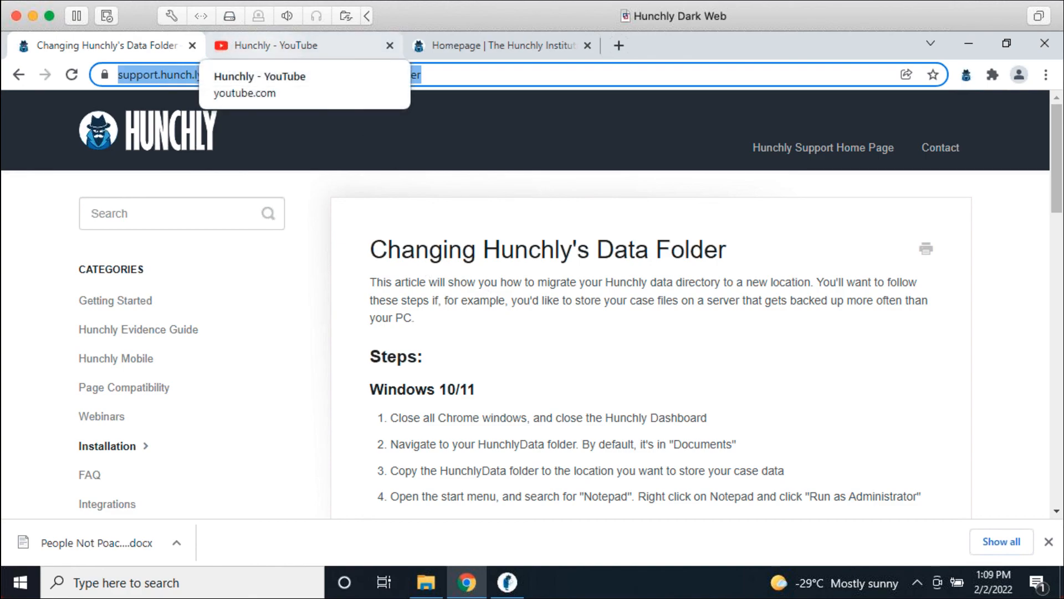
click(599, 209)
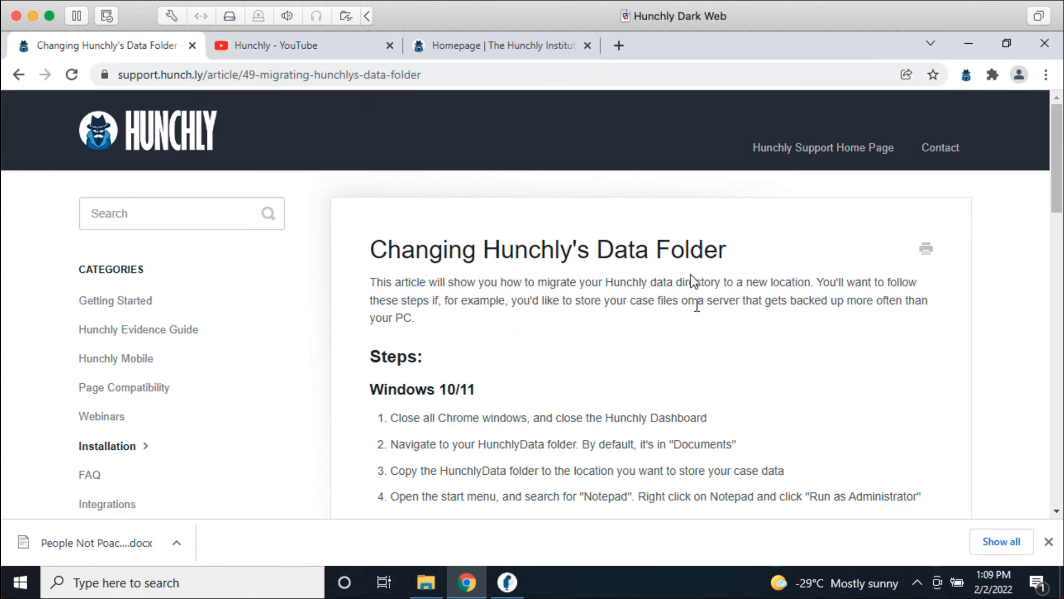